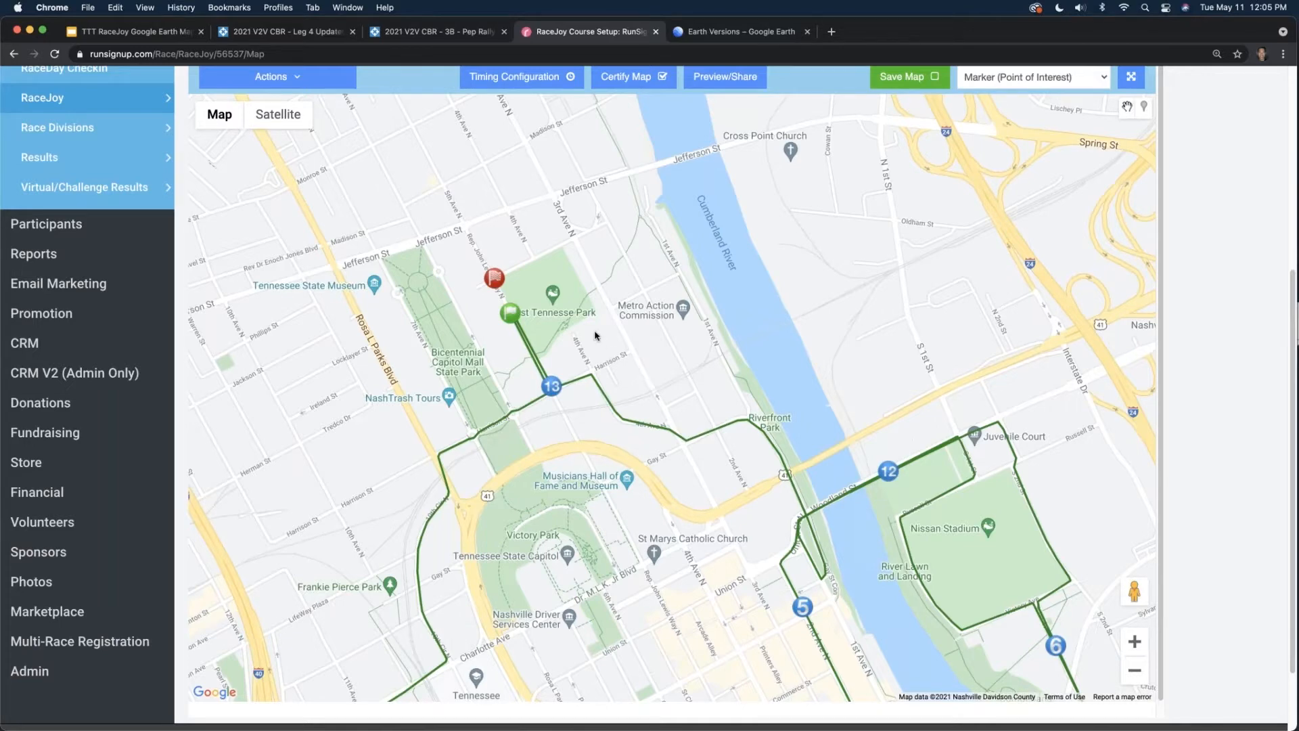
# - In Edit Path mode, extend the course line's end along Rep. John Lewis Way N to the red finish flag at Jackson St
pyautogui.moveTo(596, 336); pyautogui.dragTo(601, 345)
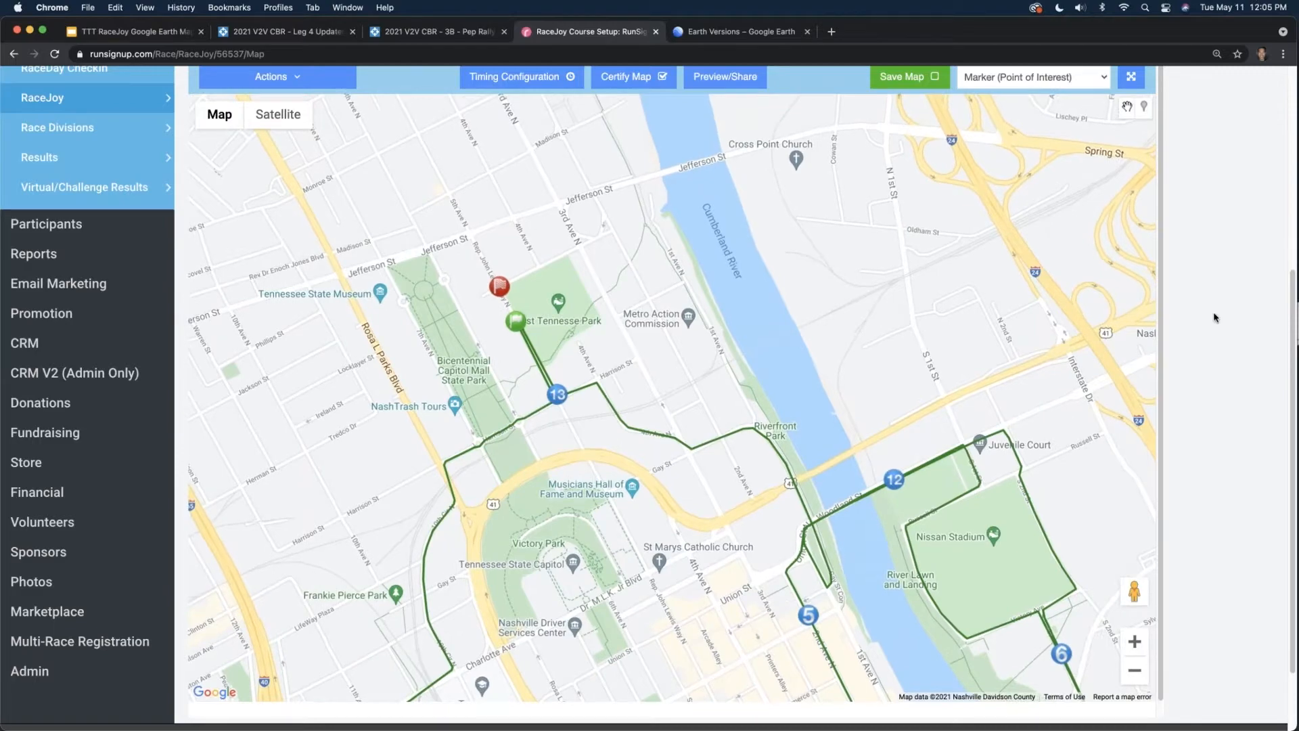
pyautogui.scroll(5, 531, 318)
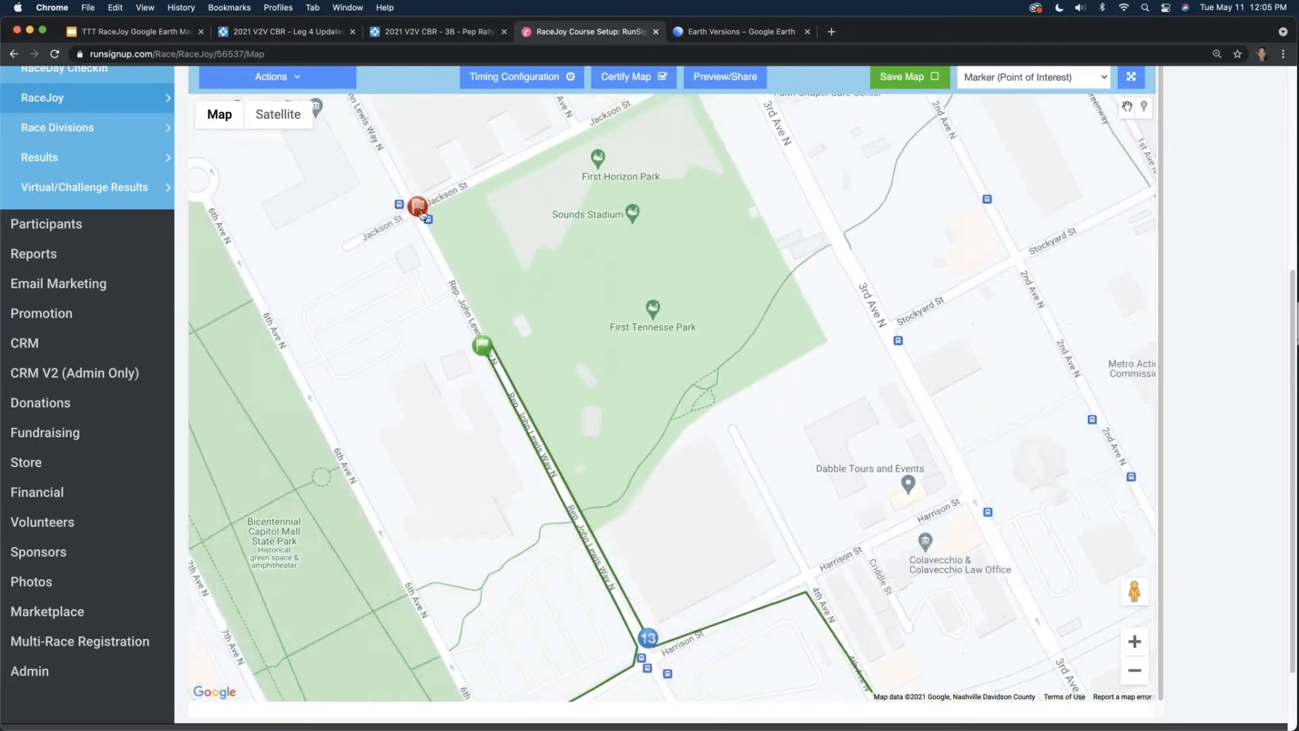
pyautogui.scroll(2, 1230, 283)
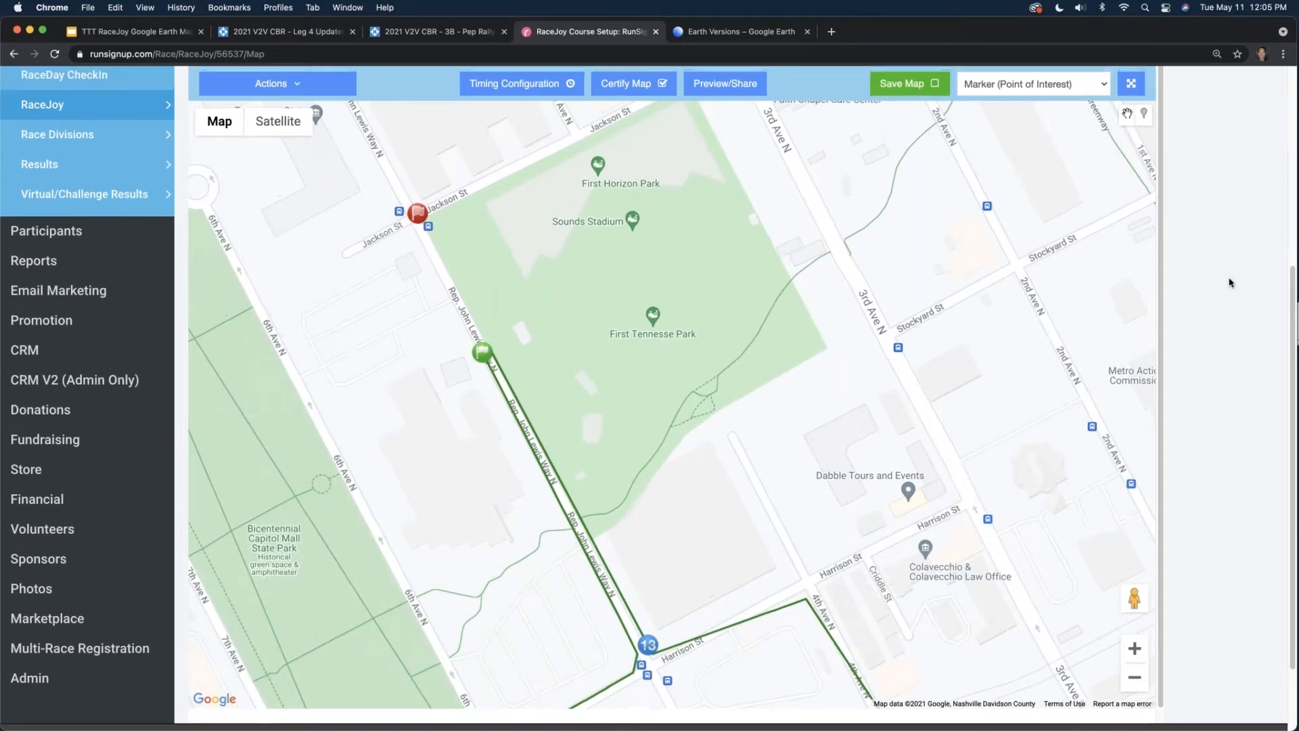
pyautogui.click(1021, 104)
pyautogui.click(696, 302)
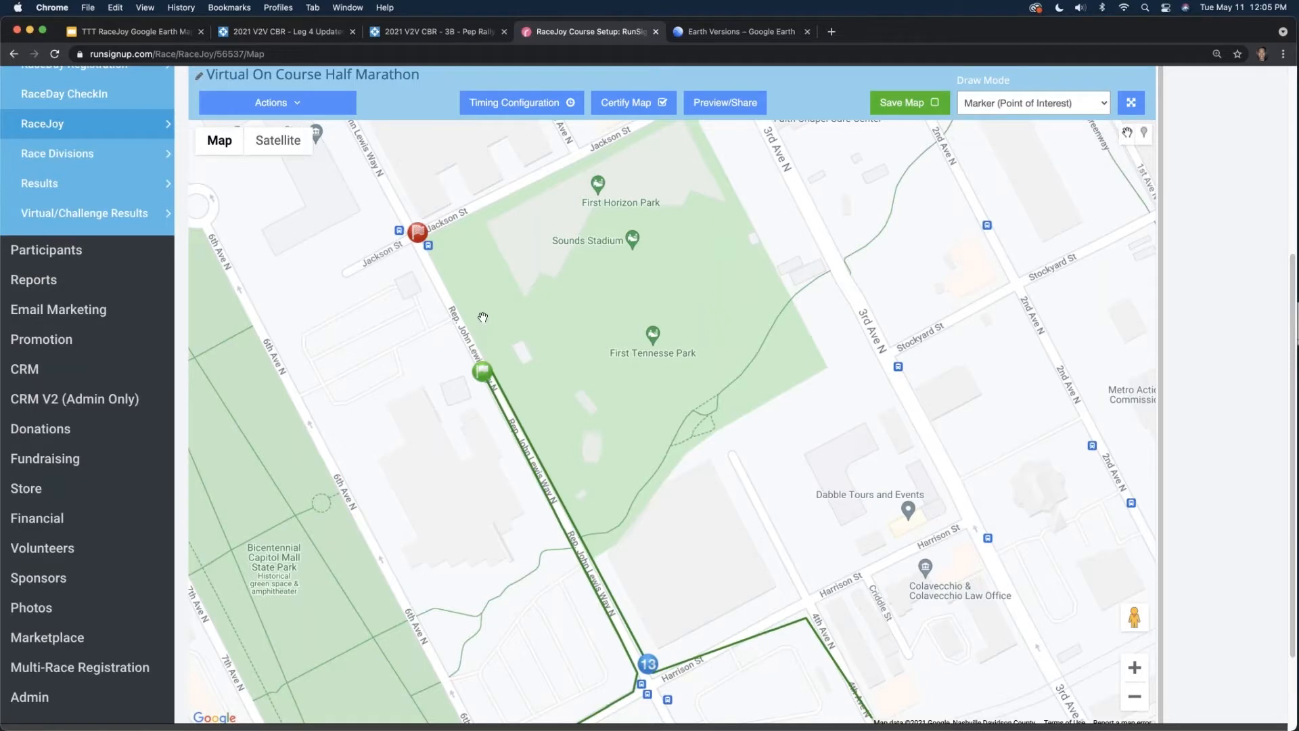
pyautogui.click(492, 375)
pyautogui.moveTo(493, 372)
pyautogui.mouseDown()
pyautogui.moveTo(516, 317)
pyautogui.moveTo(469, 333)
pyautogui.moveTo(422, 237)
pyautogui.mouseUp()
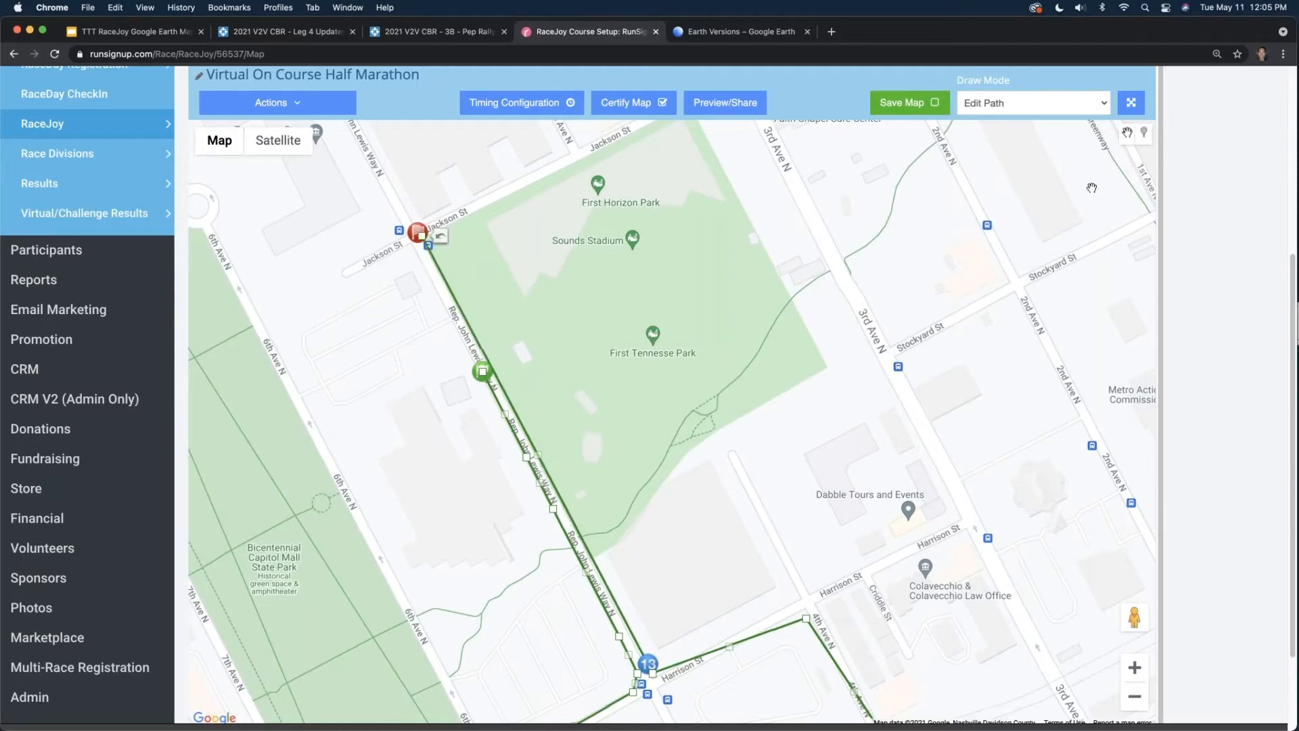
# - Save the map and return the draw mode to Marker (Point of Interest)
pyautogui.click(906, 109)
pyautogui.click(1025, 103)
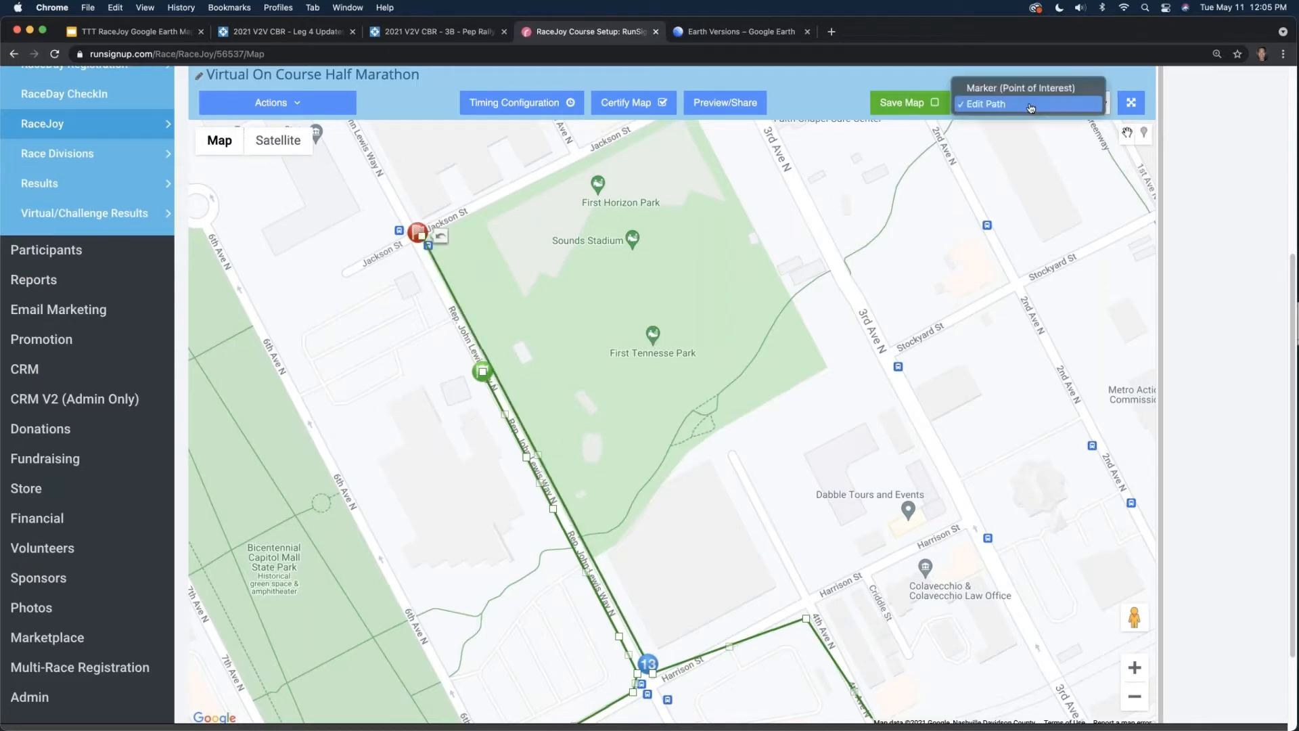
pyautogui.click(1020, 88)
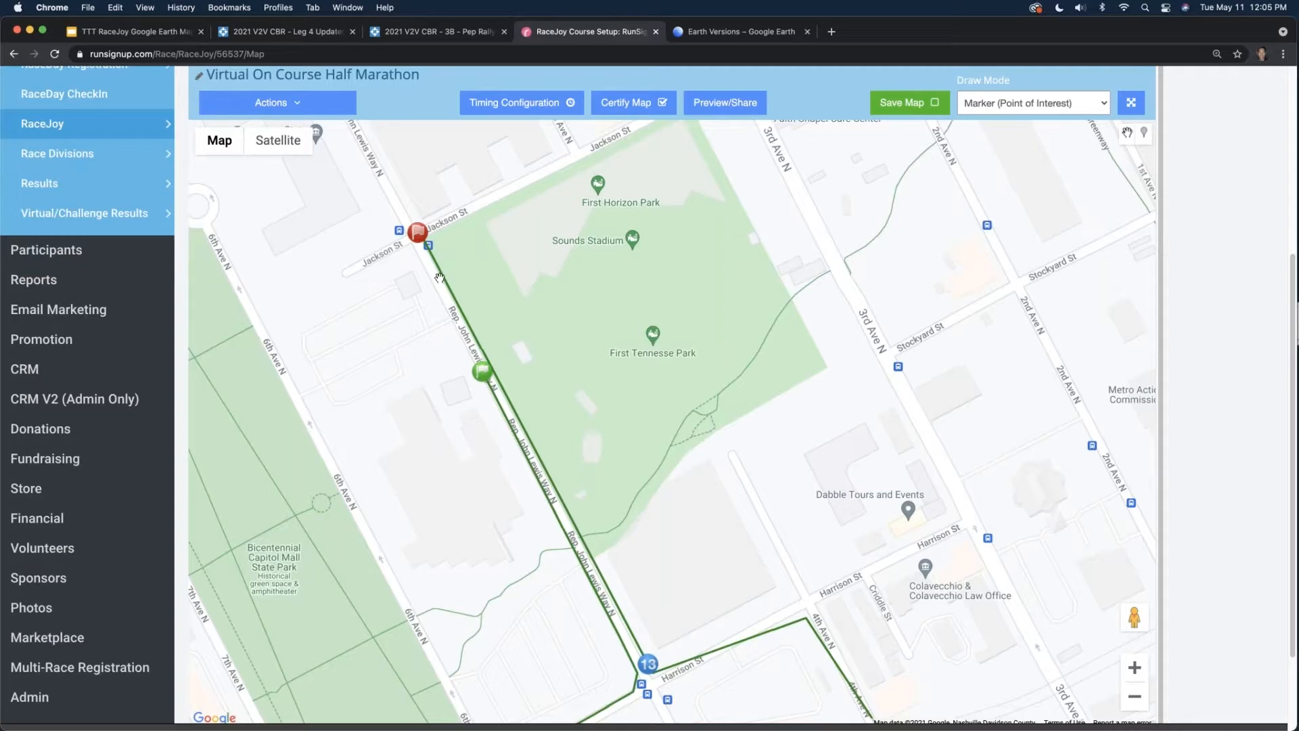
# - Examine the editable path points from the start to mile 1 in Edit Path mode, and review the wider course in Marker mode
pyautogui.scroll(-3, 655, 469)
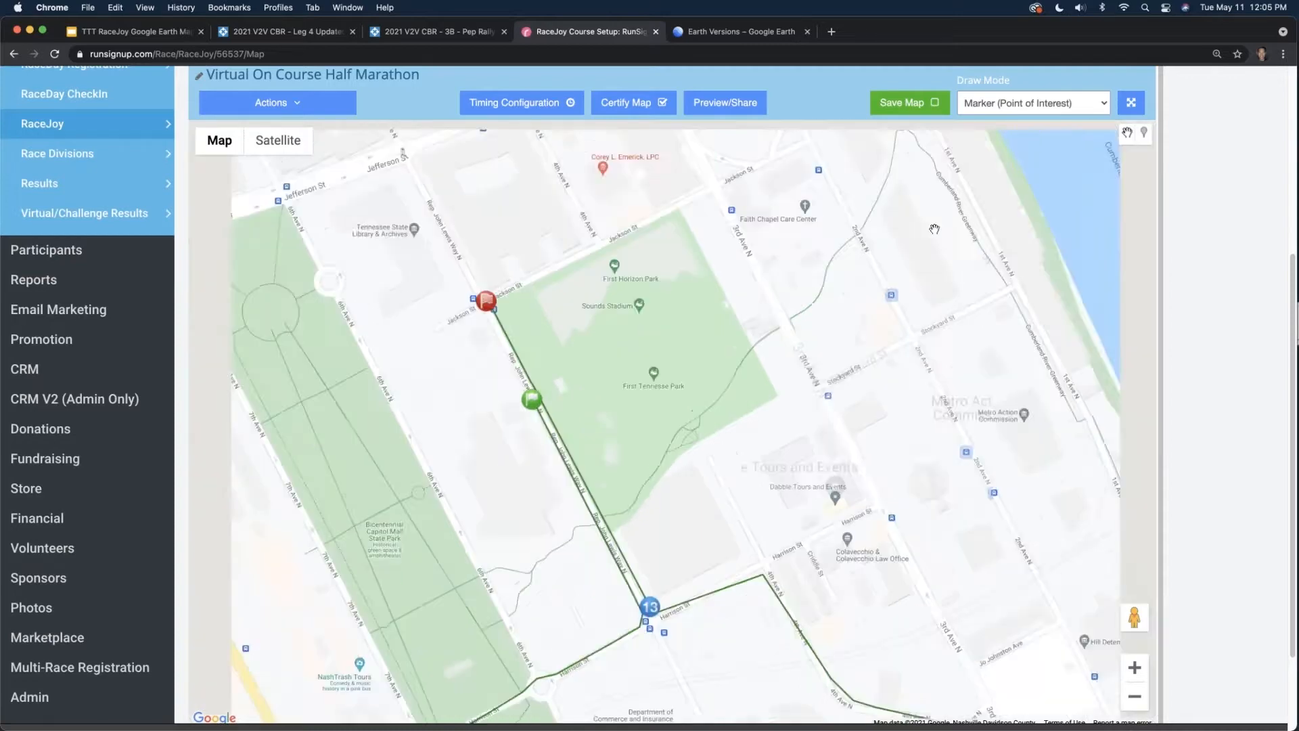
pyautogui.click(1032, 103)
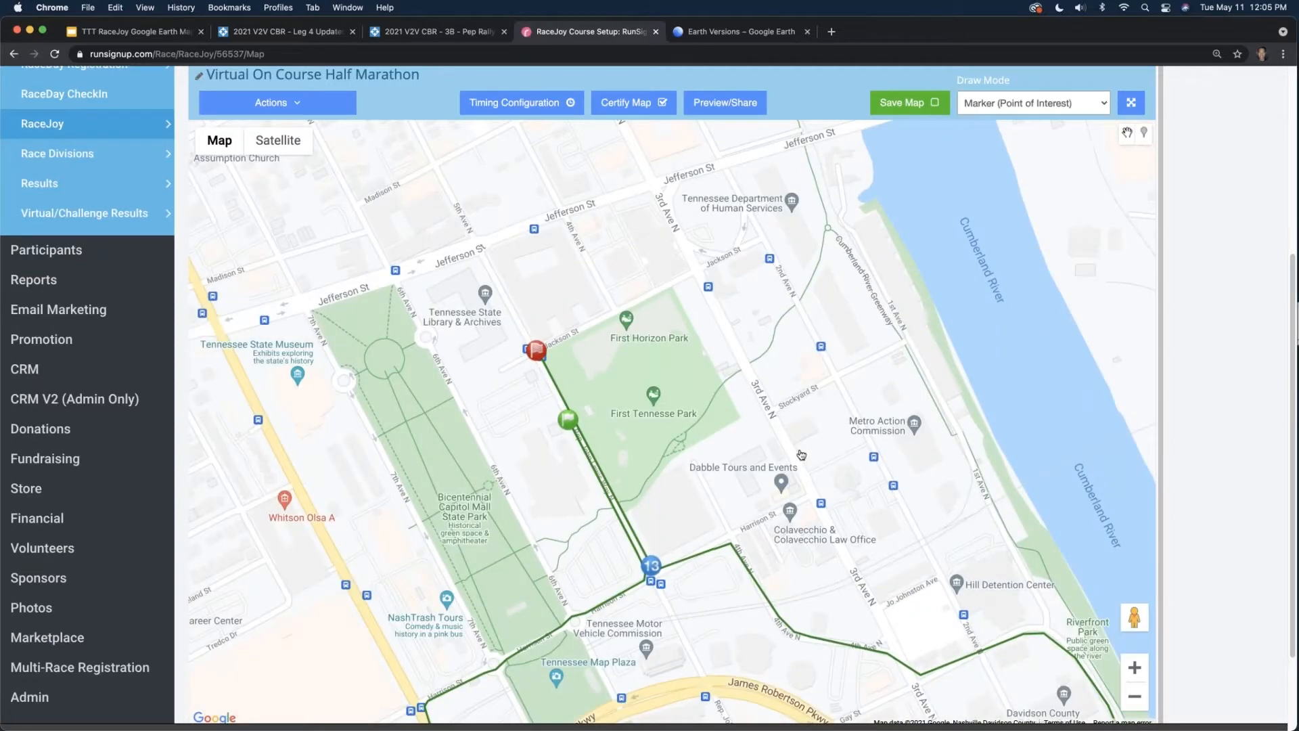
pyautogui.moveTo(804, 424); pyautogui.dragTo(762, 278)
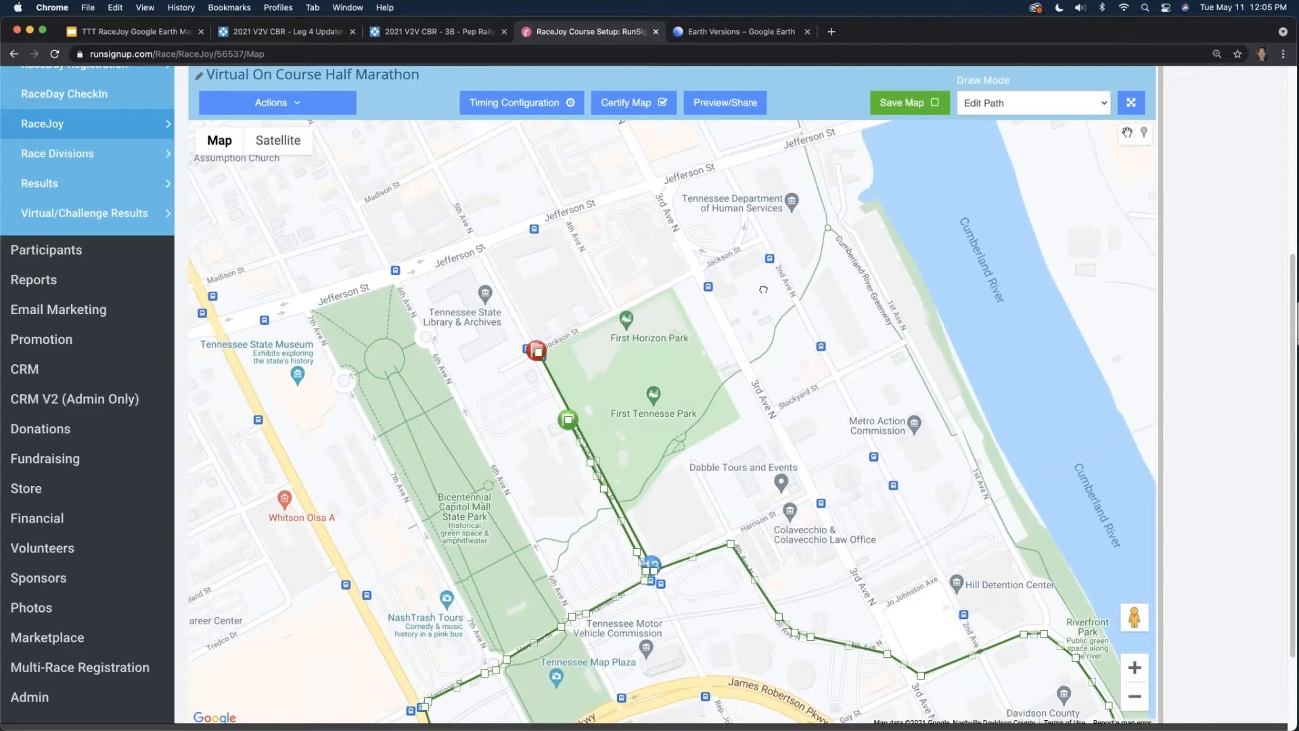
pyautogui.moveTo(709, 378); pyautogui.dragTo(766, 244)
pyautogui.moveTo(528, 646); pyautogui.dragTo(699, 360)
pyautogui.moveTo(677, 487); pyautogui.dragTo(668, 454)
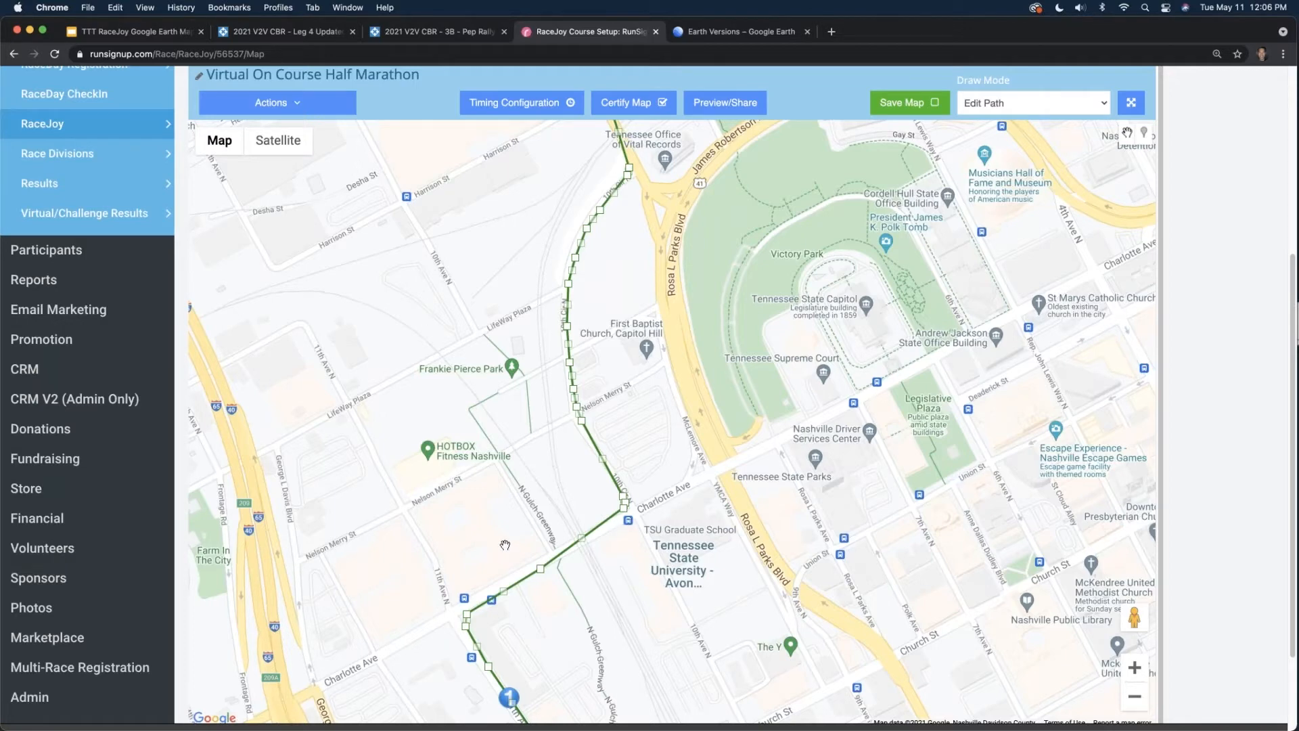
pyautogui.click(1066, 109)
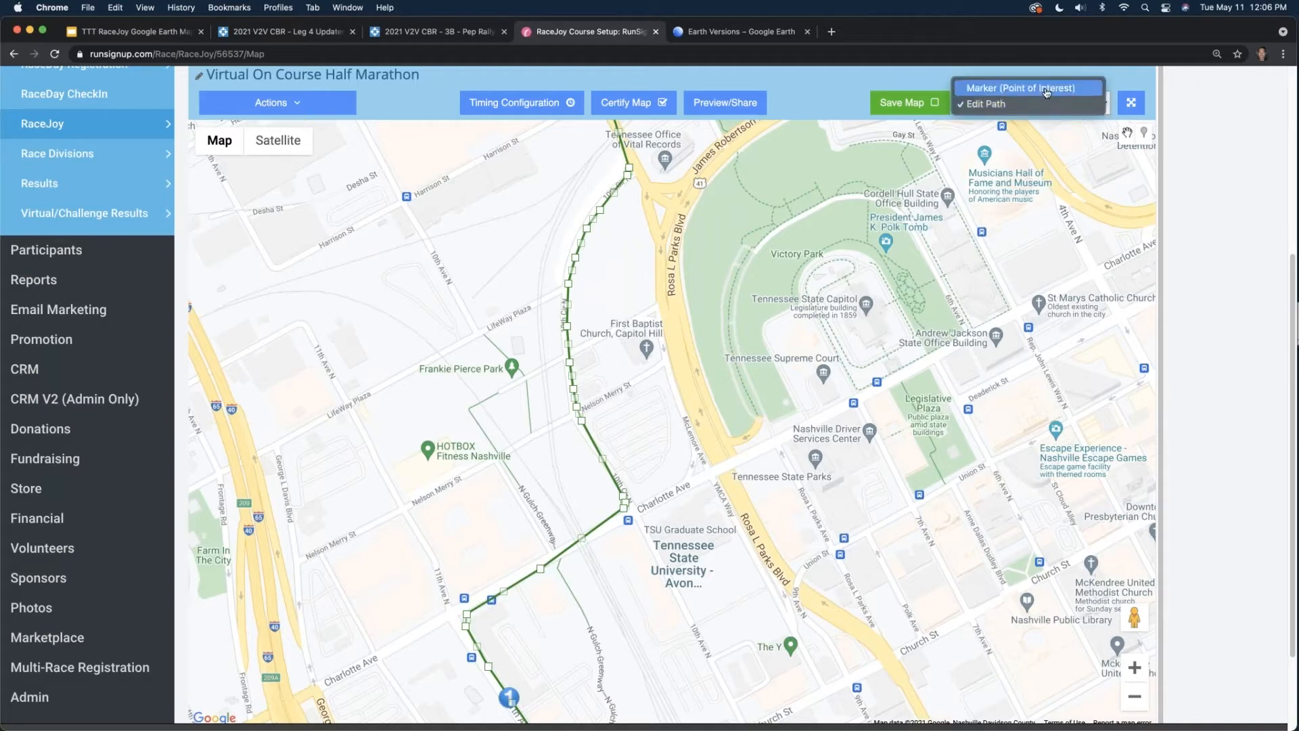
pyautogui.click(1047, 89)
pyautogui.scroll(-2, 839, 393)
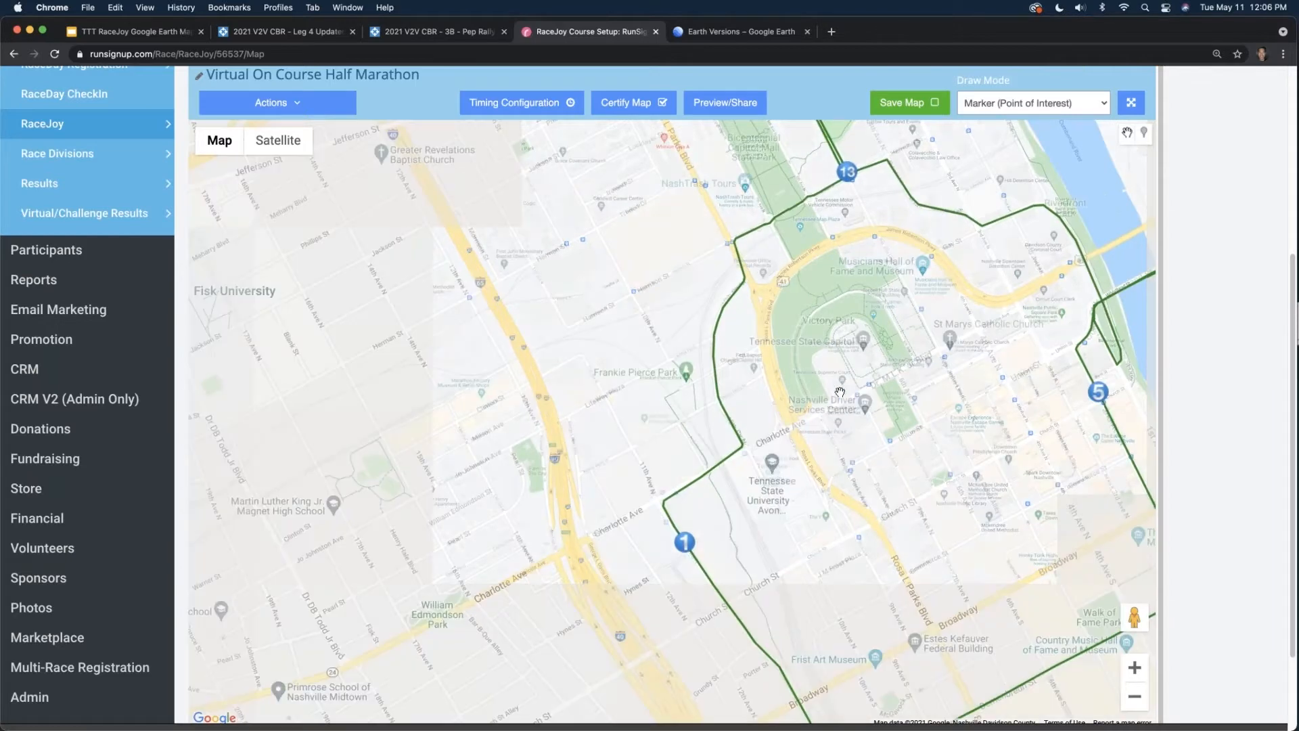
pyautogui.moveTo(935, 356); pyautogui.dragTo(770, 374)
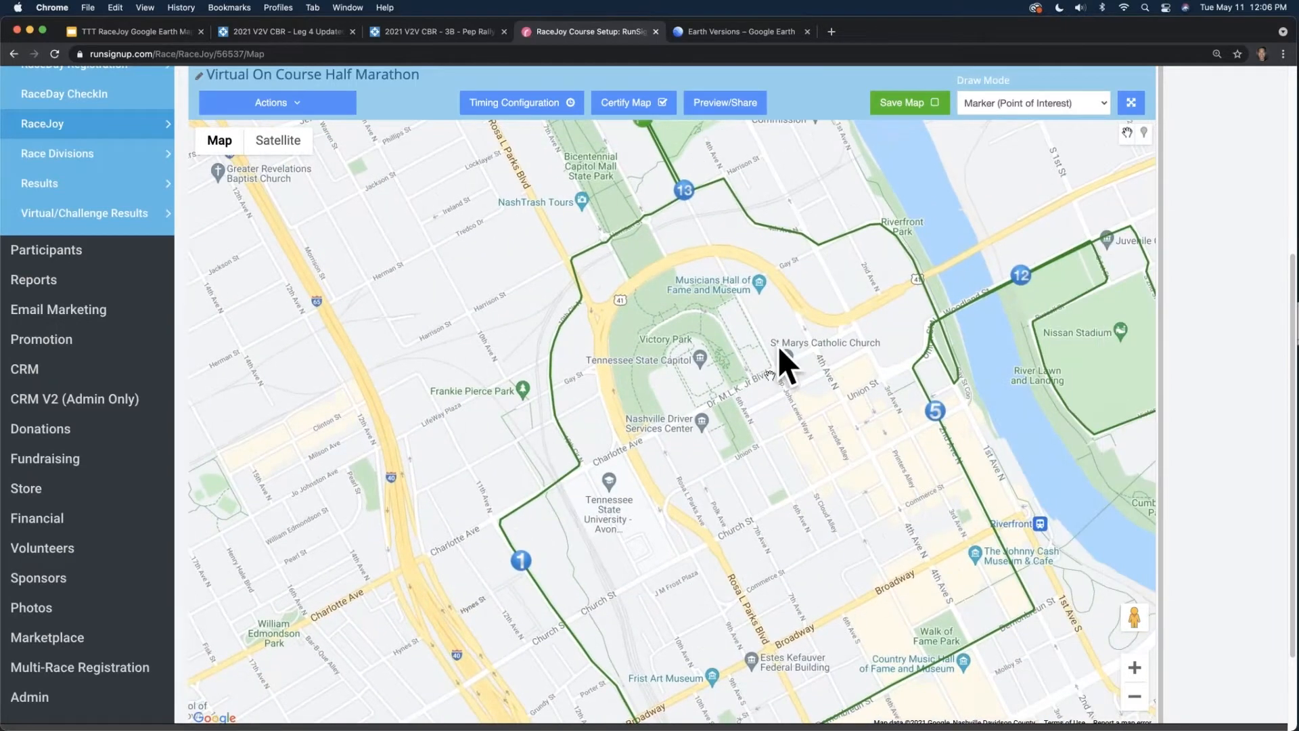
pyautogui.scroll(-2, 770, 374)
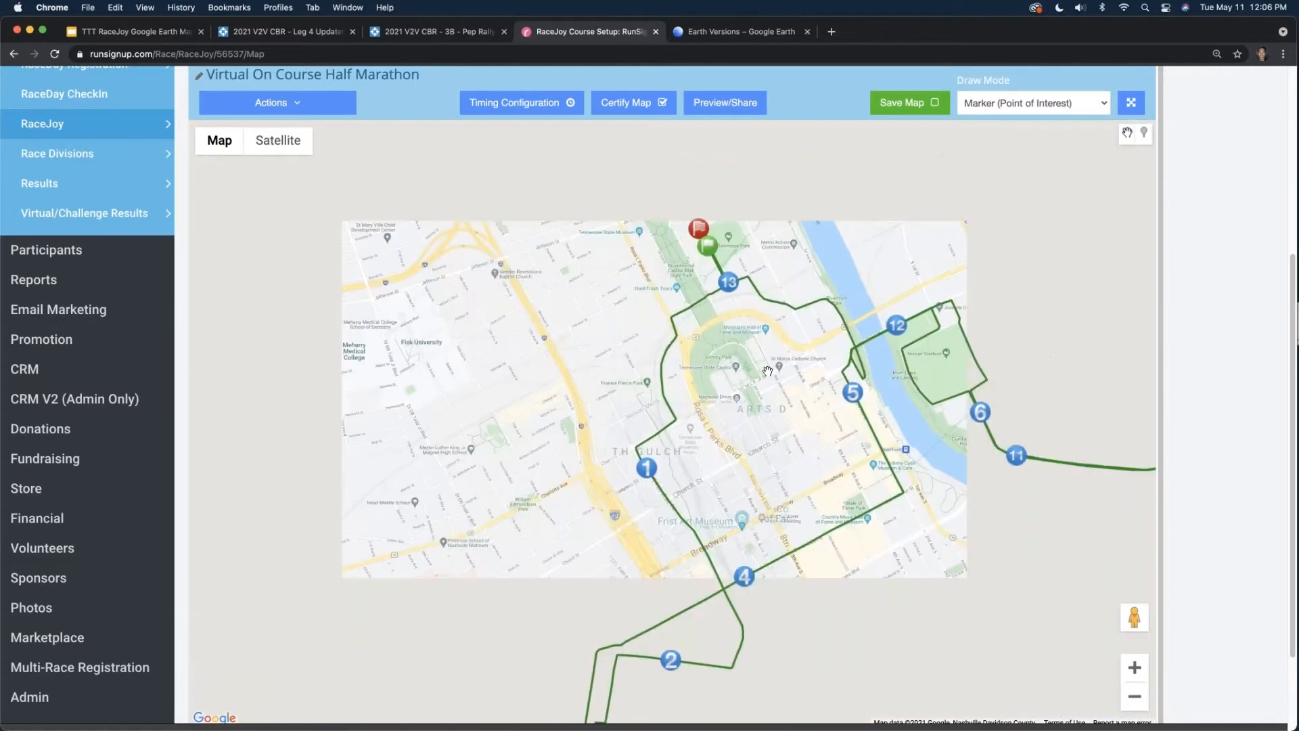
pyautogui.moveTo(714, 261); pyautogui.dragTo(714, 360)
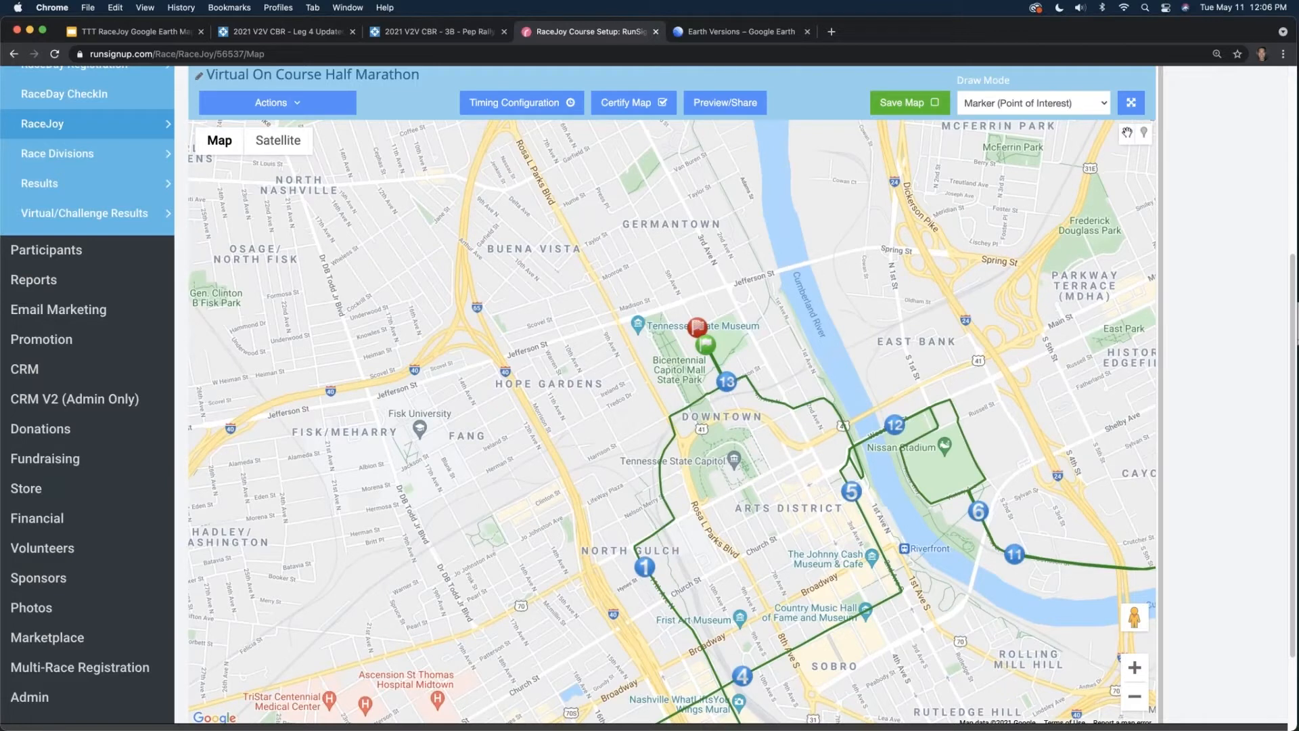
# - Switch to Google Earth Pro and enlarge its window to fill the screen
pyautogui.hotkey('ctrl', 'Up')
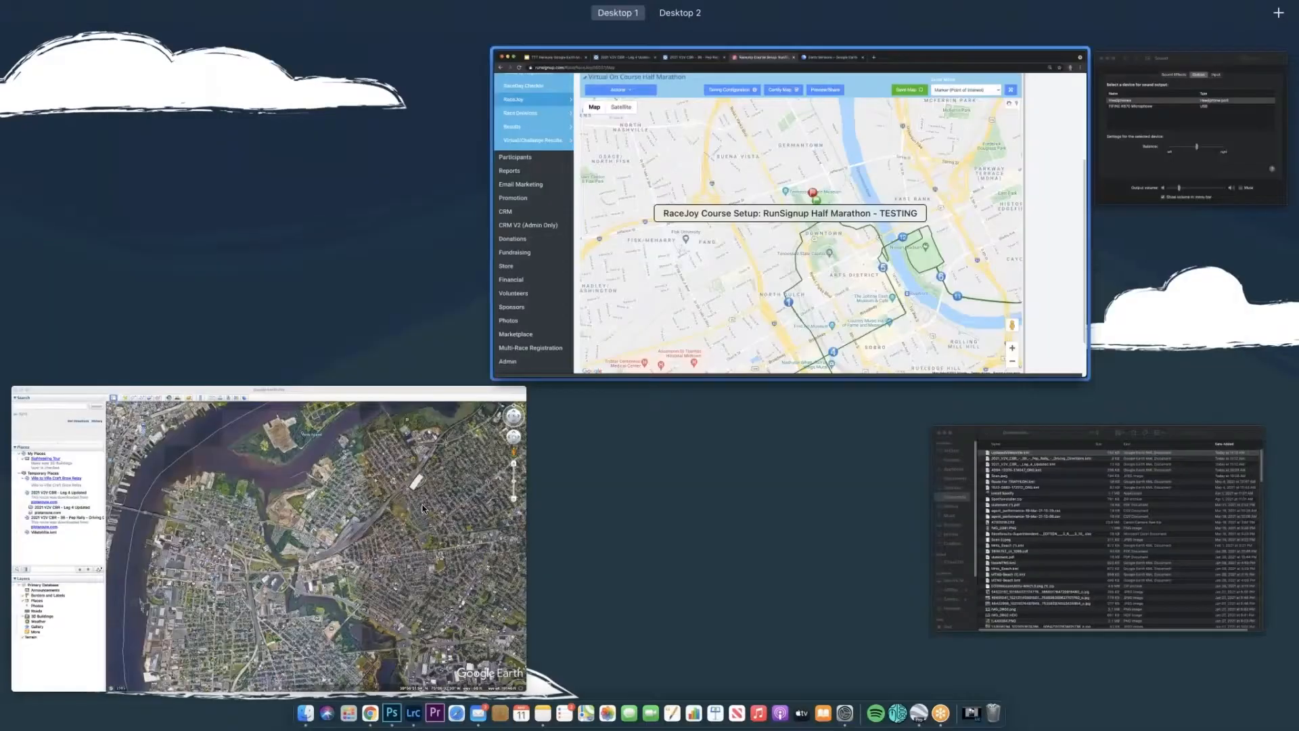
pyautogui.click(342, 507)
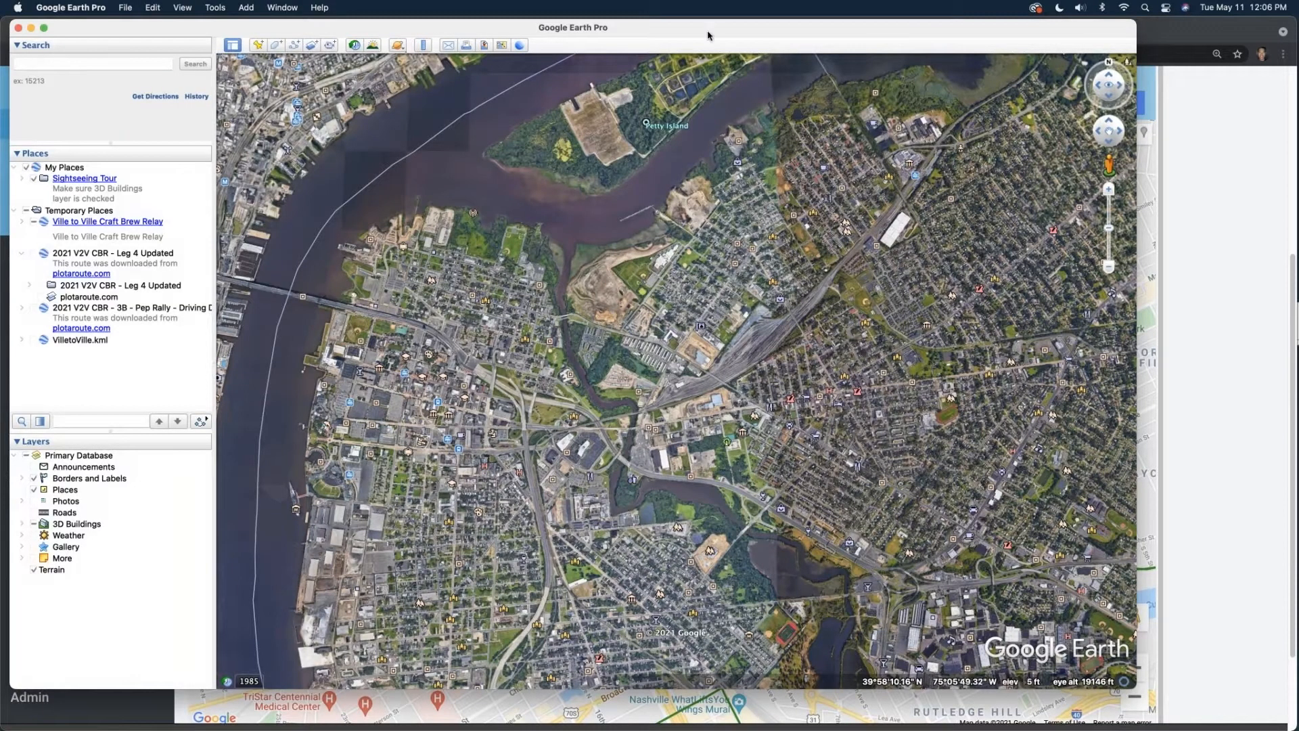
pyautogui.moveTo(708, 34); pyautogui.dragTo(706, 33)
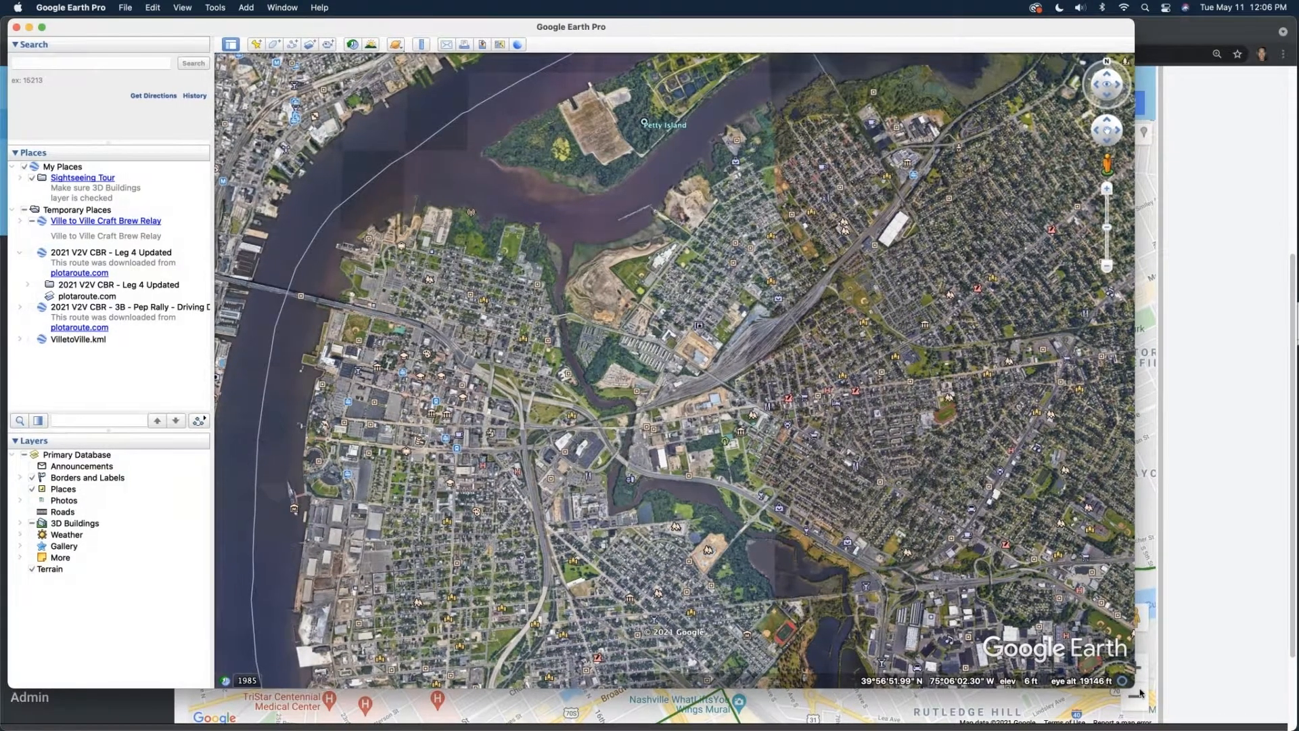
pyautogui.moveTo(1227, 698); pyautogui.dragTo(1298, 717)
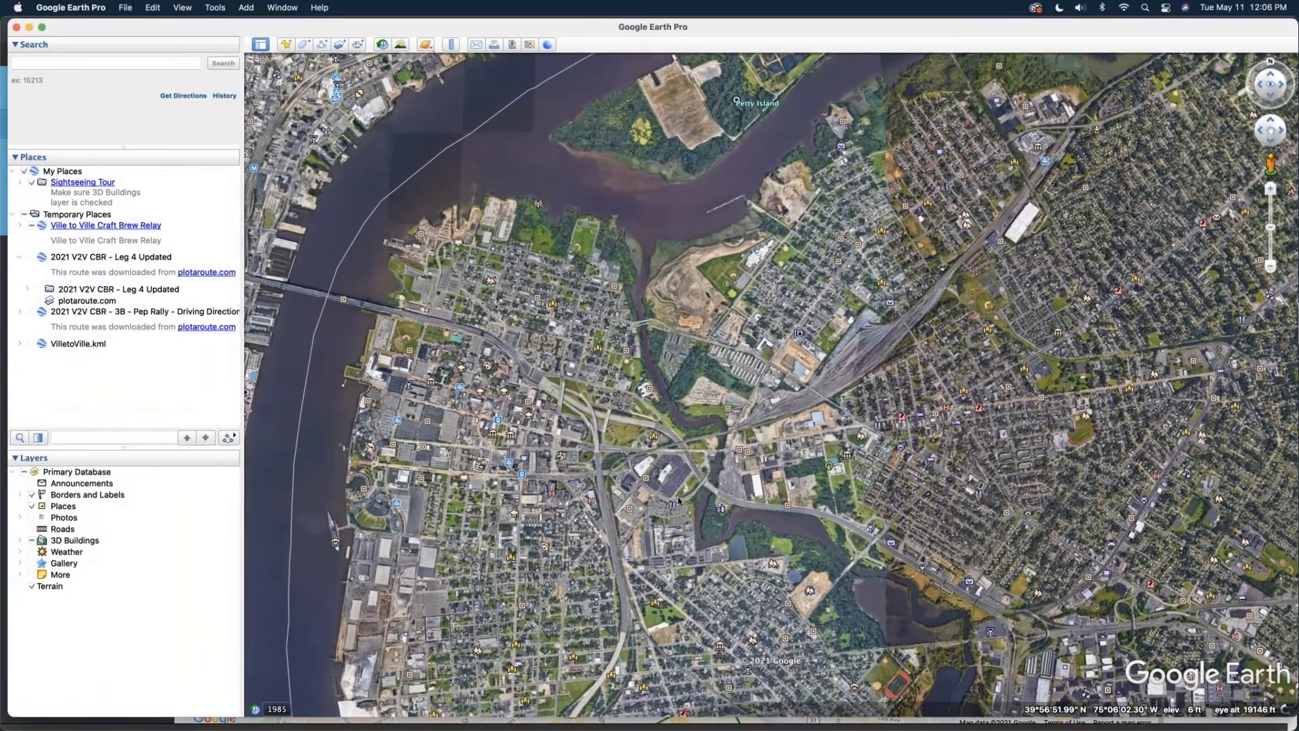
# - Set up a Ruler path measurement in miles over downtown Camden
pyautogui.scroll(-3, 783, 466)
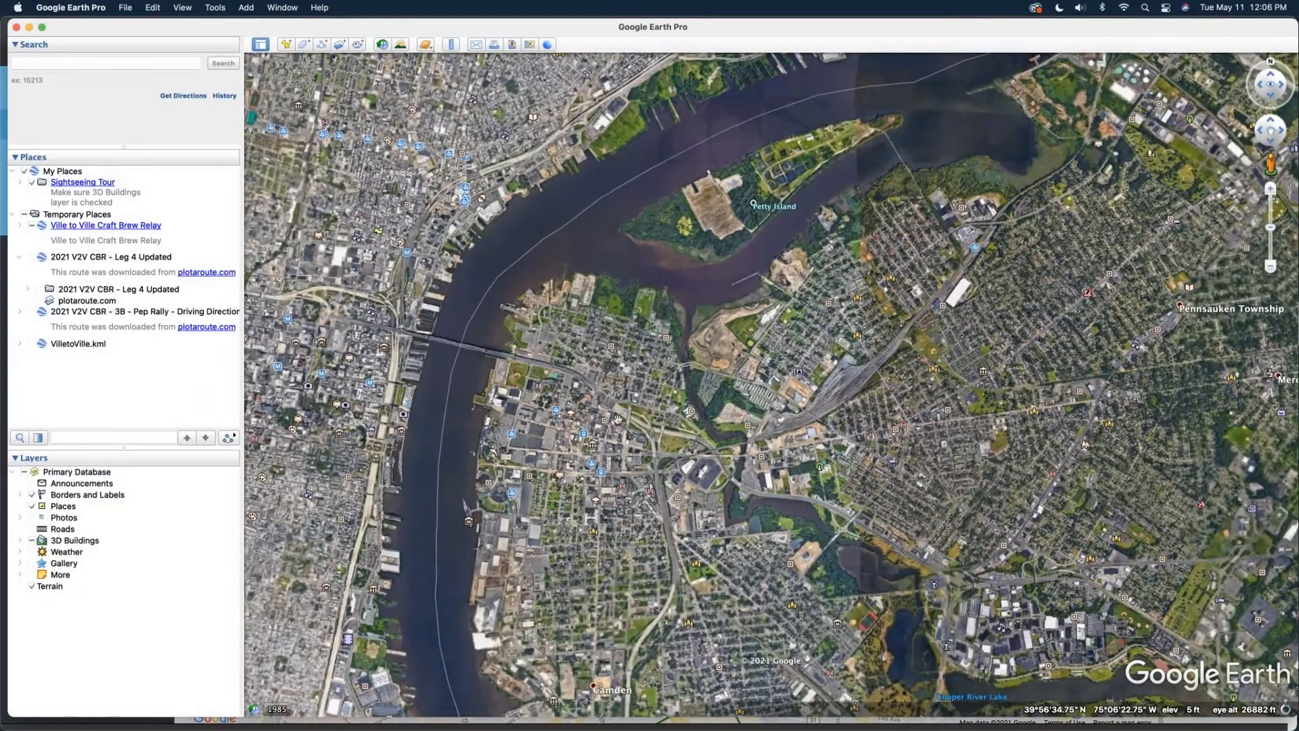
pyautogui.scroll(2, 593, 467)
pyautogui.scroll(3, 592, 467)
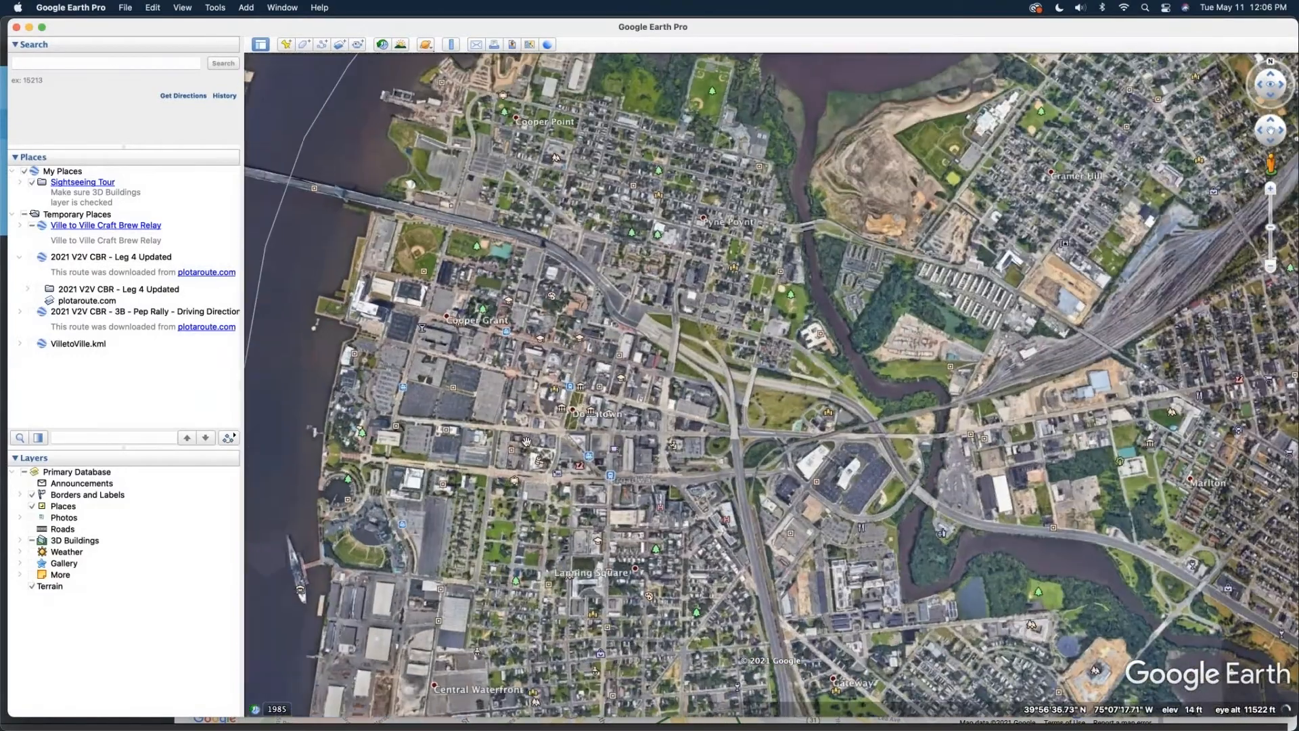
pyautogui.moveTo(532, 436); pyautogui.dragTo(577, 444)
pyautogui.scroll(2, 578, 444)
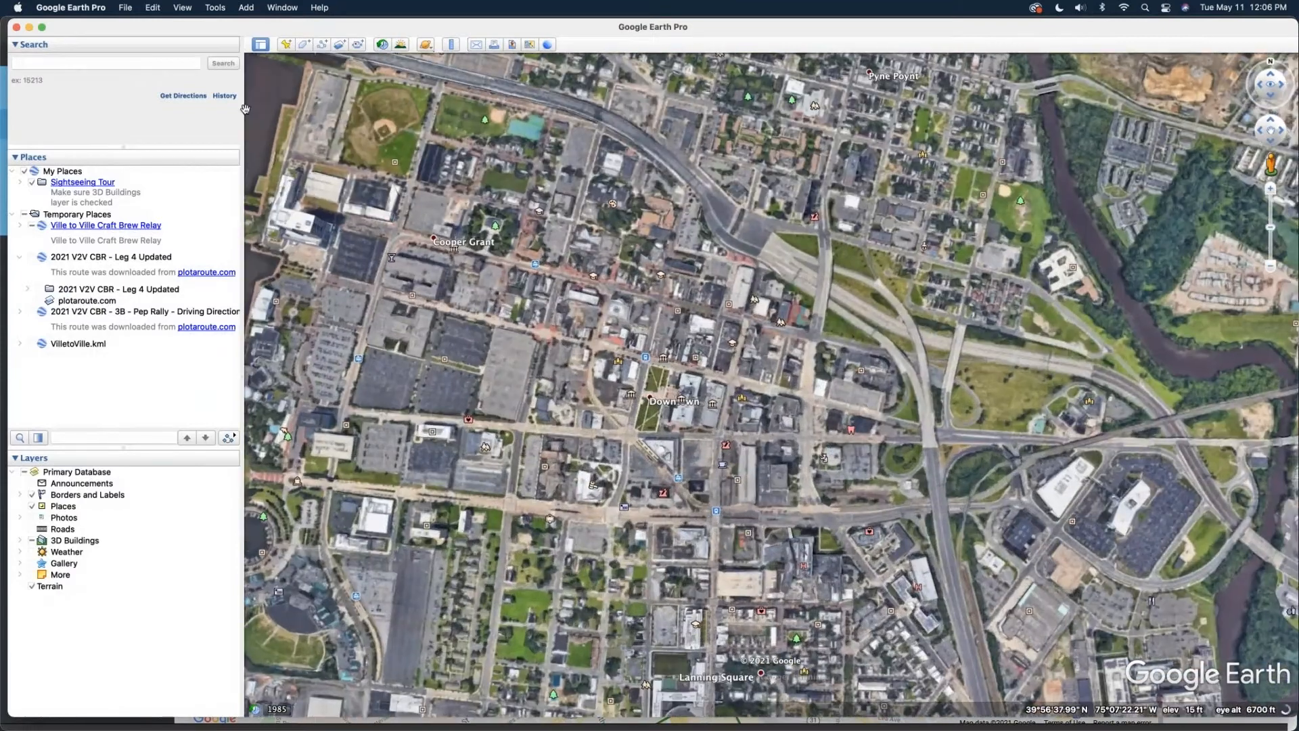
pyautogui.click(215, 7)
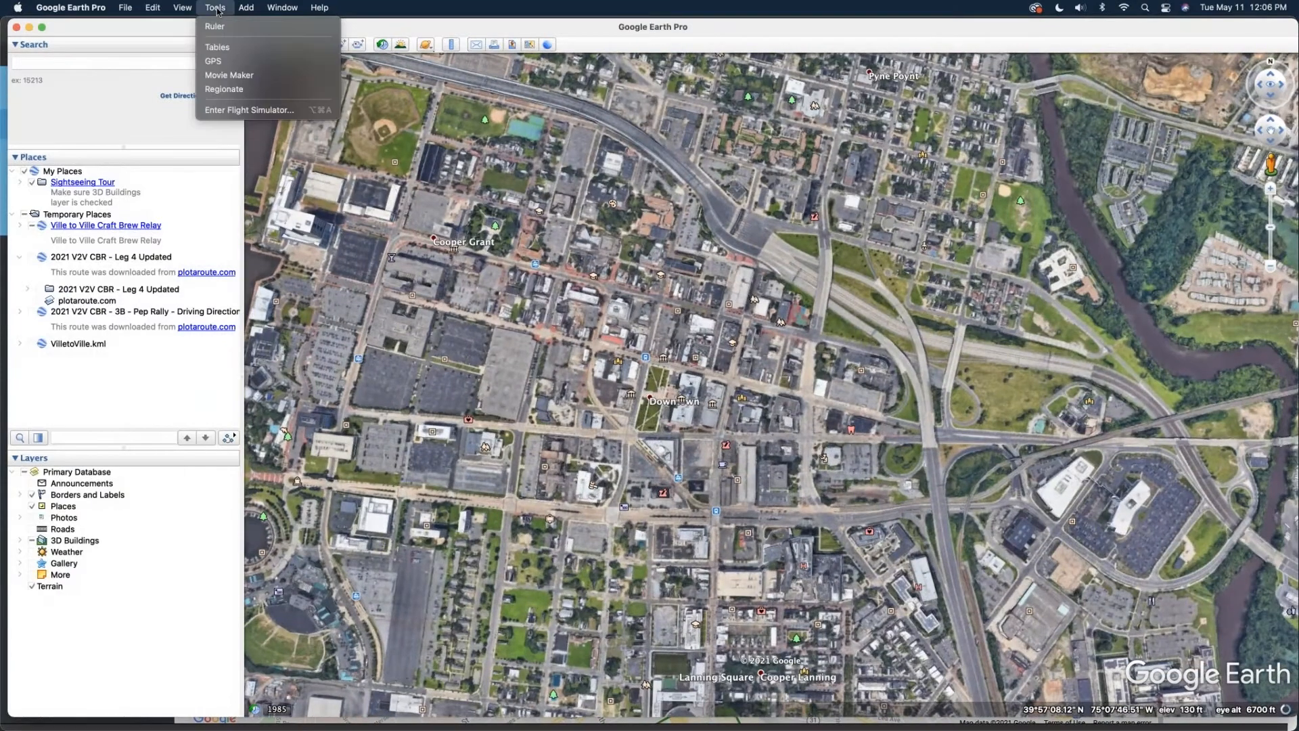
pyautogui.click(228, 27)
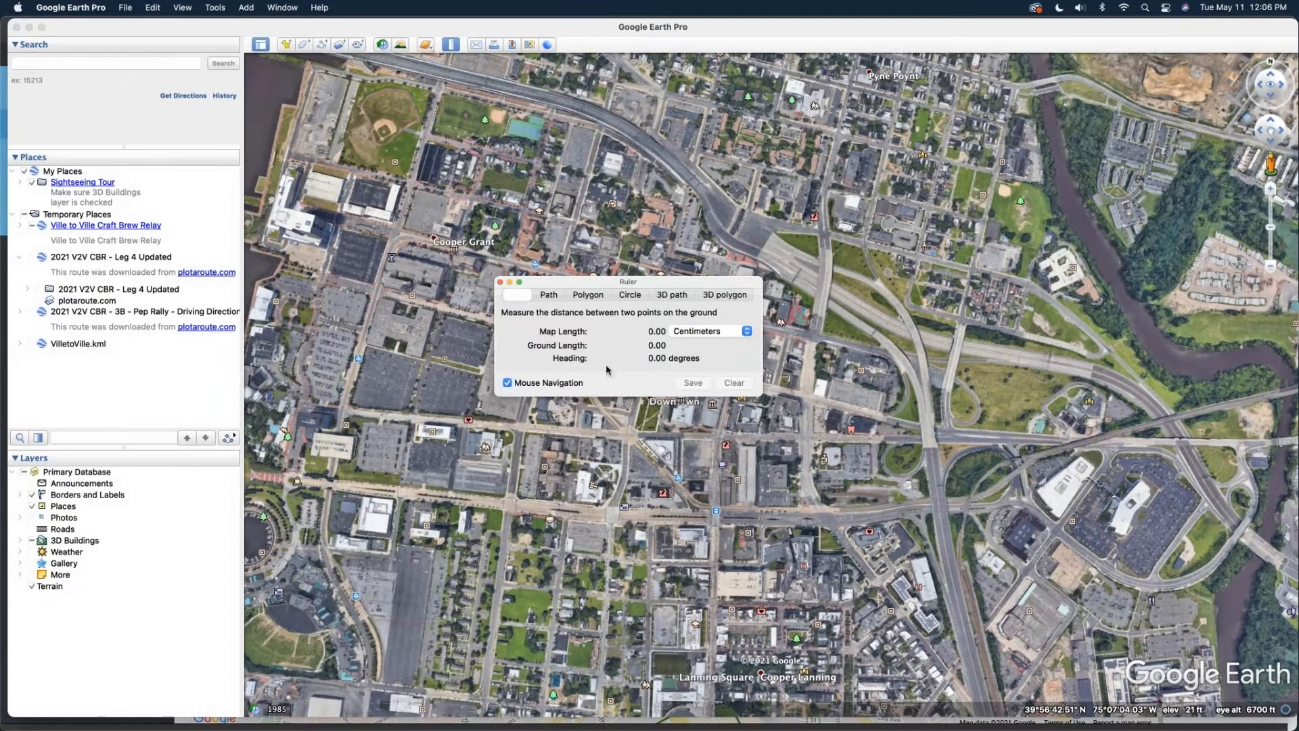
pyautogui.click(548, 295)
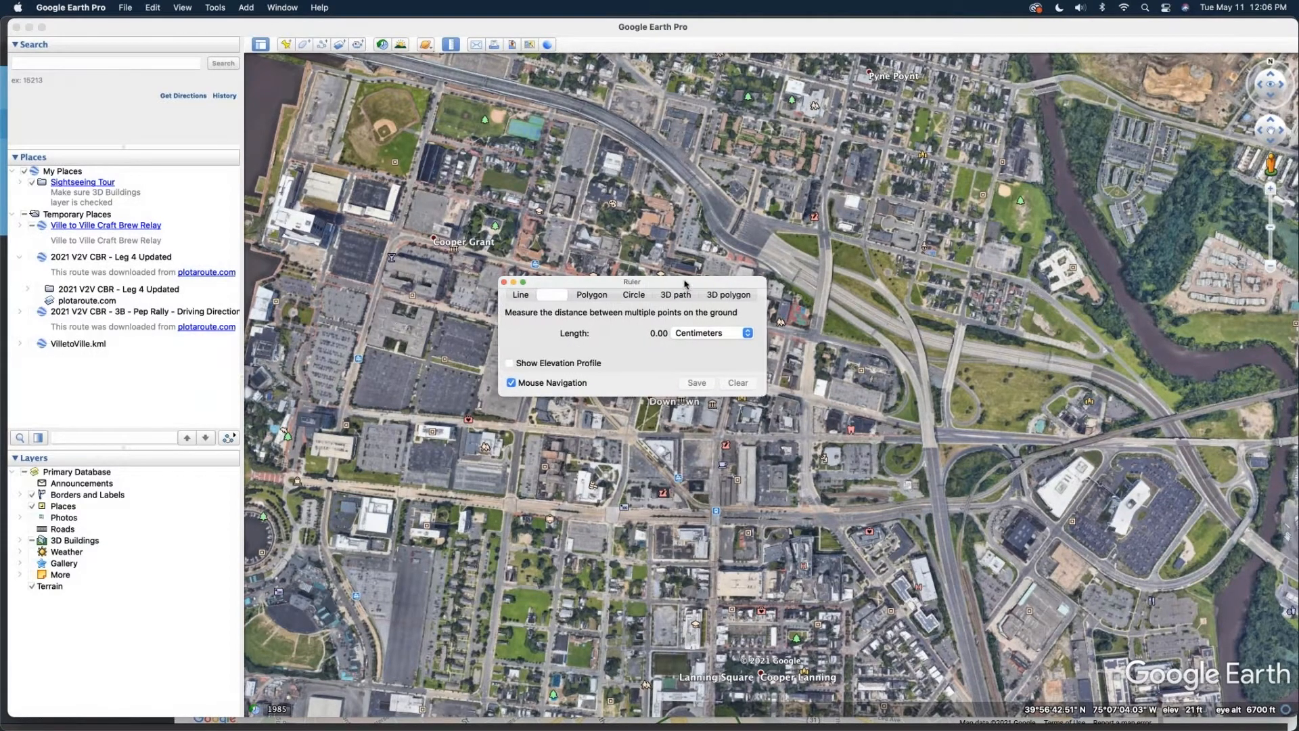
pyautogui.click(827, 230)
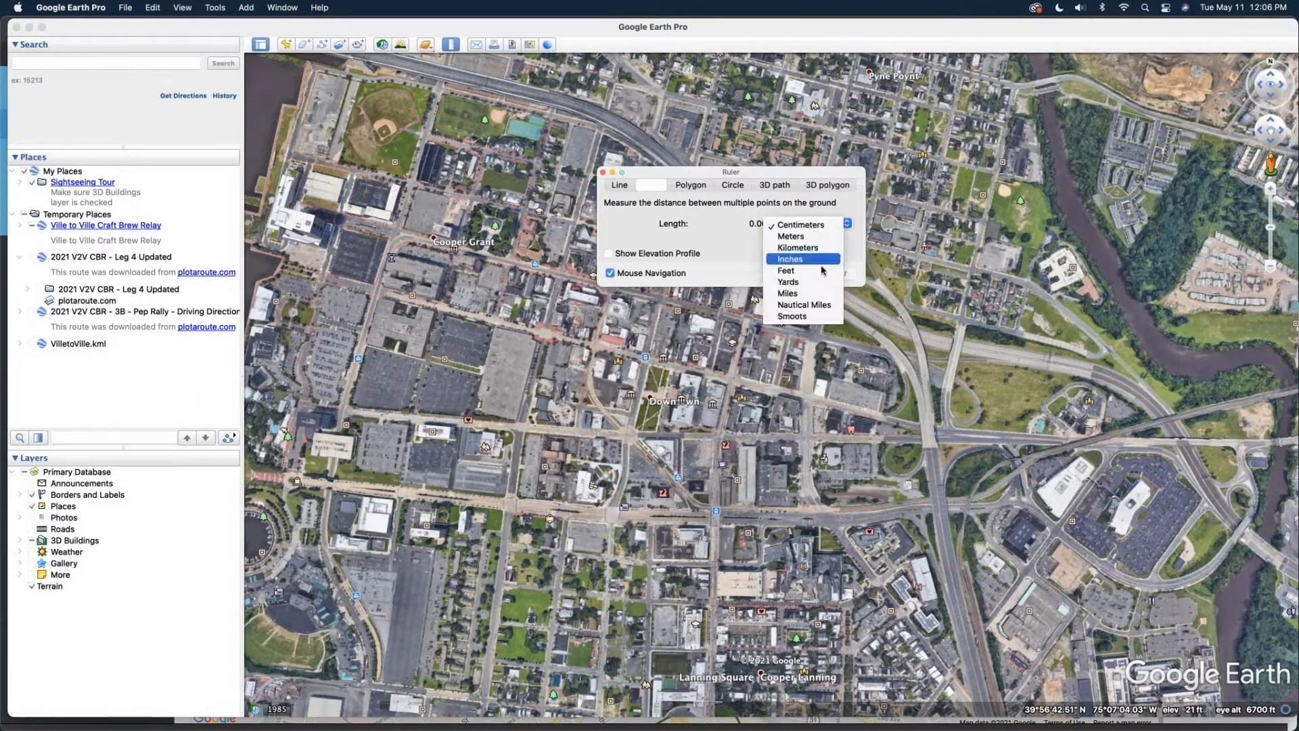
pyautogui.click(815, 295)
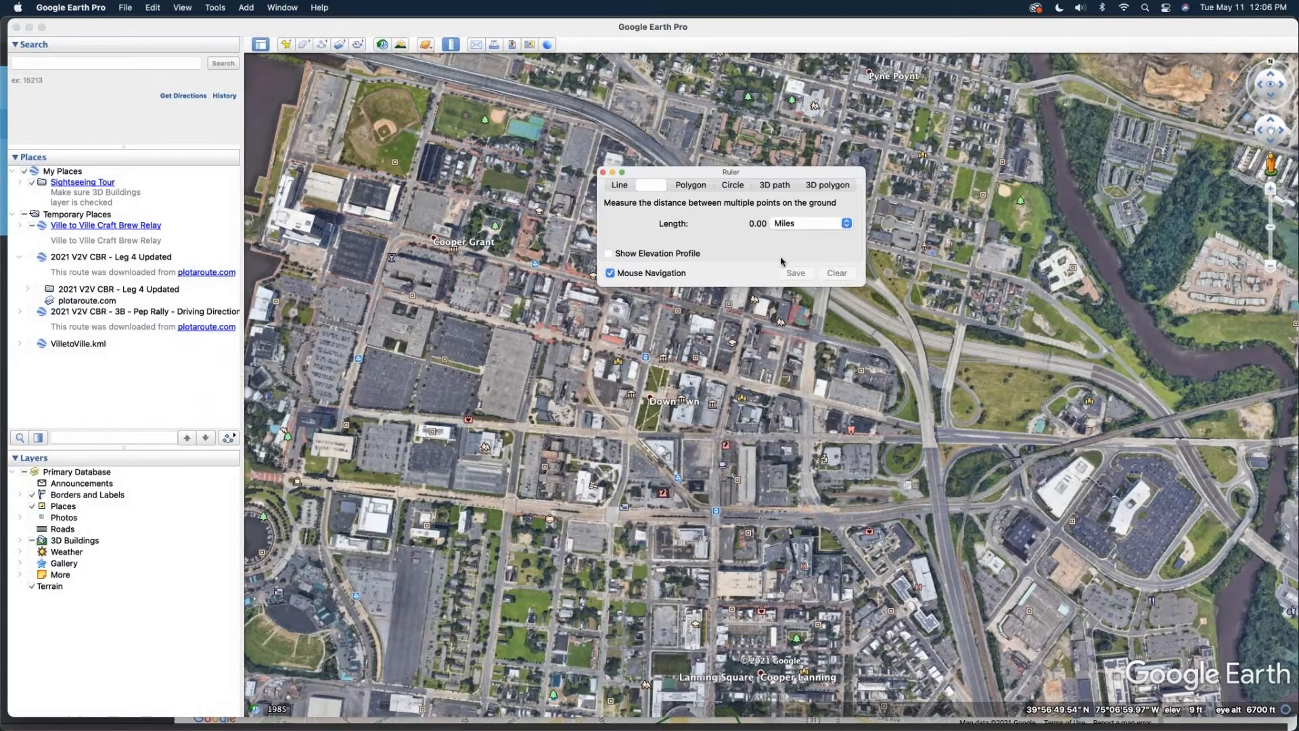
# - Trace the start of the path east along the street south of Downtown and around the corner southward, about 0.34 miles long
pyautogui.click(512, 504)
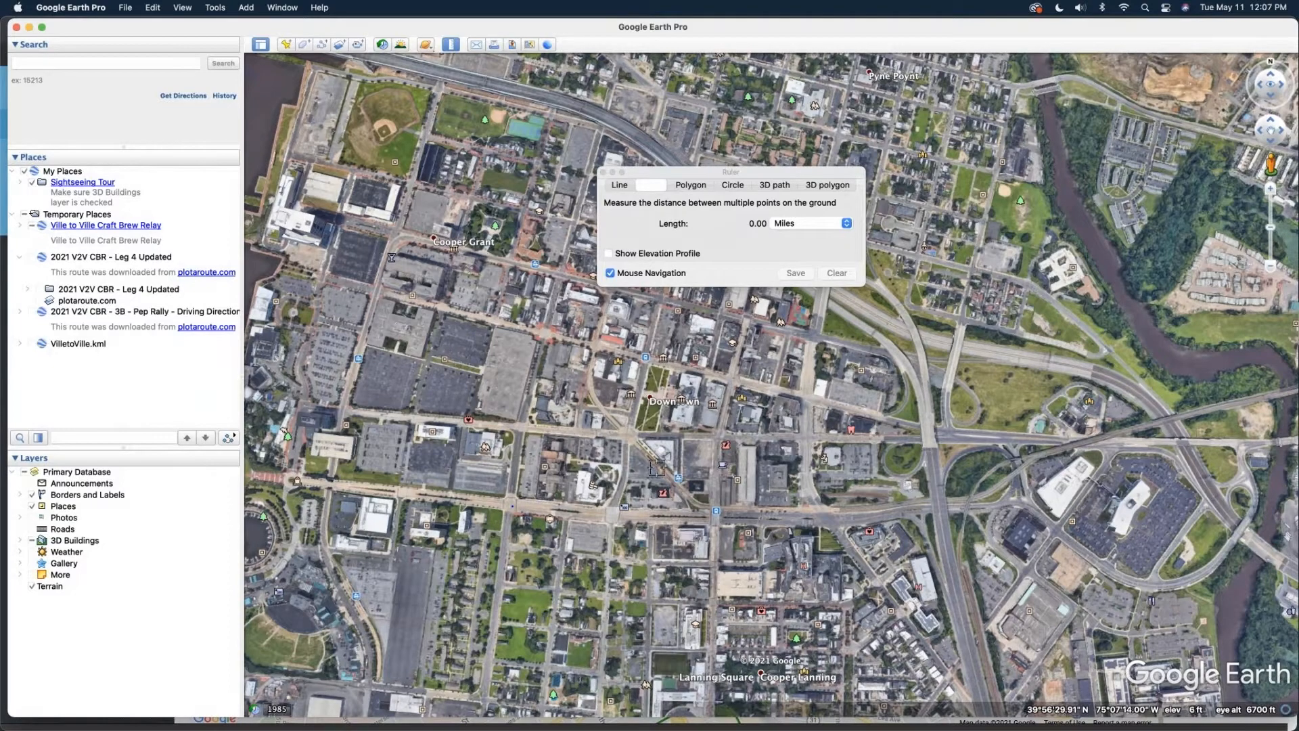
pyautogui.click(615, 515)
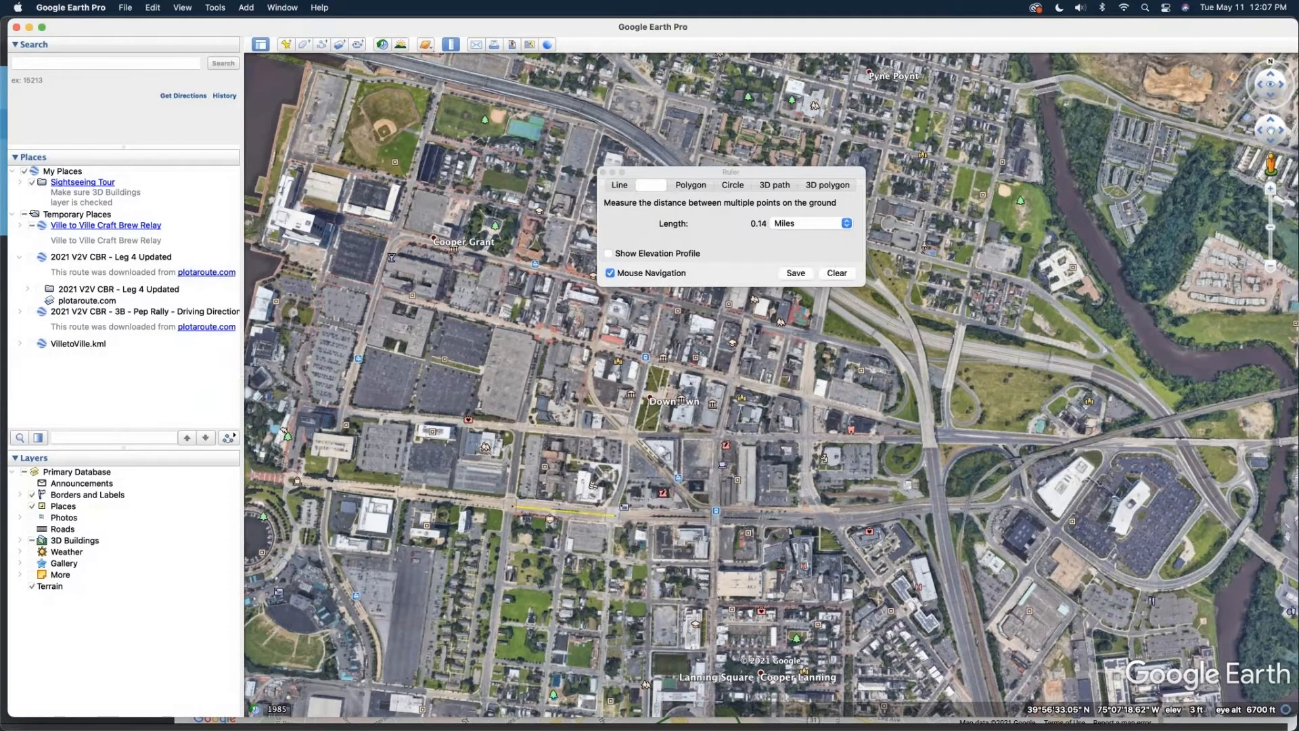
pyautogui.click(509, 511)
pyautogui.click(715, 519)
pyautogui.click(716, 561)
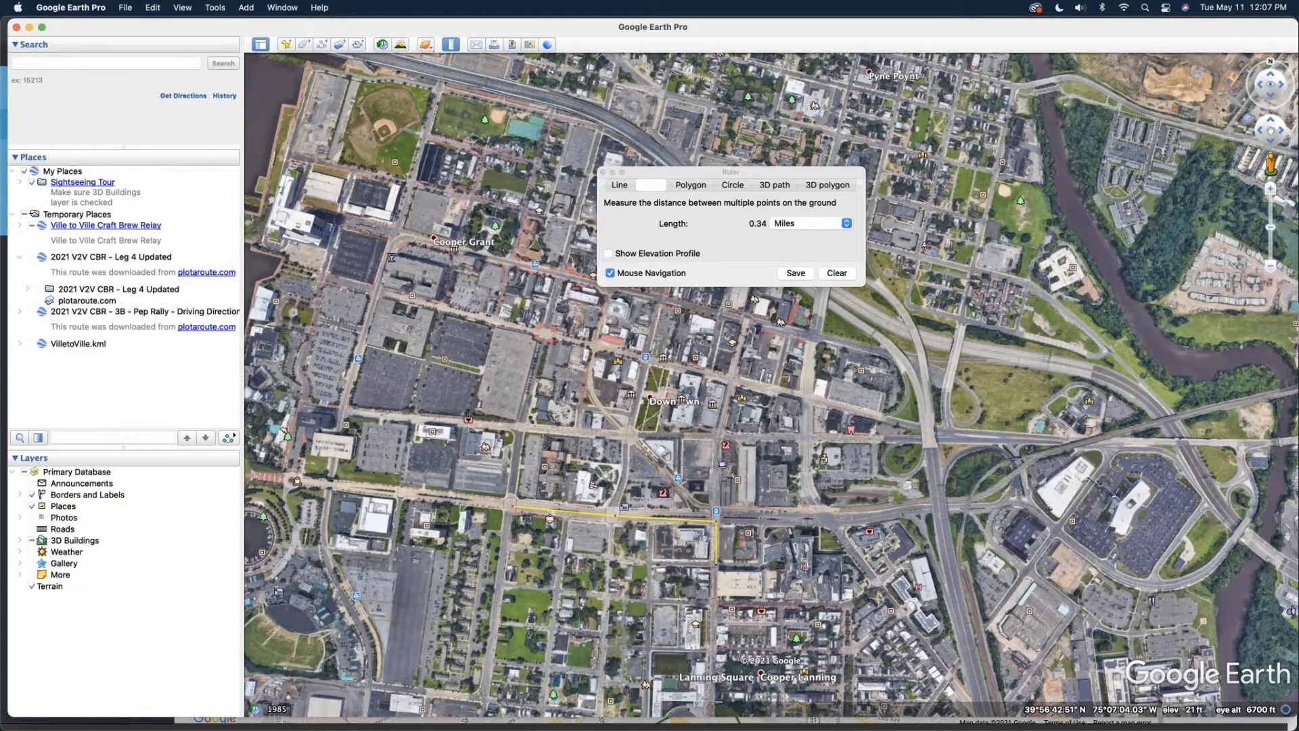
# - Extend the path south through Lanning Square and one block west, to about 0.73 miles in total
pyautogui.click(1271, 143)
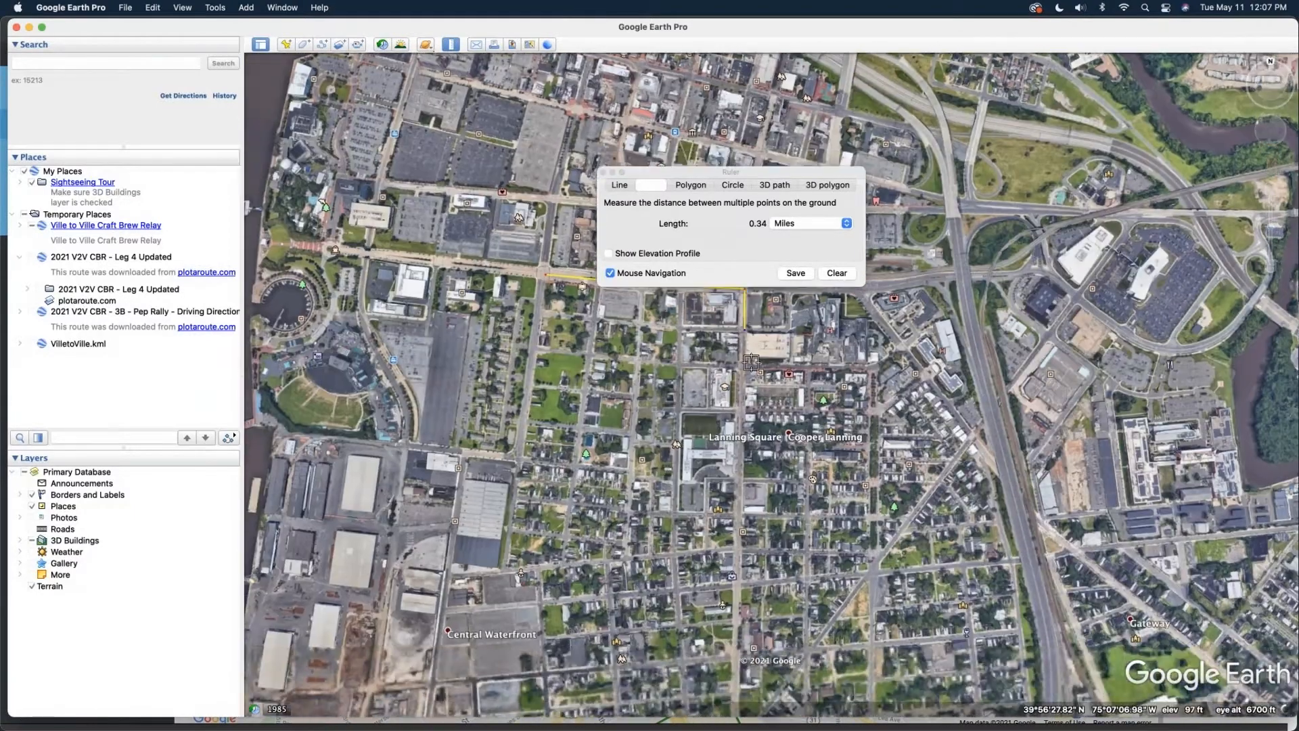
pyautogui.click(744, 366)
pyautogui.click(740, 441)
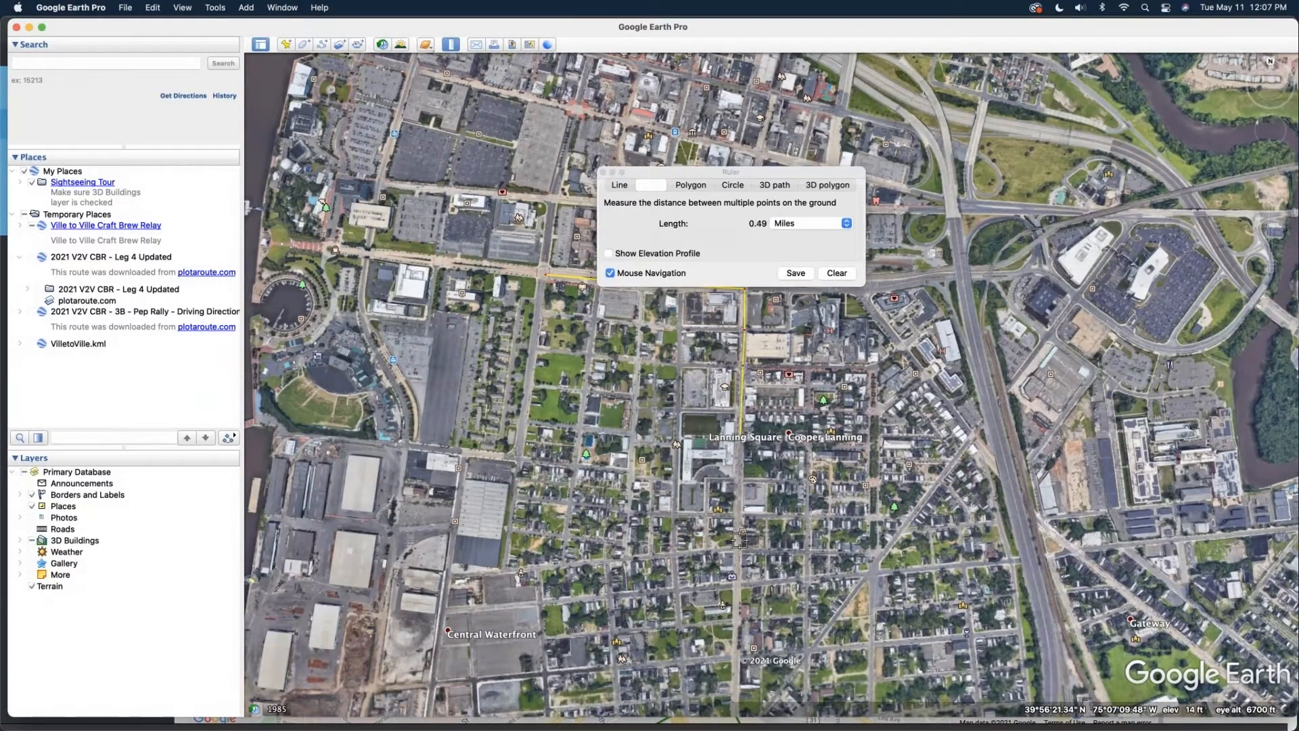
pyautogui.click(738, 549)
pyautogui.click(675, 555)
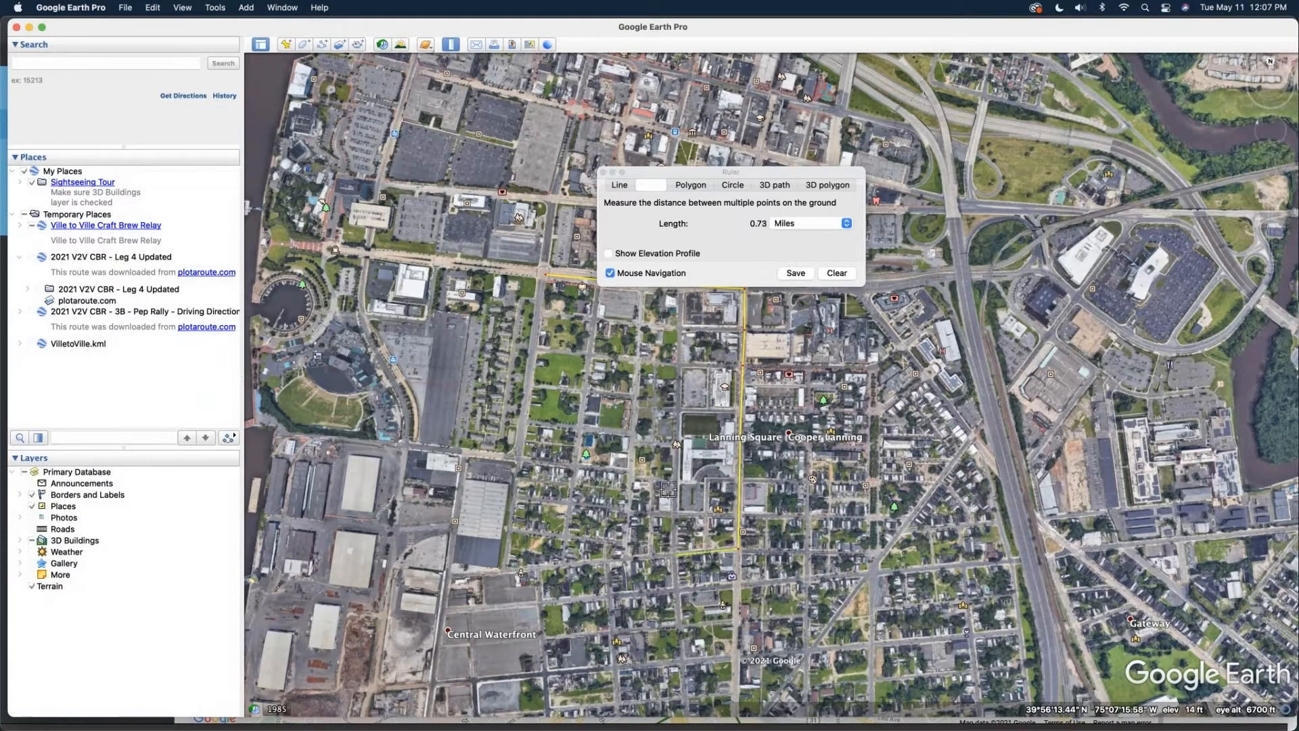
# - Continue the path north, west along the cross street, and north to its starting corner, closing a loop of about 1.30 miles
pyautogui.click(673, 467)
pyautogui.click(680, 366)
pyautogui.click(655, 362)
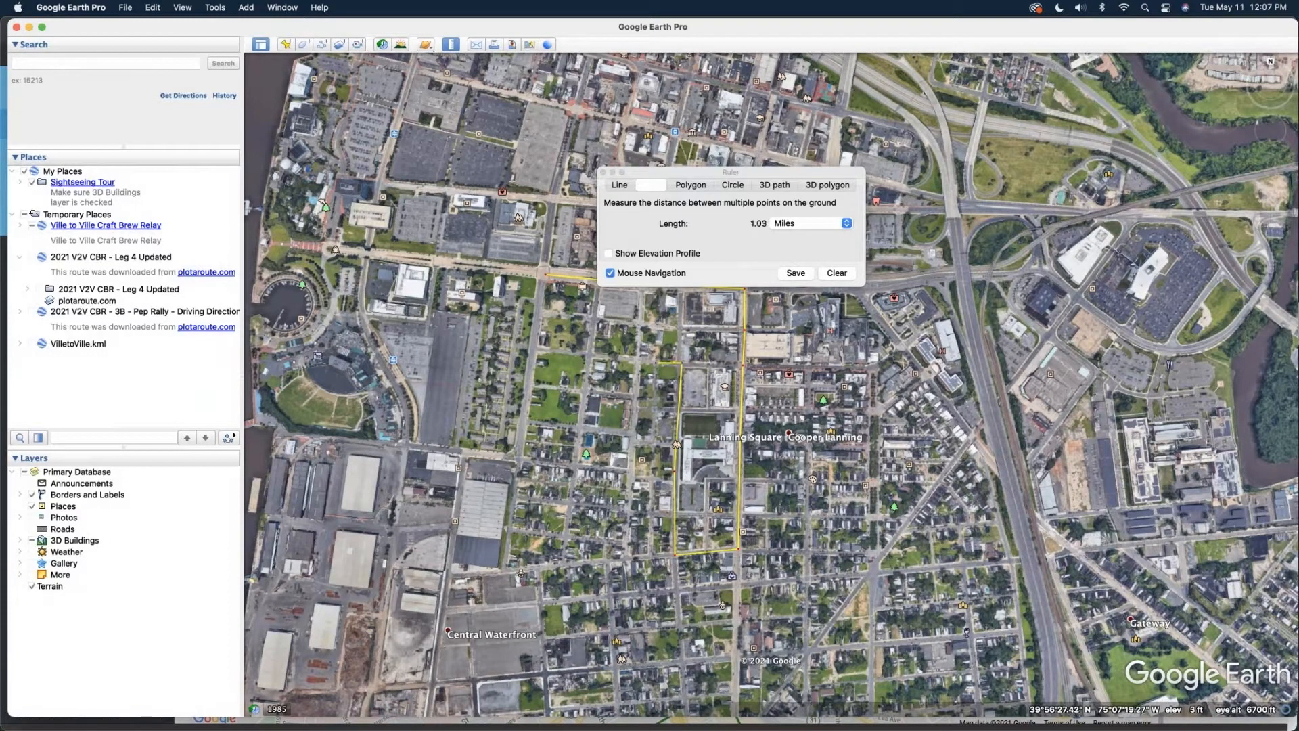
pyautogui.click(594, 356)
pyautogui.click(538, 352)
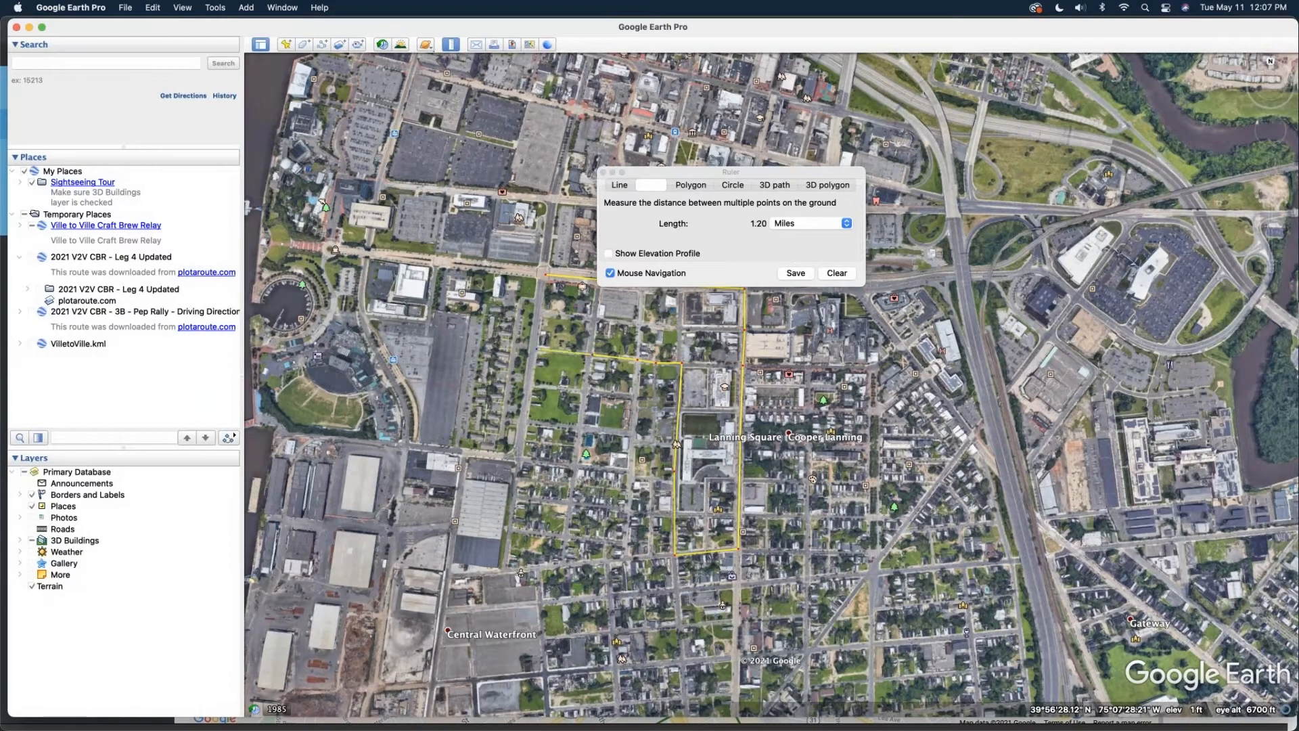
pyautogui.click(544, 277)
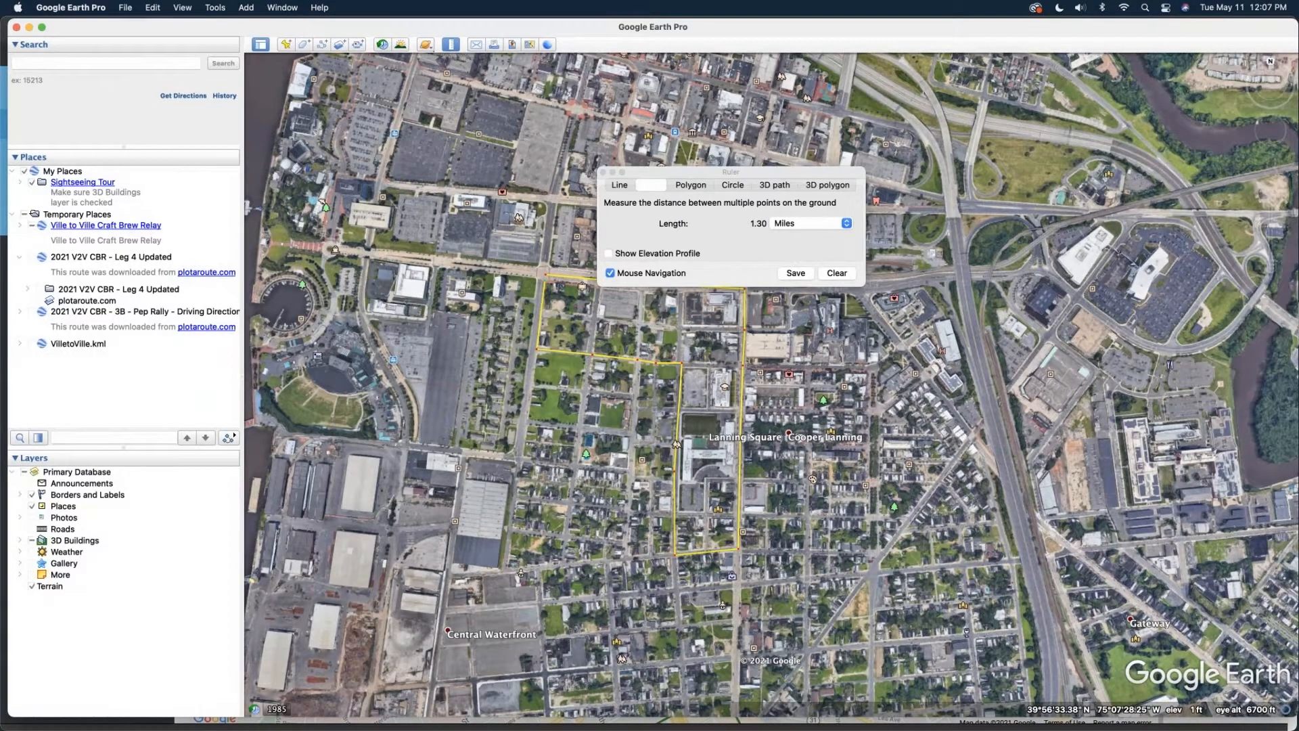
# - Clear the Ruler window away from the route and try shifting the path's inner north-south stretch one street west by moving its points
pyautogui.moveTo(725, 173); pyautogui.dragTo(774, 84)
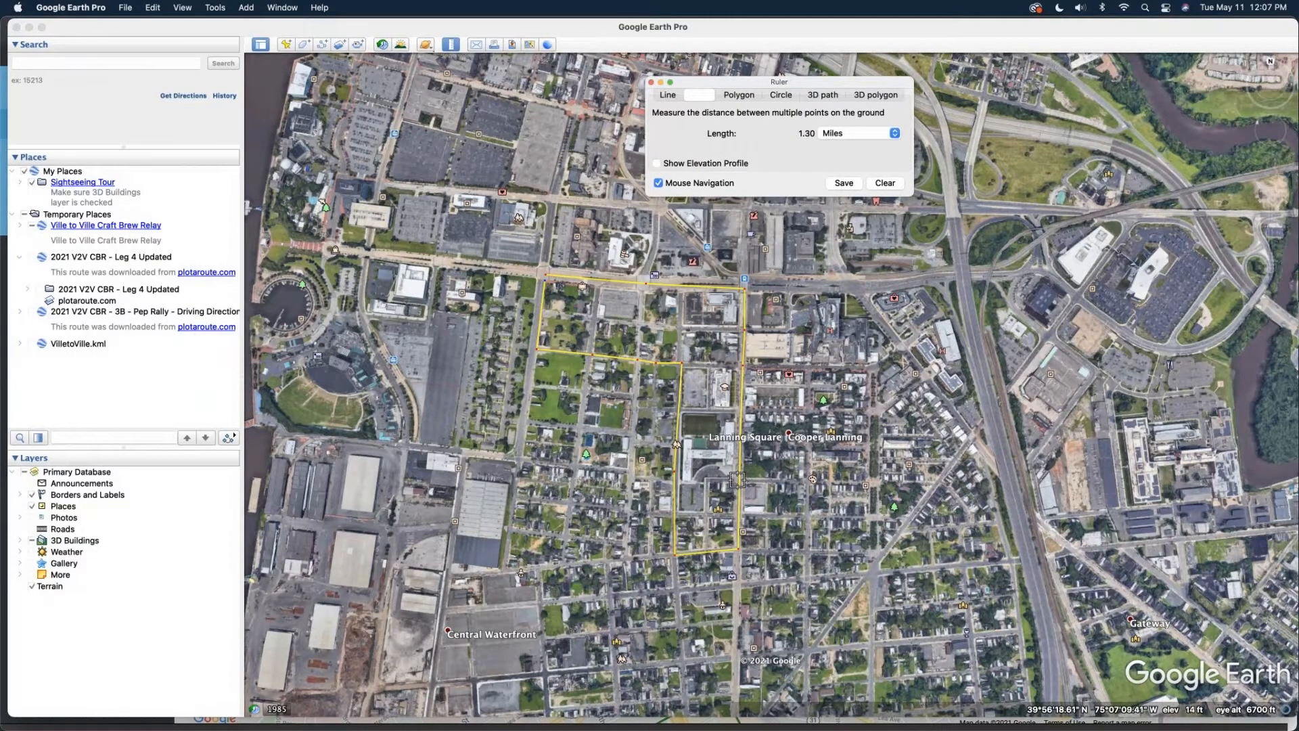
pyautogui.scroll(3, 689, 482)
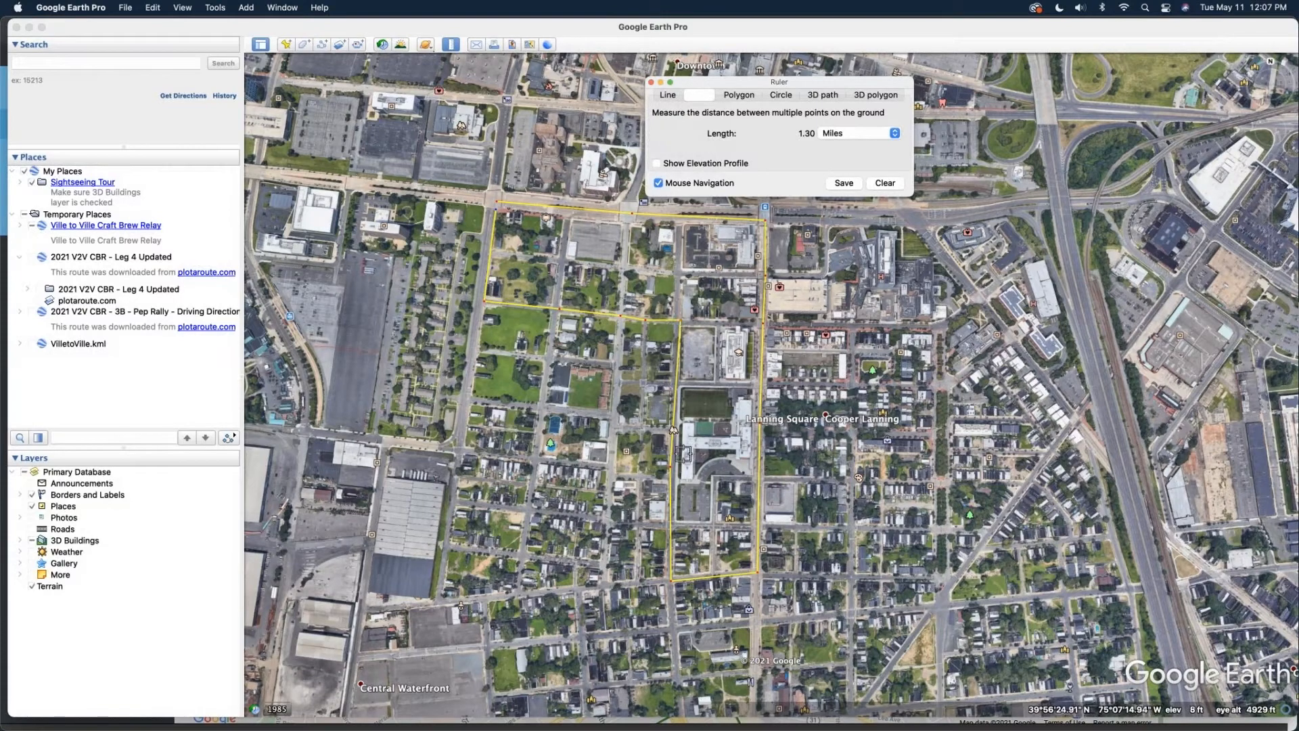
pyautogui.moveTo(673, 444); pyautogui.dragTo(673, 479)
pyautogui.moveTo(680, 322); pyautogui.dragTo(642, 478)
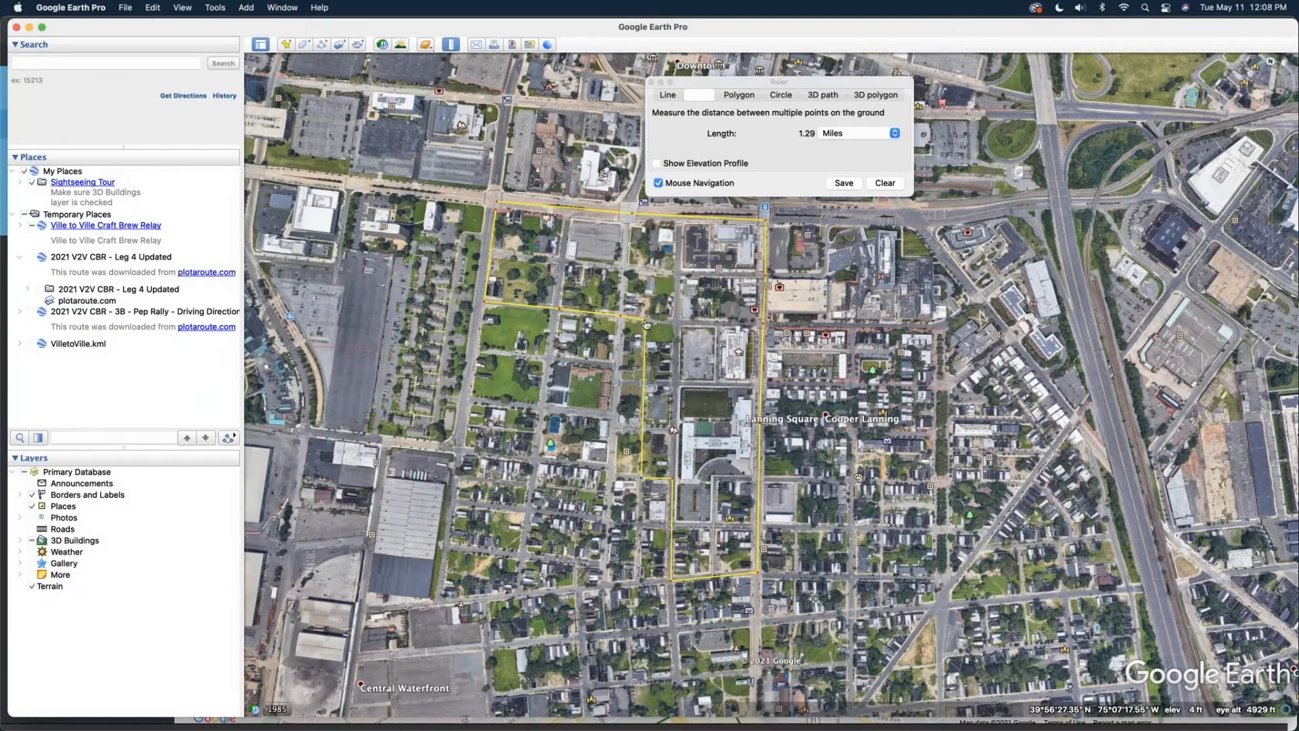
pyautogui.moveTo(644, 320); pyautogui.dragTo(613, 476)
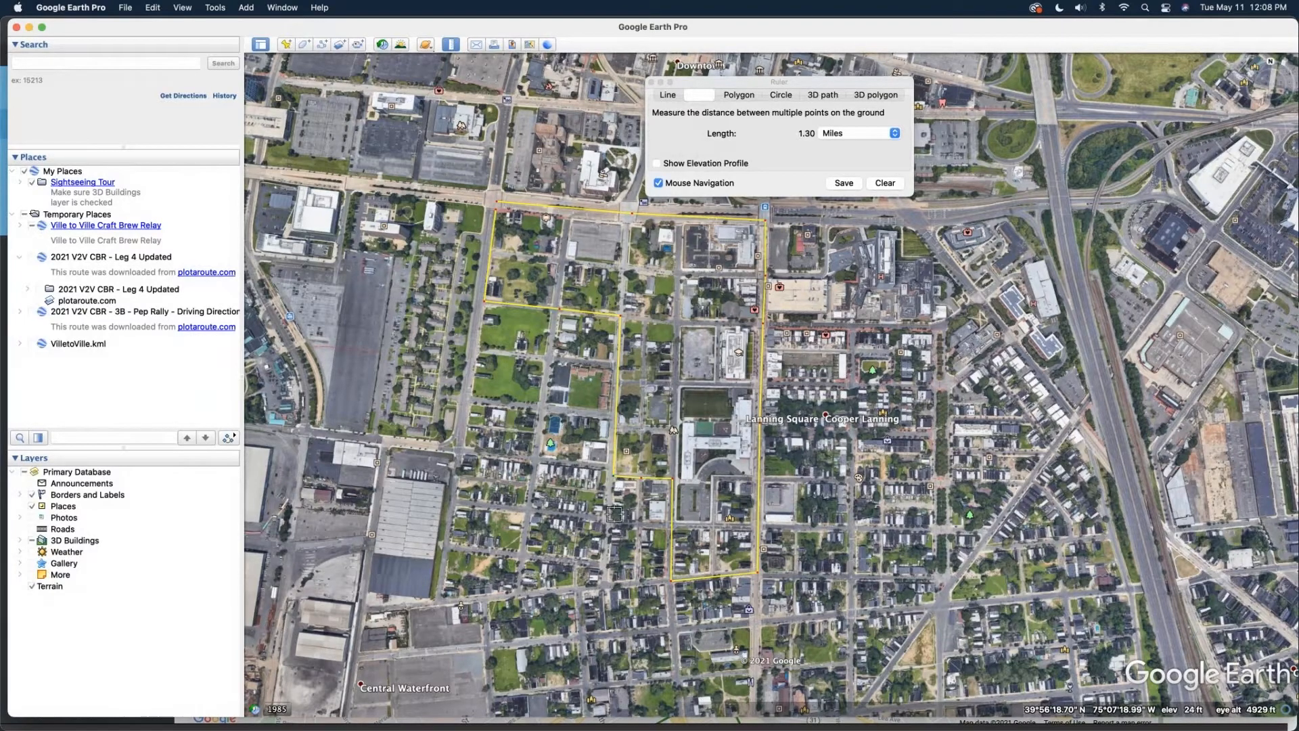
# - Move the shifted path points back east onto the street beside the school block
pyautogui.moveTo(614, 475); pyautogui.dragTo(642, 481)
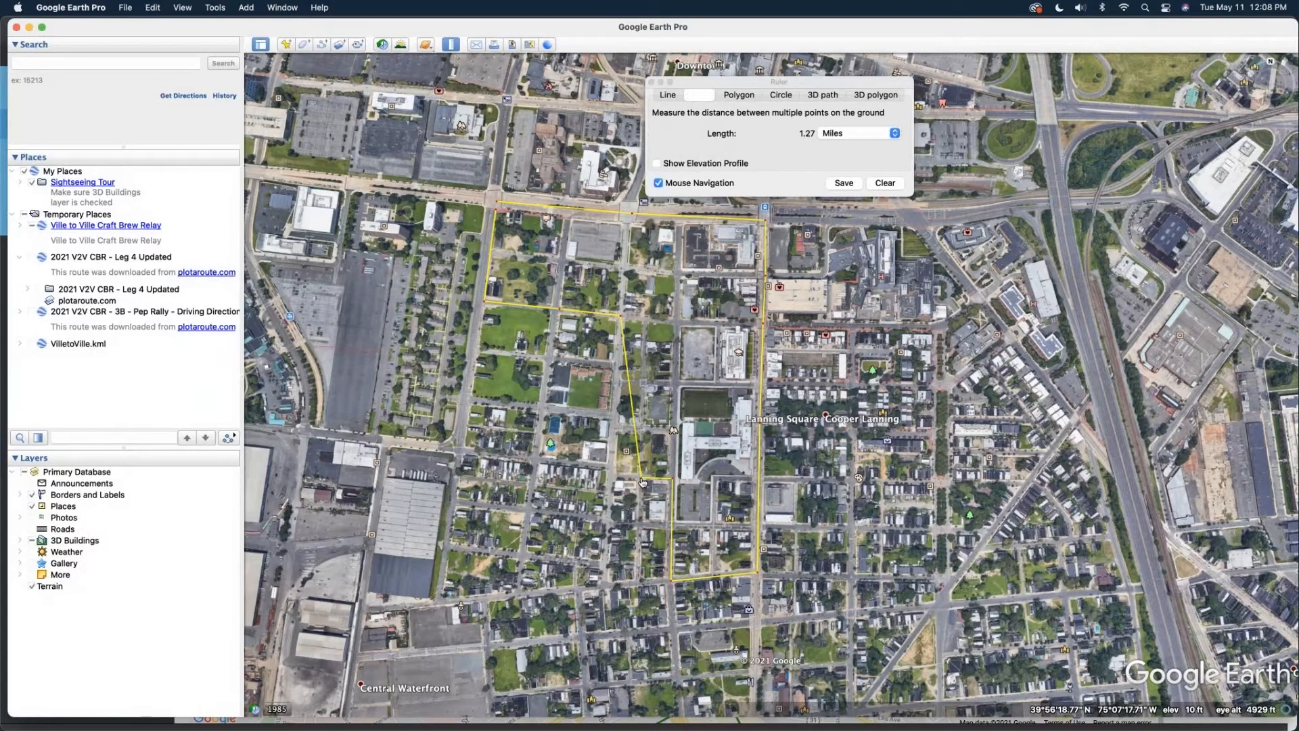
pyautogui.moveTo(643, 481); pyautogui.dragTo(672, 478)
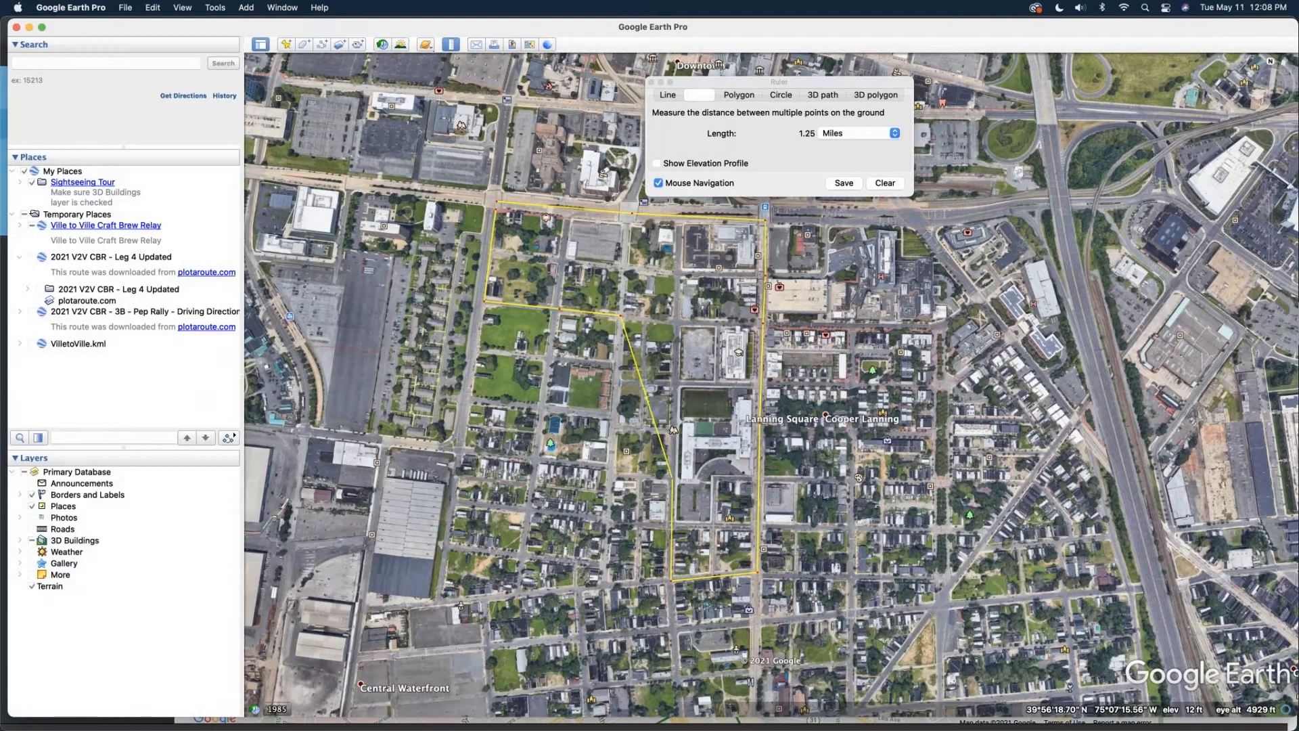
pyautogui.click(678, 322)
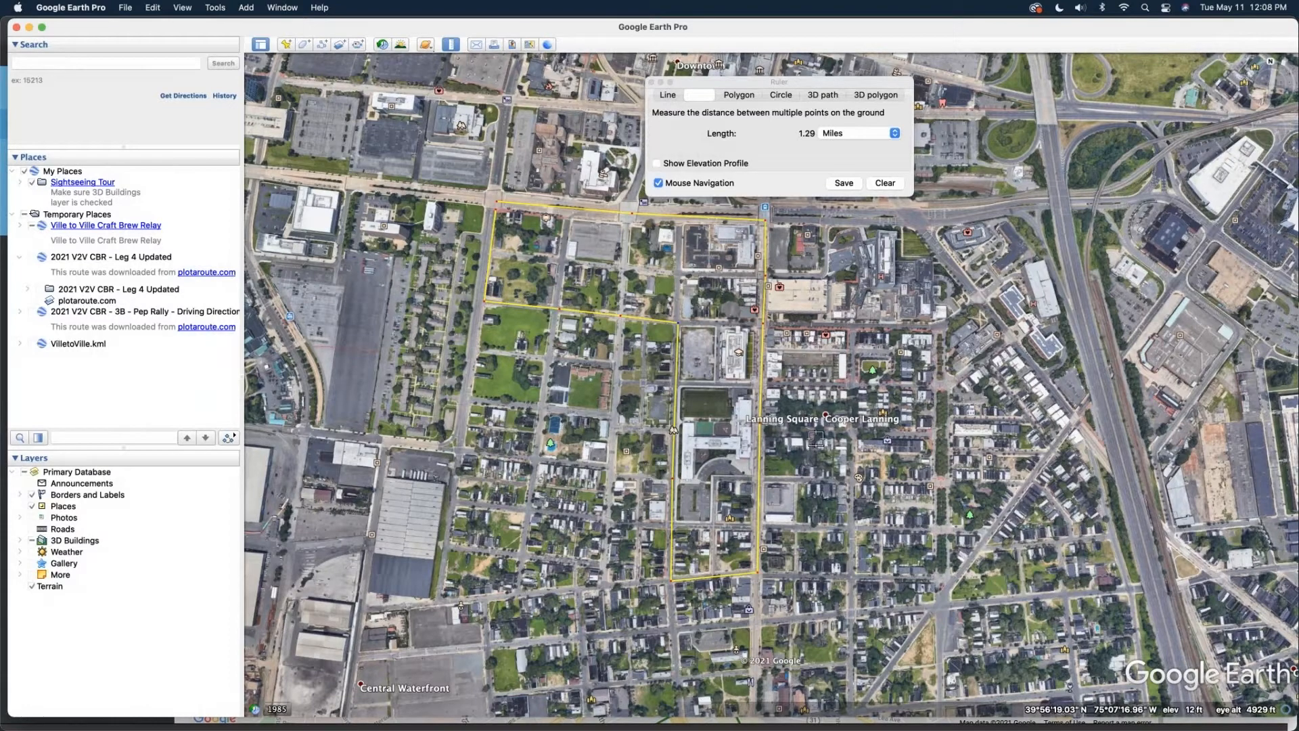
# - Show the measured path's length in kilometers
pyautogui.click(872, 136)
pyautogui.click(870, 136)
pyautogui.click(859, 88)
pyautogui.click(860, 134)
pyautogui.click(853, 135)
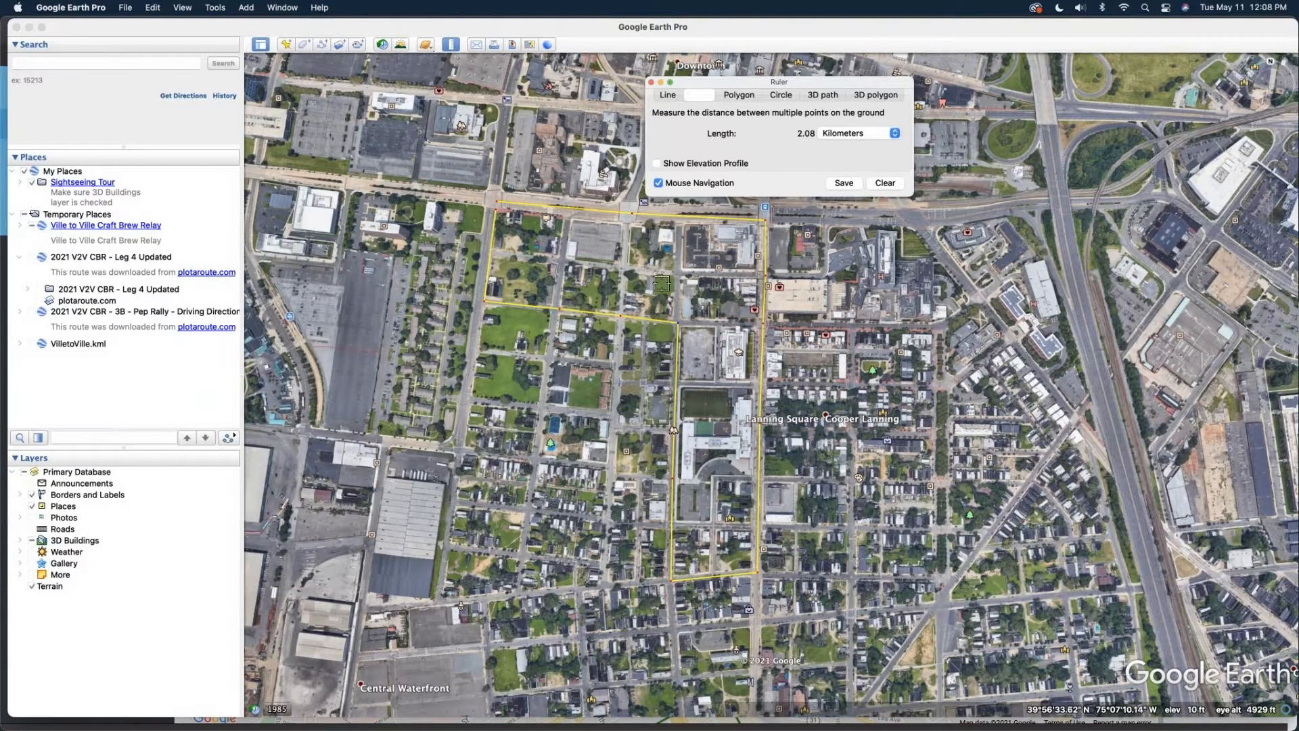
# - Save the measured path to the places list under the name Test Path
pyautogui.click(854, 184)
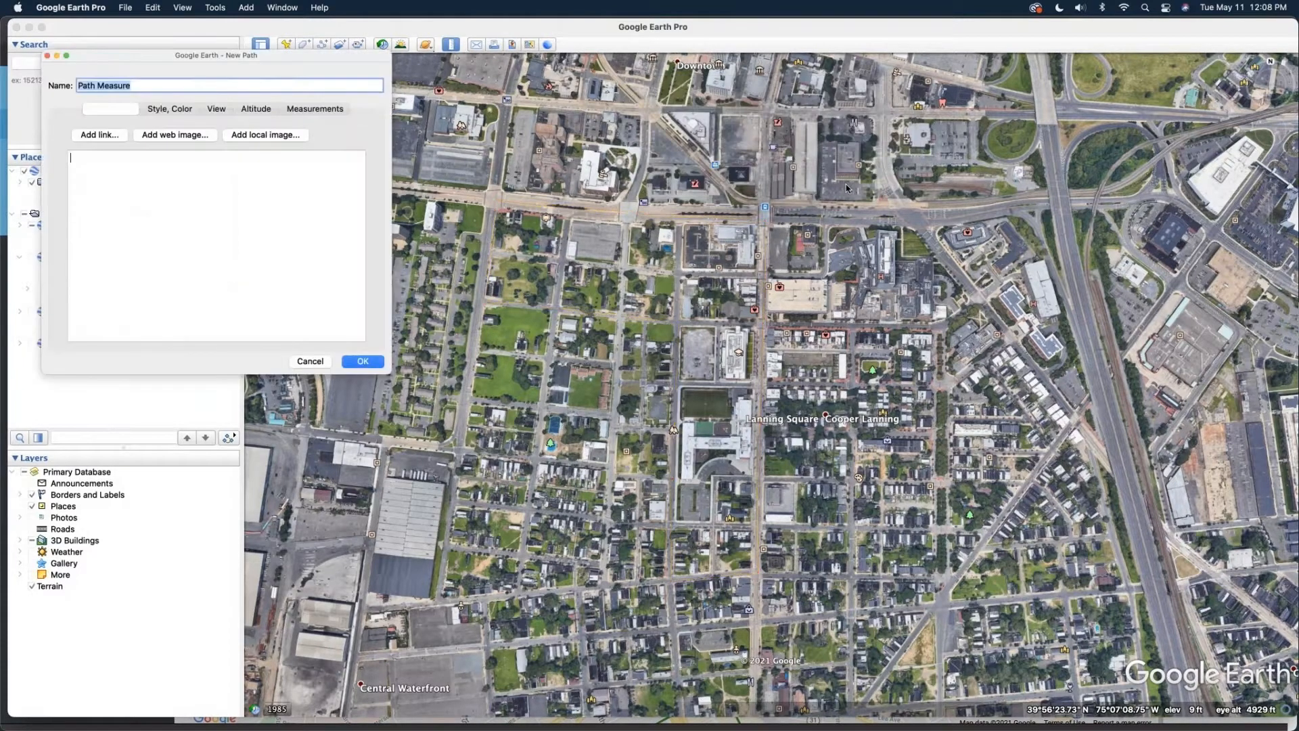
pyautogui.write('Test Path')
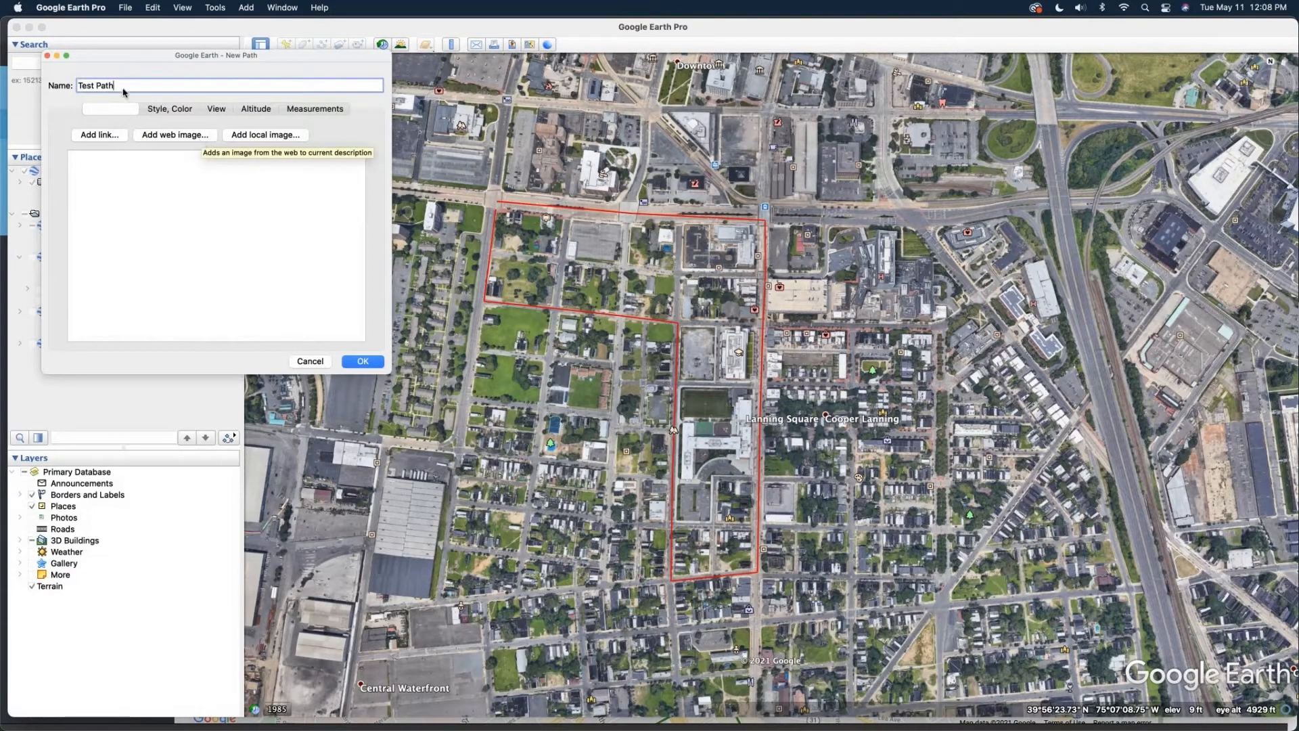
pyautogui.click(301, 362)
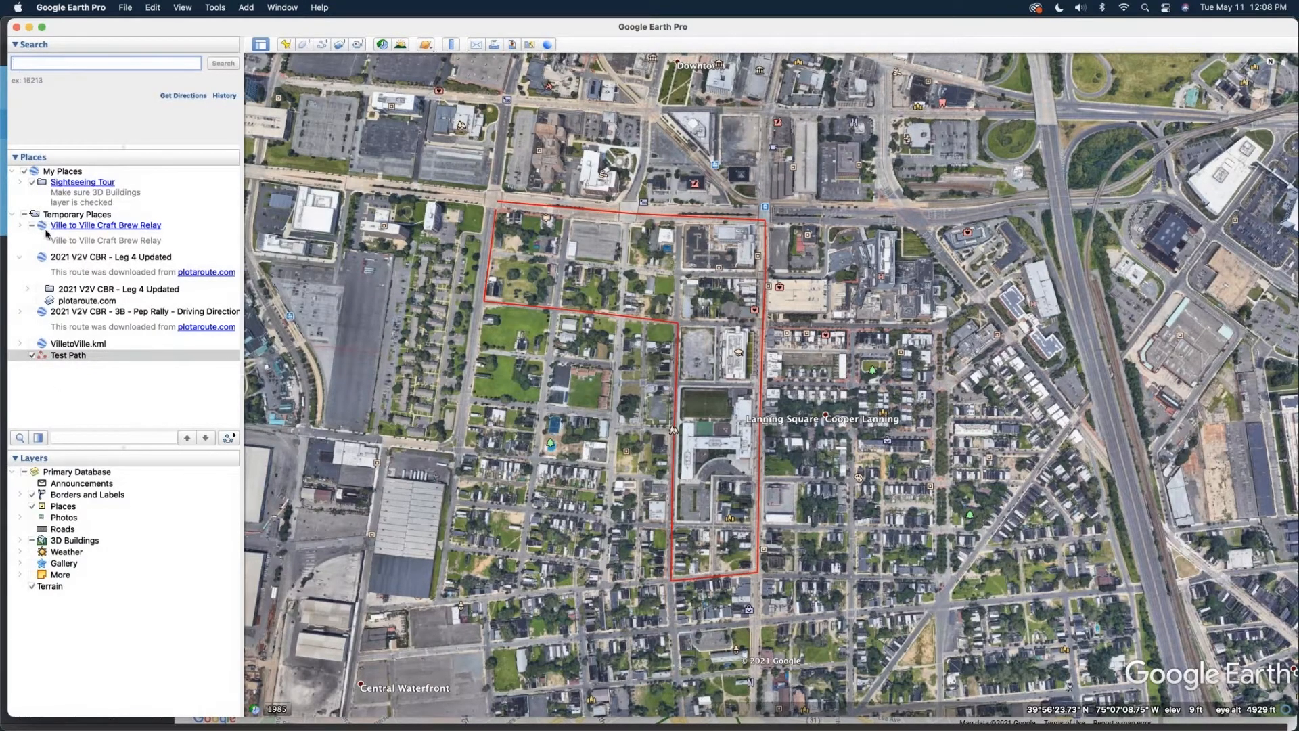
# - Export Test Path as a KML file named Test Path in the Documents folder
pyautogui.rightClick(61, 357)
pyautogui.click(119, 459)
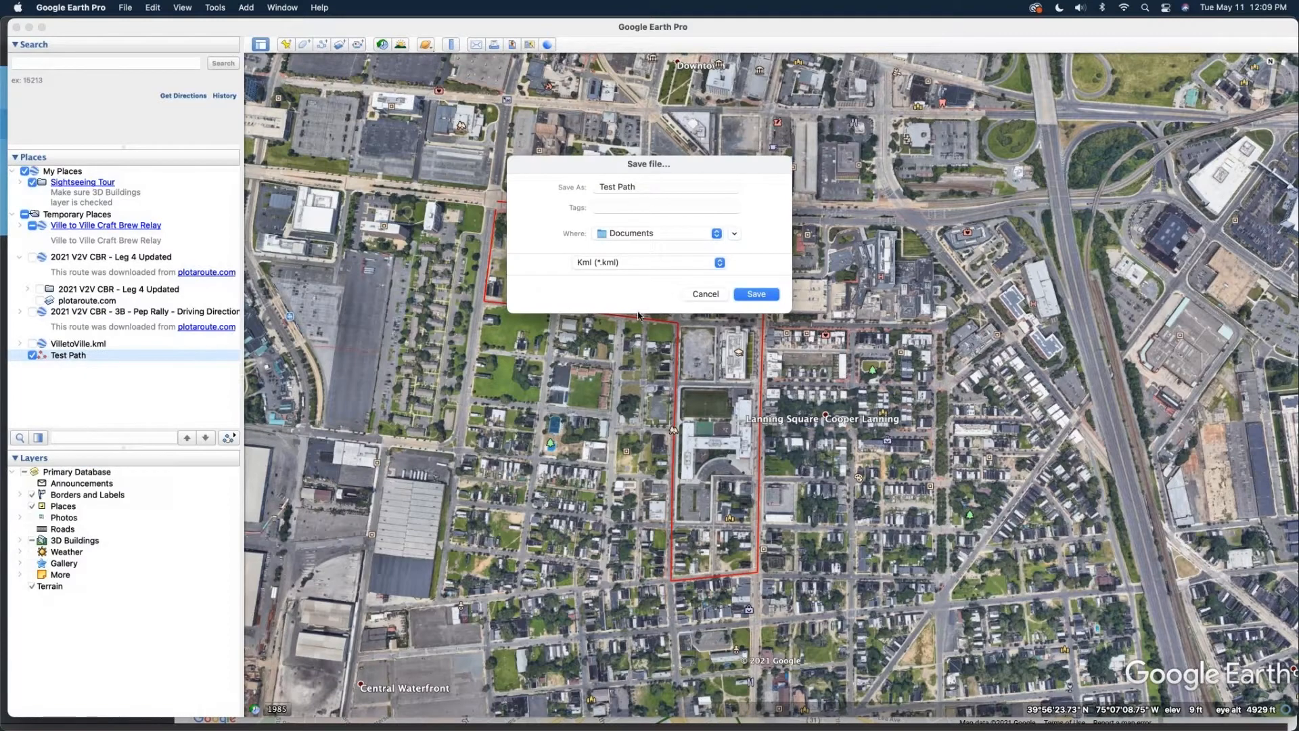
pyautogui.click(629, 261)
pyautogui.click(628, 264)
pyautogui.click(757, 293)
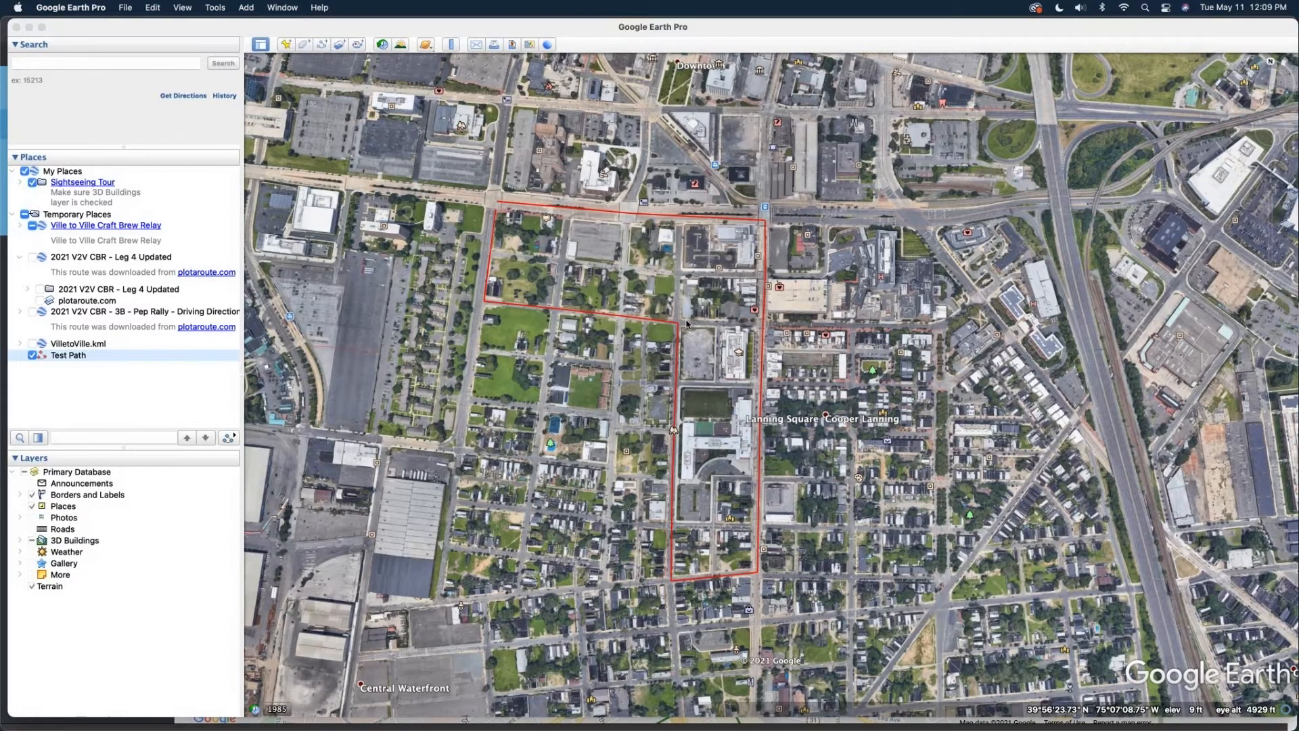
# - Switch to Finder and show the Documents folder containing the exported file
pyautogui.hotkey('ctrl', 'Up')
pyautogui.click(1066, 561)
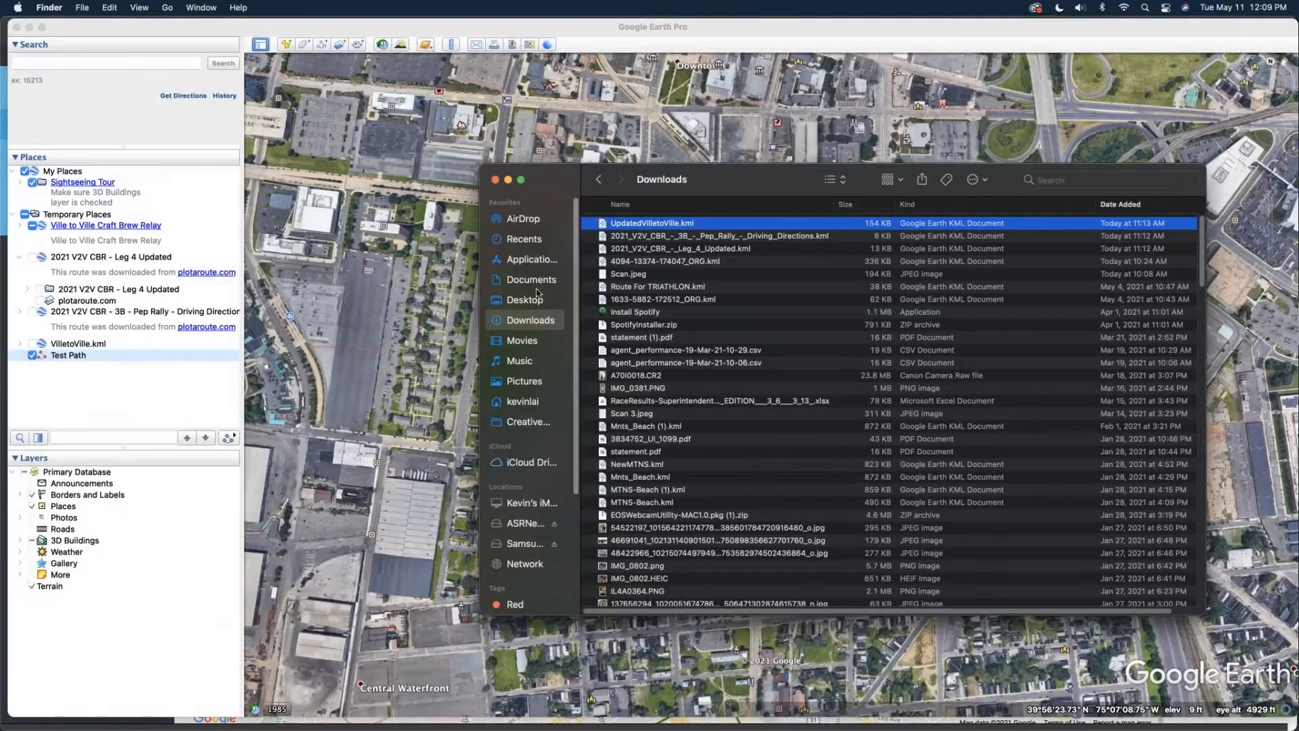
pyautogui.click(534, 285)
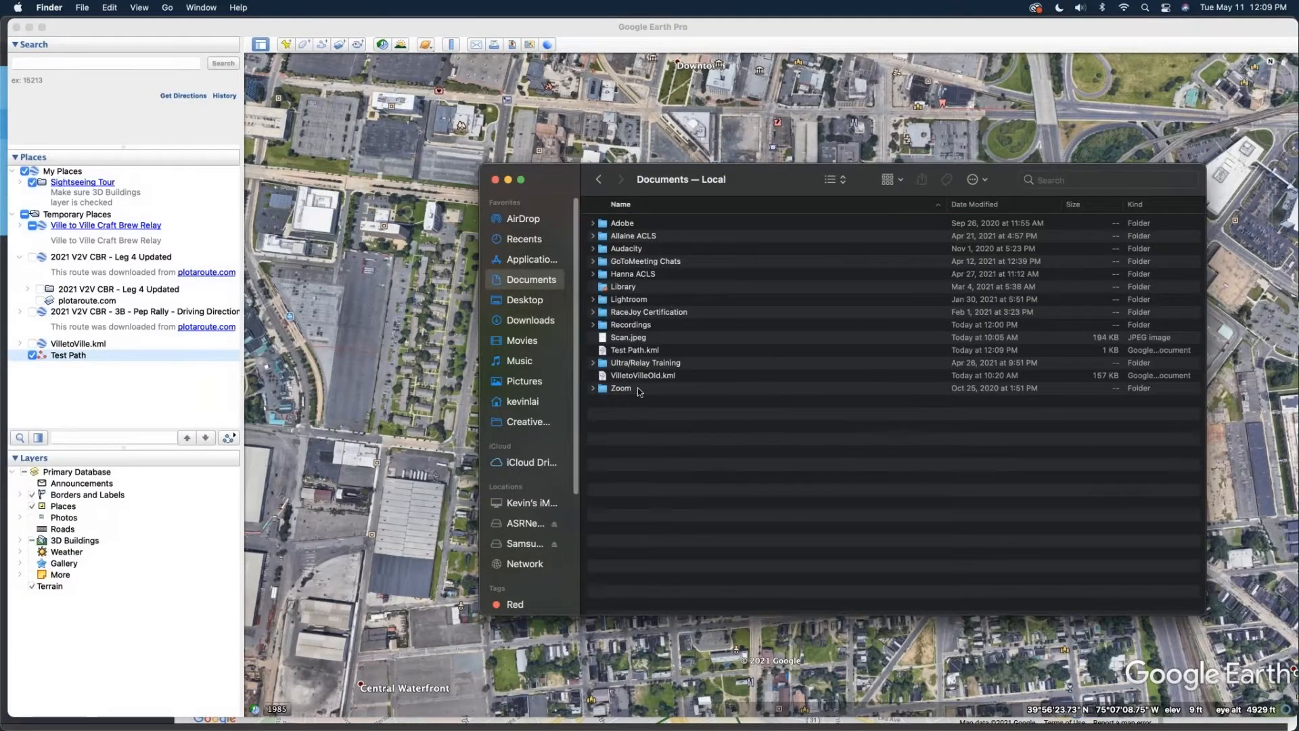
# - Recheck the save location and file format for Test Path in Google Earth Pro without saving again
pyautogui.rightClick(148, 357)
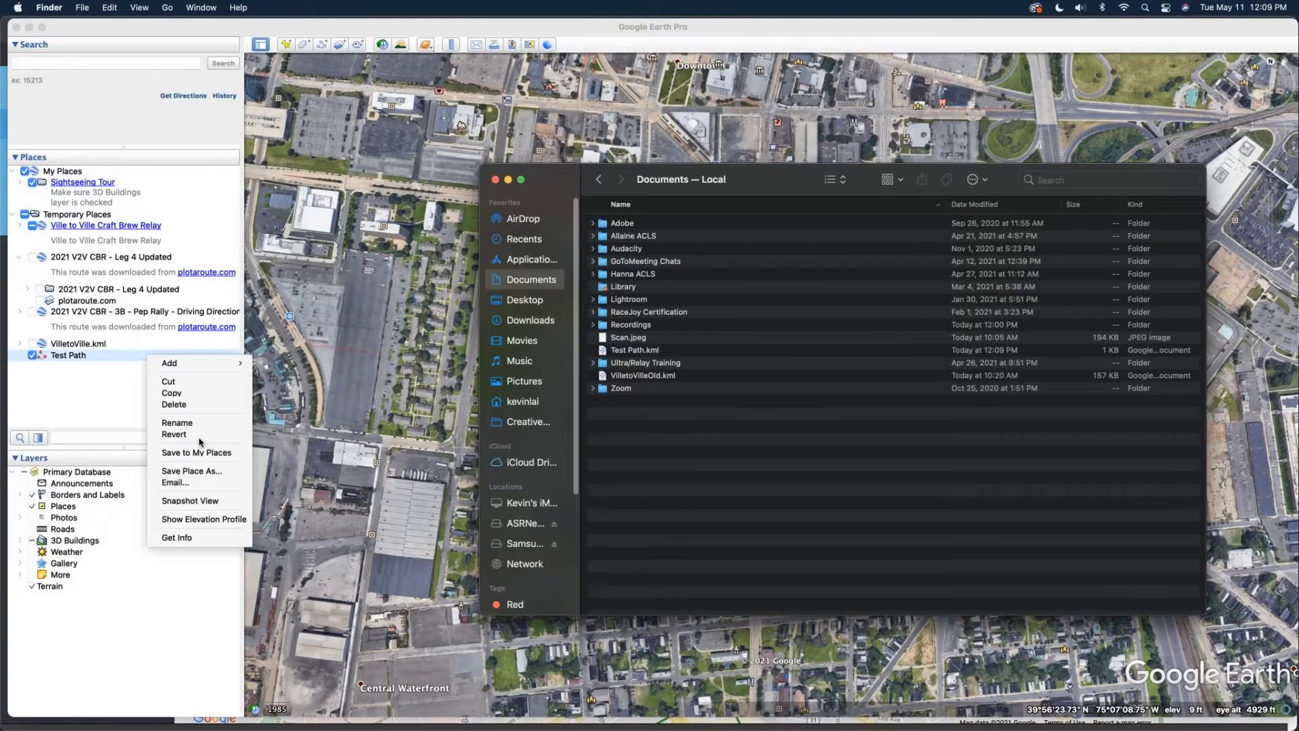
pyautogui.click(210, 474)
pyautogui.click(715, 298)
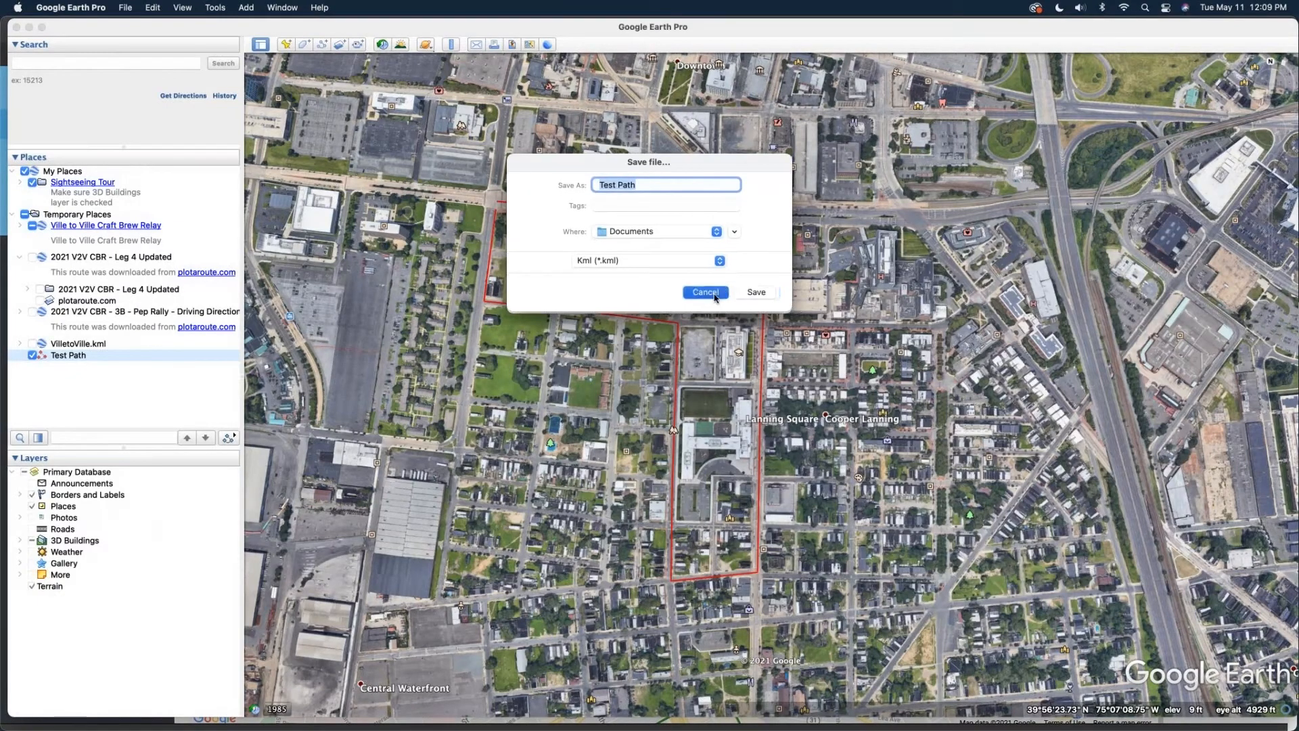
# - Switch to Finder, locate Test Path.kml in the Documents folder, and close the Finder window
pyautogui.hotkey('ctrl', 'Up')
pyautogui.click(1123, 531)
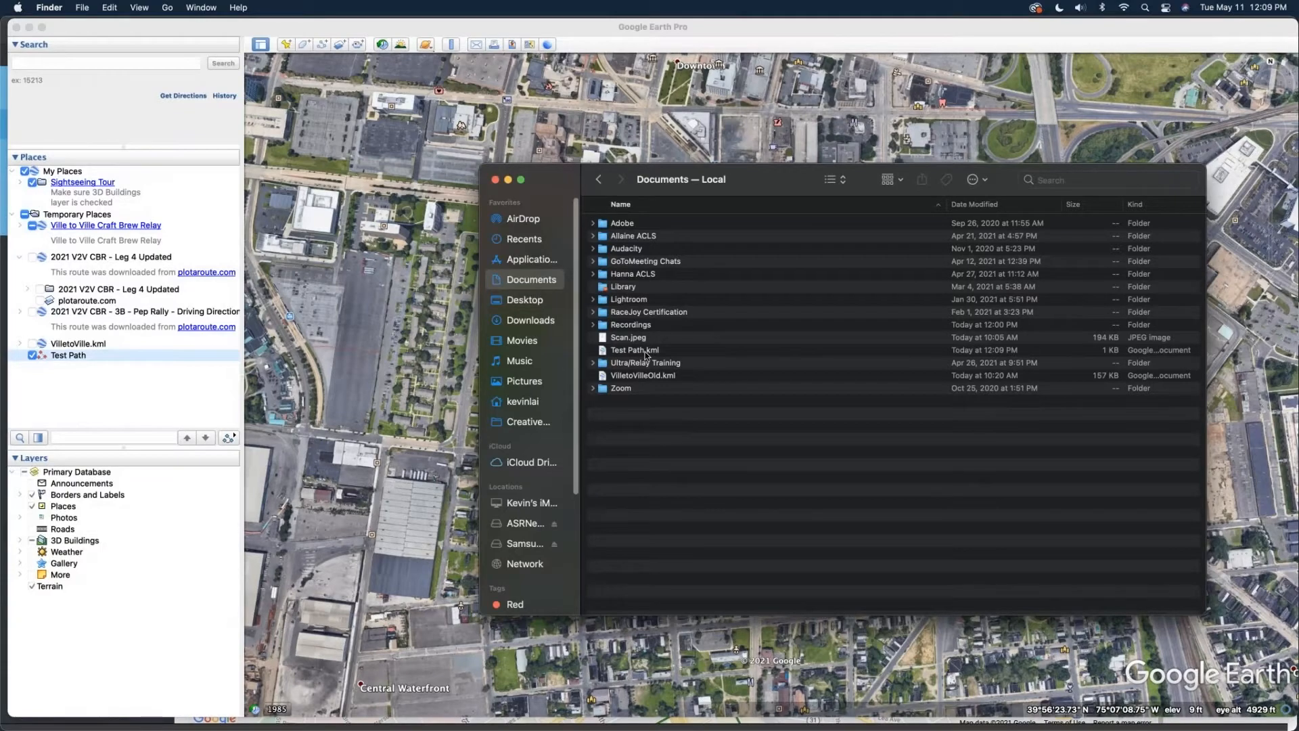
pyautogui.click(644, 352)
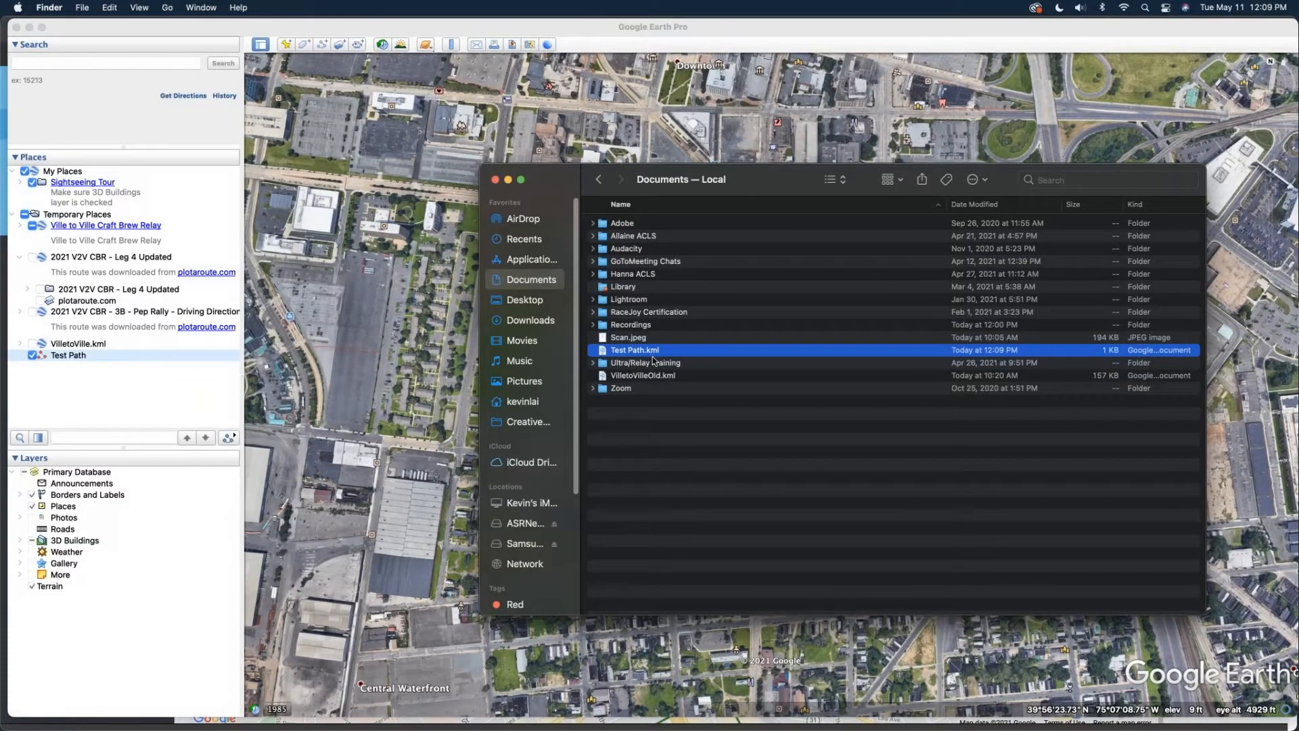
pyautogui.click(496, 180)
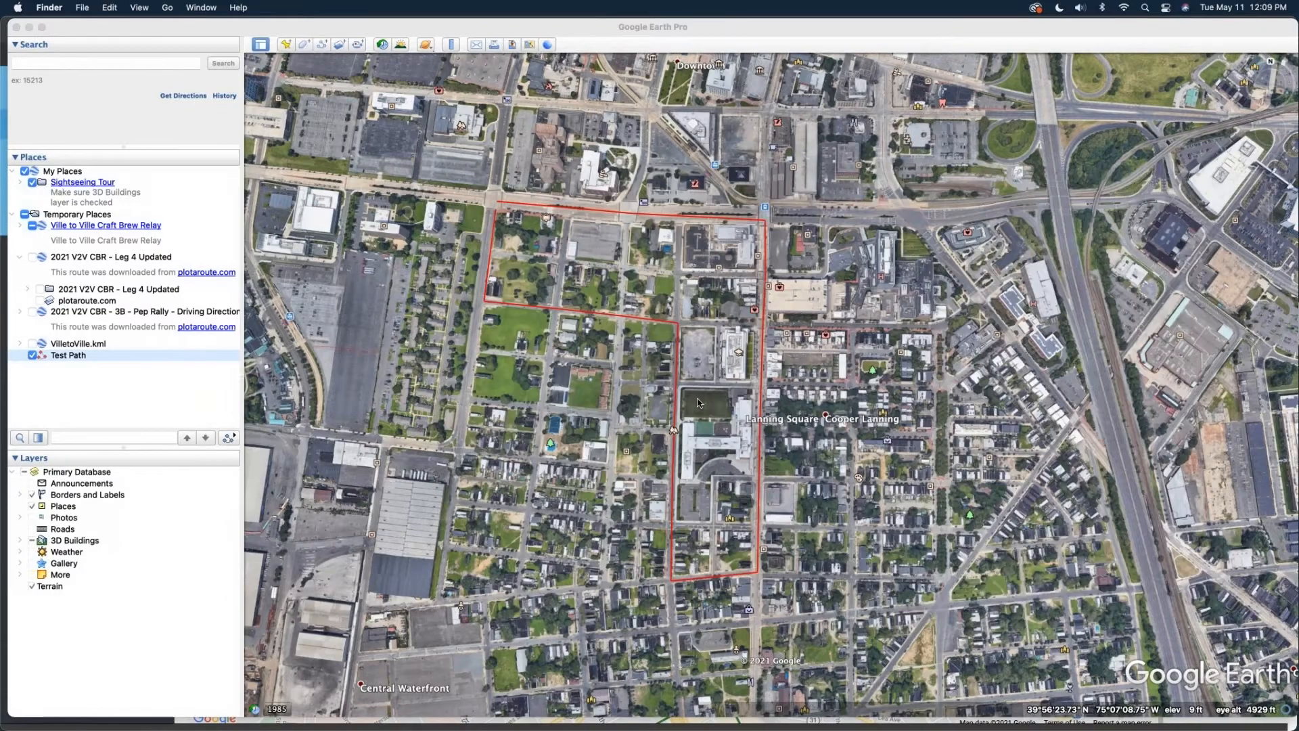
pyautogui.scroll(-3, 701, 401)
pyautogui.scroll(1, 701, 401)
pyautogui.scroll(-2, 700, 402)
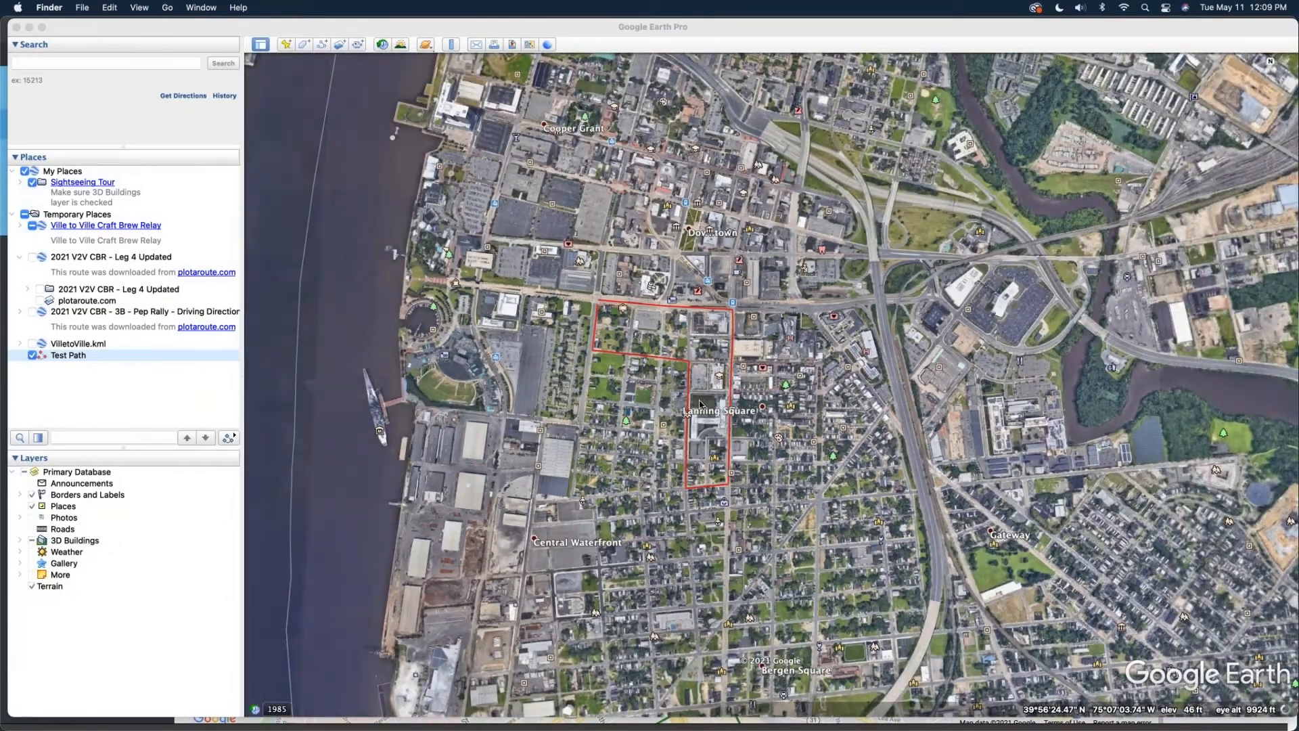
pyautogui.click(651, 385)
pyautogui.moveTo(651, 385); pyautogui.dragTo(599, 427)
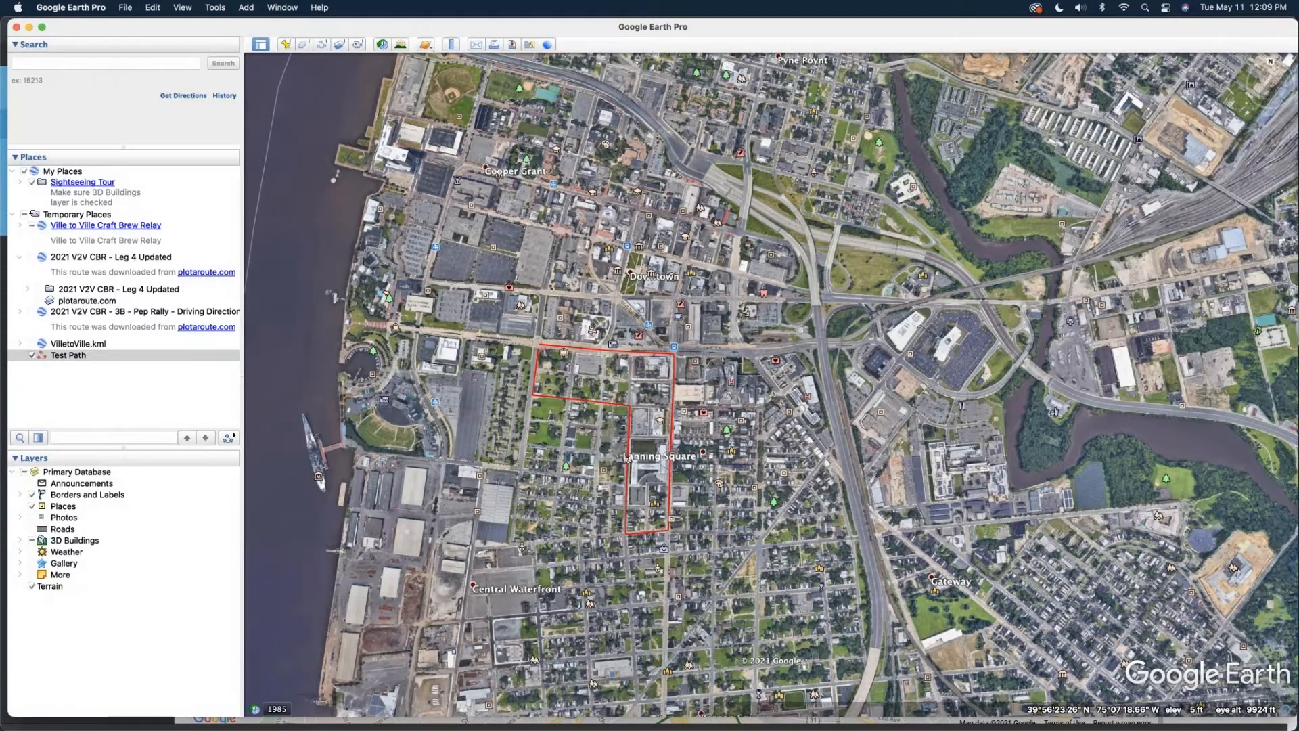
# - Switch to RaceJoy Course Setup in Chrome and open the Ultra Relay course map to view its full route
pyautogui.hotkey('ctrl', 'Up')
pyautogui.click(647, 339)
pyautogui.scroll(1, 175, 504)
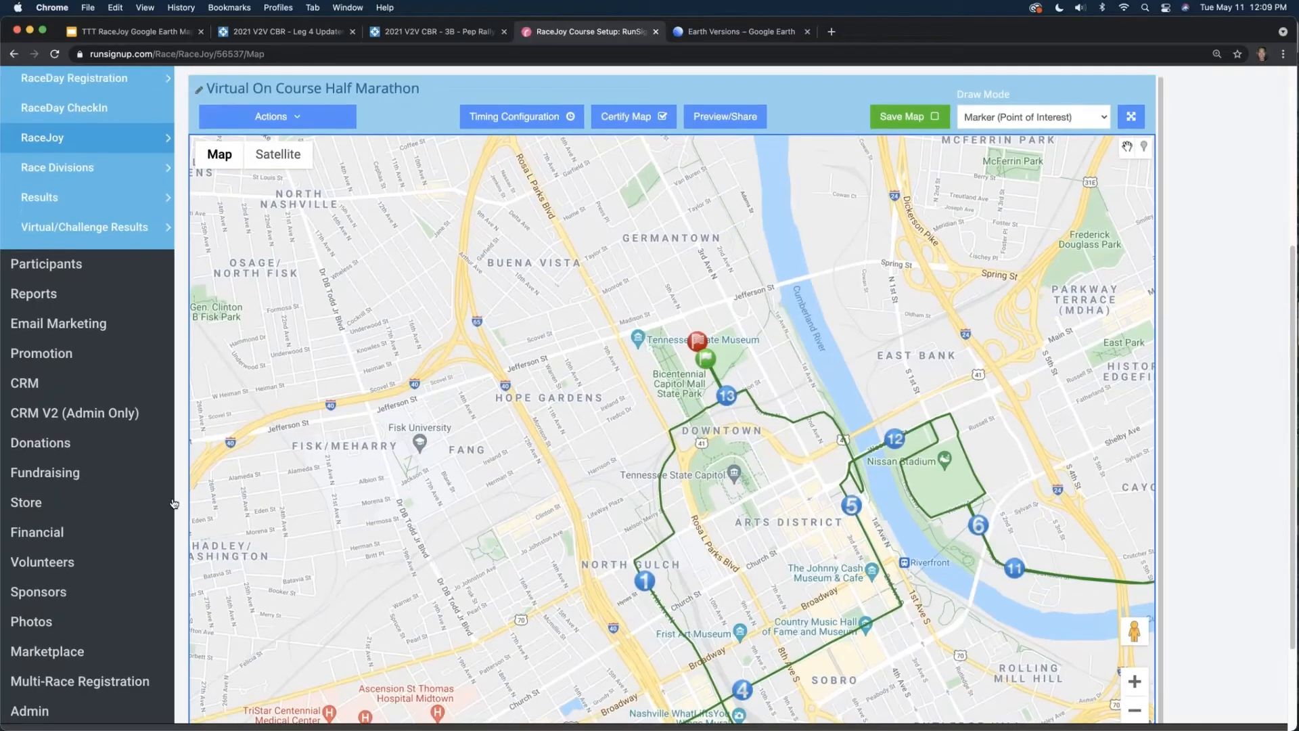
pyautogui.scroll(5, 174, 504)
pyautogui.click(560, 269)
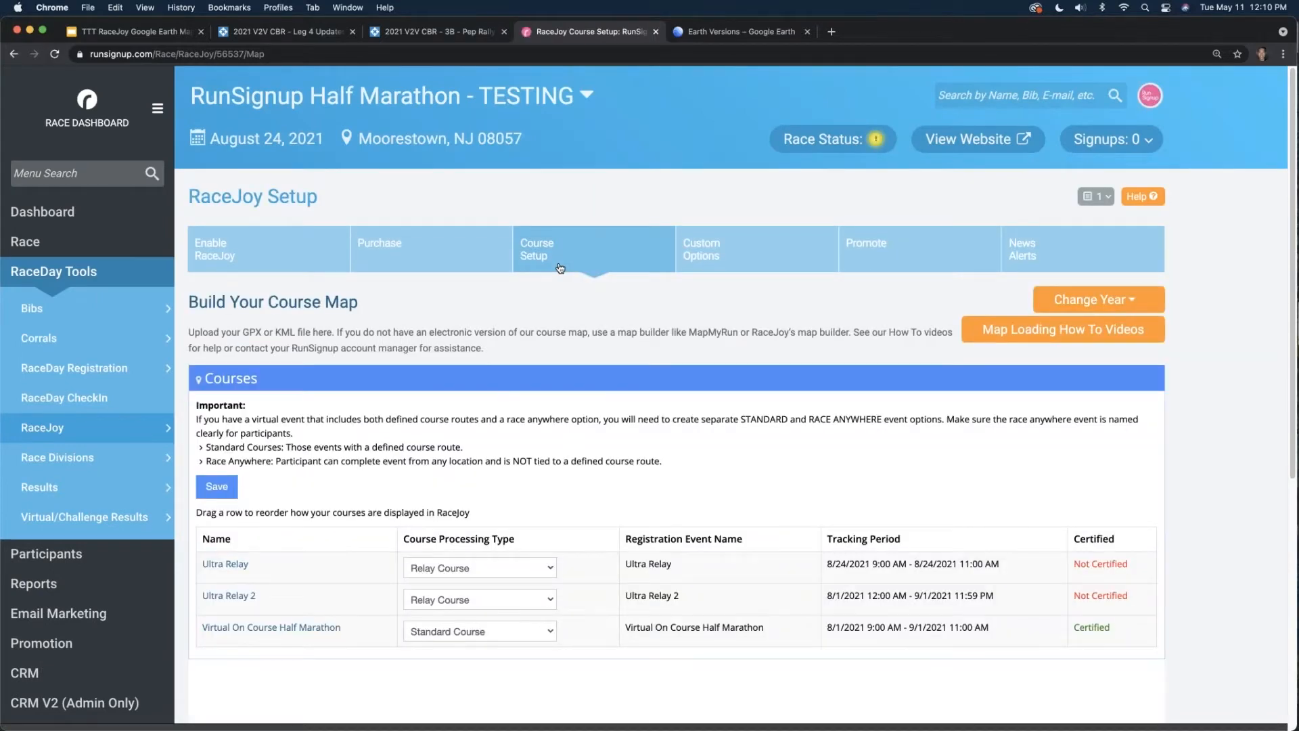
pyautogui.click(232, 570)
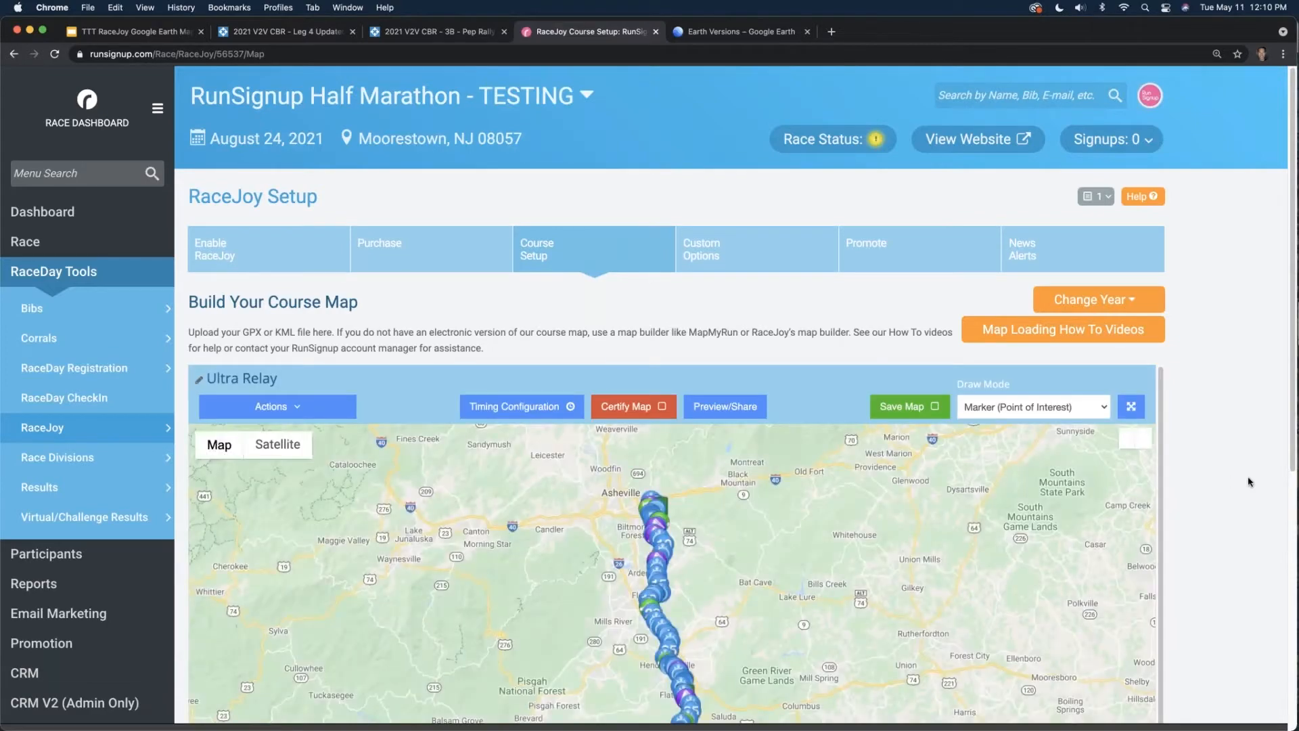
pyautogui.scroll(-4, 1246, 477)
# - Switch to Google Earth Pro and view the length measurement in Test Path's properties
pyautogui.hotkey('ctrl', 'Up')
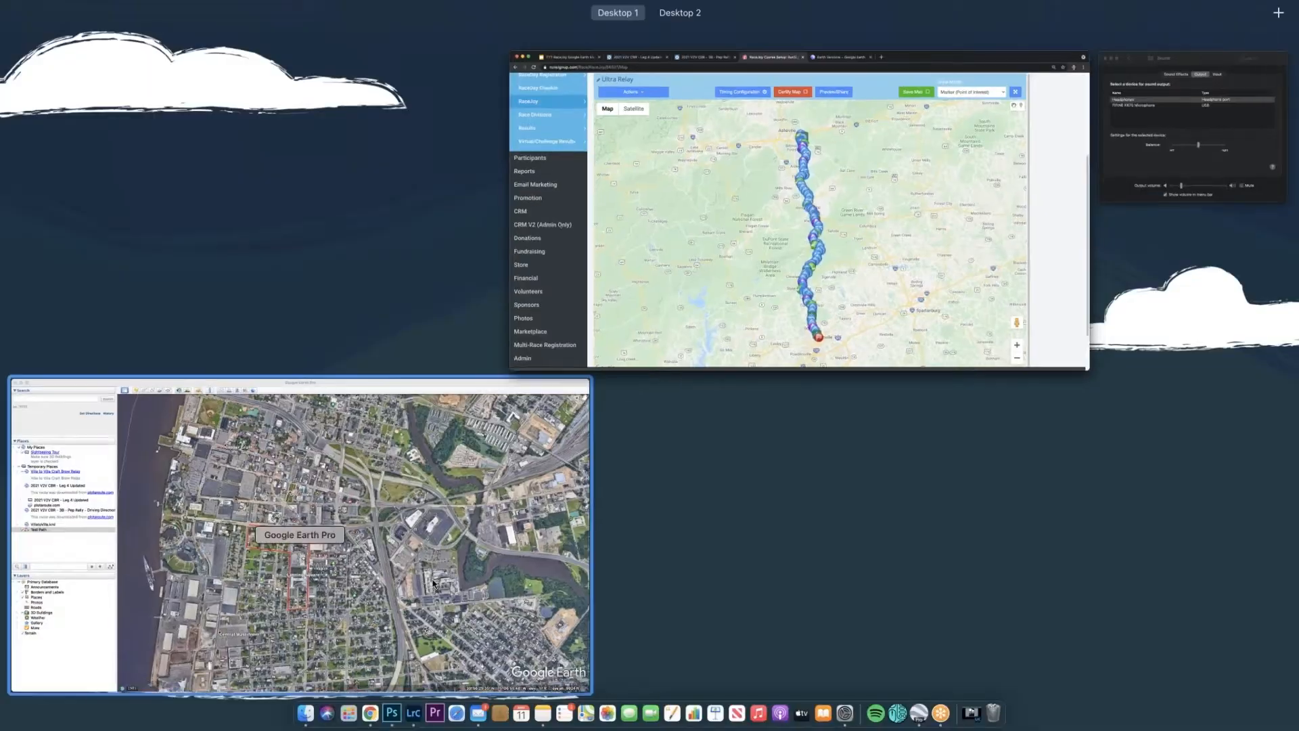
pyautogui.click(501, 473)
pyautogui.rightClick(98, 357)
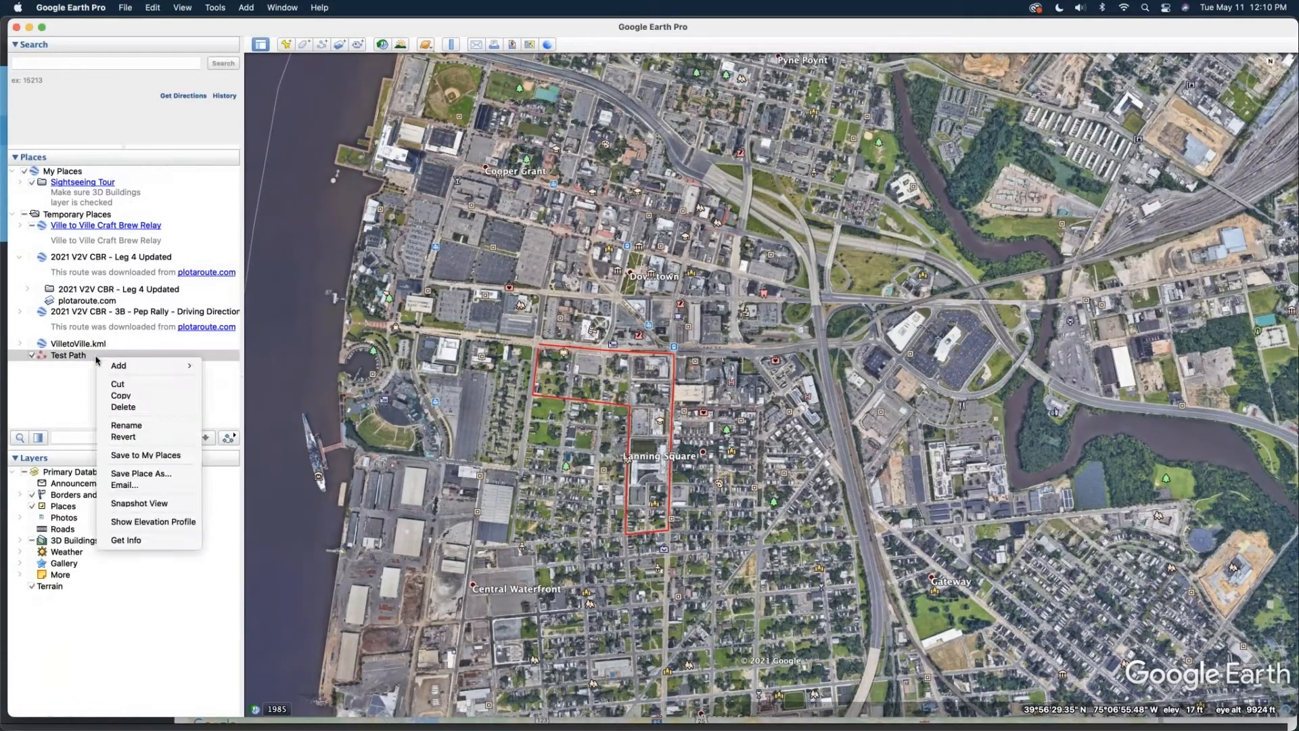
pyautogui.click(169, 538)
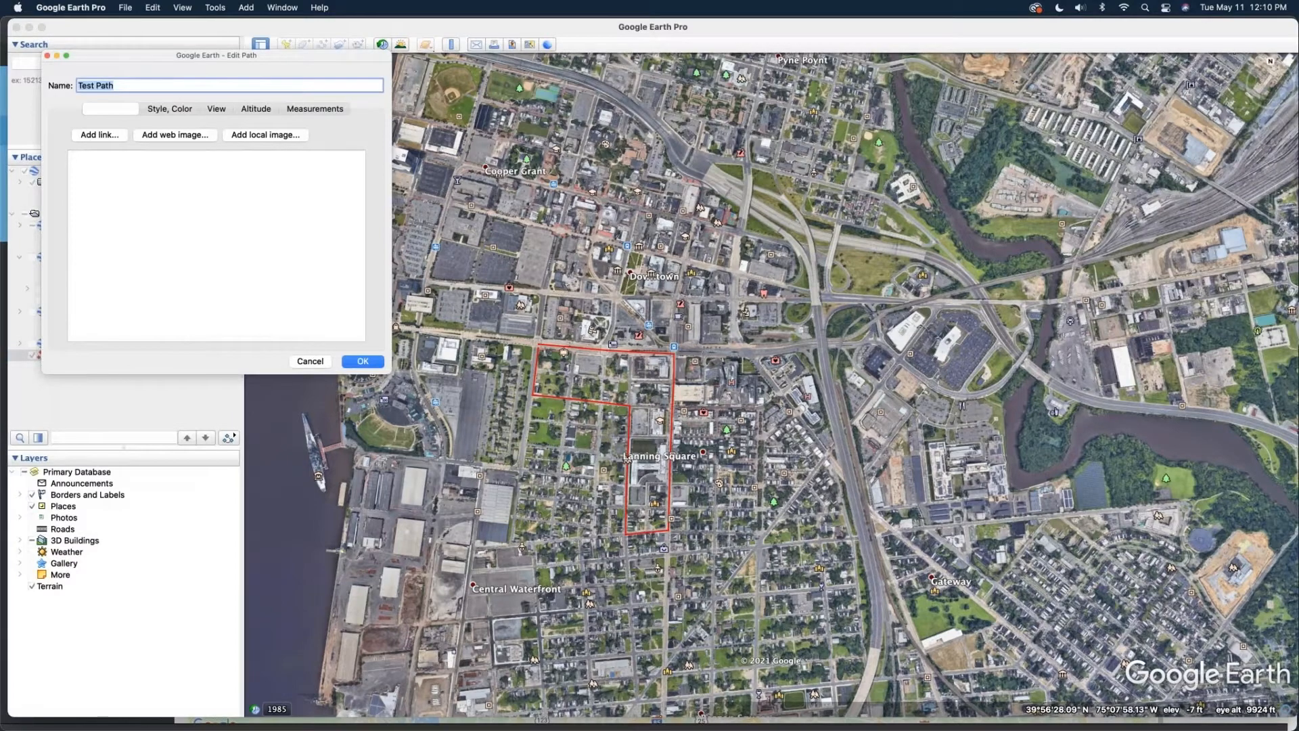
pyautogui.click(331, 110)
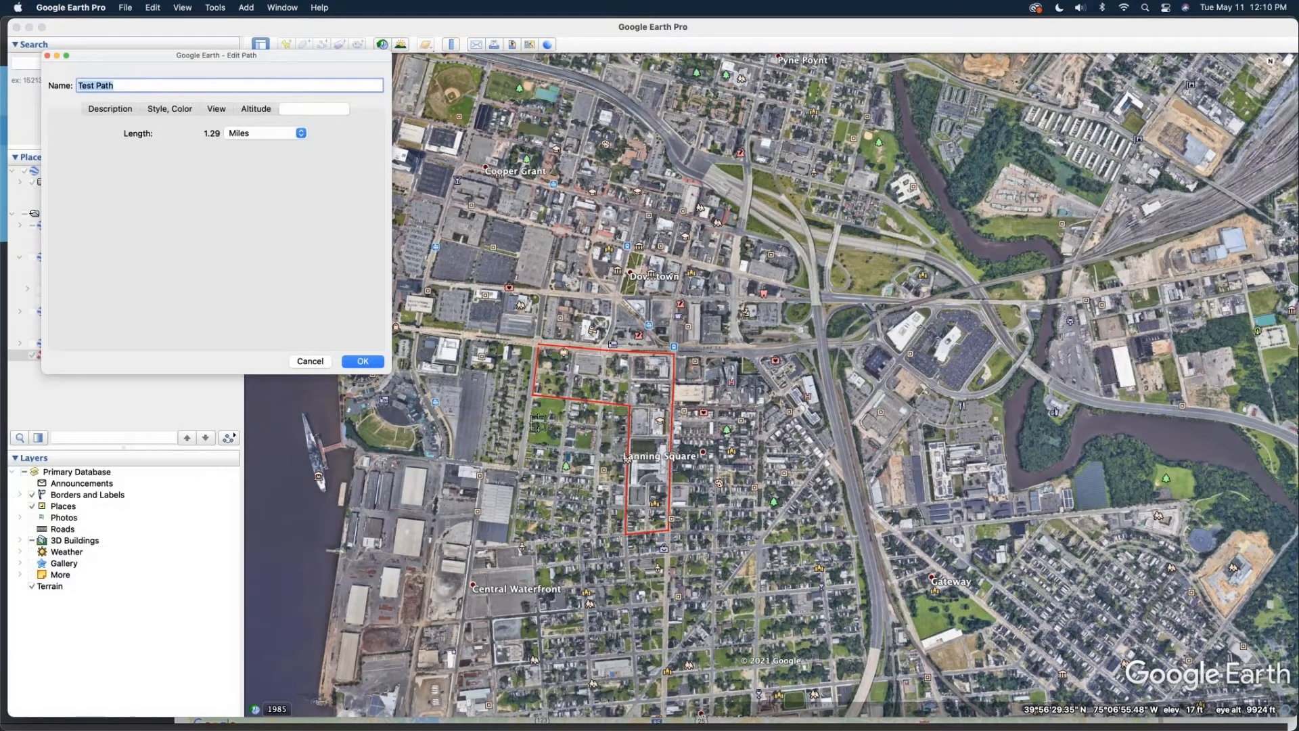
# - Recheck Test Path's length measurement in its properties, look over the route on the map, and close the properties without changes
pyautogui.scroll(5, 589, 422)
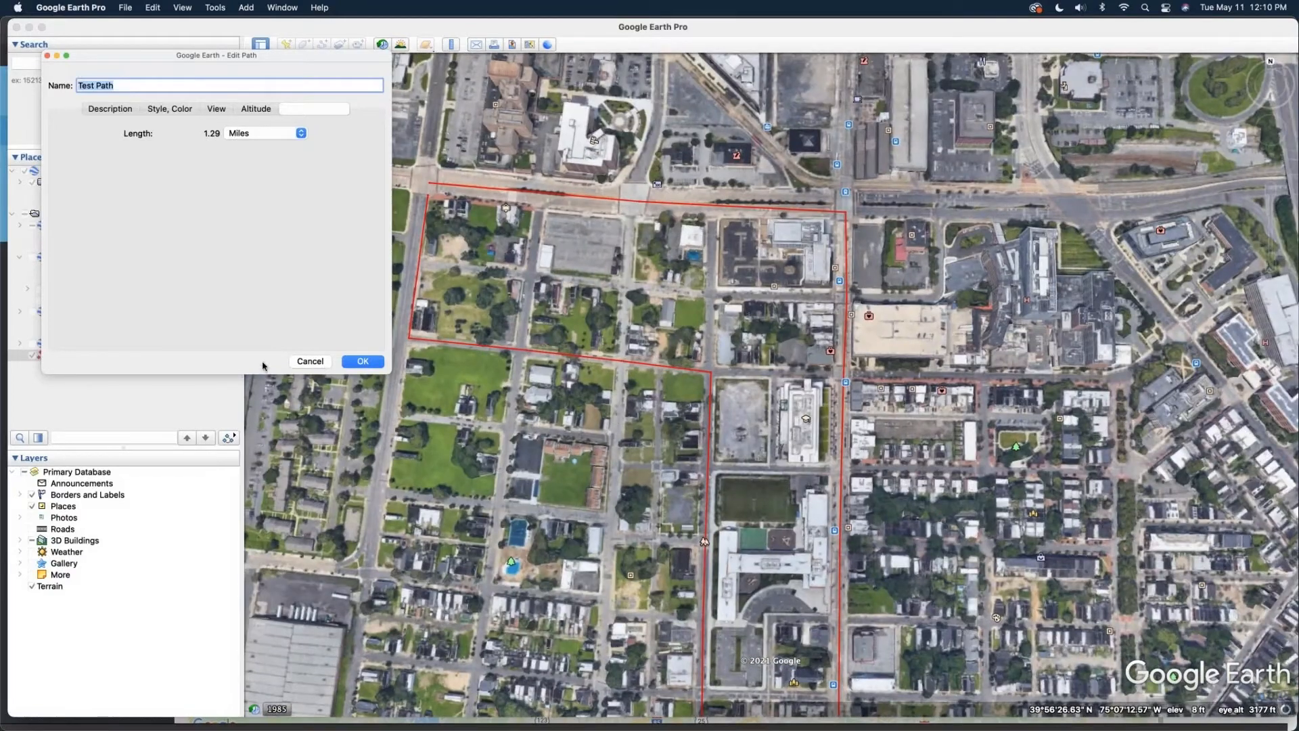
pyautogui.press('Return')
pyautogui.rightClick(156, 356)
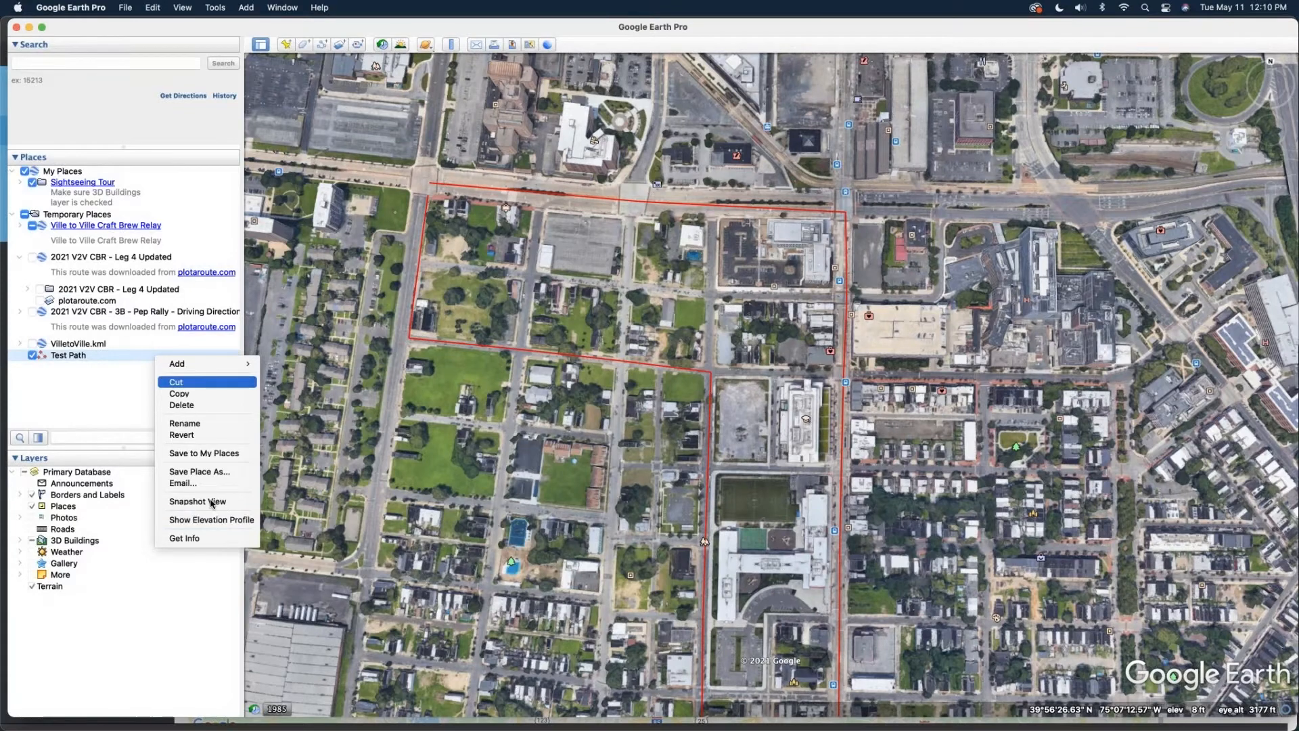
pyautogui.click(211, 539)
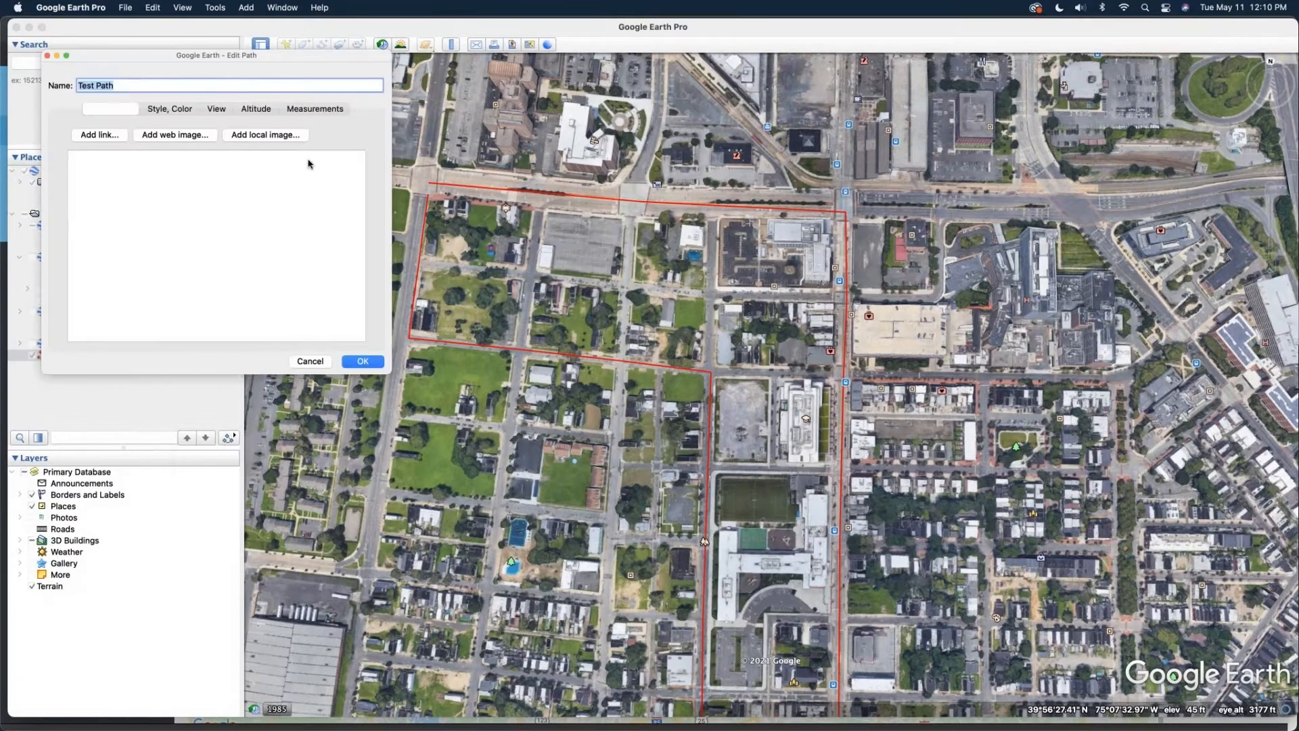
pyautogui.click(324, 111)
pyautogui.click(686, 412)
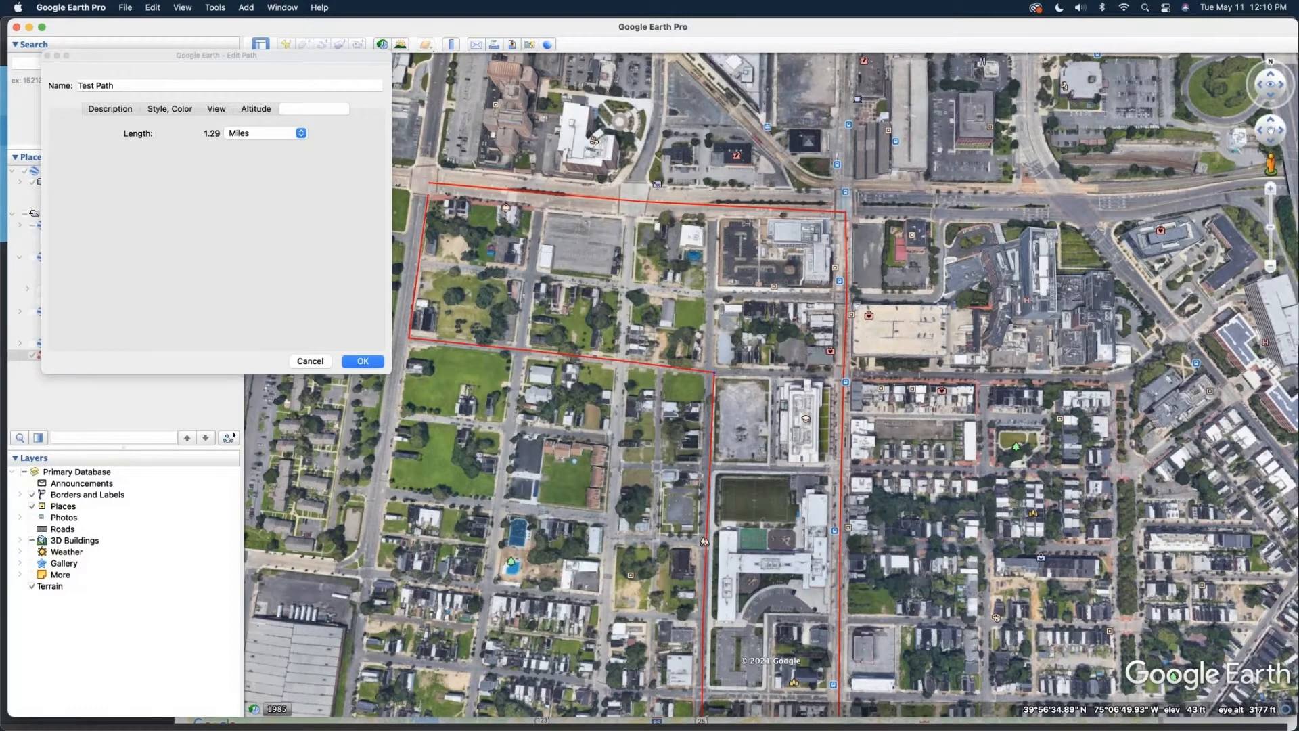
pyautogui.click(1271, 141)
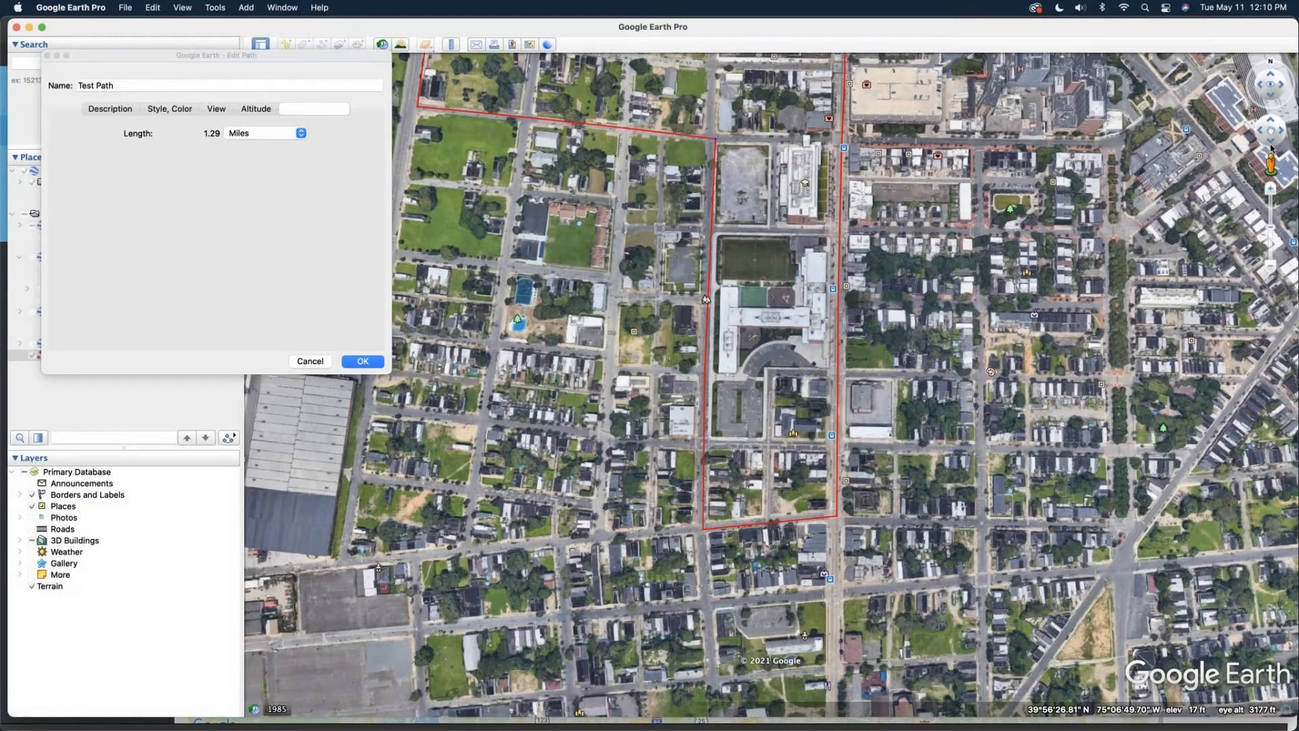
pyautogui.click(309, 361)
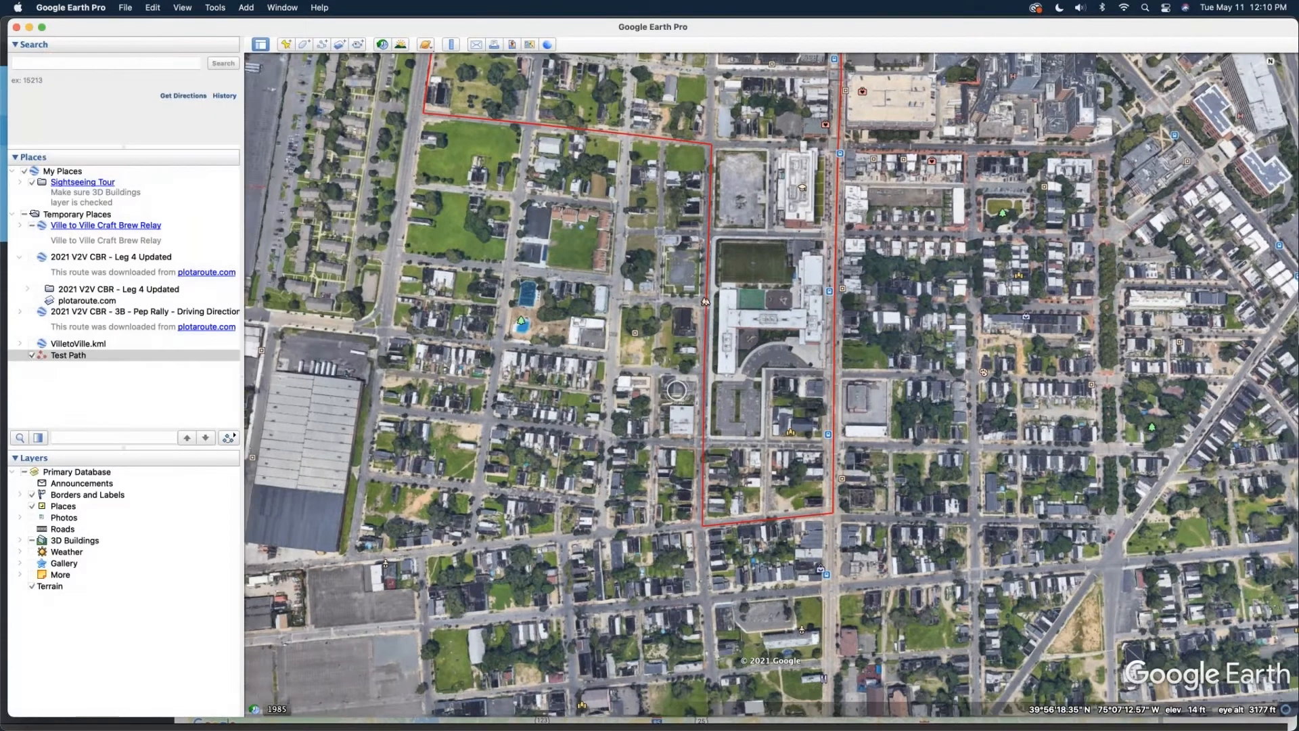
# - Find the riverside park with baseball fields north of Test Path and start a Ruler path measurement
pyautogui.scroll(-5, 705, 301)
pyautogui.scroll(-2, 719, 385)
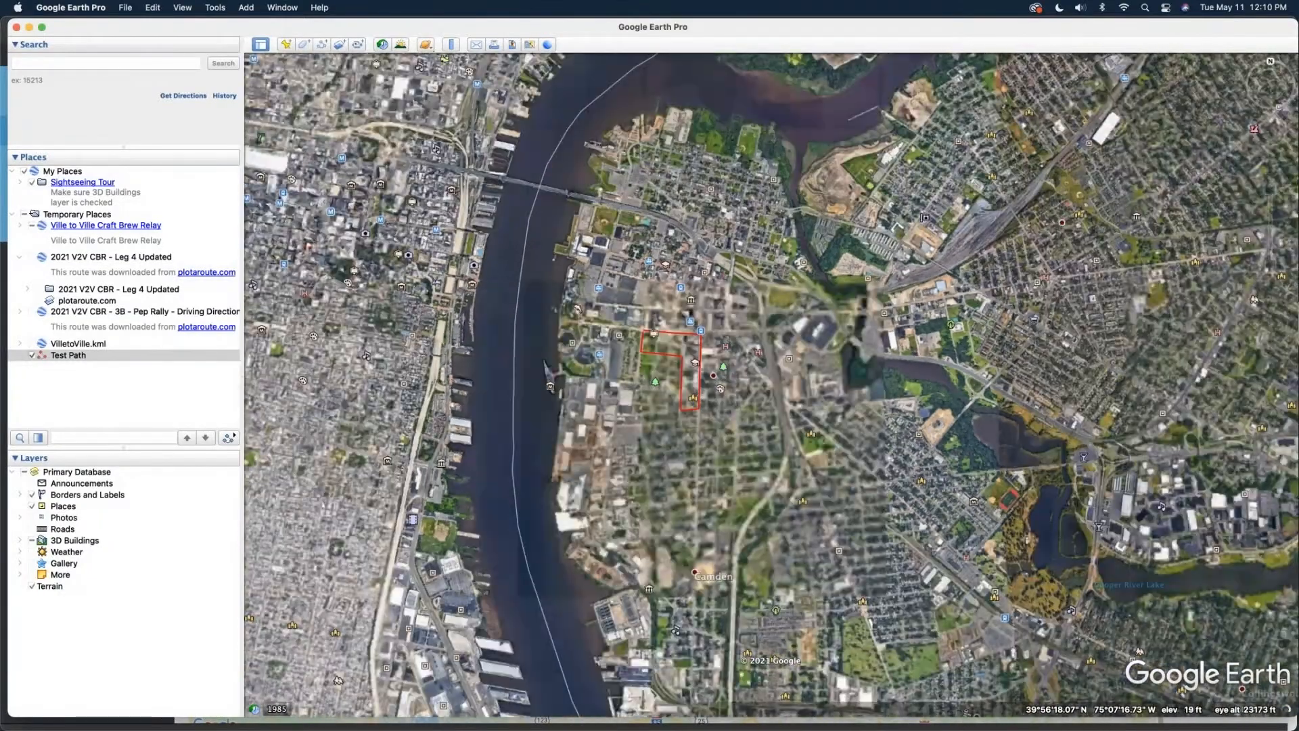
pyautogui.moveTo(793, 360); pyautogui.dragTo(793, 427)
pyautogui.moveTo(761, 360); pyautogui.dragTo(762, 422)
pyautogui.scroll(5, 721, 359)
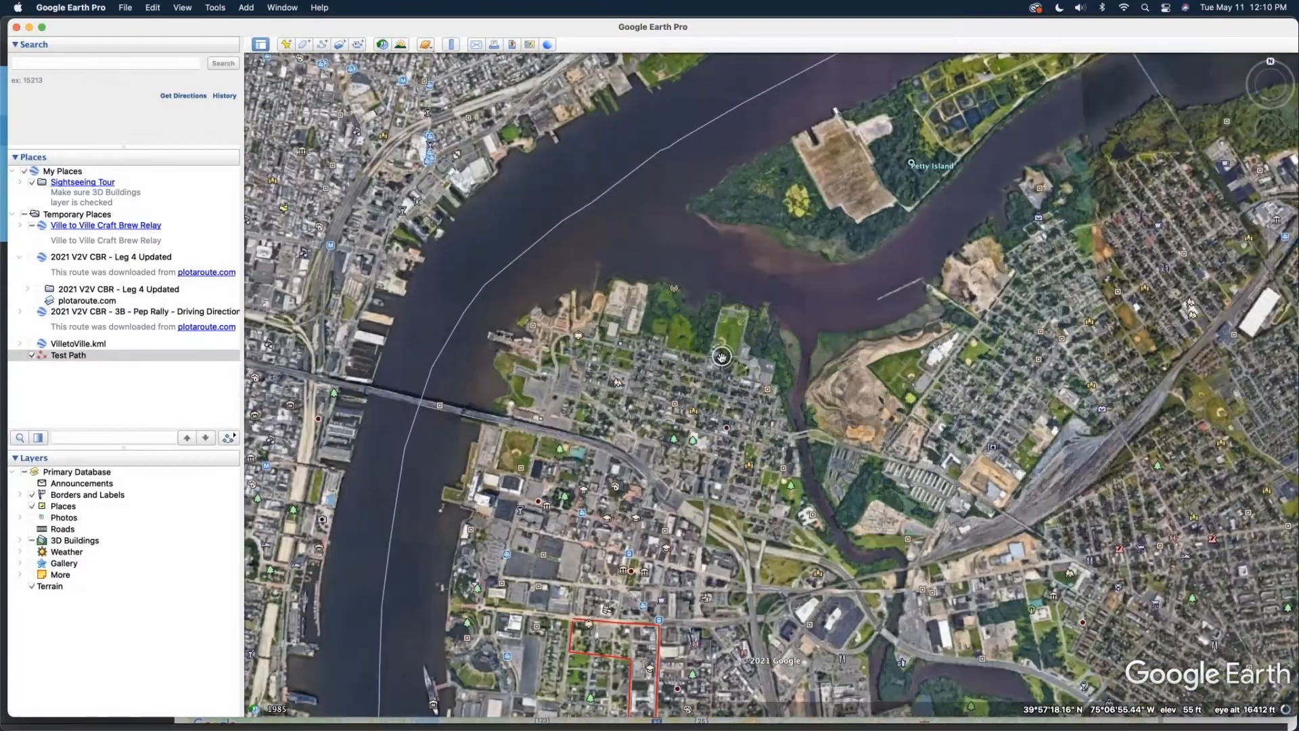
pyautogui.scroll(5, 733, 371)
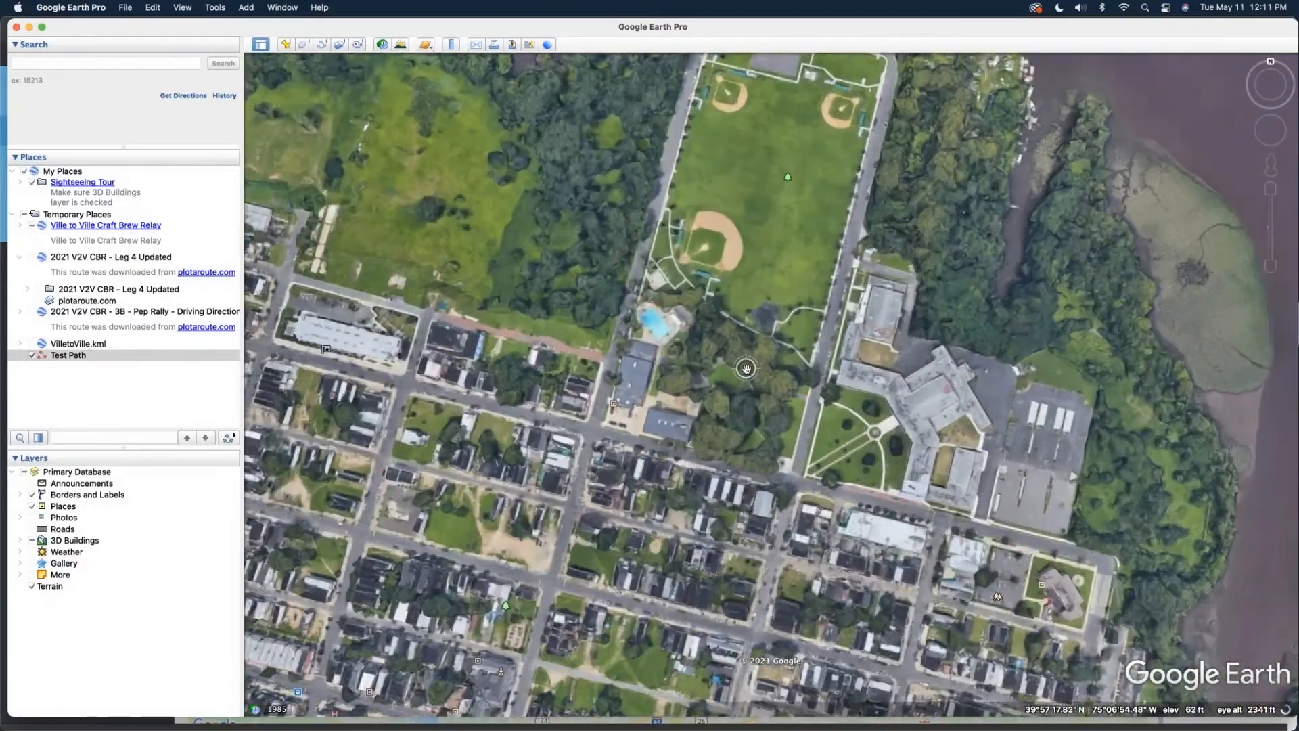
pyautogui.scroll(-2, 789, 374)
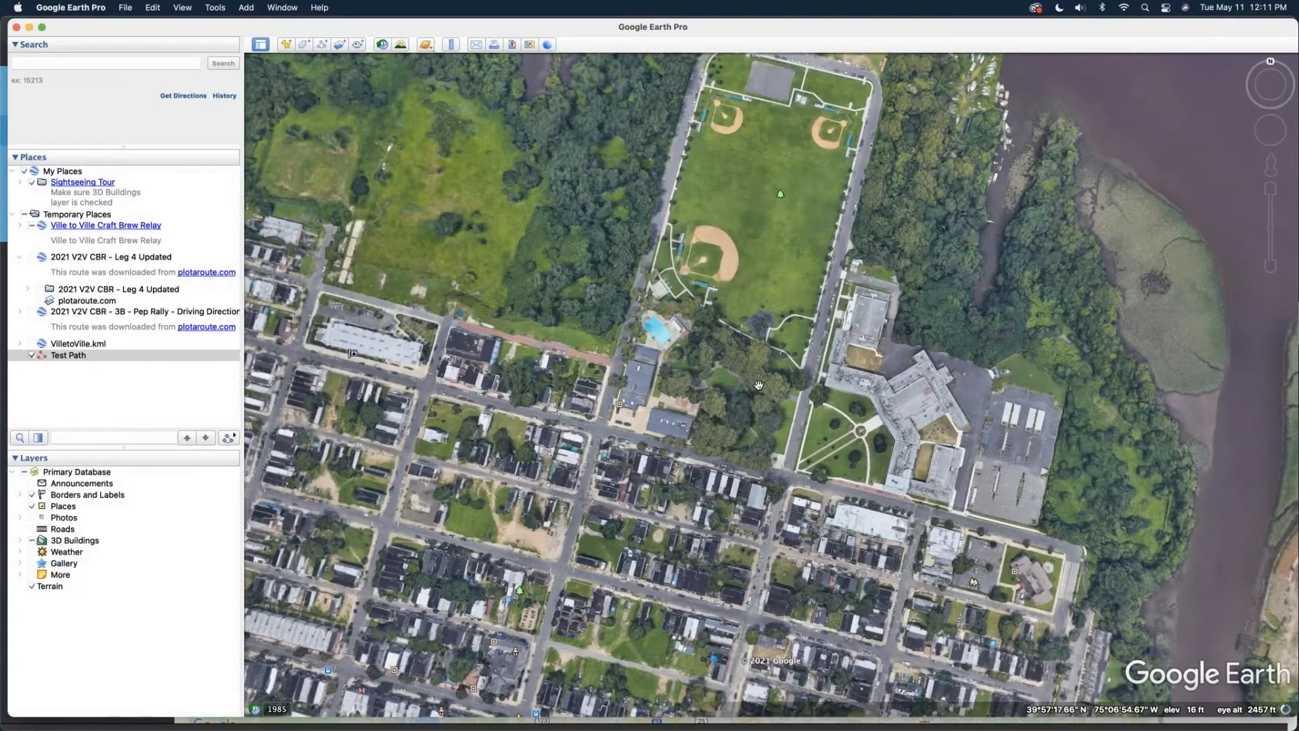
pyautogui.moveTo(761, 363); pyautogui.dragTo(736, 423)
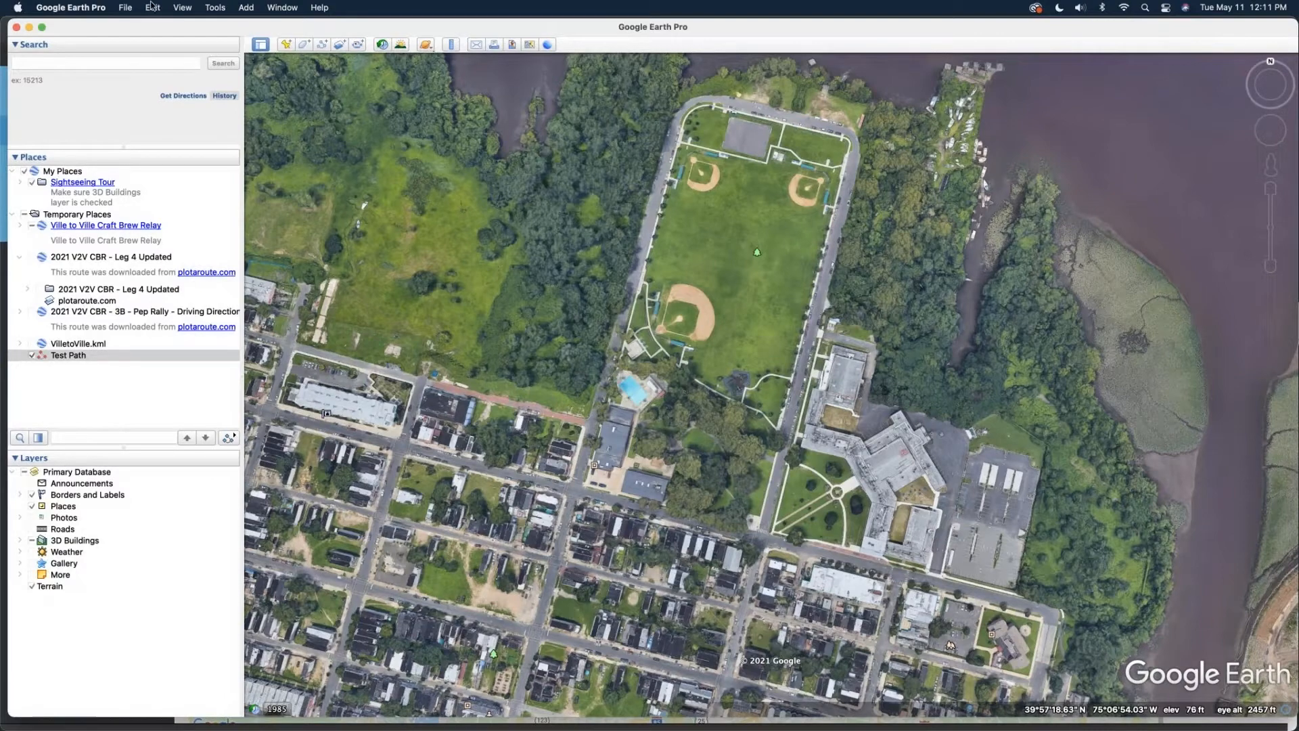
pyautogui.click(203, 7)
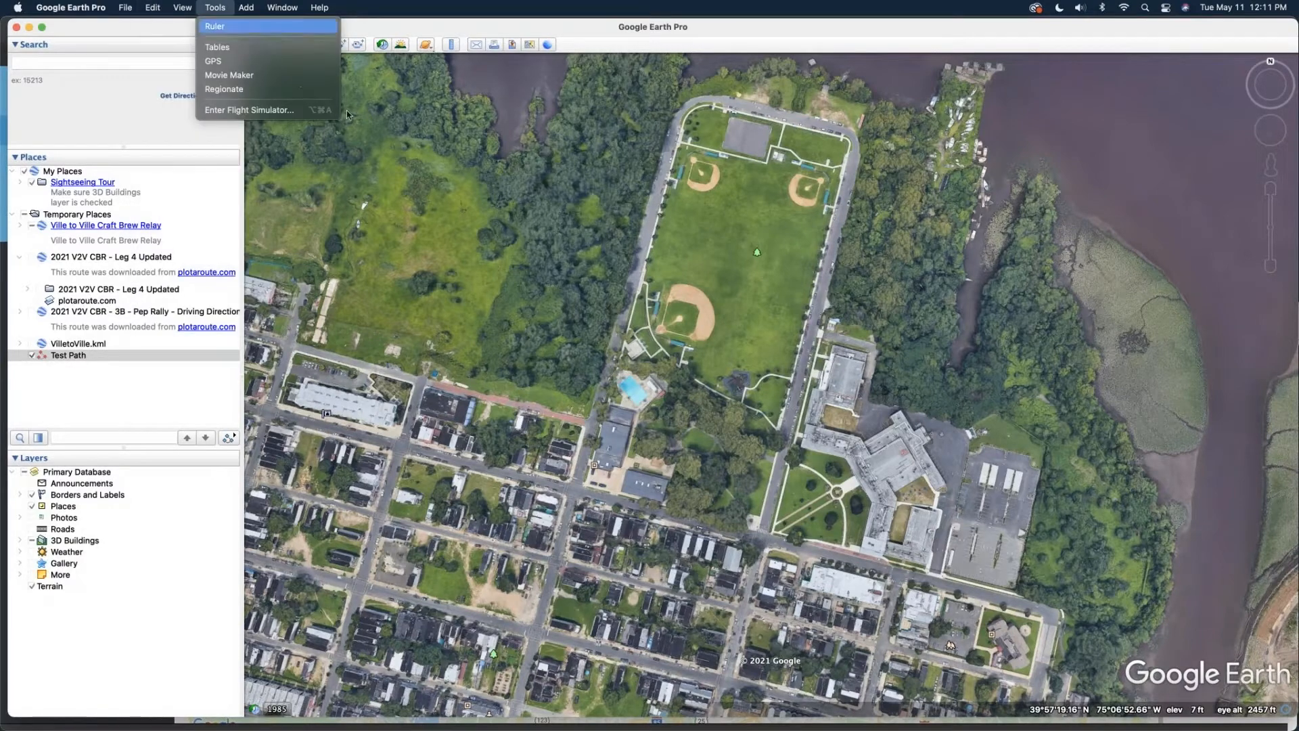
pyautogui.click(213, 26)
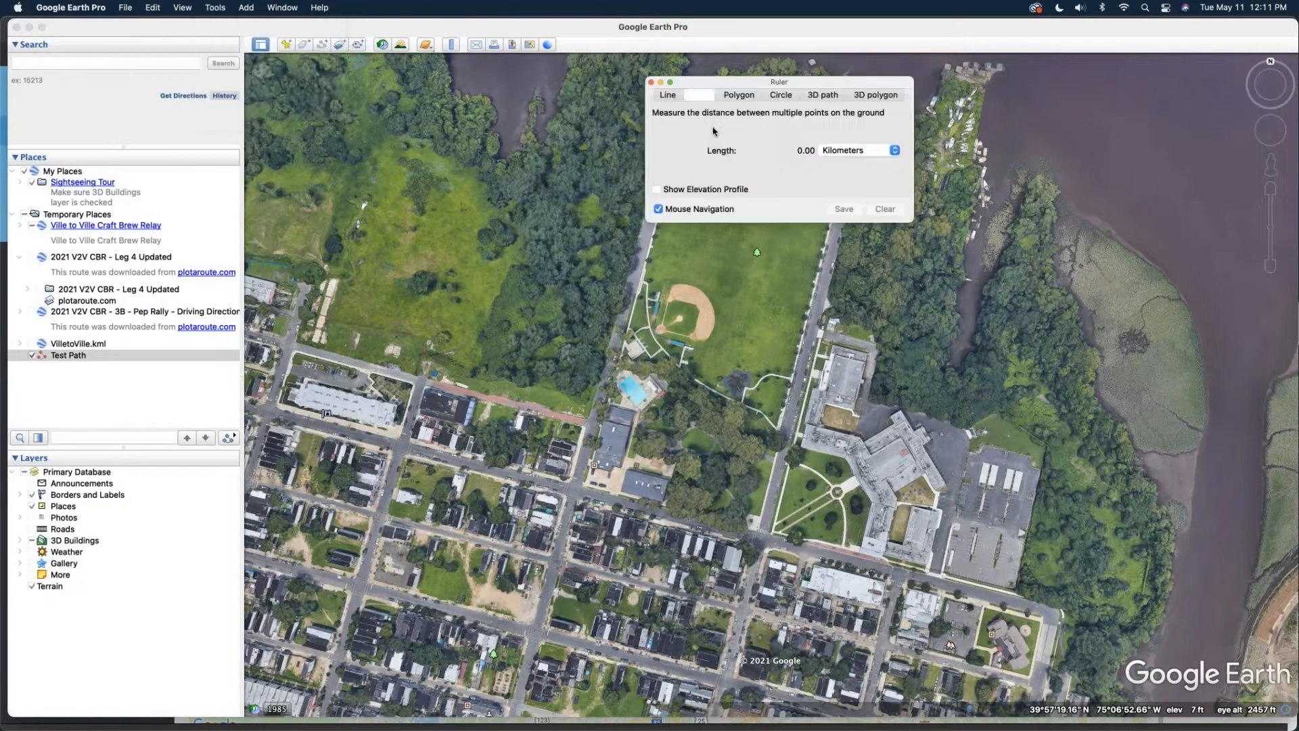
# - Set the Ruler path's length unit to Smoots
pyautogui.click(765, 518)
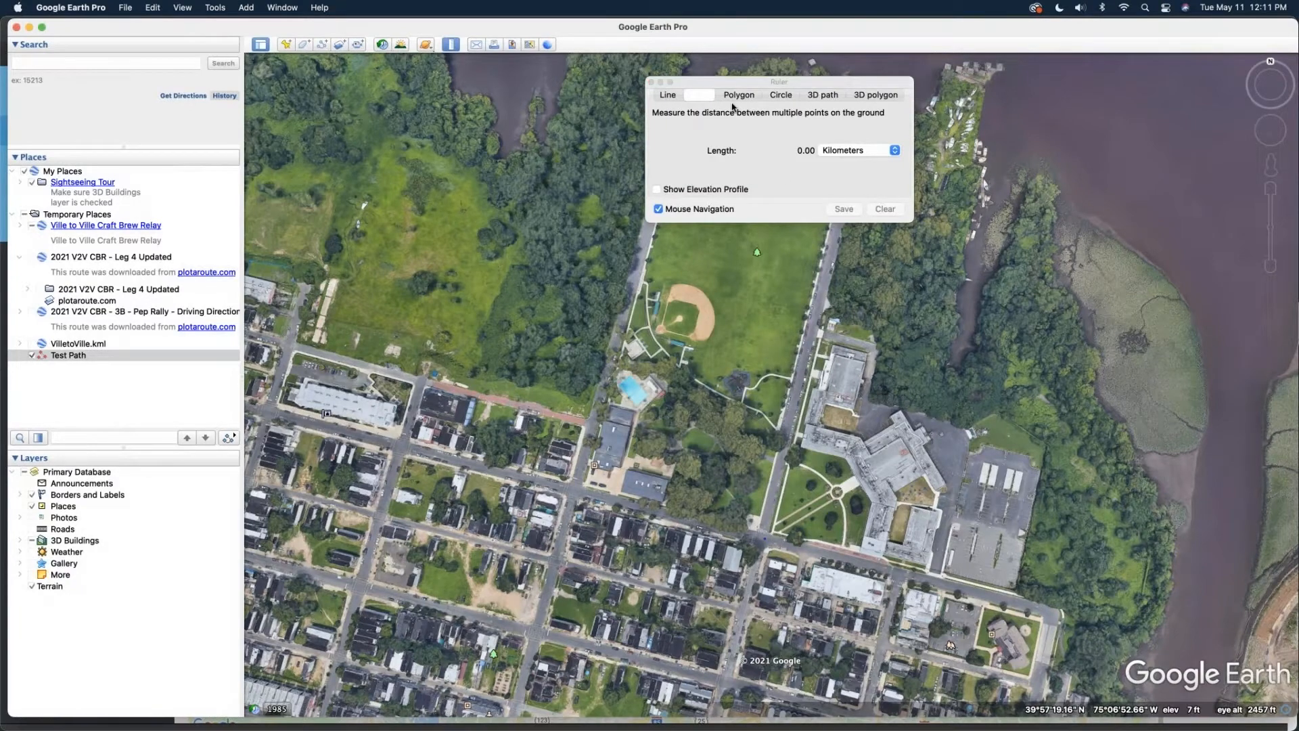
pyautogui.click(856, 159)
pyautogui.click(856, 156)
pyautogui.click(854, 185)
pyautogui.click(854, 154)
pyautogui.click(840, 186)
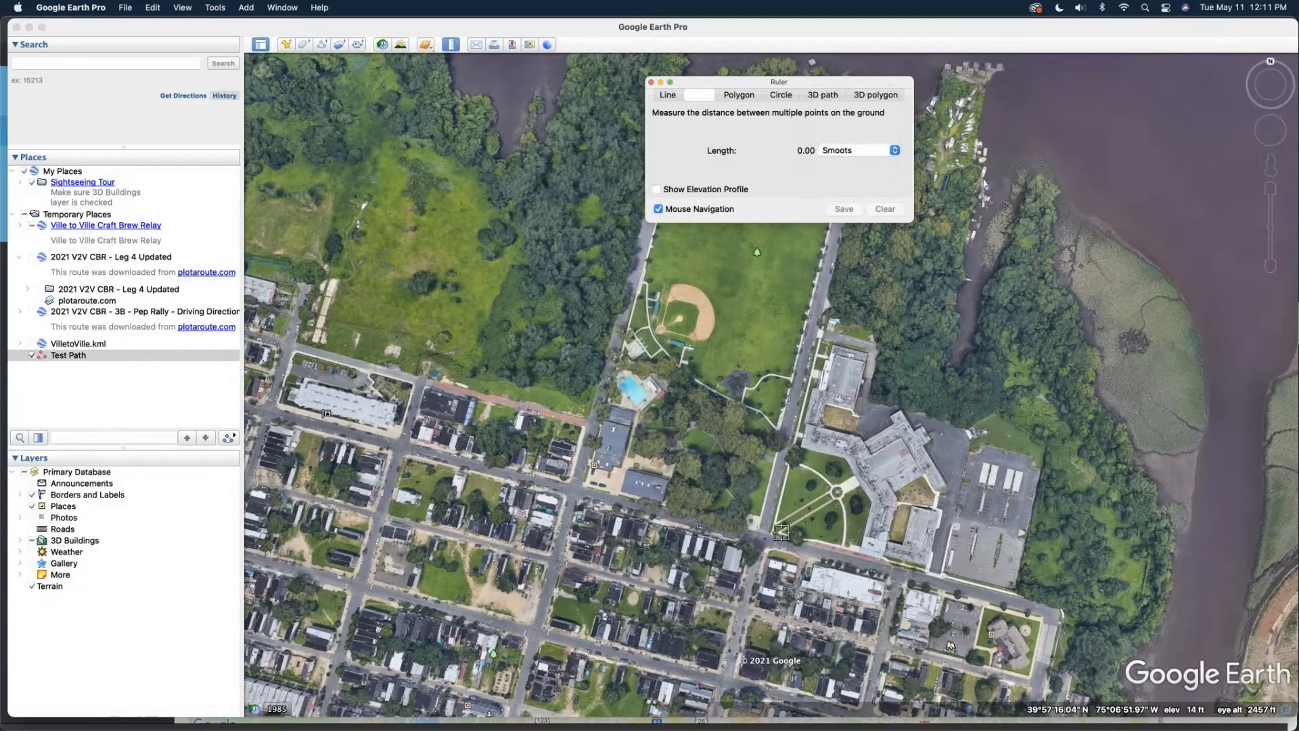
# - Draw a path from the street corner south of the park, up the road and around the curved footpath back to the road
pyautogui.click(765, 538)
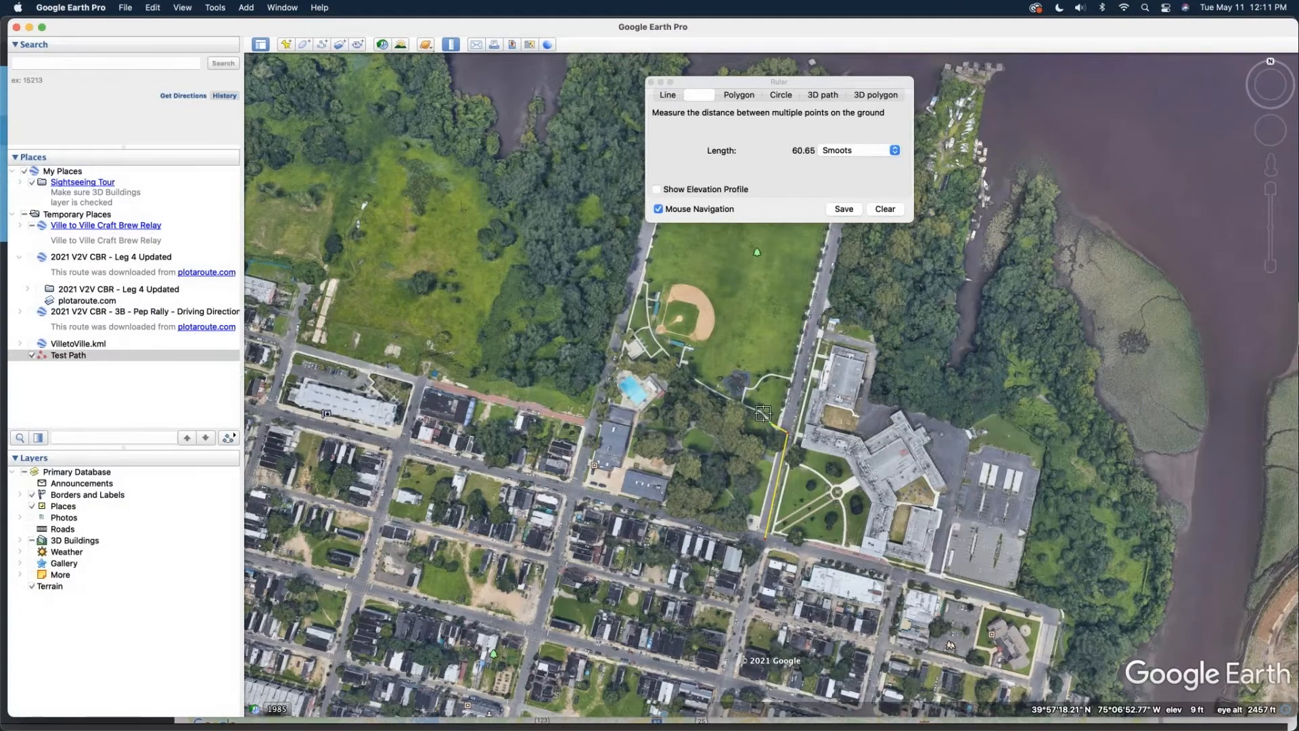
pyautogui.click(757, 407)
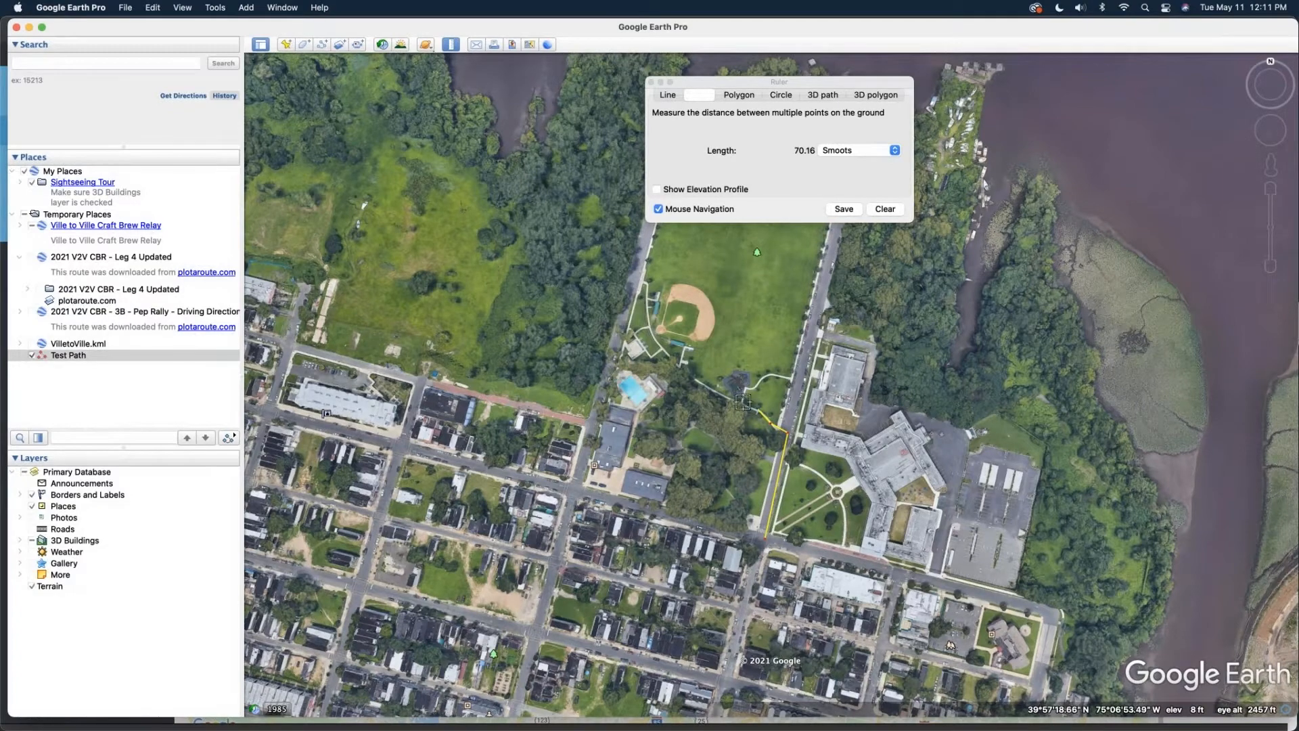
pyautogui.click(742, 390)
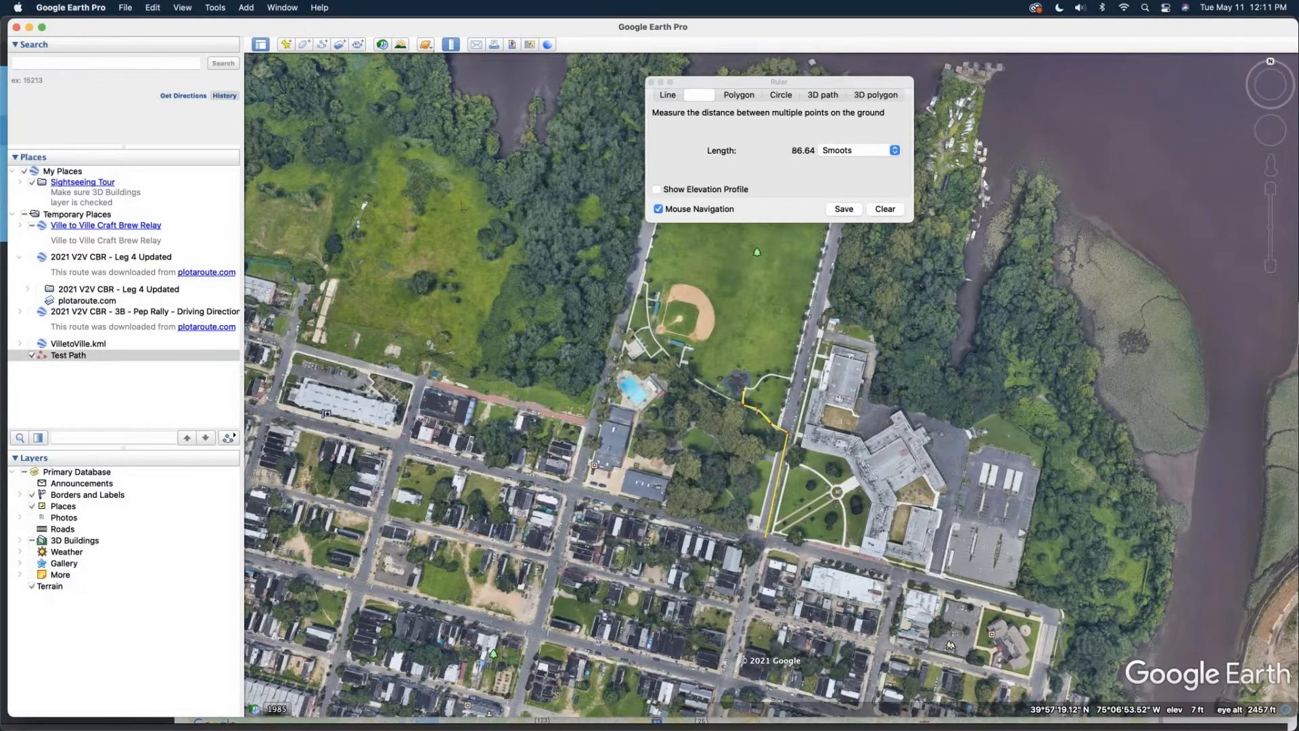
pyautogui.click(752, 387)
pyautogui.click(764, 378)
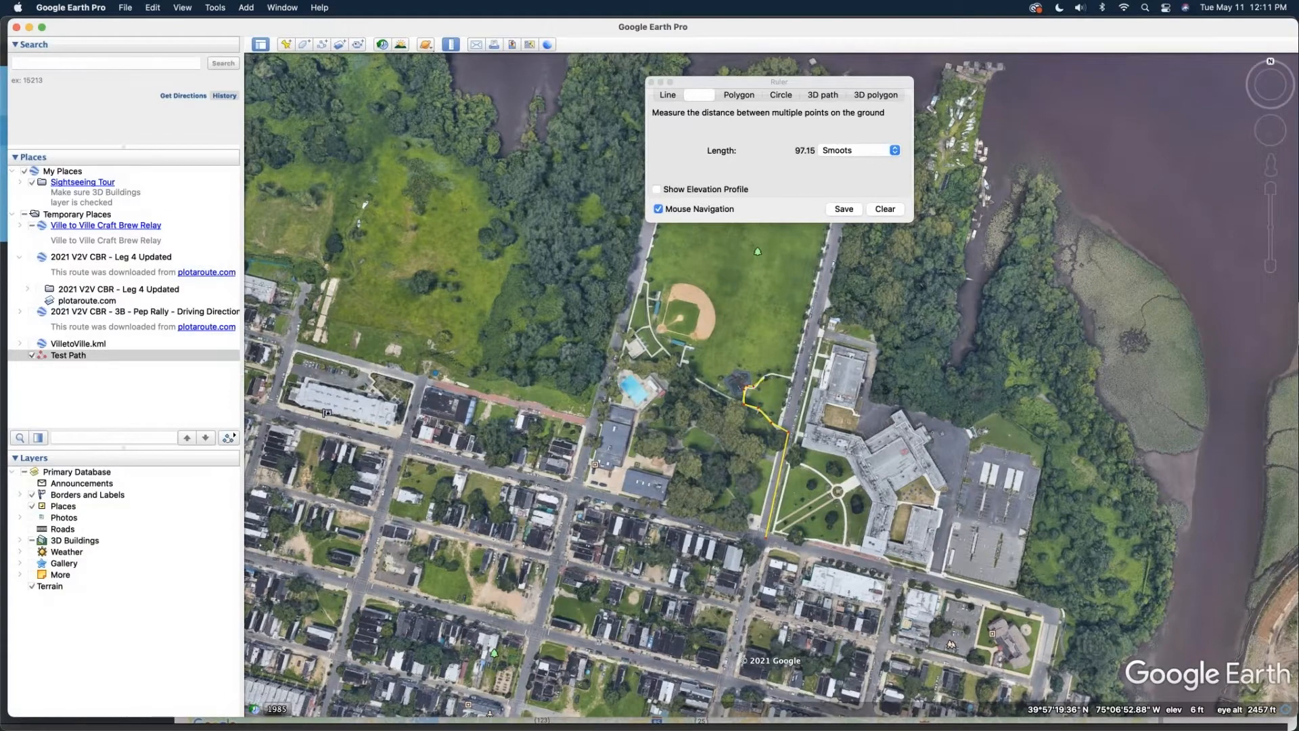
pyautogui.click(785, 375)
pyautogui.click(793, 376)
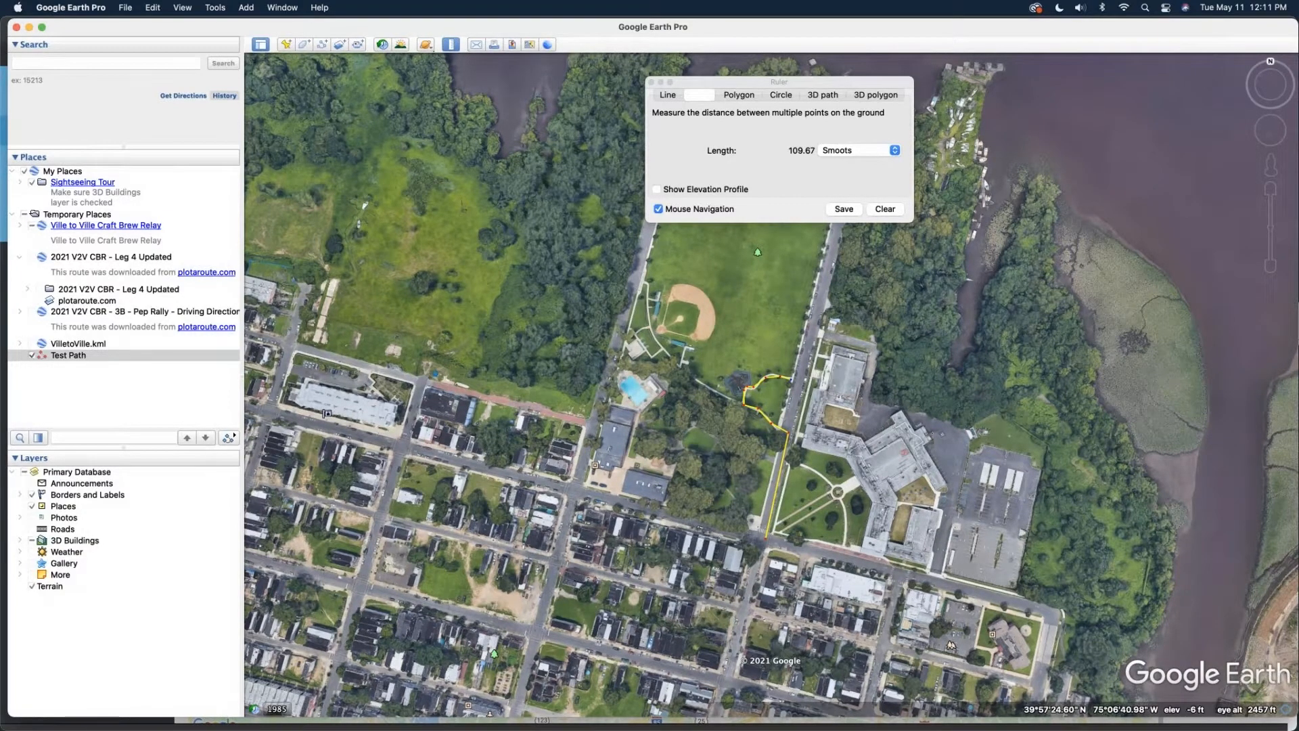
# - Extend the path along the park's east road to its northern end and onto the footpath above the baseball field
pyautogui.click(1272, 120)
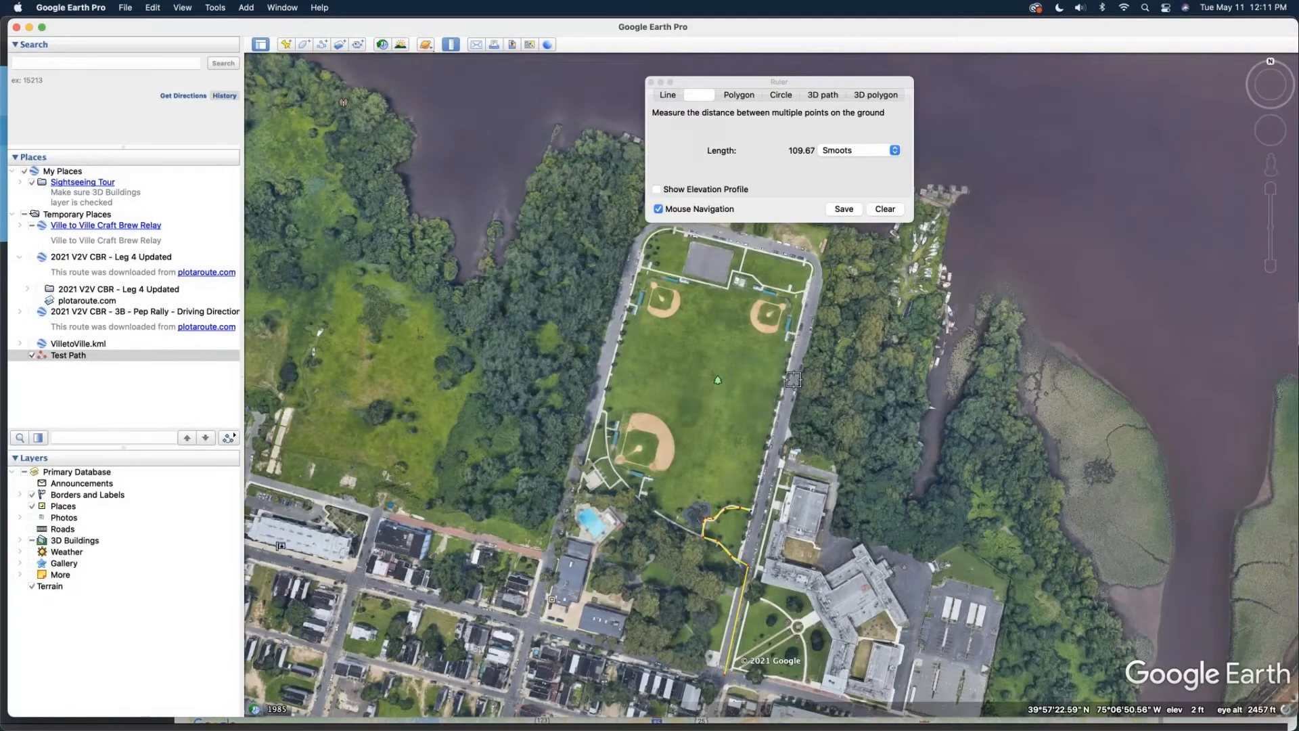
pyautogui.click(796, 342)
pyautogui.click(809, 291)
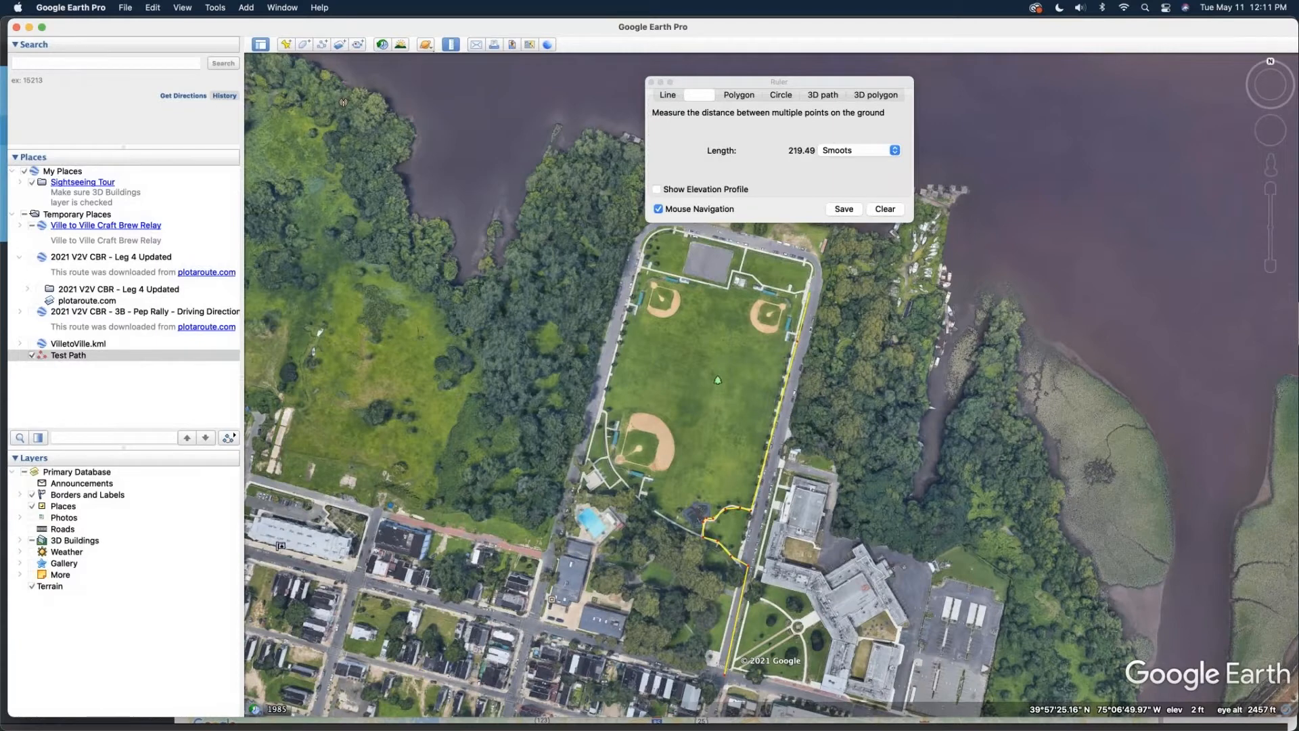
pyautogui.click(796, 293)
pyautogui.click(772, 287)
pyautogui.click(759, 283)
pyautogui.click(753, 277)
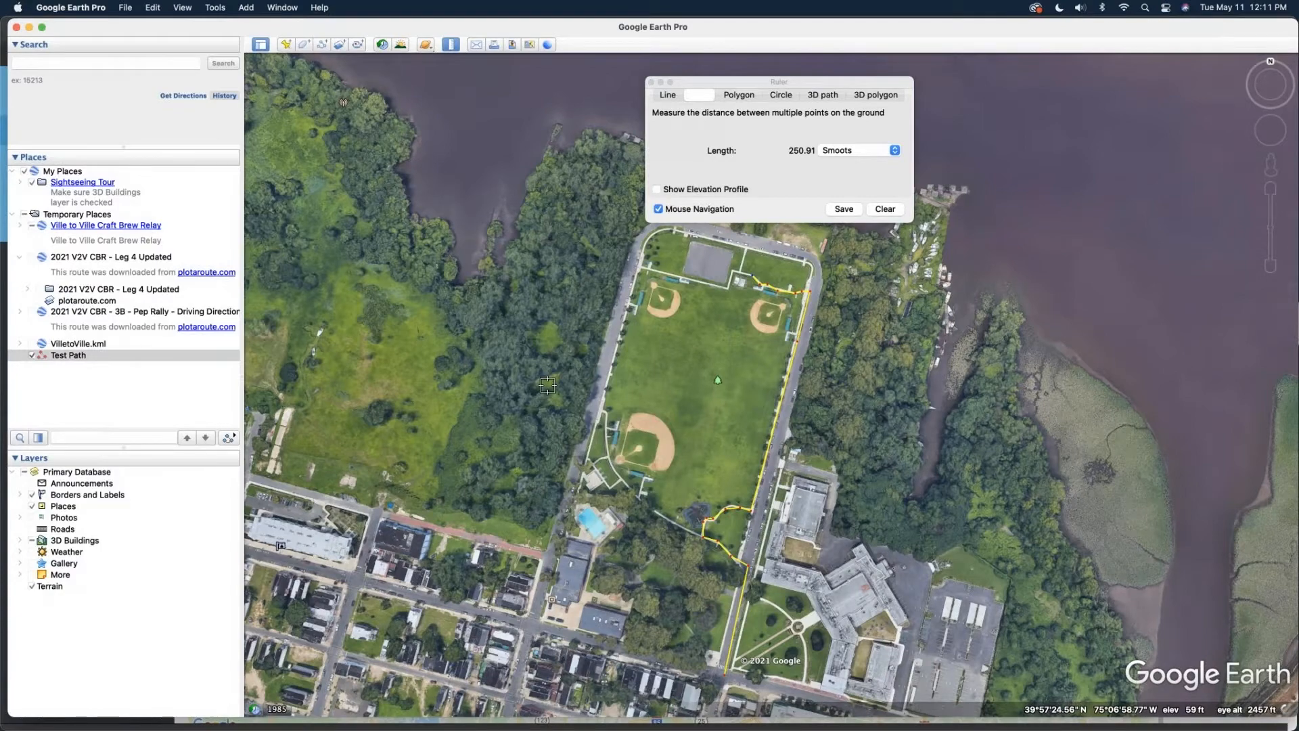
# - Continue the path along the footpath beside the paved court, and clear the whole path and close the Ruler
pyautogui.click(742, 271)
pyautogui.click(732, 270)
pyautogui.click(729, 281)
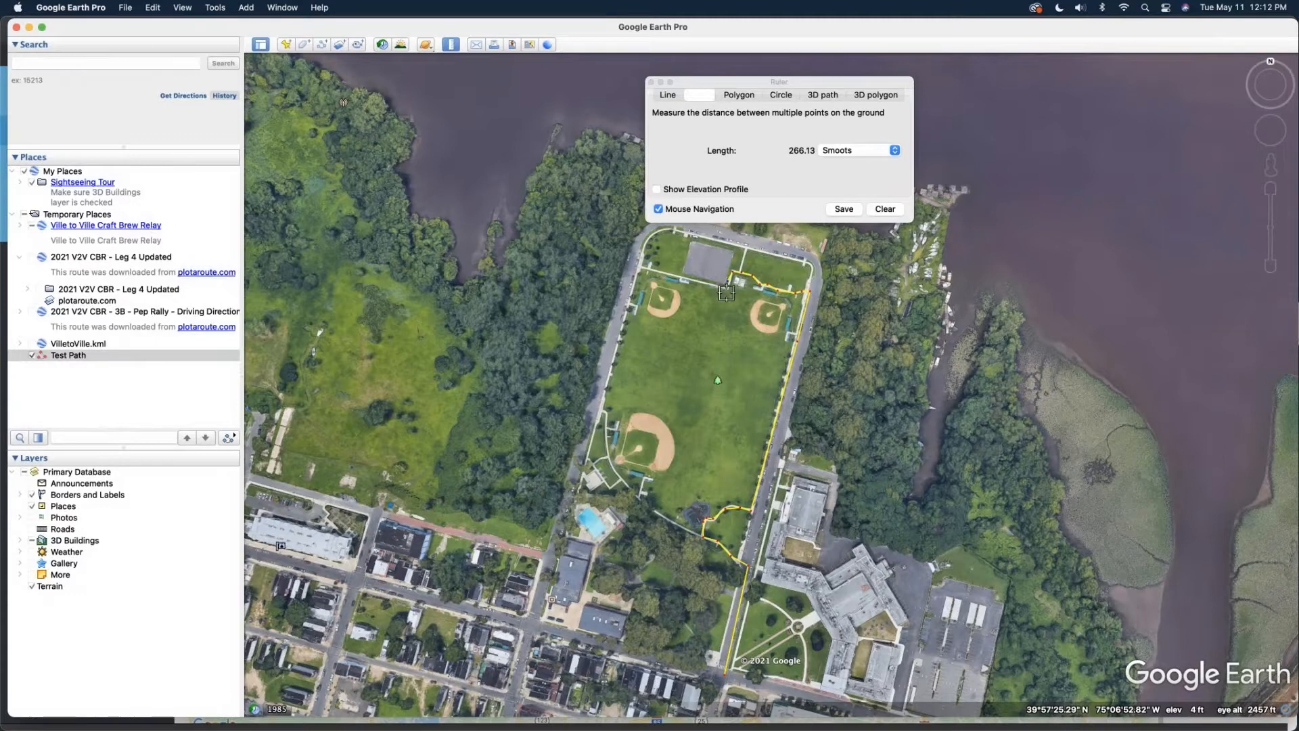
pyautogui.click(727, 289)
pyautogui.click(884, 209)
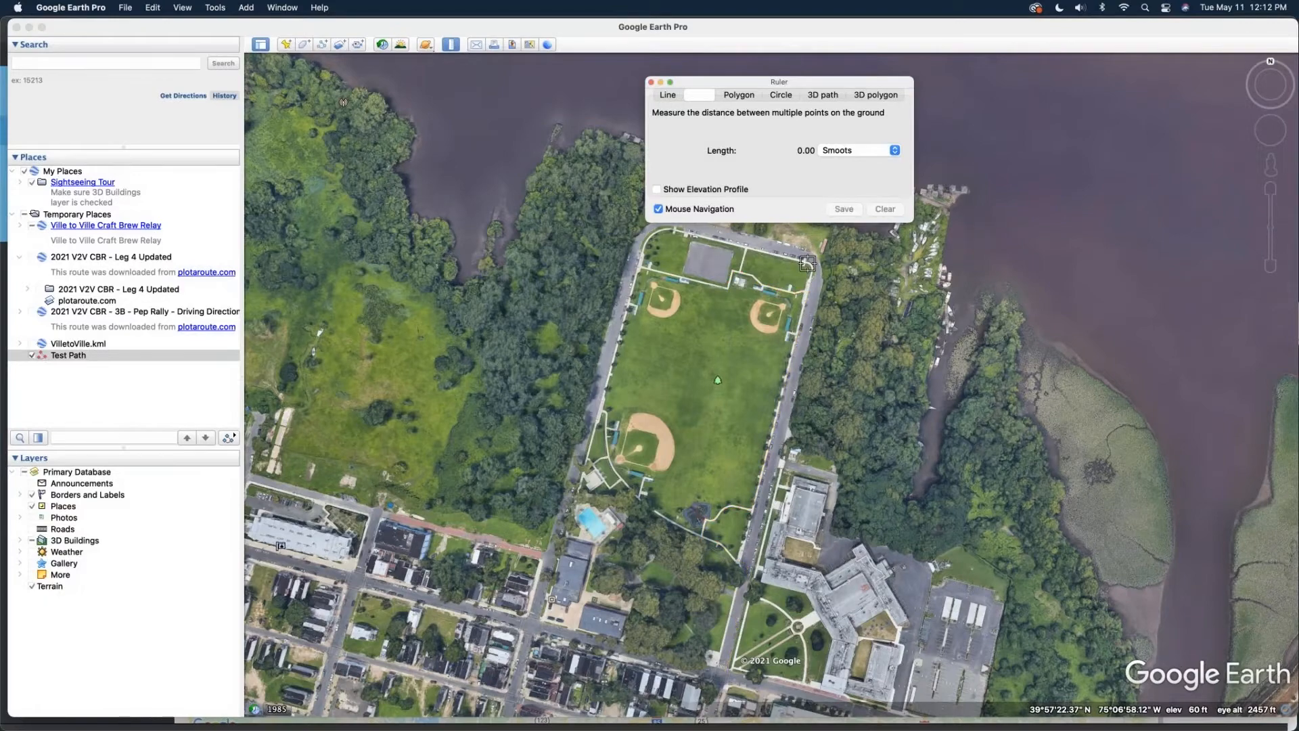
pyautogui.click(652, 82)
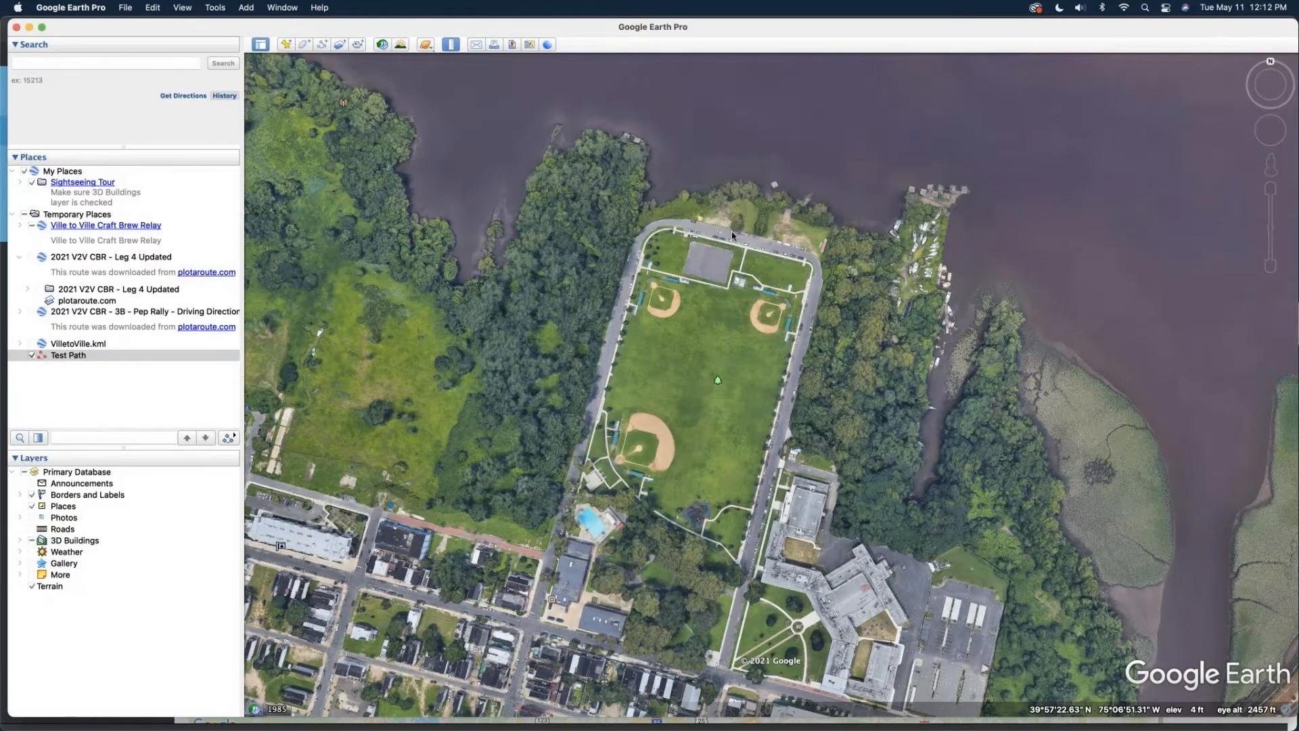
# - Switch to RaceJoy Course Setup in Chrome and review the Ultra Relay timing points and their distances in the Timing Point Configuration
pyautogui.hotkey('ctrl', 'Up')
pyautogui.click(829, 316)
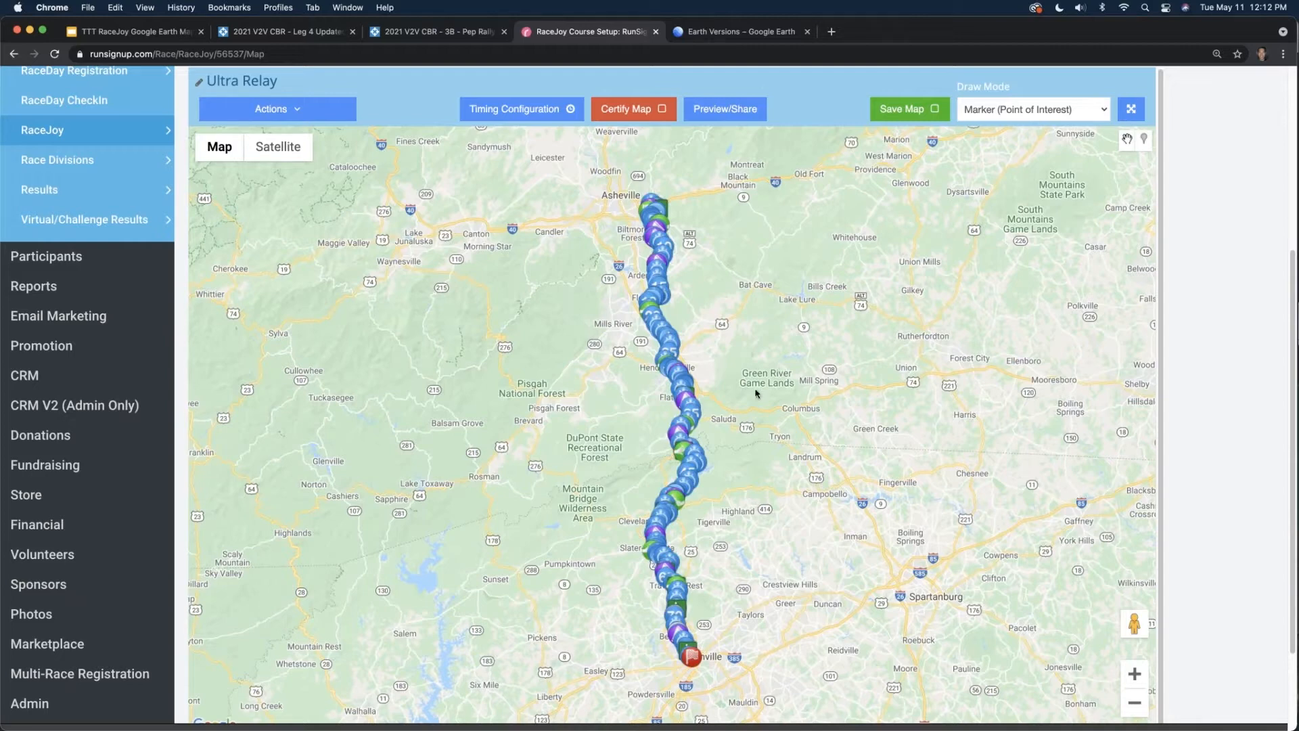
pyautogui.moveTo(756, 390); pyautogui.dragTo(753, 387)
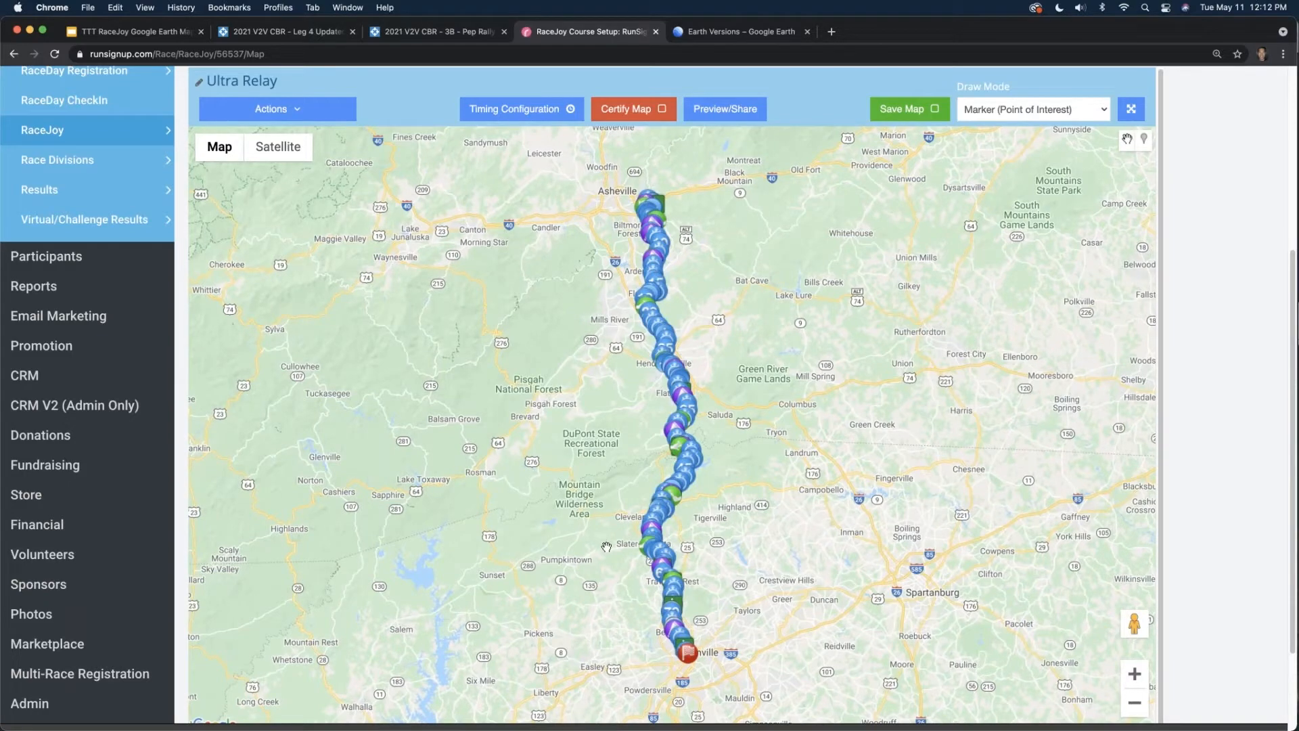
pyautogui.scroll(5, 689, 474)
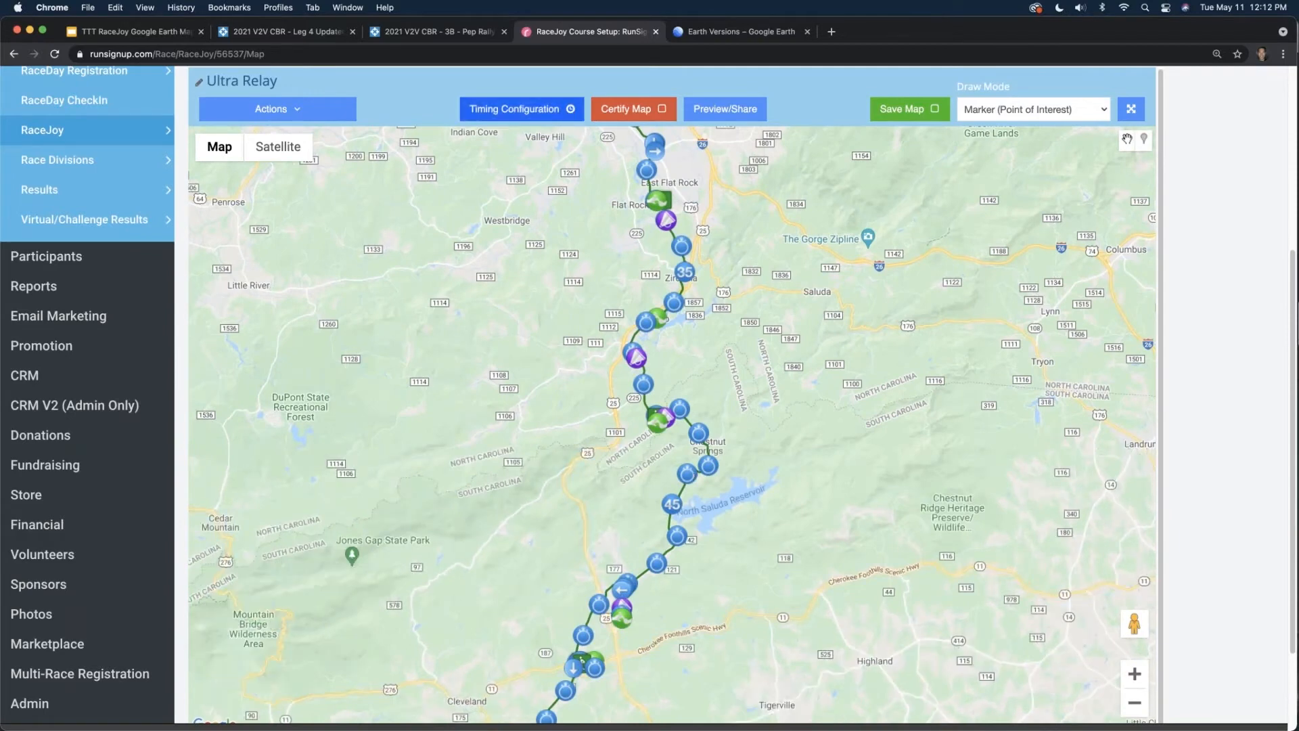
pyautogui.click(532, 110)
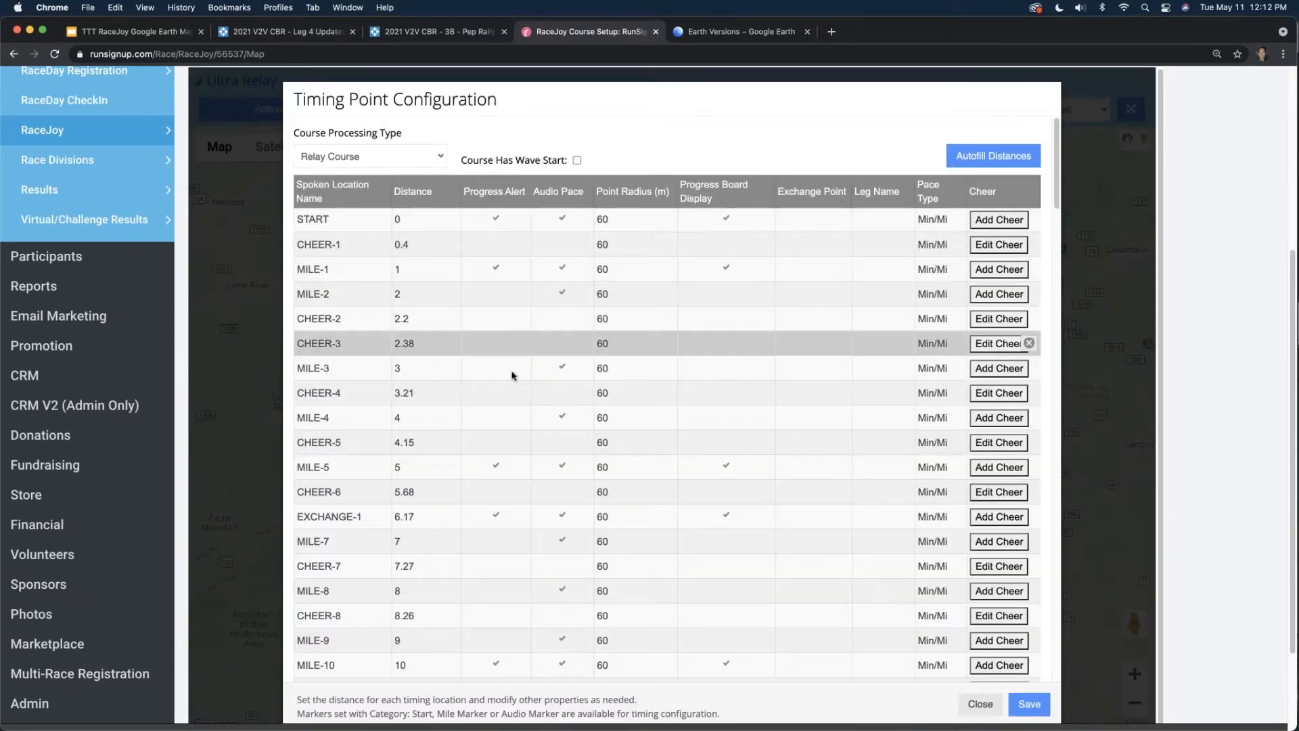
pyautogui.scroll(-3, 510, 377)
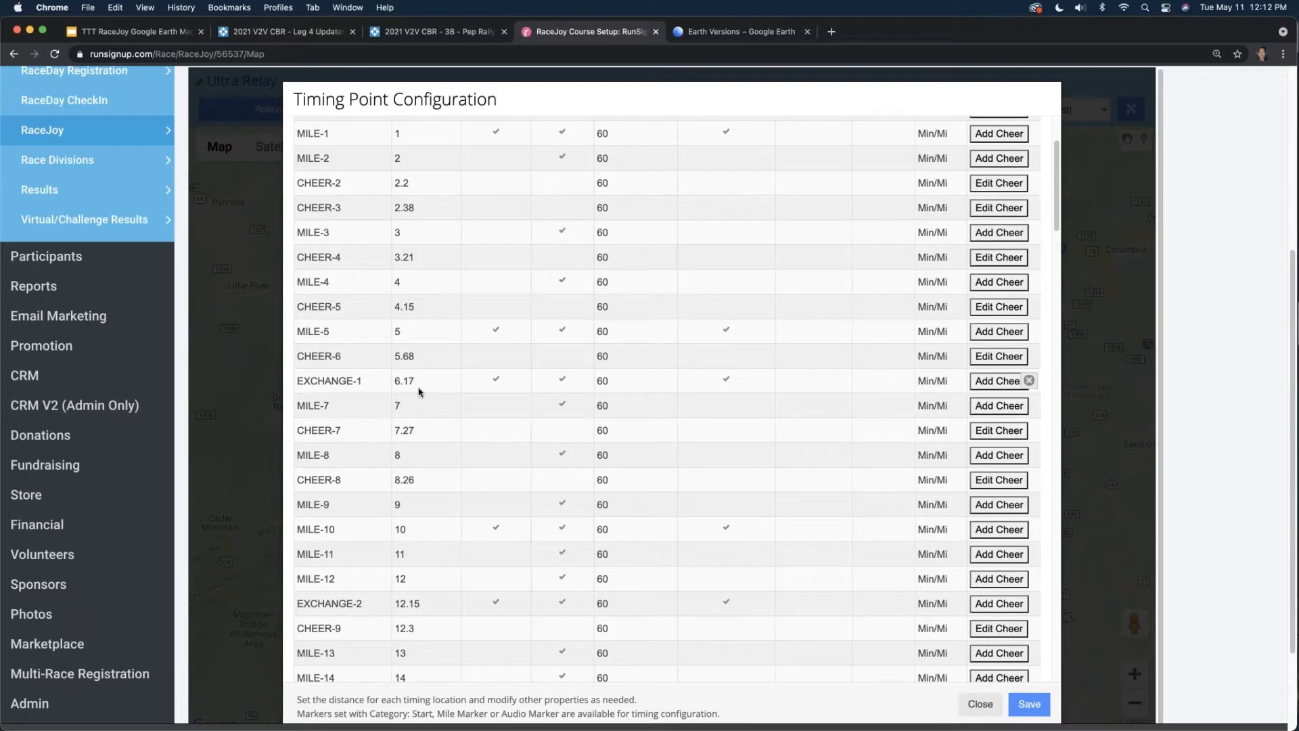
pyautogui.click(979, 704)
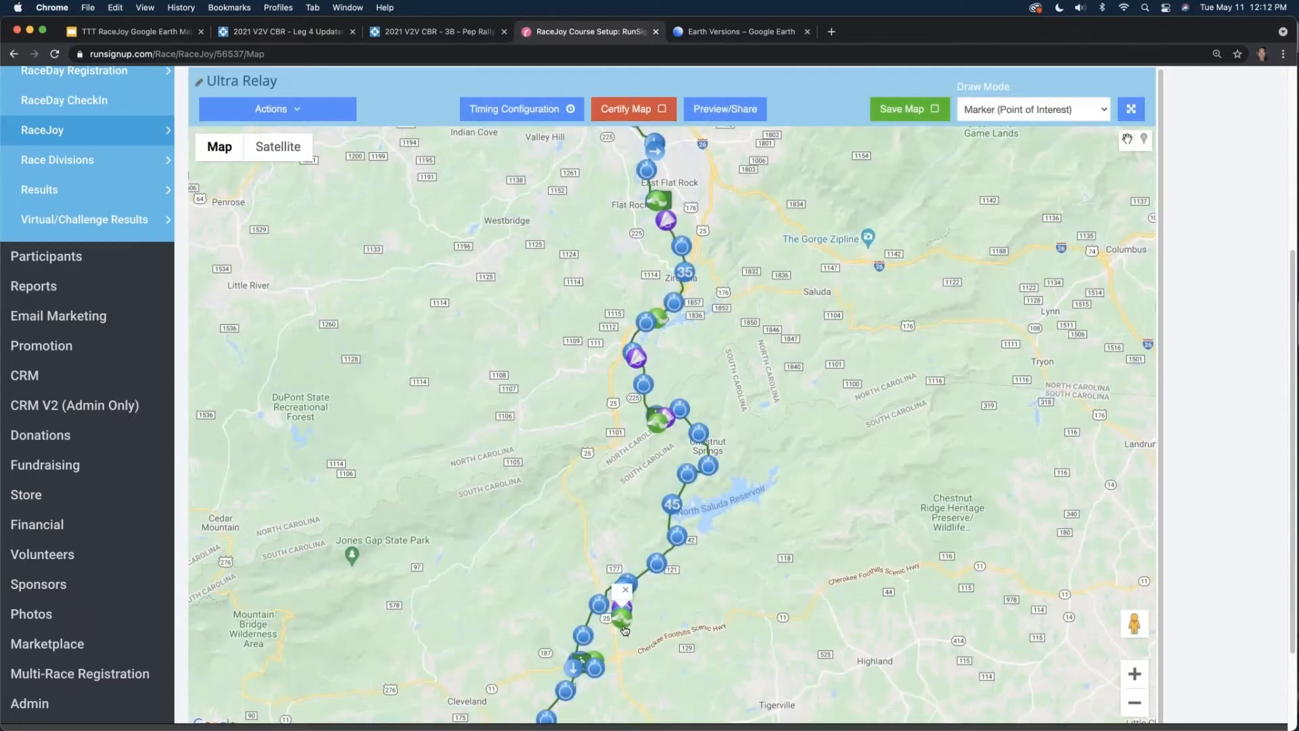
# - View the EXCHANGE-8 marker's details without changing them and return to the full Ultra Relay route
pyautogui.click(623, 610)
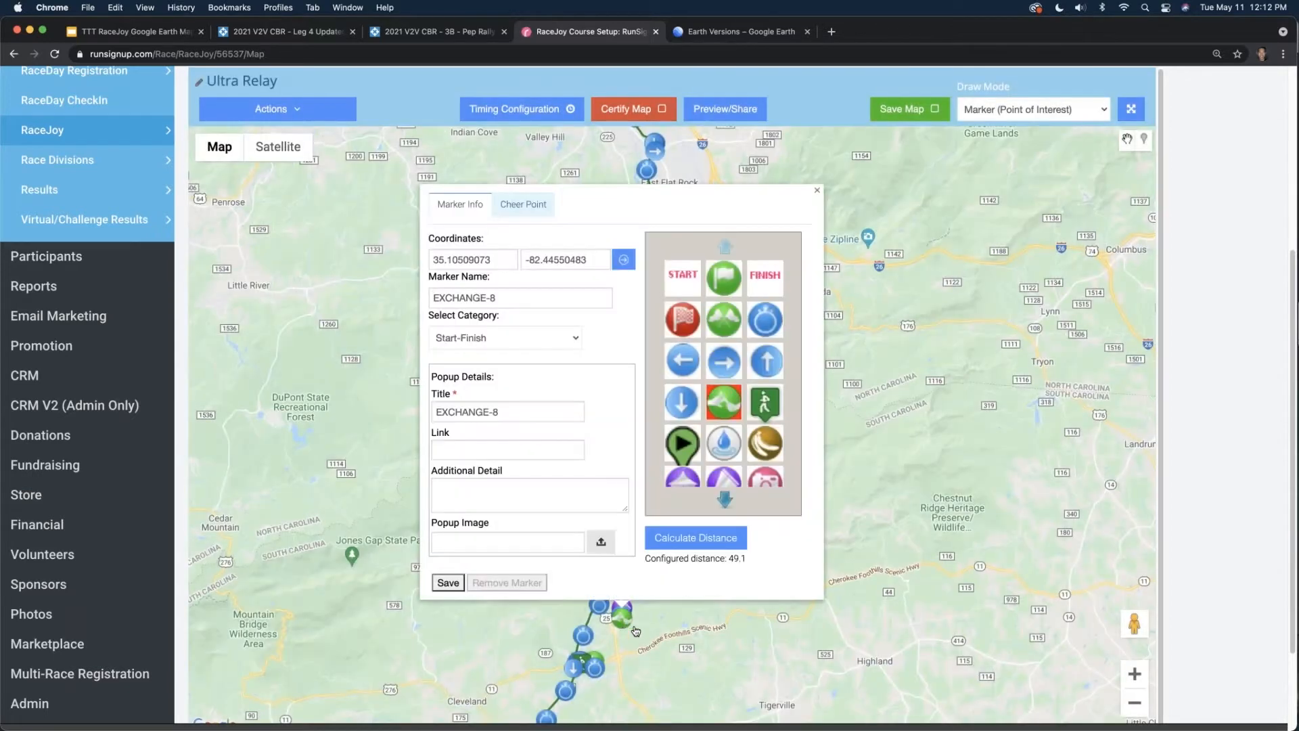
pyautogui.click(817, 190)
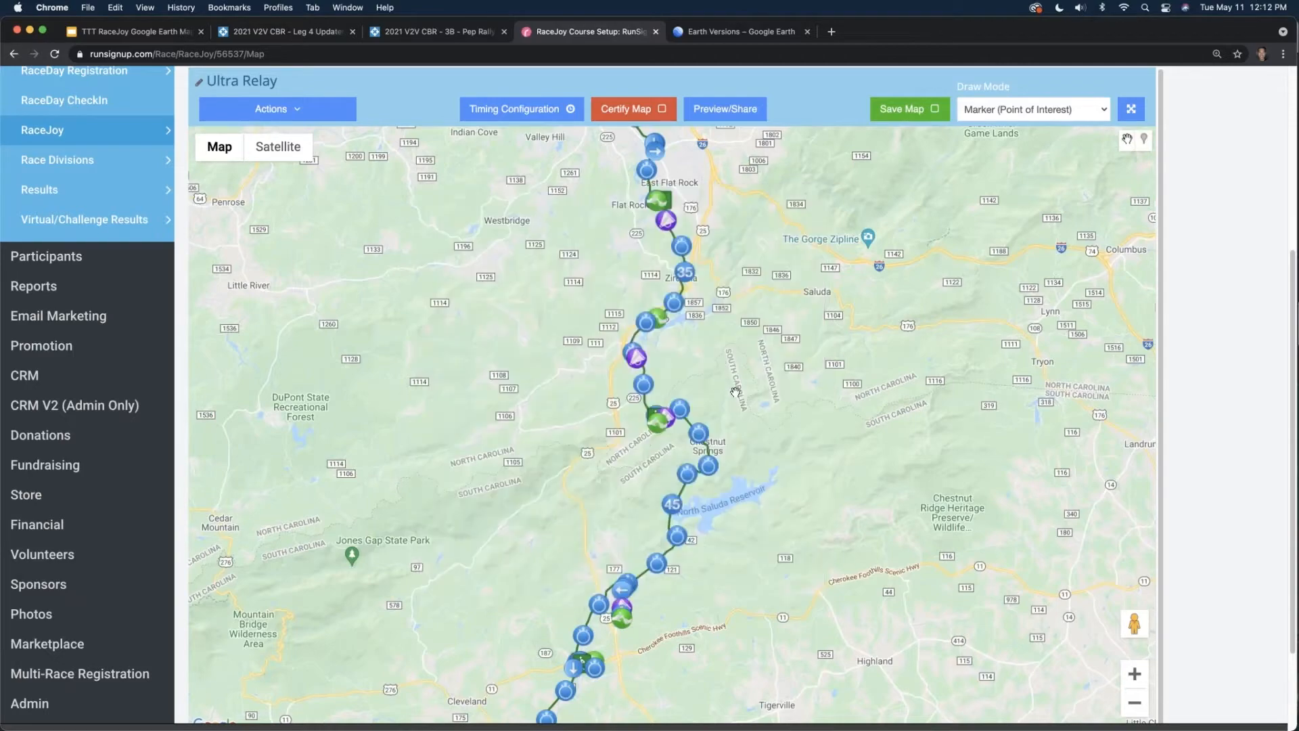
pyautogui.scroll(-4, 738, 396)
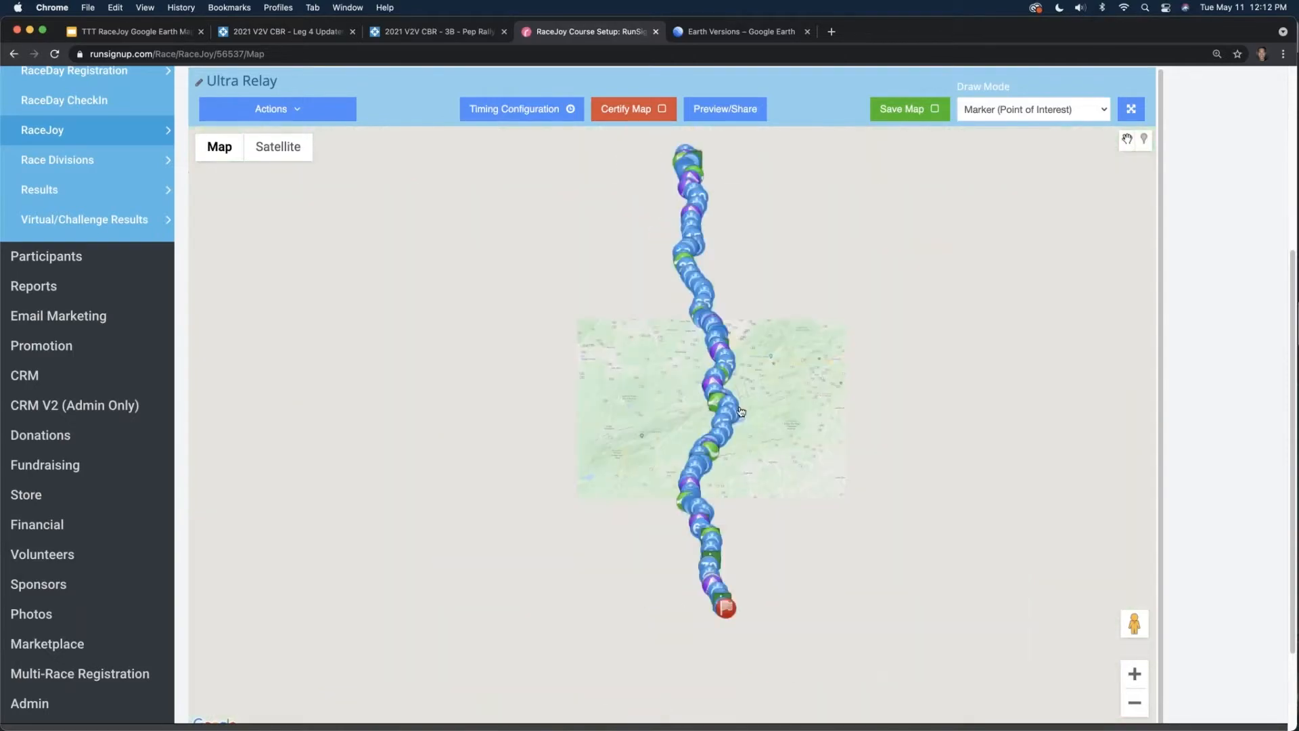
# - Compare the Ultra Relay map with the plotaroute pages for 2021 V2V CBR Leg 4 Updated and 3B Pep Rally driving directions
pyautogui.scroll(2, 663, 319)
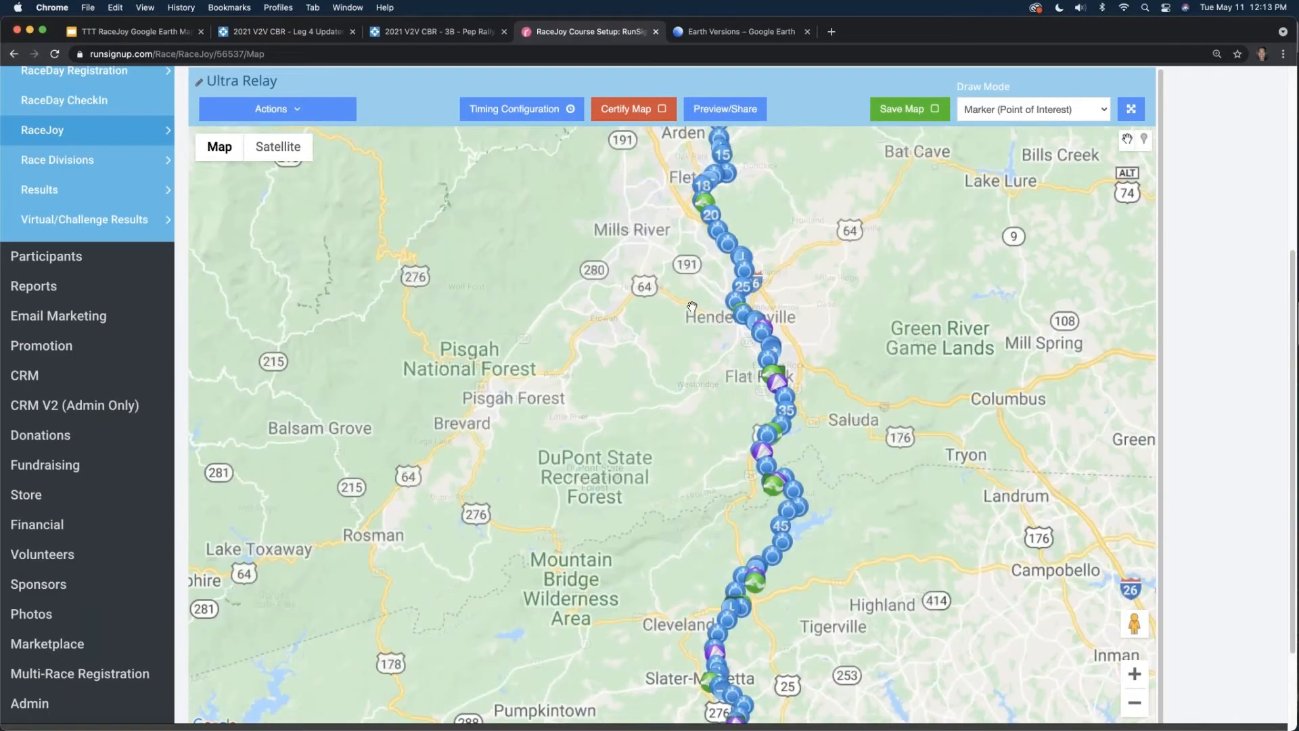
pyautogui.moveTo(678, 311); pyautogui.dragTo(650, 344)
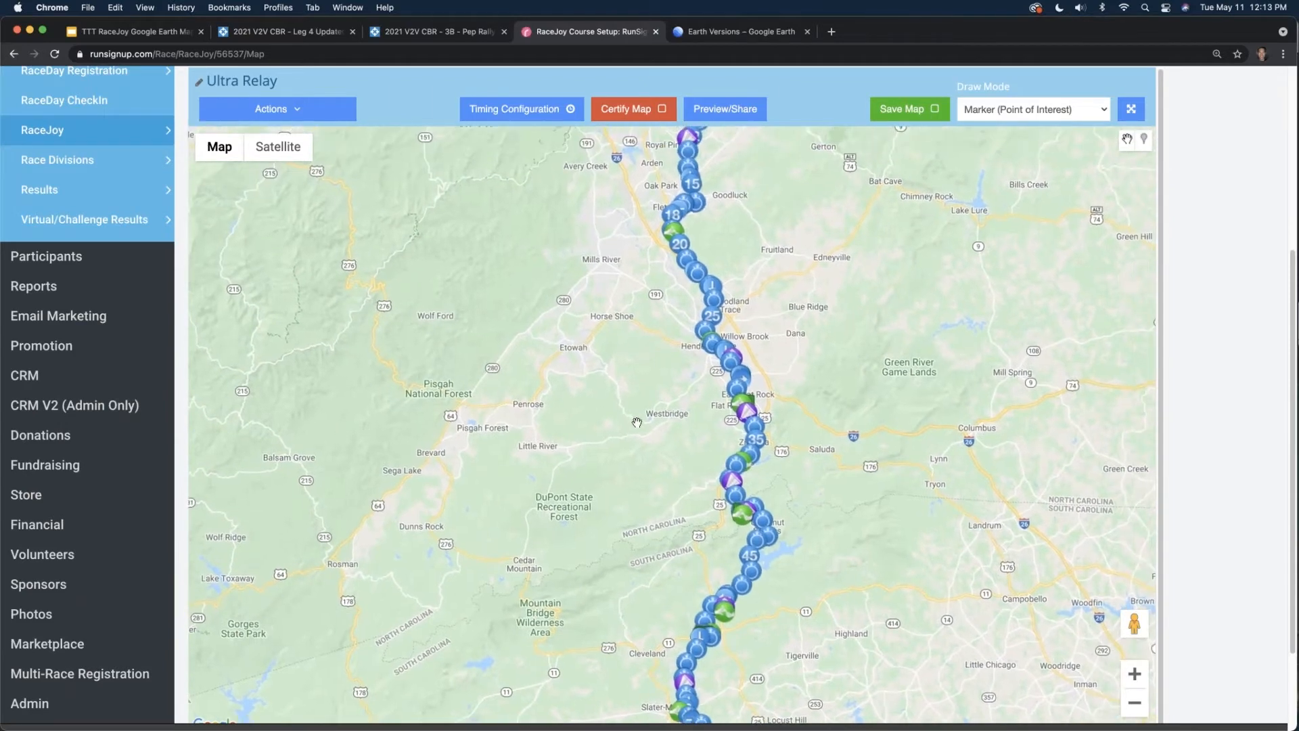
pyautogui.click(307, 38)
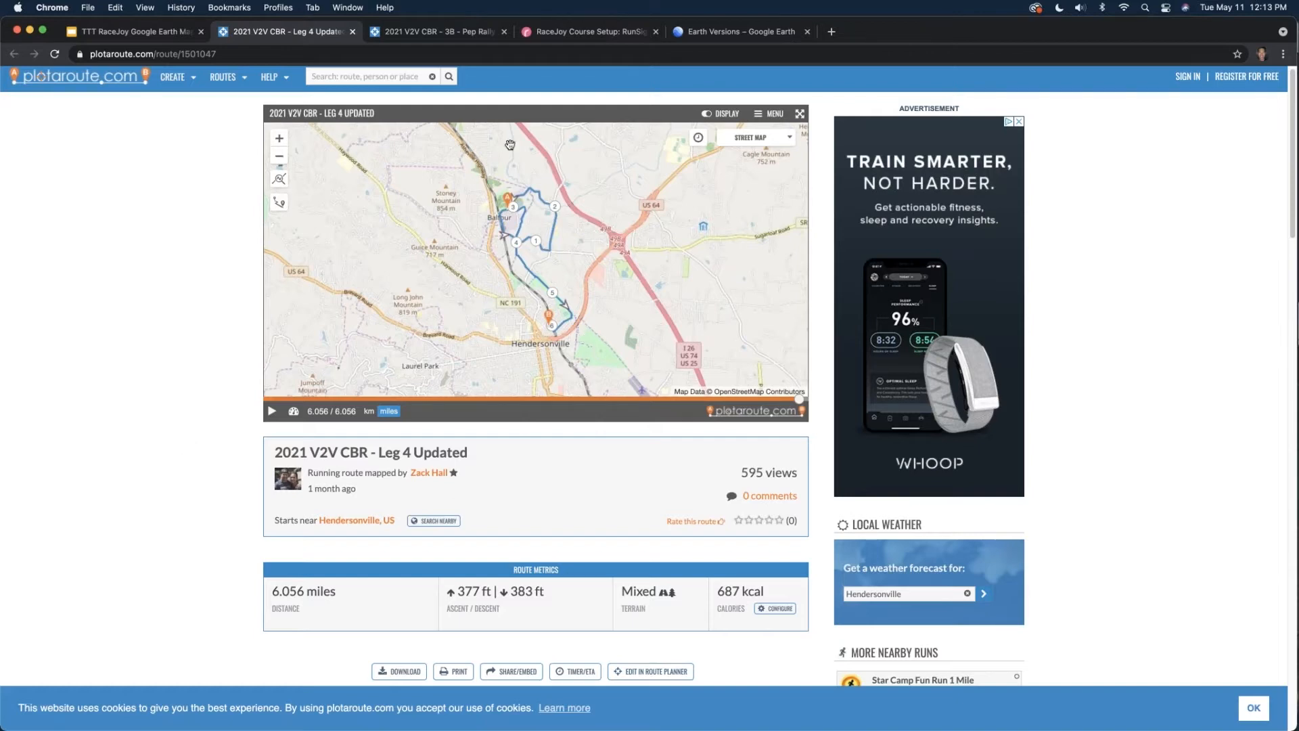
pyautogui.click(457, 32)
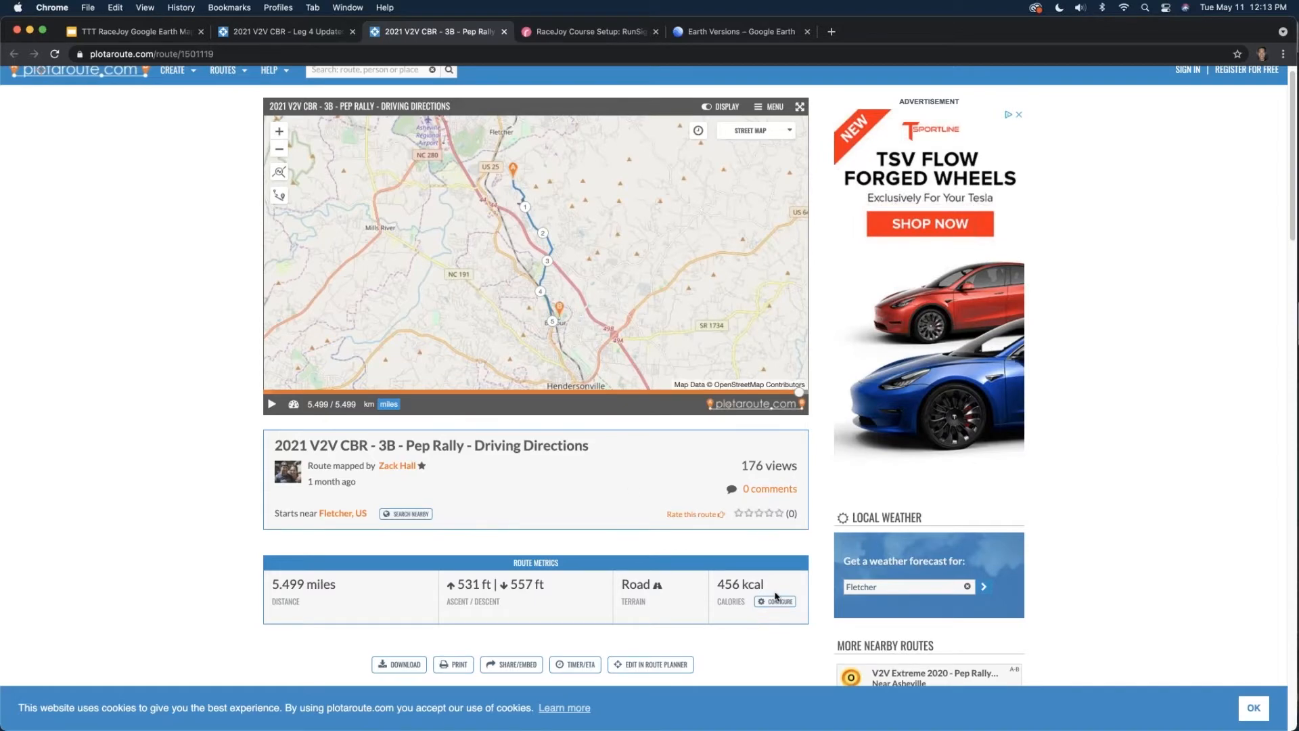
pyautogui.scroll(1, 642, 516)
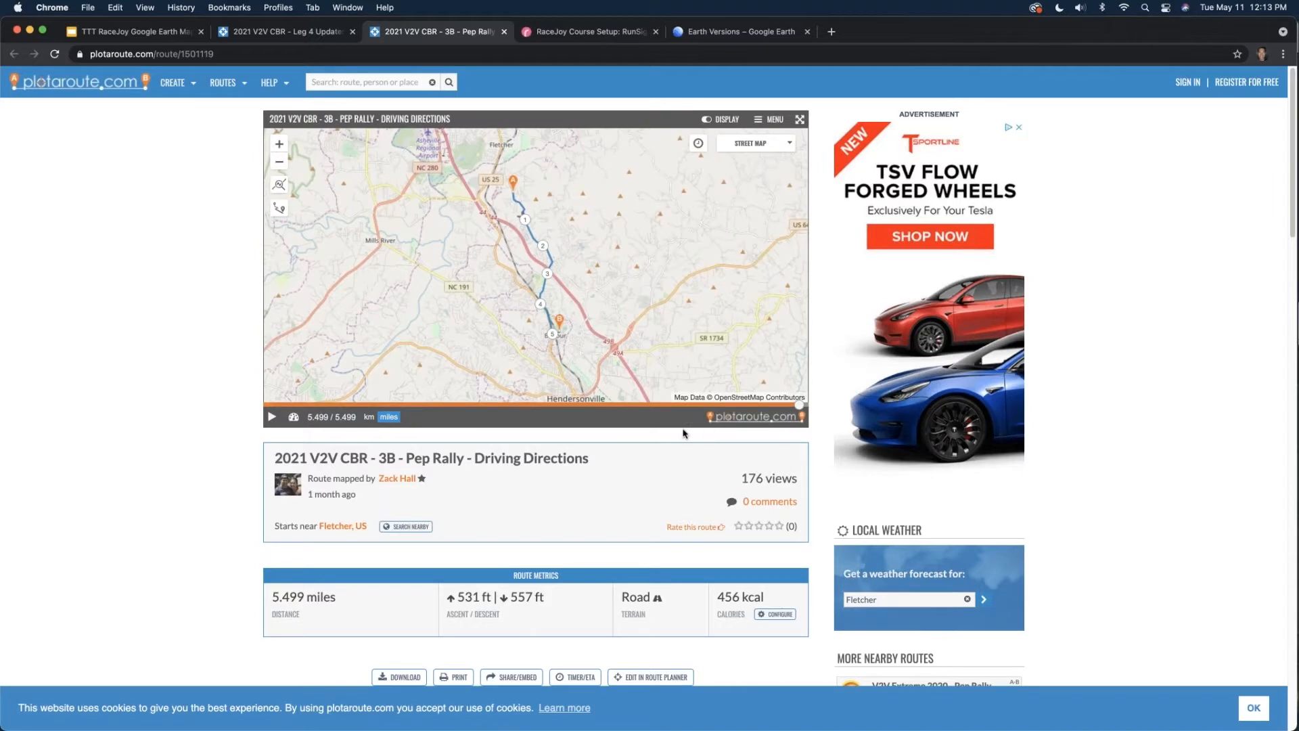
pyautogui.click(333, 32)
pyautogui.click(400, 32)
pyautogui.click(587, 31)
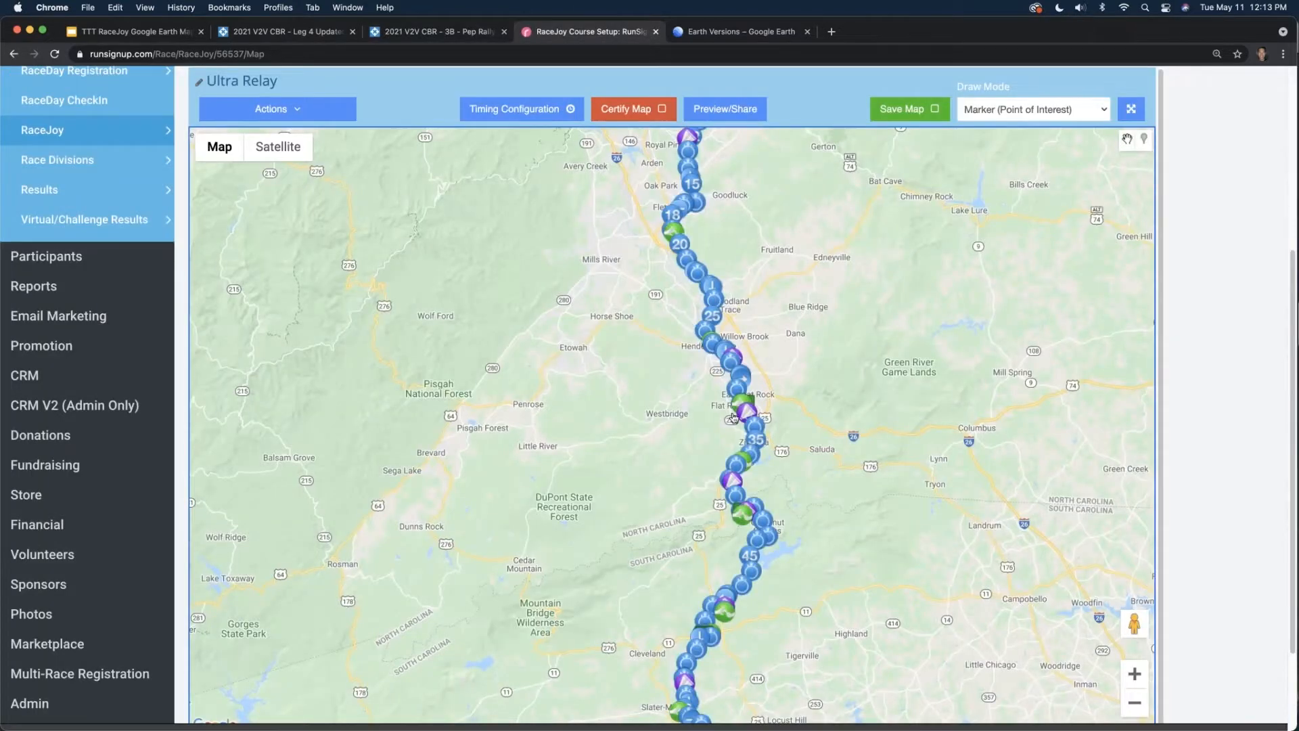
pyautogui.moveTo(689, 494); pyautogui.dragTo(665, 473)
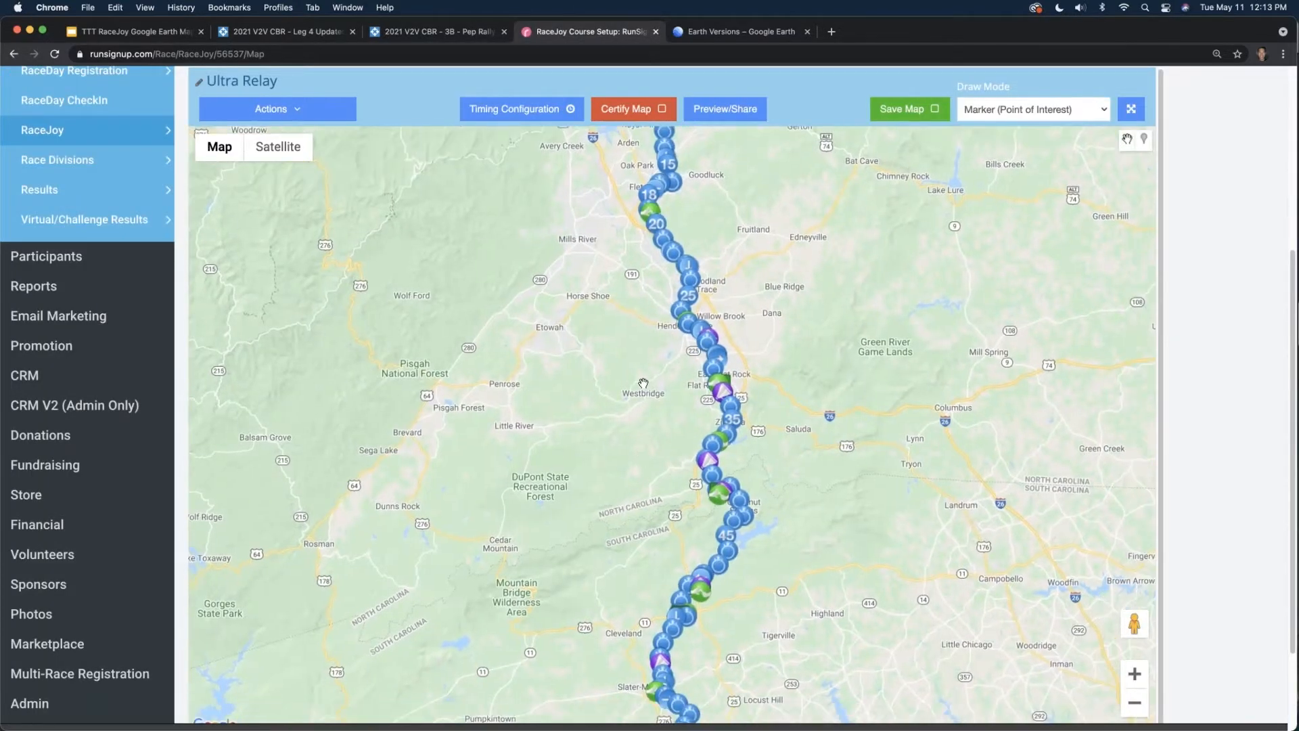
# - Switch to Google Earth Pro and fly to the Ville to Ville Craft Brew Relay route
pyautogui.hotkey('ctrl', 'Up')
pyautogui.click(516, 464)
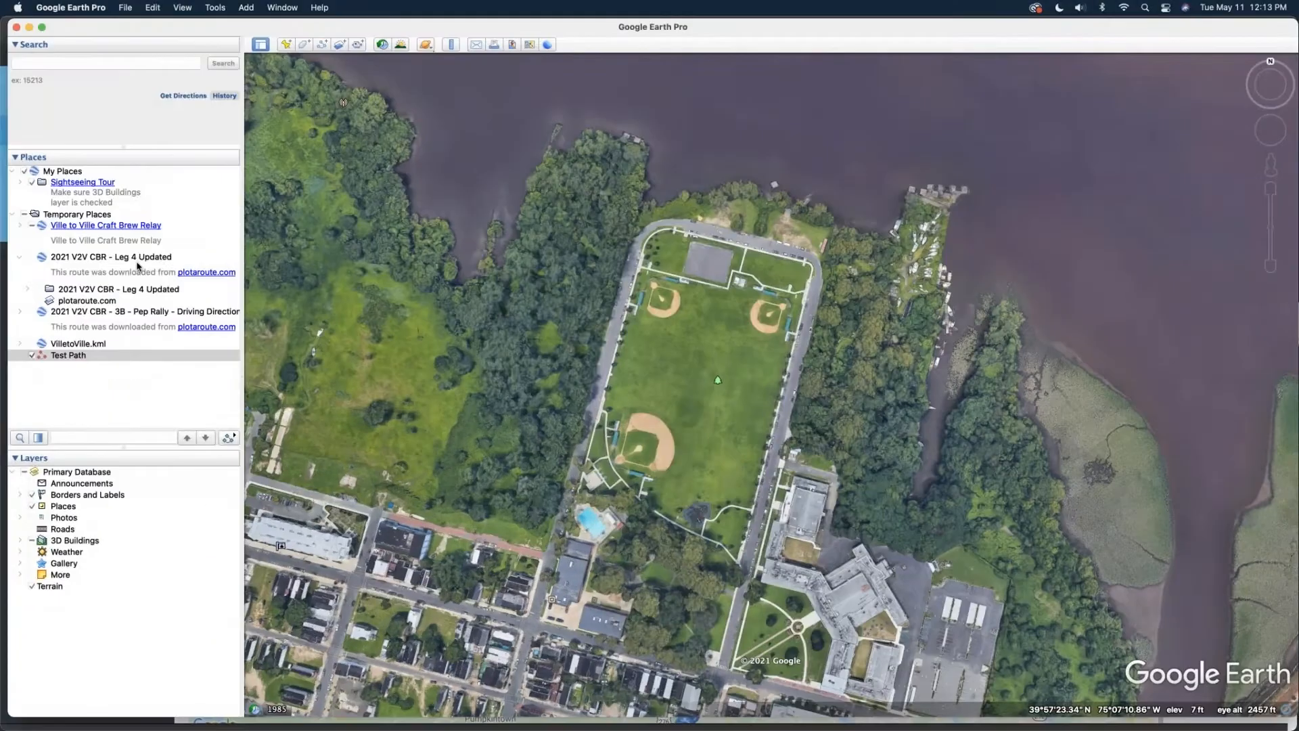
pyautogui.doubleClick(196, 233)
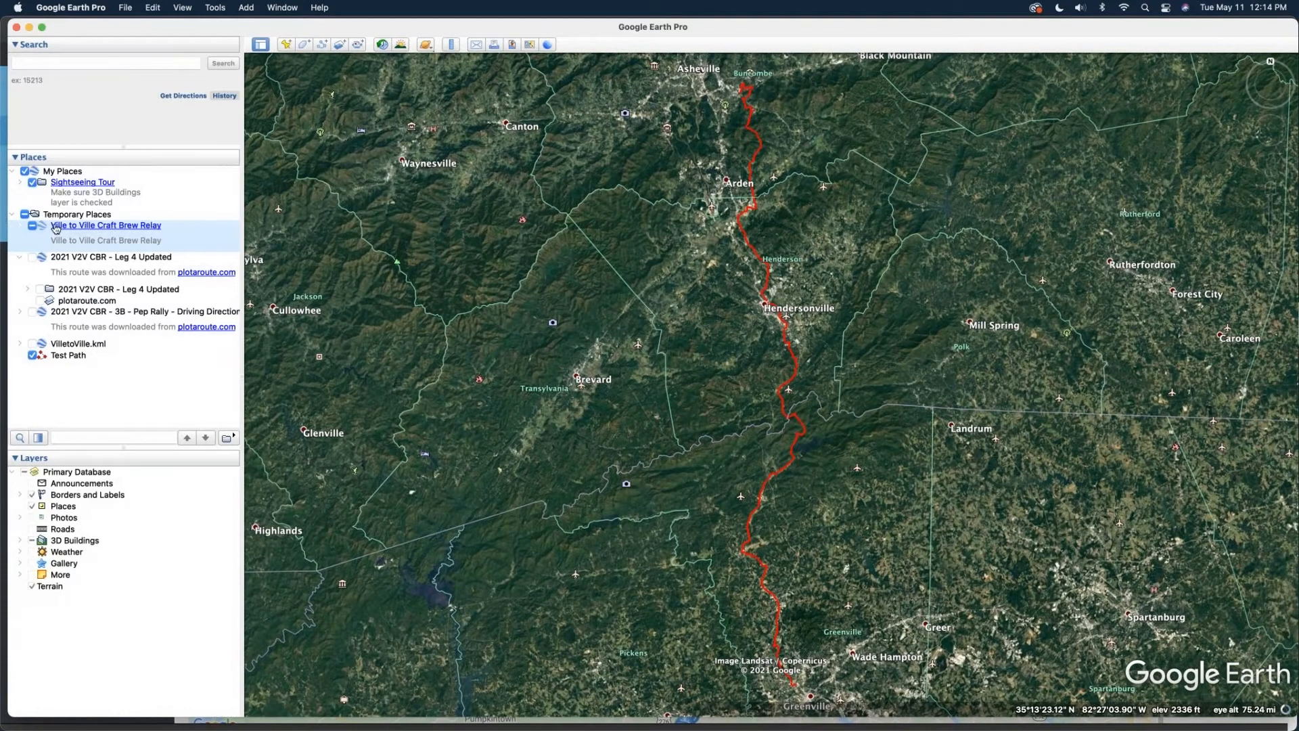
# - Delete Test Path from Temporary Places
pyautogui.rightClick(68, 357)
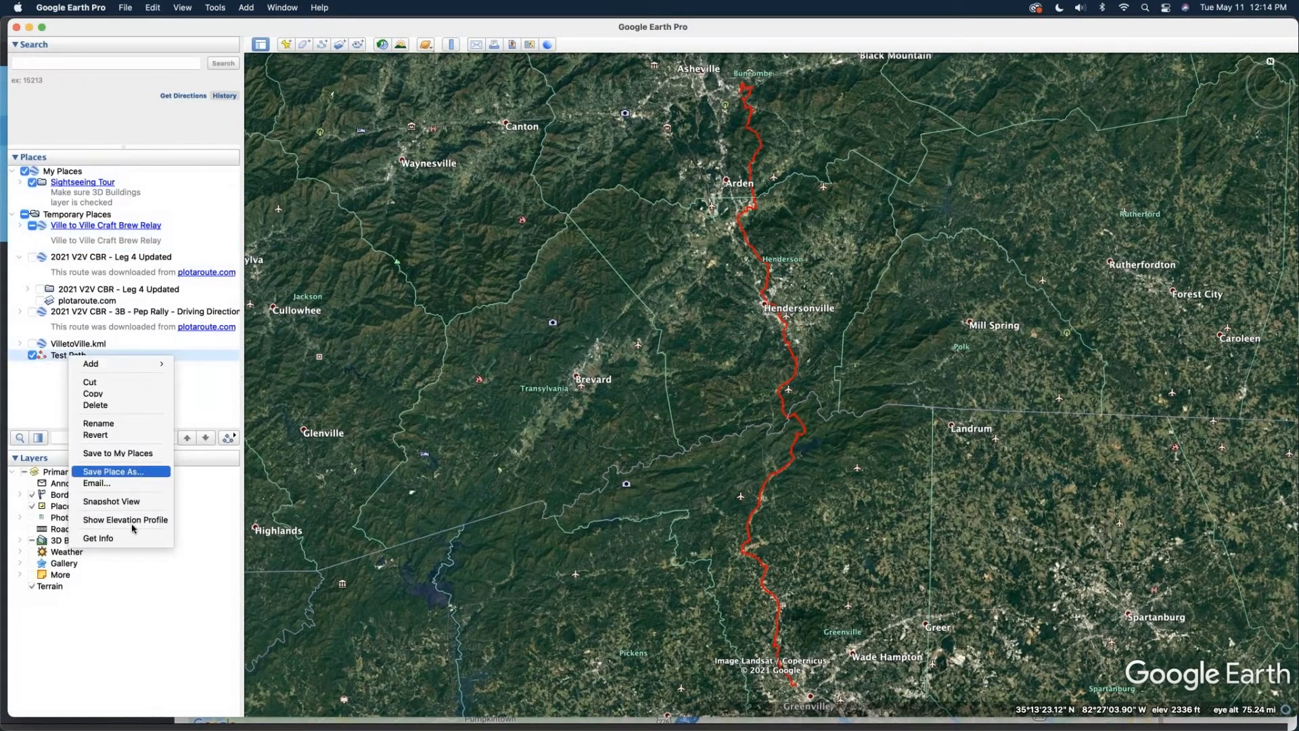
pyautogui.press('Return')
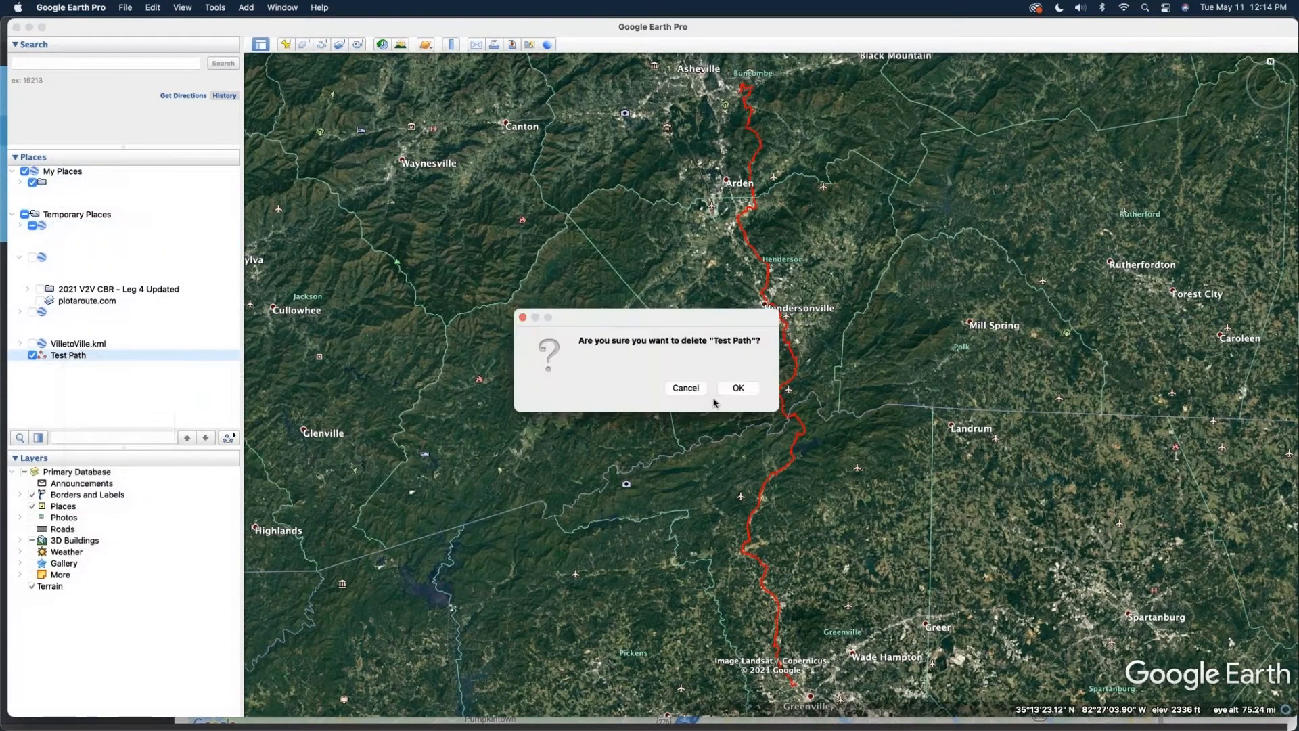
pyautogui.click(721, 393)
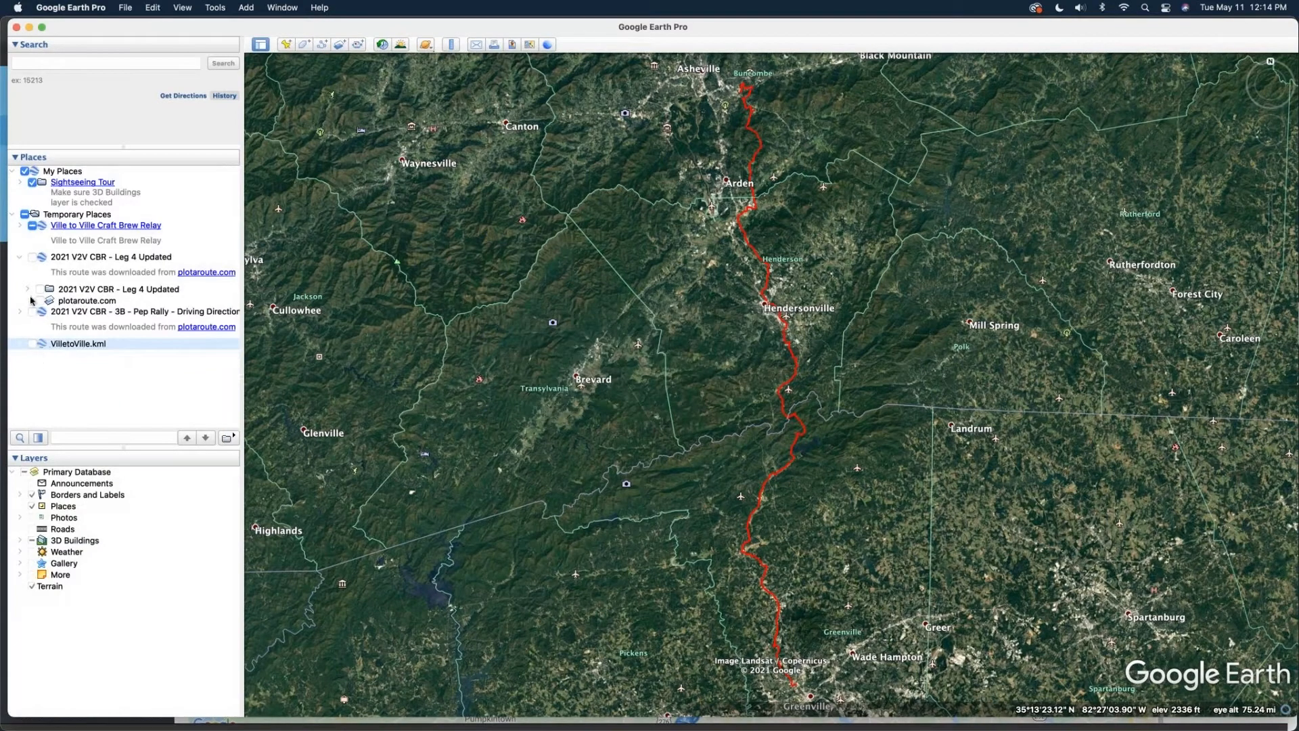
# - Collapse the Leg 4 Updated entry, expand Ville to Ville Craft Brew Relay, and display all its mile, cue and exchange markers
pyautogui.click(20, 257)
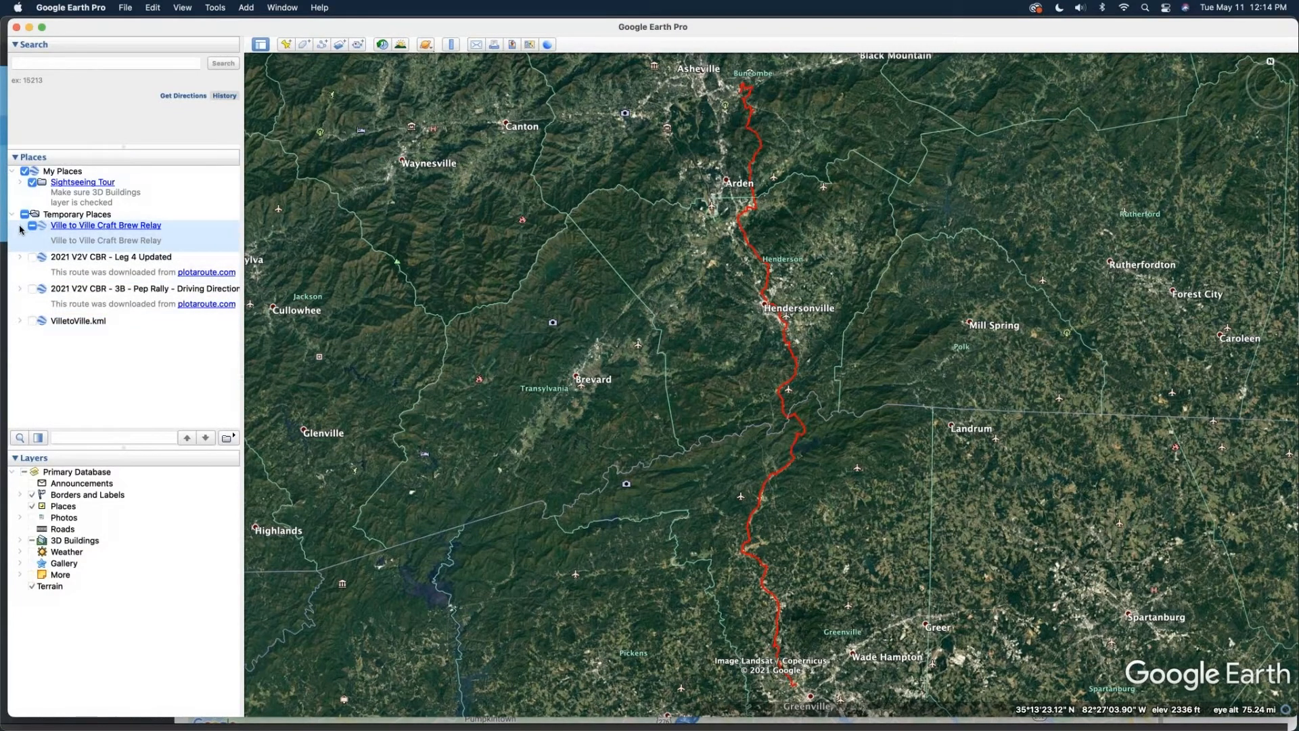
pyautogui.click(19, 227)
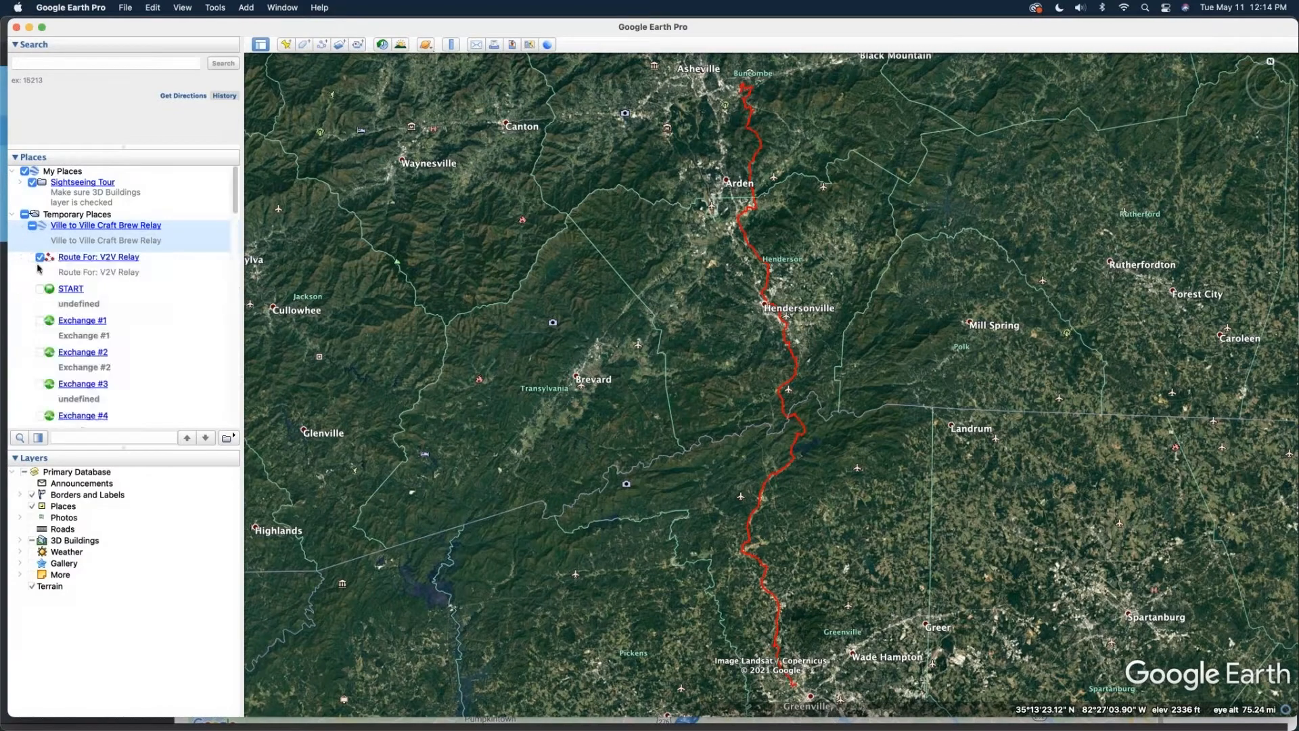
pyautogui.click(32, 227)
pyautogui.click(33, 227)
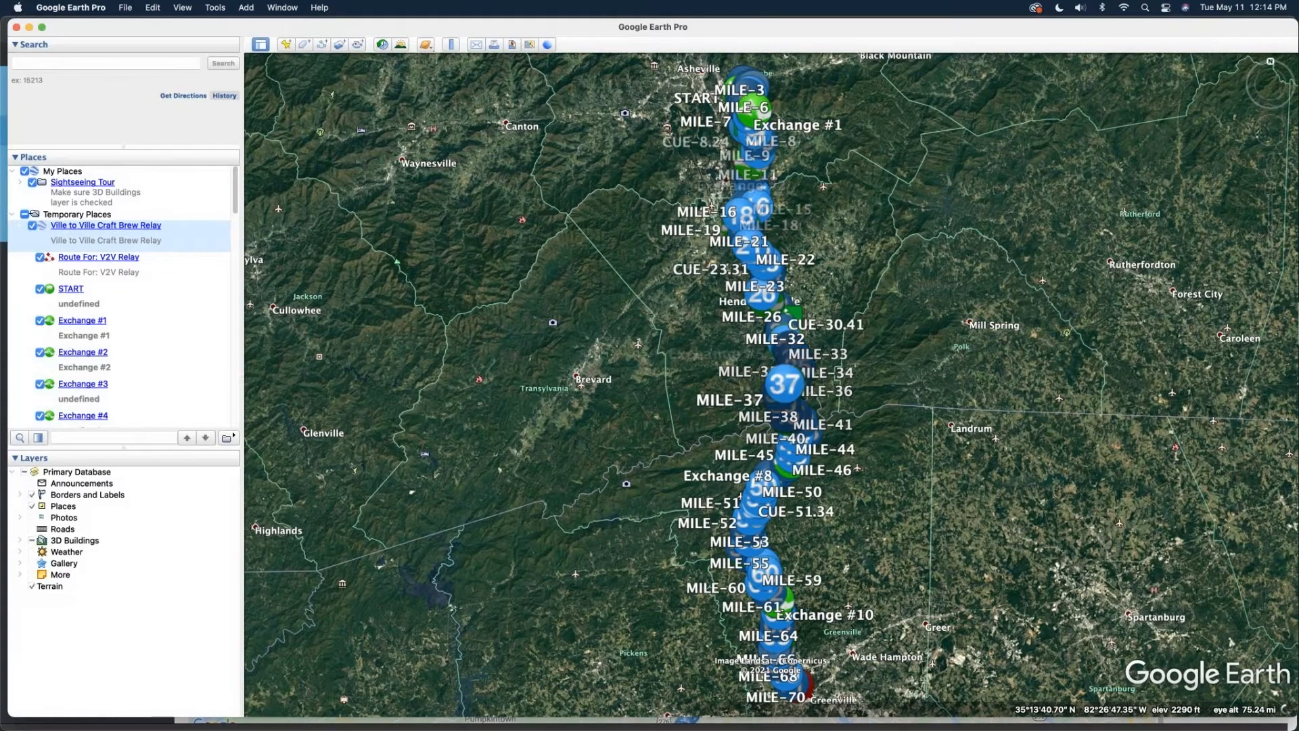
pyautogui.moveTo(655, 442); pyautogui.dragTo(627, 432)
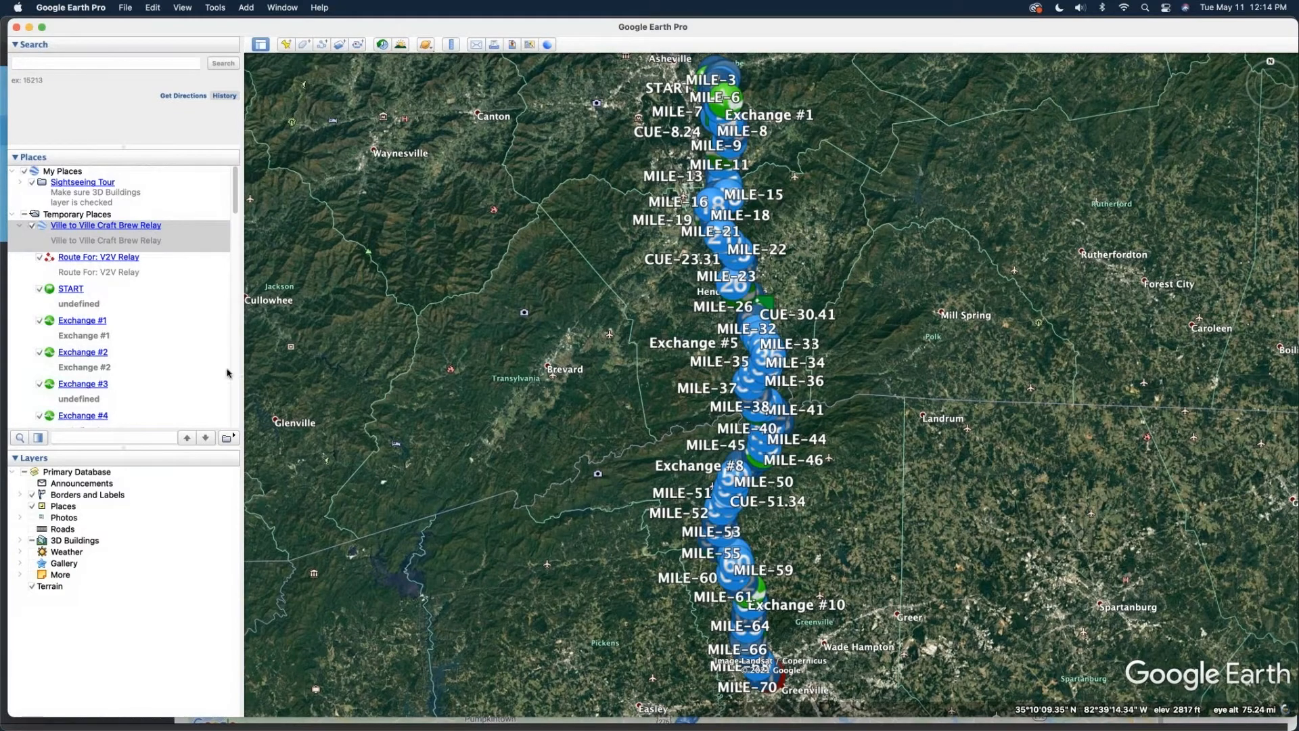
# - Hide all items of the Ville to Ville Craft Brew Relay except the Route For: V2V Relay path
pyautogui.click(34, 229)
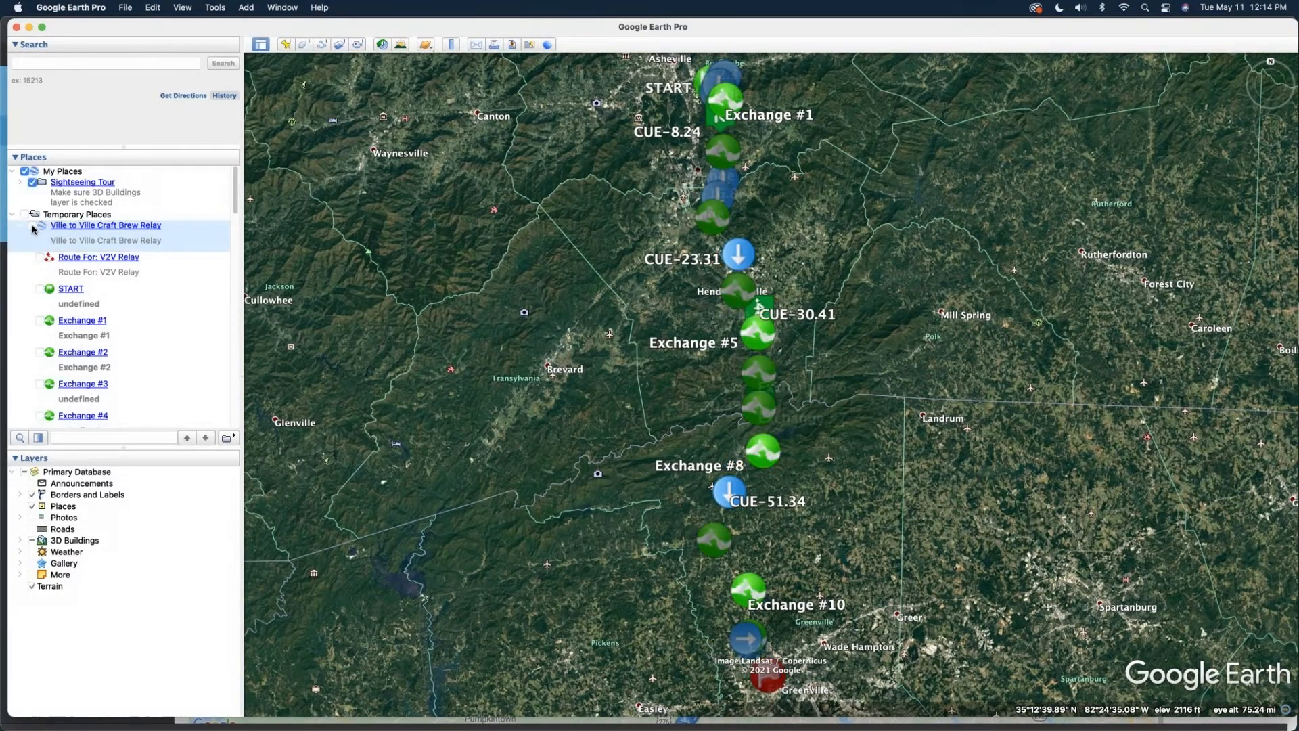
pyautogui.click(41, 262)
pyautogui.click(41, 259)
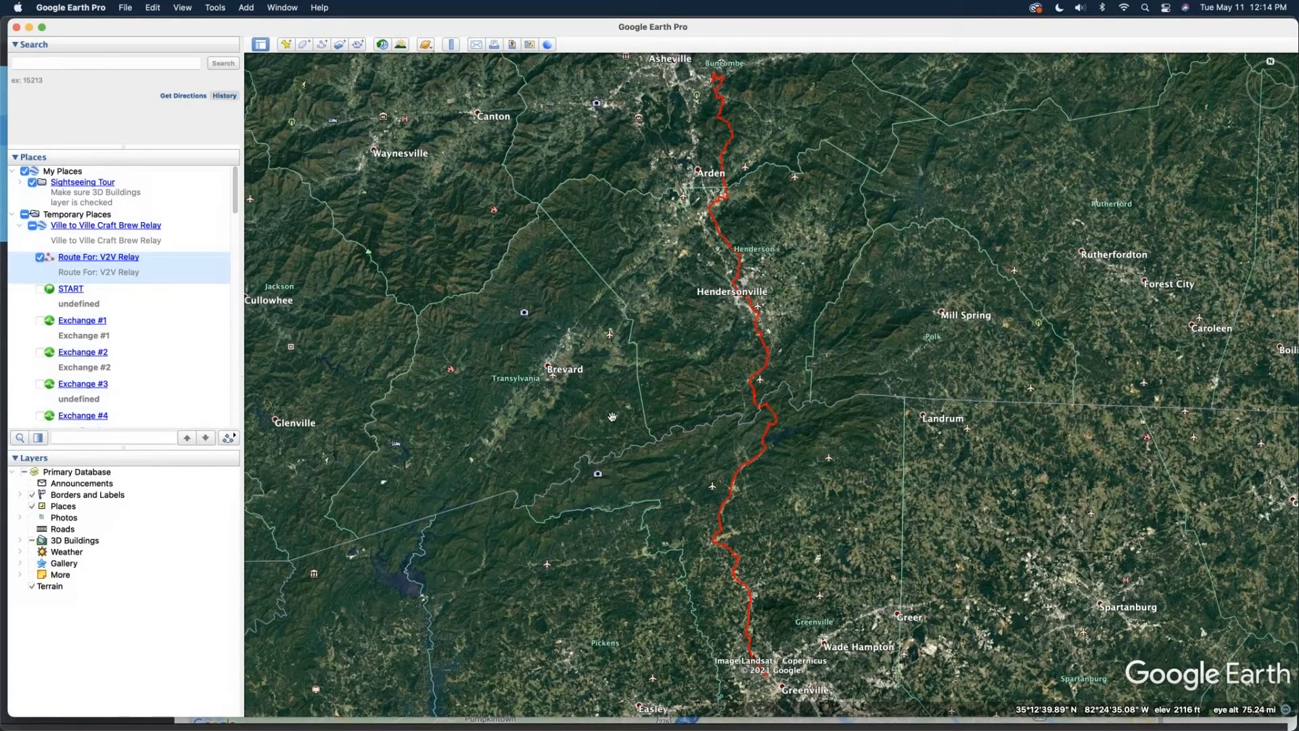
# - Change the line color of the Route For: V2V Relay path to cyan
pyautogui.rightClick(163, 272)
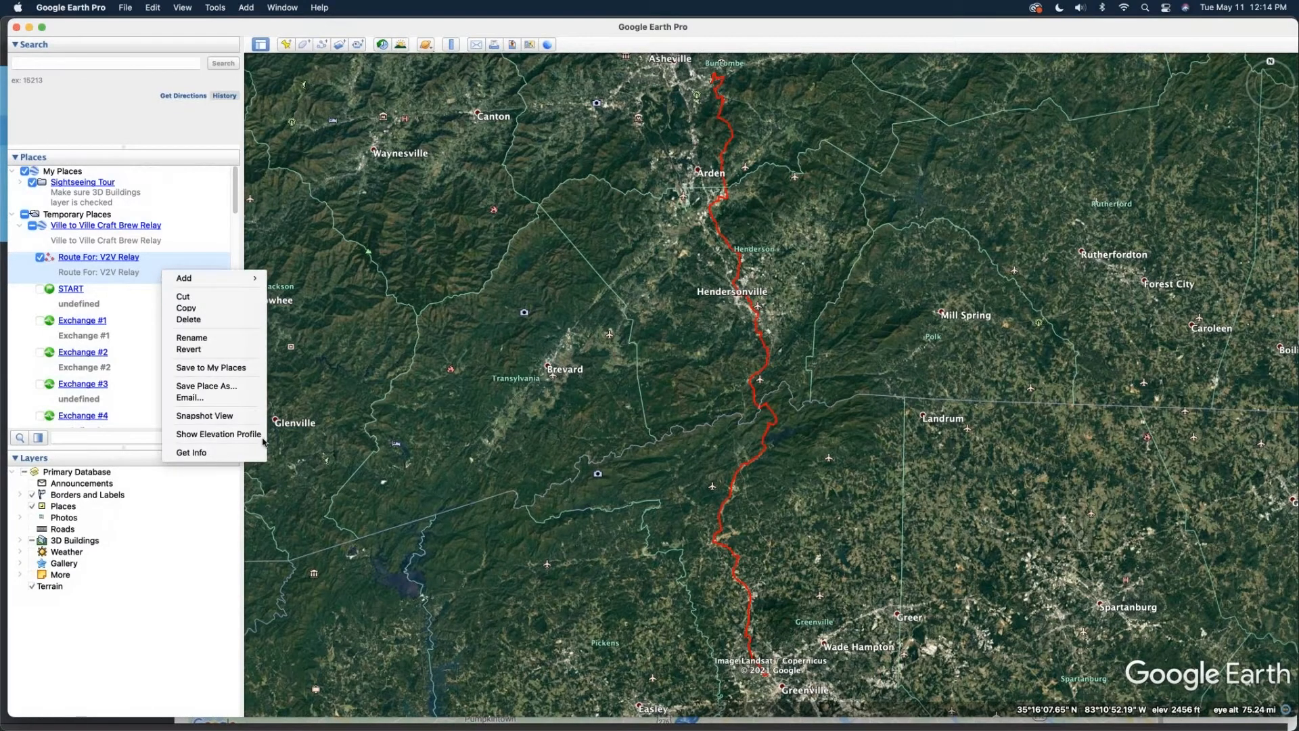
pyautogui.click(218, 452)
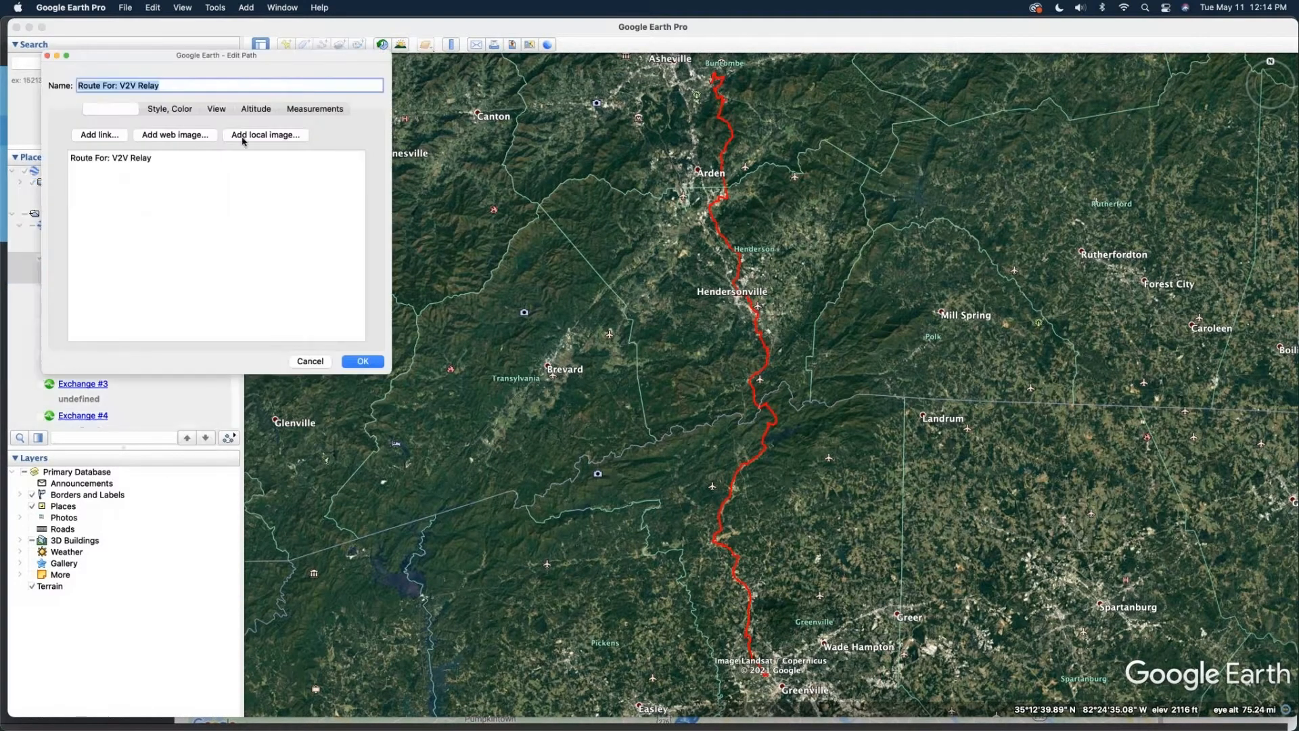
pyautogui.click(178, 110)
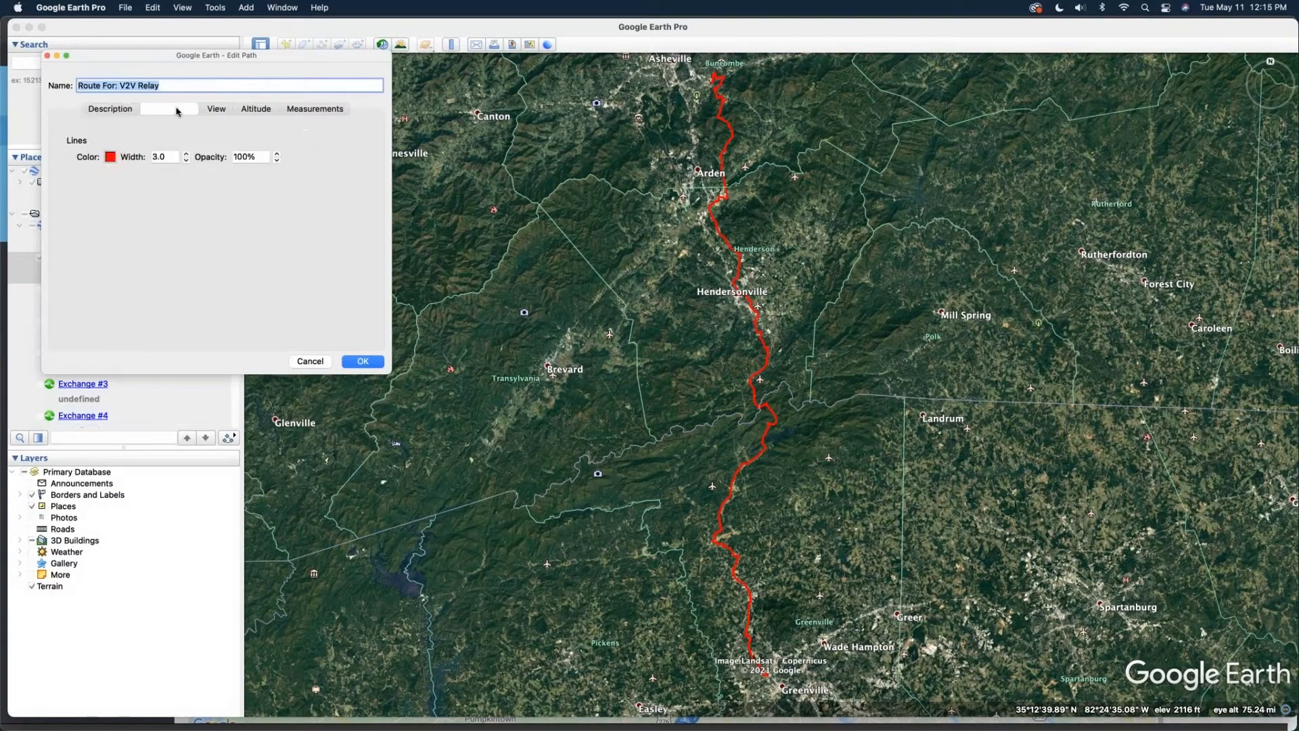
pyautogui.click(111, 157)
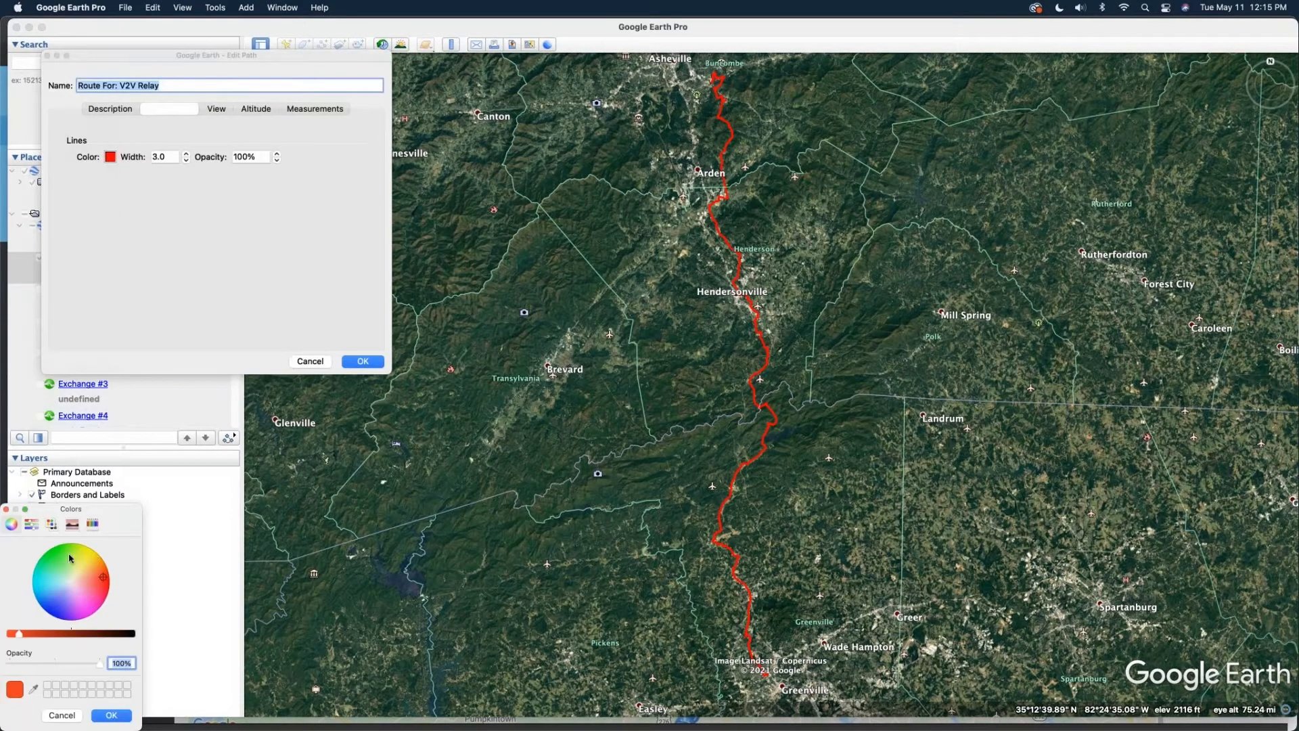
pyautogui.click(37, 583)
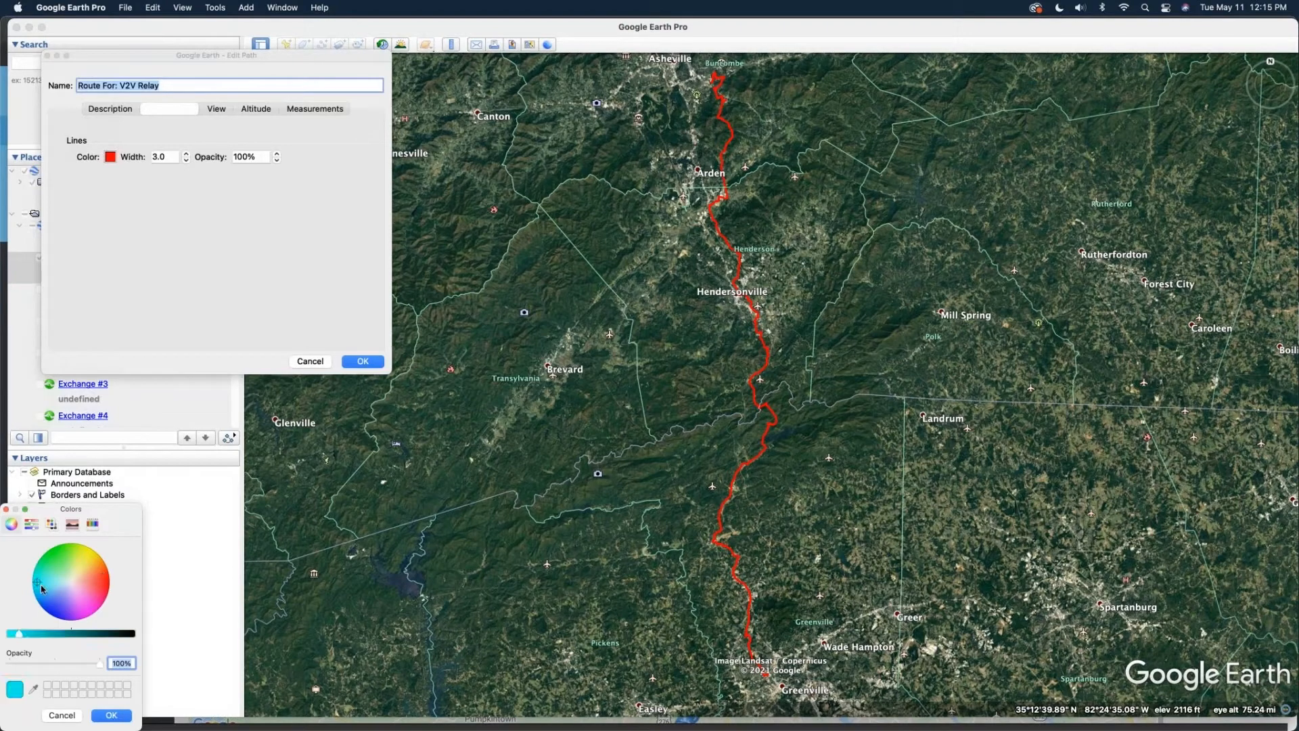
pyautogui.click(106, 716)
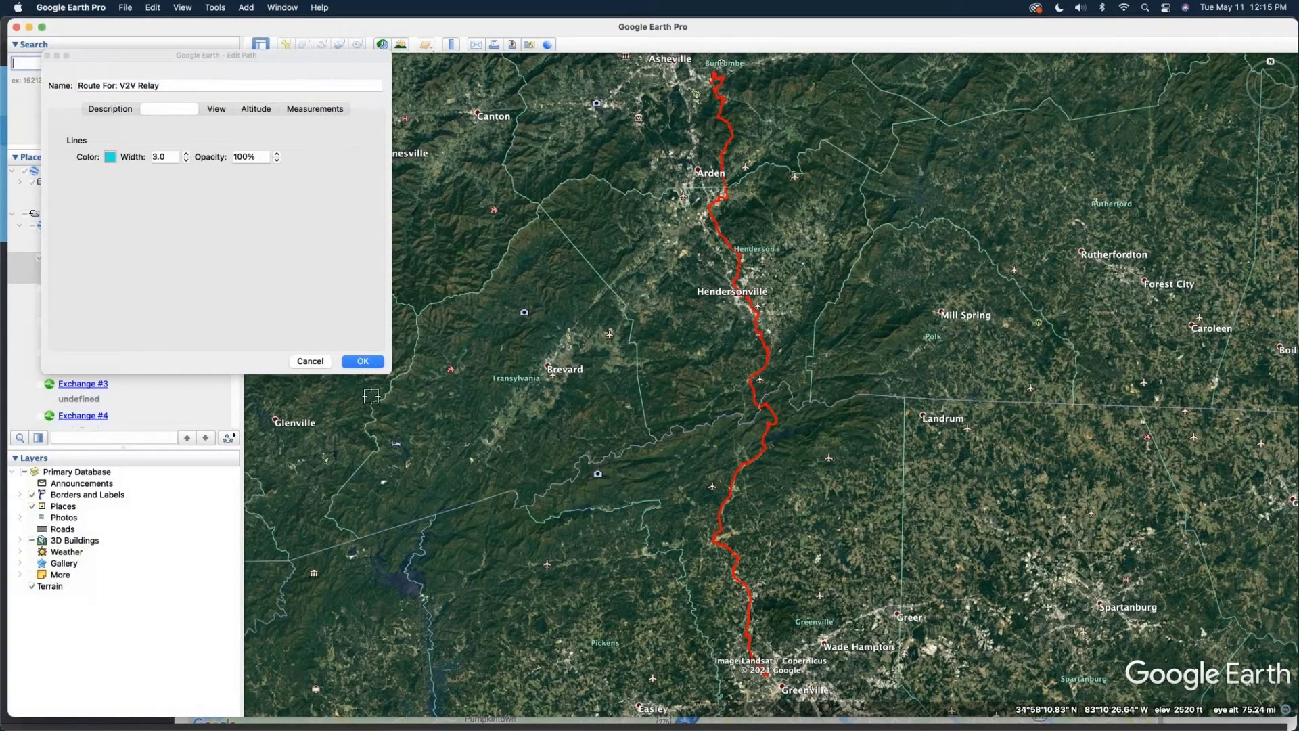
pyautogui.click(376, 365)
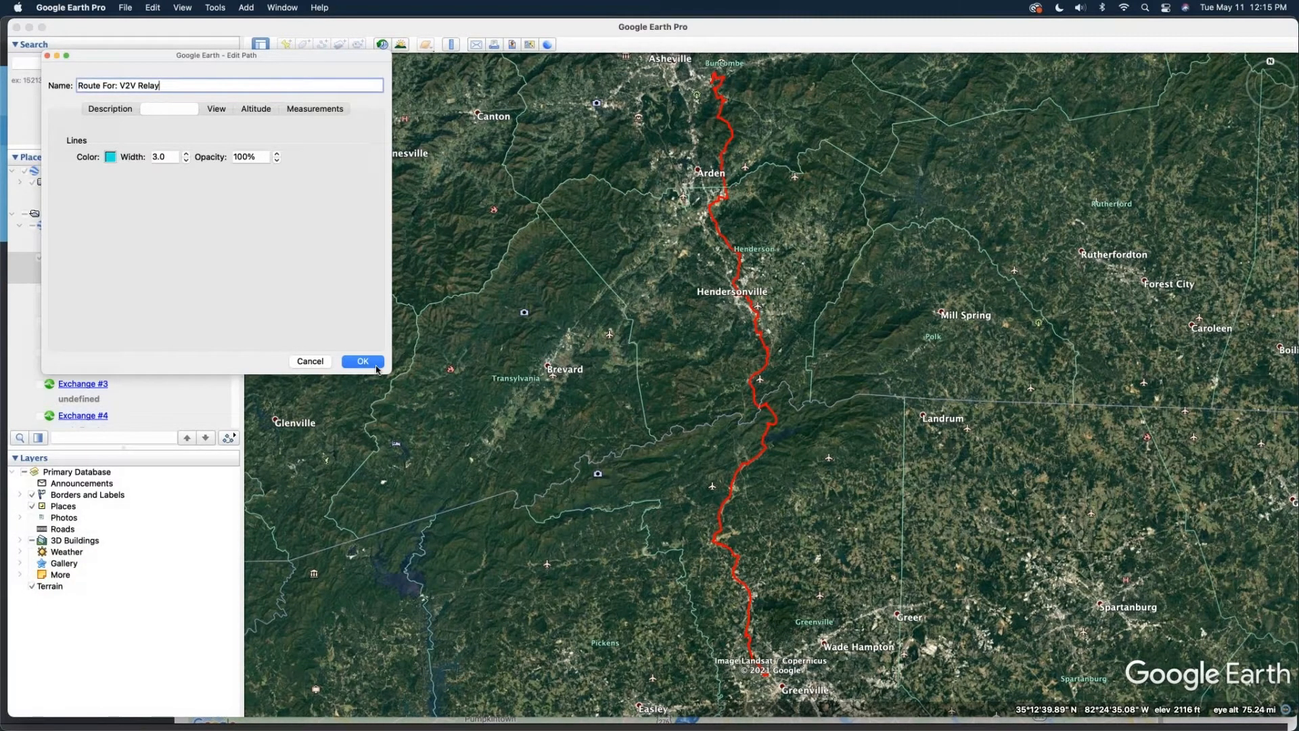
pyautogui.click(377, 368)
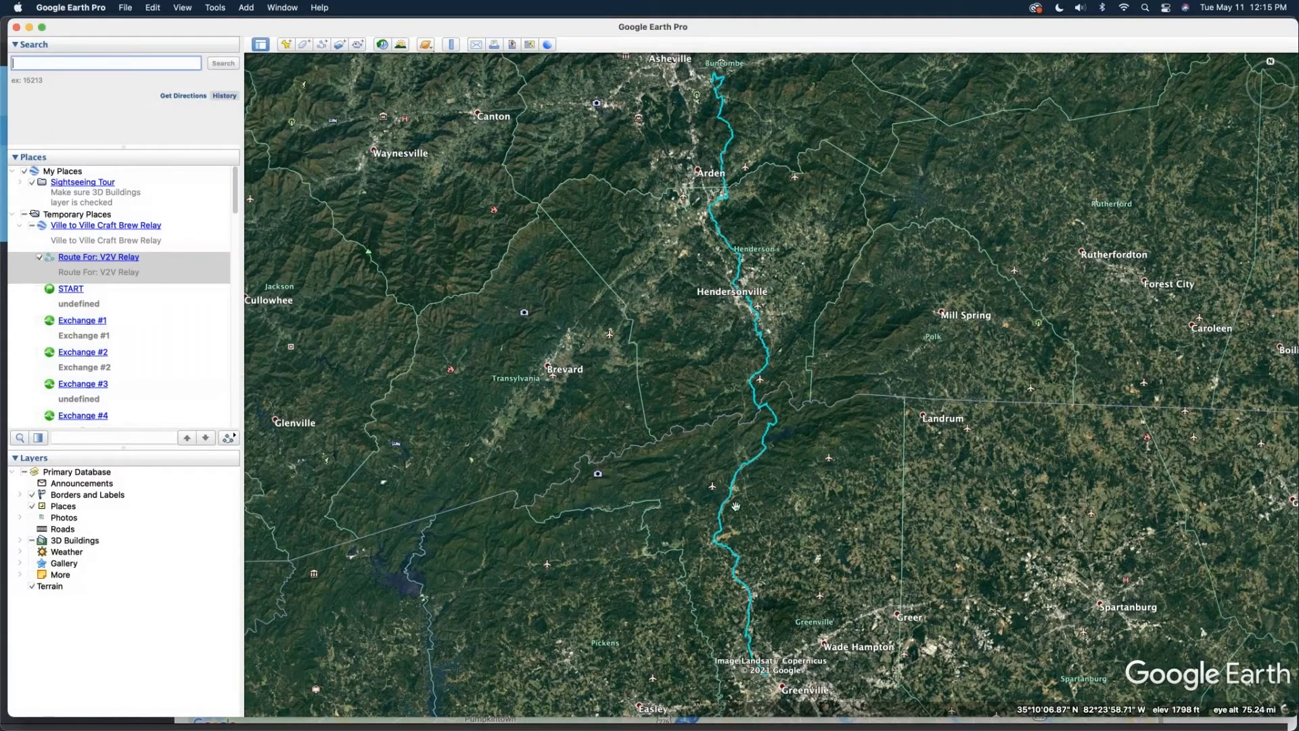
# - Set the Route For: V2V Relay path's line color to red and check its length in miles
pyautogui.rightClick(218, 258)
pyautogui.click(270, 460)
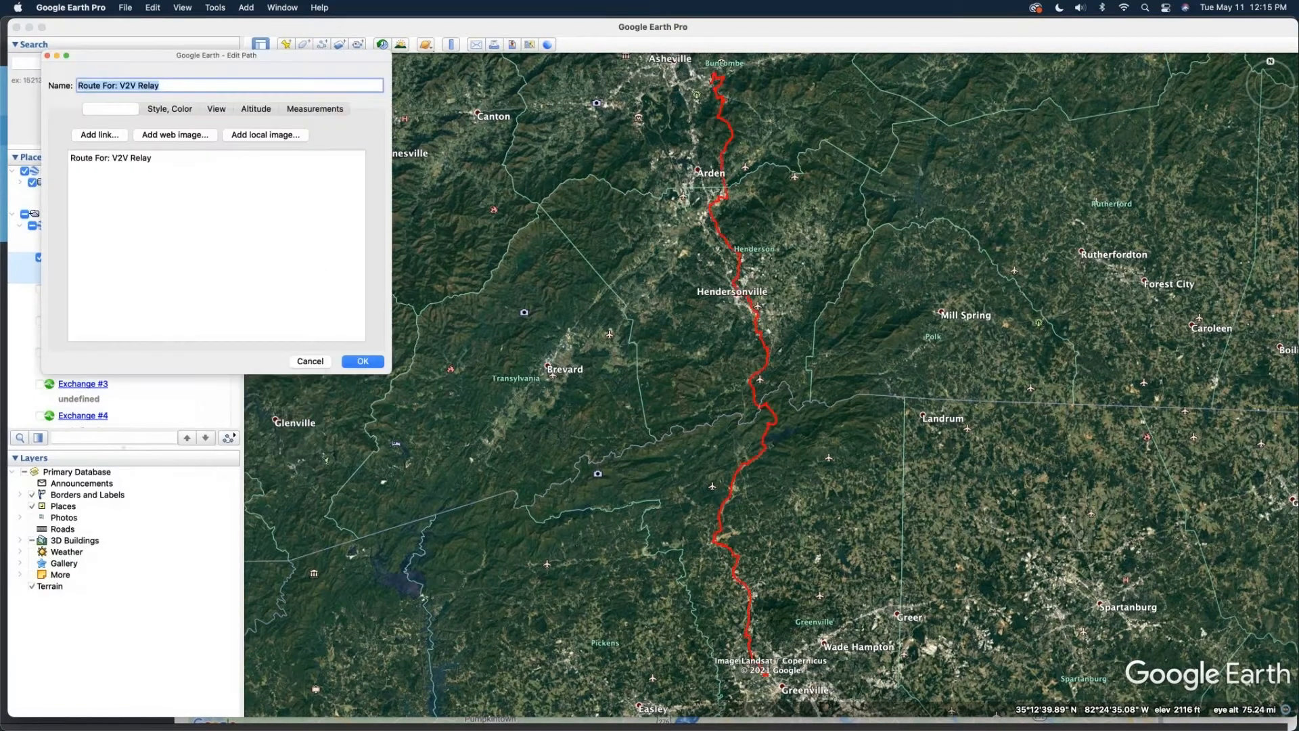
pyautogui.click(169, 111)
pyautogui.click(111, 157)
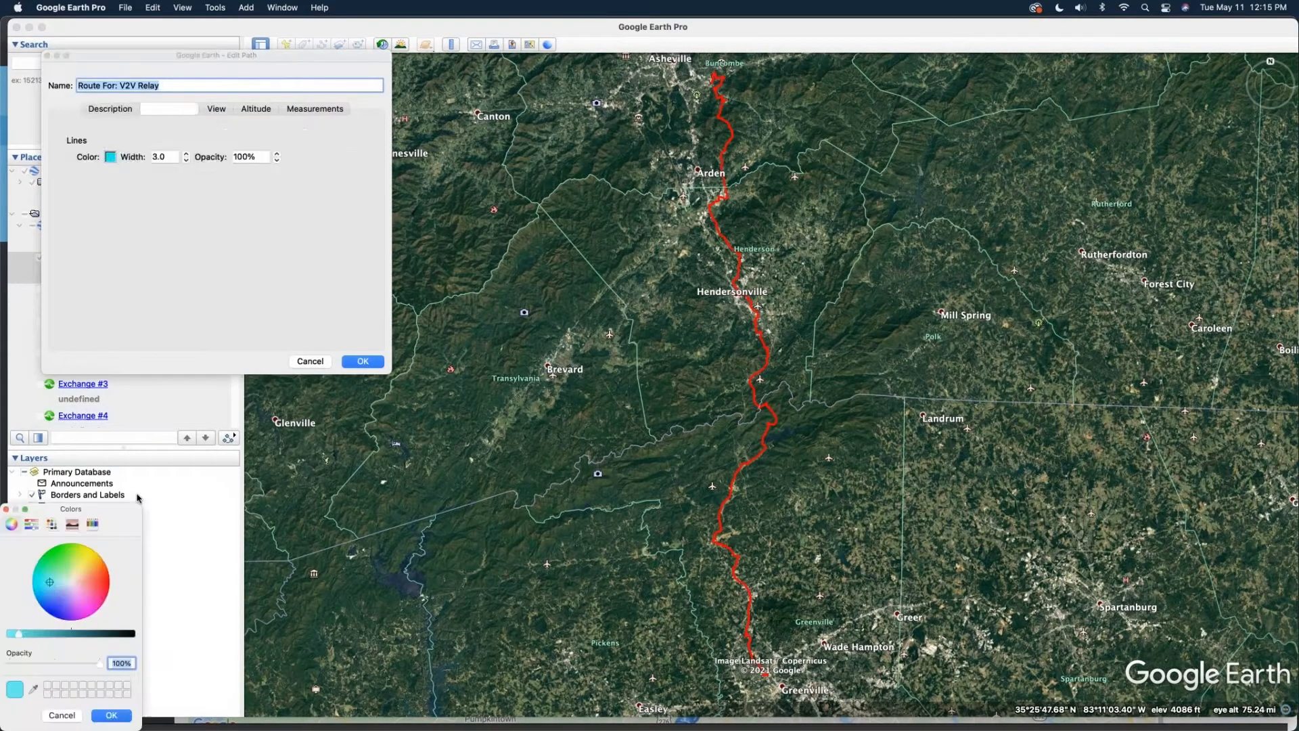
pyautogui.click(97, 573)
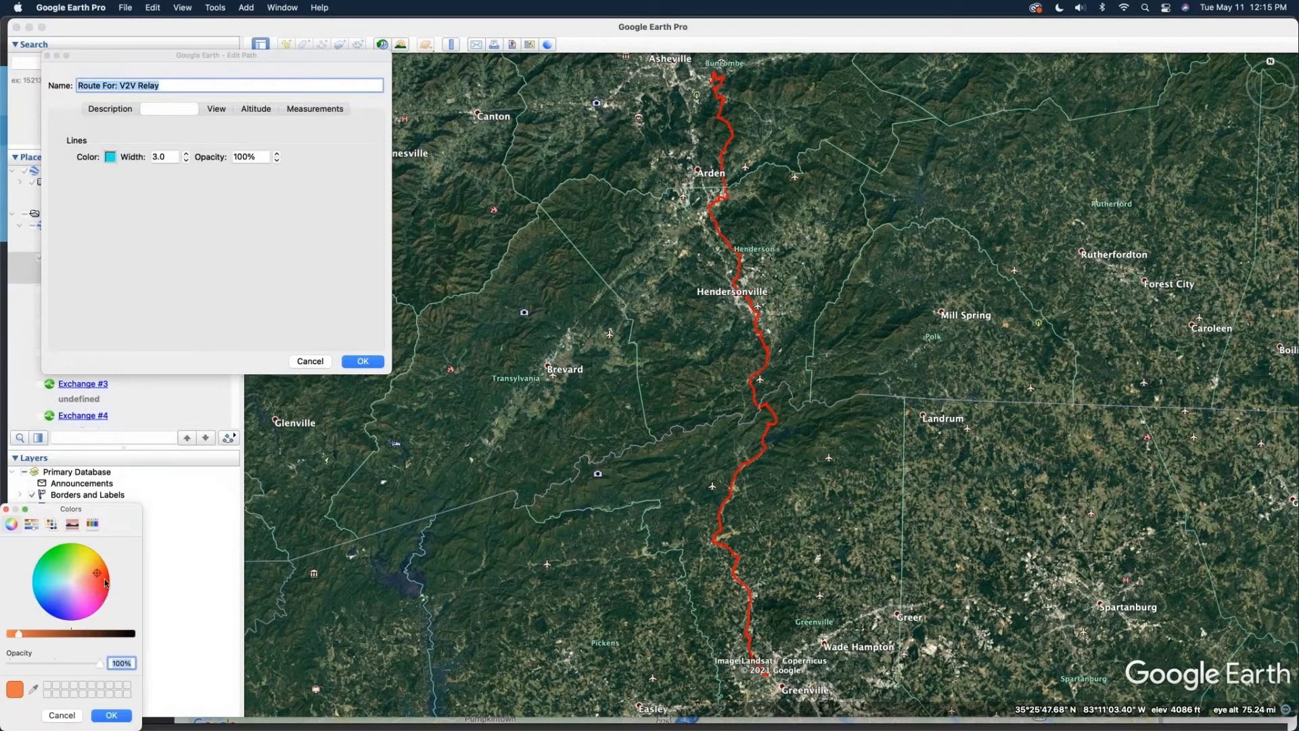
pyautogui.click(105, 580)
pyautogui.click(112, 716)
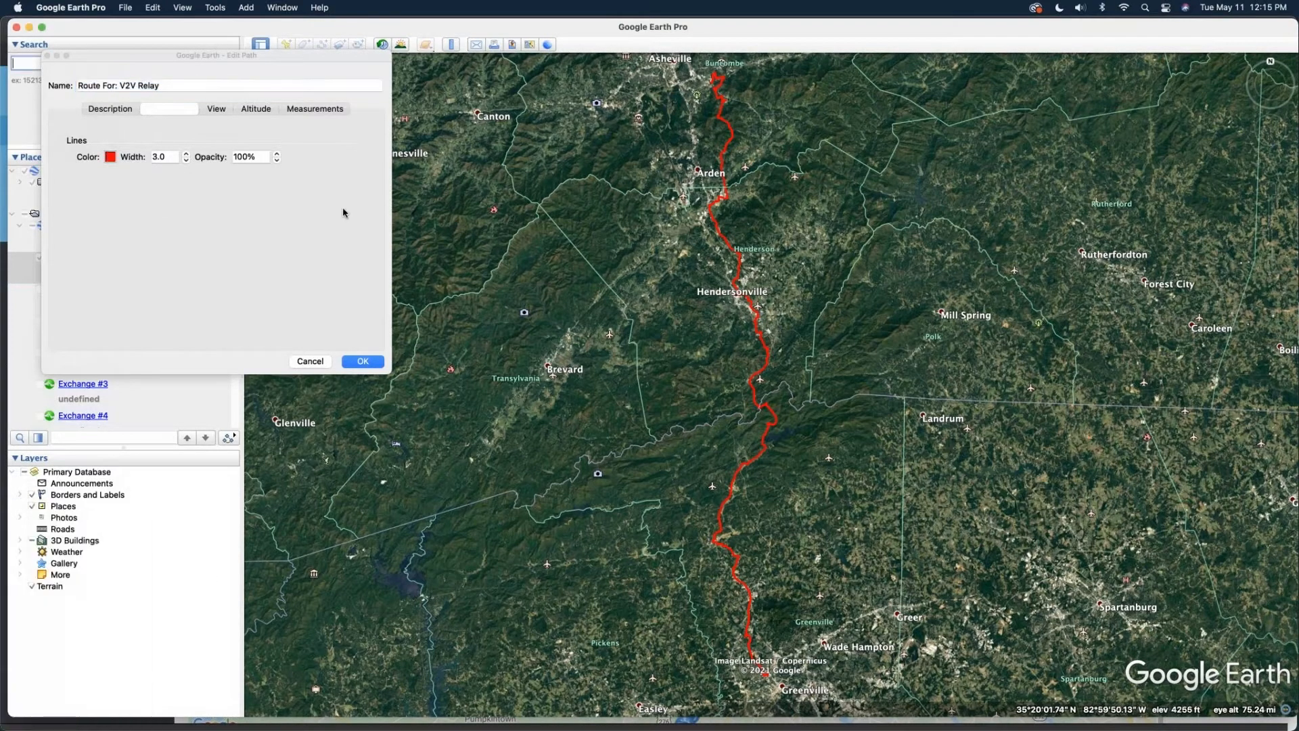
pyautogui.click(304, 110)
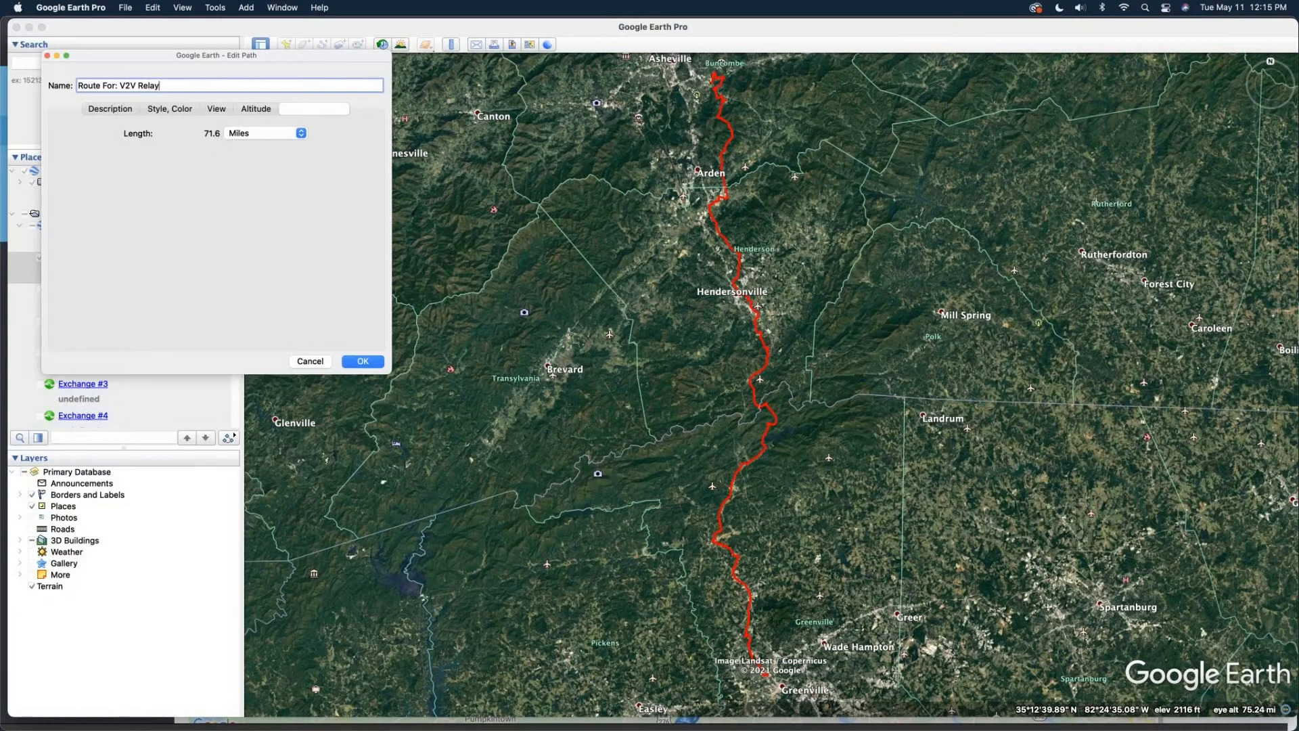
pyautogui.click(347, 368)
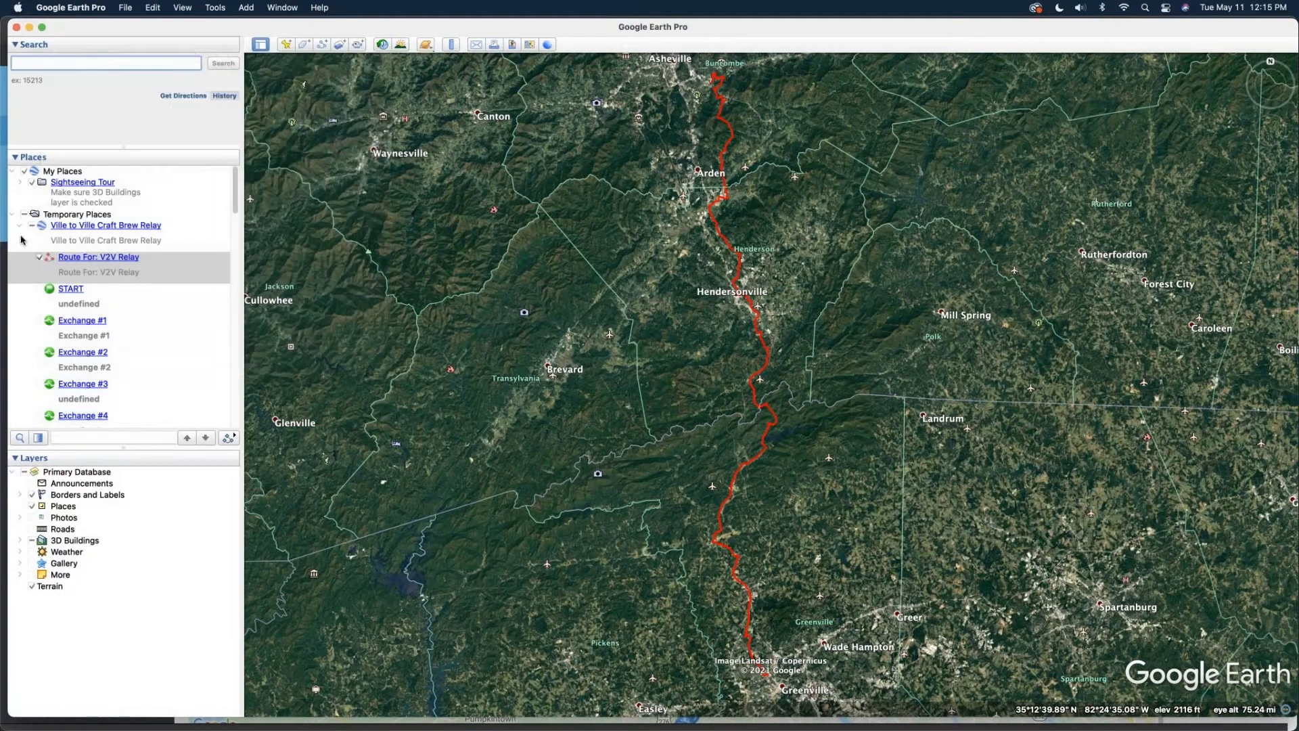
# - Collapse the Ville to Ville Craft Brew Relay entry and show the 2021 V2V CBR - Leg 4 Updated route on the map
pyautogui.click(20, 226)
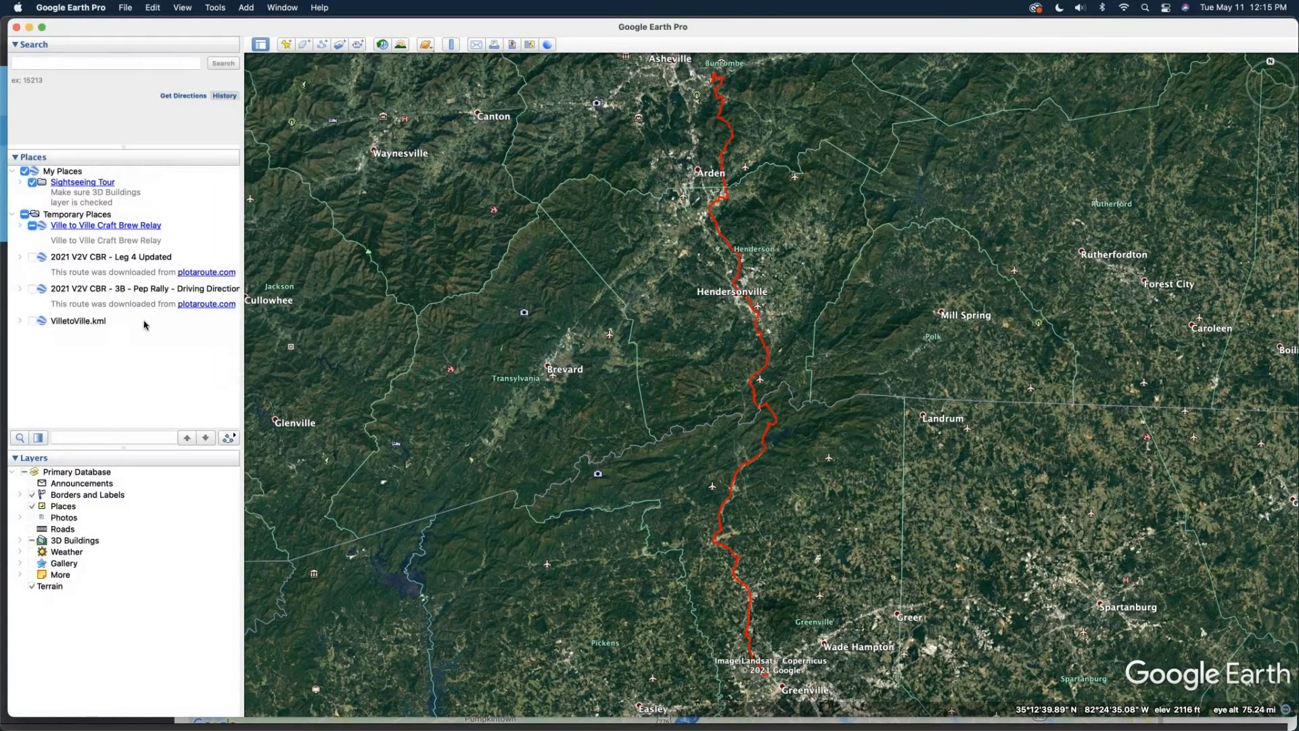
pyautogui.click(19, 257)
pyautogui.click(40, 289)
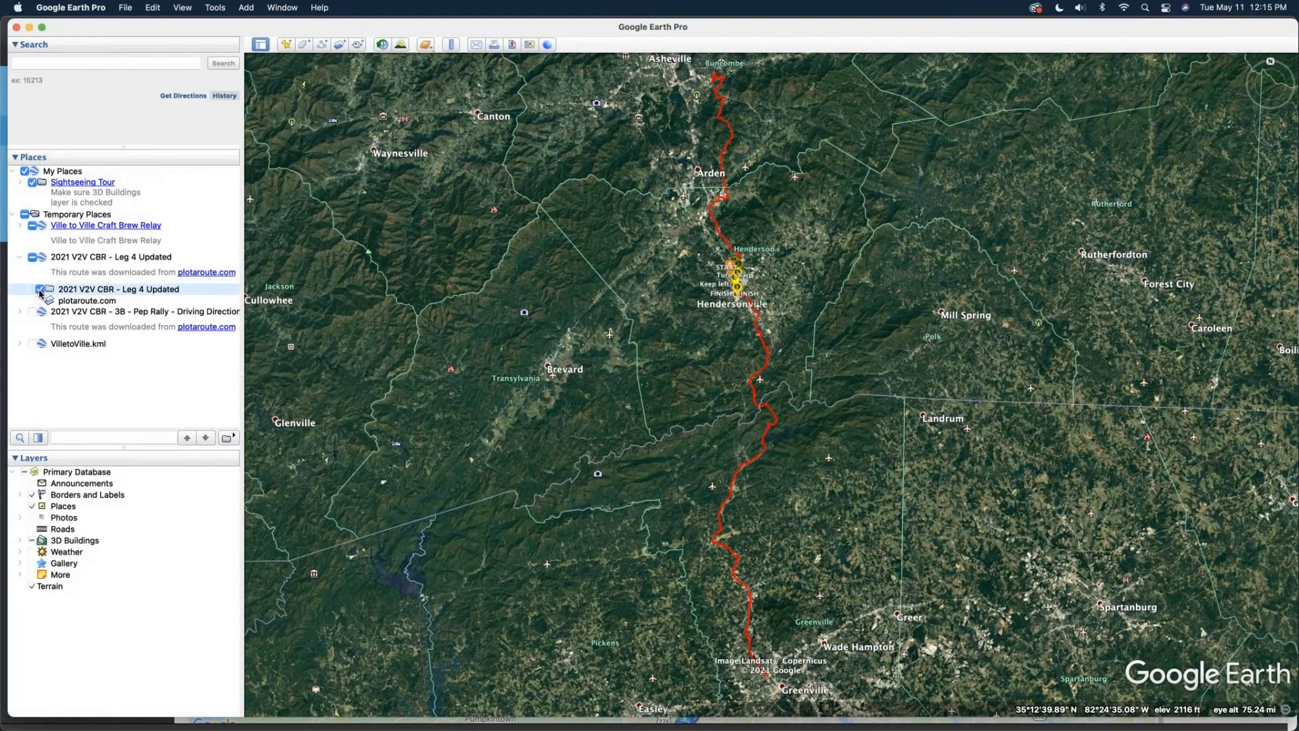
pyautogui.click(19, 258)
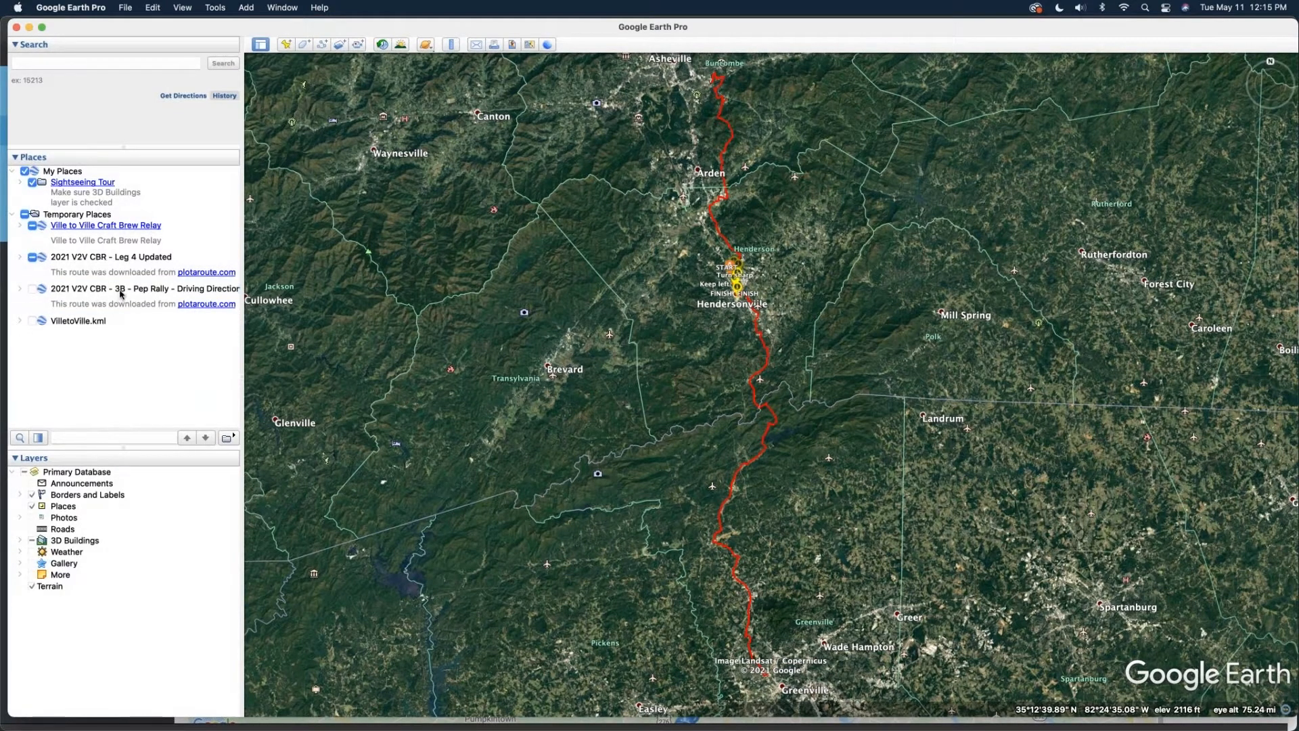
# - Show the 2021 V2V CBR - 3B - Pep Rally route with its driving directions folder and plotaroute.com overlay on the map
pyautogui.click(33, 290)
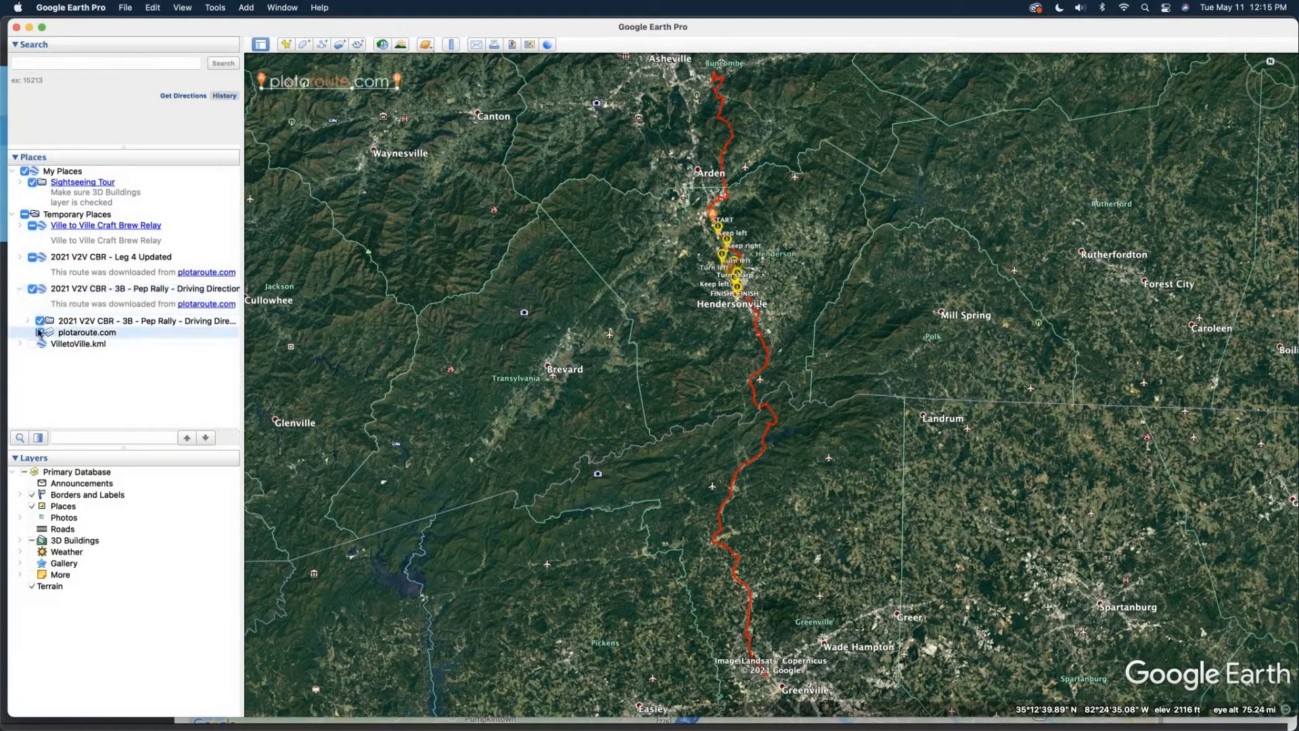
pyautogui.click(40, 332)
pyautogui.click(40, 321)
pyautogui.click(40, 332)
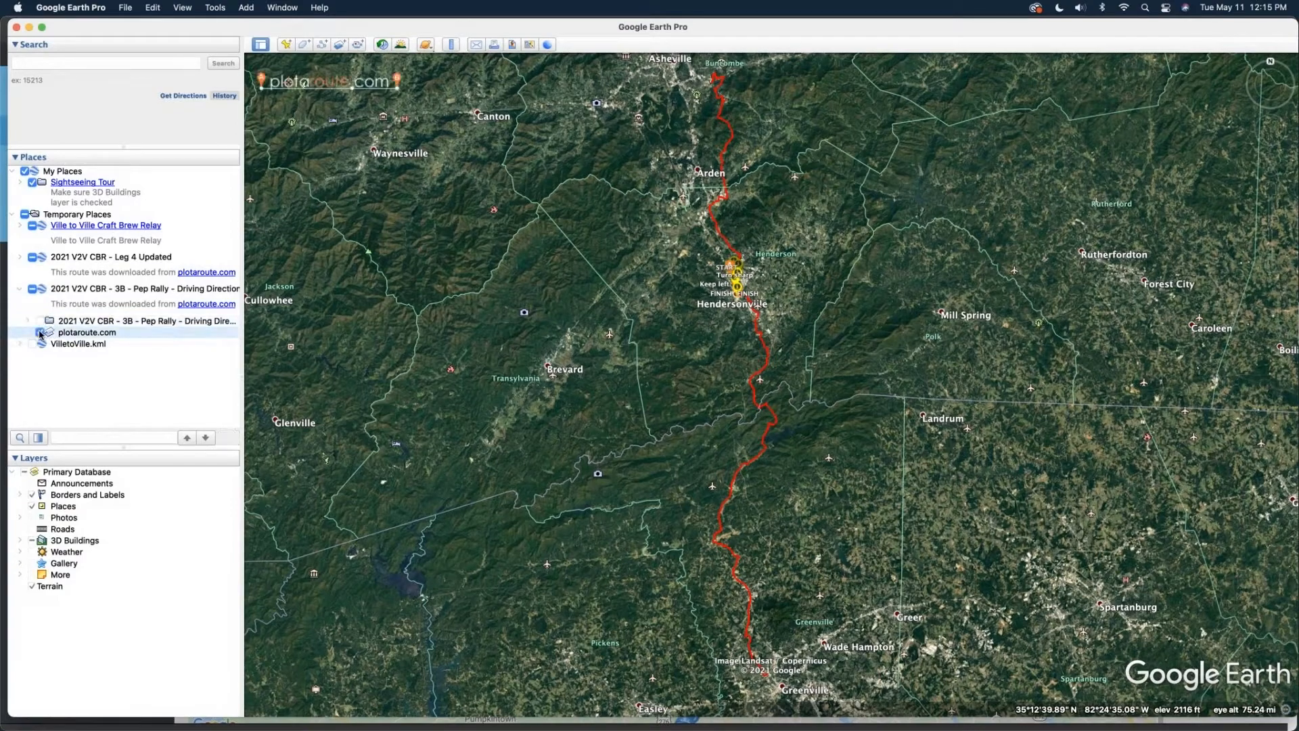
pyautogui.scroll(10, 737, 279)
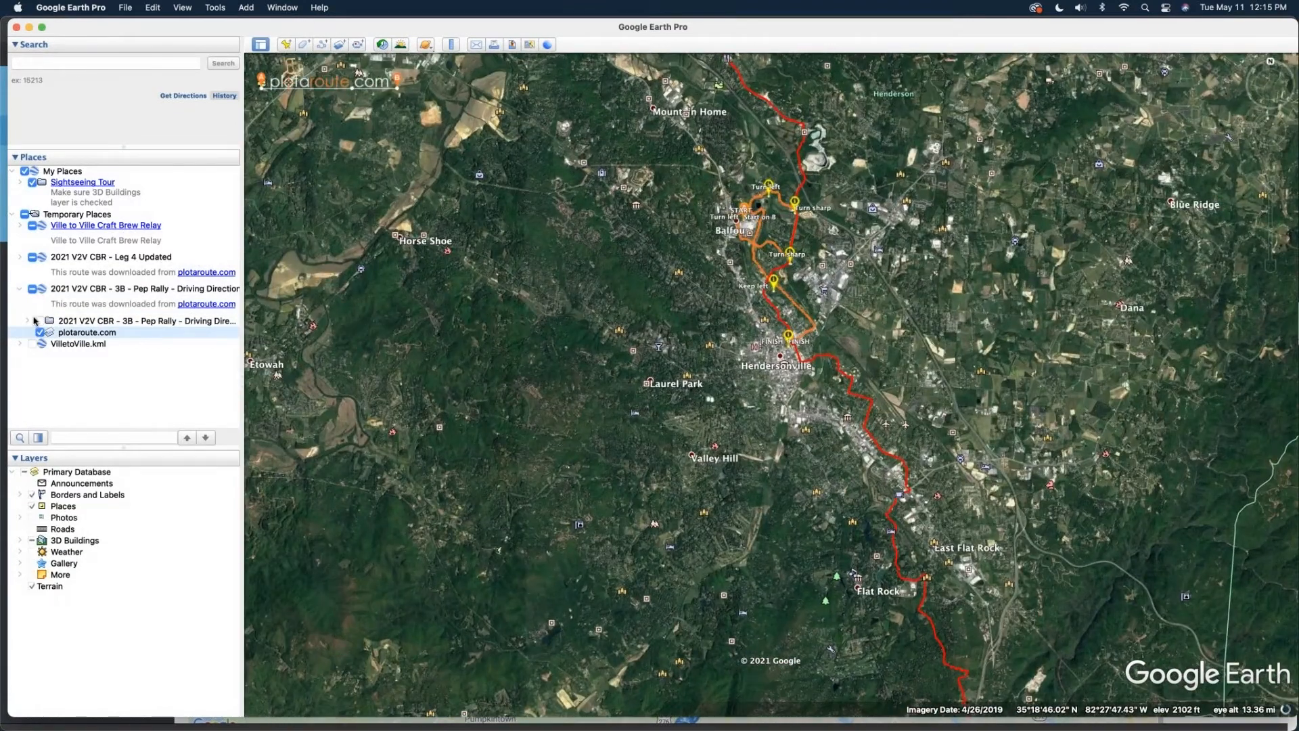
pyautogui.click(39, 322)
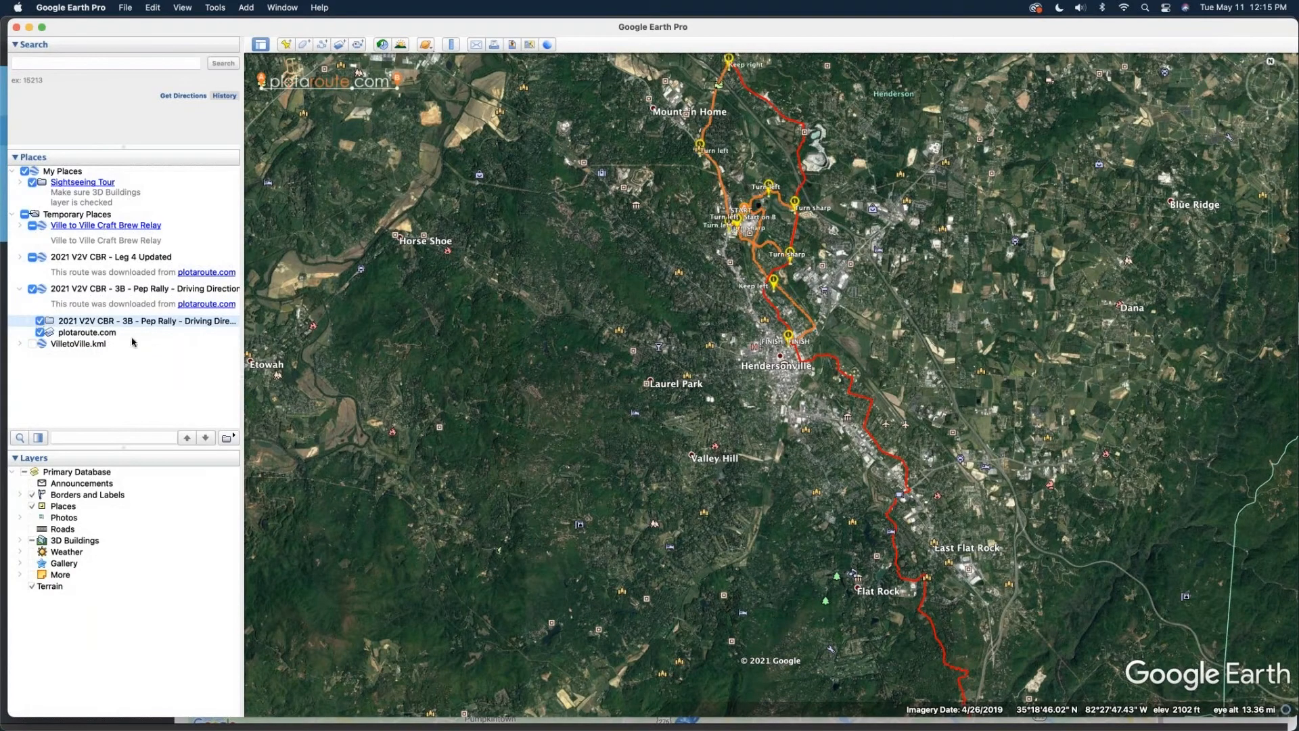
# - Hide every item in the 3B - Pep Rally driving directions folder except its Fly-Over Tour path
pyautogui.click(35, 322)
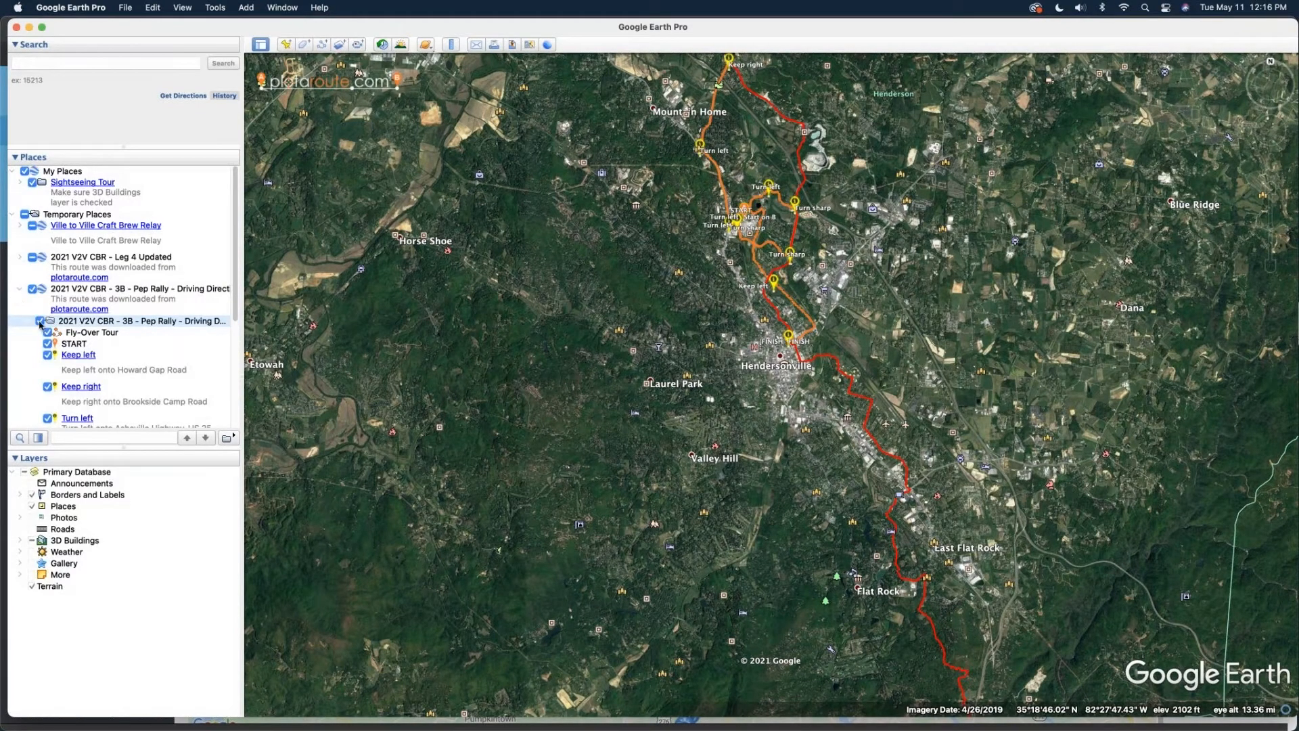
pyautogui.click(39, 322)
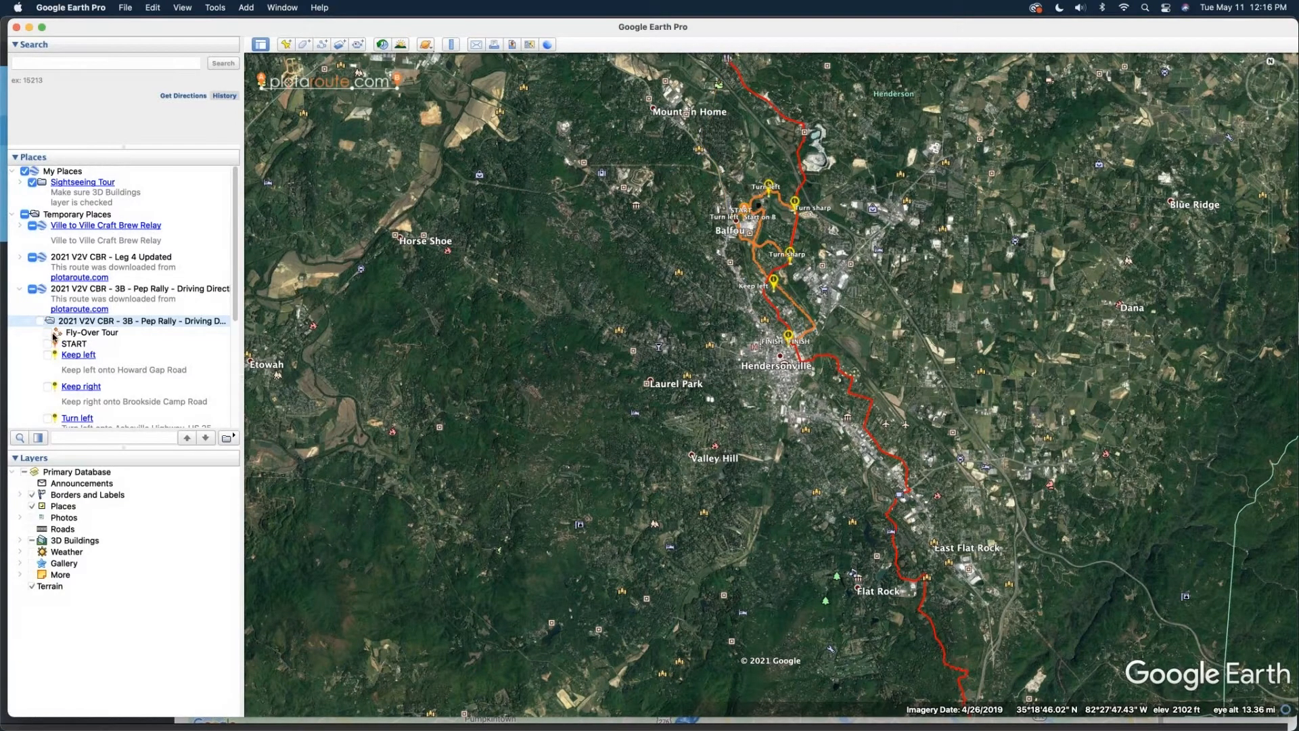
pyautogui.click(48, 335)
pyautogui.click(48, 333)
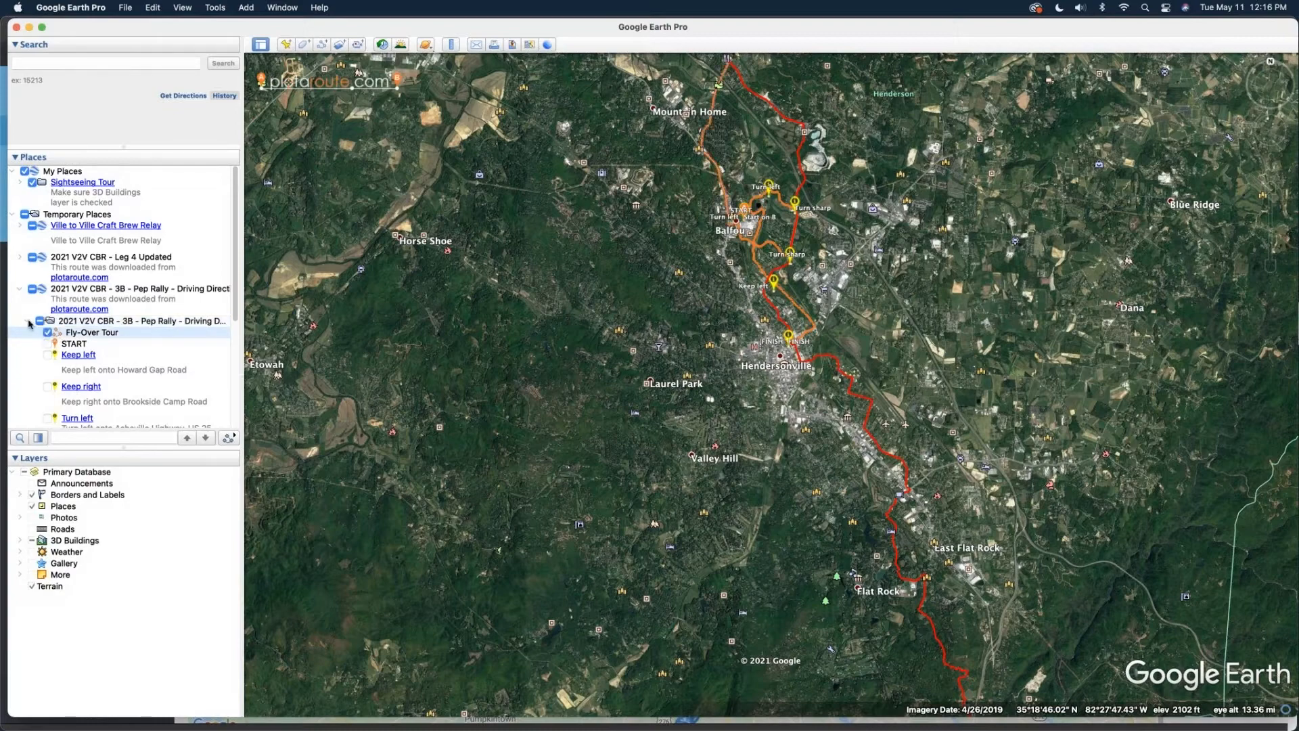
pyautogui.click(27, 321)
# - Hide every item of the 2021 V2V CBR - Leg 4 Updated route except its Fly-Over Tour path
pyautogui.click(20, 290)
pyautogui.click(19, 258)
pyautogui.click(37, 289)
pyautogui.click(28, 289)
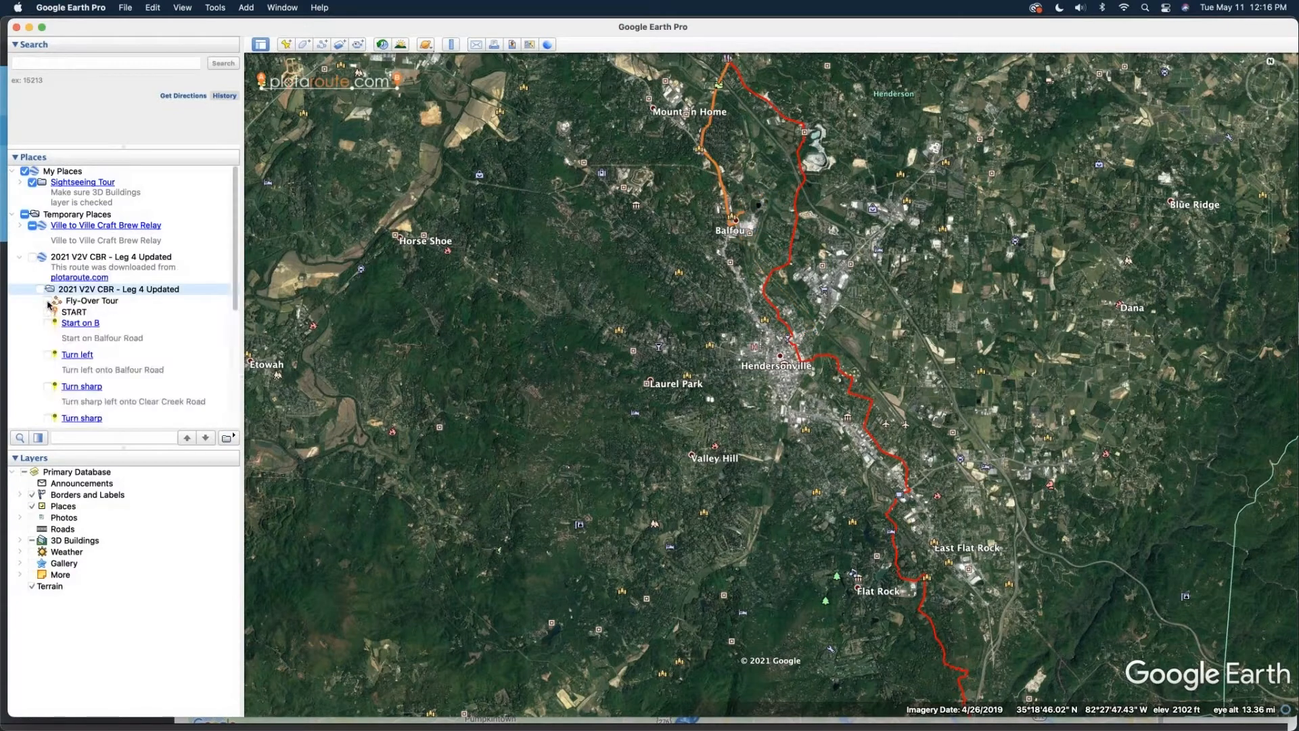
pyautogui.click(47, 301)
pyautogui.click(28, 290)
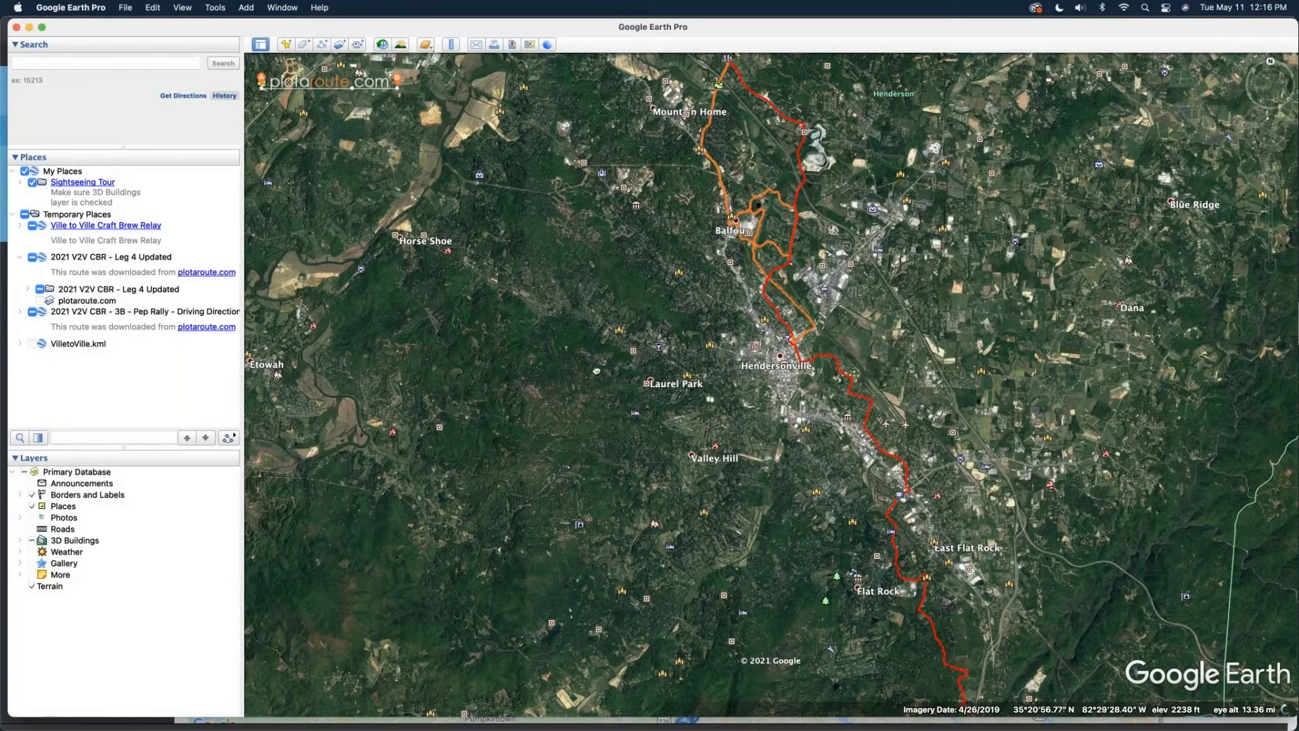
# - Open the properties of the Route For: V2V Relay path inside Ville to Ville Craft Brew Relay for editing
pyautogui.moveTo(656, 224); pyautogui.dragTo(701, 346)
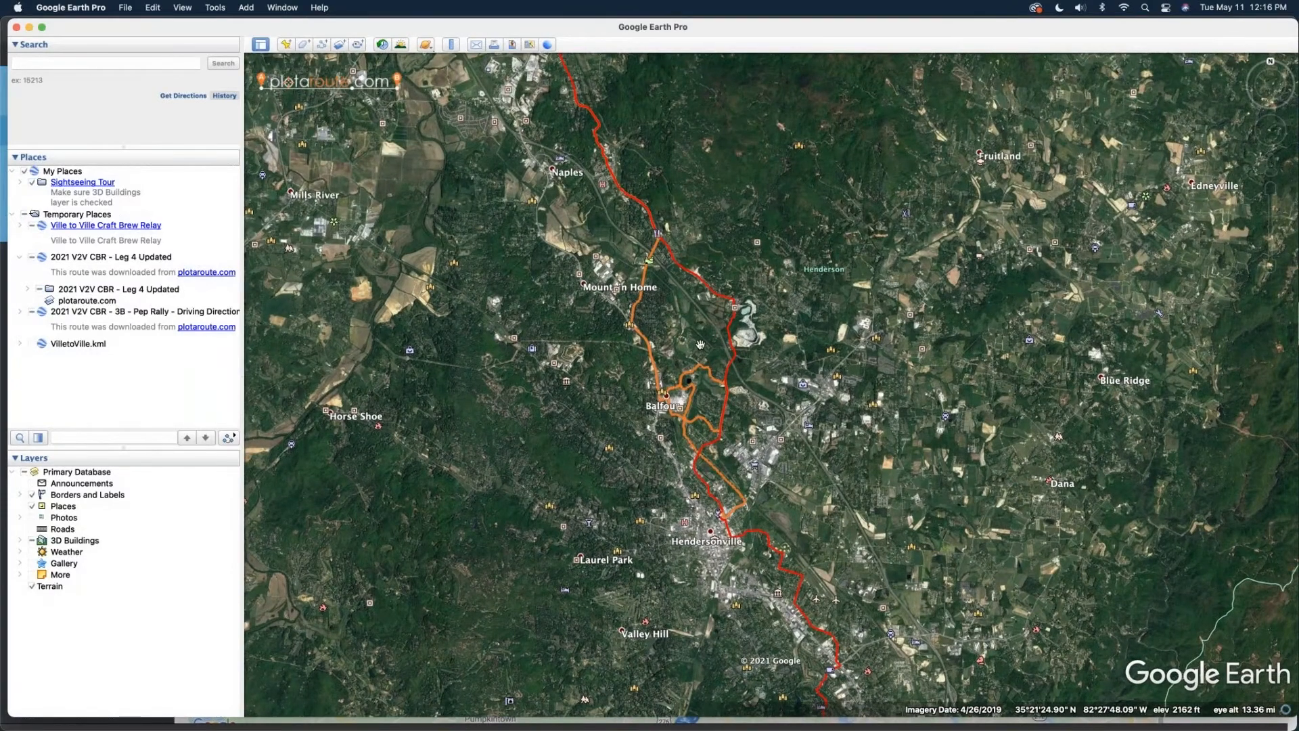
pyautogui.scroll(2, 701, 346)
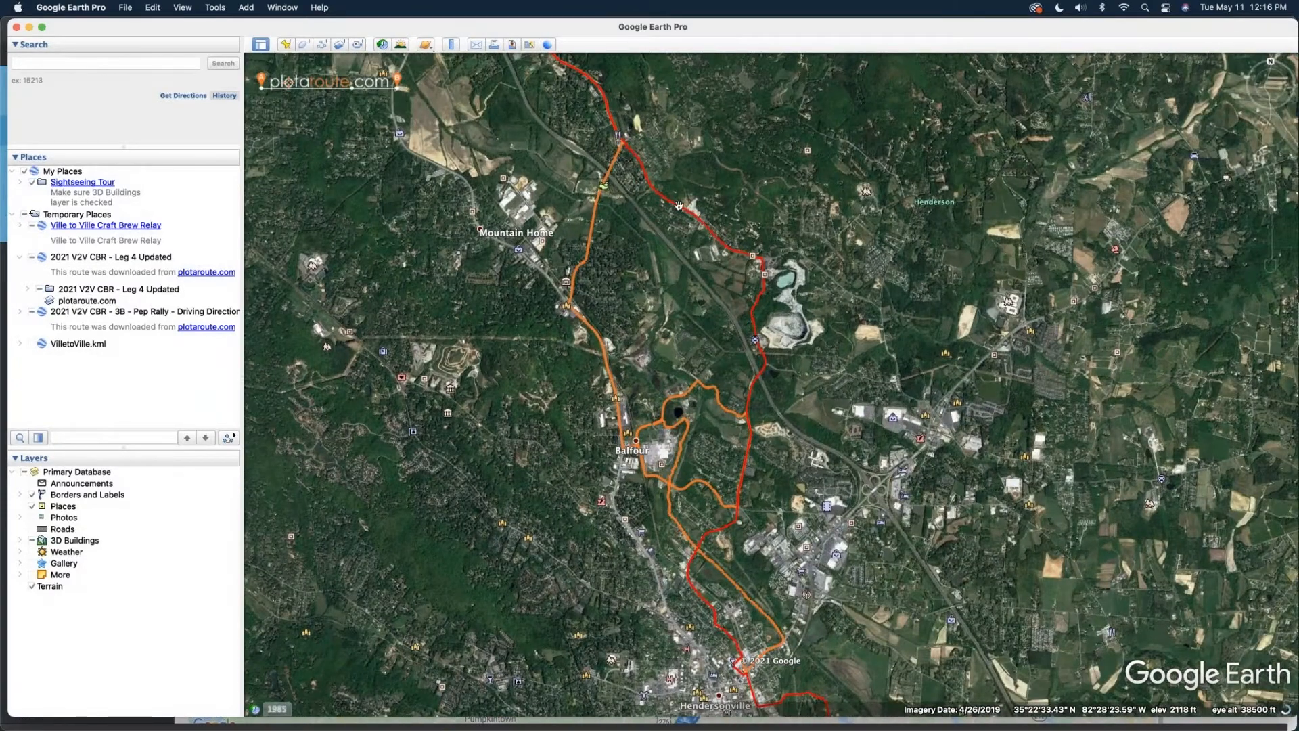
pyautogui.moveTo(604, 175); pyautogui.dragTo(668, 265)
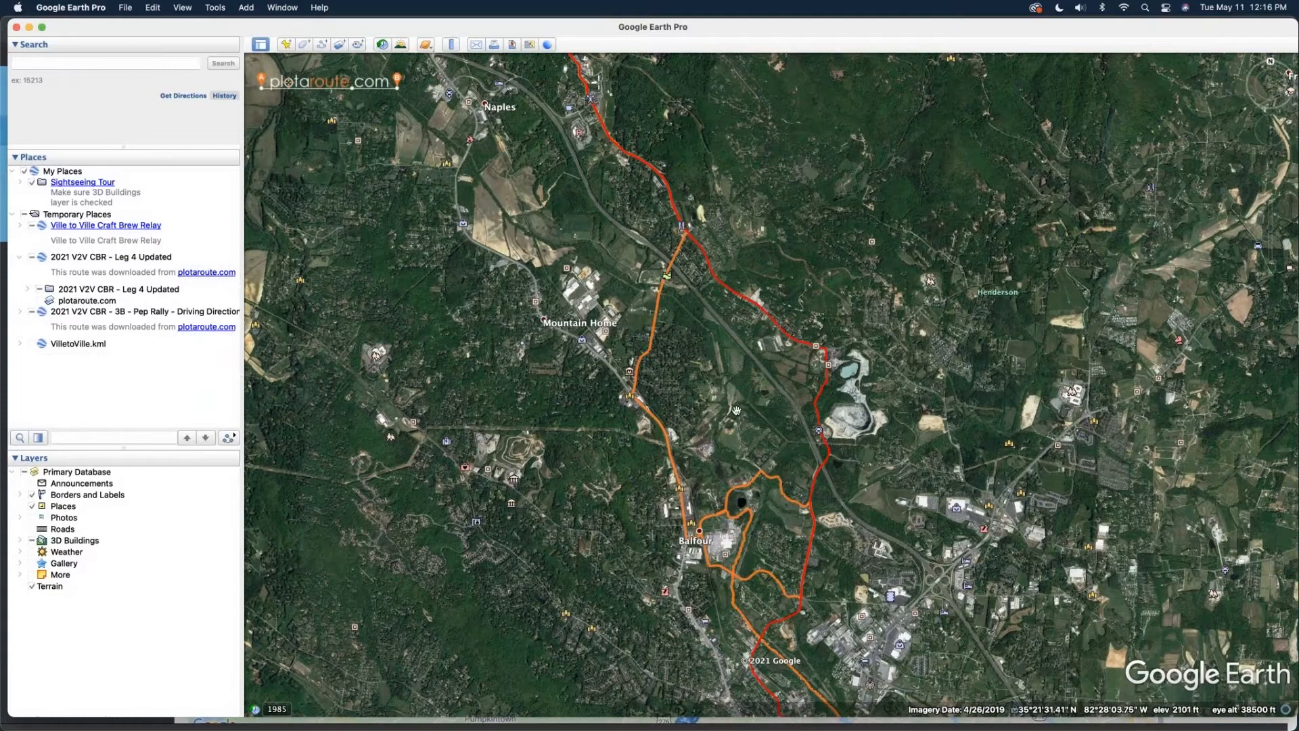
pyautogui.moveTo(701, 363); pyautogui.dragTo(664, 313)
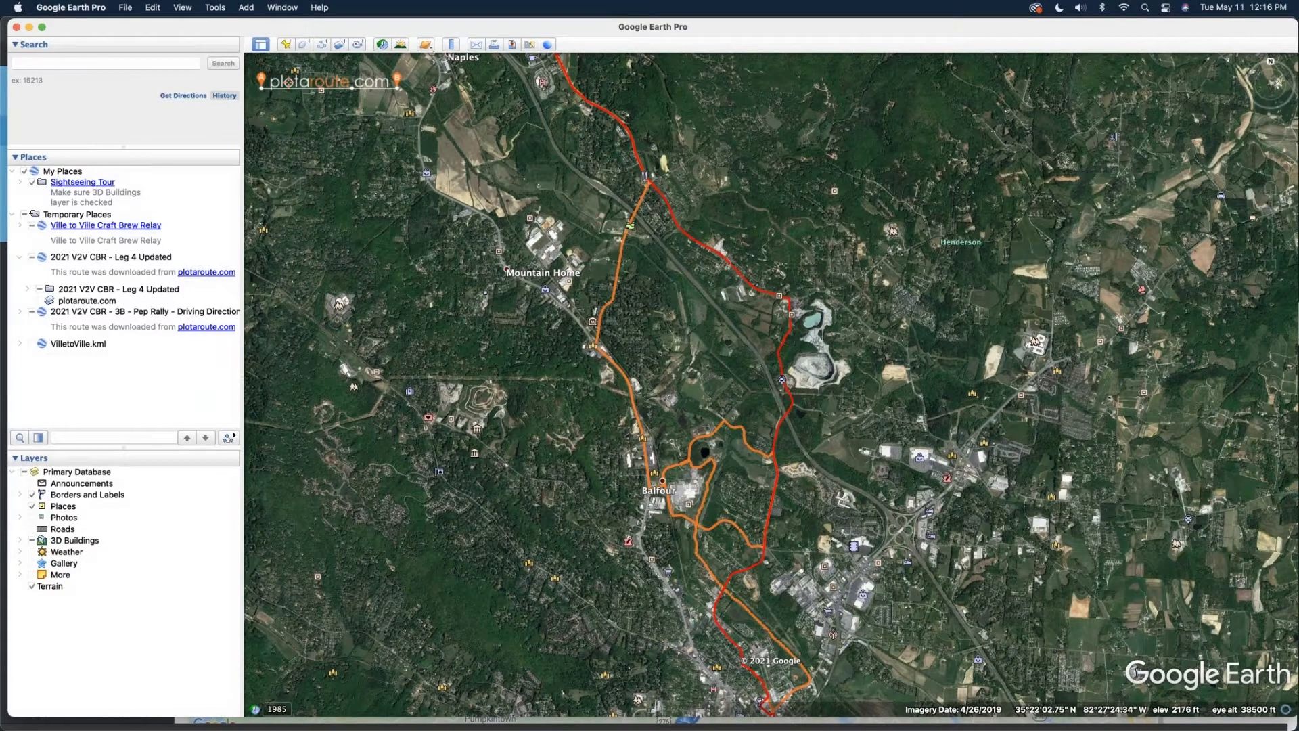
pyautogui.moveTo(713, 331); pyautogui.dragTo(700, 359)
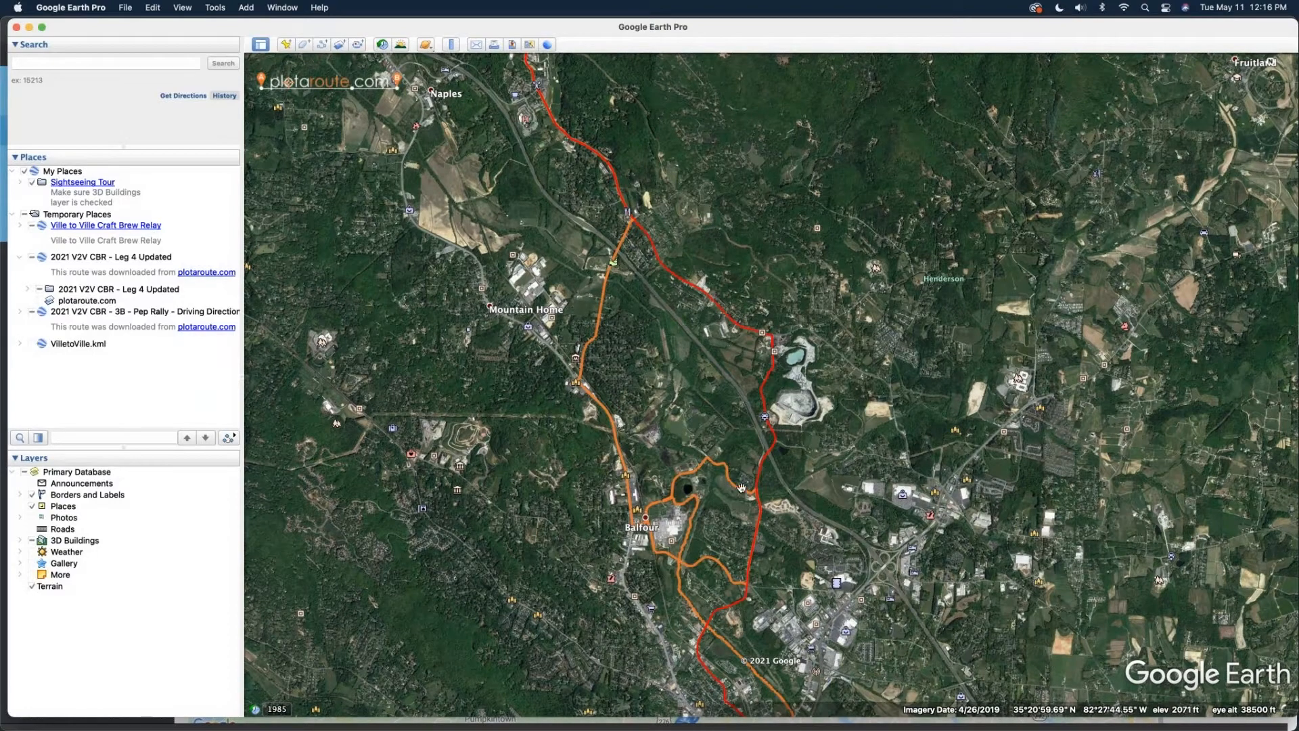
pyautogui.rightClick(182, 244)
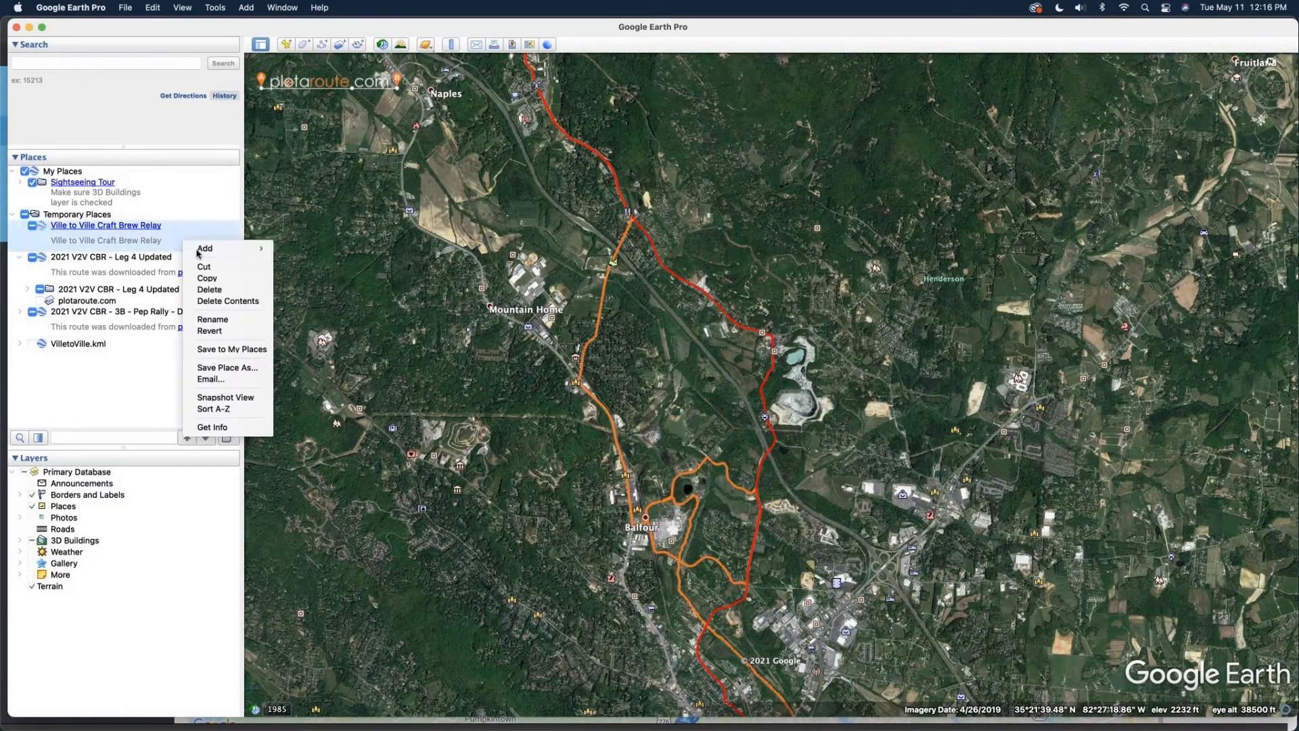
pyautogui.click(20, 230)
pyautogui.click(19, 229)
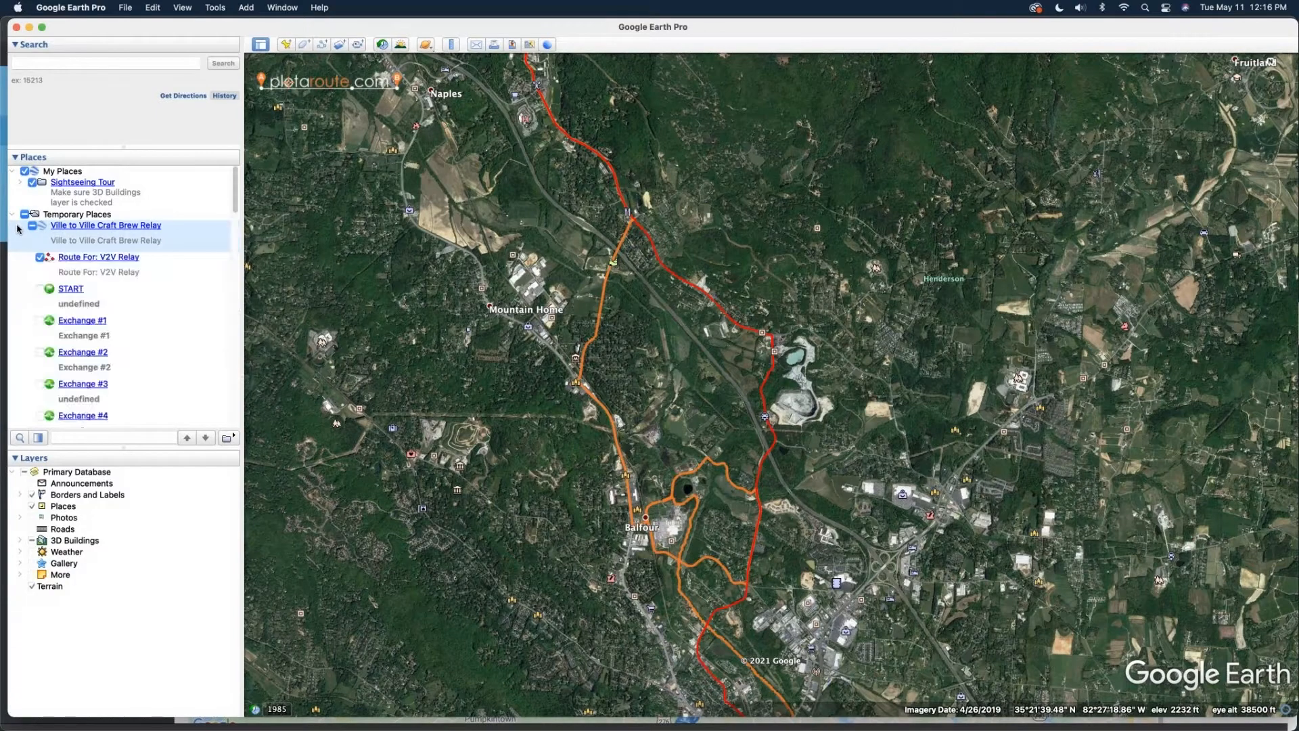
pyautogui.click(132, 272)
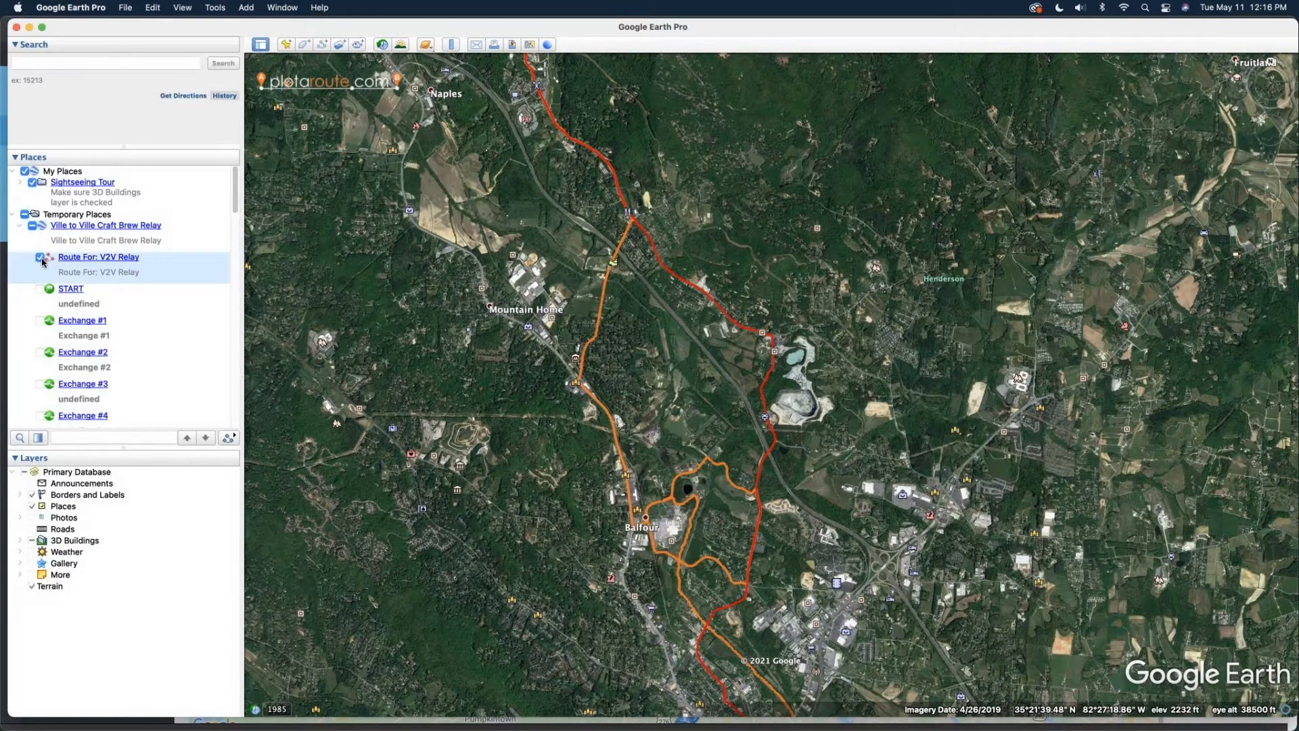
pyautogui.rightClick(146, 274)
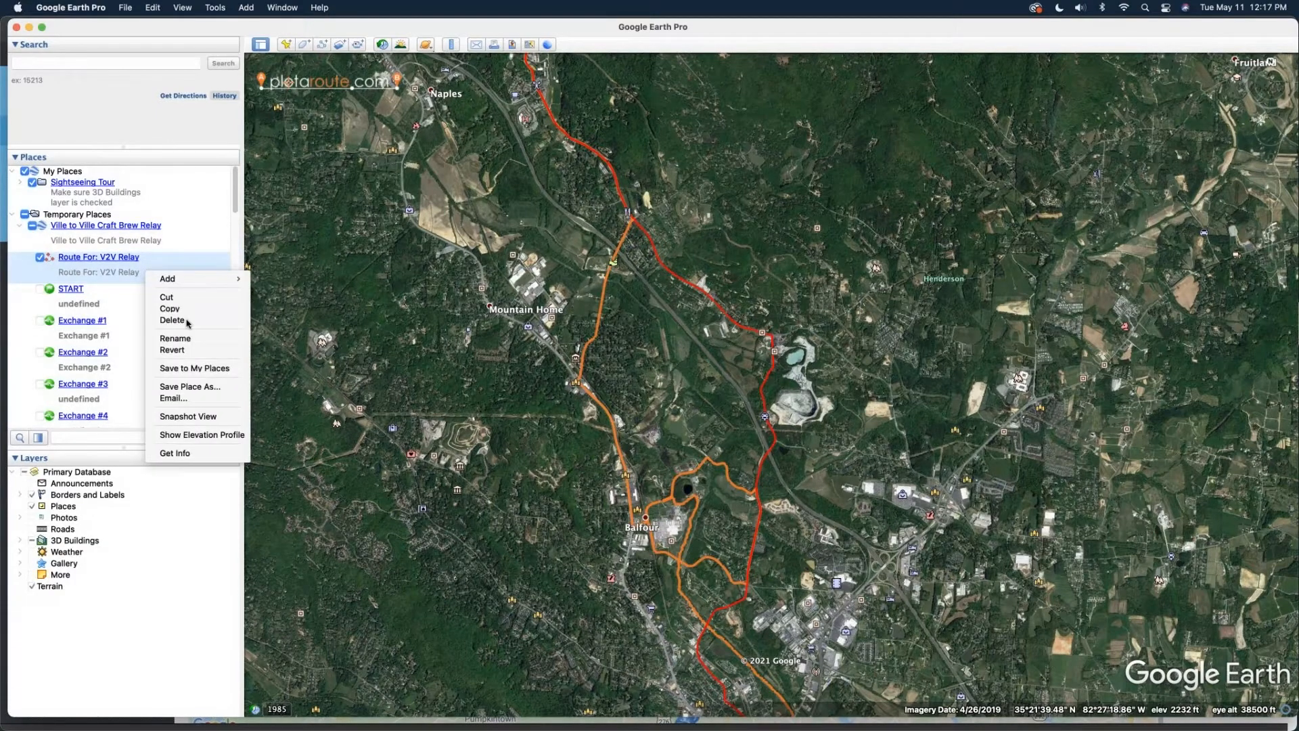
pyautogui.click(192, 453)
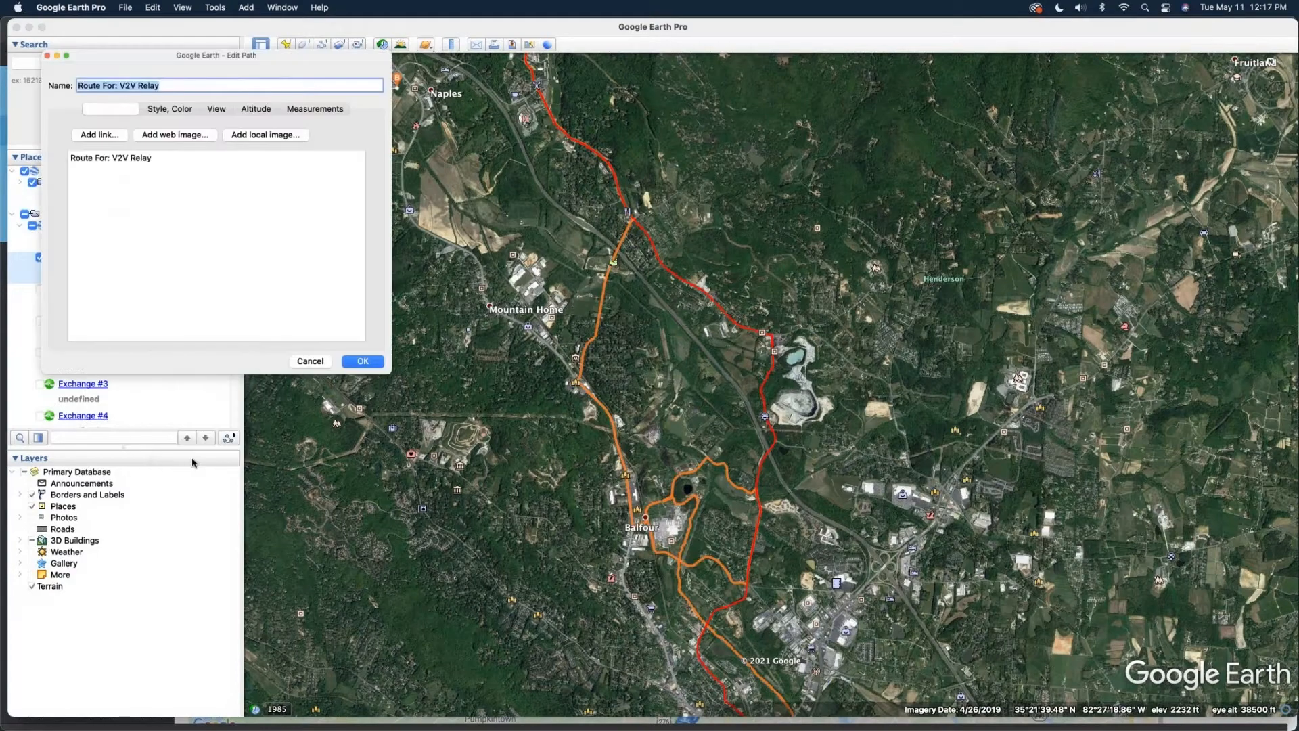
# - Pull vertices of the red relay path off its line just southeast of the roundabout where the orange route branches off
pyautogui.scroll(8, 636, 235)
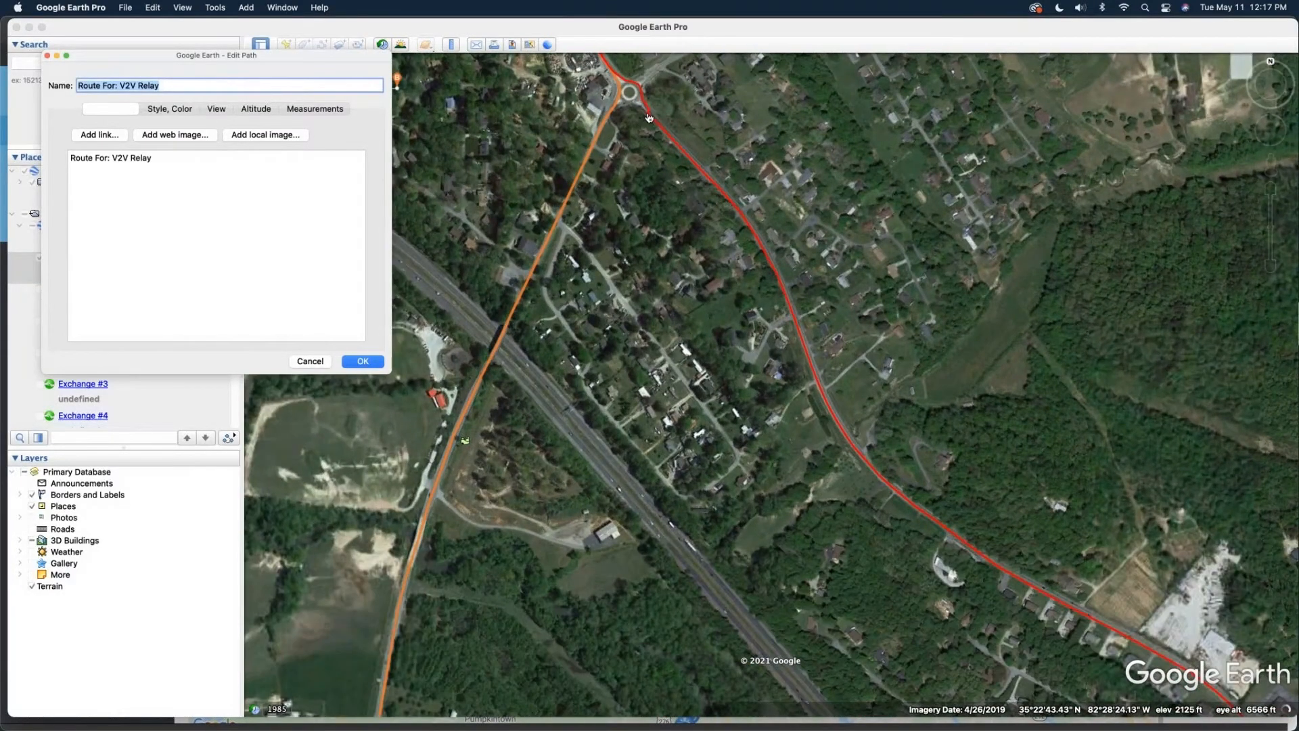
pyautogui.click(655, 119)
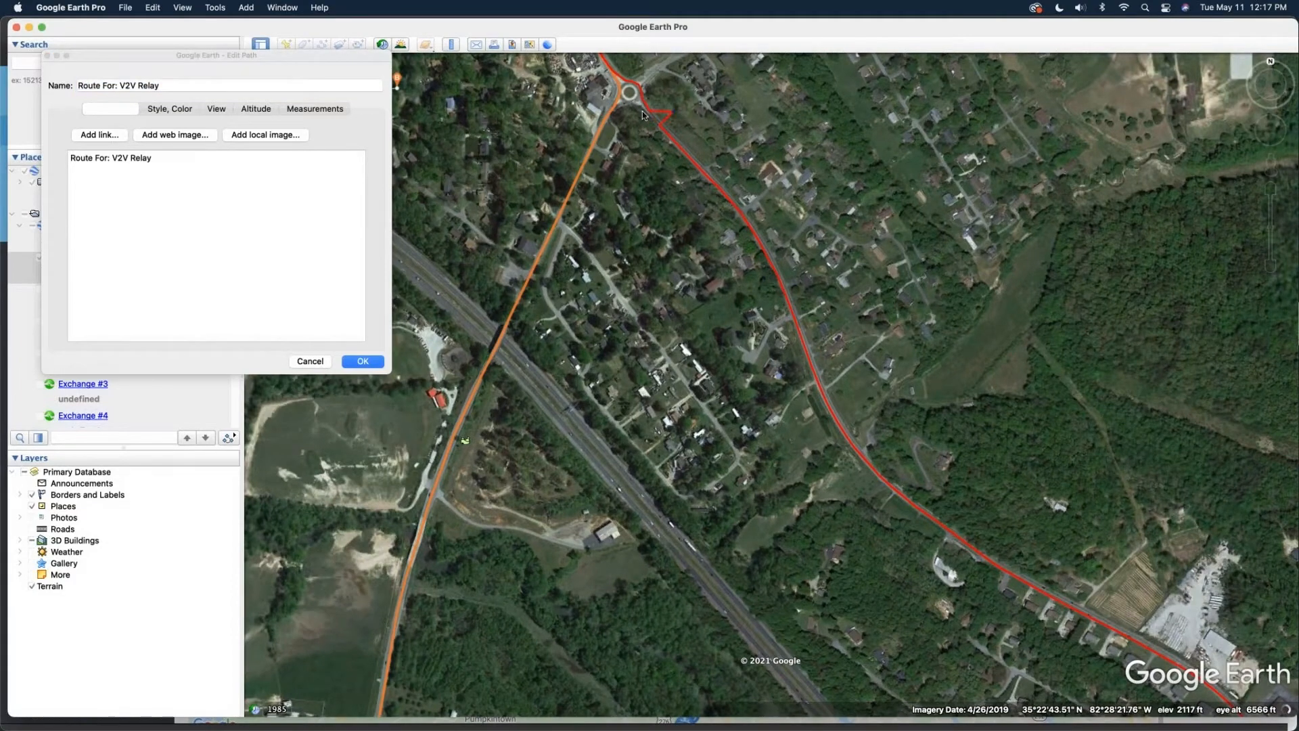
pyautogui.scroll(-3, 676, 148)
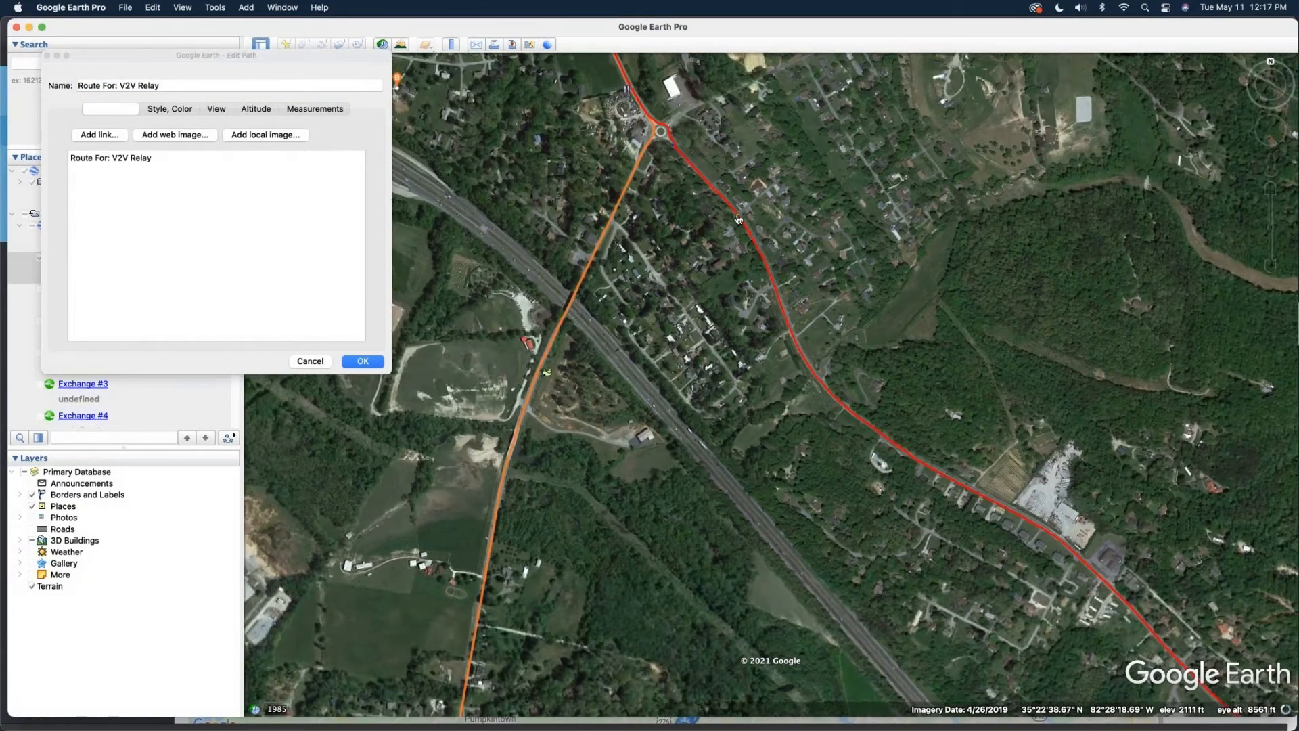
pyautogui.moveTo(739, 218); pyautogui.dragTo(776, 185)
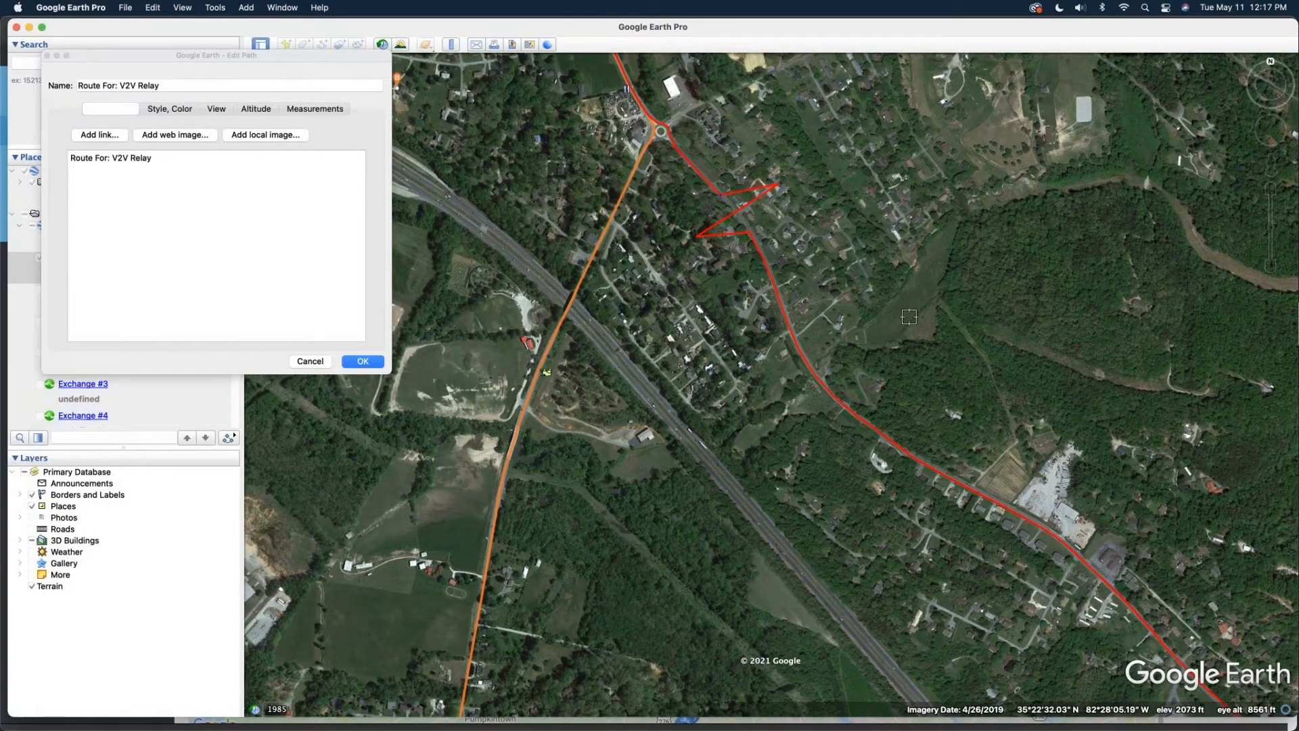
# - Delete the red relay path's vertices from Hendersonville north to where the path meets the orange Leg 4 loop southeast of Balfour
pyautogui.scroll(-10, 909, 317)
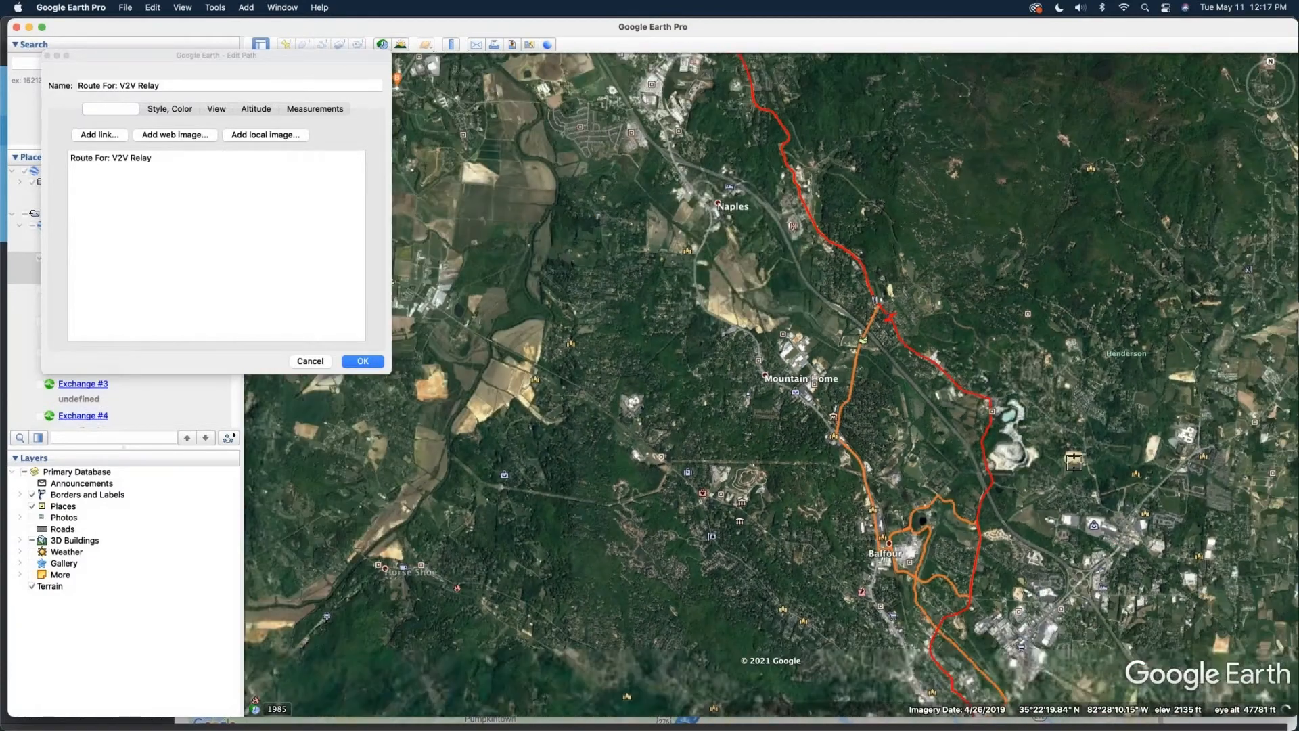
pyautogui.click(1273, 144)
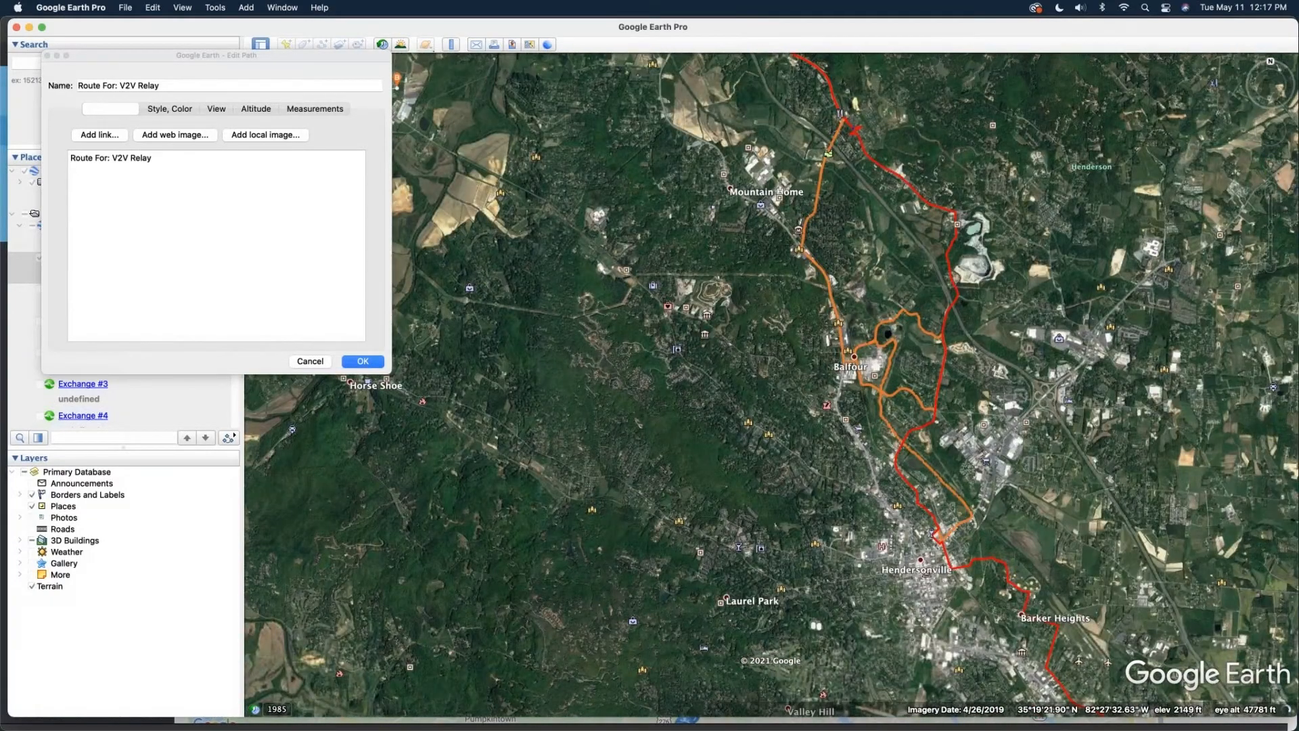
pyautogui.scroll(5, 951, 533)
pyautogui.scroll(4, 951, 533)
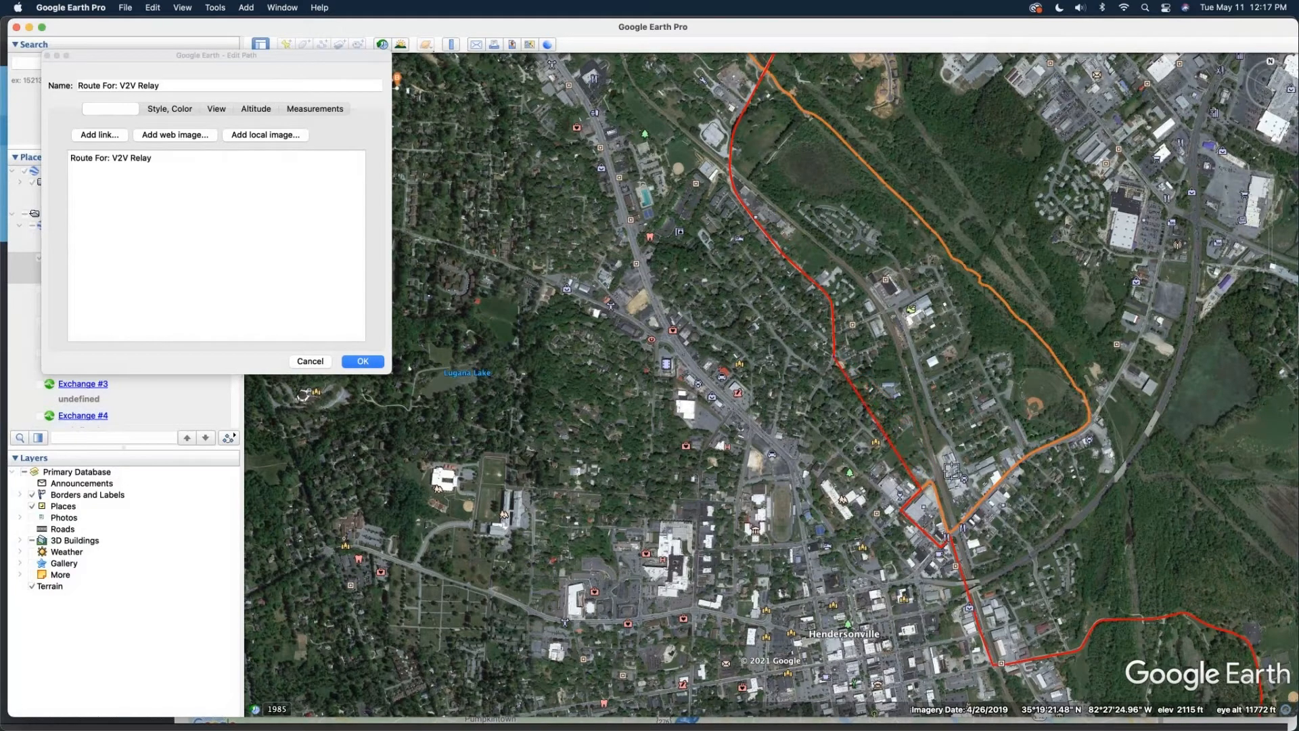
pyautogui.scroll(-5, 960, 487)
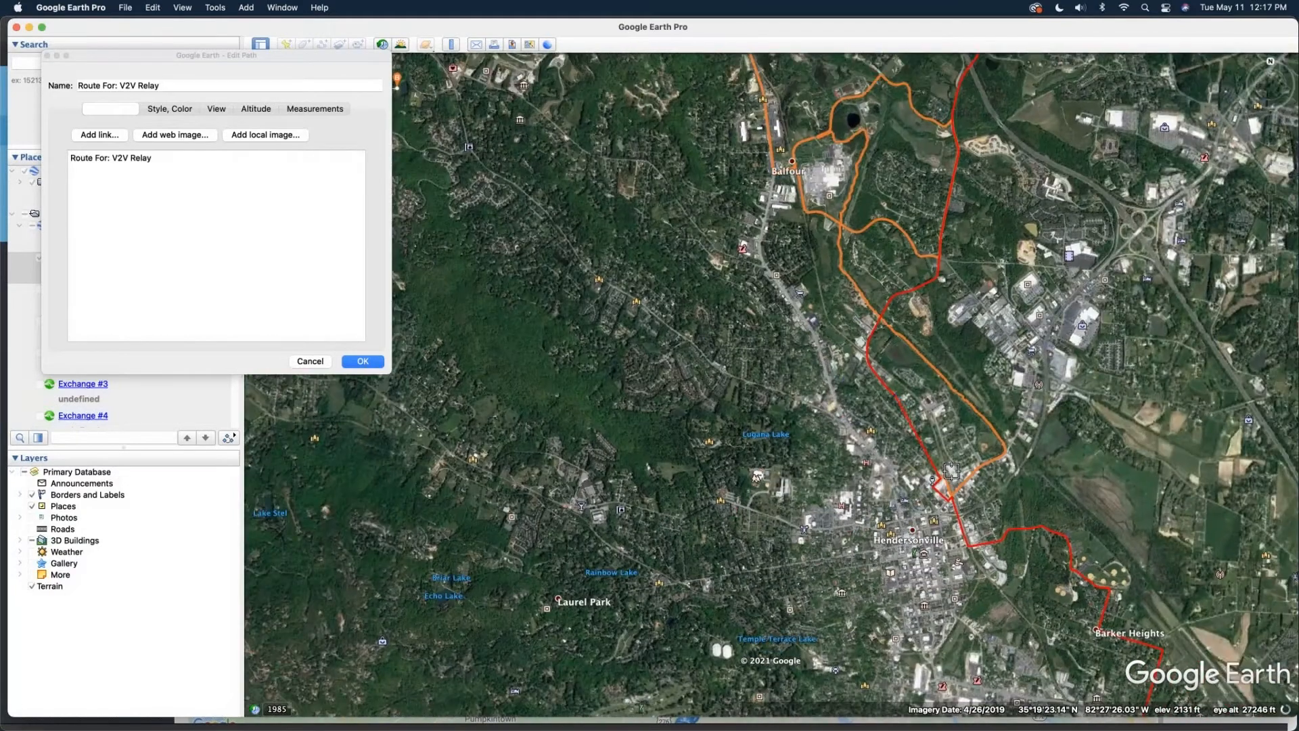
pyautogui.press('BackSpace')
pyautogui.press('BackSpace')
pyautogui.press('BackSpace')
pyautogui.press('BackSpace')
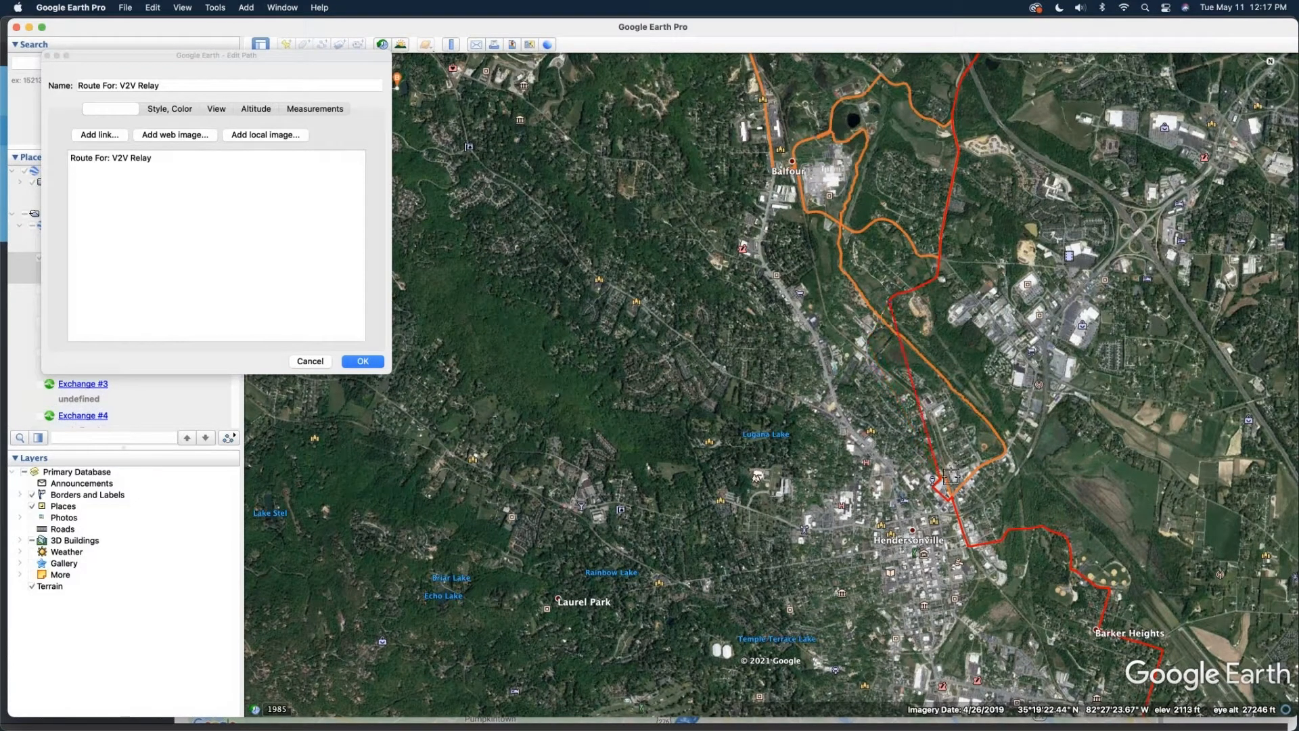
pyautogui.press('BackSpace')
pyautogui.press('BackSpace')
pyautogui.press('BackSpace')
# - Delete the red relay path's vertices east of Balfour, working north along the Leg 4 loop toward the quarry
pyautogui.click(1272, 118)
pyautogui.click(1272, 118)
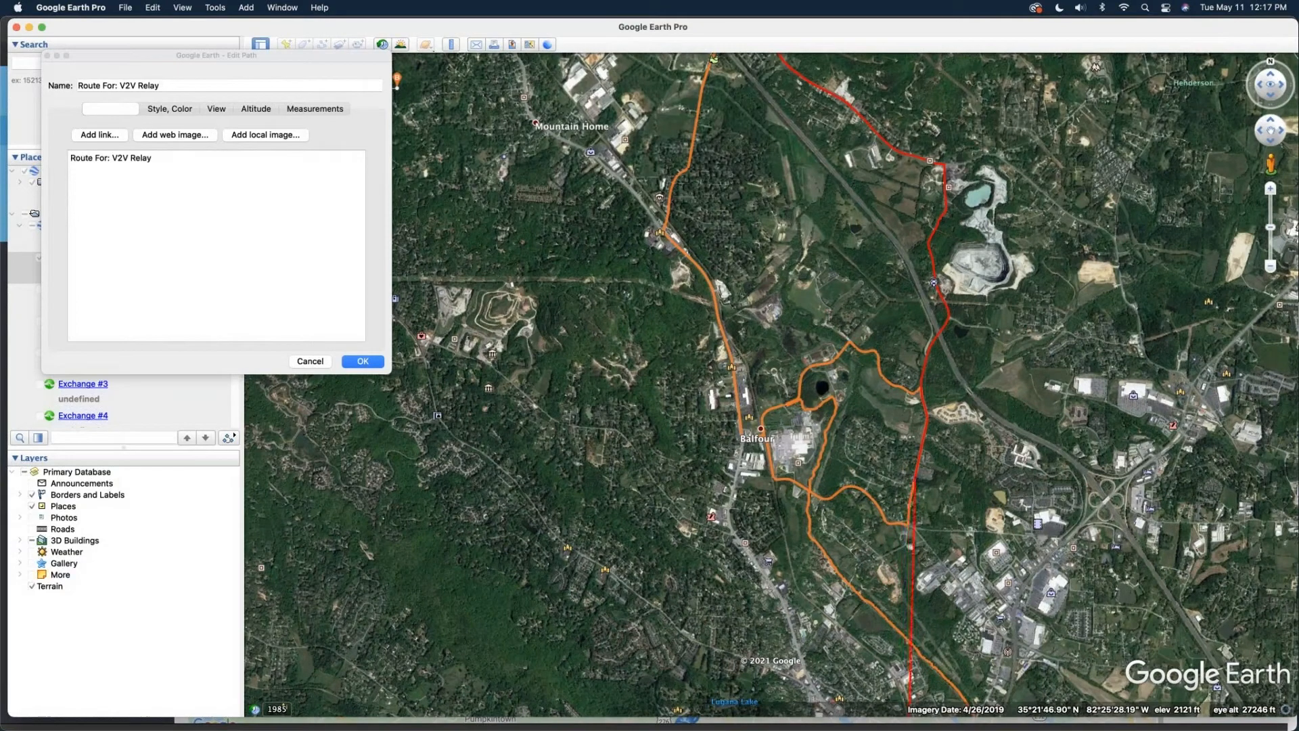
pyautogui.press('BackSpace')
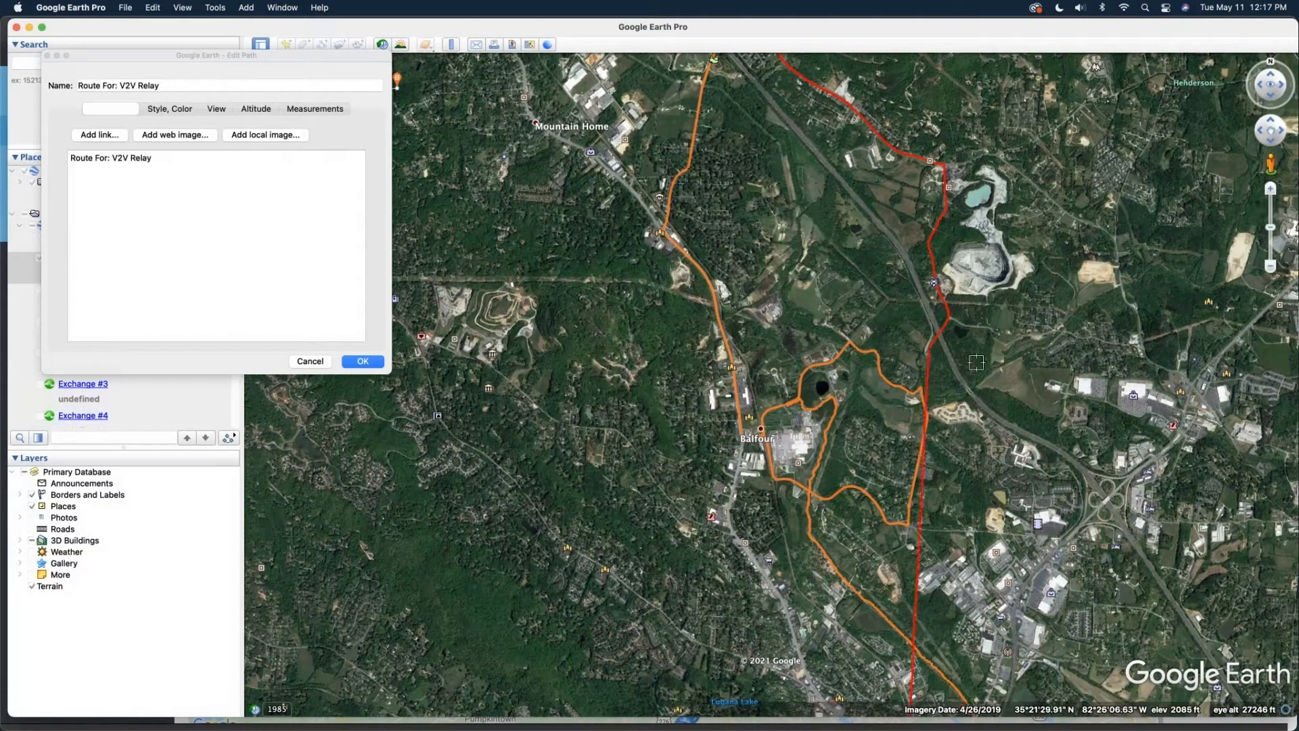
pyautogui.press('BackSpace')
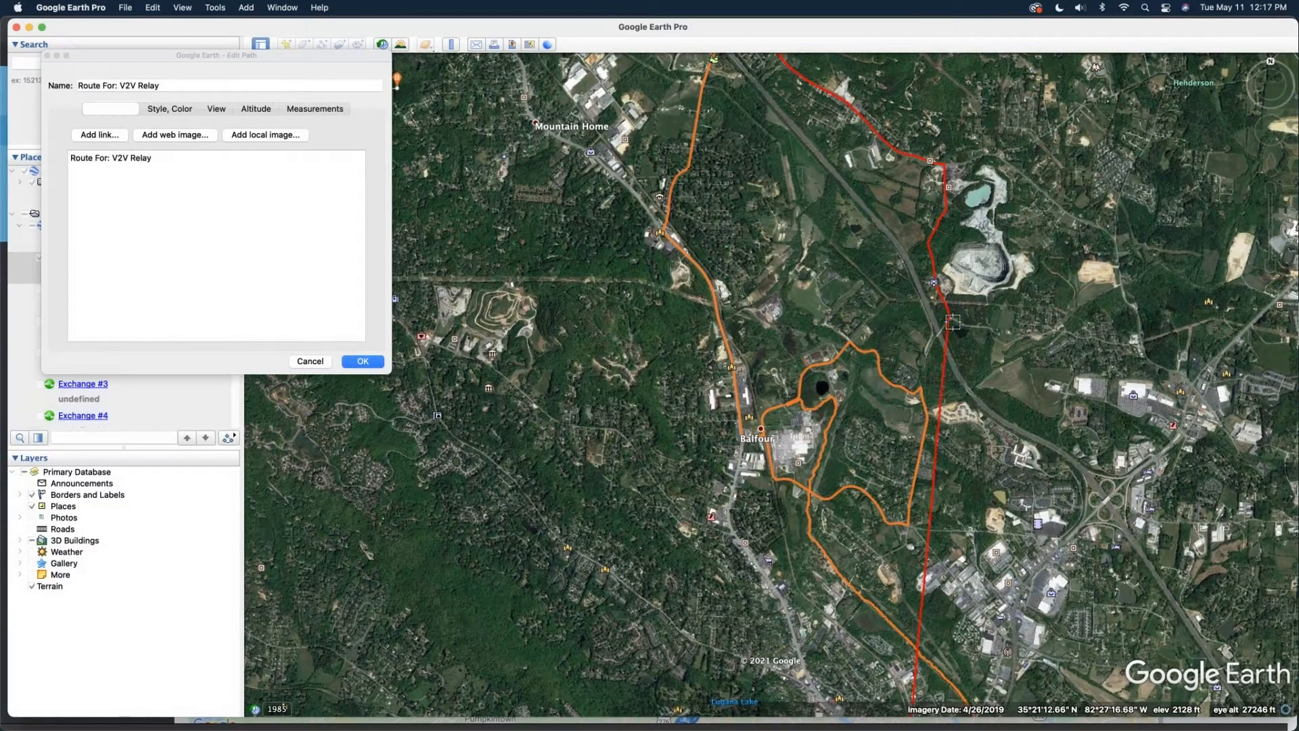
pyautogui.press('BackSpace')
pyautogui.press('BackSpace')
pyautogui.press('BackSpace')
pyautogui.press('BackSpace')
pyautogui.press('BackSpace')
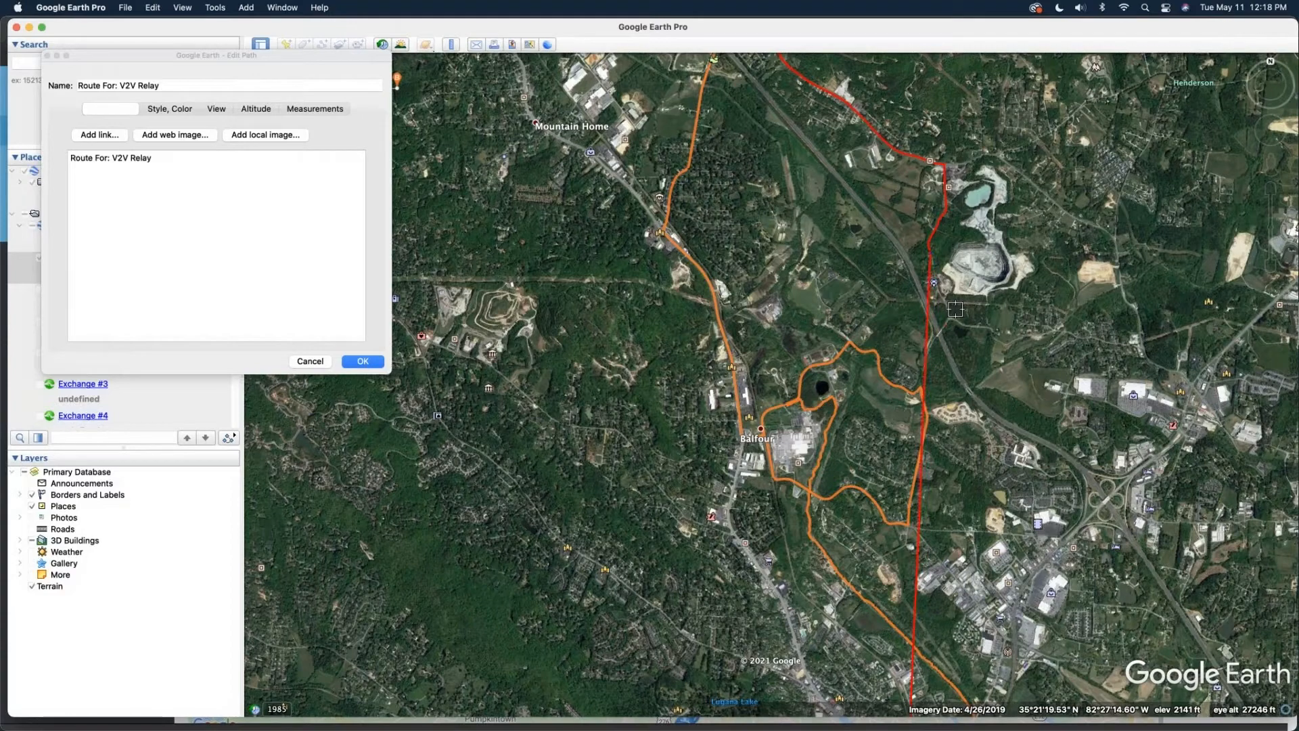
# - Delete the red relay path's vertices from the quarry northwest to the roundabout where the orange route branches off
pyautogui.click(1263, 120)
pyautogui.click(1263, 120)
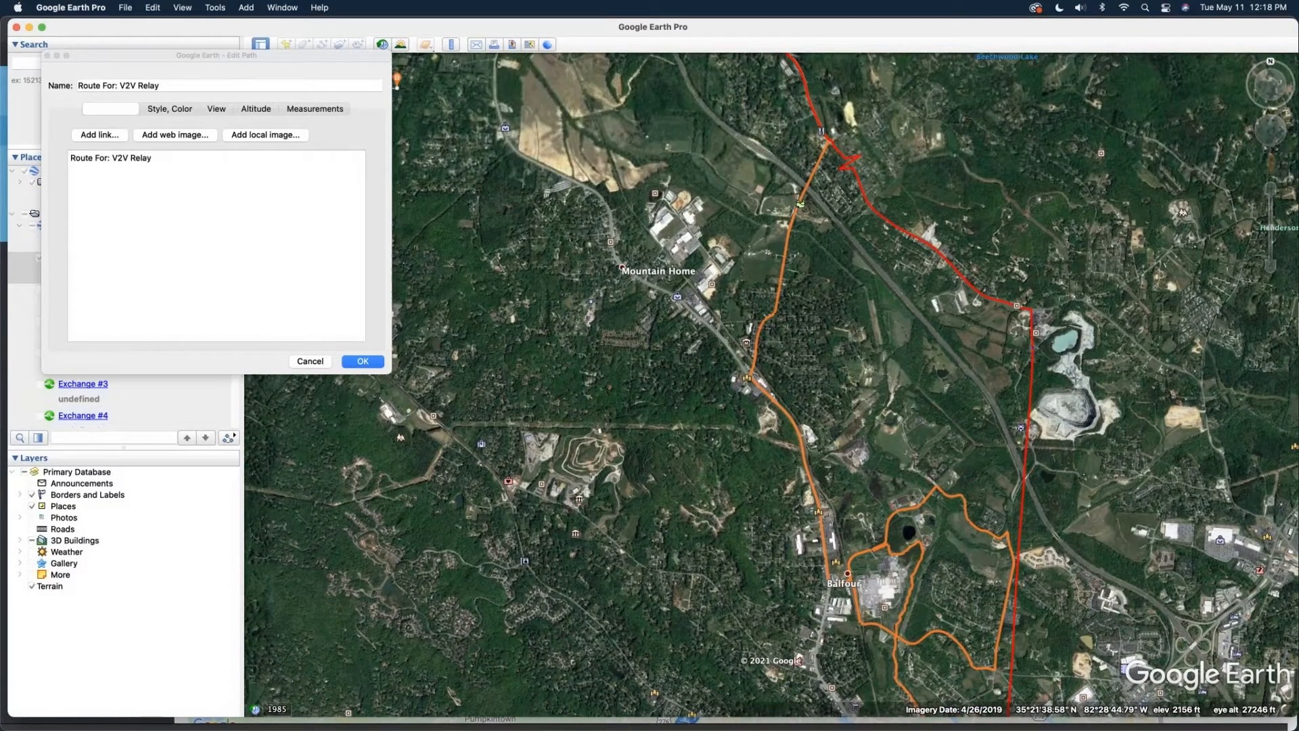
pyautogui.press('BackSpace')
pyautogui.press('BackSpace')
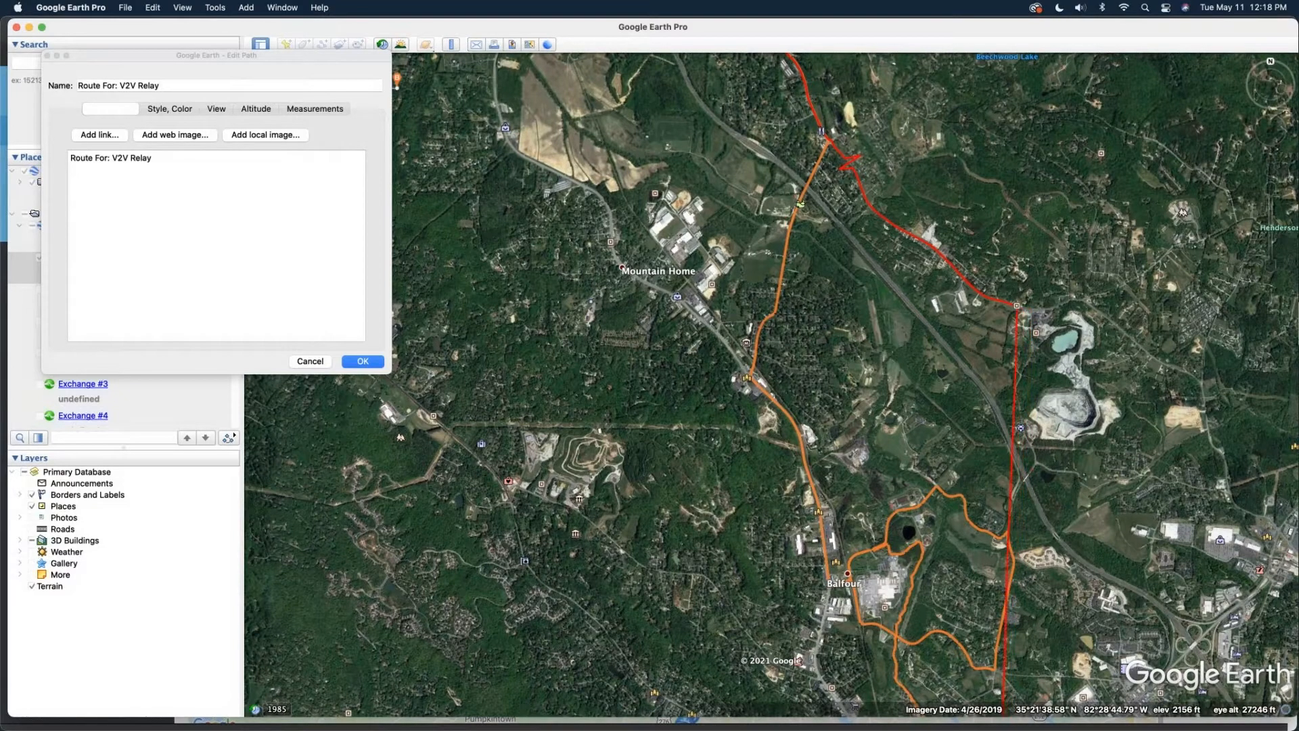
pyautogui.press('BackSpace')
pyautogui.press('BackSpace')
pyautogui.press('BackSpace')
pyautogui.press('BackSpace')
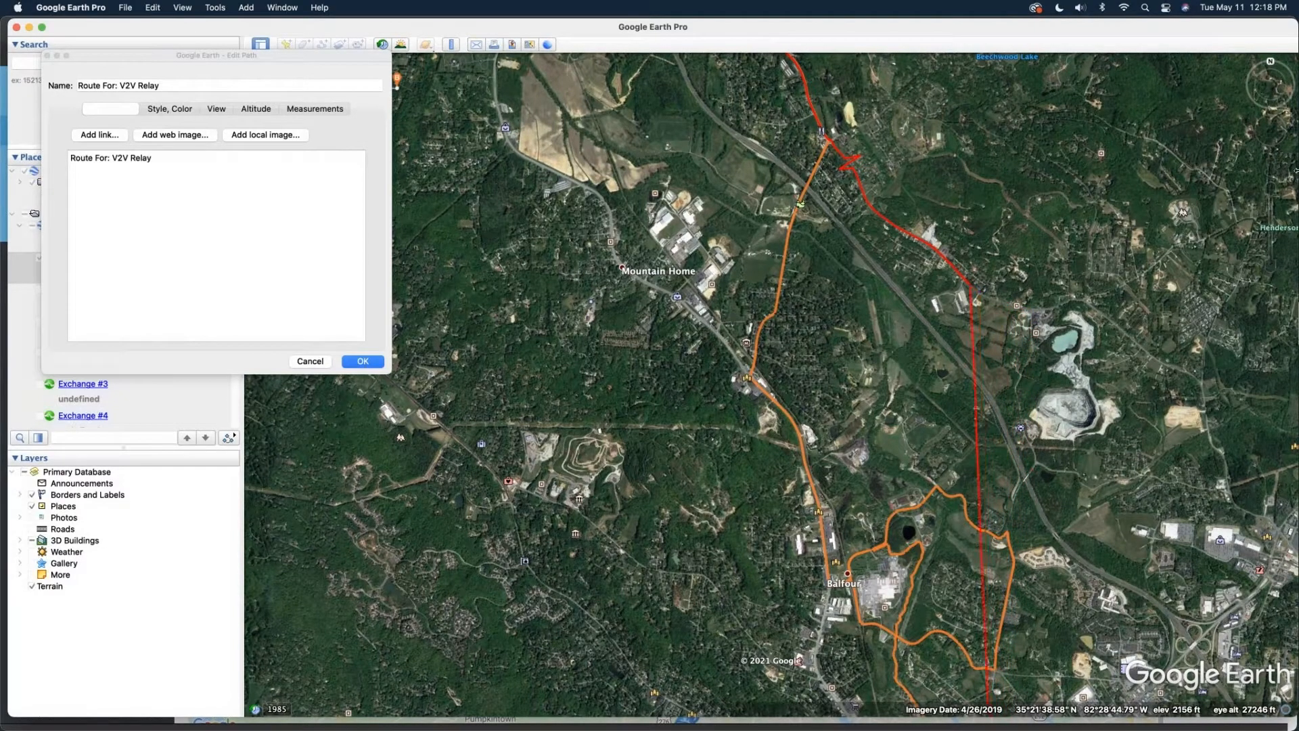
pyautogui.click(1263, 126)
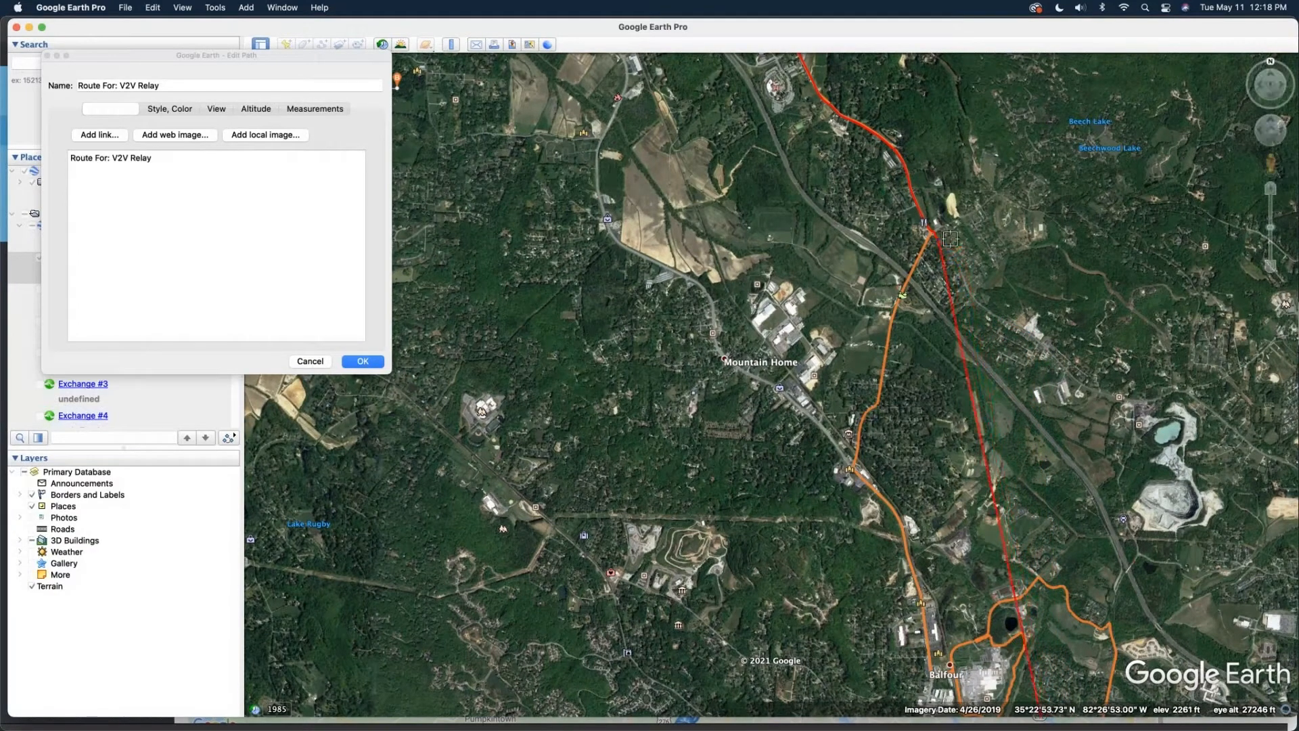
# - Add vertices to the red relay path from the roundabout southwest along the orange route to the highway crossing
pyautogui.scroll(1, 943, 235)
pyautogui.scroll(3, 943, 234)
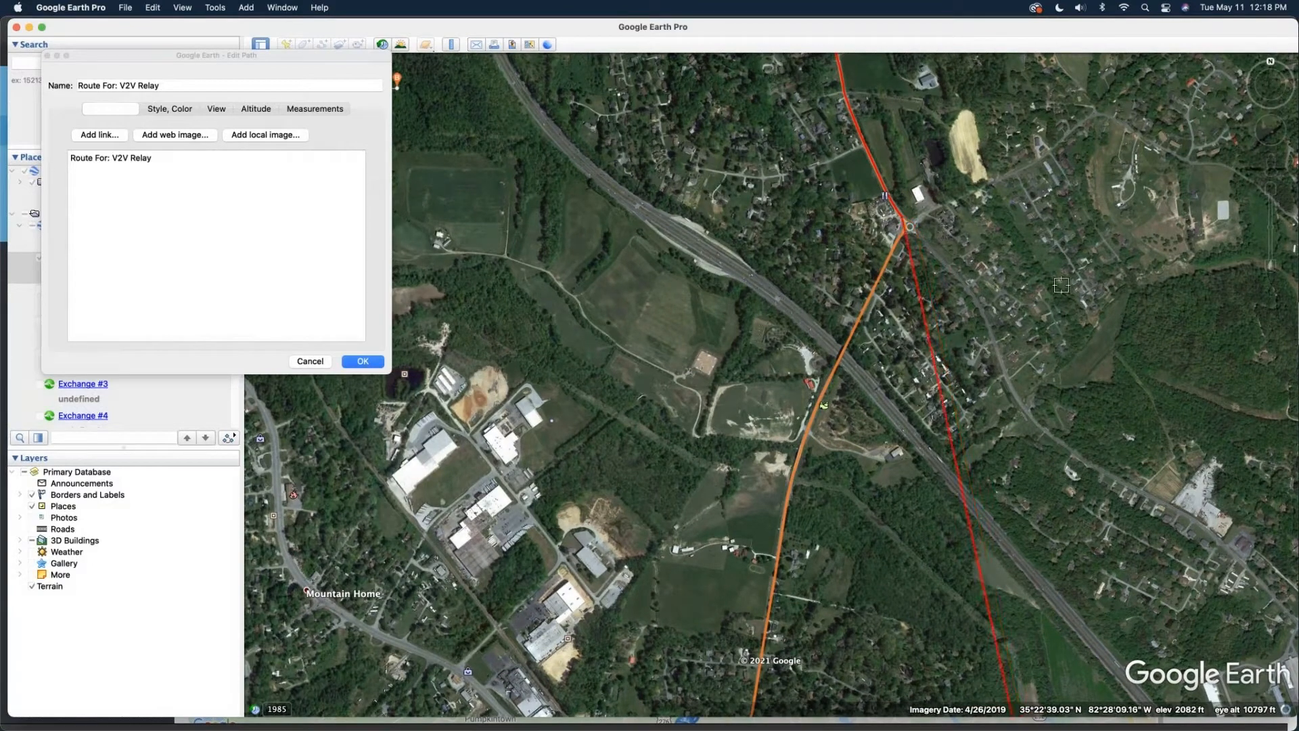
pyautogui.scroll(-5, 1062, 285)
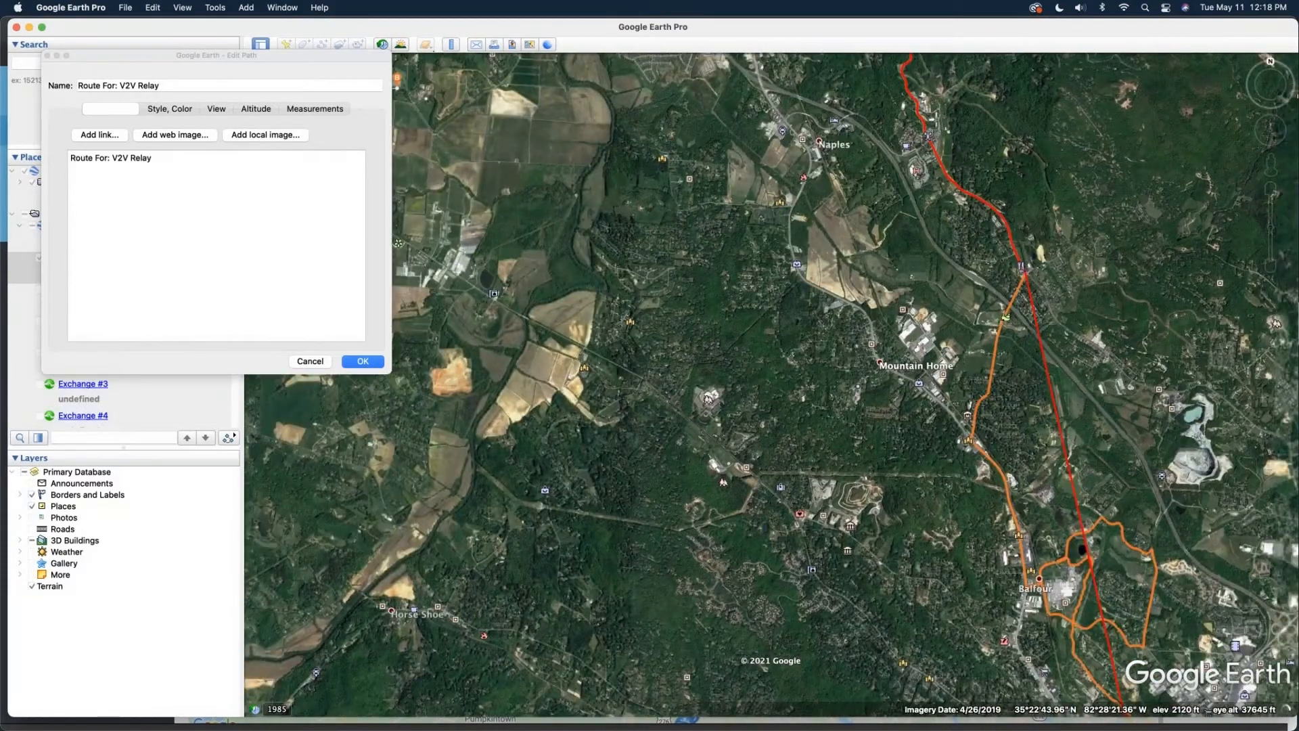
pyautogui.click(1271, 142)
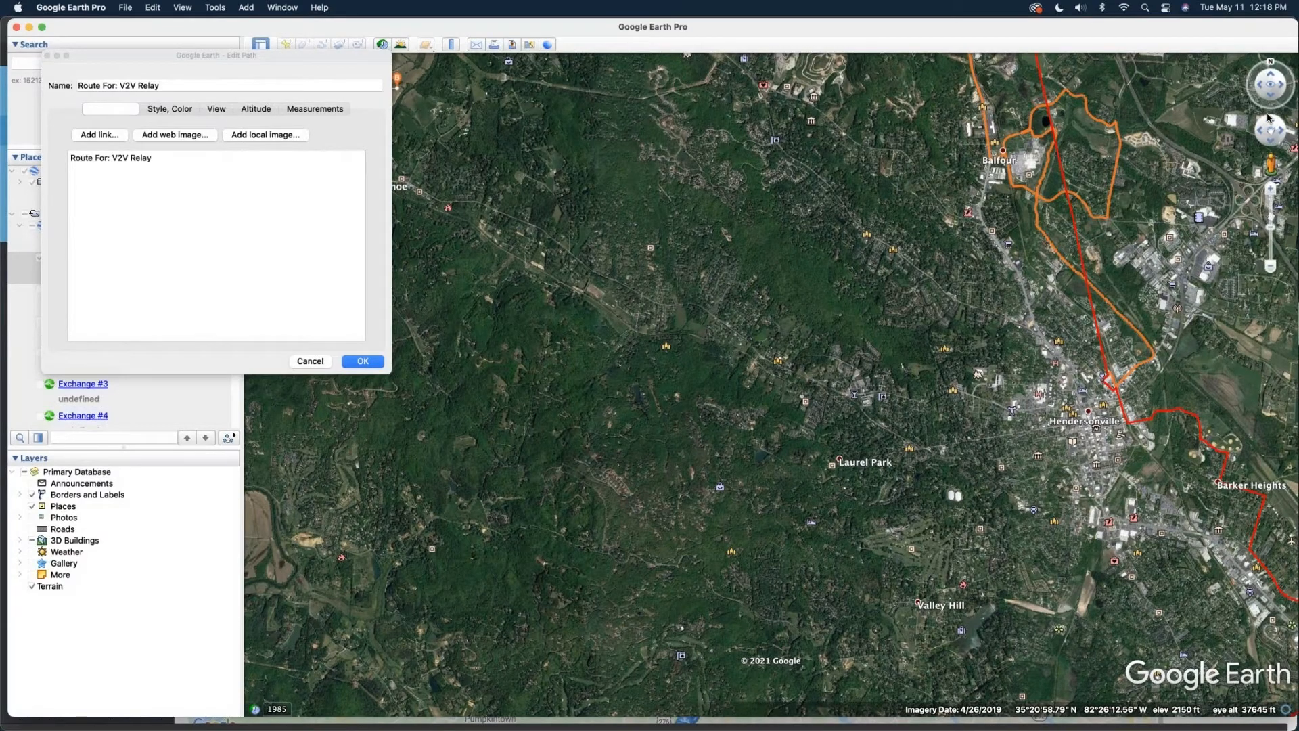
pyautogui.click(1272, 123)
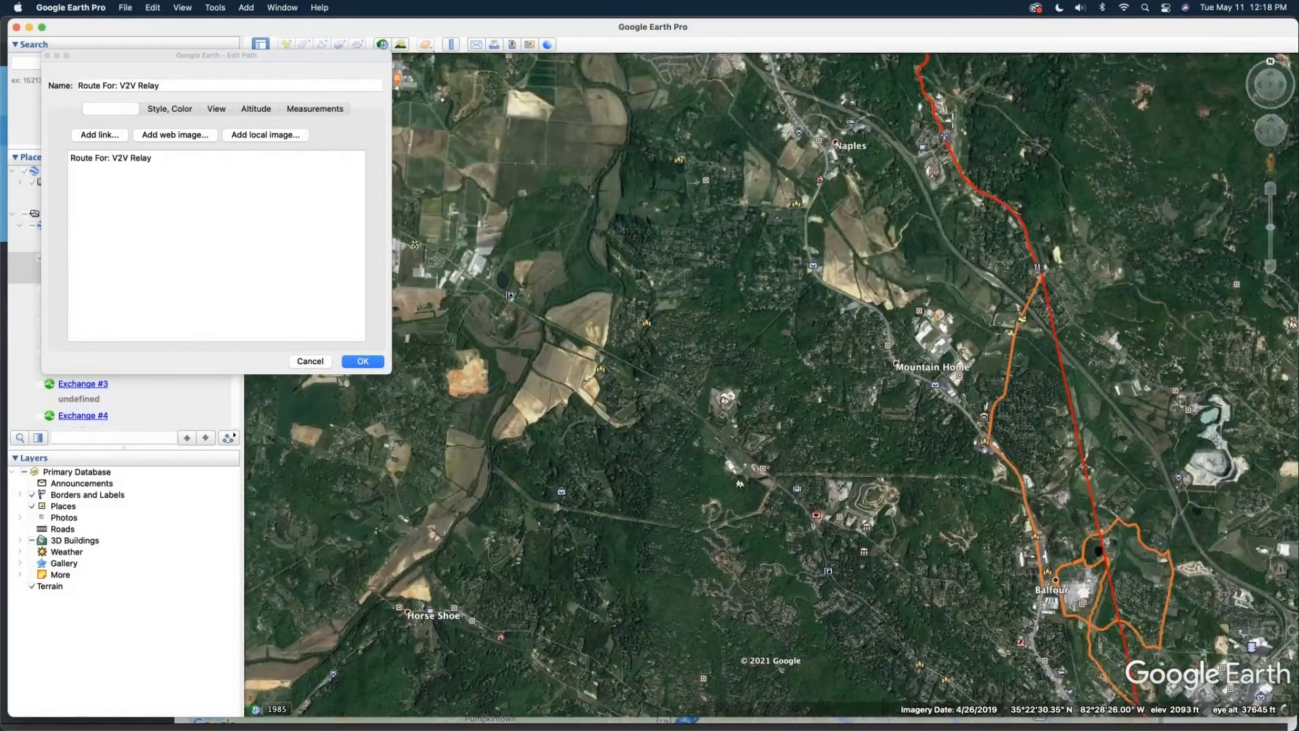
pyautogui.doubleClick(1047, 269)
pyautogui.scroll(5, 1051, 268)
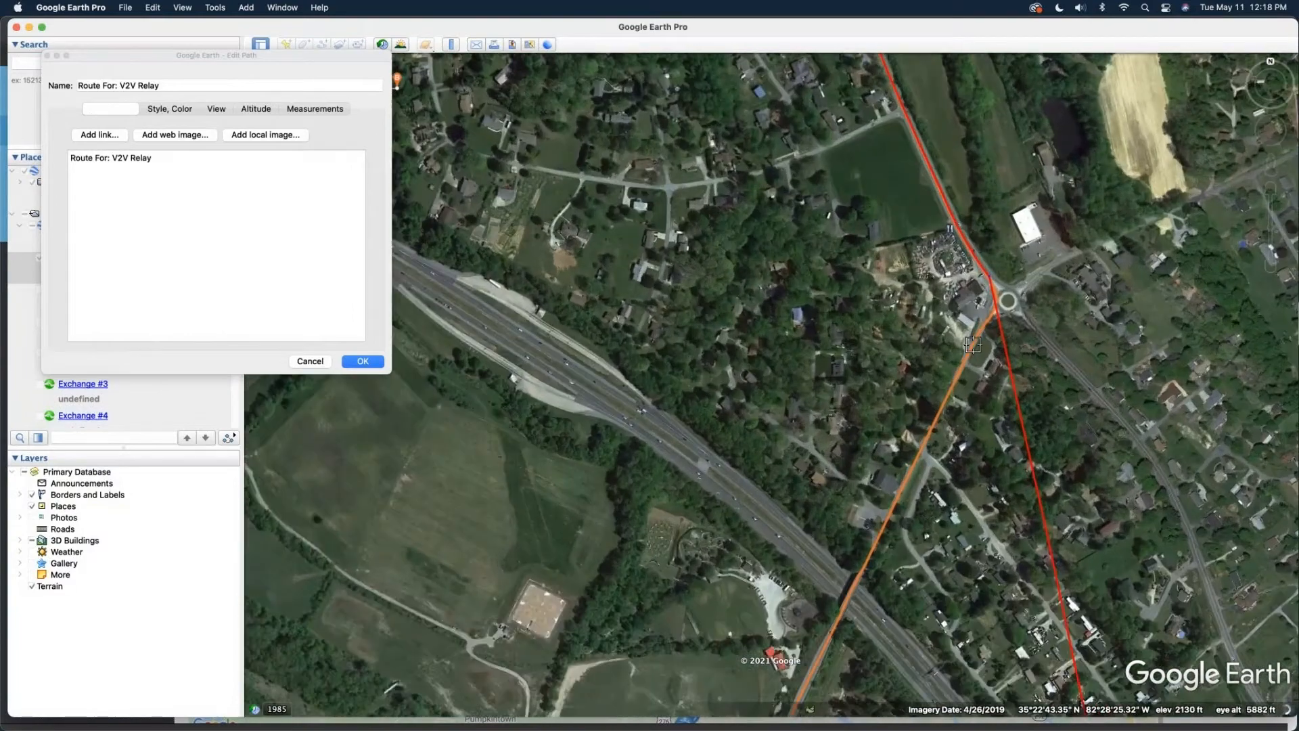
pyautogui.click(1007, 272)
pyautogui.click(1004, 293)
pyautogui.click(985, 320)
pyautogui.click(955, 383)
pyautogui.click(908, 478)
pyautogui.click(862, 574)
# - Extend the red relay path with vertices along the orange route past the highway and south through the fields
pyautogui.click(1262, 151)
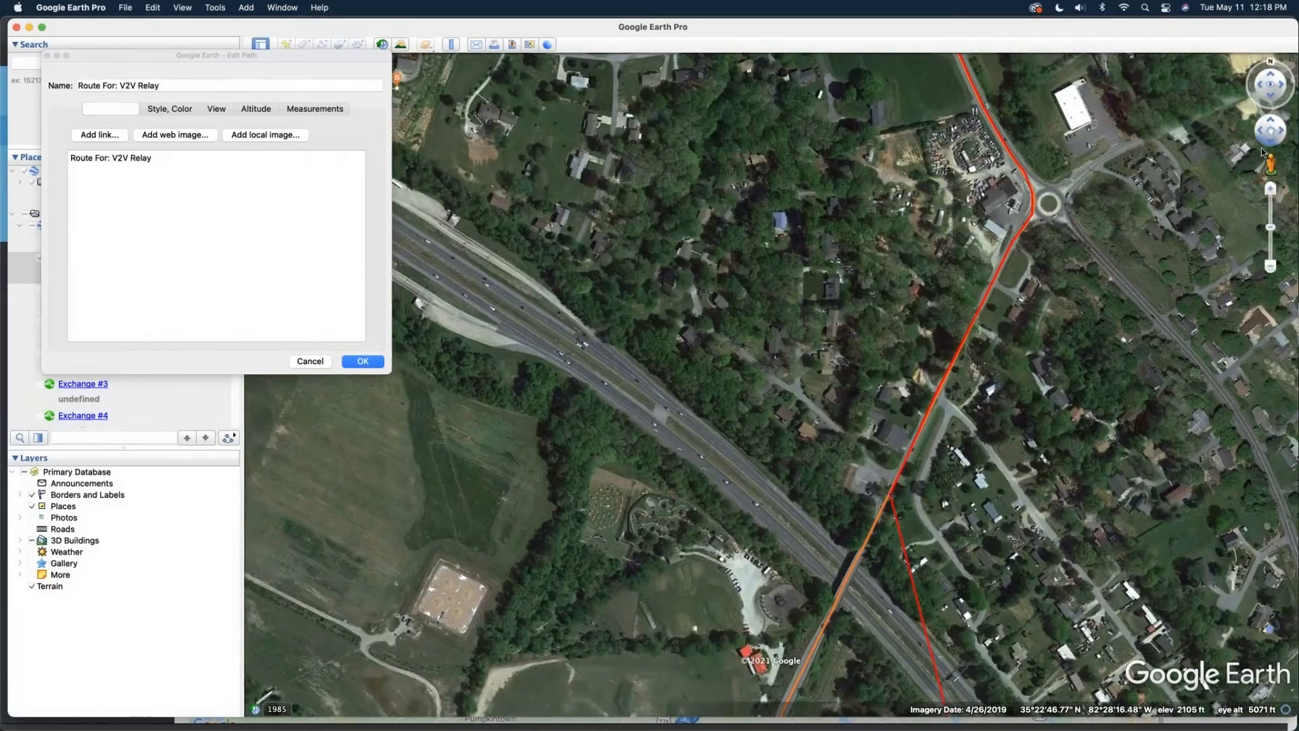
pyautogui.click(915, 441)
pyautogui.scroll(-5, 916, 442)
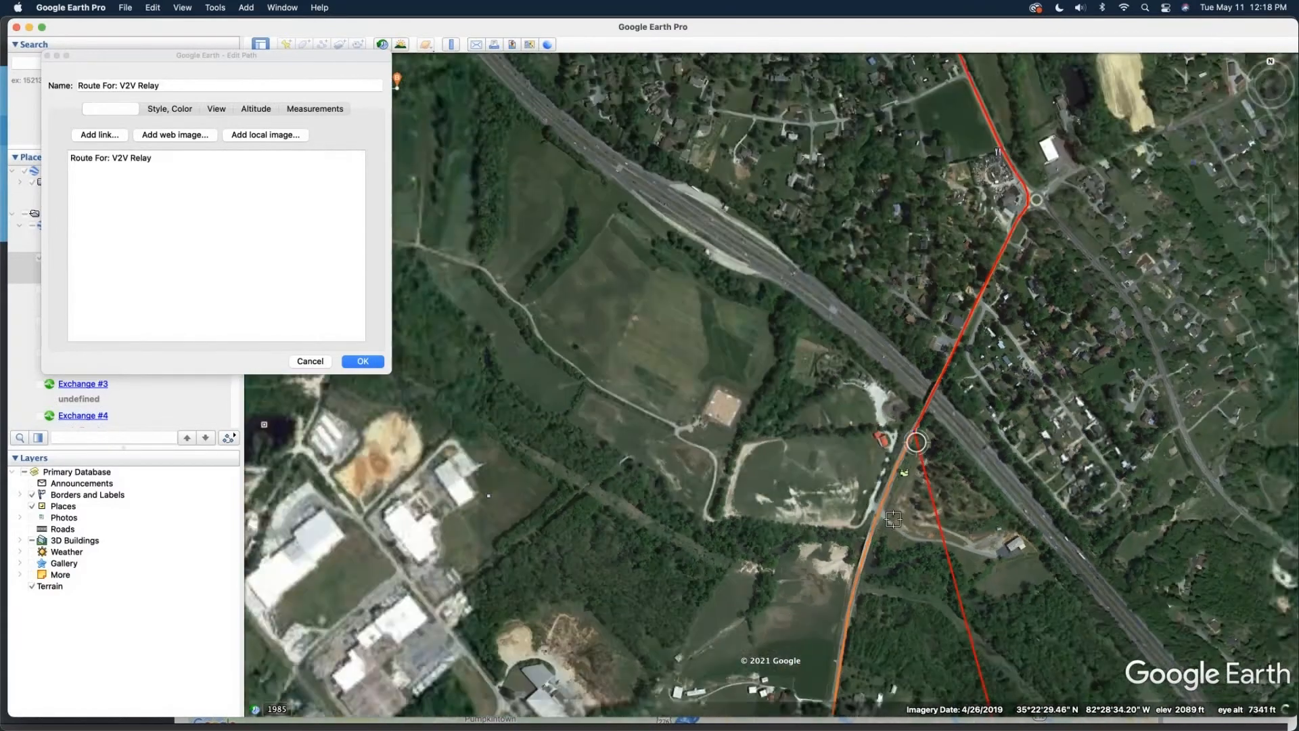
pyautogui.click(890, 499)
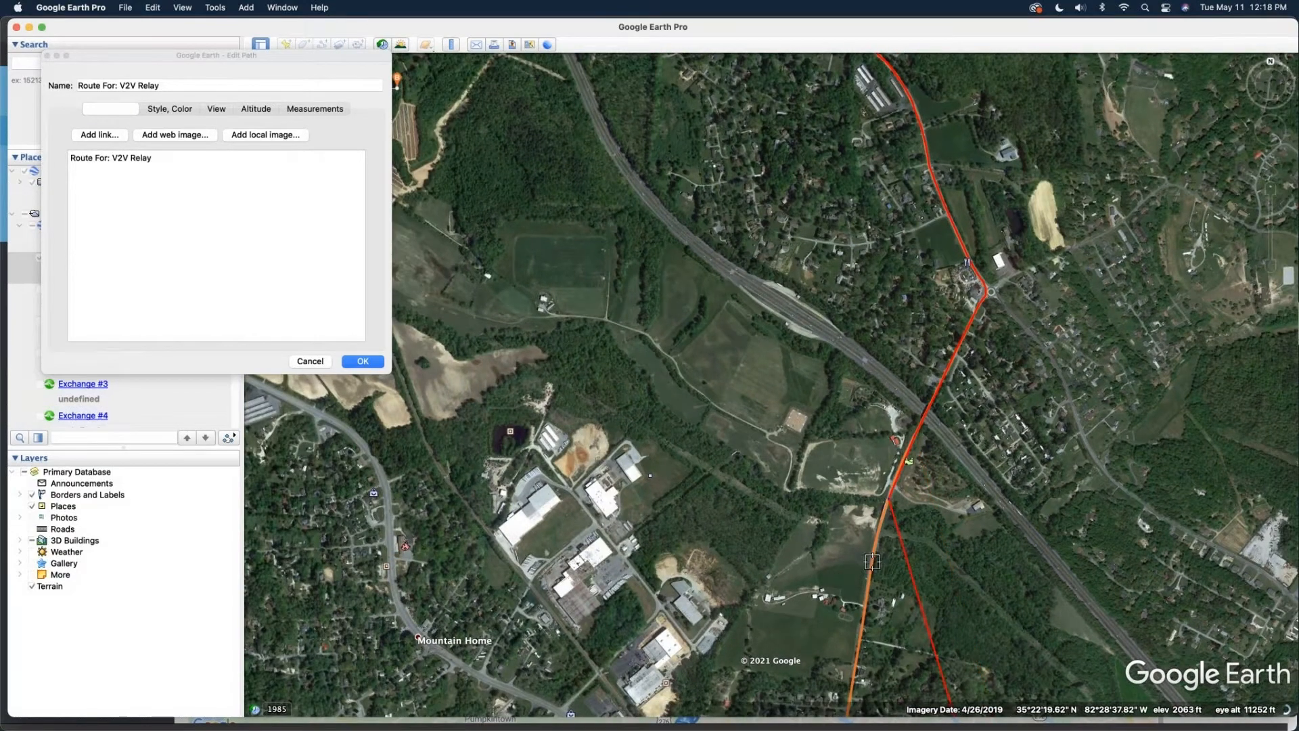
pyautogui.click(864, 638)
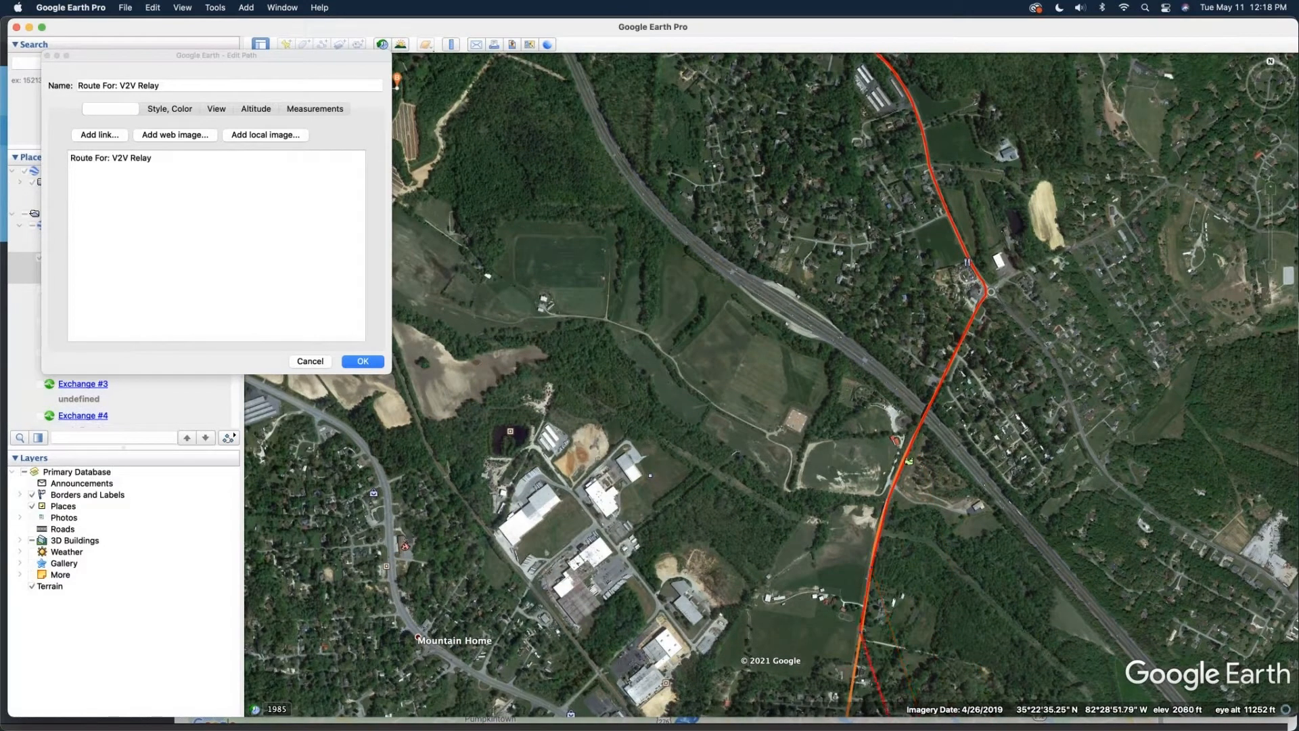
# - Add vertices to the red relay path along the orange route's curve down to the main road junction southeast of Mountain Home
pyautogui.click(1267, 140)
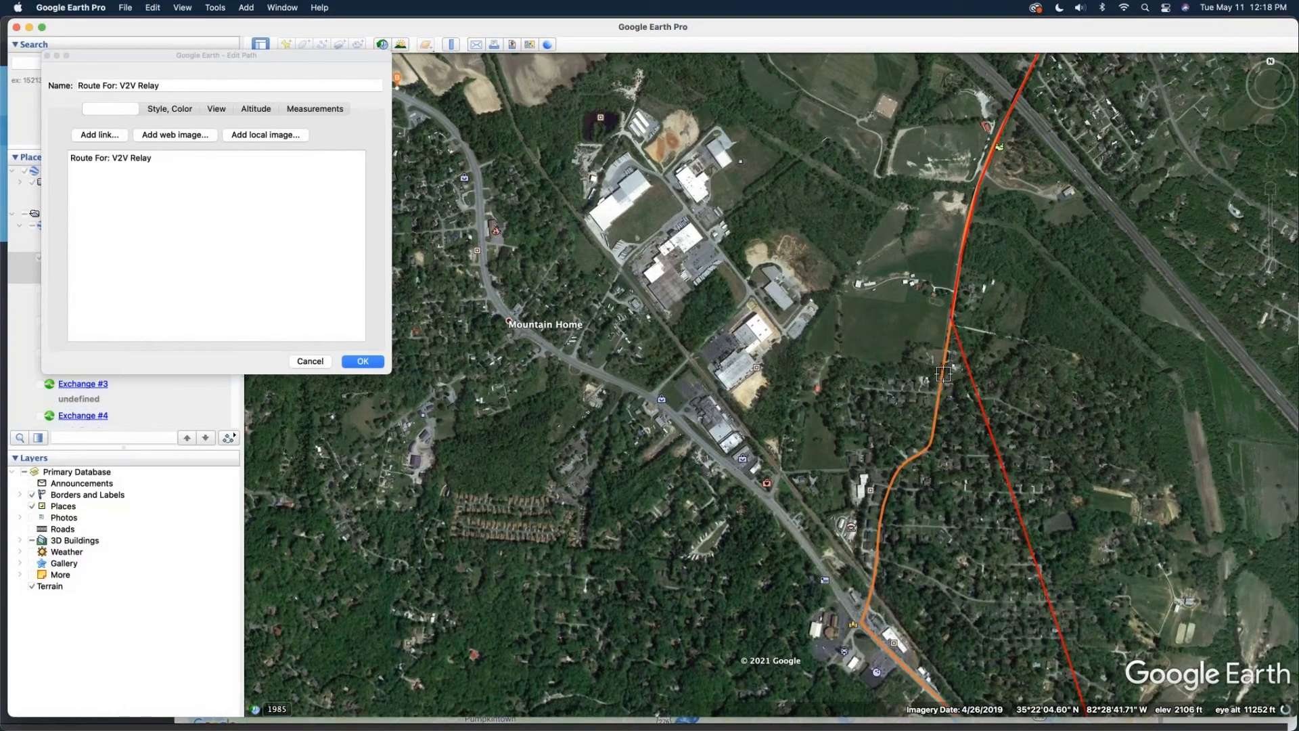
pyautogui.click(943, 374)
pyautogui.click(935, 423)
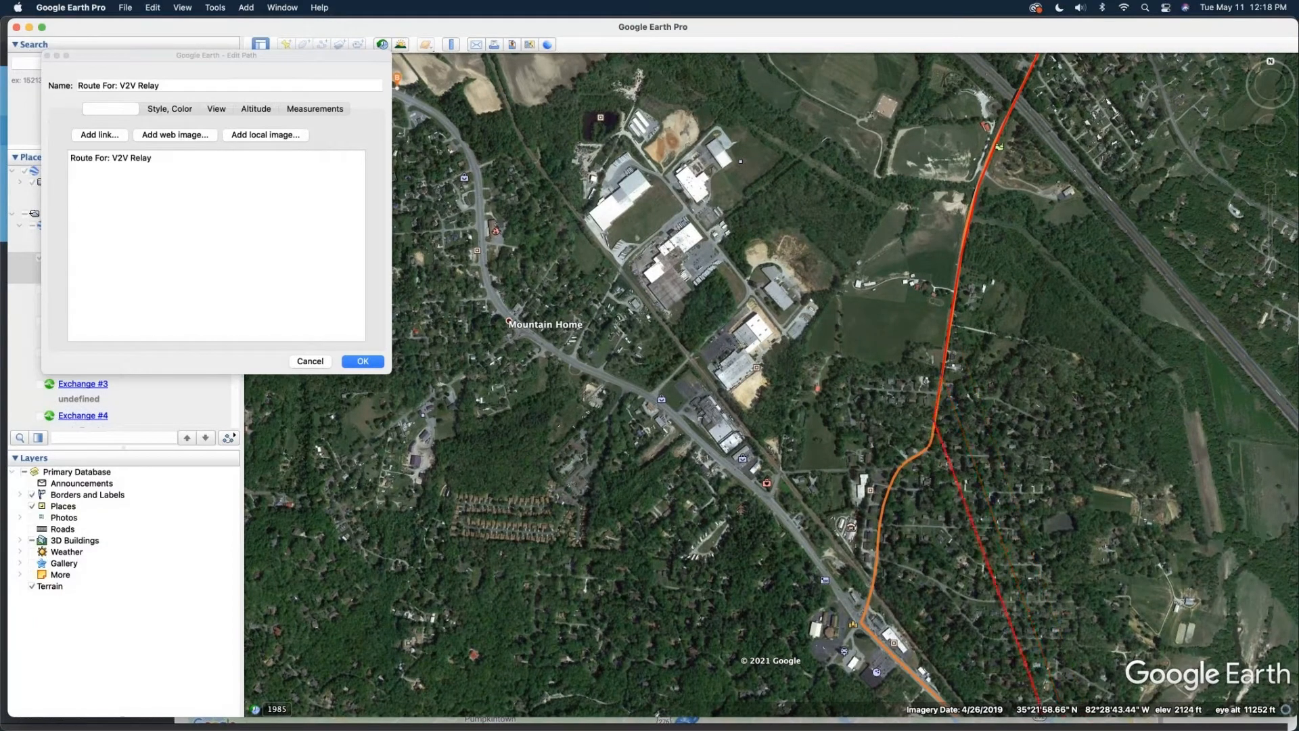
pyautogui.click(930, 447)
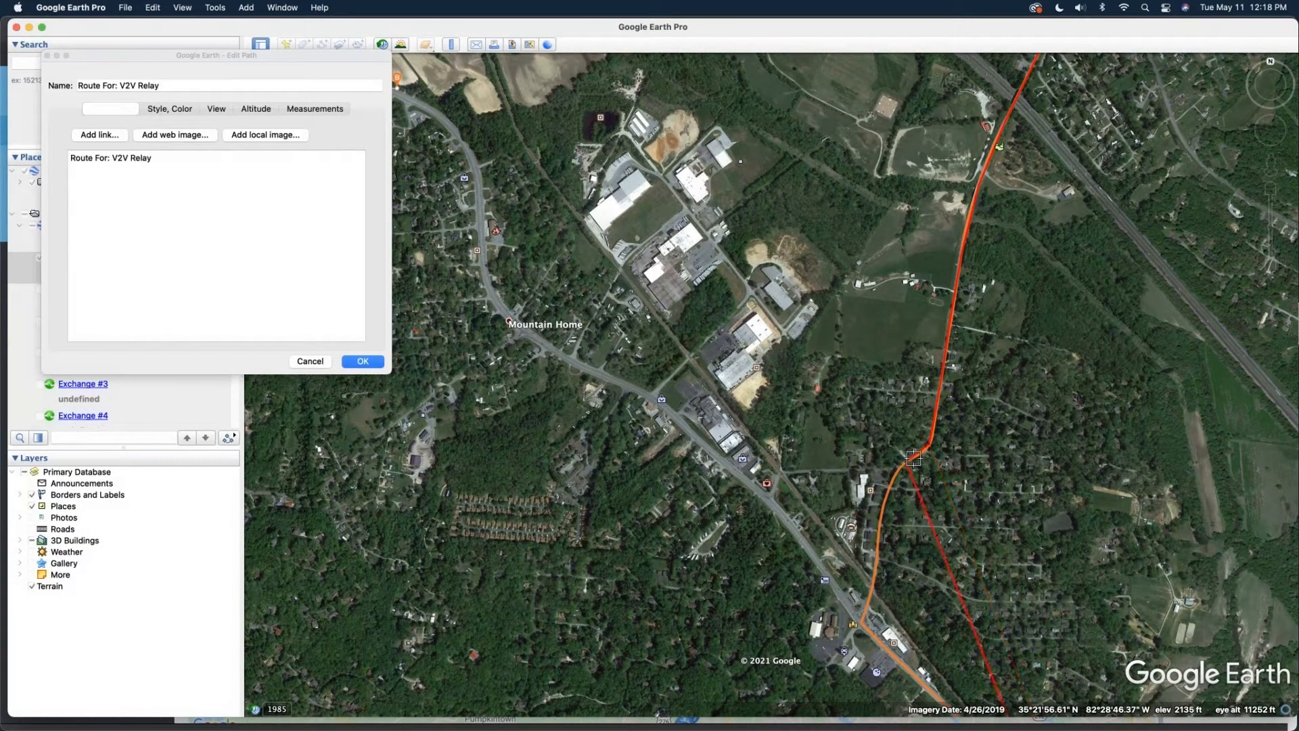
pyautogui.click(886, 500)
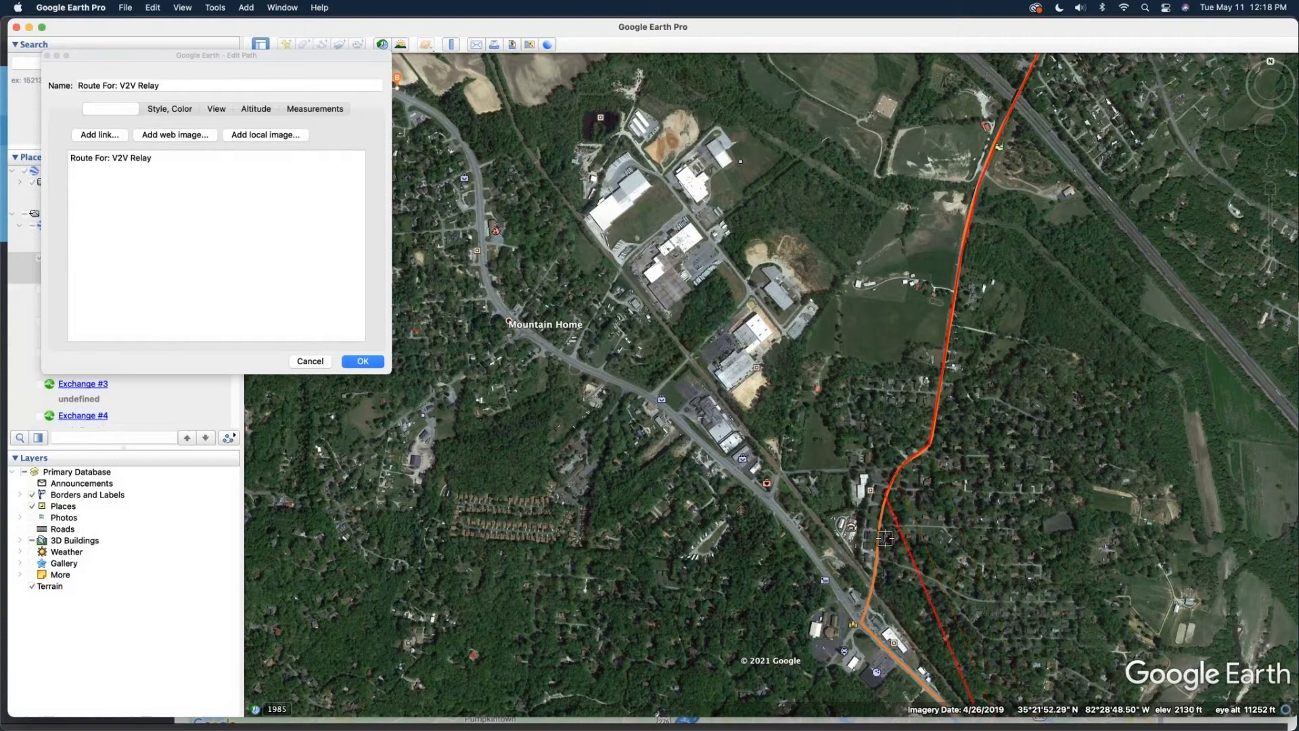
pyautogui.click(879, 539)
pyautogui.click(874, 570)
pyautogui.click(872, 589)
pyautogui.click(864, 614)
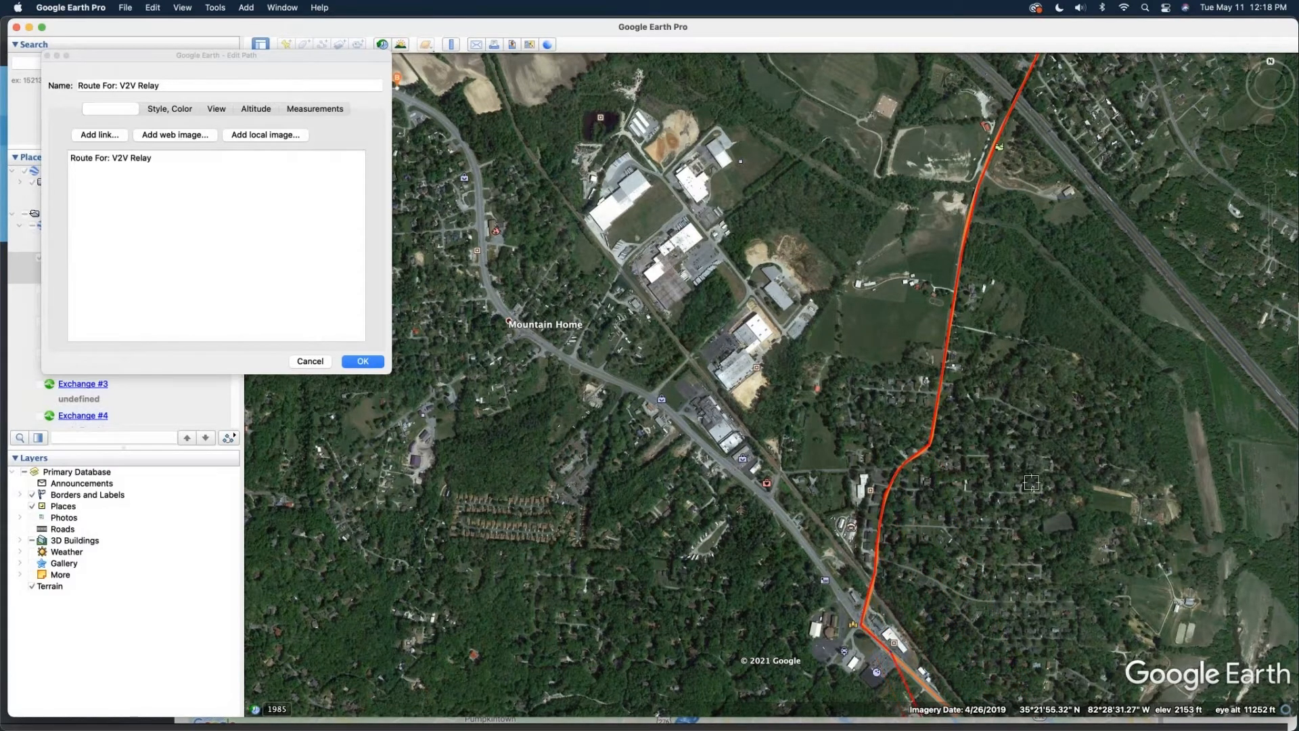
# - Add a relay path vertex on the orange route just southeast of the main road junction and accept the path edits
pyautogui.scroll(-3, 1032, 481)
pyautogui.scroll(-5, 1032, 481)
pyautogui.moveTo(1272, 132); pyautogui.dragTo(1282, 153)
pyautogui.scroll(3, 937, 201)
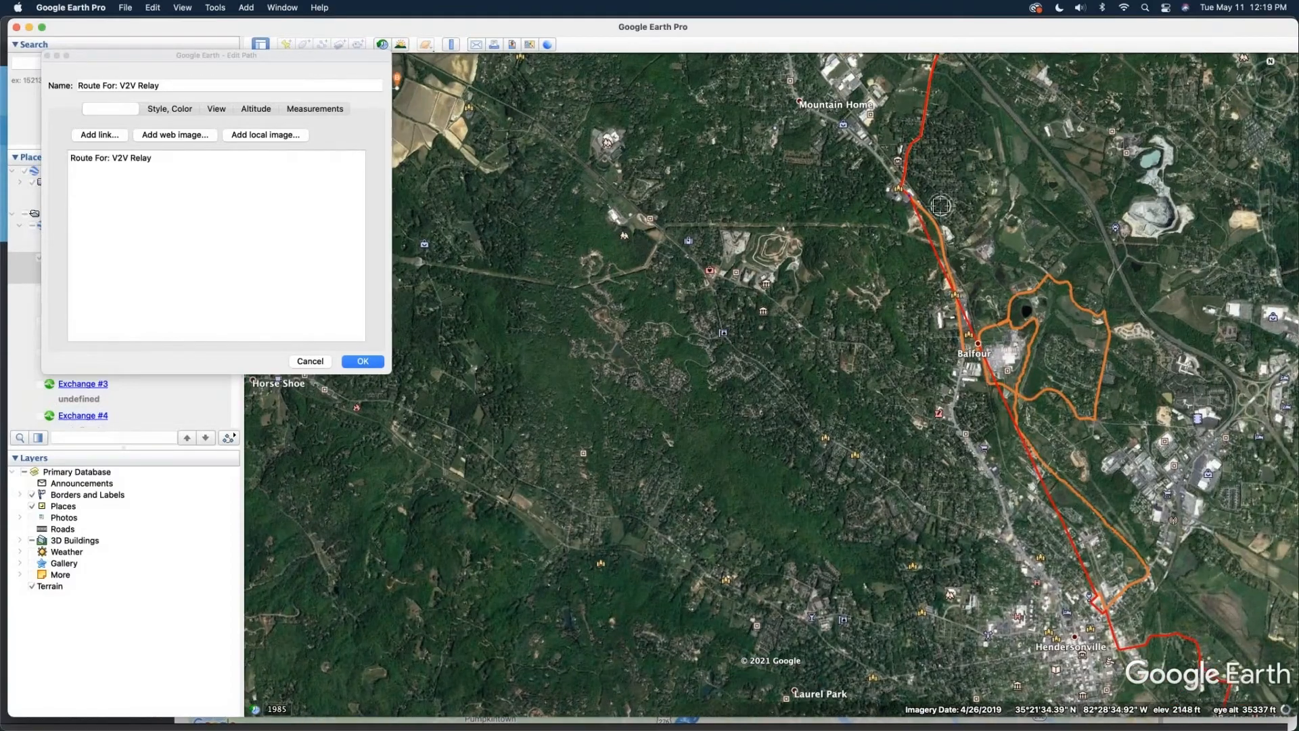
pyautogui.scroll(2, 904, 201)
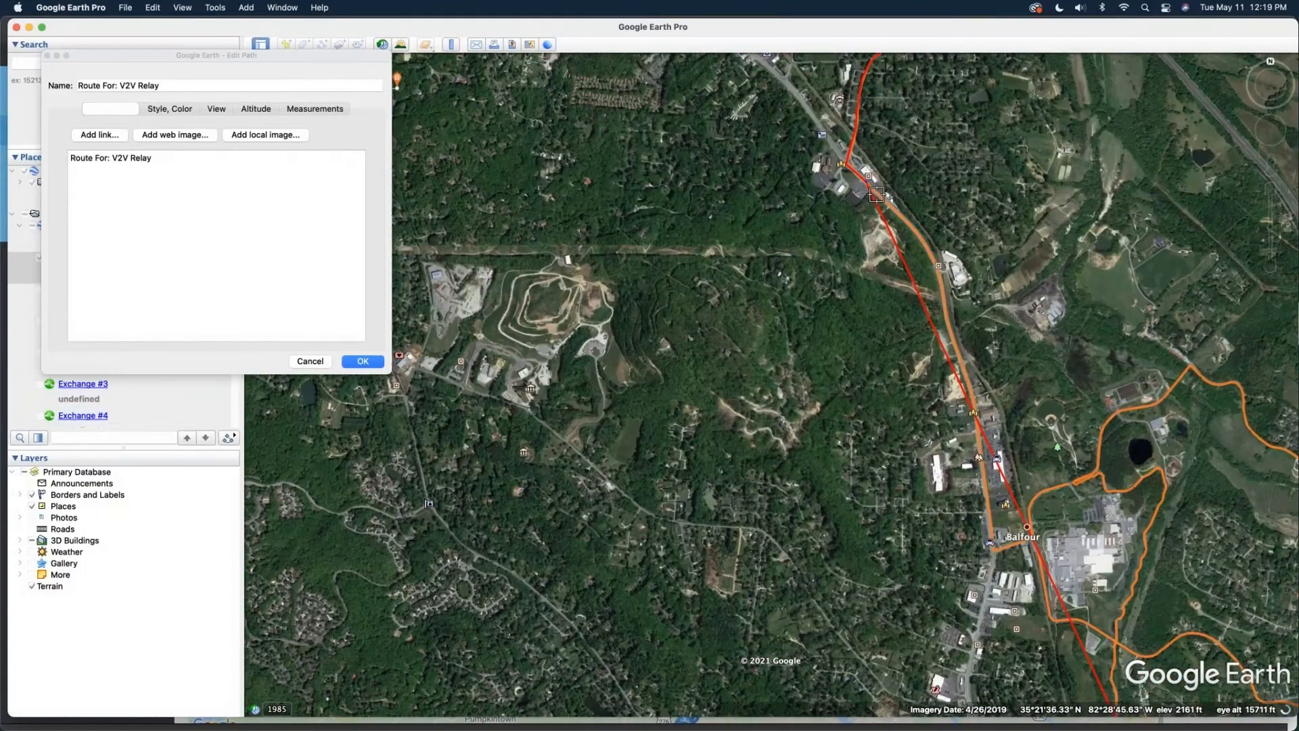
pyautogui.click(918, 232)
pyautogui.click(377, 364)
pyautogui.click(363, 362)
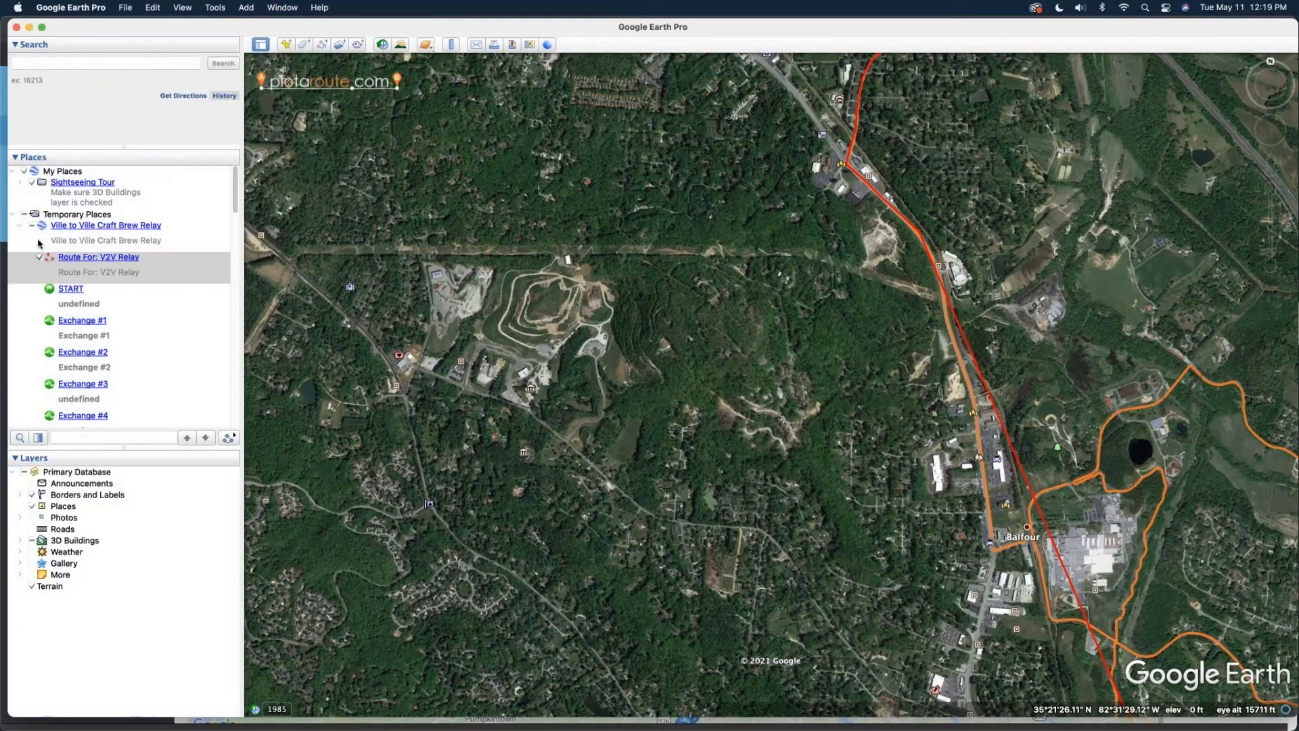
# - Hide and collapse the Ville to Ville Craft Brew Relay document and show VilletoVille.kml on the map
pyautogui.click(33, 230)
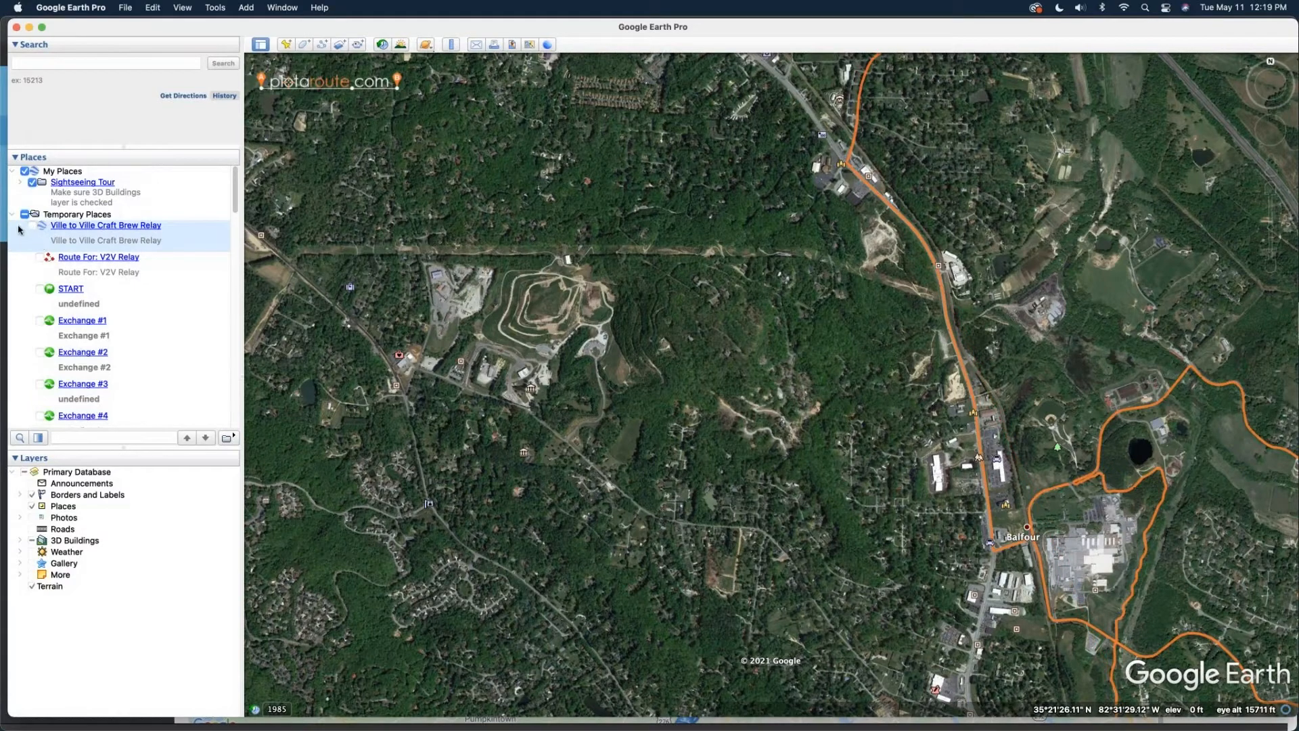
pyautogui.click(19, 228)
pyautogui.click(31, 344)
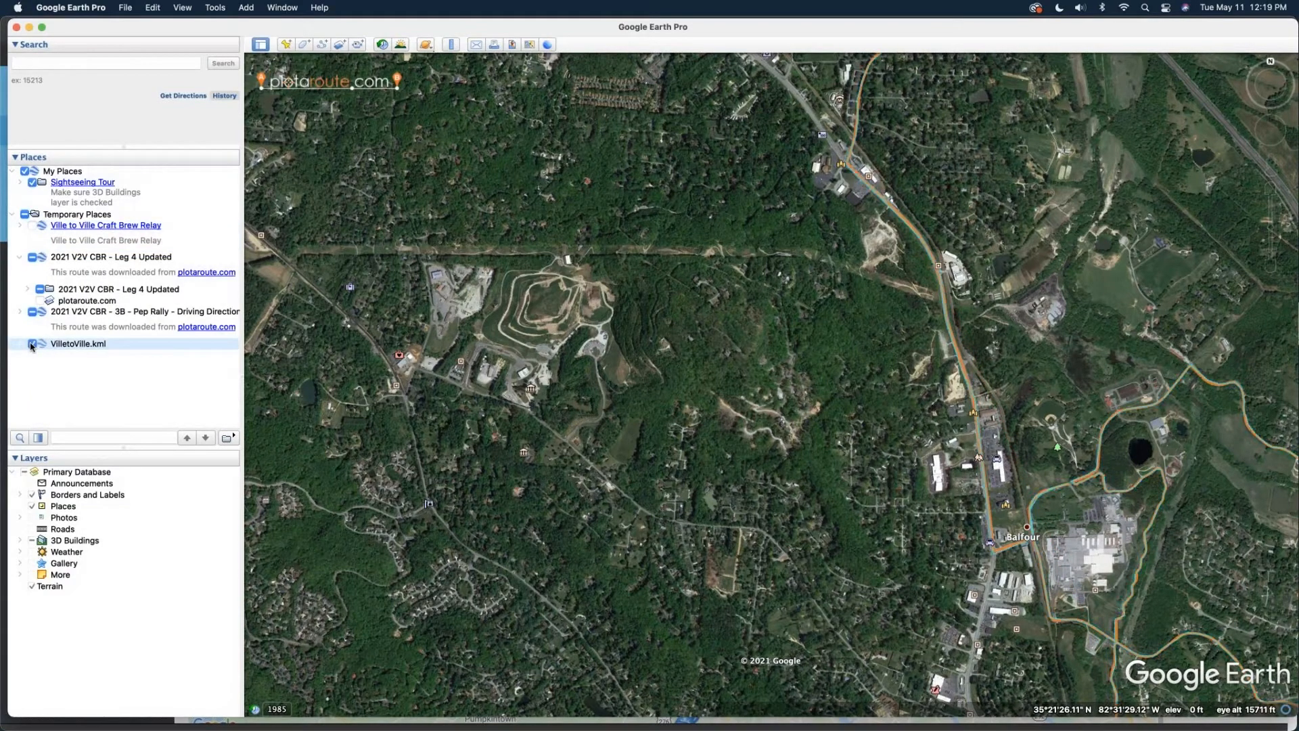
pyautogui.rightClick(59, 344)
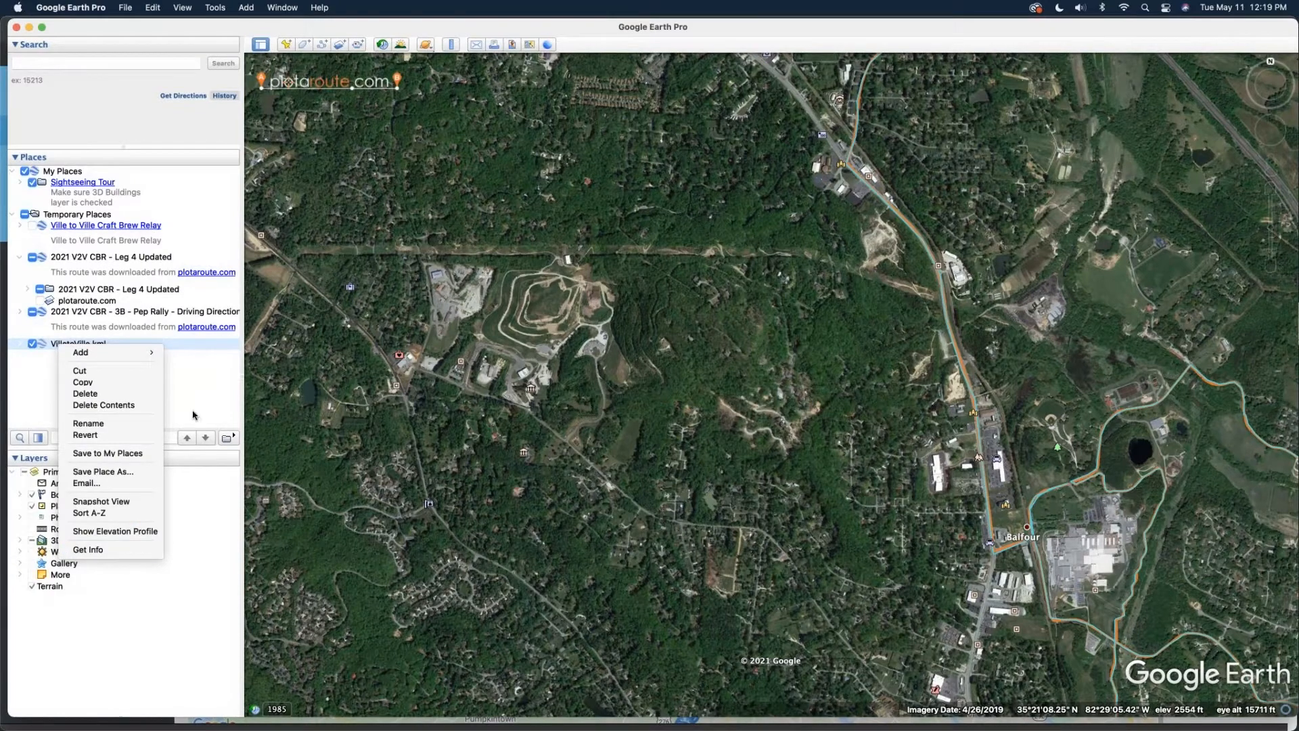
pyautogui.click(215, 414)
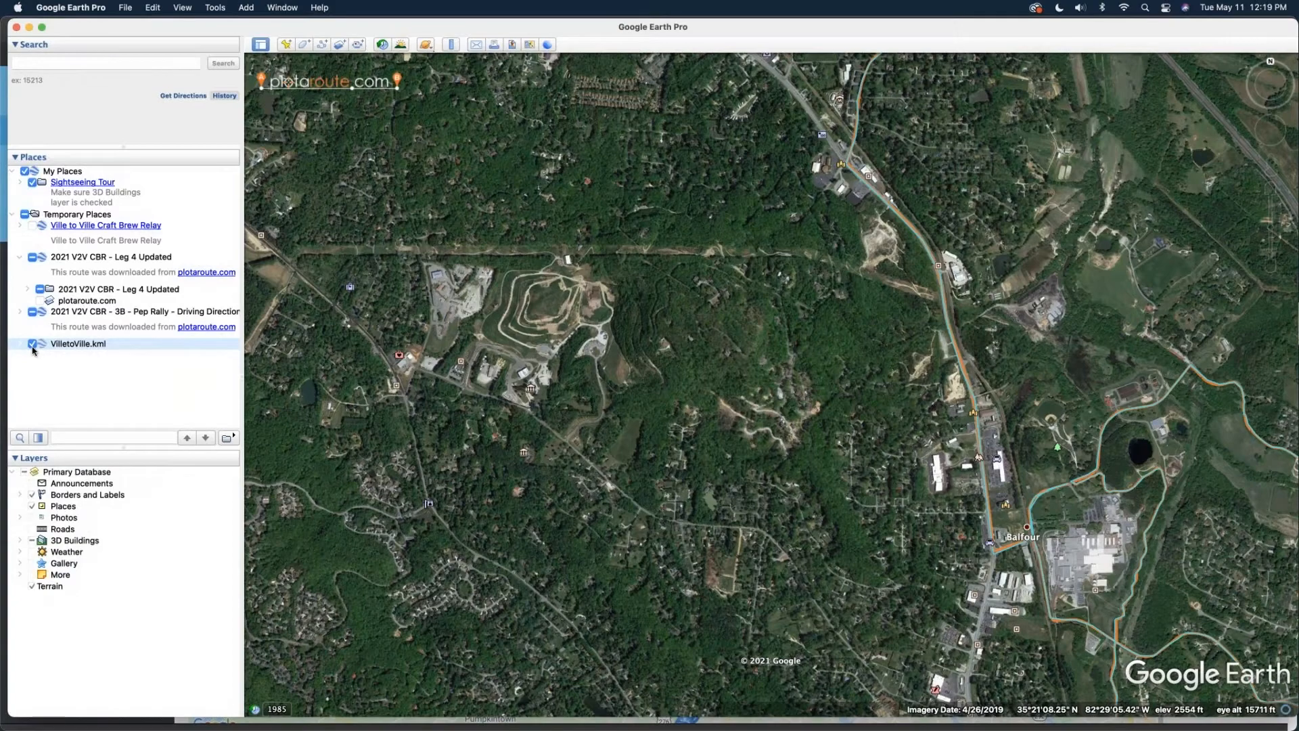
# - Examine how the VilletoVille.kml path follows the orange Leg 4 route from the roundabout through Balfour to Hendersonville
pyautogui.scroll(-5, 616, 385)
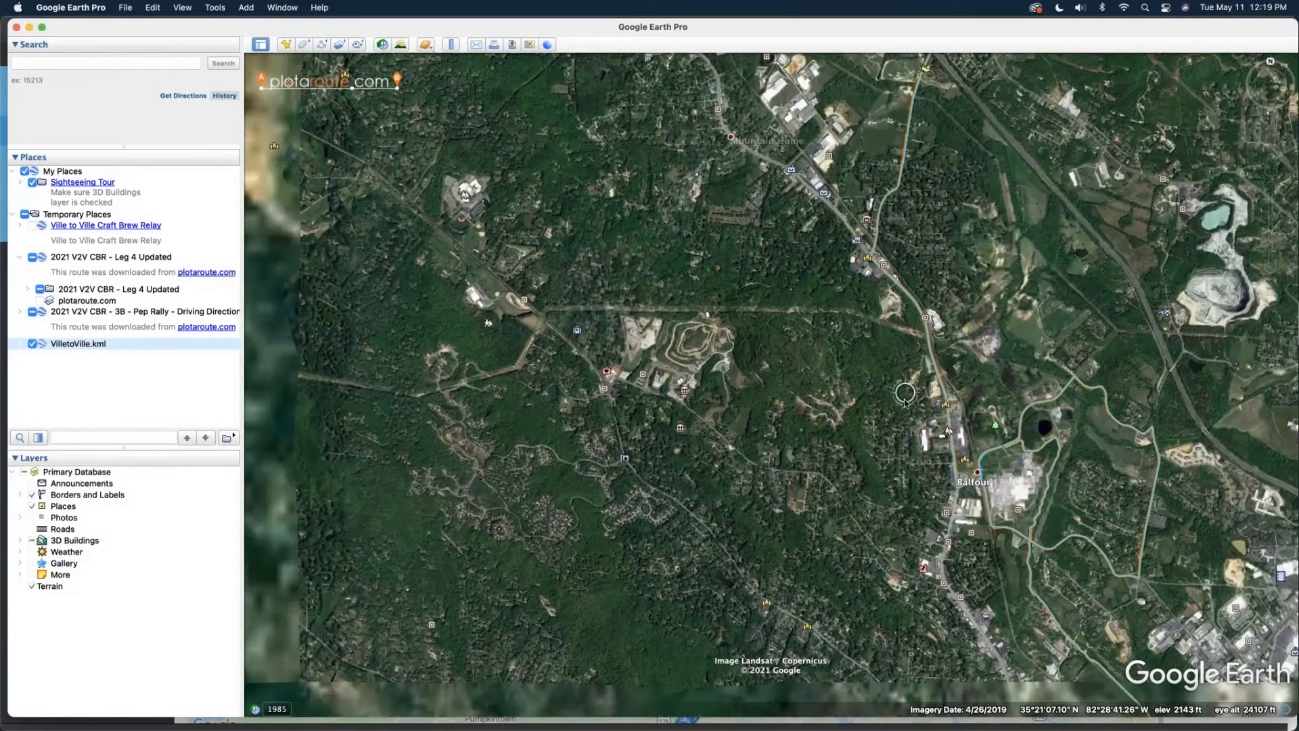
pyautogui.scroll(-4, 809, 378)
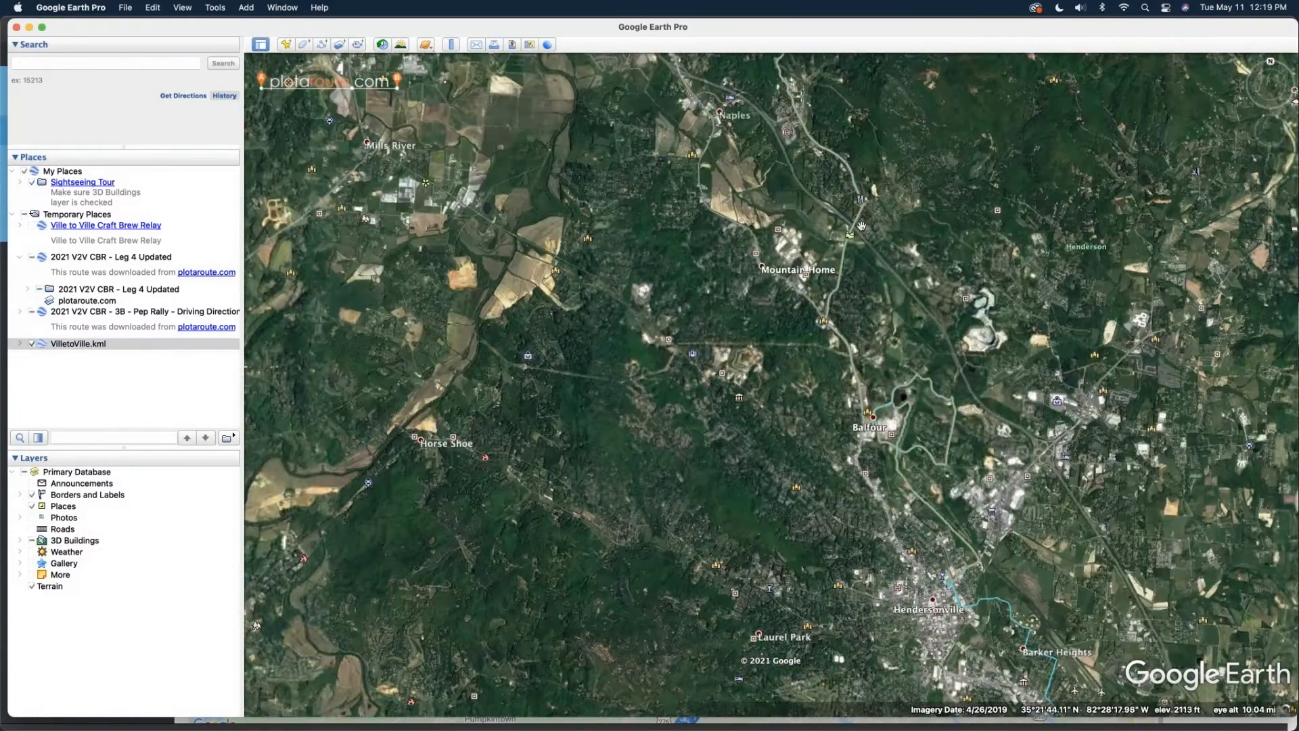
pyautogui.scroll(2, 866, 186)
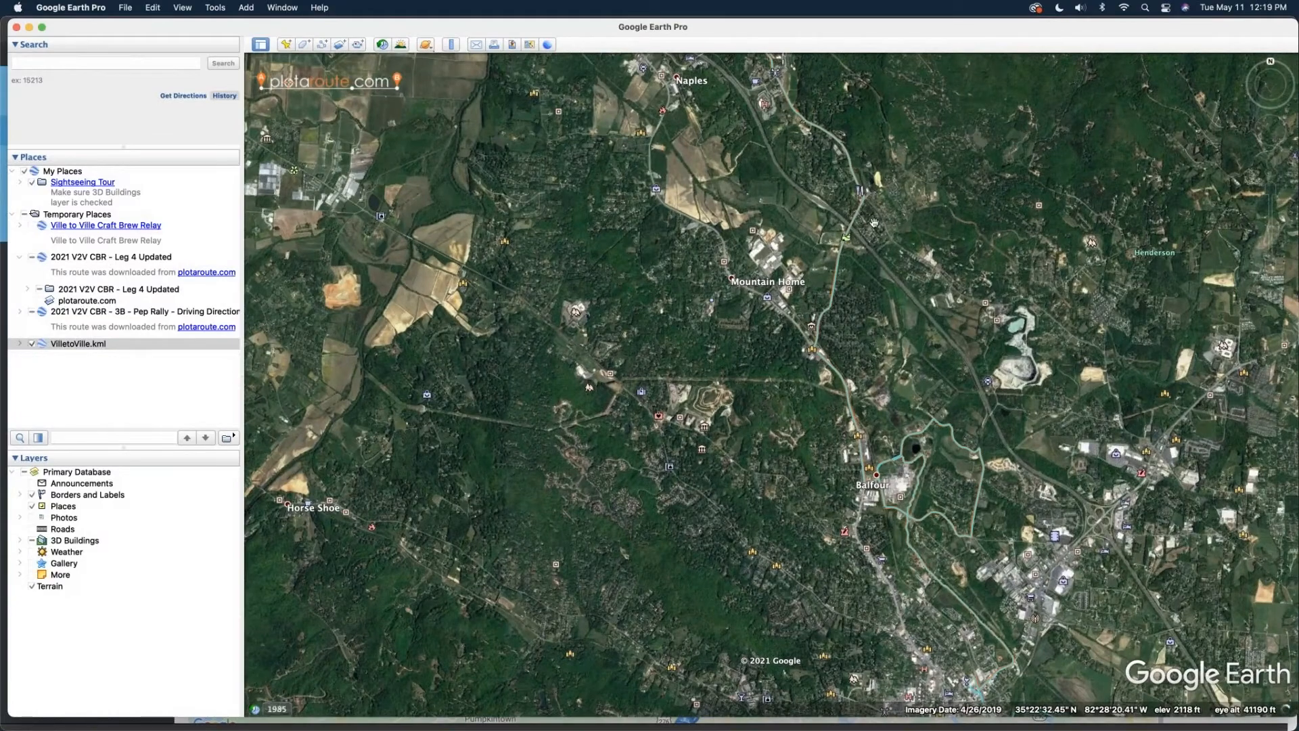
pyautogui.scroll(3, 863, 189)
pyautogui.scroll(2, 858, 195)
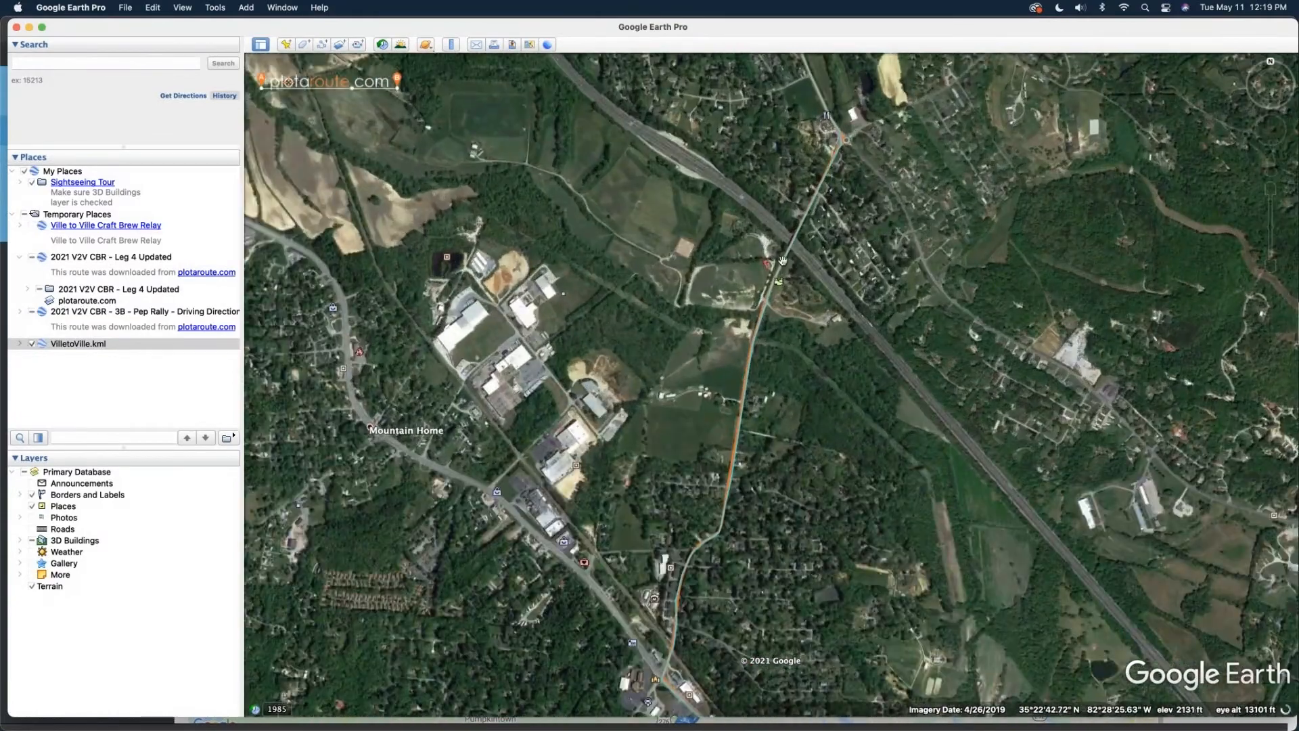
pyautogui.moveTo(748, 536); pyautogui.dragTo(742, 170)
pyautogui.moveTo(931, 567); pyautogui.dragTo(881, 412)
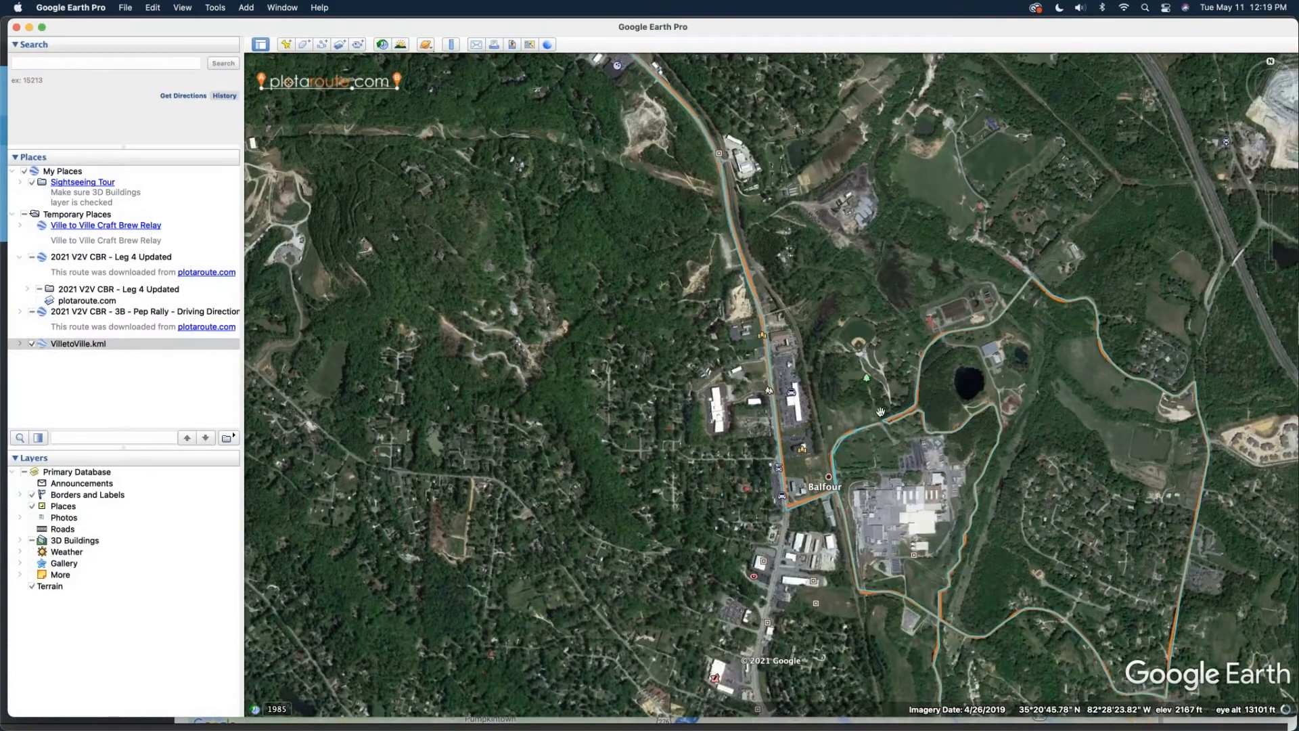
pyautogui.moveTo(1093, 458); pyautogui.dragTo(1001, 253)
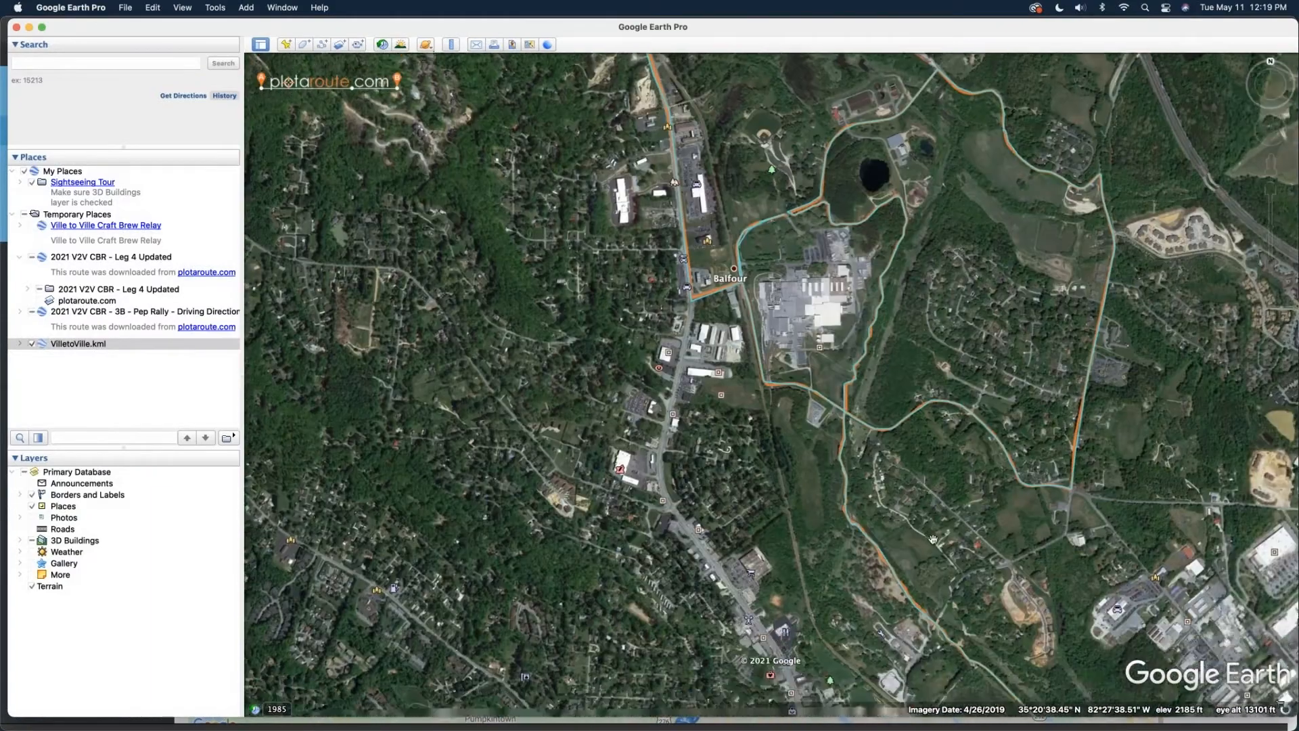
pyautogui.moveTo(893, 508); pyautogui.dragTo(827, 311)
pyautogui.moveTo(931, 542); pyautogui.dragTo(752, 322)
pyautogui.moveTo(839, 576); pyautogui.dragTo(840, 490)
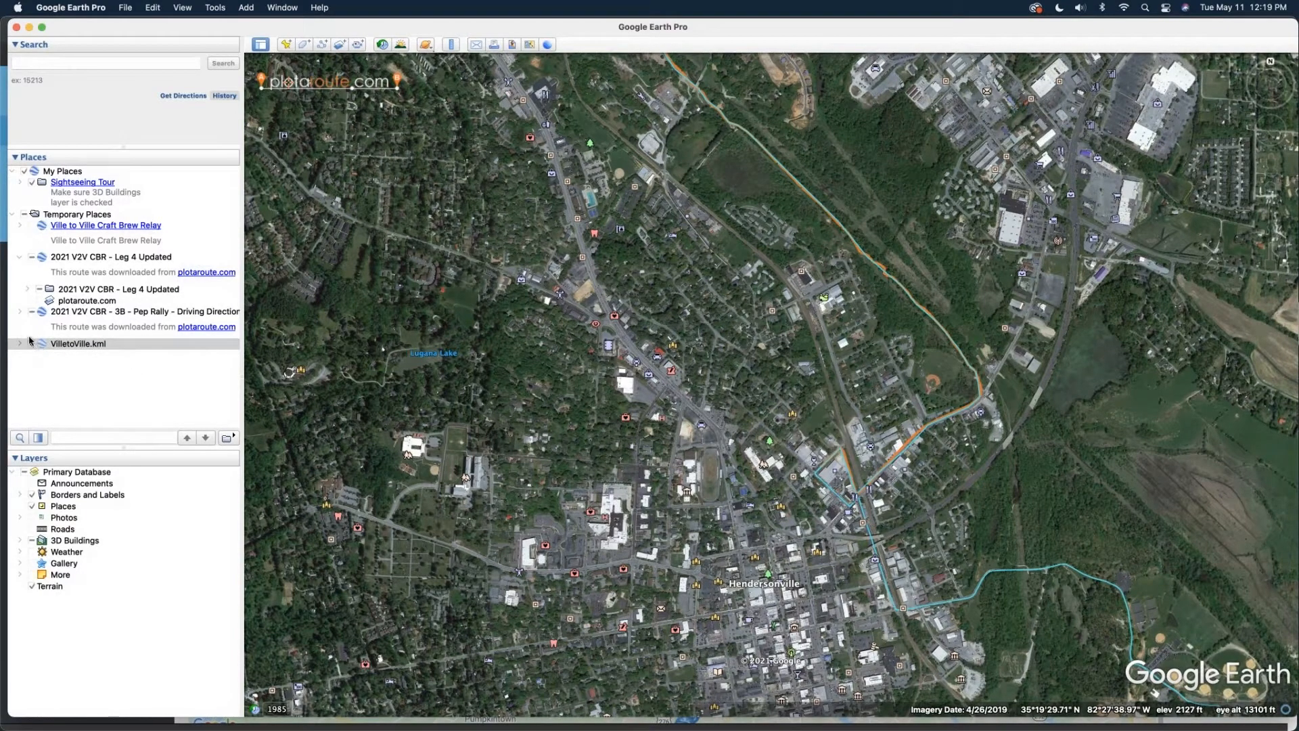
# - Save the Route For: V2V Relay path under VilletoVille.kml as a KML file named FixedVille in Documents
pyautogui.rightClick(91, 347)
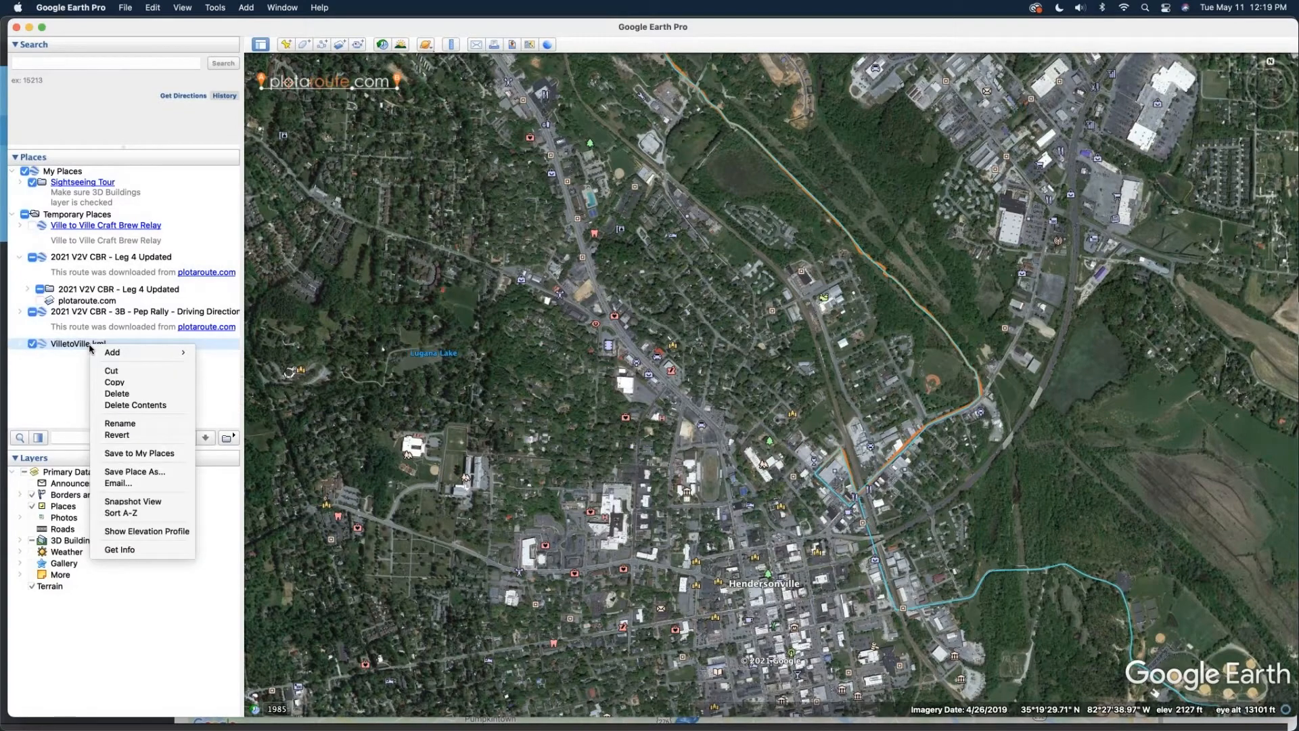
pyautogui.click(21, 348)
pyautogui.click(21, 348)
pyautogui.rightClick(163, 369)
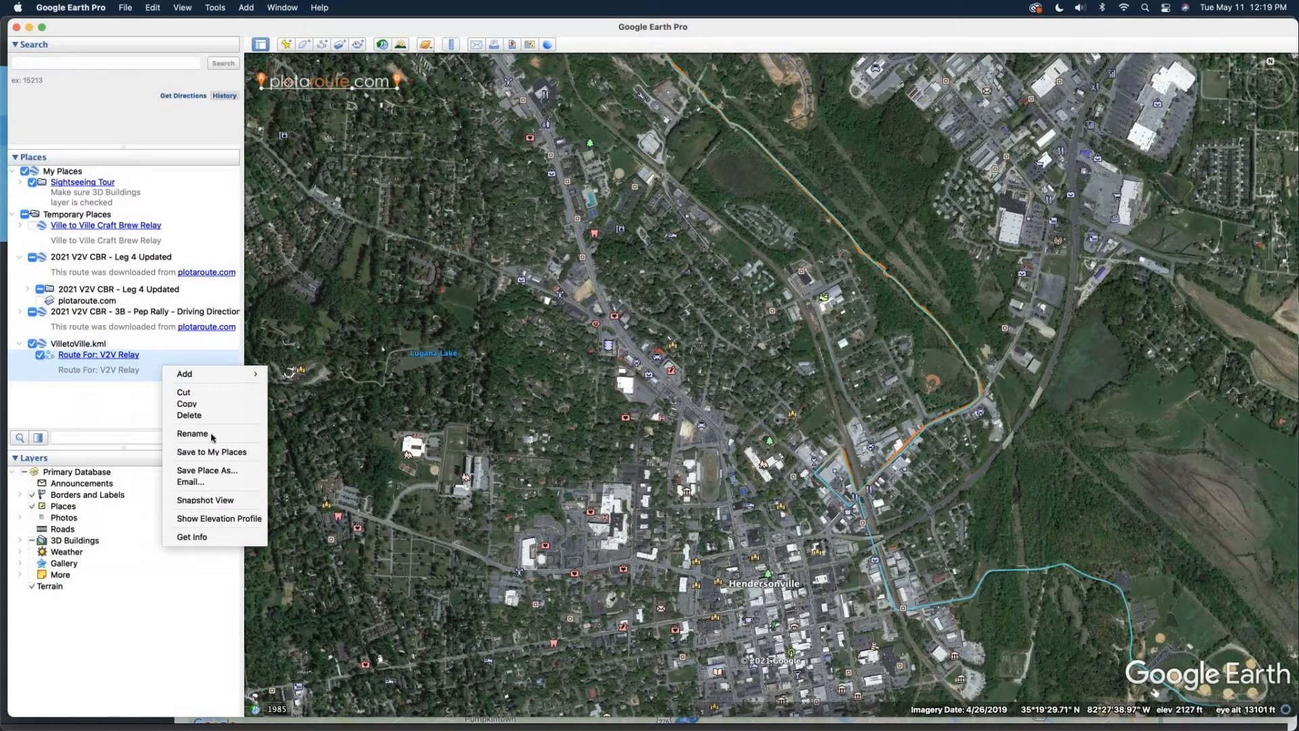
pyautogui.click(219, 471)
pyautogui.tripleClick(692, 188)
pyautogui.write('FixedVille')
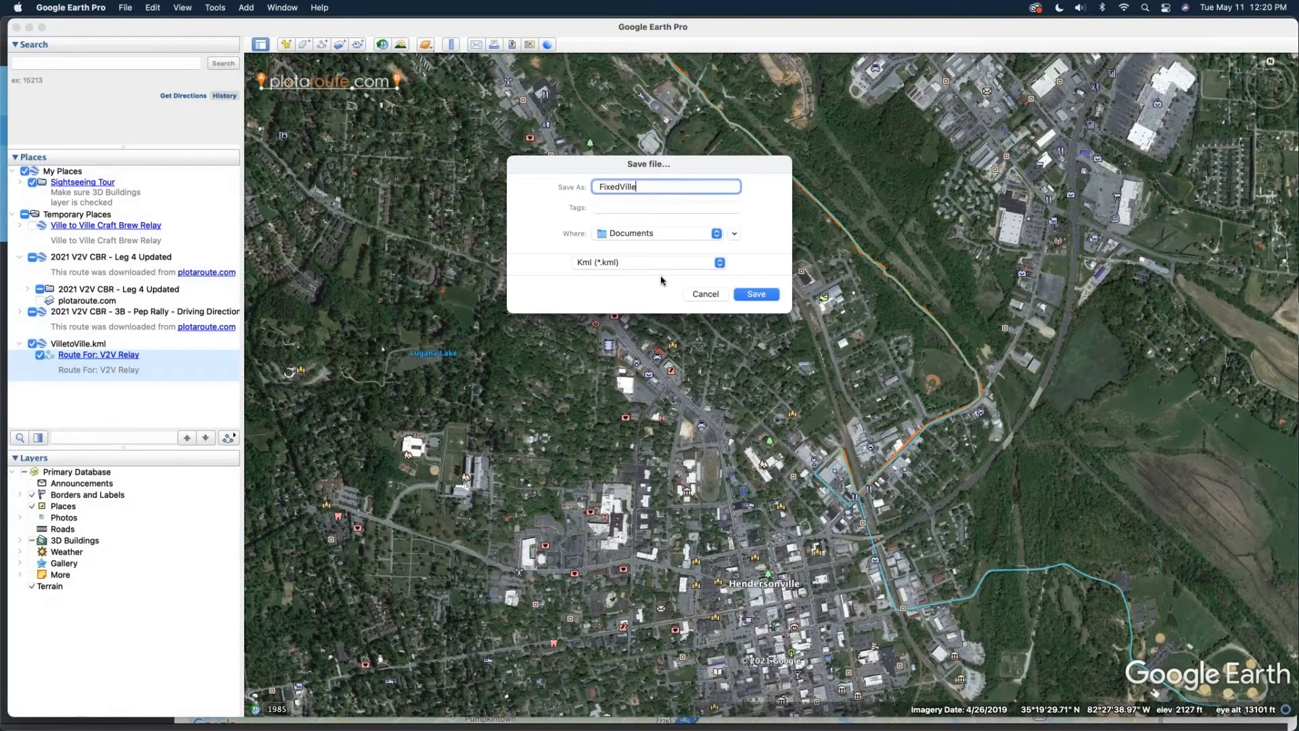
pyautogui.click(756, 295)
# - Locate FixedVille.kml in the Documents folder in Finder and switch to the RaceJoy course map in Chrome
pyautogui.hotkey('ctrl', 'Up')
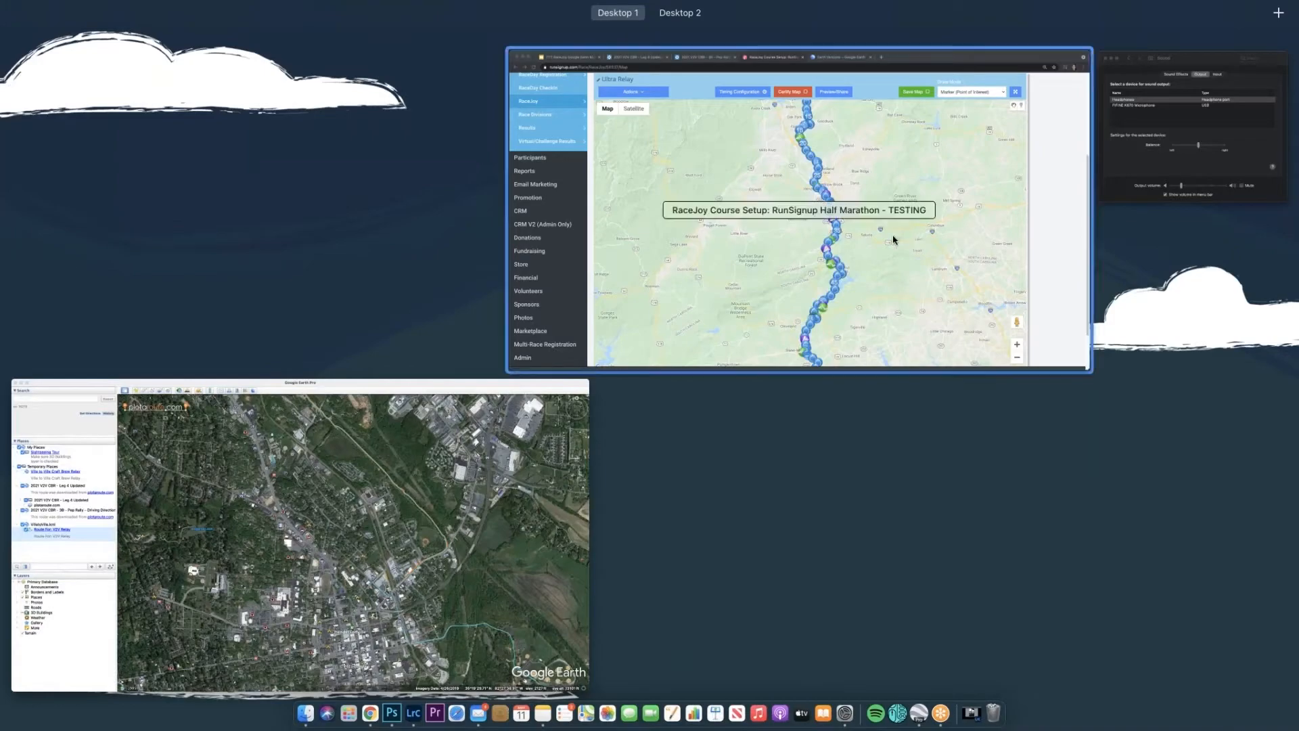
pyautogui.click(307, 715)
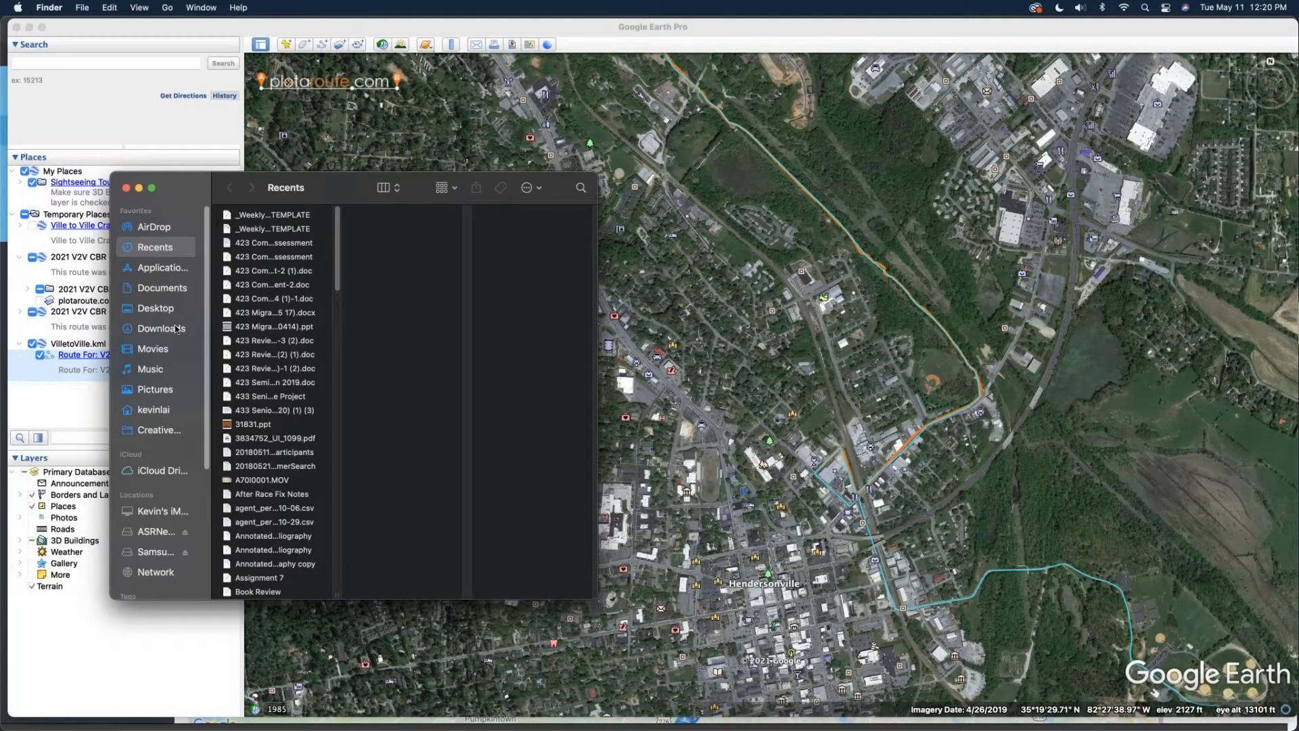
pyautogui.click(163, 289)
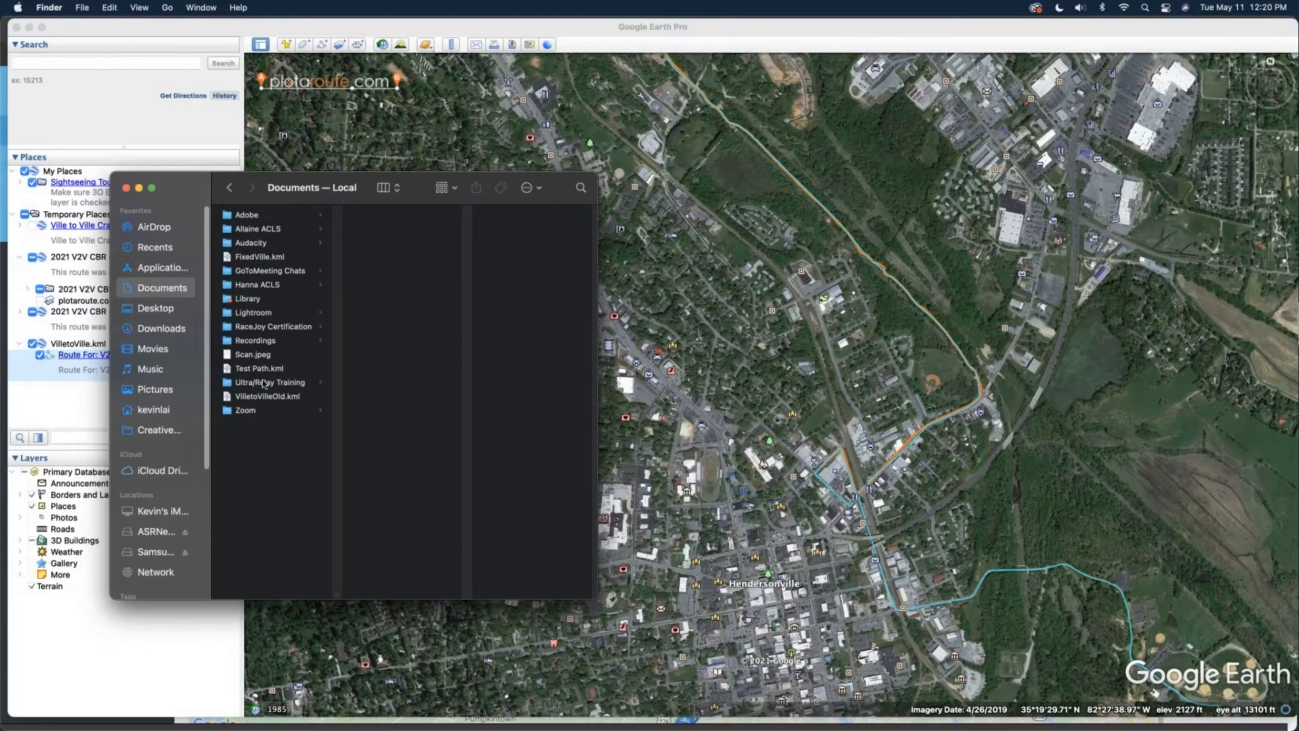
pyautogui.click(263, 260)
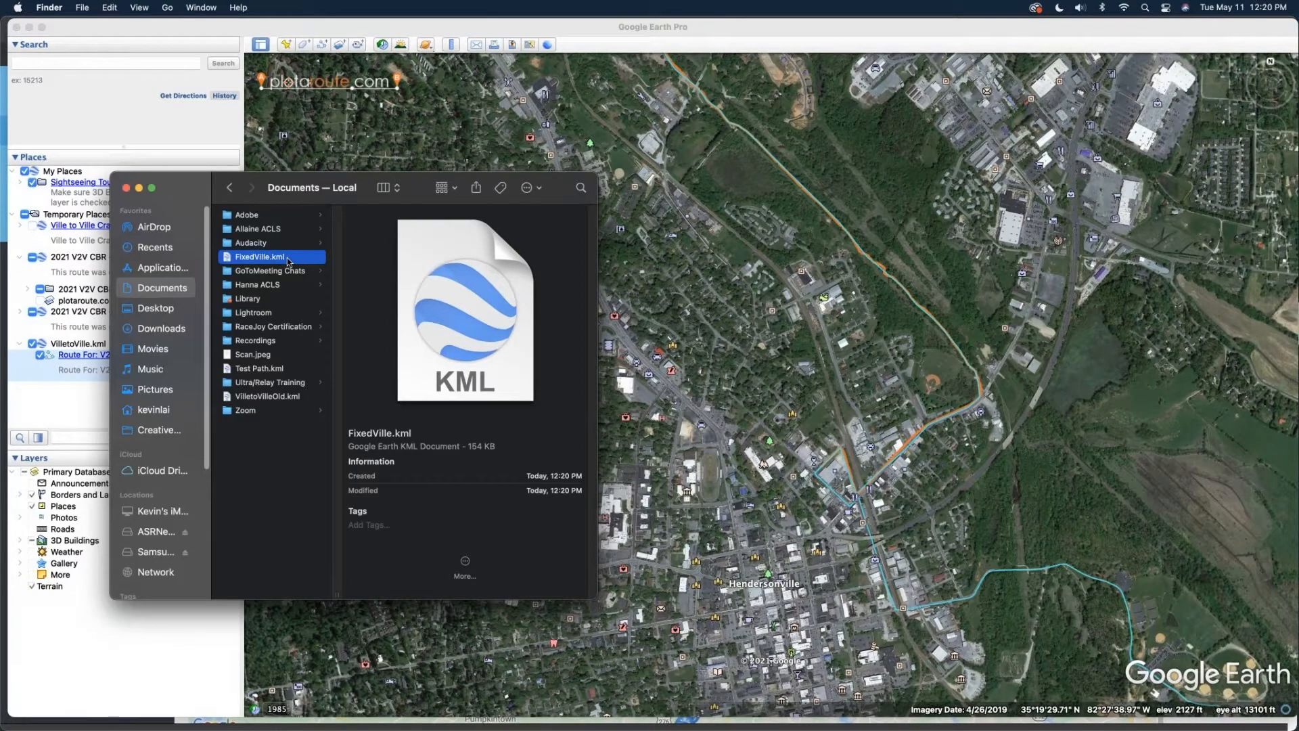
pyautogui.hotkey('ctrl', 'Up')
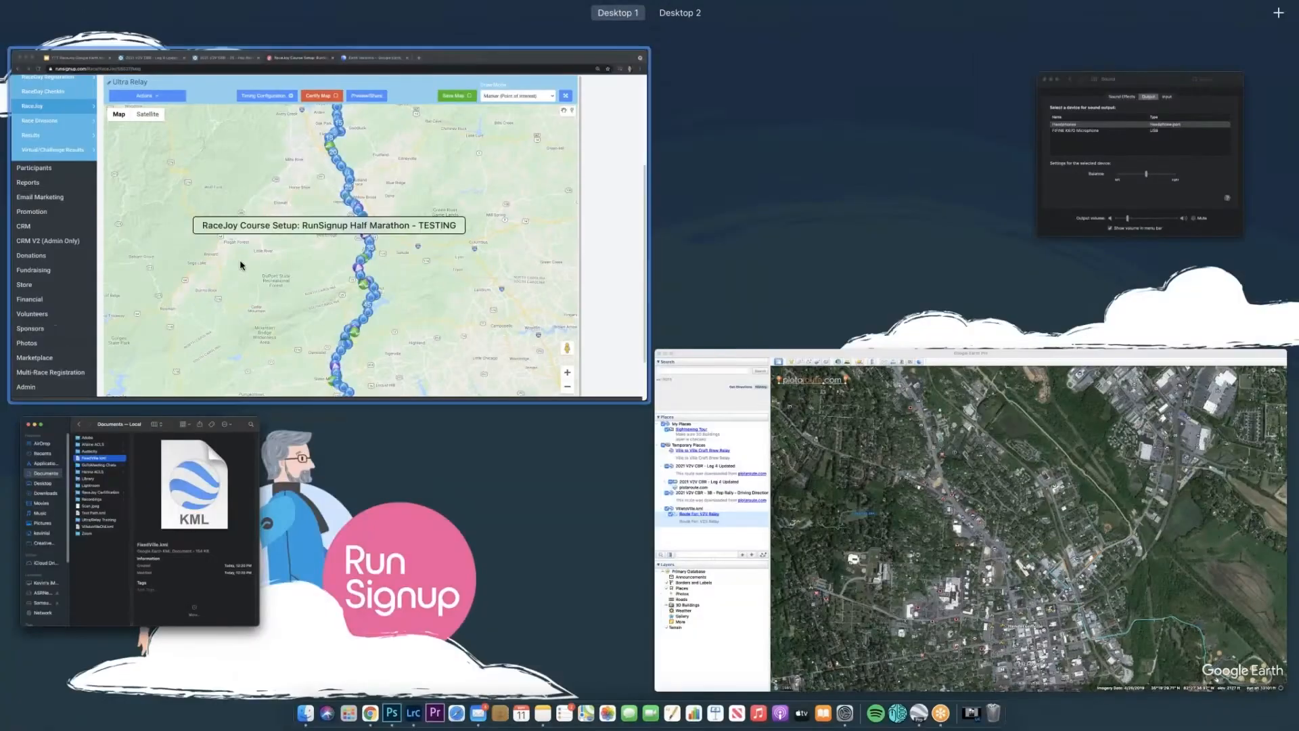
pyautogui.click(301, 308)
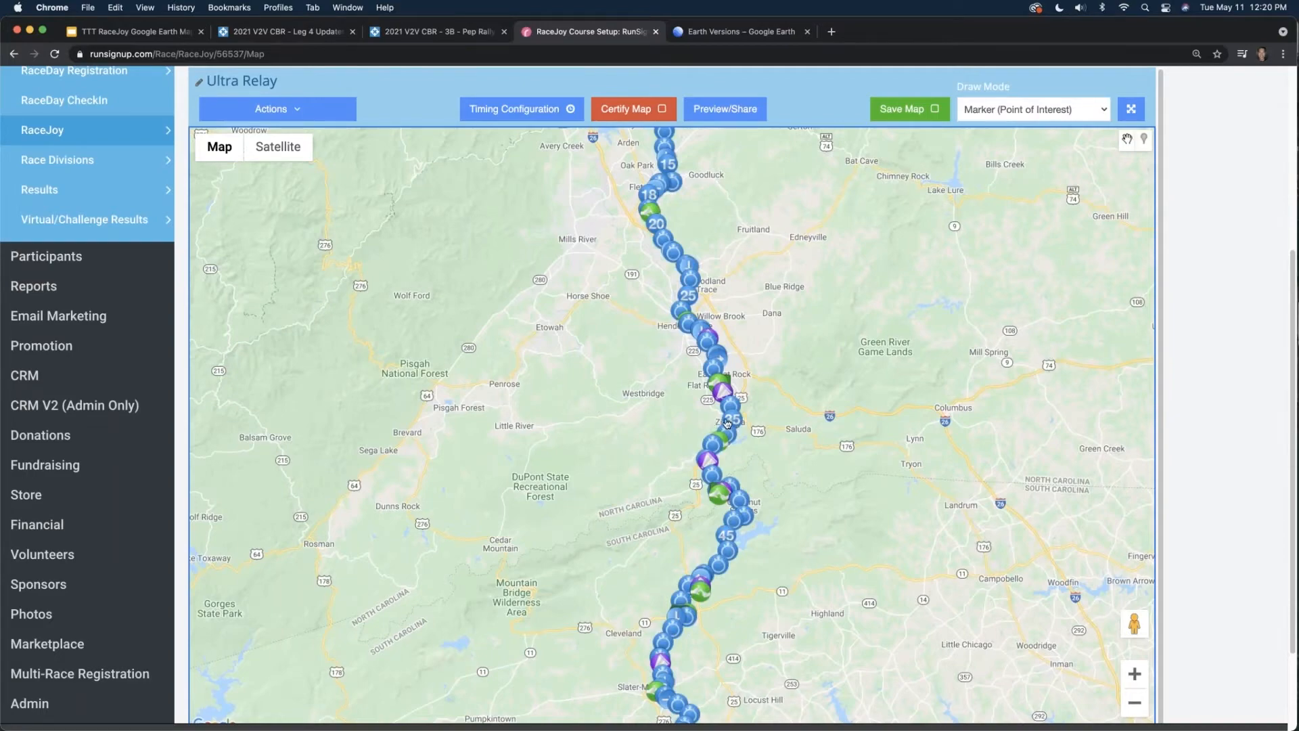
# - Check the Route For: V2V Relay path's length in miles in Google Earth Pro and return to the RaceJoy course map in Chrome
pyautogui.hotkey('ctrl', 'Up')
pyautogui.click(751, 500)
pyautogui.rightClick(163, 375)
pyautogui.click(218, 559)
pyautogui.click(329, 111)
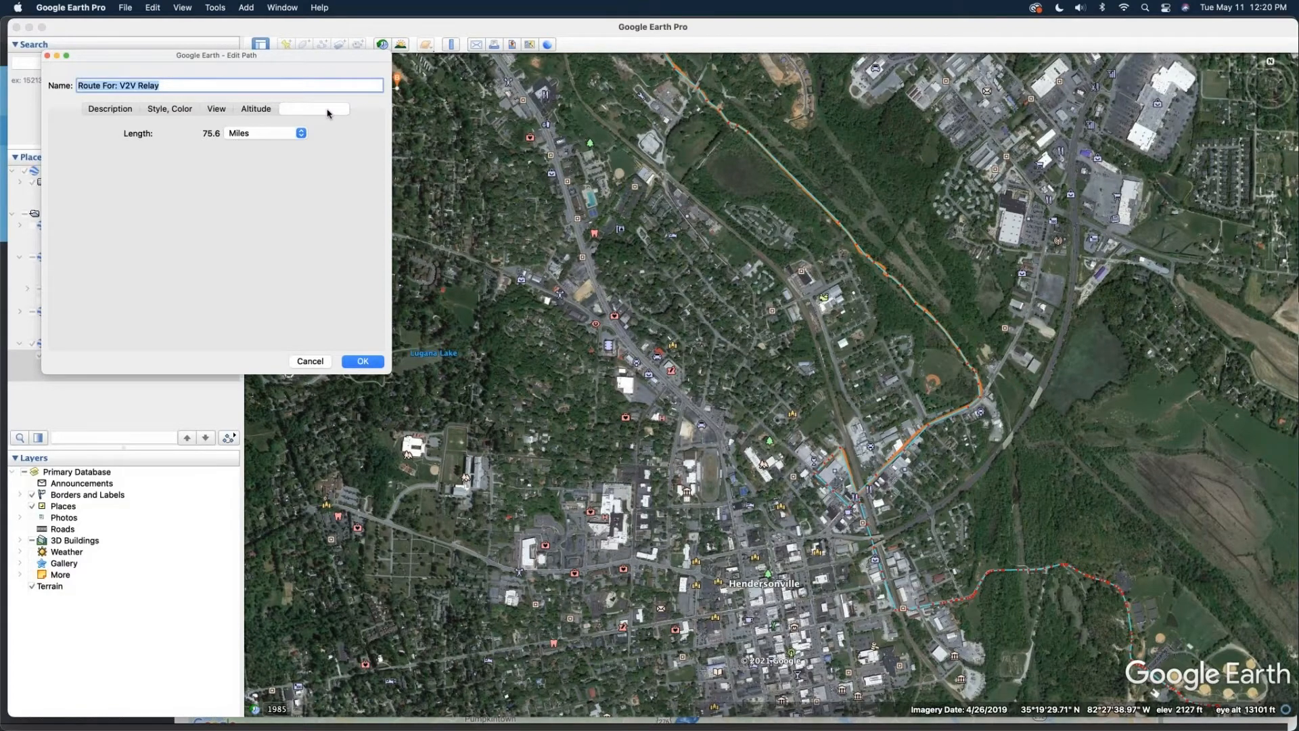
pyautogui.click(226, 136)
pyautogui.click(206, 140)
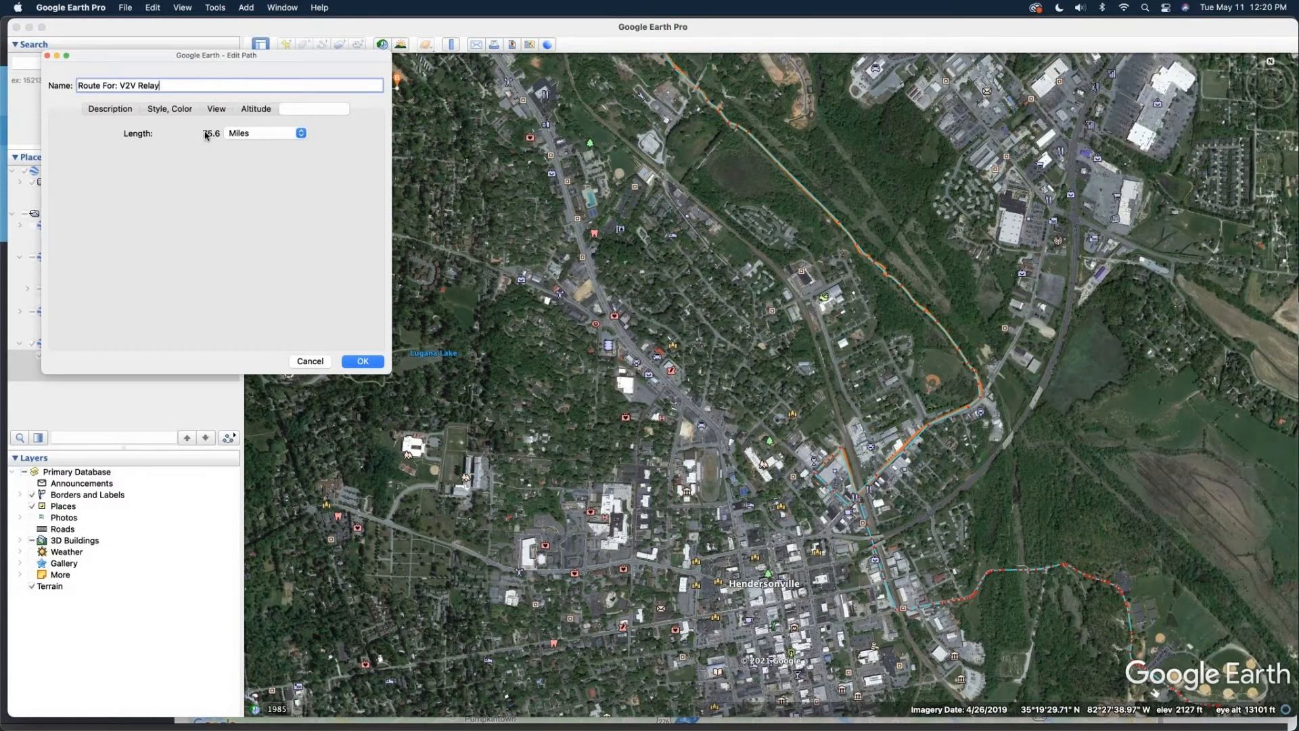
pyautogui.hotkey('ctrl', 'Up')
pyautogui.click(298, 241)
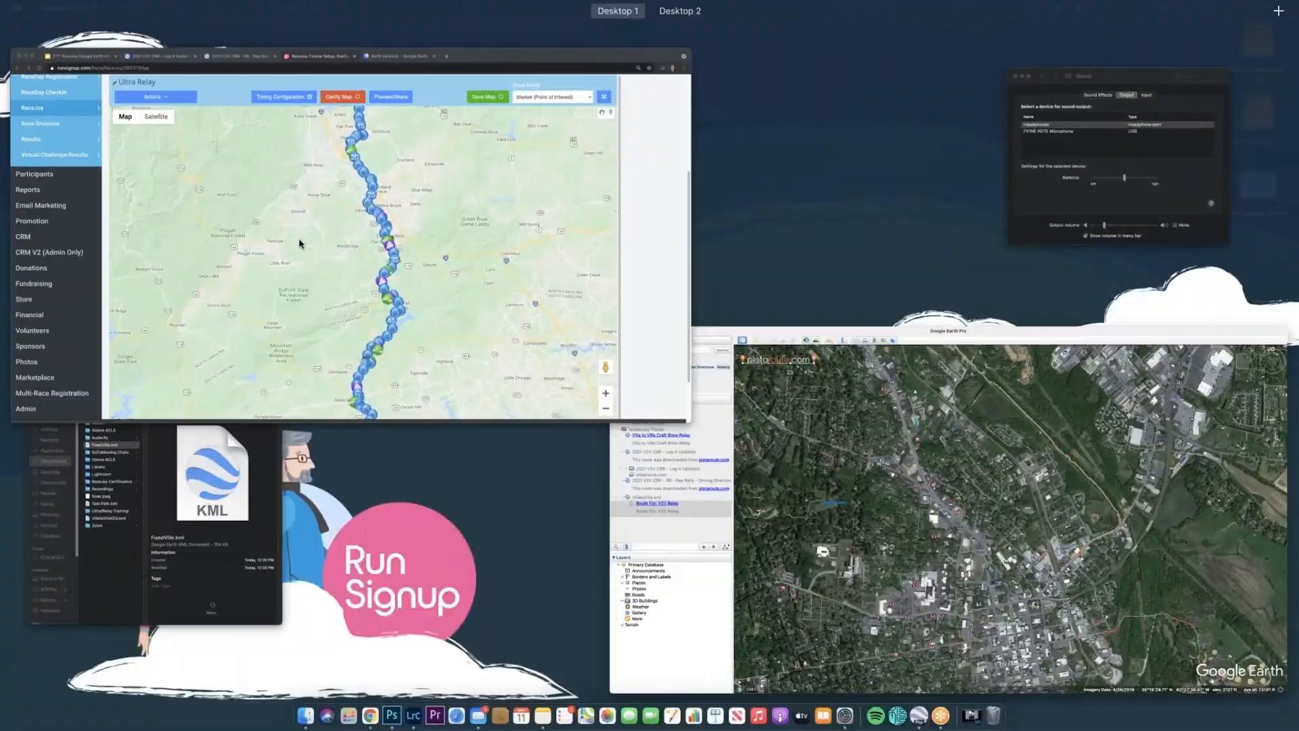
# - Switch to the RaceJoy course map in Chrome and view the details of the EXCHANGE-7 marker near Chestnut Springs
pyautogui.moveTo(602, 337); pyautogui.dragTo(532, 286)
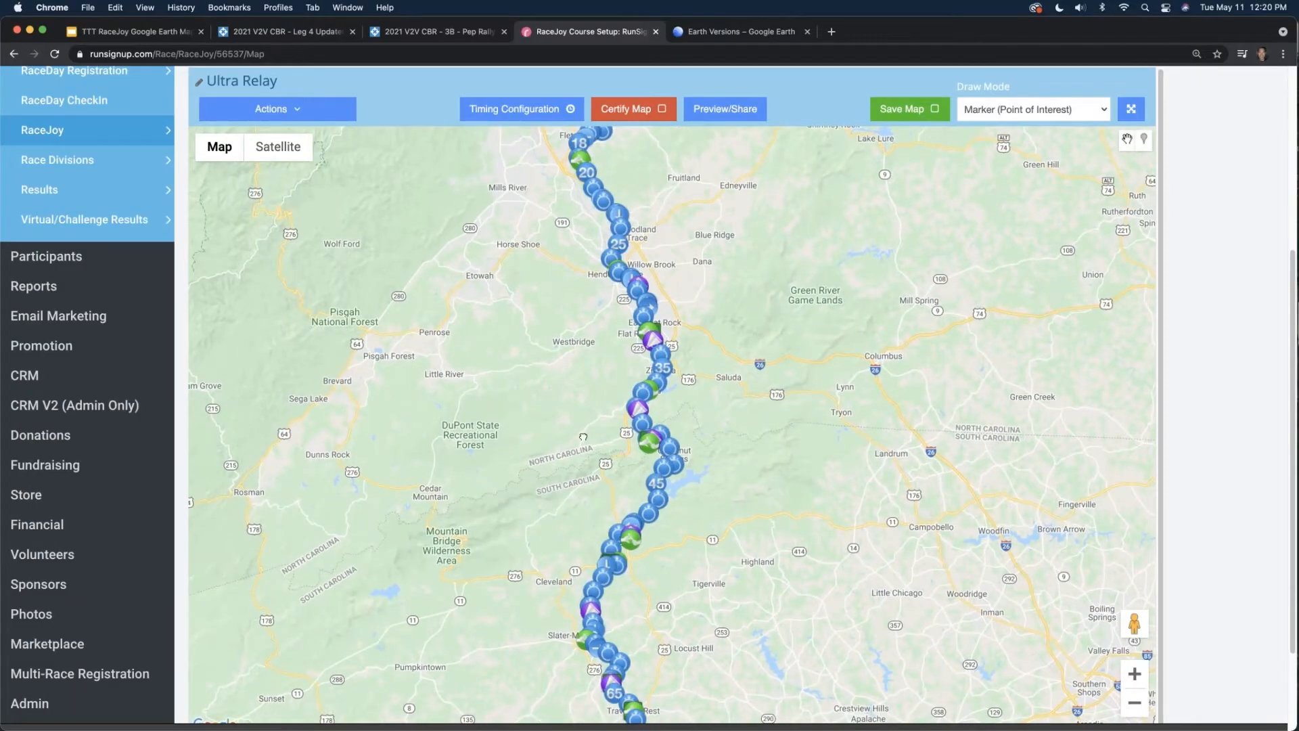
pyautogui.scroll(2, 666, 450)
pyautogui.scroll(5, 667, 447)
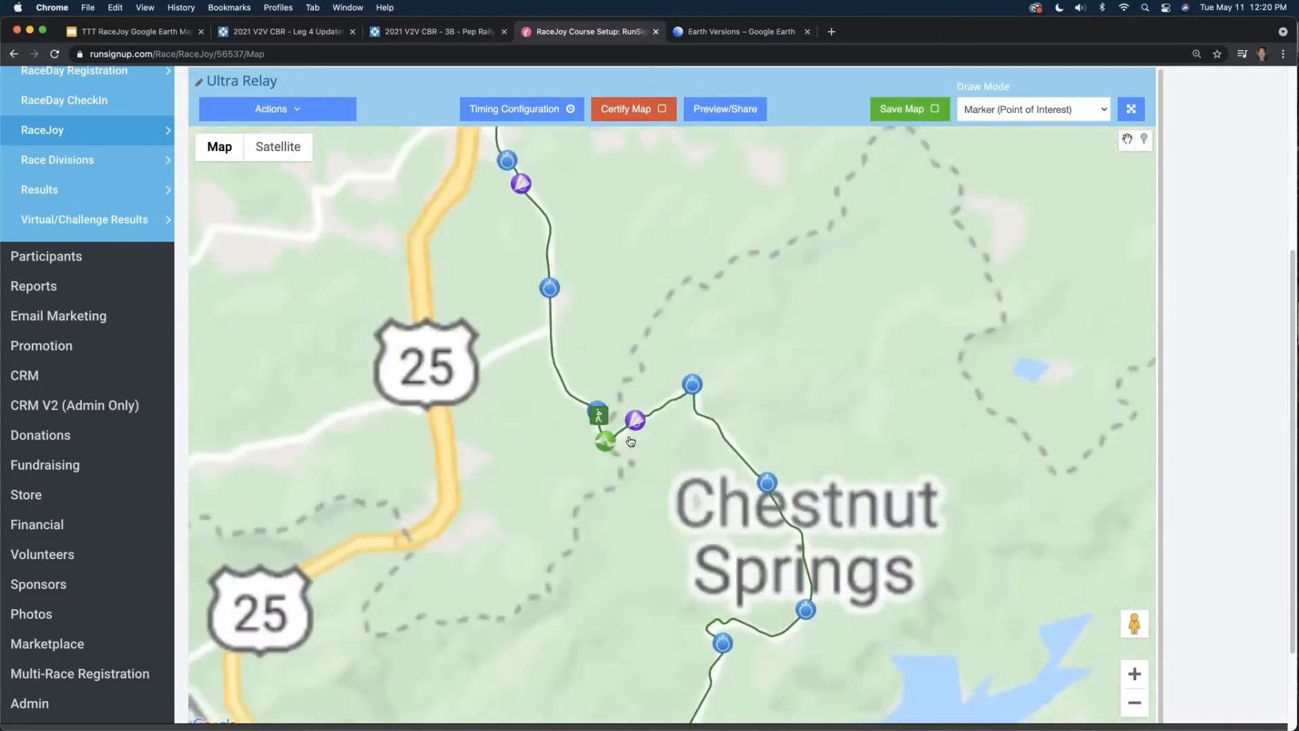
pyautogui.click(480, 441)
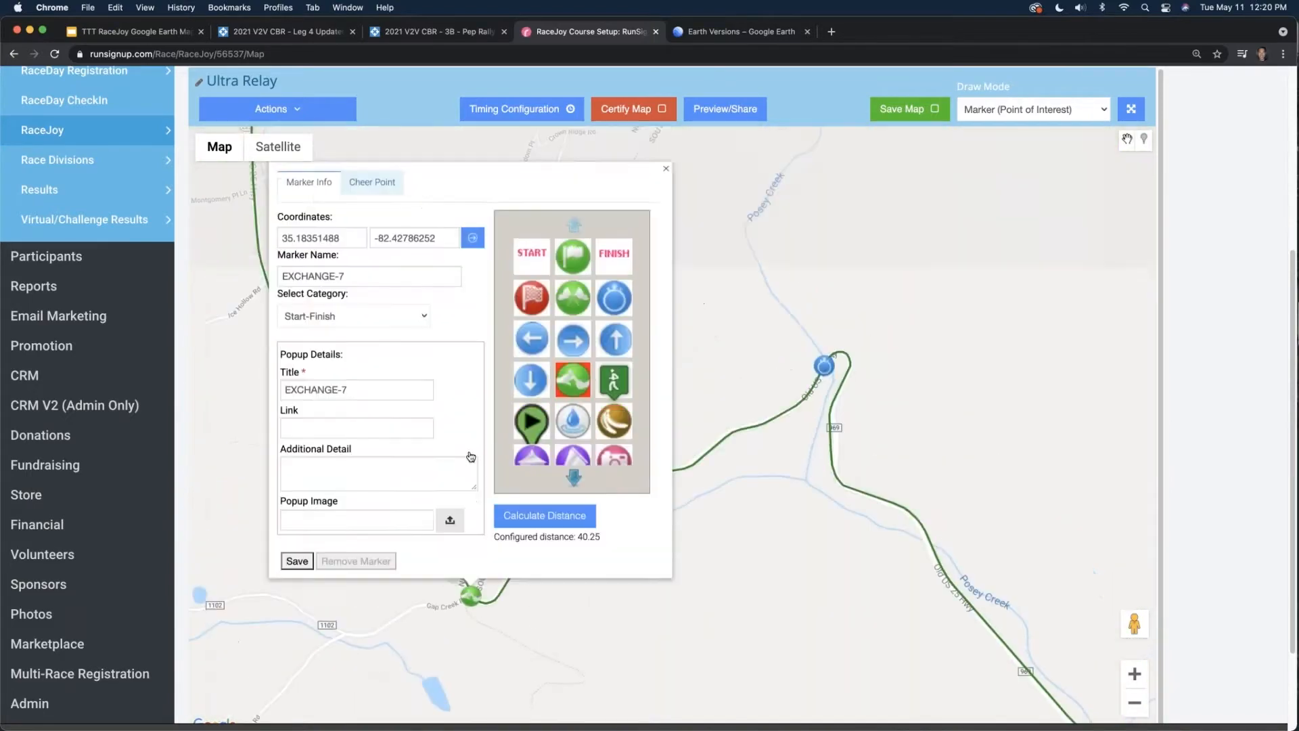
pyautogui.click(666, 175)
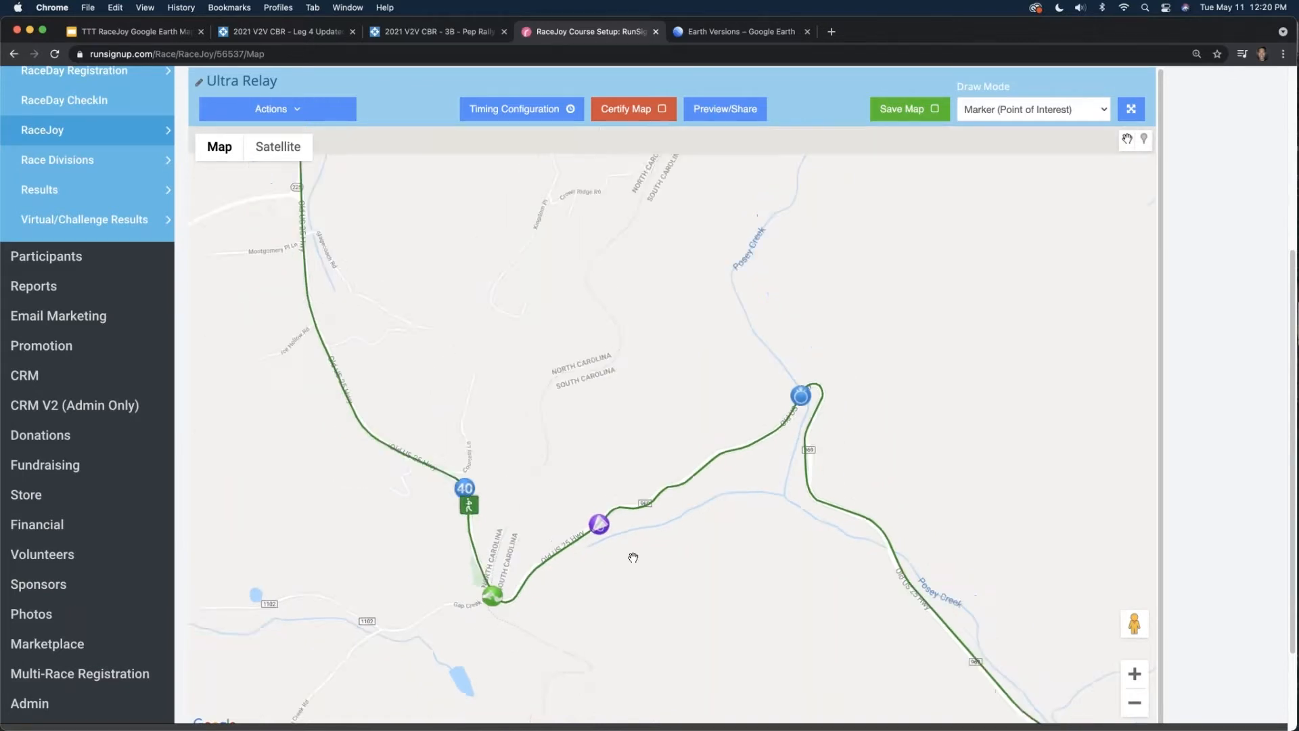
# - Check the configured distance of the EXCHANGE-8 marker southwest of North Saluda Reservoir
pyautogui.scroll(-5, 633, 557)
pyautogui.scroll(-5, 590, 628)
pyautogui.scroll(4, 601, 611)
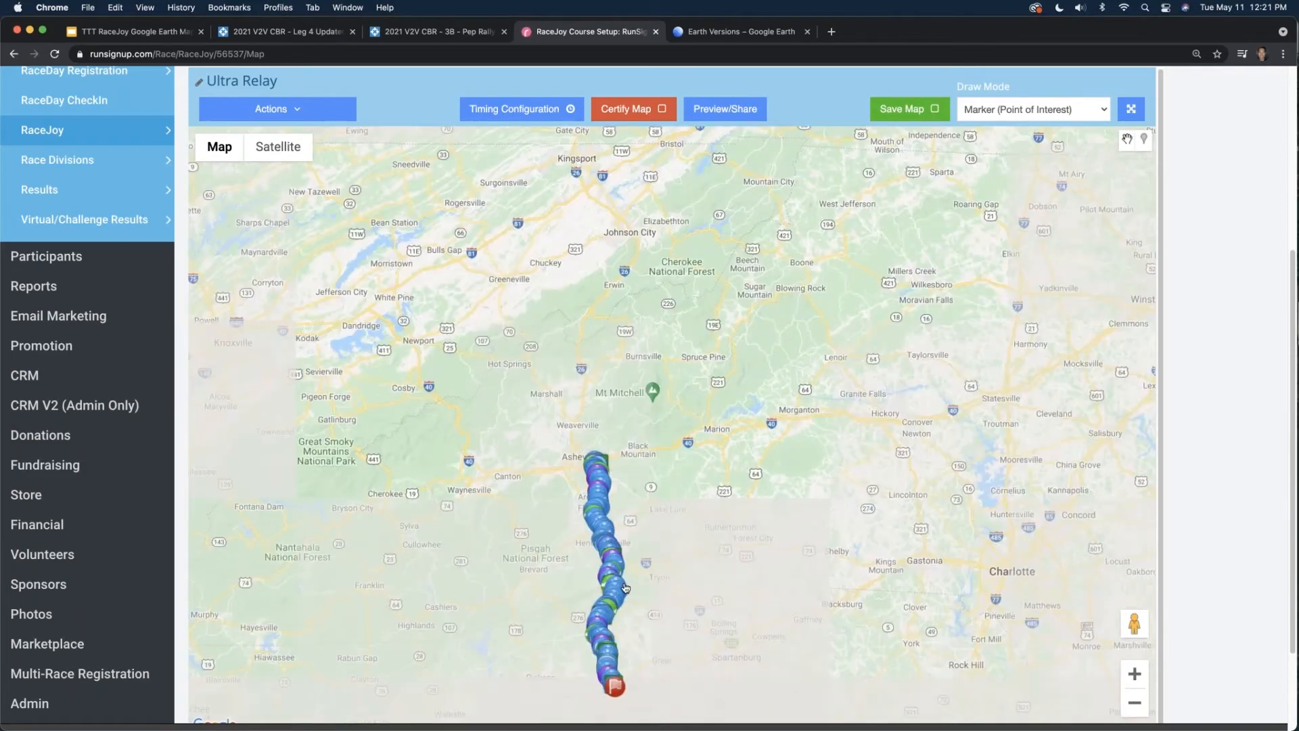
pyautogui.scroll(5, 626, 587)
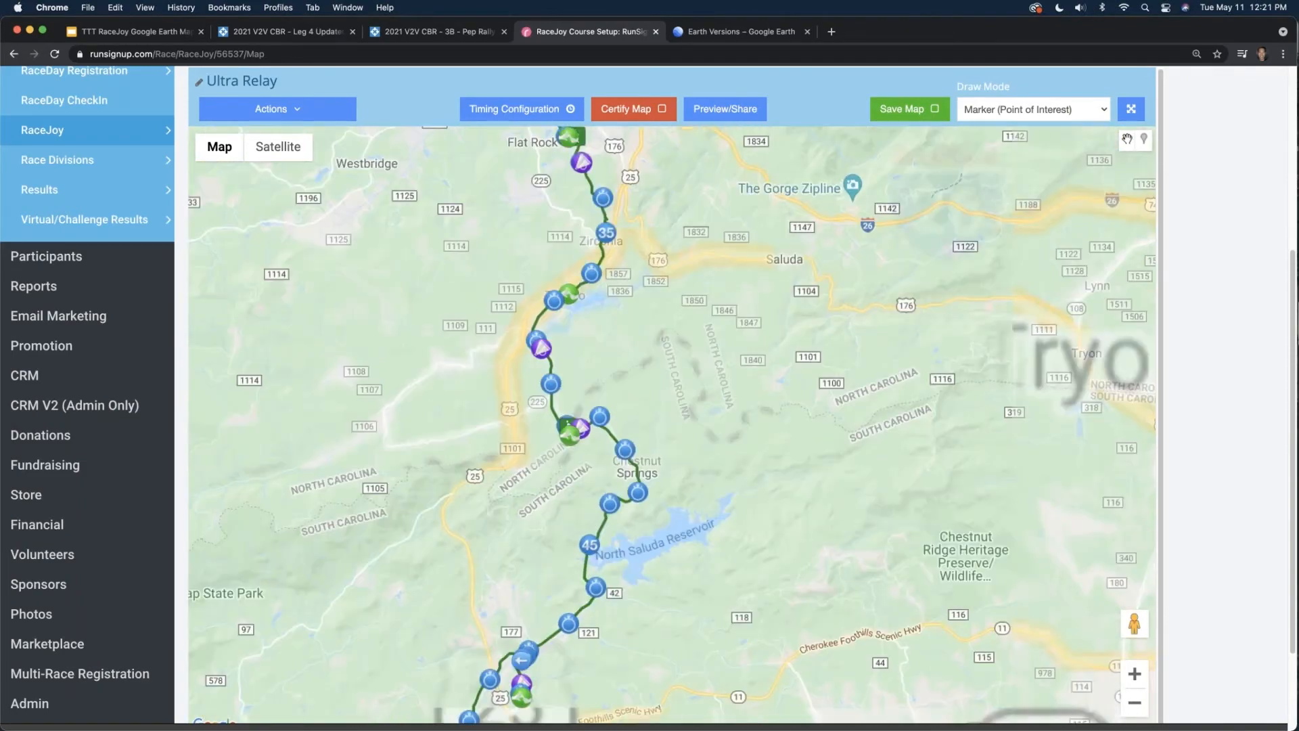
pyautogui.scroll(3, 568, 424)
pyautogui.click(539, 654)
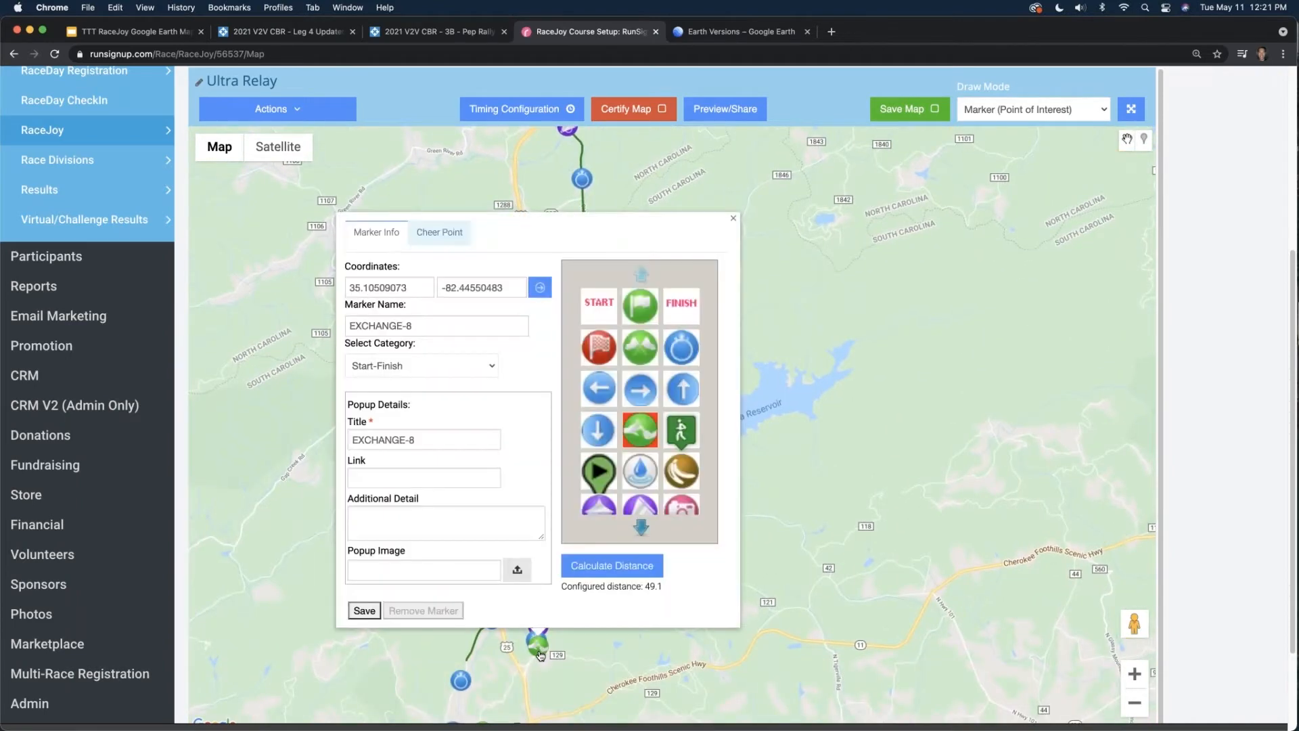
pyautogui.click(733, 218)
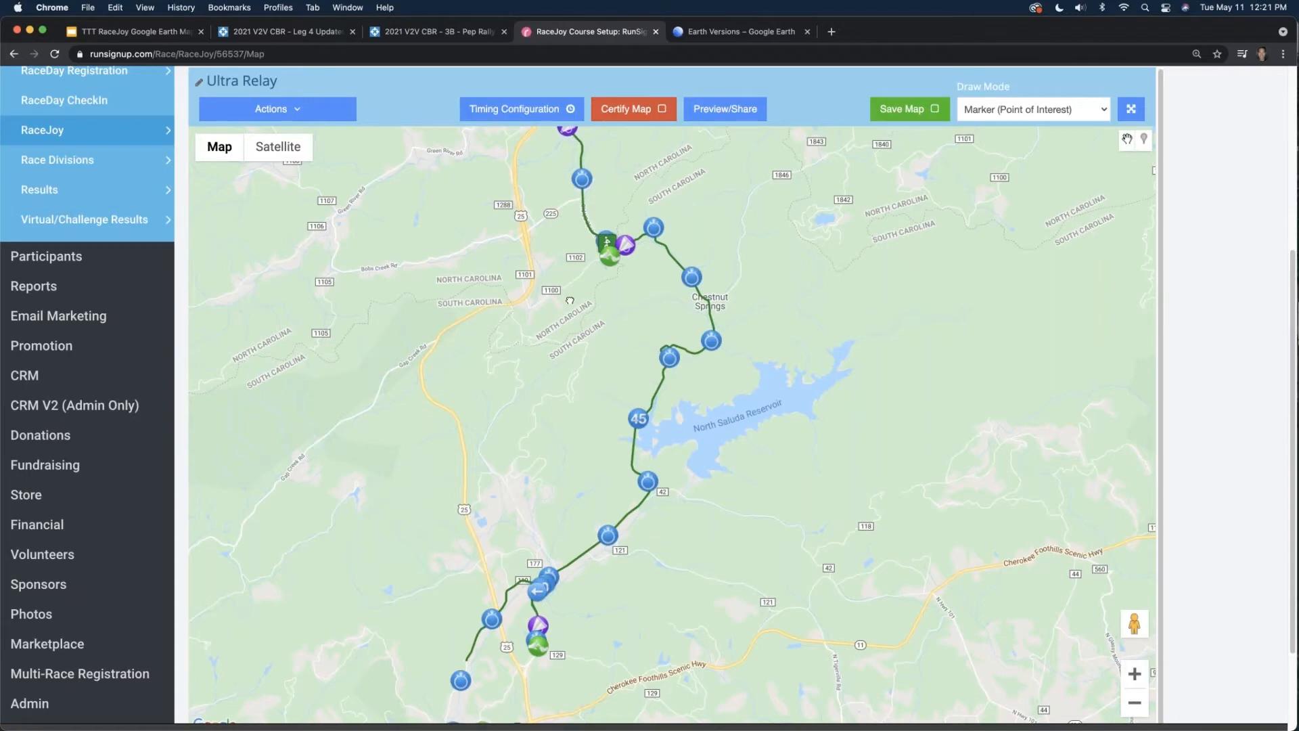
# - Check the configured distance of the EXCHANGE-7 marker at Gap Creek Road
pyautogui.moveTo(570, 300); pyautogui.dragTo(569, 345)
pyautogui.scroll(2, 608, 297)
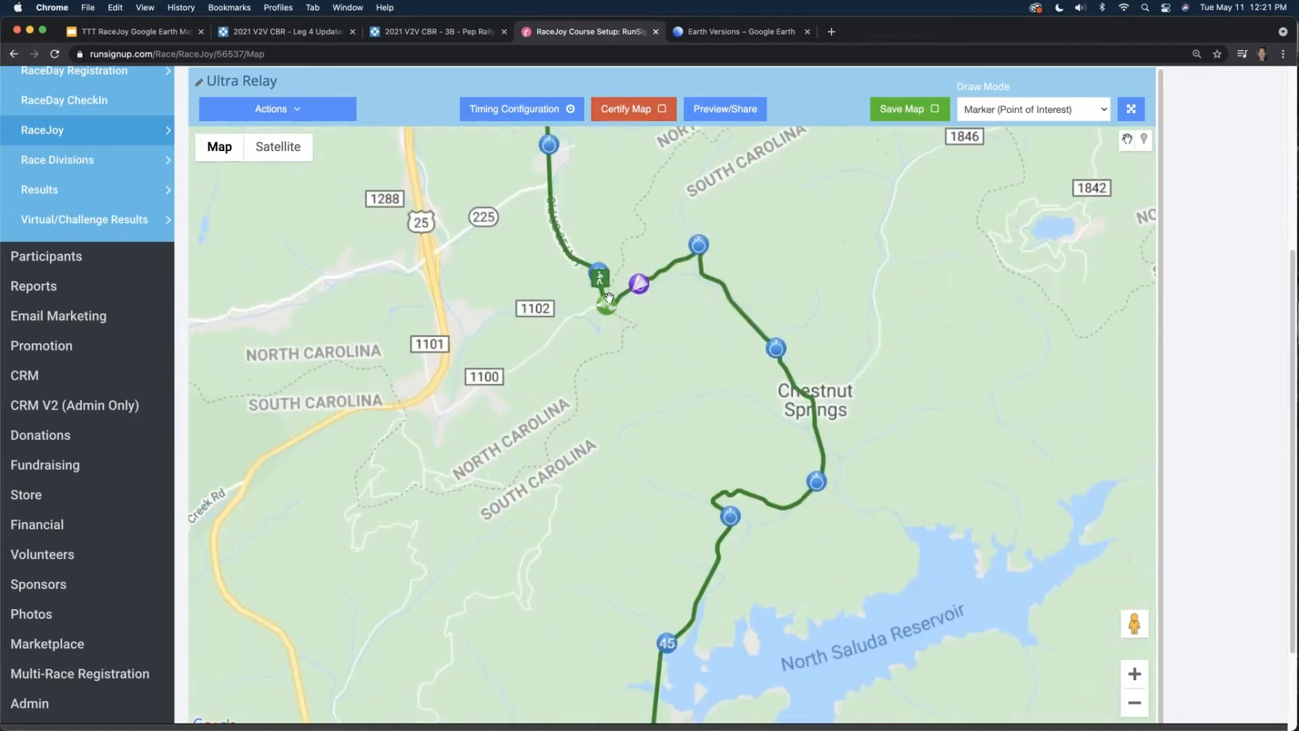
pyautogui.scroll(3, 608, 298)
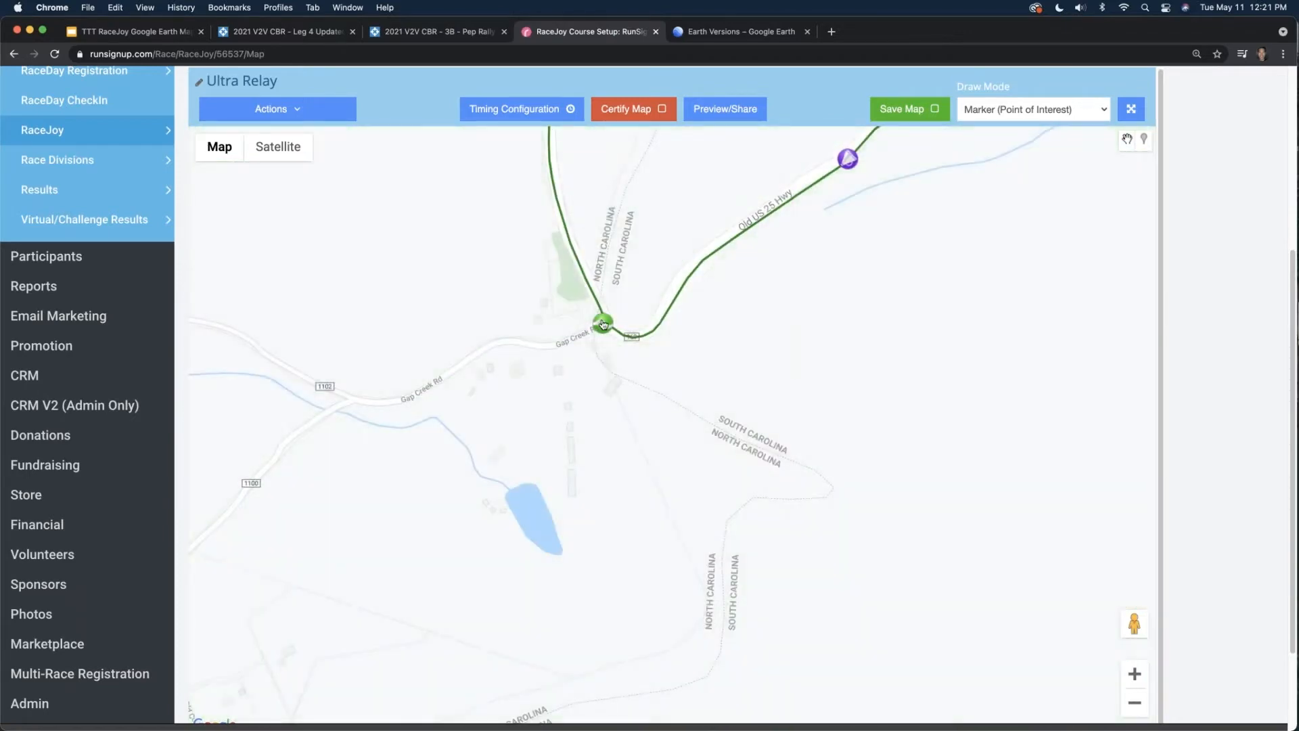
pyautogui.click(603, 323)
pyautogui.moveTo(711, 548); pyautogui.dragTo(728, 548)
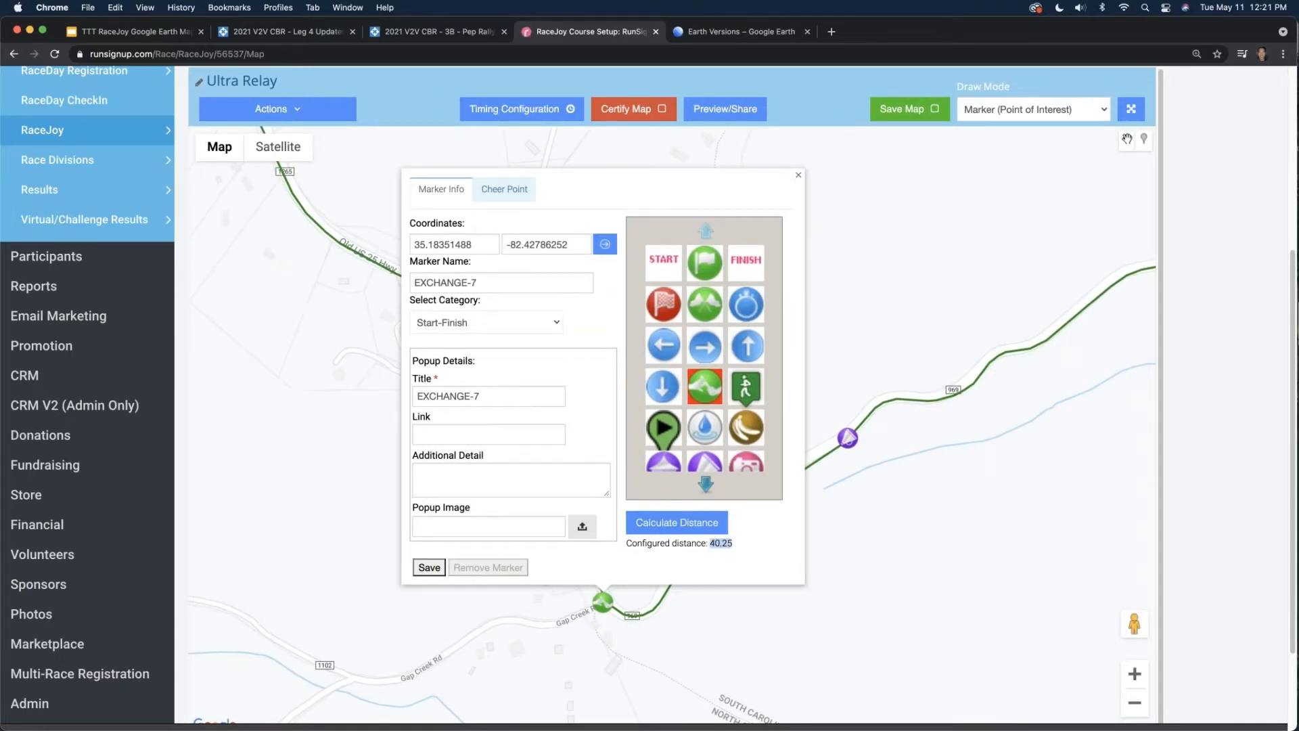
pyautogui.click(799, 173)
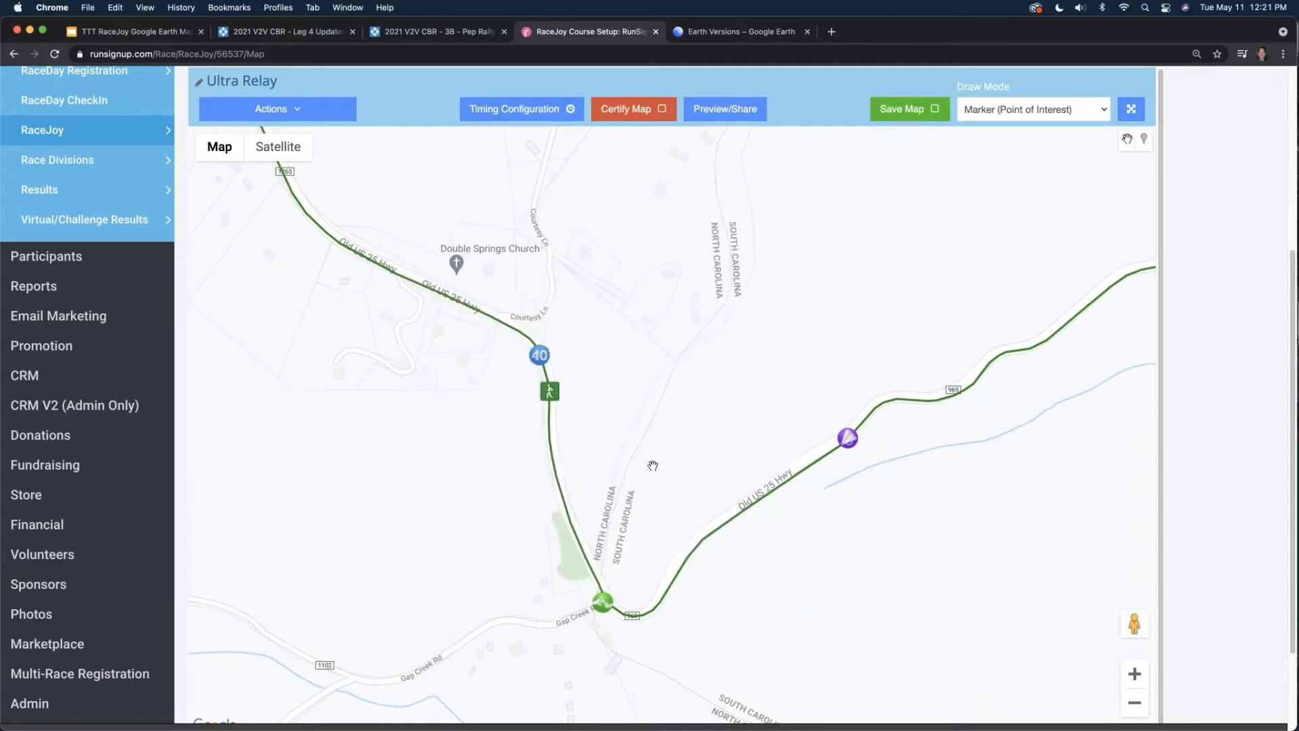
# - Import the updated course path into the Ultra Relay map from a map file in the Documents folder
pyautogui.scroll(-2, 649, 479)
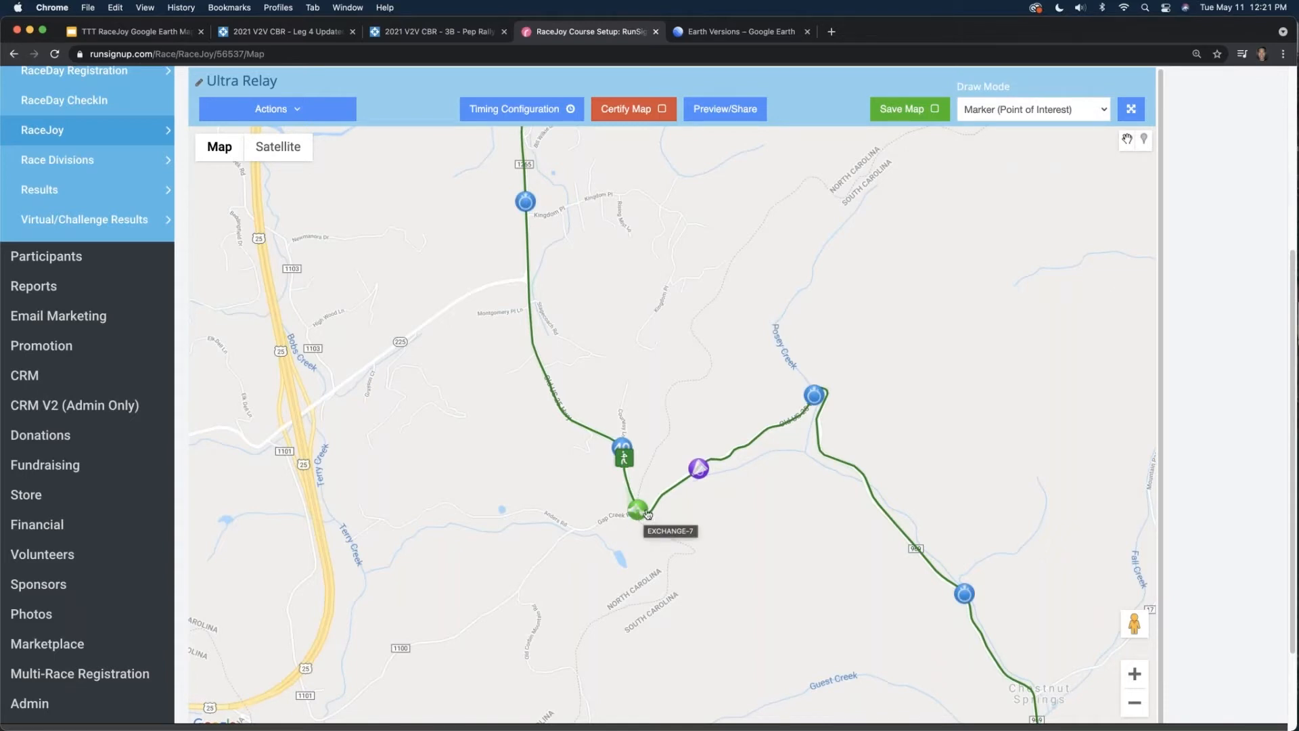
pyautogui.moveTo(680, 296); pyautogui.dragTo(685, 411)
pyautogui.scroll(-2, 685, 414)
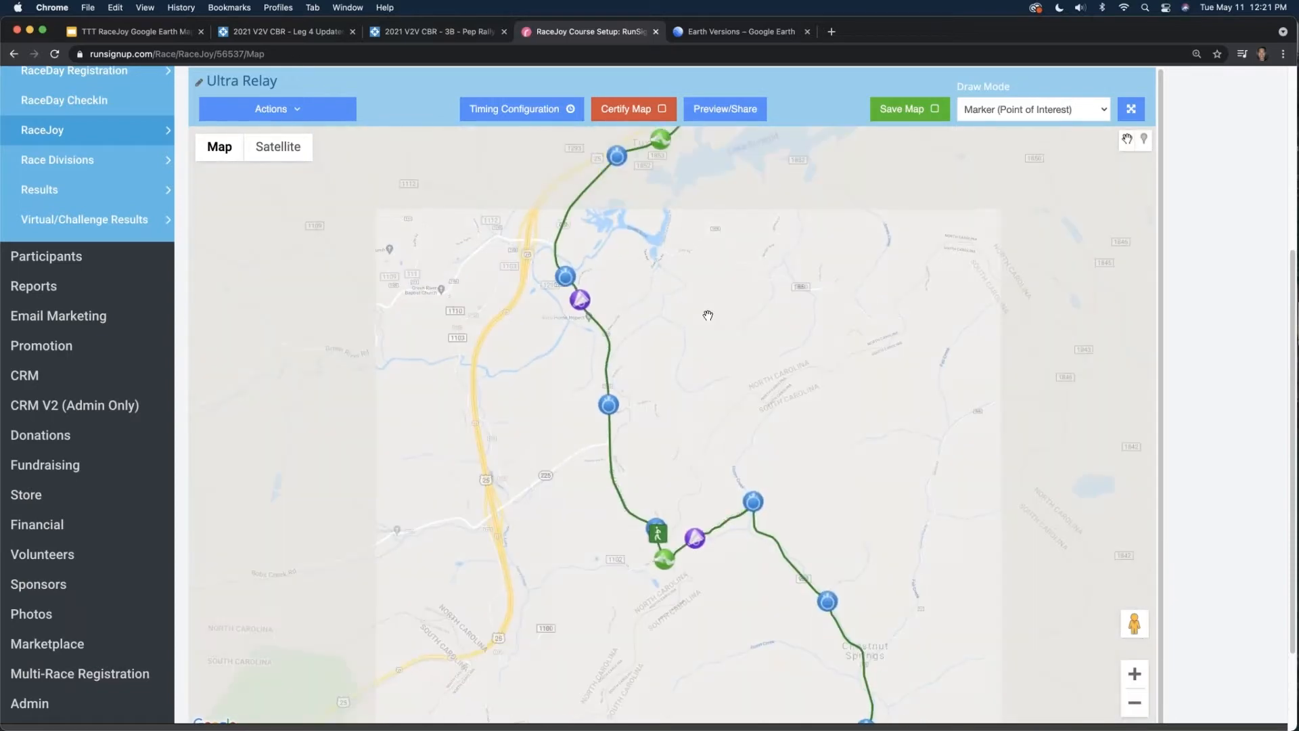
pyautogui.moveTo(644, 233); pyautogui.dragTo(619, 386)
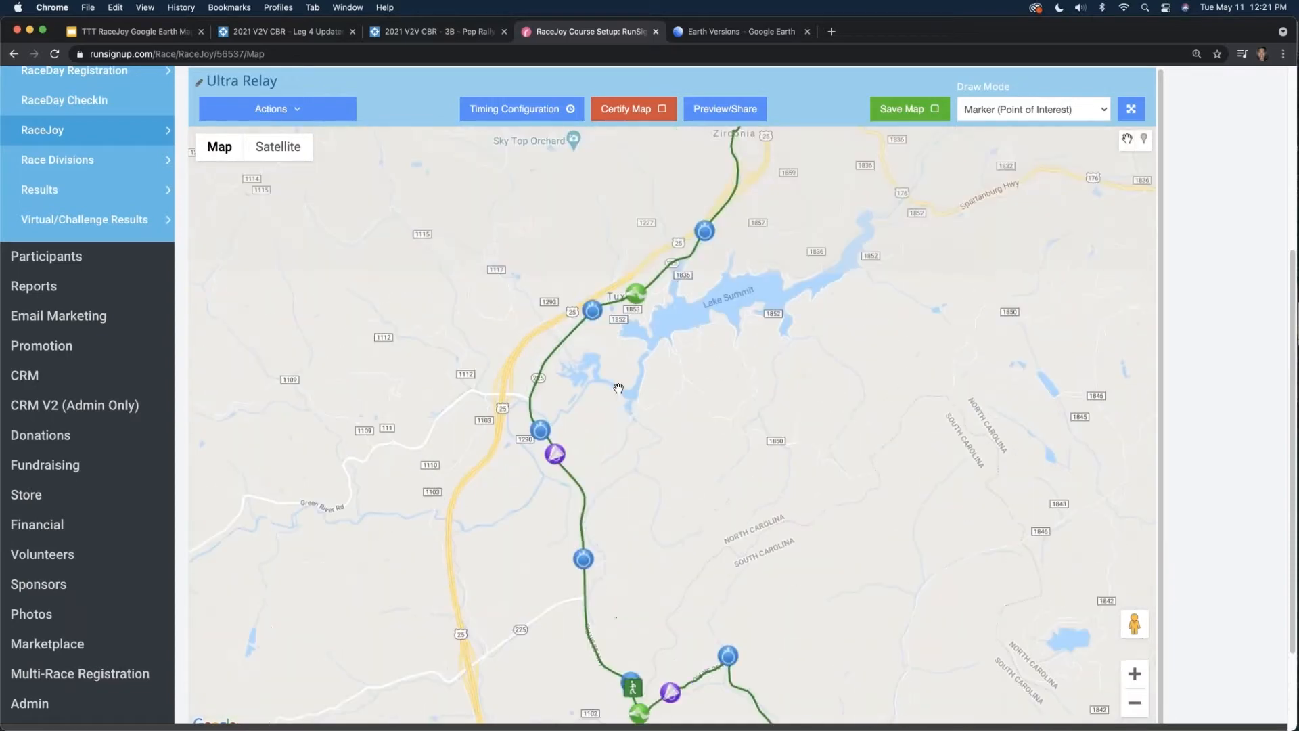
pyautogui.click(319, 112)
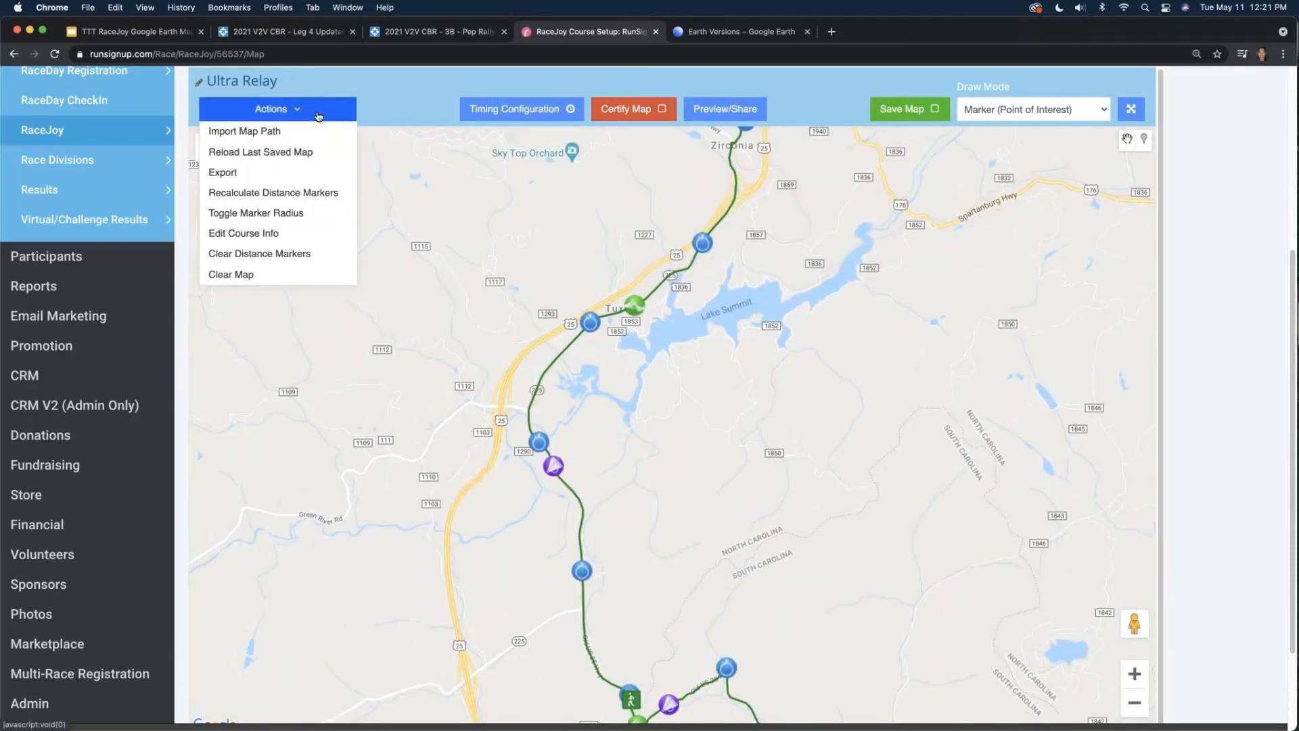
pyautogui.click(310, 126)
pyautogui.click(687, 227)
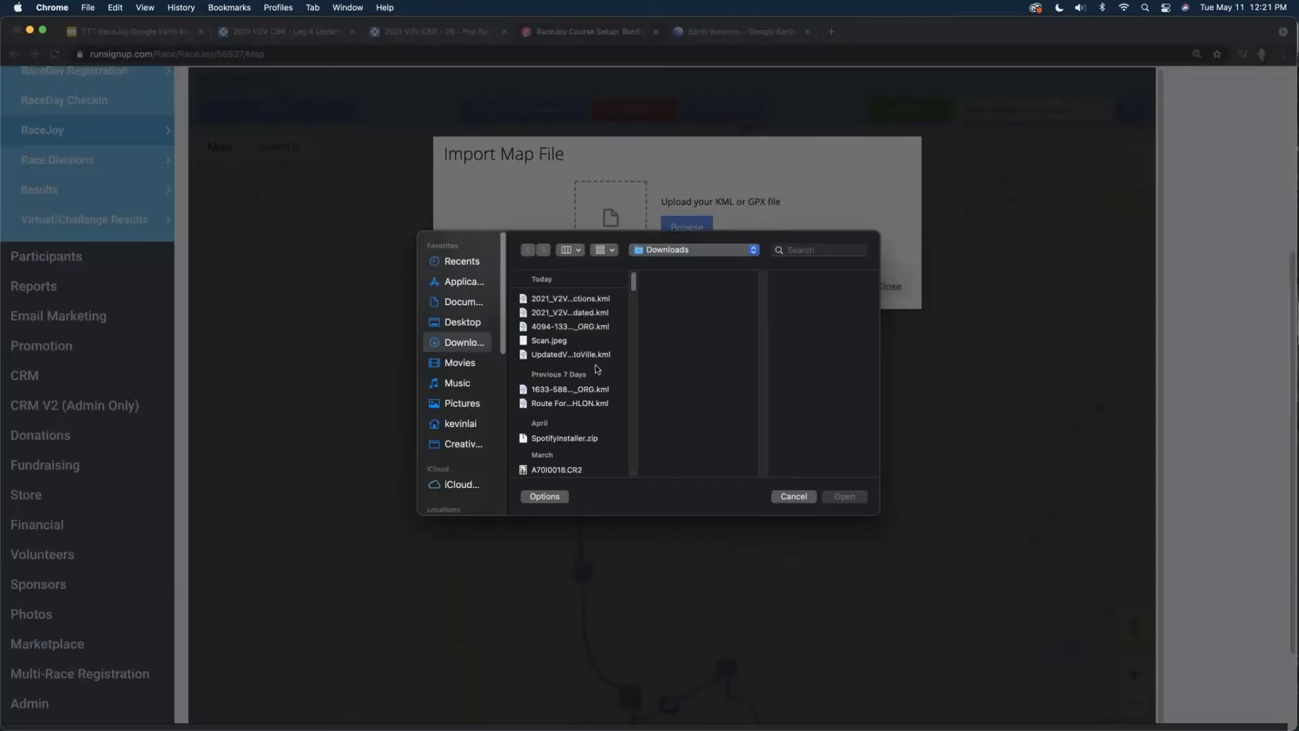
pyautogui.click(478, 308)
pyautogui.doubleClick(574, 304)
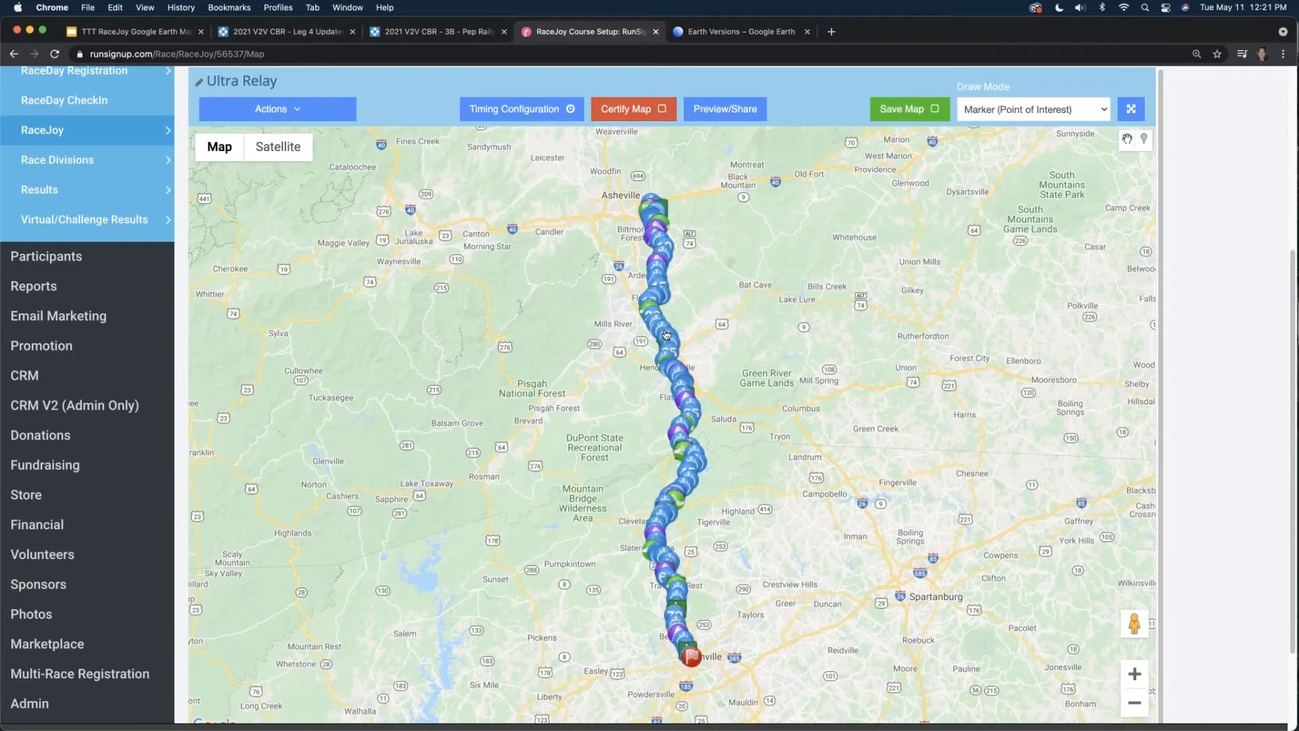
# - Examine the imported path around Mountain Home and view the details of the off-route MILE-22 marker
pyautogui.scroll(5, 667, 335)
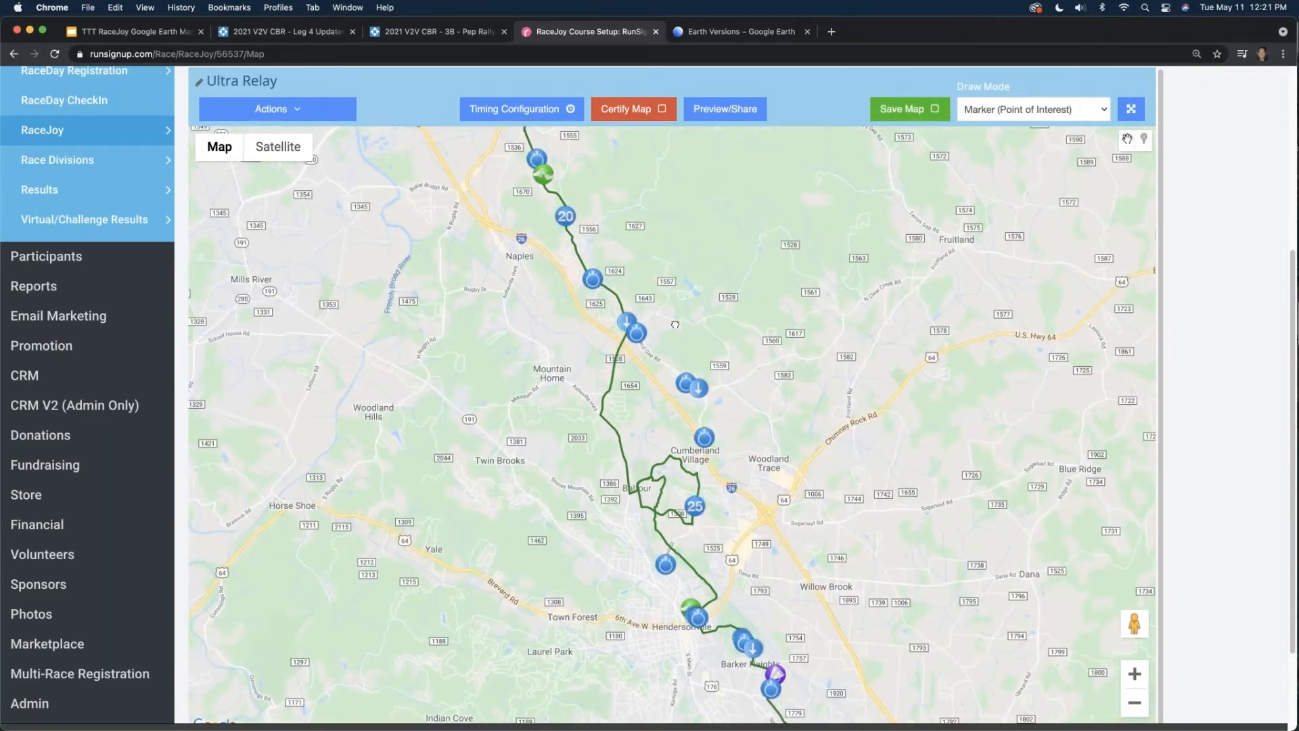
pyautogui.moveTo(675, 325); pyautogui.dragTo(691, 284)
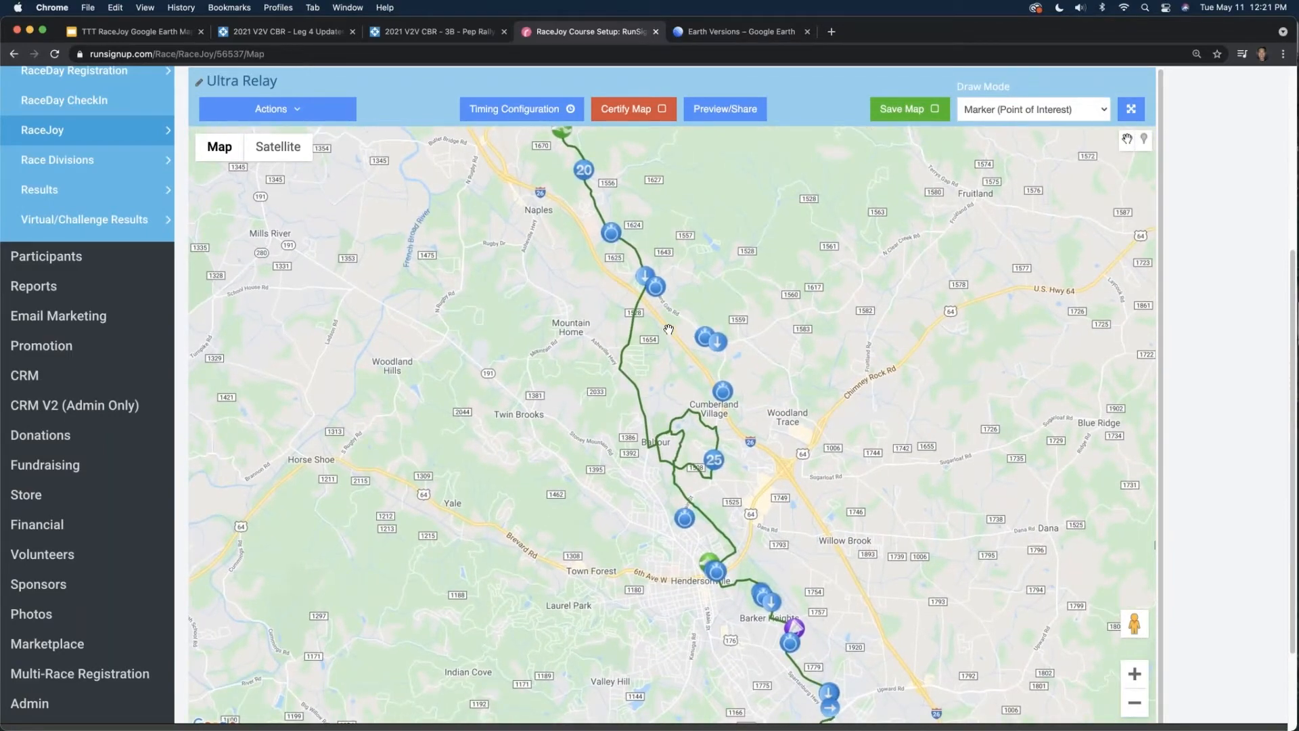
pyautogui.moveTo(673, 308); pyautogui.dragTo(670, 314)
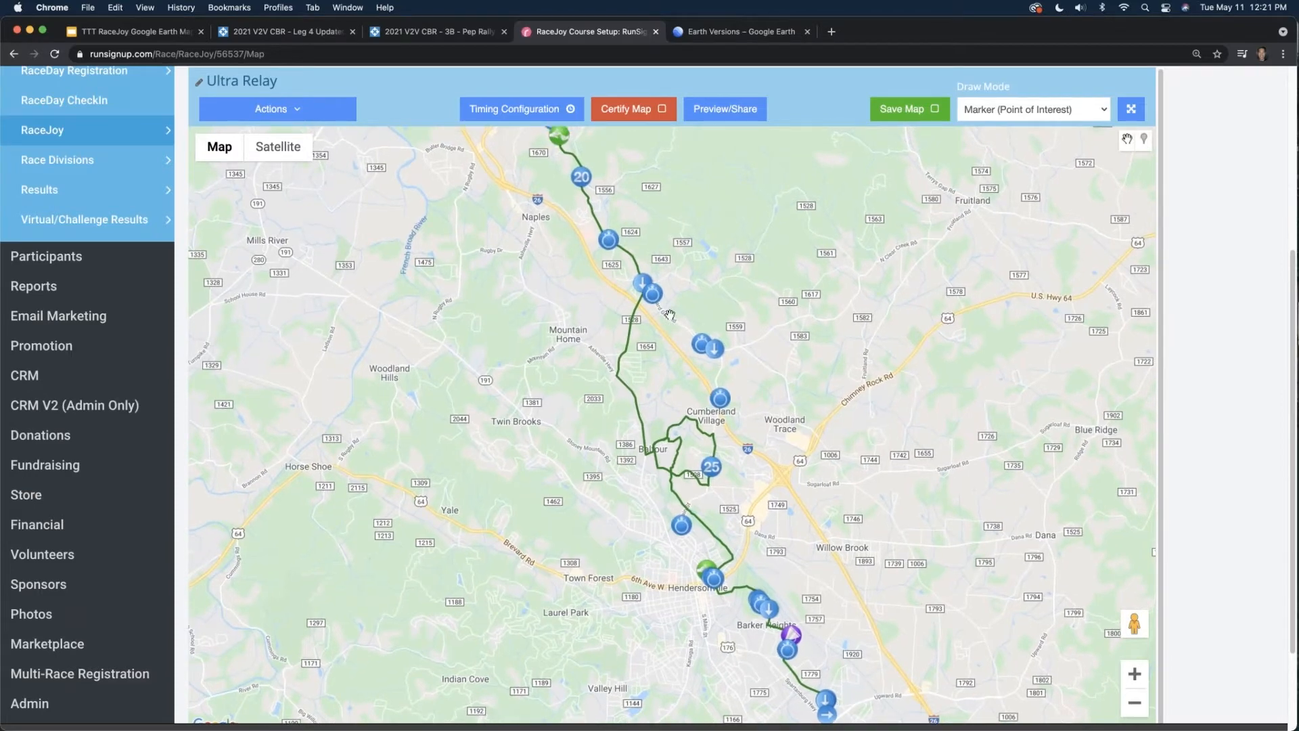
pyautogui.scroll(2, 670, 314)
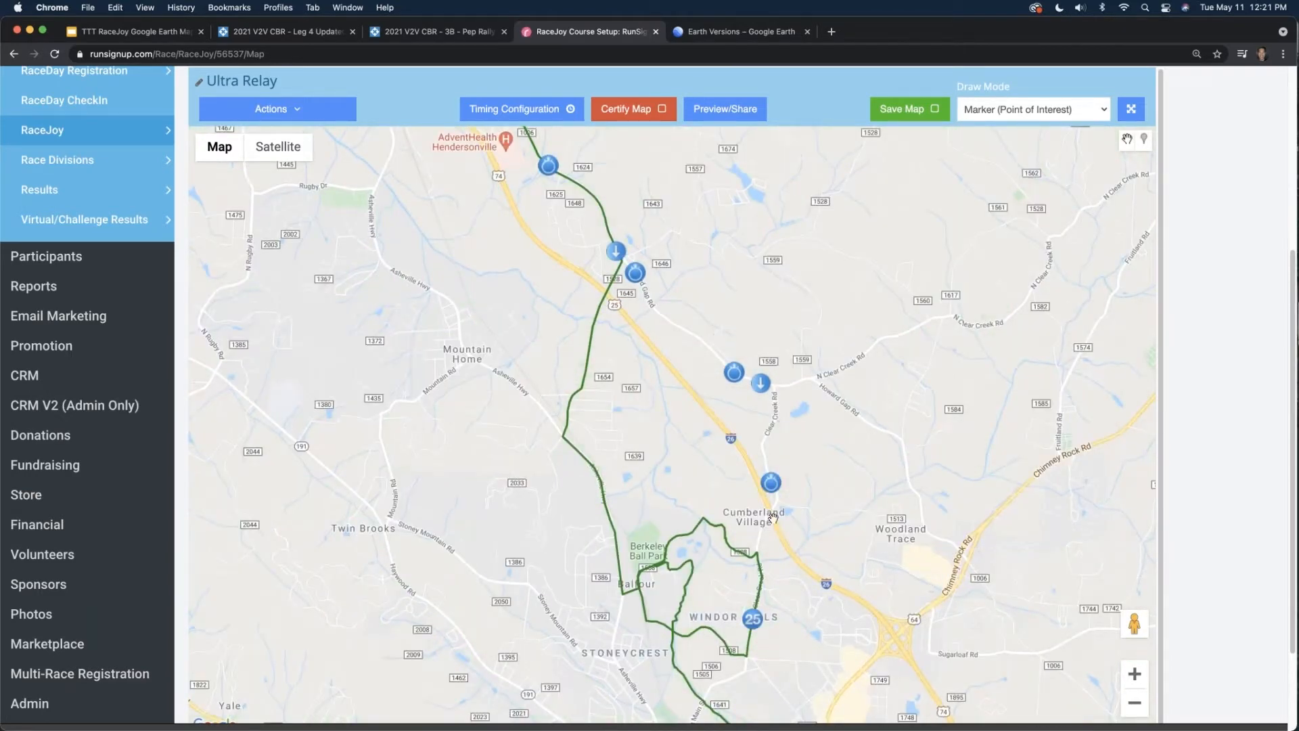
pyautogui.click(636, 274)
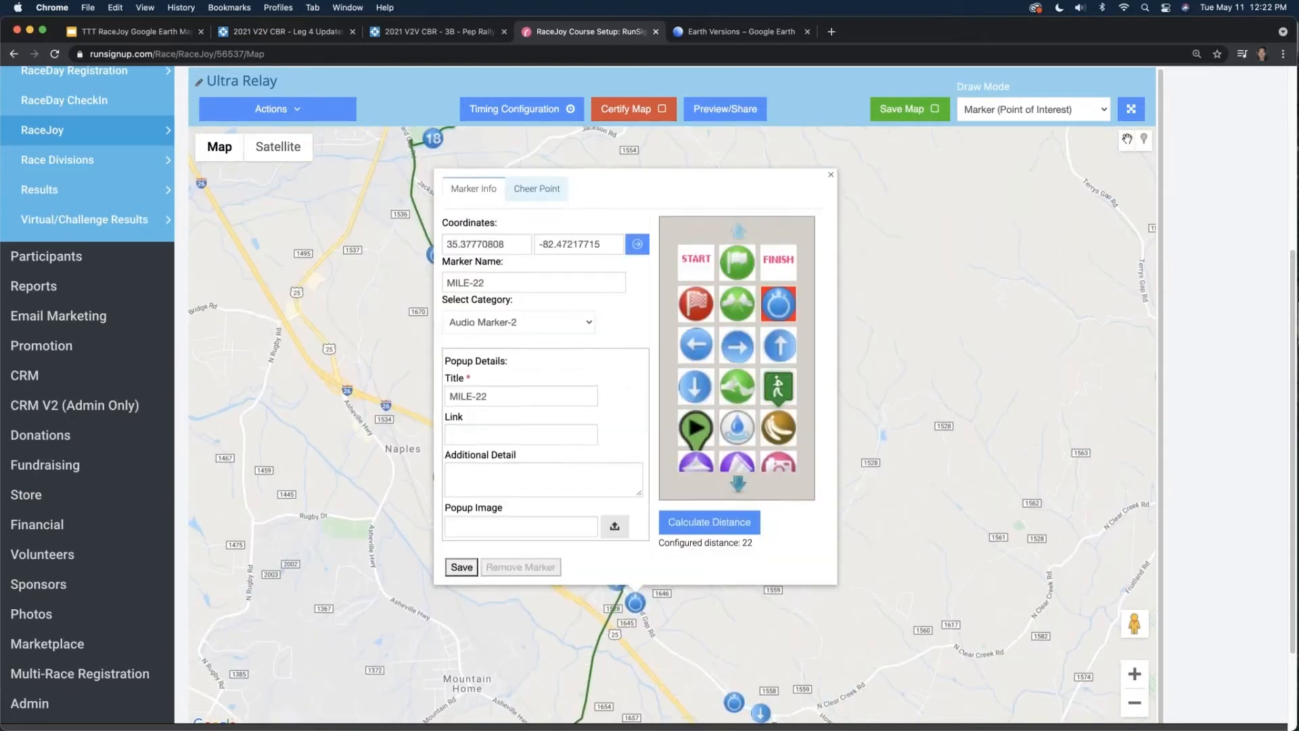
pyautogui.click(831, 178)
# - View the details of the MILE-23 marker near Clear Creek Road
pyautogui.moveTo(798, 409); pyautogui.dragTo(800, 250)
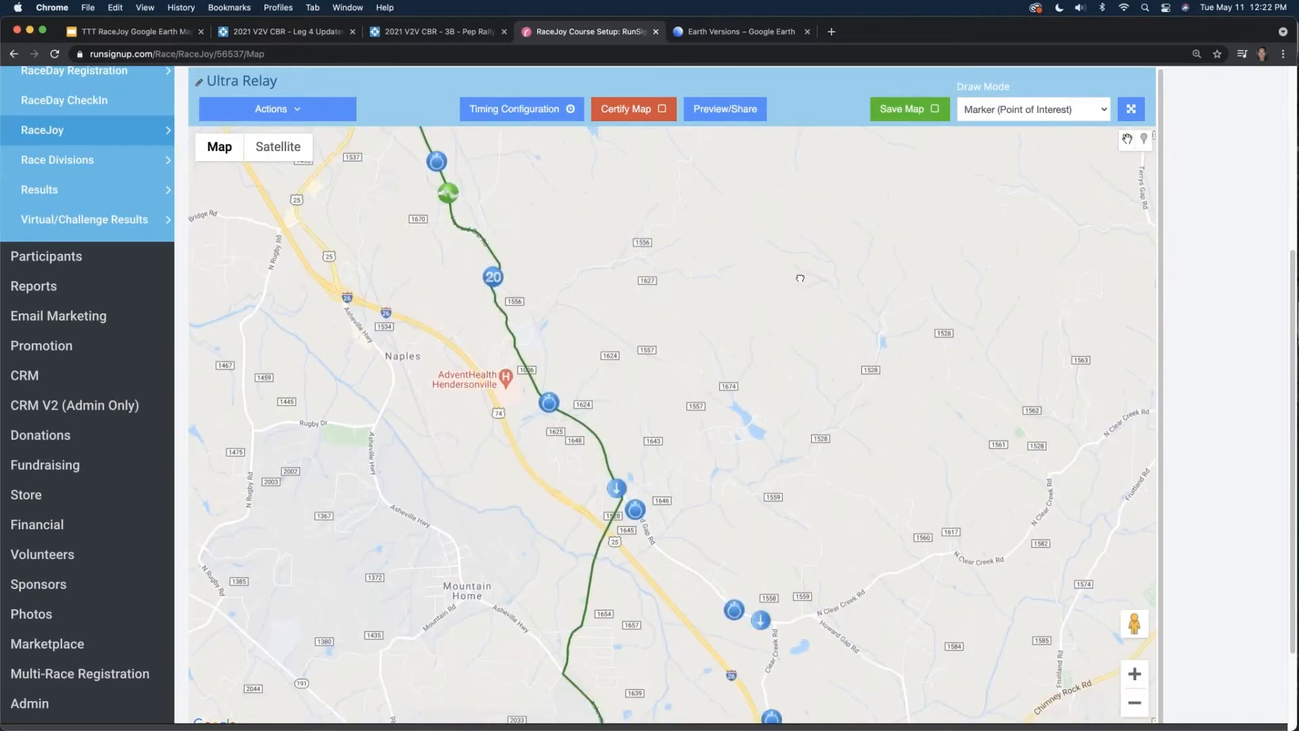
pyautogui.click(737, 543)
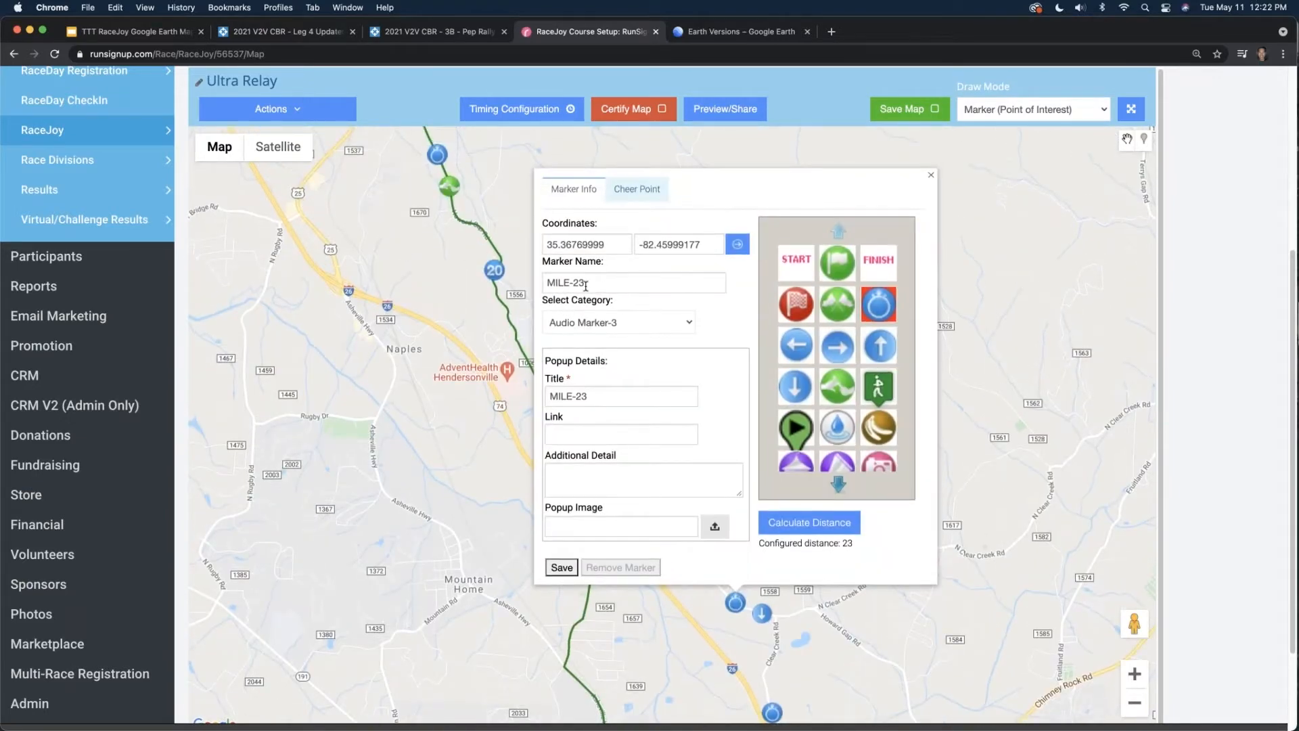
pyautogui.click(931, 175)
pyautogui.moveTo(647, 471); pyautogui.dragTo(681, 348)
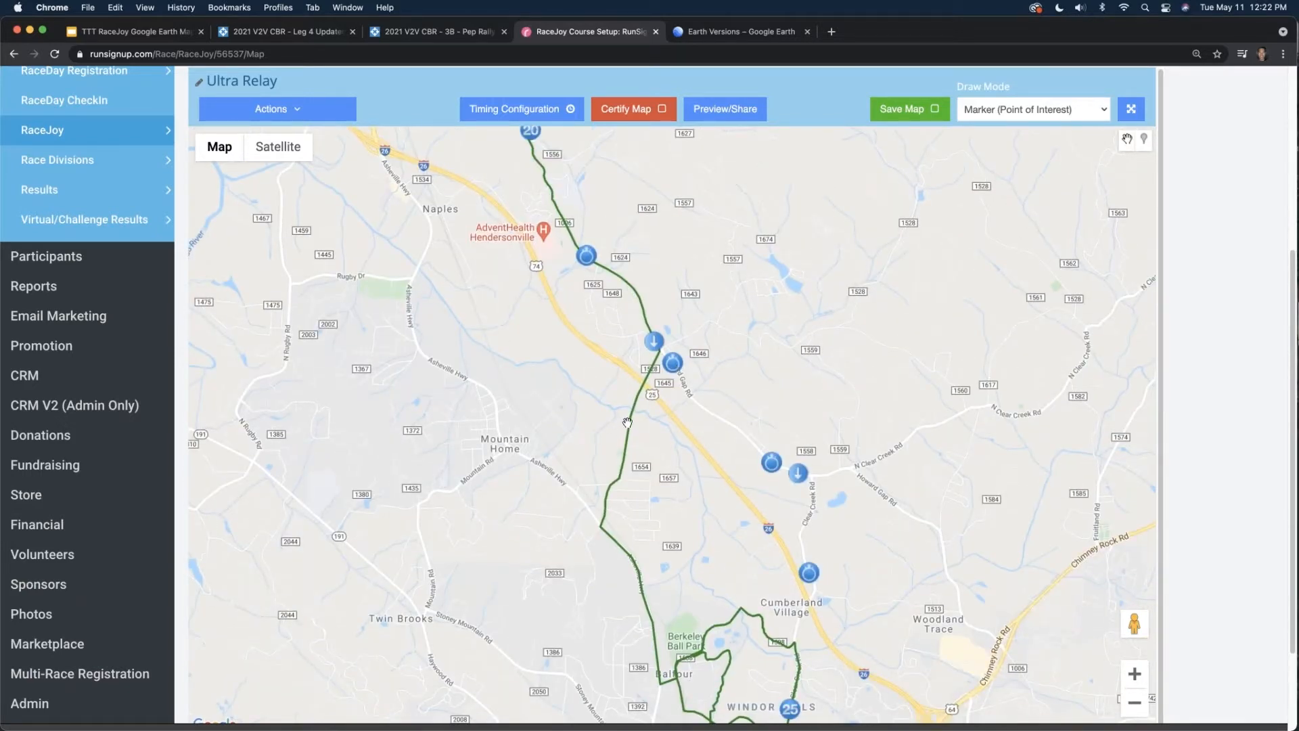
pyautogui.click(284, 110)
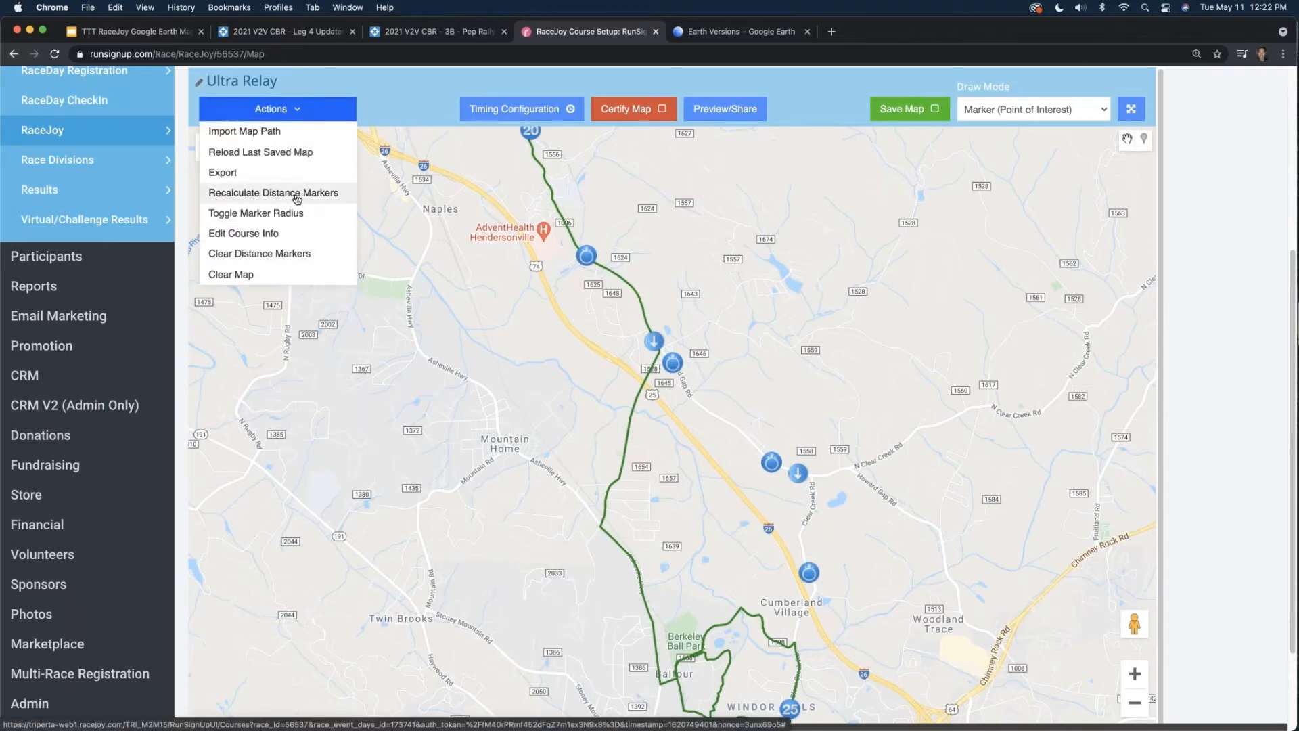
pyautogui.click(579, 358)
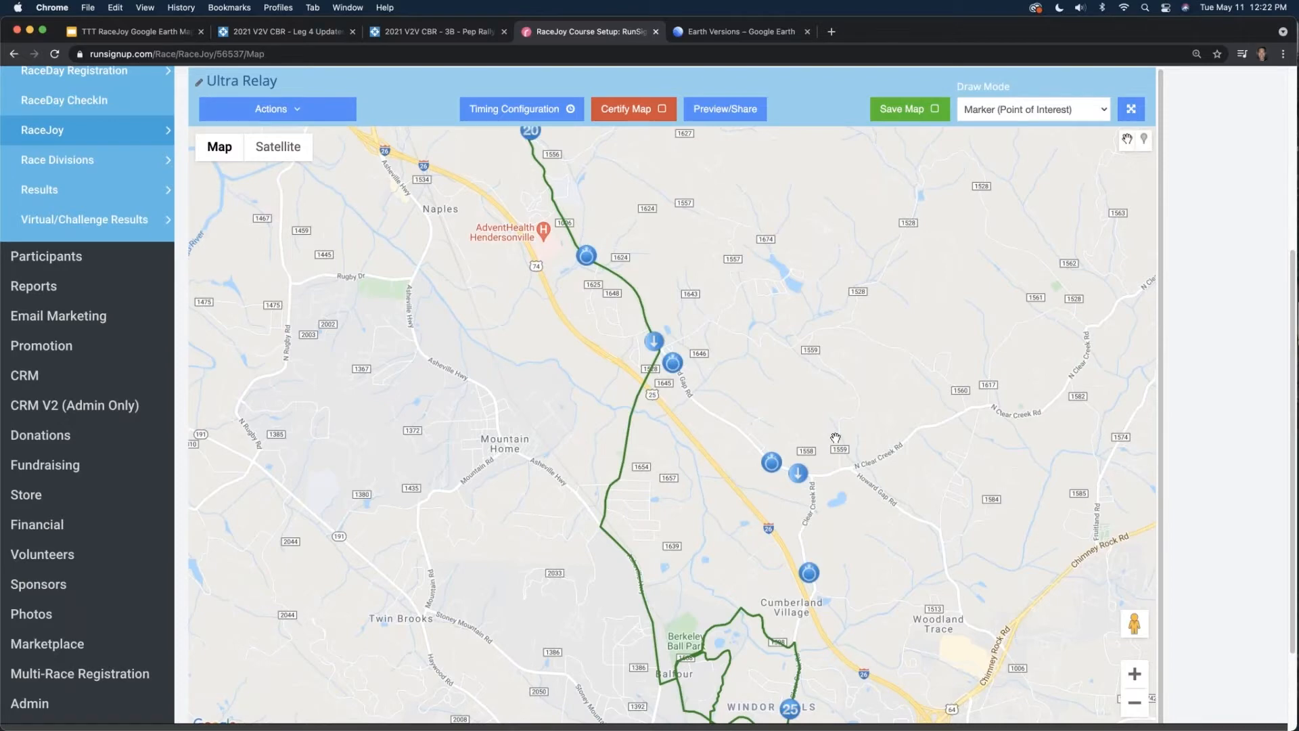
# - Follow the new path south to Hendersonville and check the EXCHANGE-4 marker's configured distance
pyautogui.scroll(-5, 862, 453)
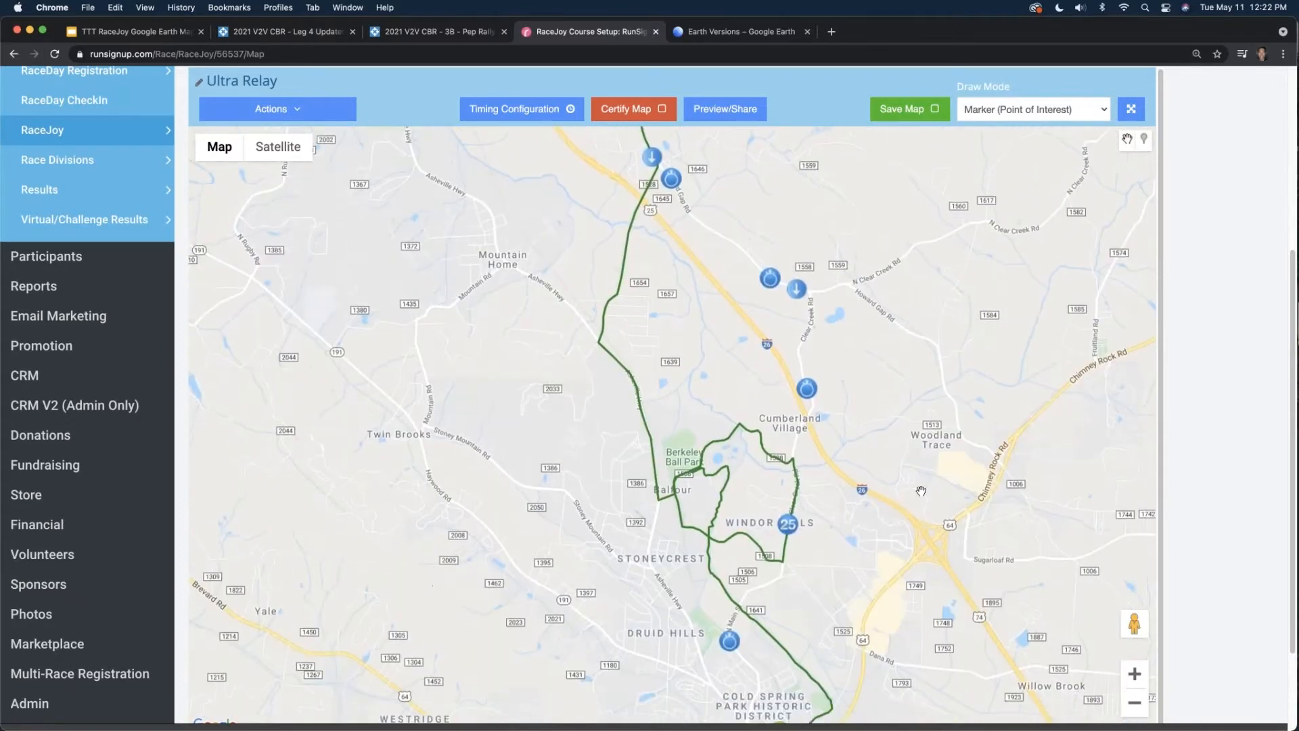
pyautogui.scroll(-6, 920, 273)
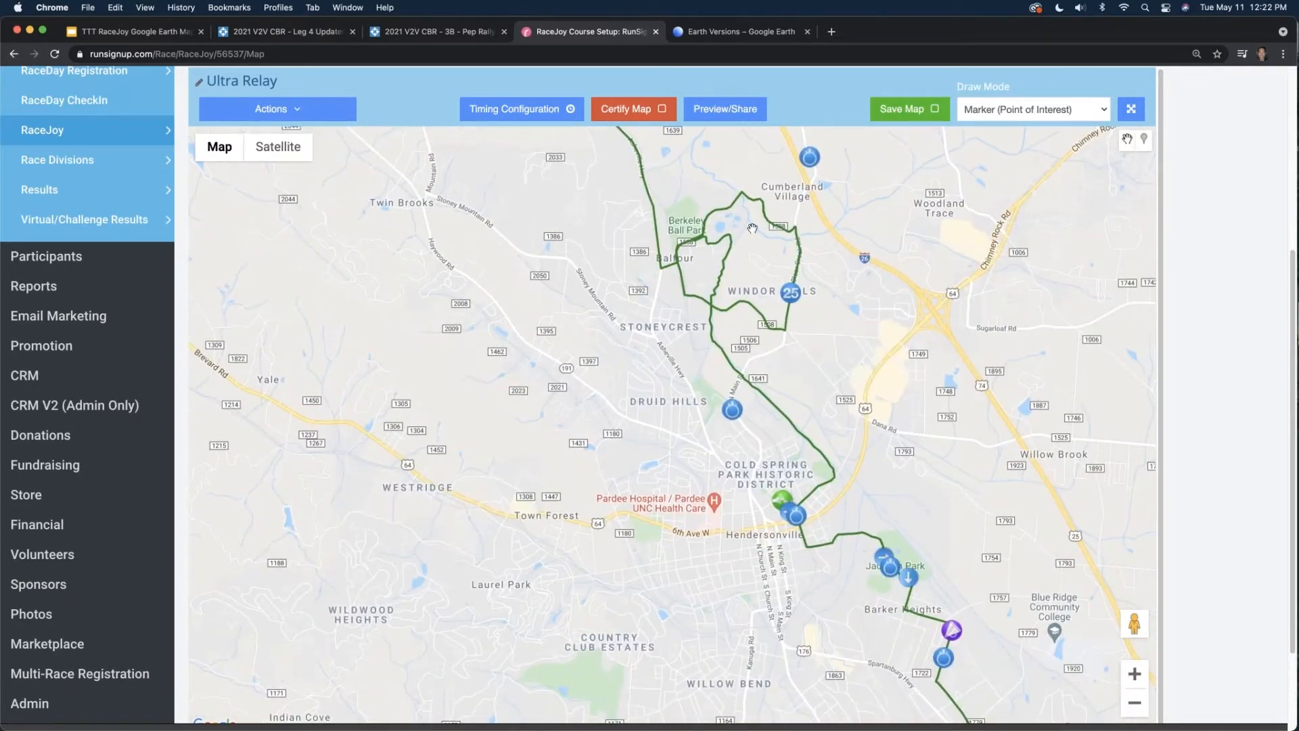
pyautogui.scroll(3, 645, 372)
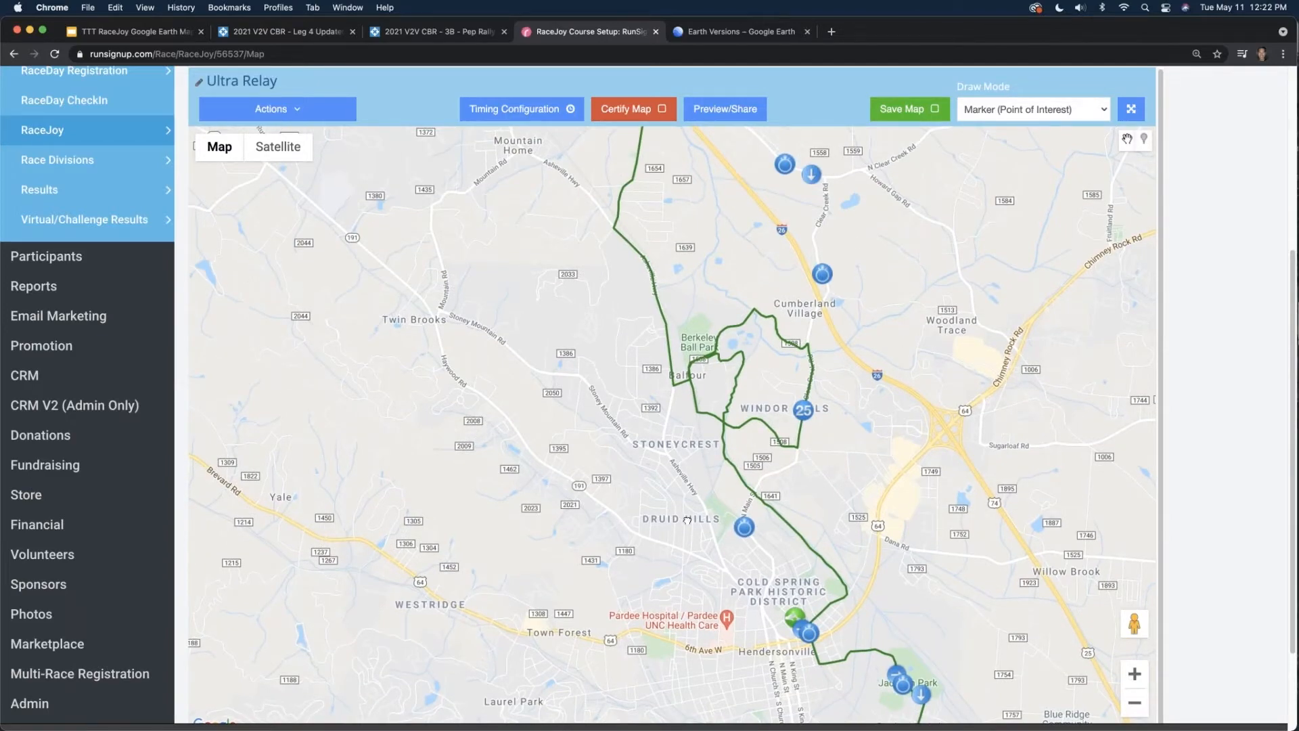
pyautogui.scroll(-3, 687, 519)
pyautogui.scroll(2, 736, 520)
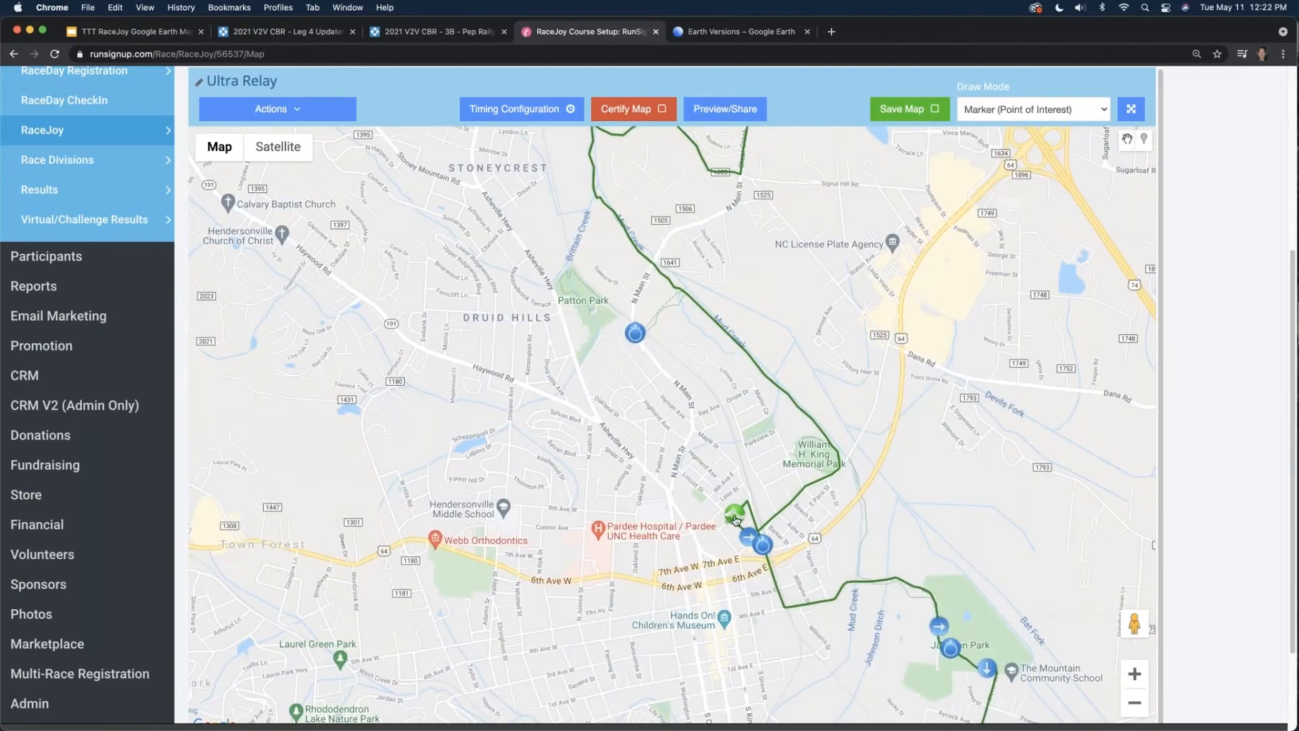
pyautogui.click(735, 515)
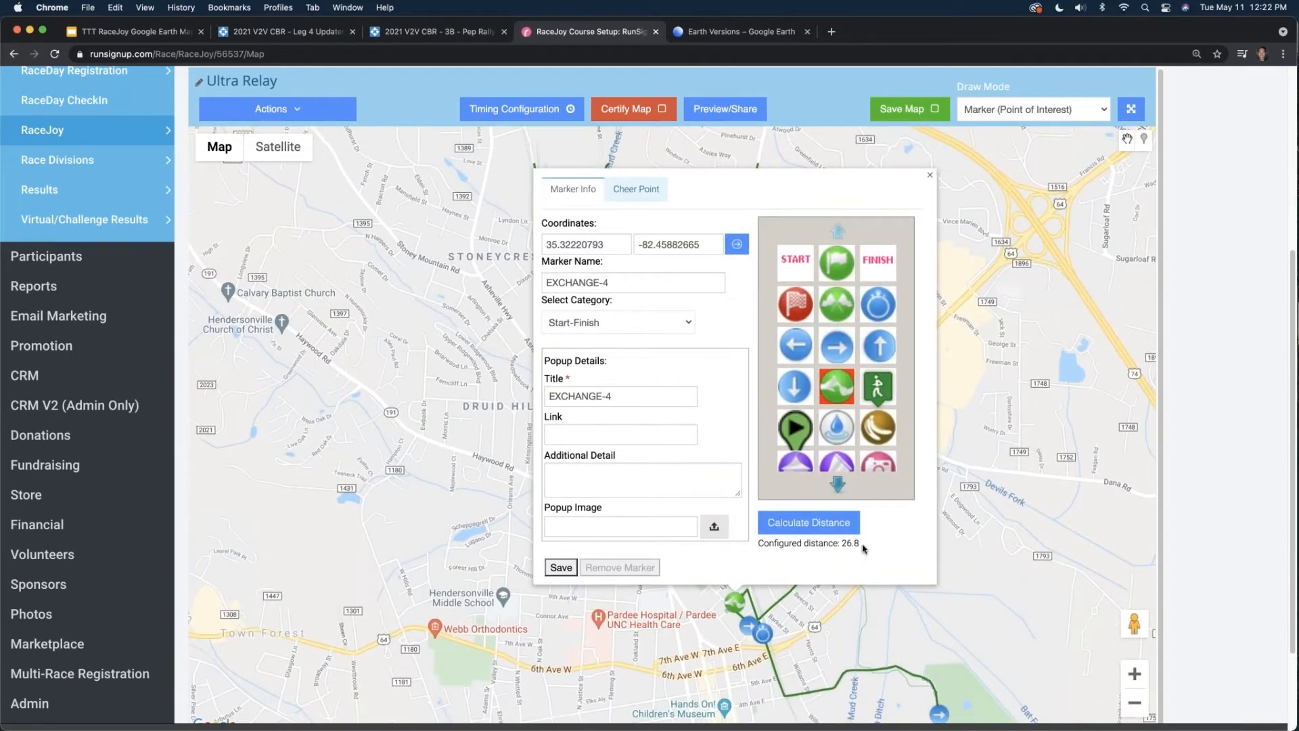
pyautogui.moveTo(852, 546); pyautogui.dragTo(844, 547)
pyautogui.click(930, 175)
# - Calculate the EXCHANGE-4 marker's distance along the imported path, copy the result, and compare it with the marker's configured distance
pyautogui.doubleClick(752, 583)
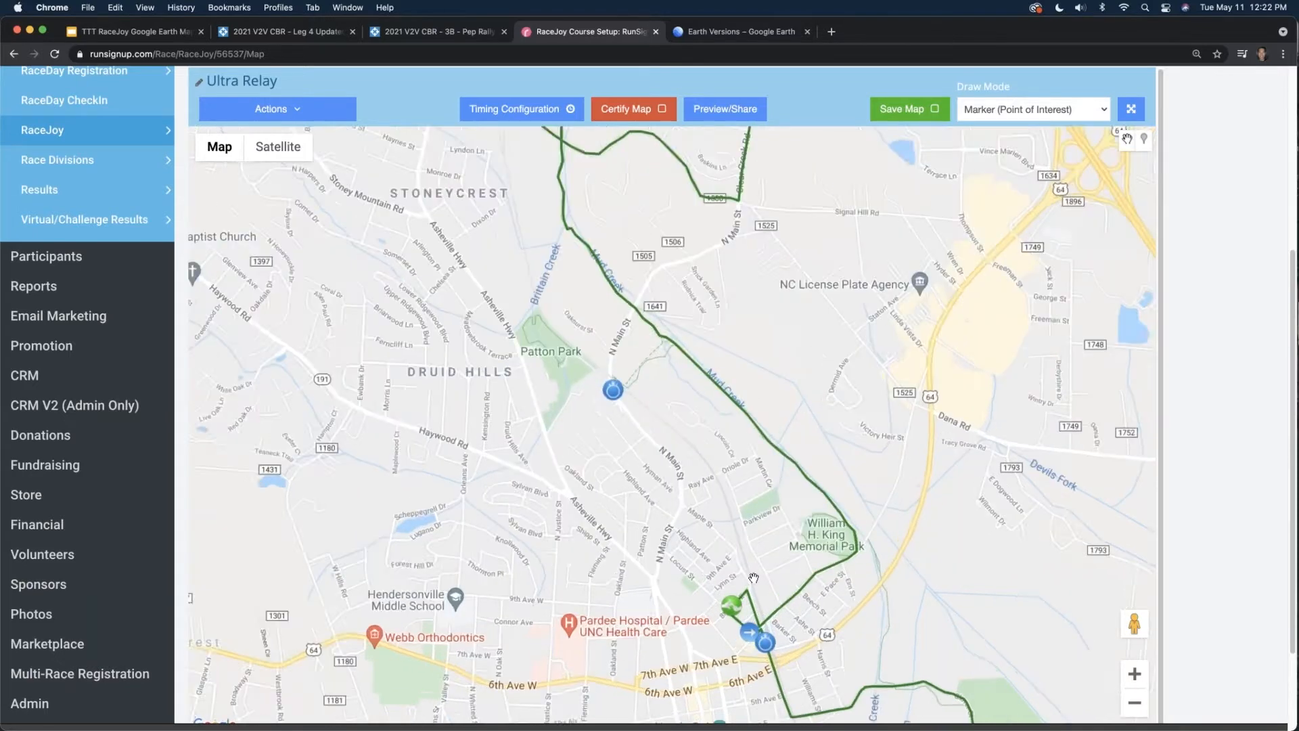
pyautogui.click(725, 603)
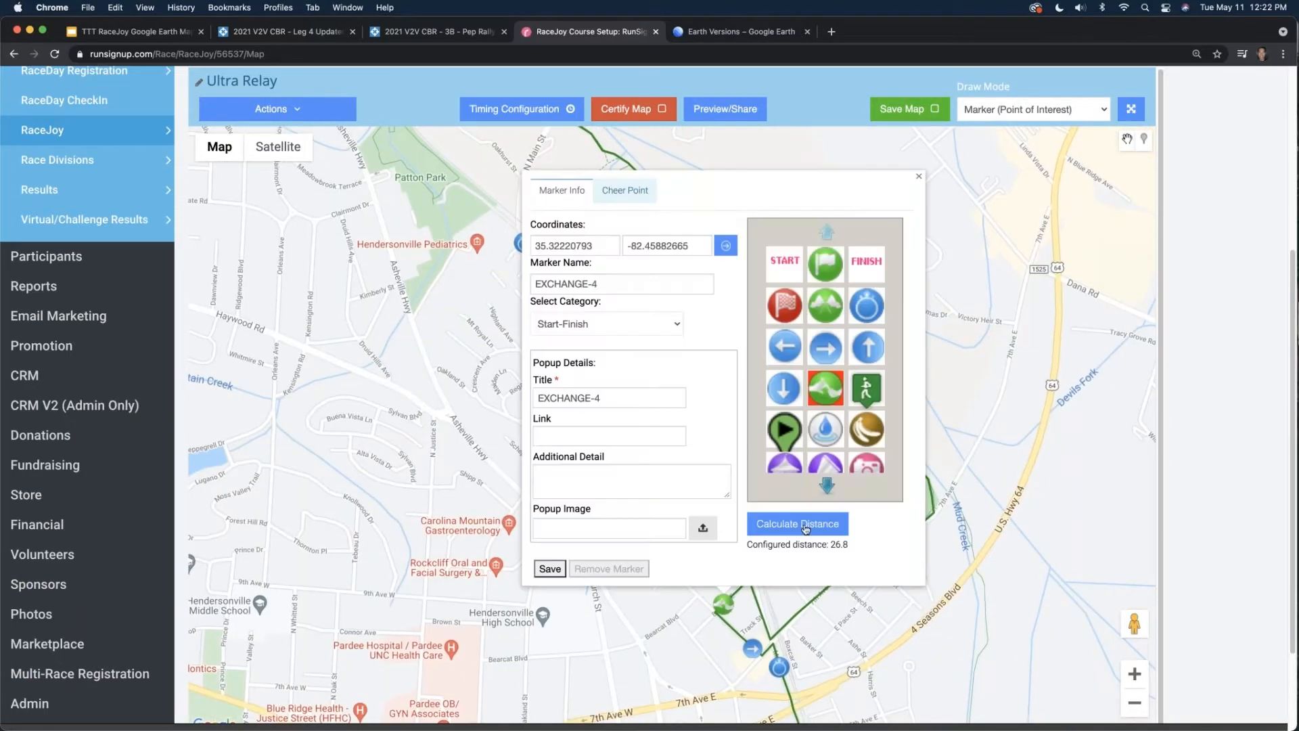
pyautogui.click(807, 525)
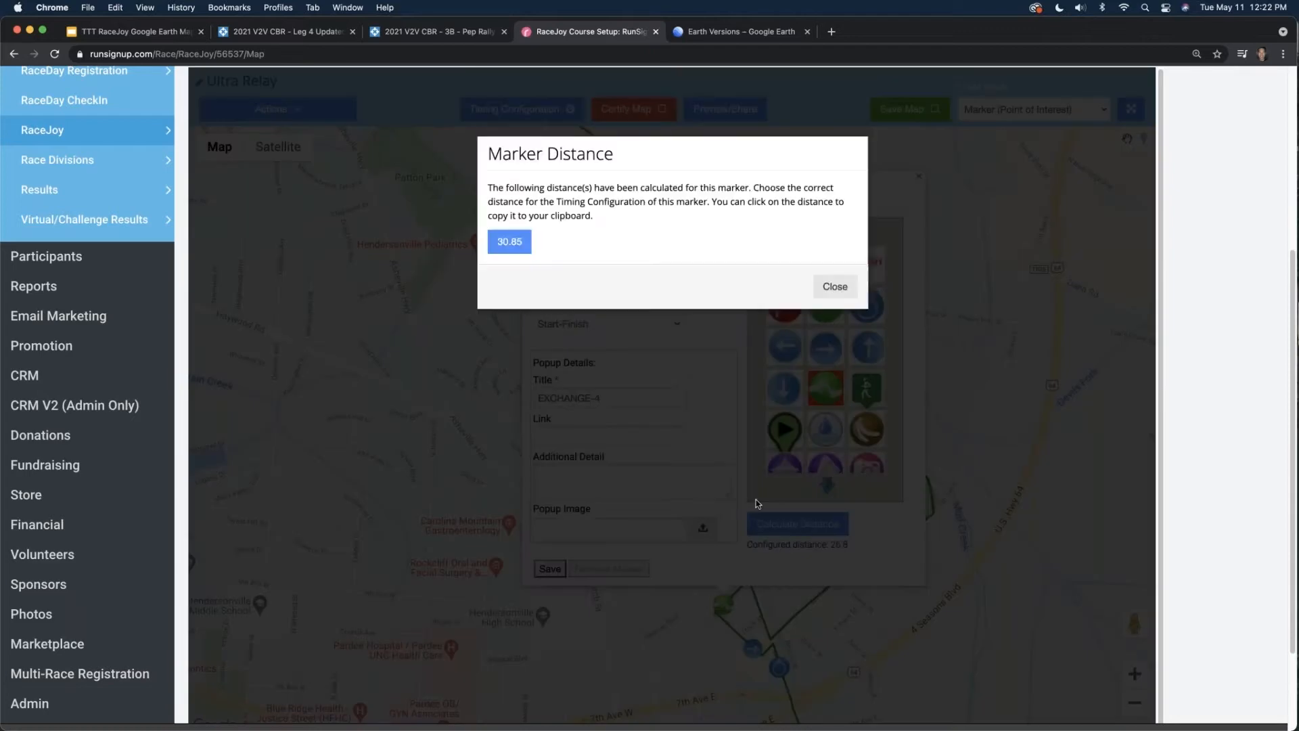
pyautogui.click(530, 249)
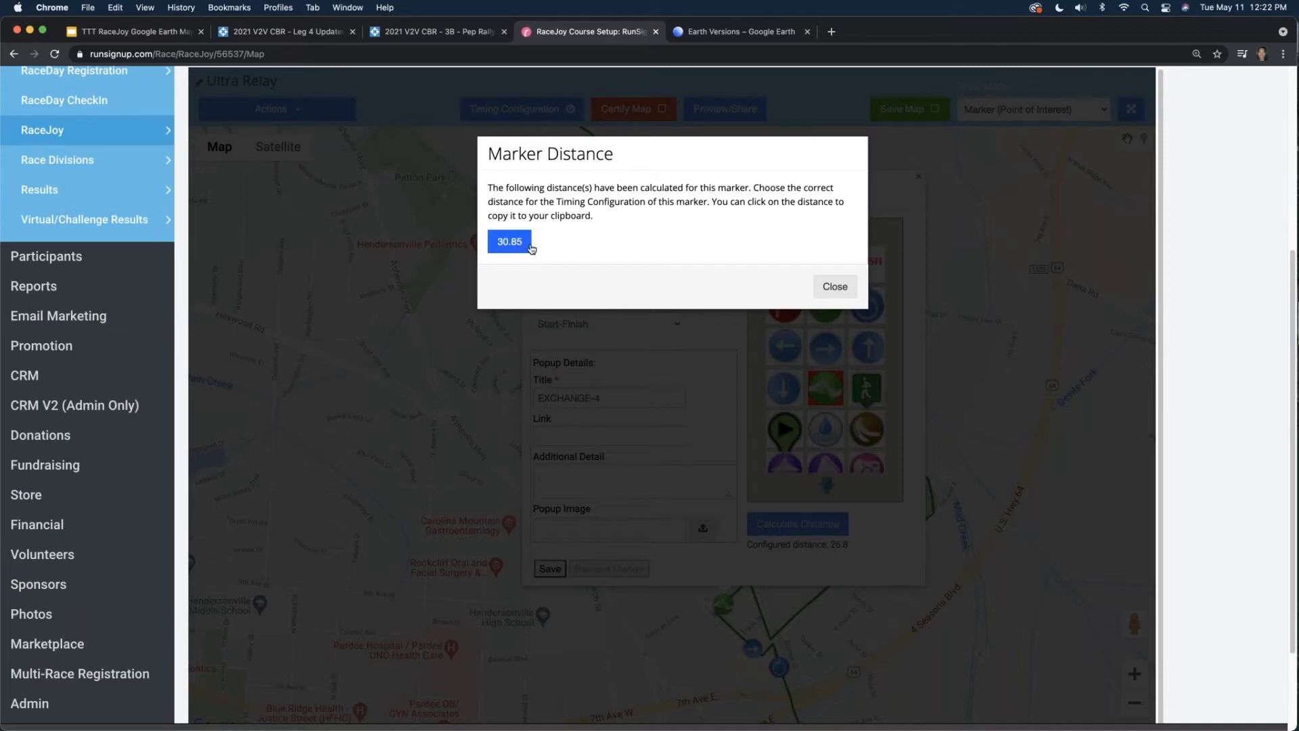
pyautogui.click(835, 287)
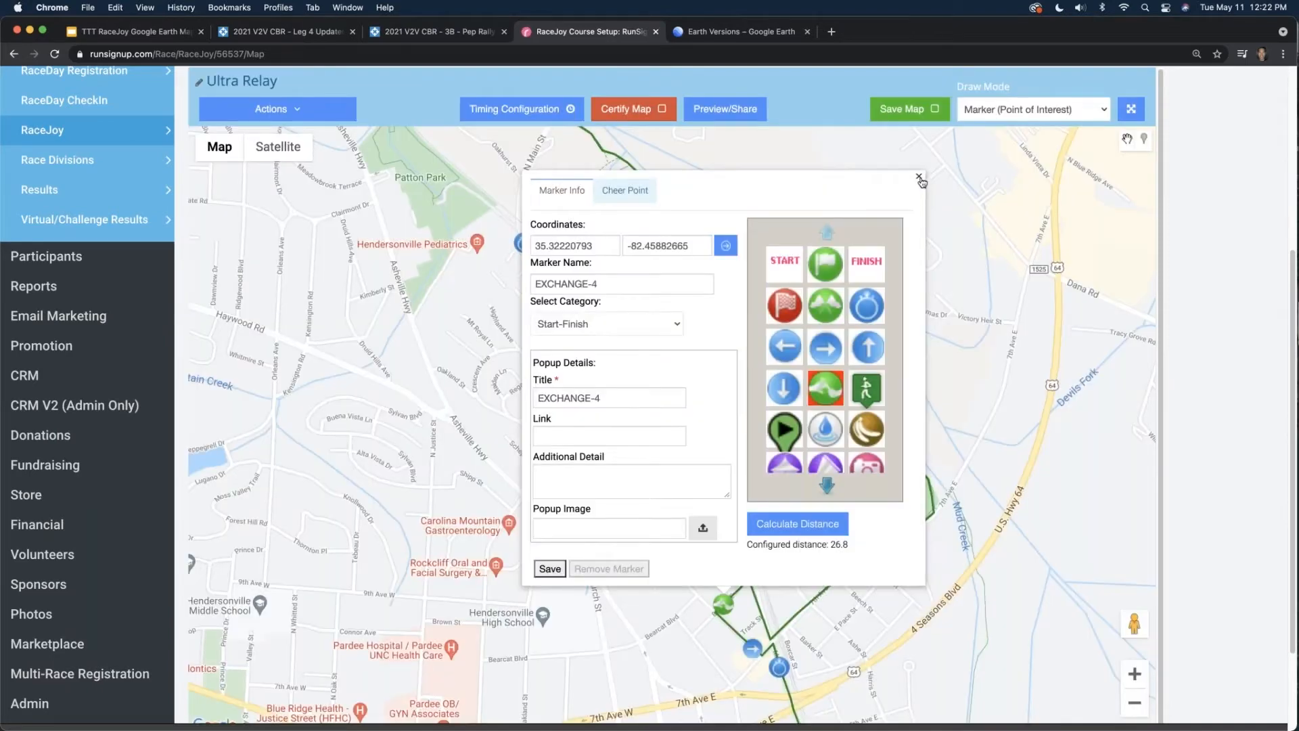
pyautogui.click(919, 178)
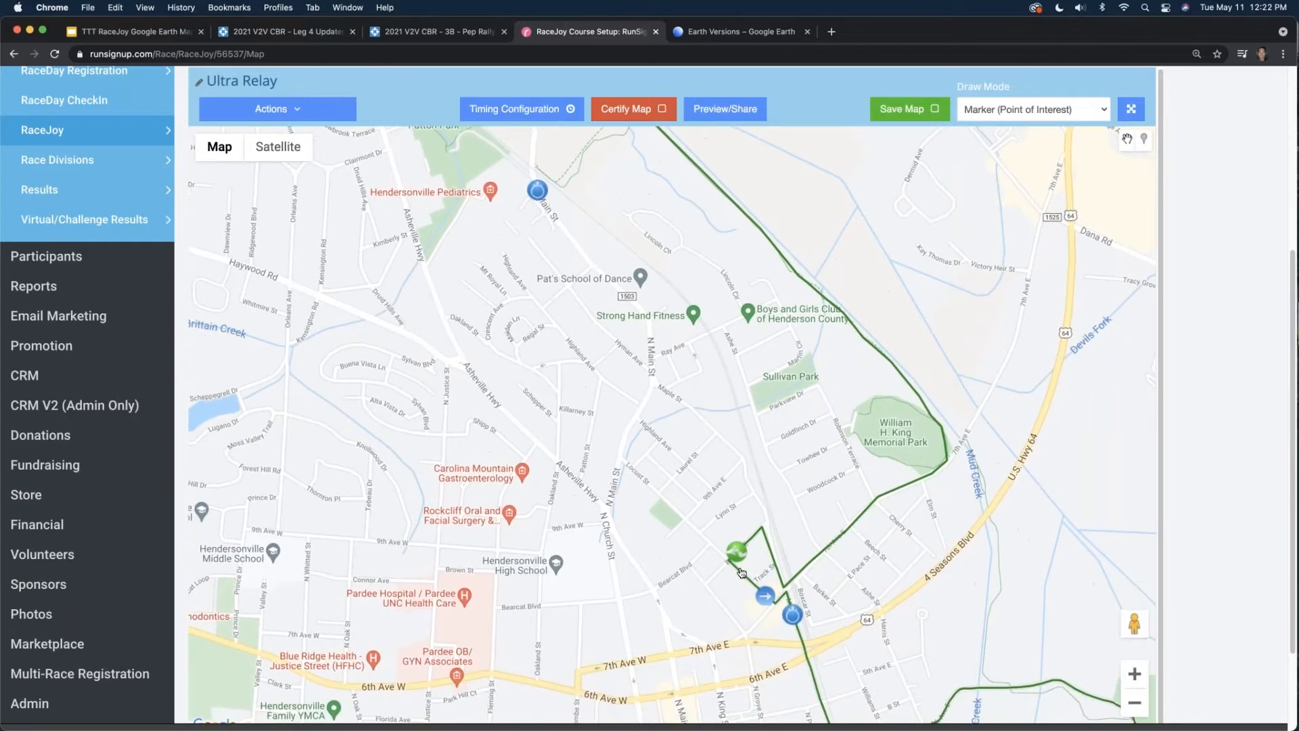
pyautogui.click(737, 553)
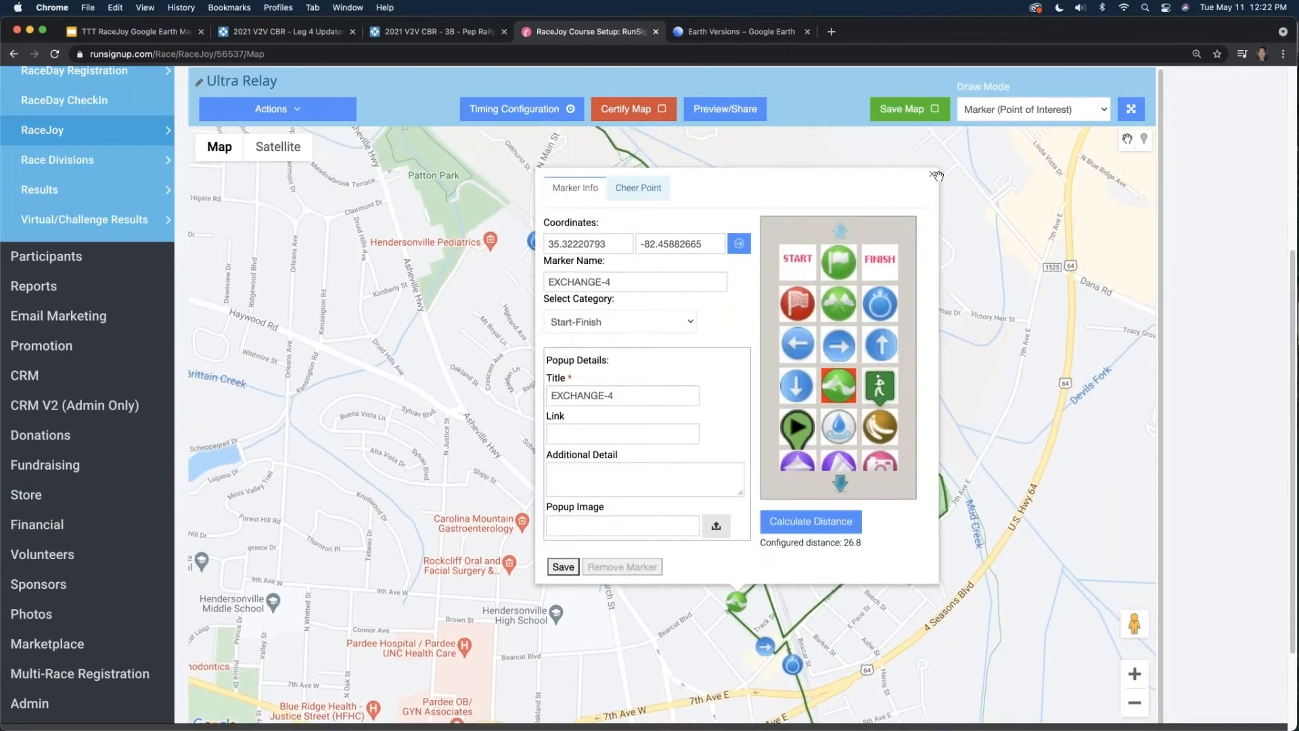
pyautogui.click(936, 175)
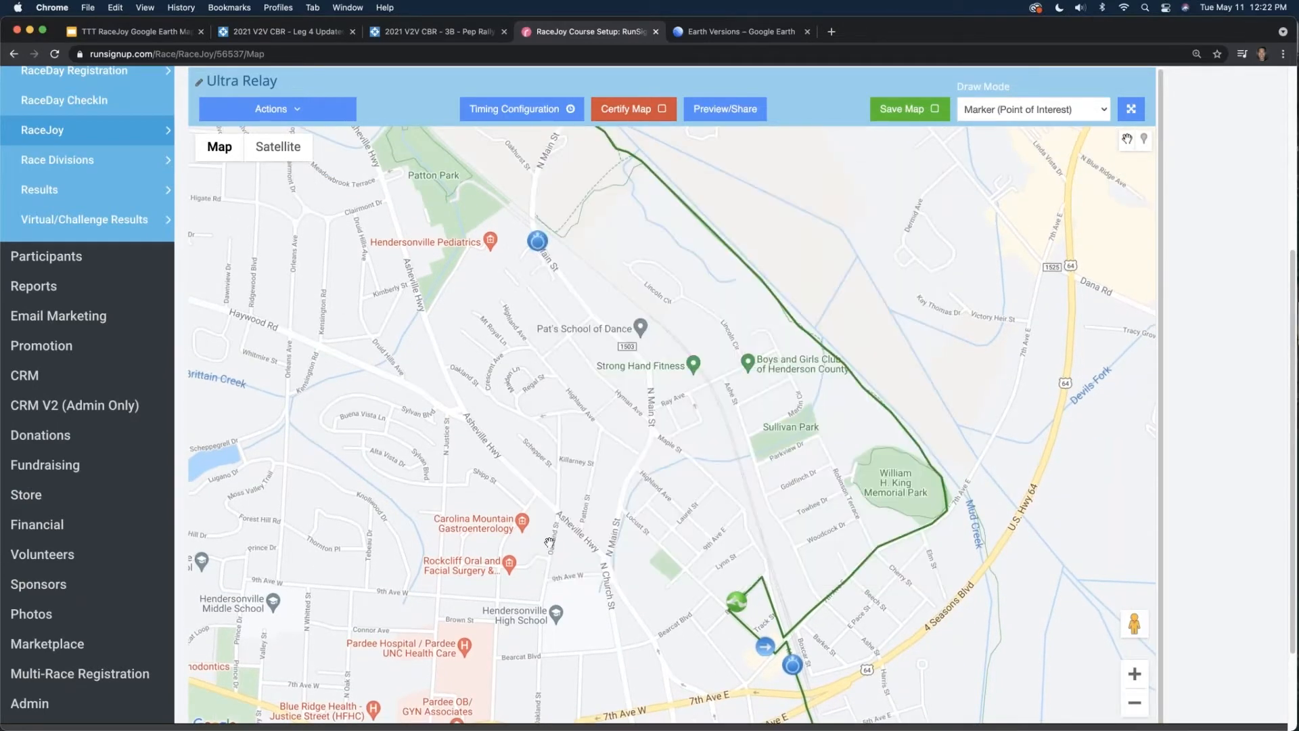
# - Recalculate the distance markers along the imported path after a brief look at the timing point configuration
pyautogui.click(319, 120)
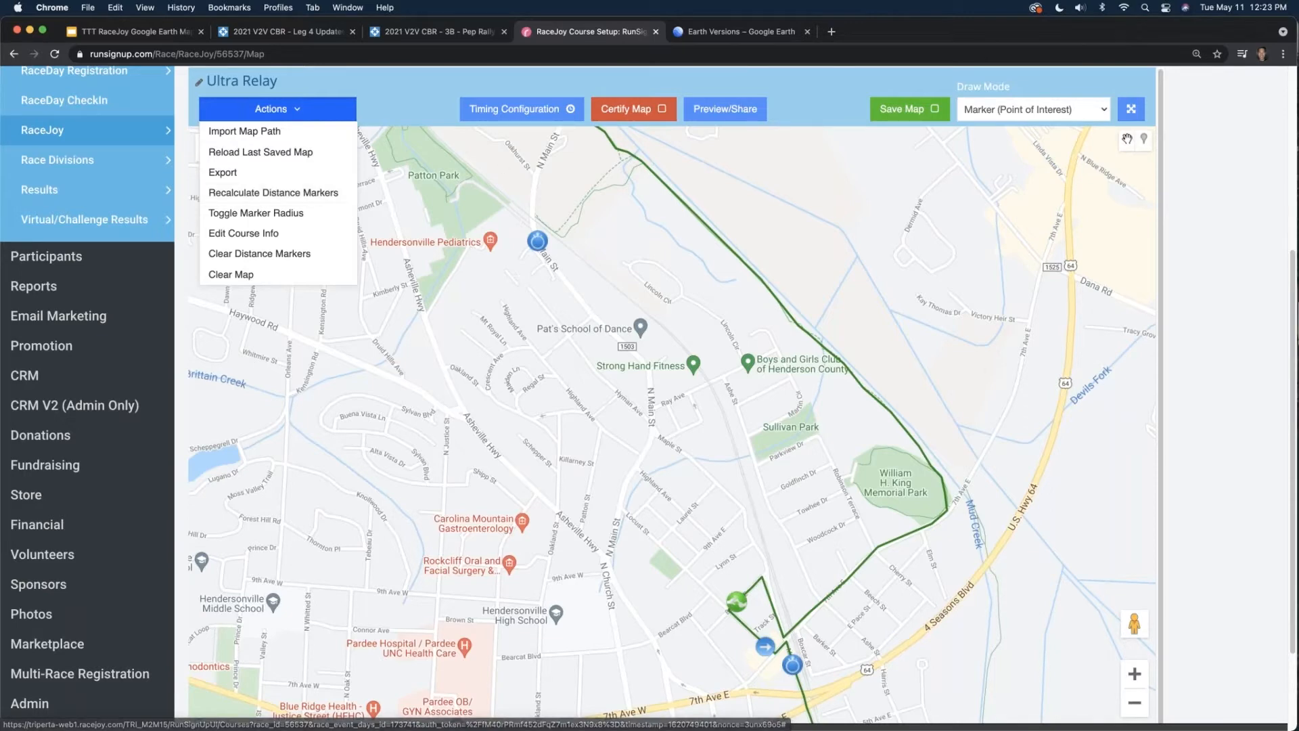
pyautogui.click(520, 114)
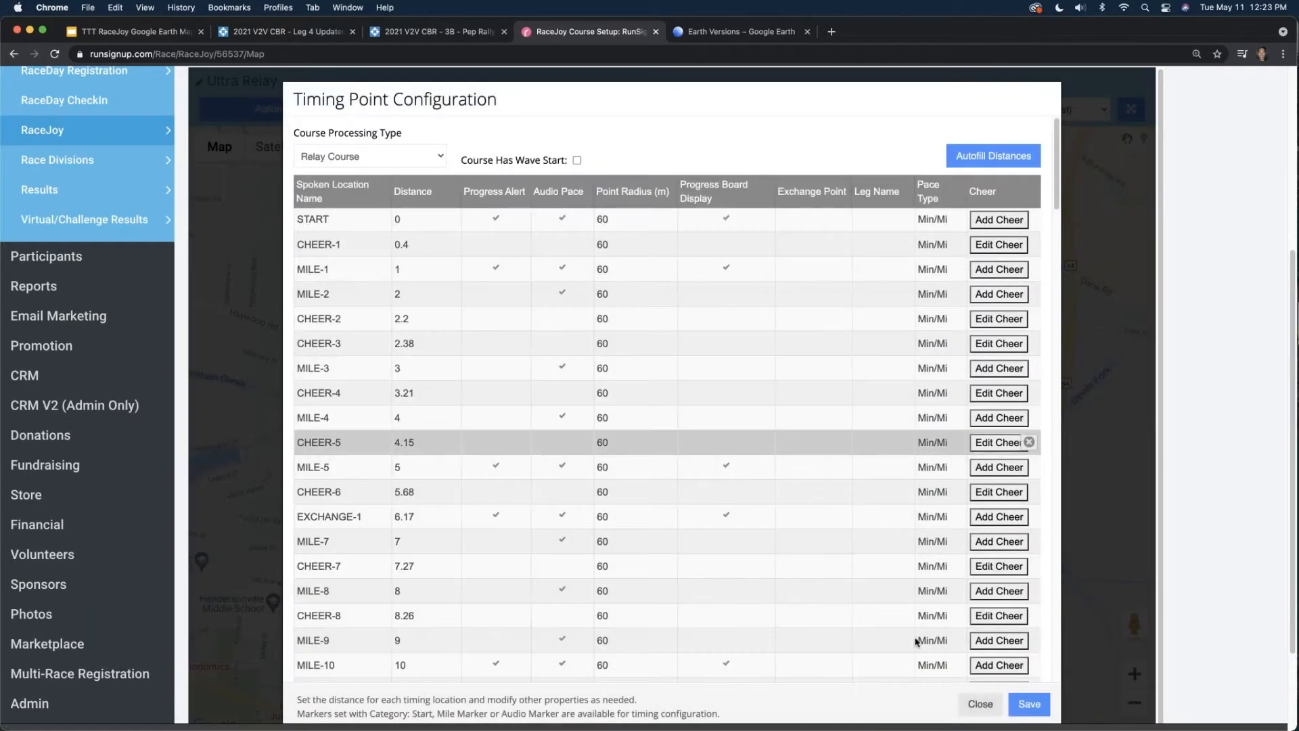
pyautogui.click(980, 704)
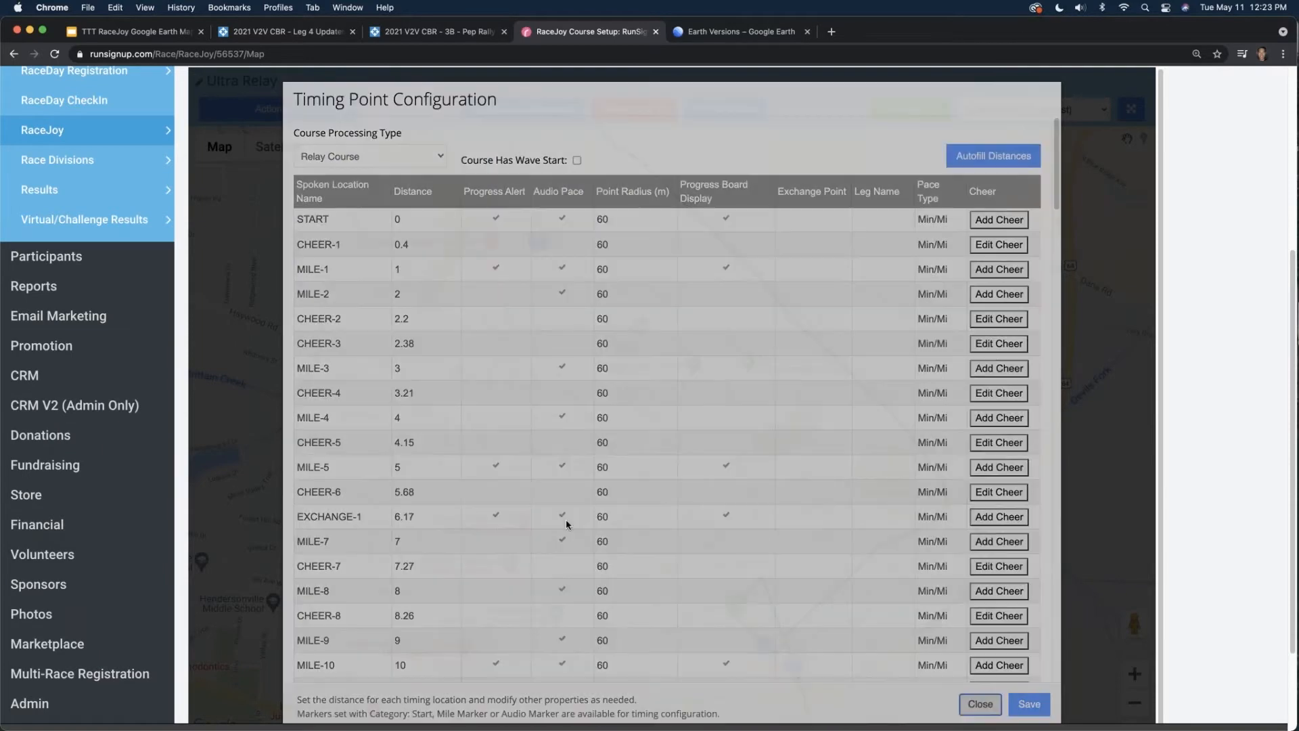
pyautogui.click(278, 109)
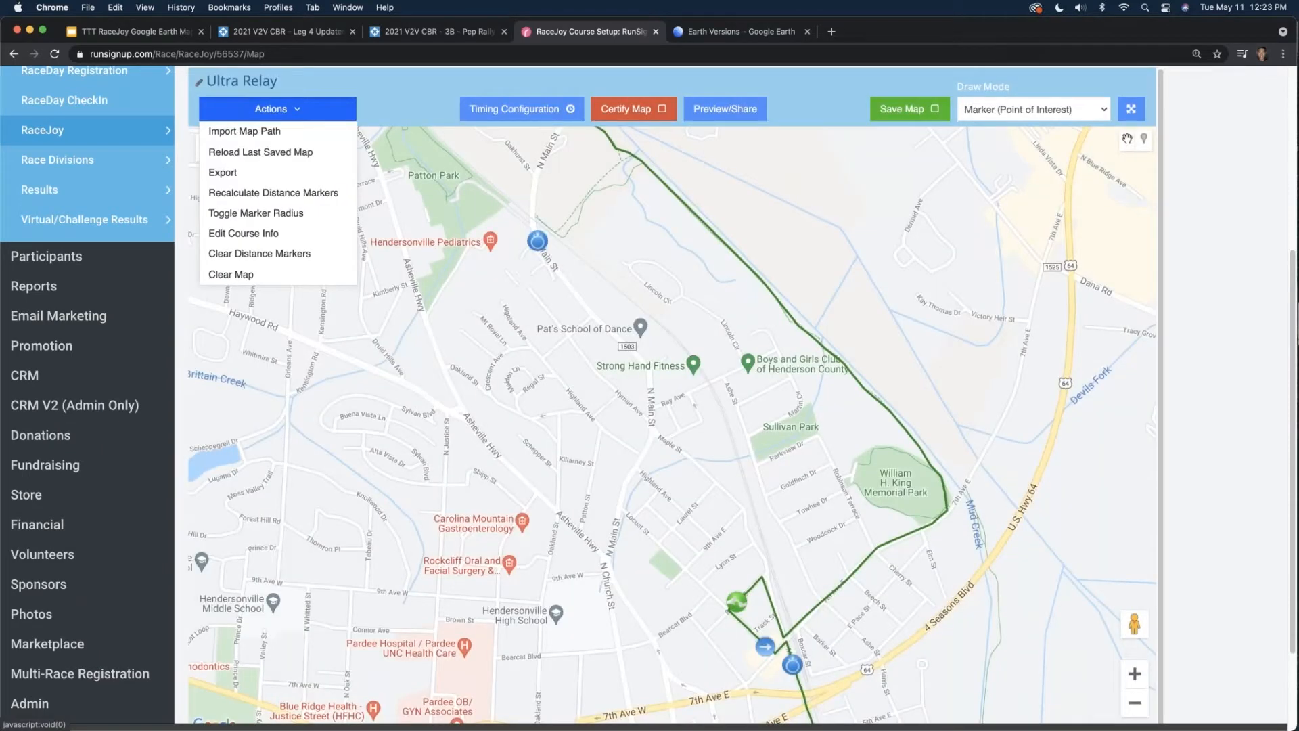
pyautogui.click(328, 193)
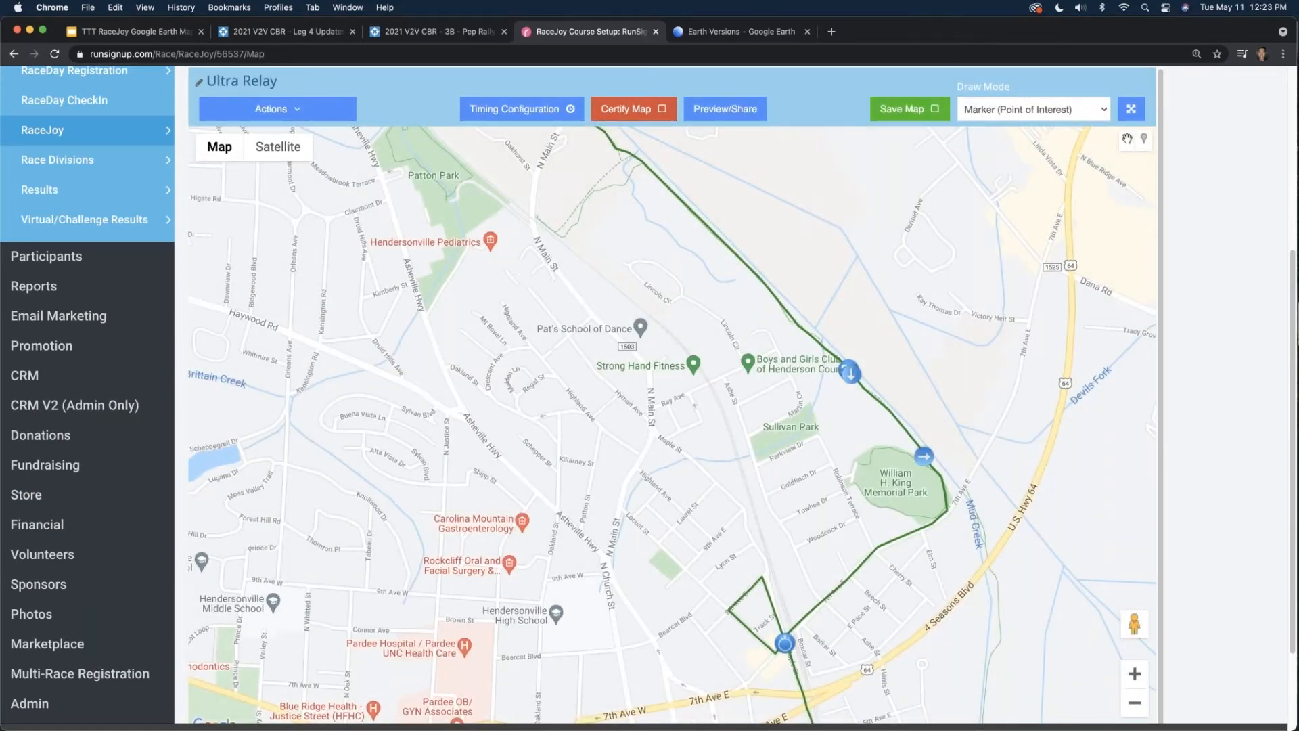
# - Follow the path north to the EXCHANGE-4 marker near Cumberland Village and check its new location against its configured distance
pyautogui.scroll(-2, 735, 526)
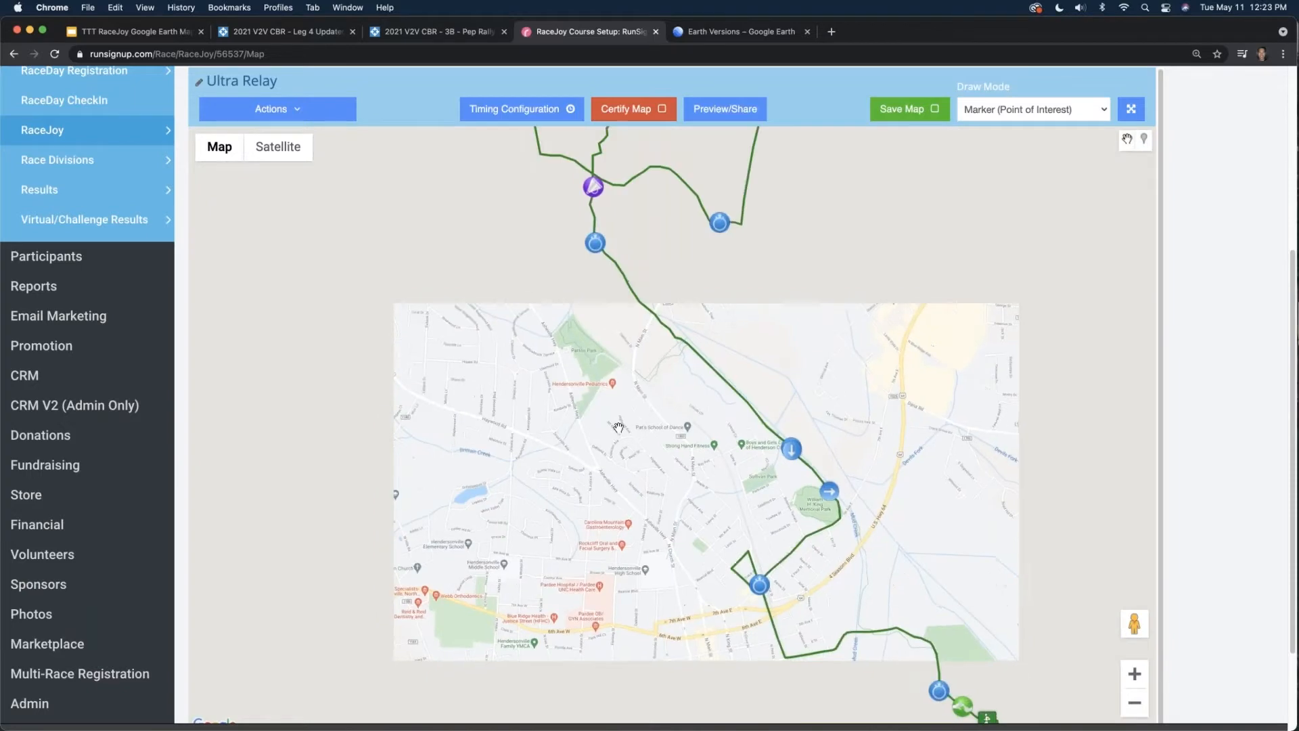
pyautogui.moveTo(615, 386); pyautogui.dragTo(630, 518)
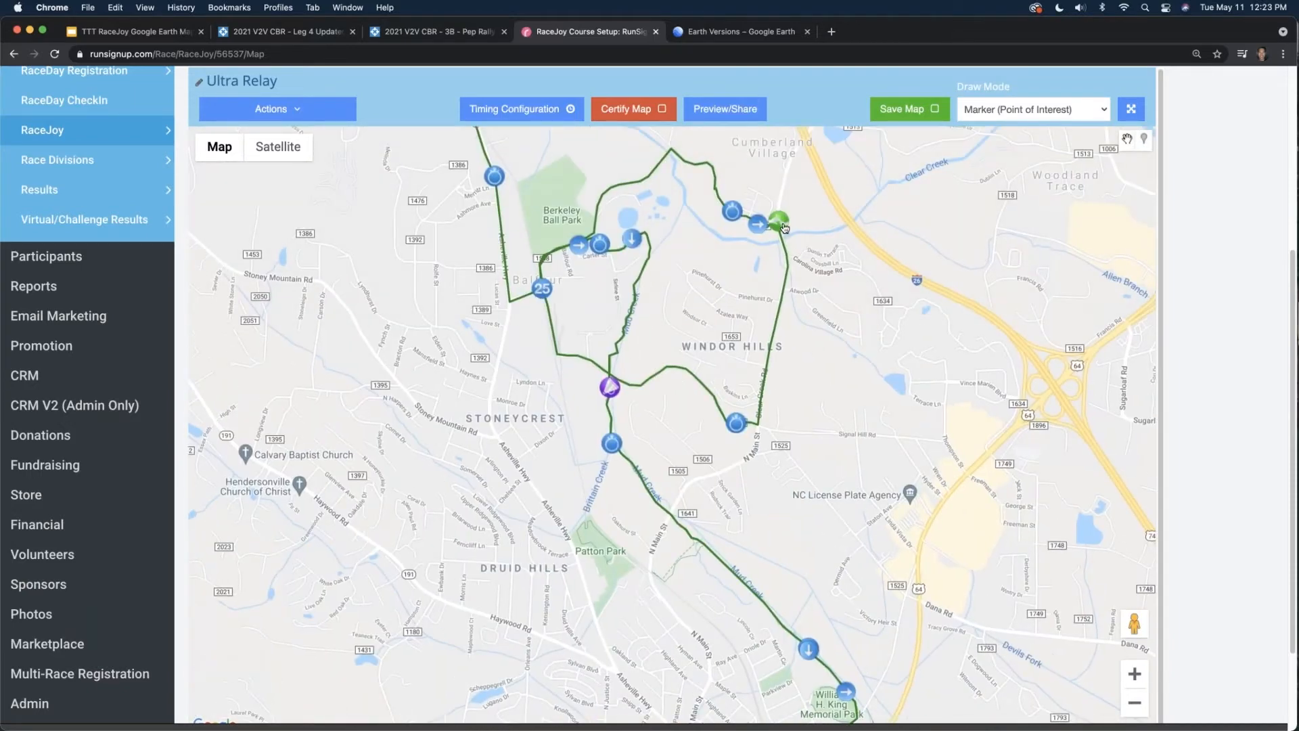
pyautogui.click(783, 225)
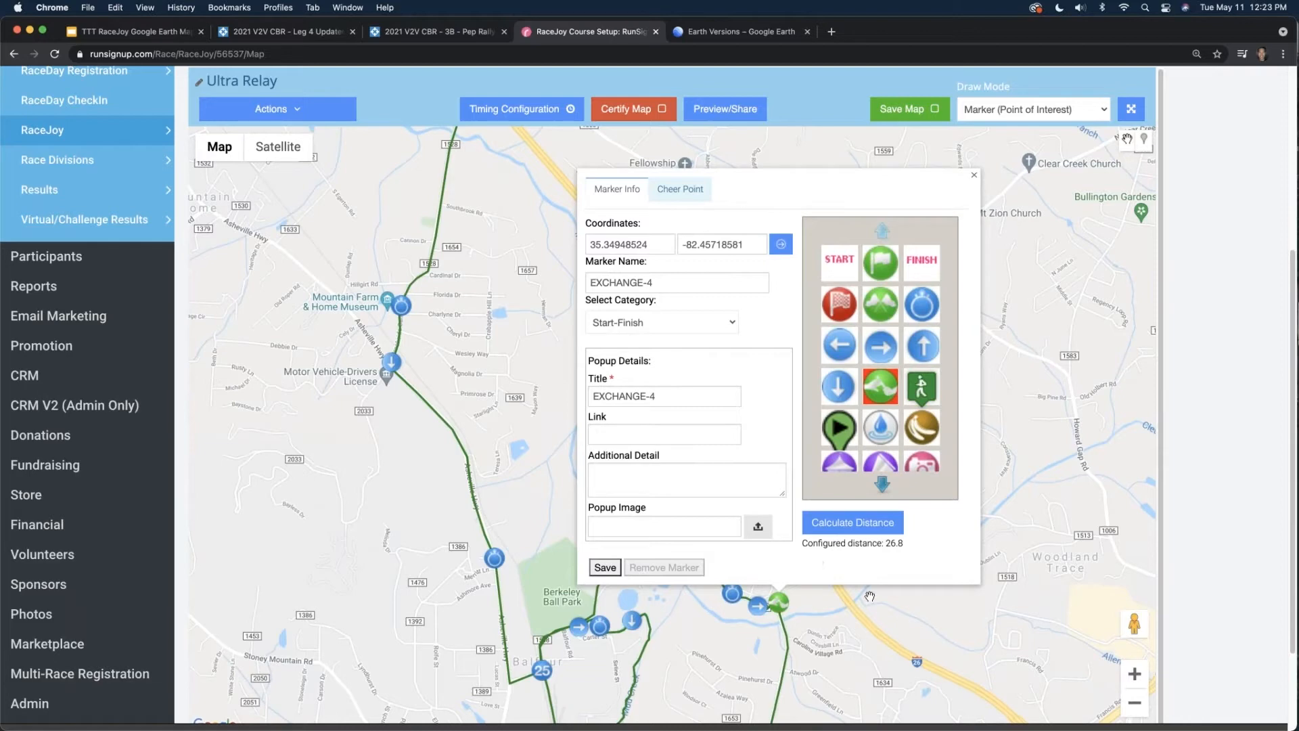
pyautogui.moveTo(901, 545); pyautogui.dragTo(889, 546)
pyautogui.click(974, 177)
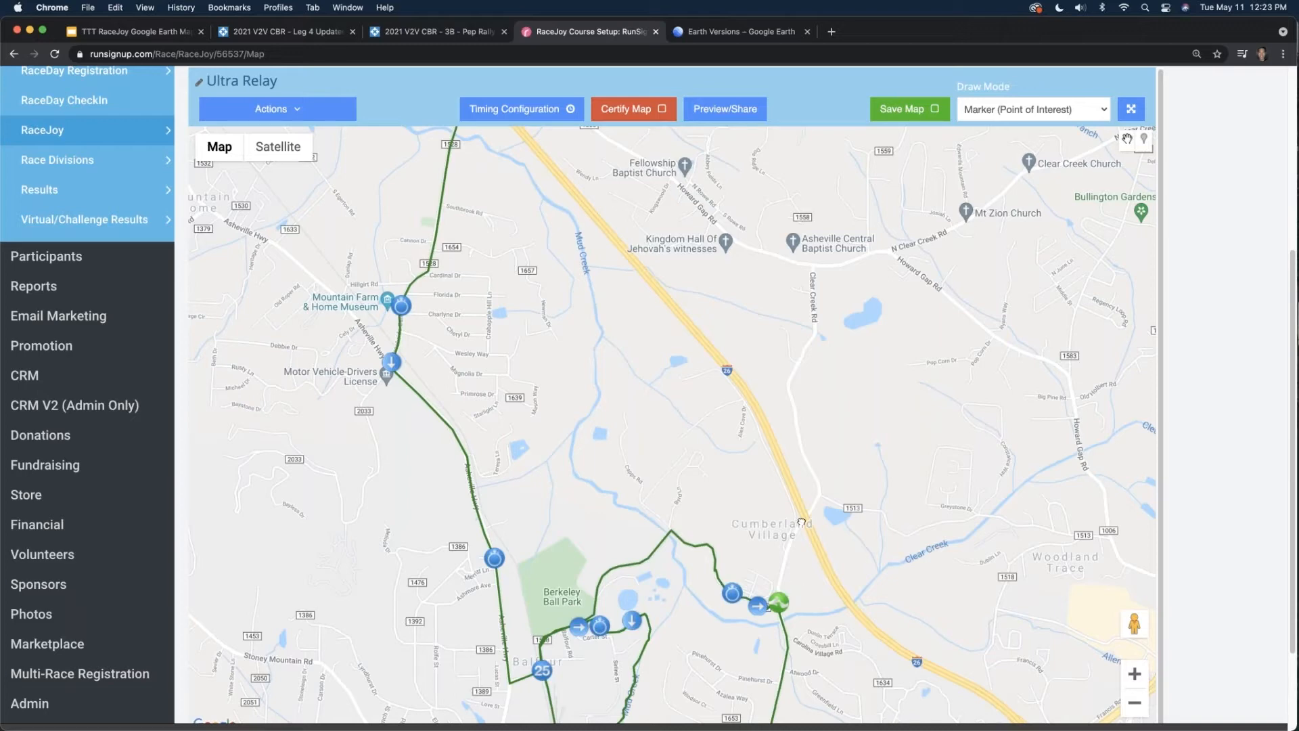
pyautogui.moveTo(801, 522); pyautogui.dragTo(809, 423)
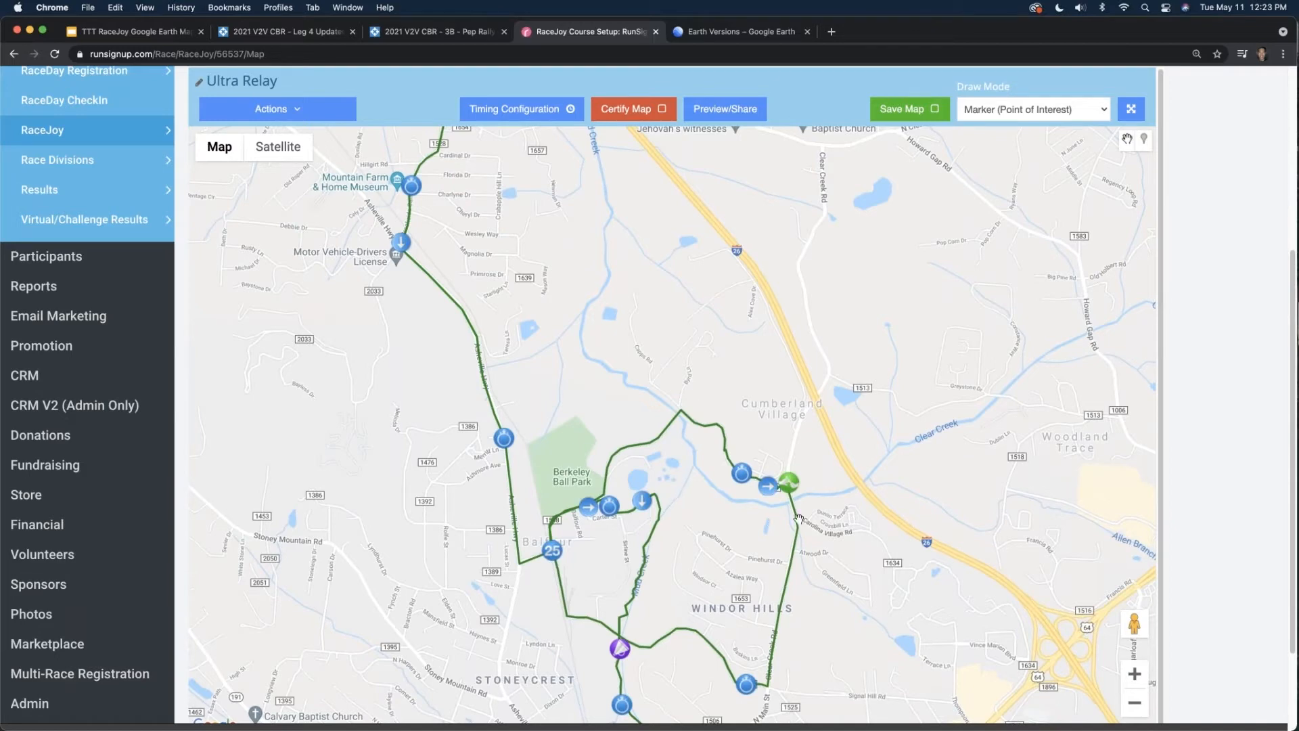
pyautogui.click(790, 484)
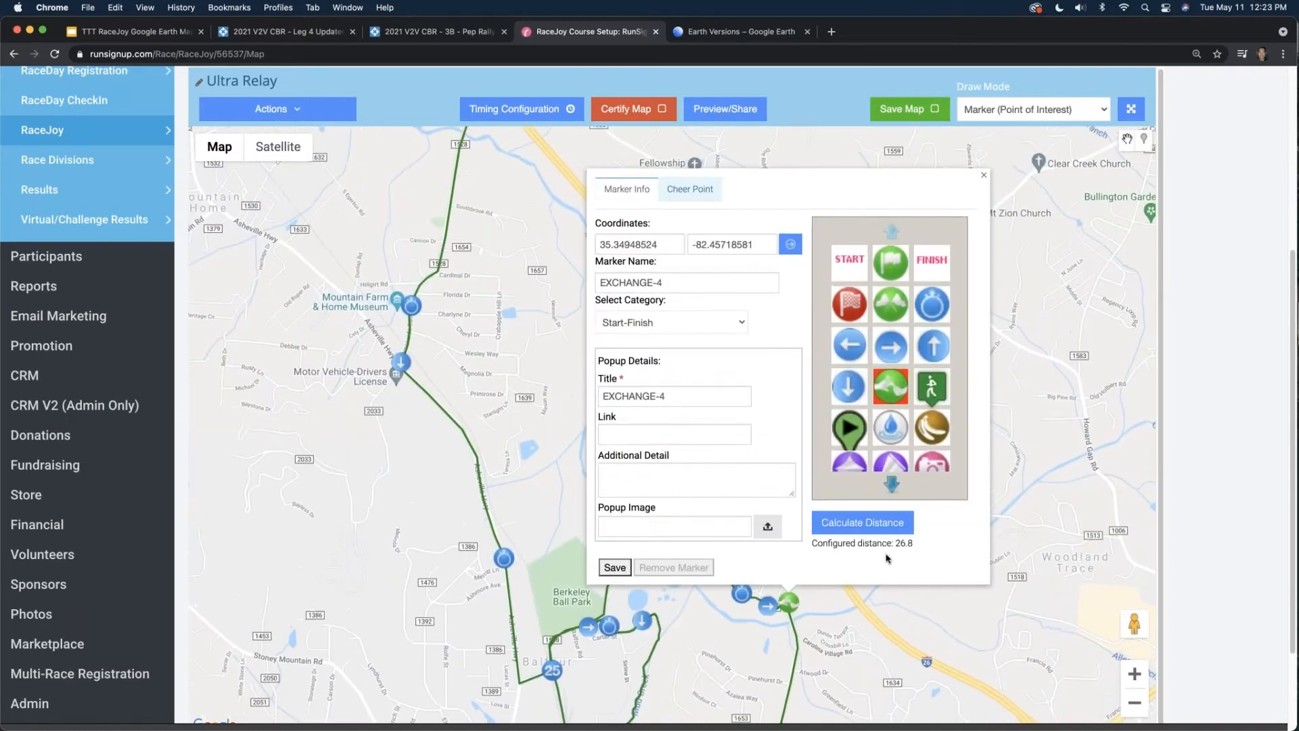
pyautogui.click(984, 176)
# - Reopen the Ultra Relay map from the course list without saving, to discard the recalculated marker positions
pyautogui.scroll(-2, 691, 388)
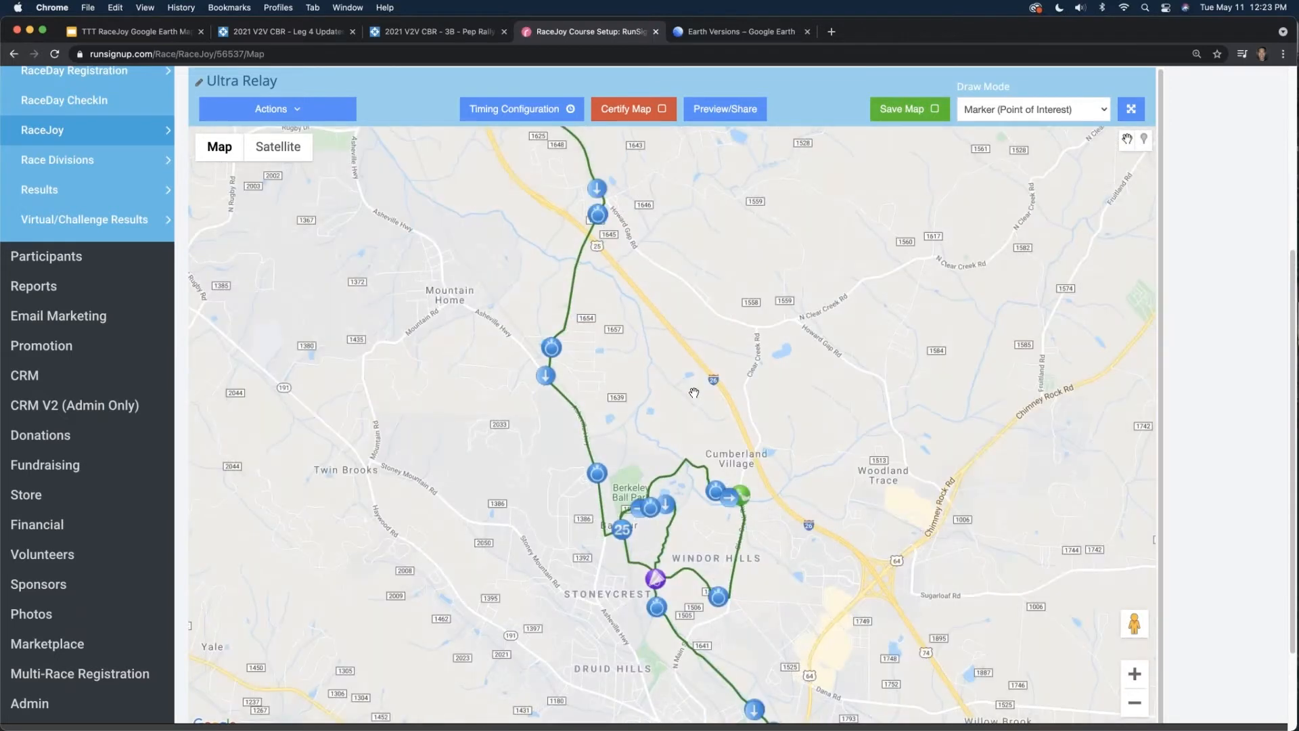
pyautogui.scroll(-2, 694, 393)
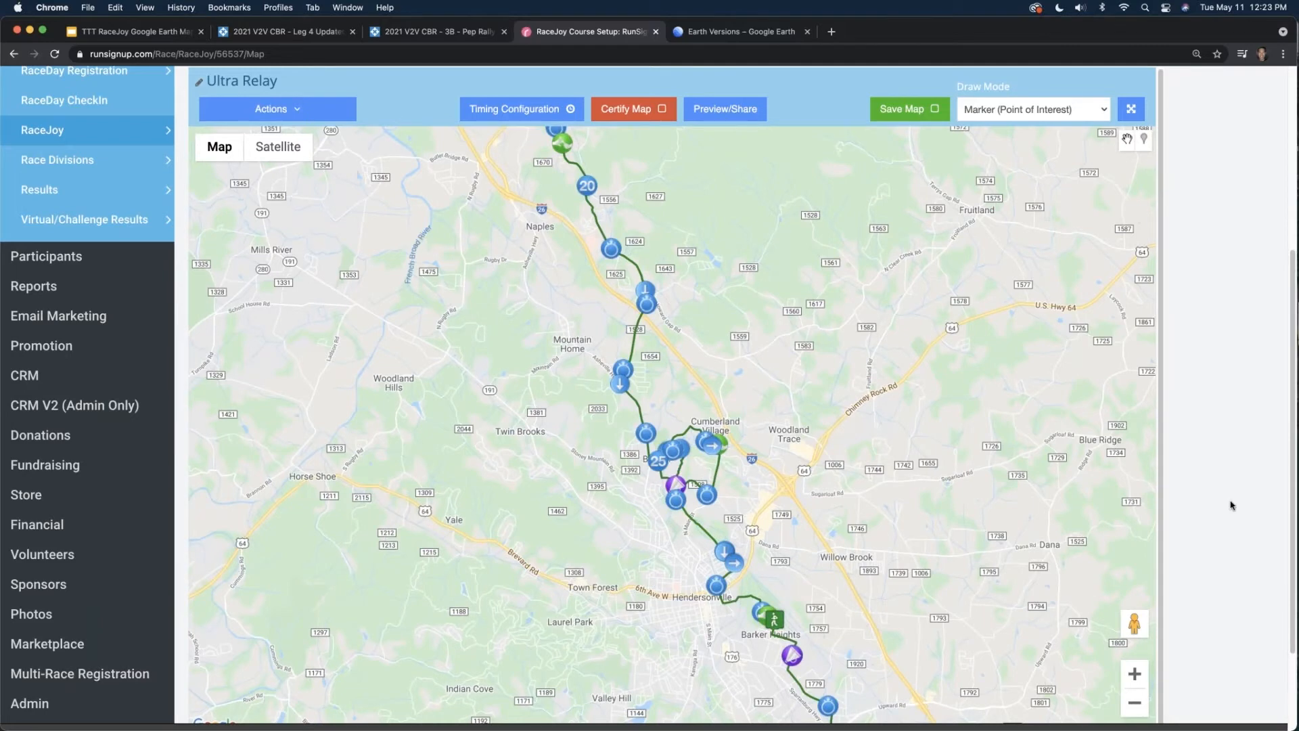
pyautogui.scroll(5, 1232, 505)
pyautogui.click(563, 258)
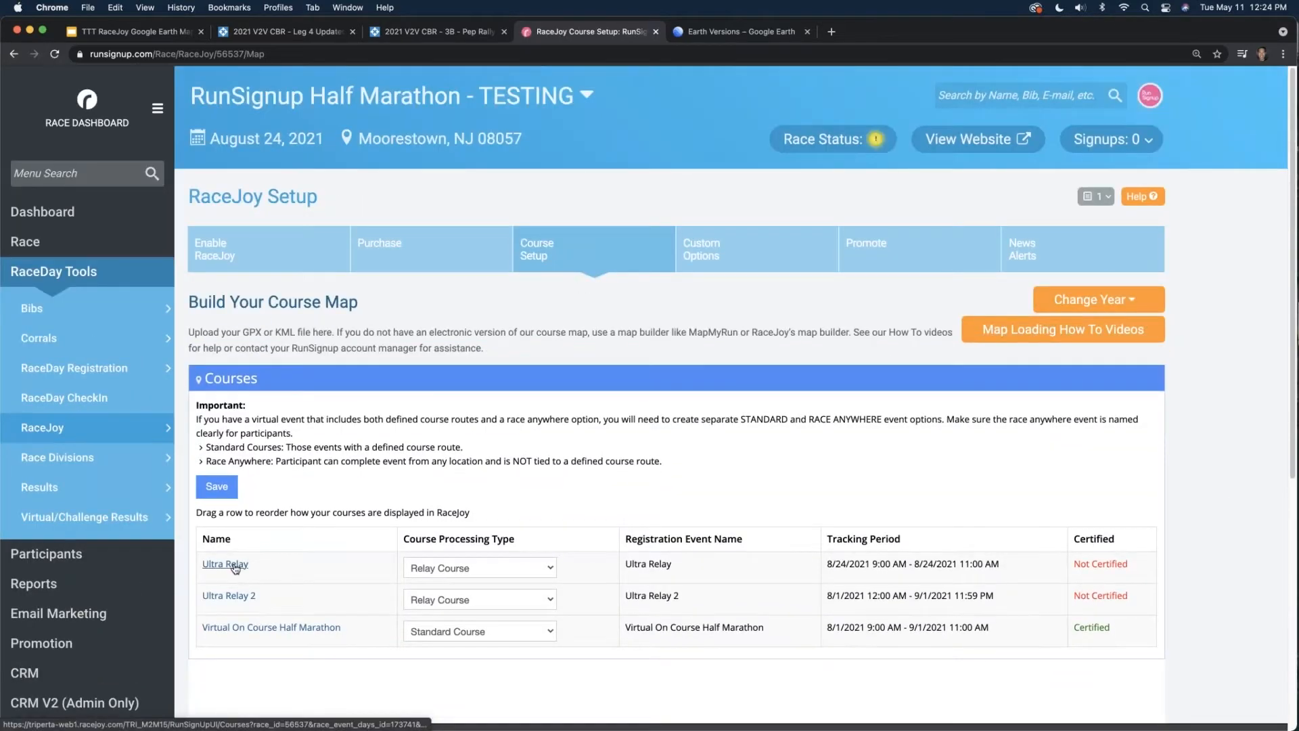
pyautogui.click(225, 564)
pyautogui.scroll(5, 716, 602)
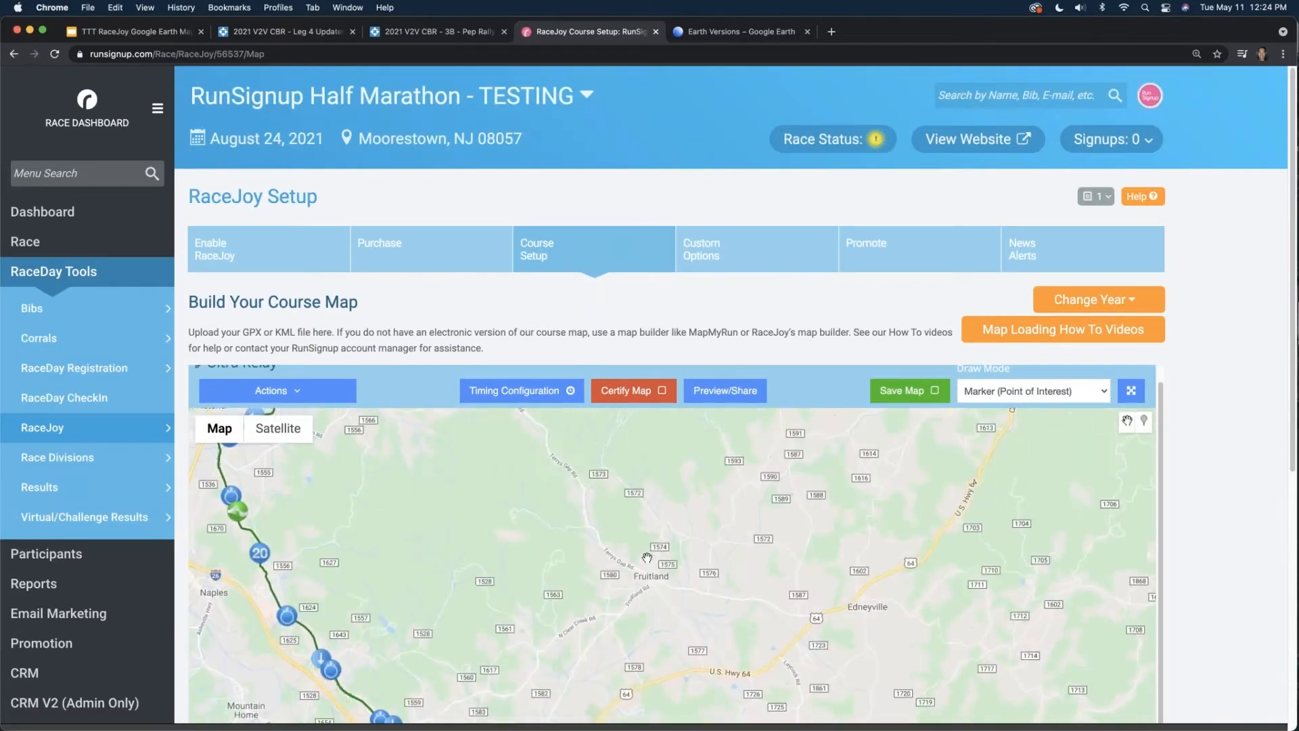
# - Import the fixed course path into the Ultra Relay map again from FixedVille.kml in the Documents folder
pyautogui.scroll(-2, 647, 557)
pyautogui.moveTo(670, 623); pyautogui.dragTo(764, 471)
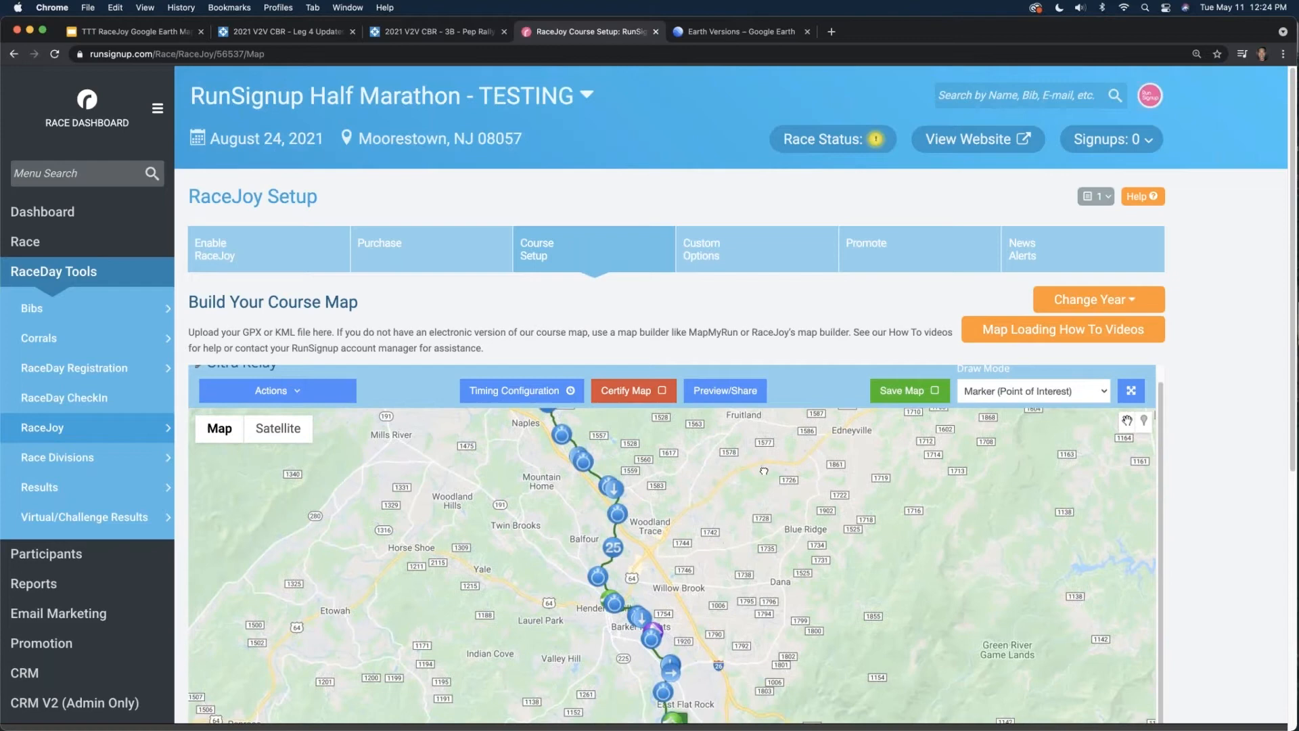
pyautogui.click(311, 391)
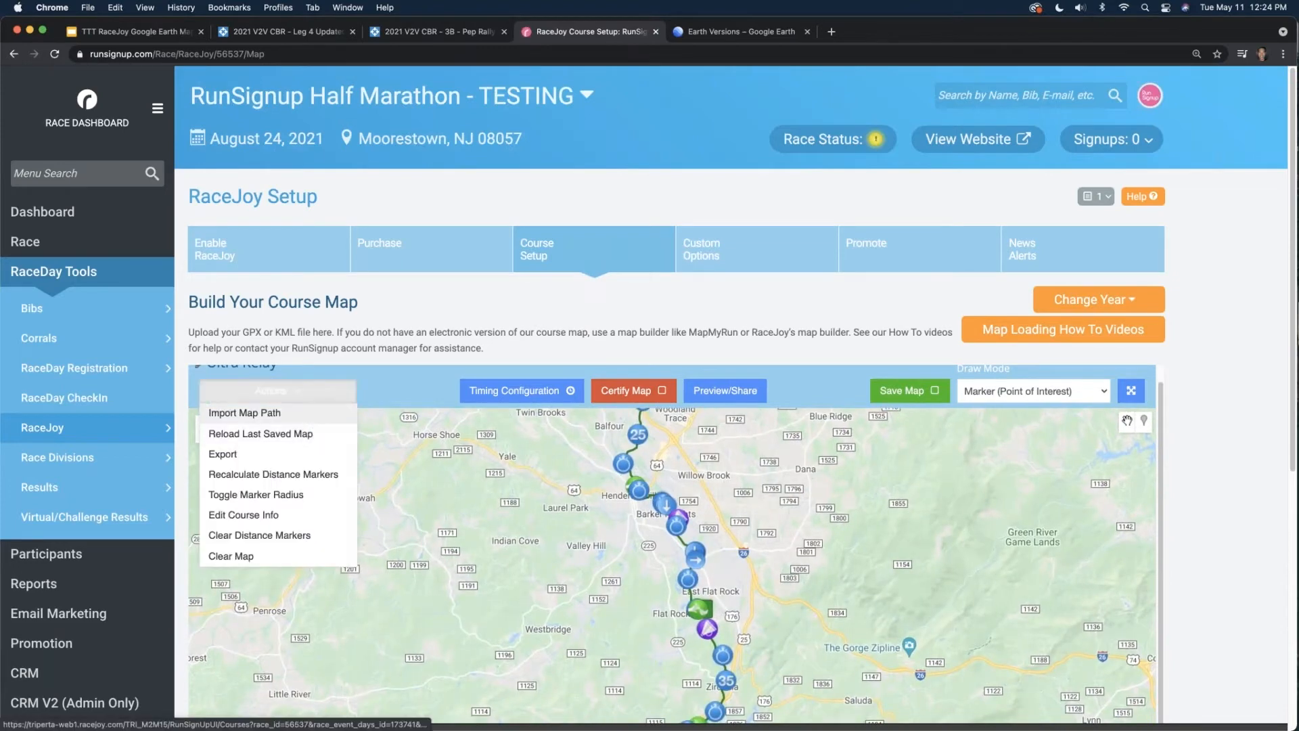
pyautogui.click(255, 412)
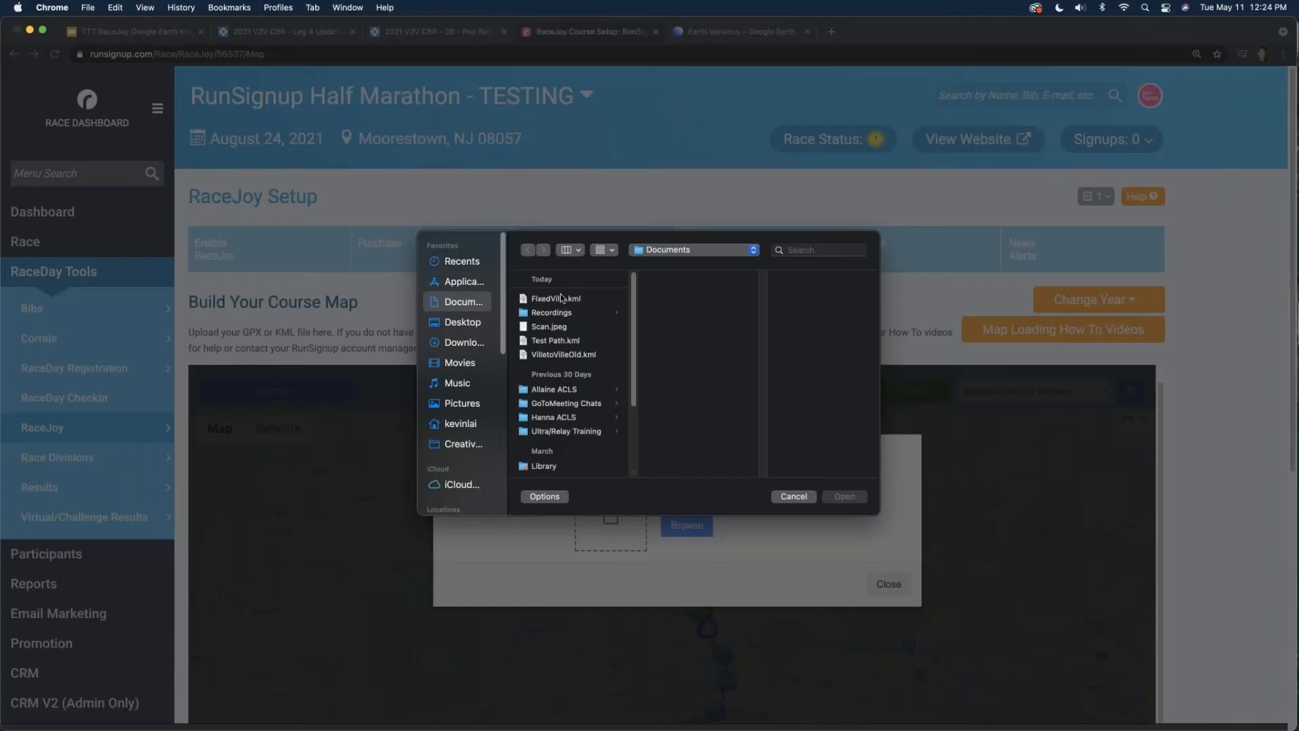
pyautogui.doubleClick(561, 299)
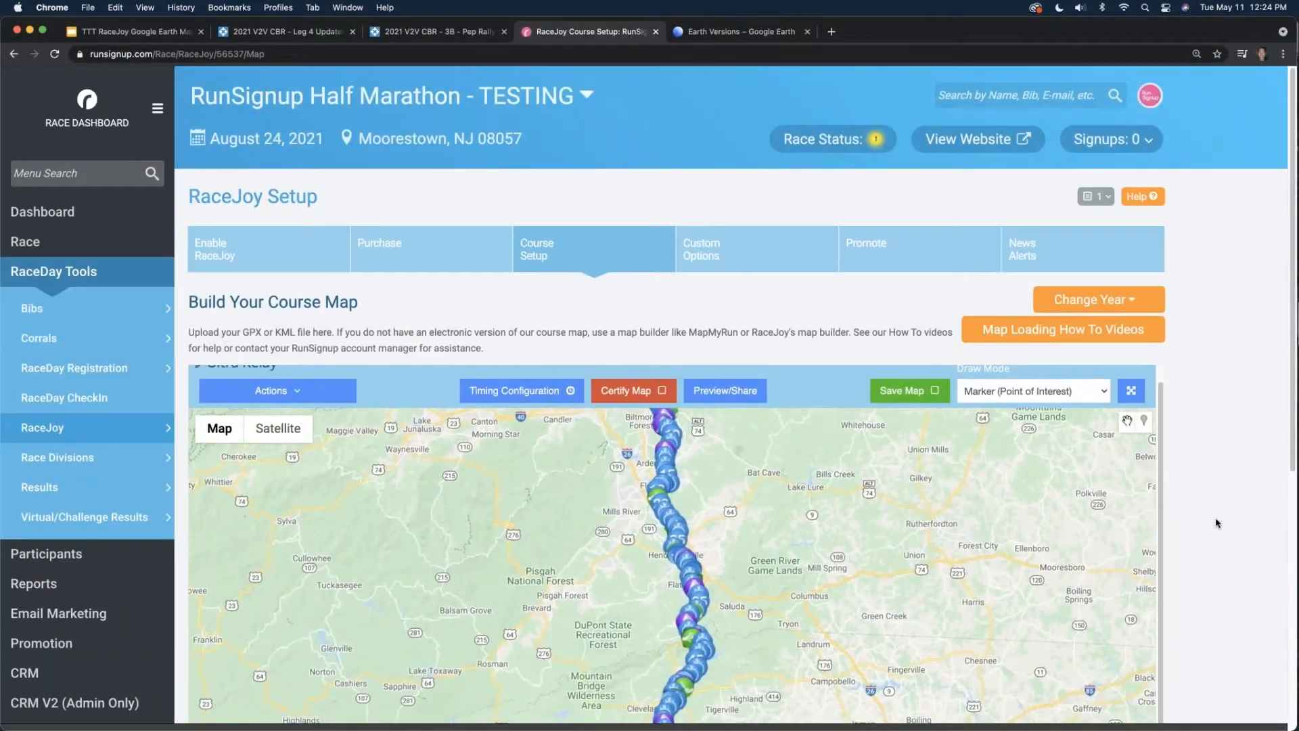
# - Locate the EXCHANGE-3 marker south of Fletcher on the re-imported path and check its configured distance
pyautogui.scroll(-4, 766, 590)
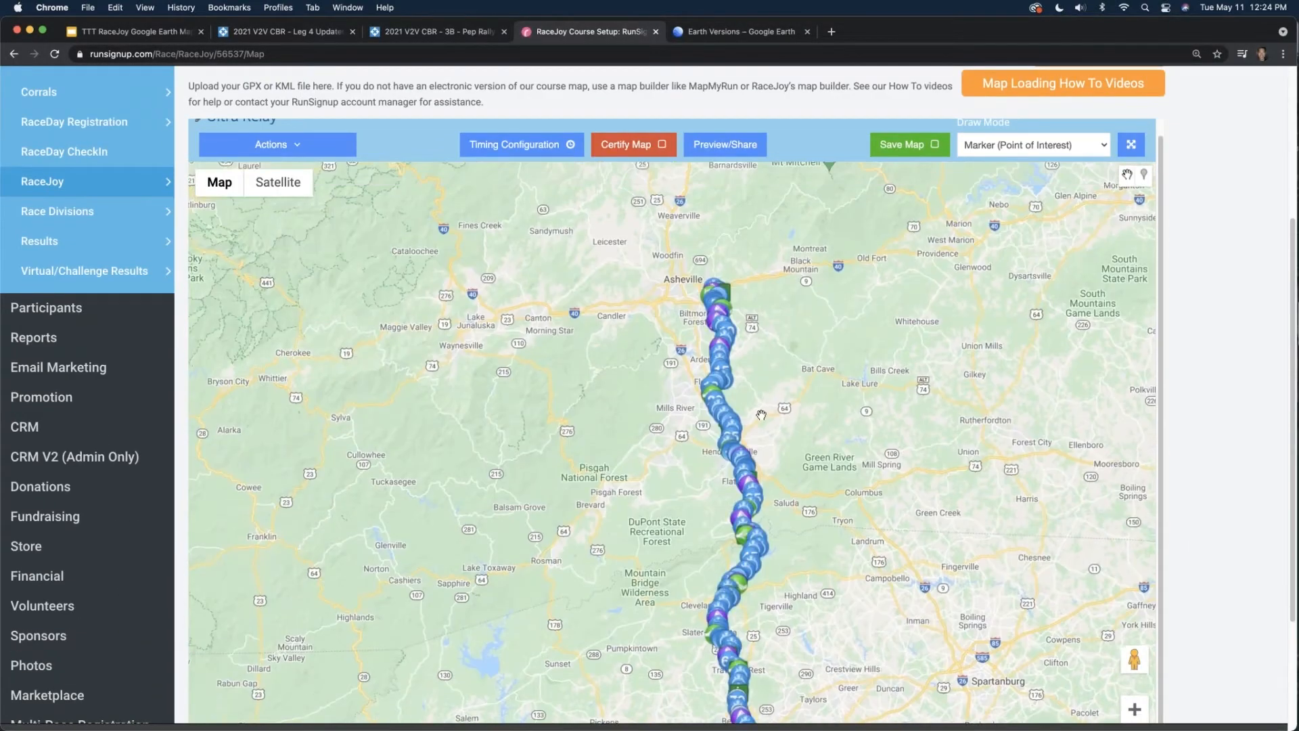
pyautogui.scroll(5, 680, 227)
pyautogui.scroll(3, 657, 469)
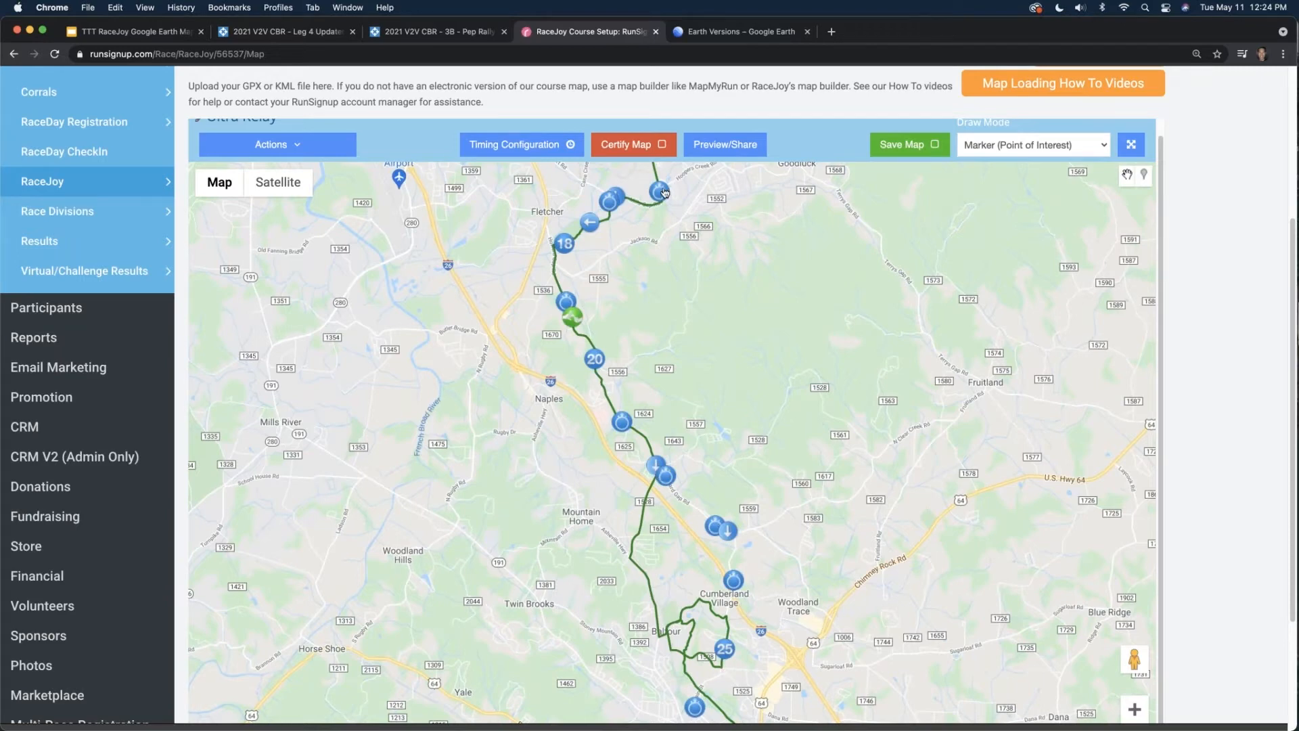
pyautogui.click(574, 324)
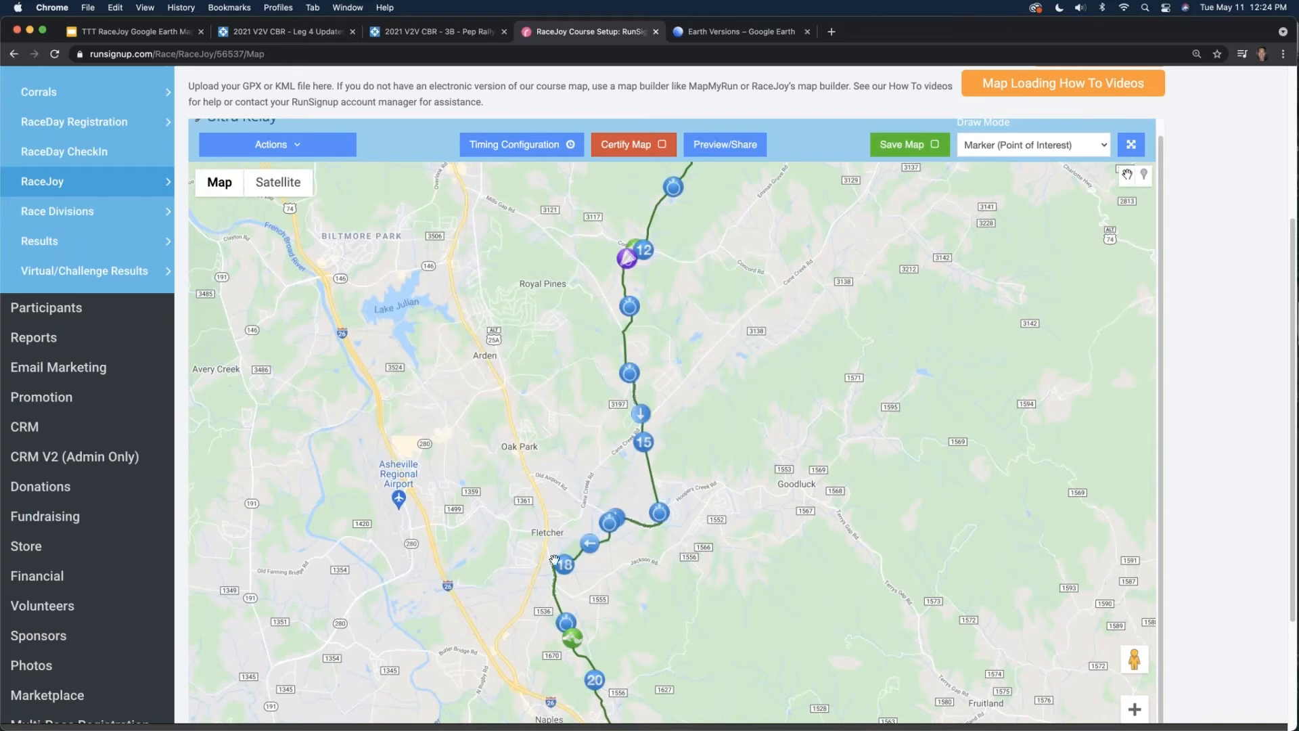
pyautogui.click(570, 648)
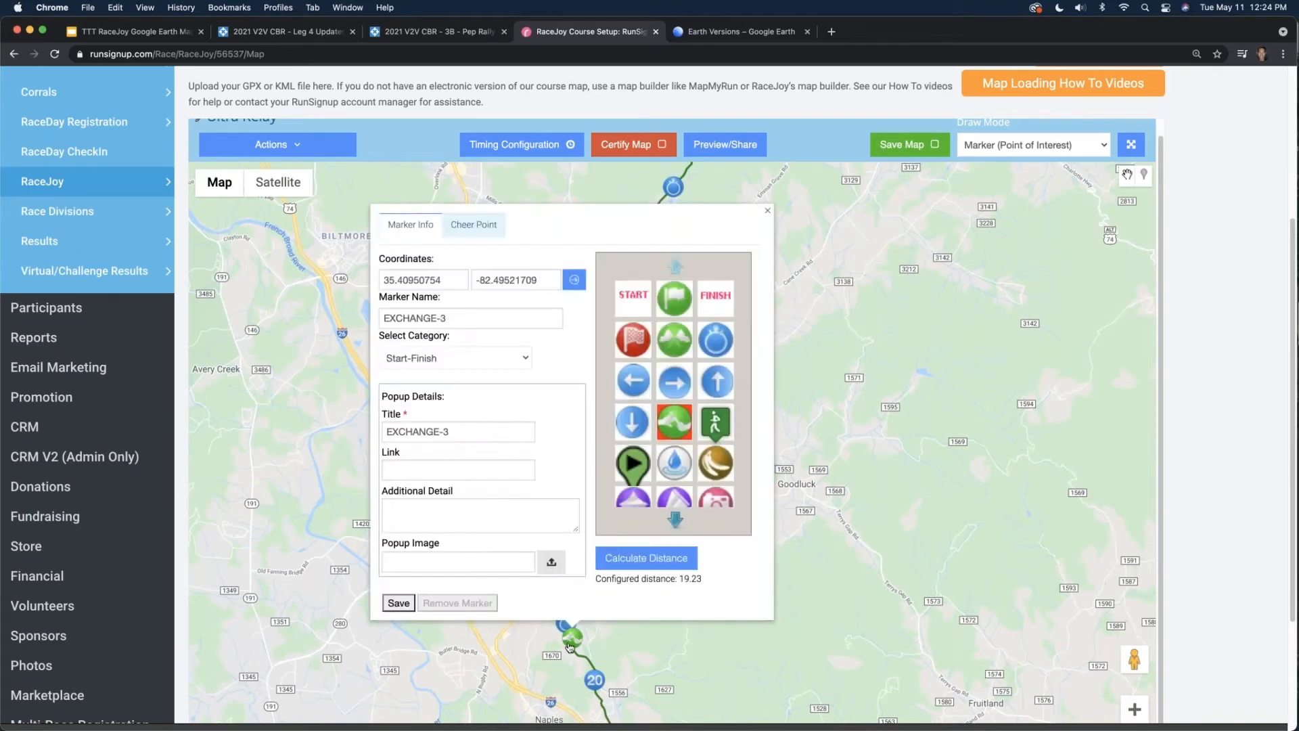
pyautogui.moveTo(705, 582); pyautogui.dragTo(680, 581)
pyautogui.click(767, 212)
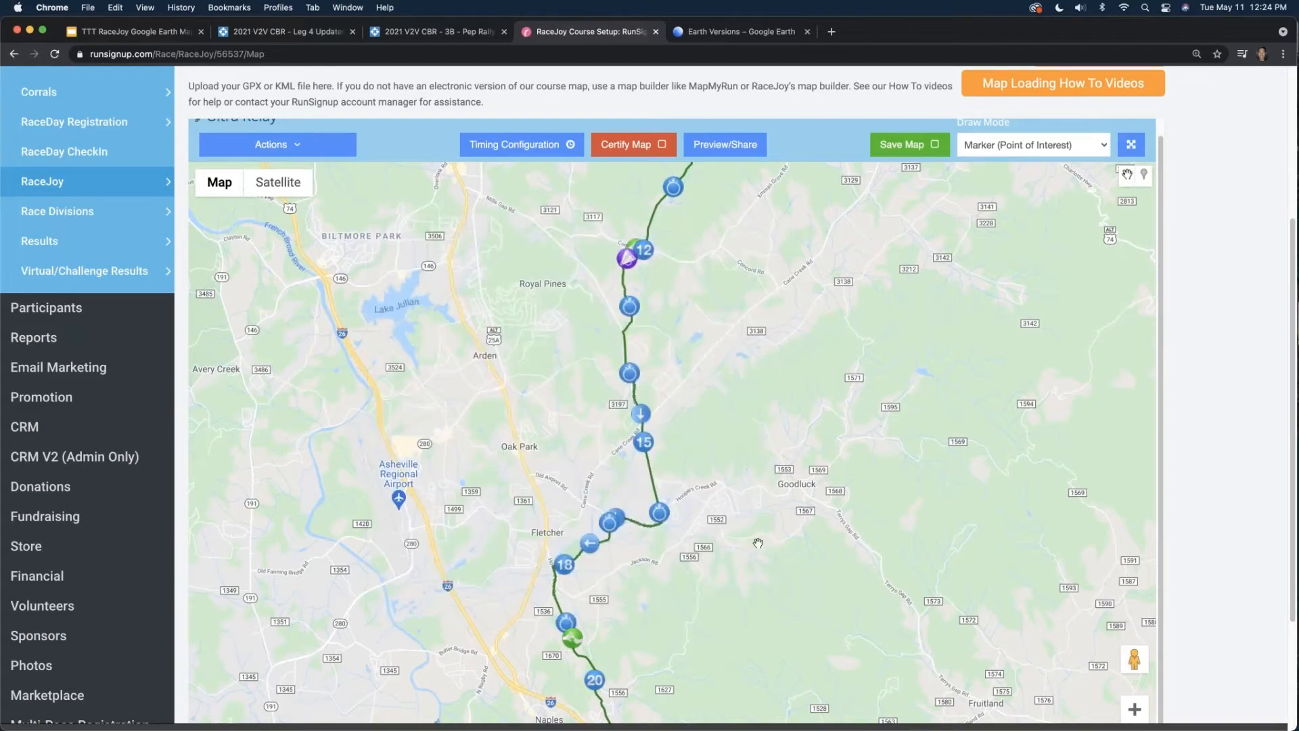
# - Follow the re-imported path south to Hendersonville and view the details of the EXCHANGE-4 marker there
pyautogui.moveTo(757, 543); pyautogui.dragTo(787, 246)
pyautogui.moveTo(844, 687); pyautogui.dragTo(867, 493)
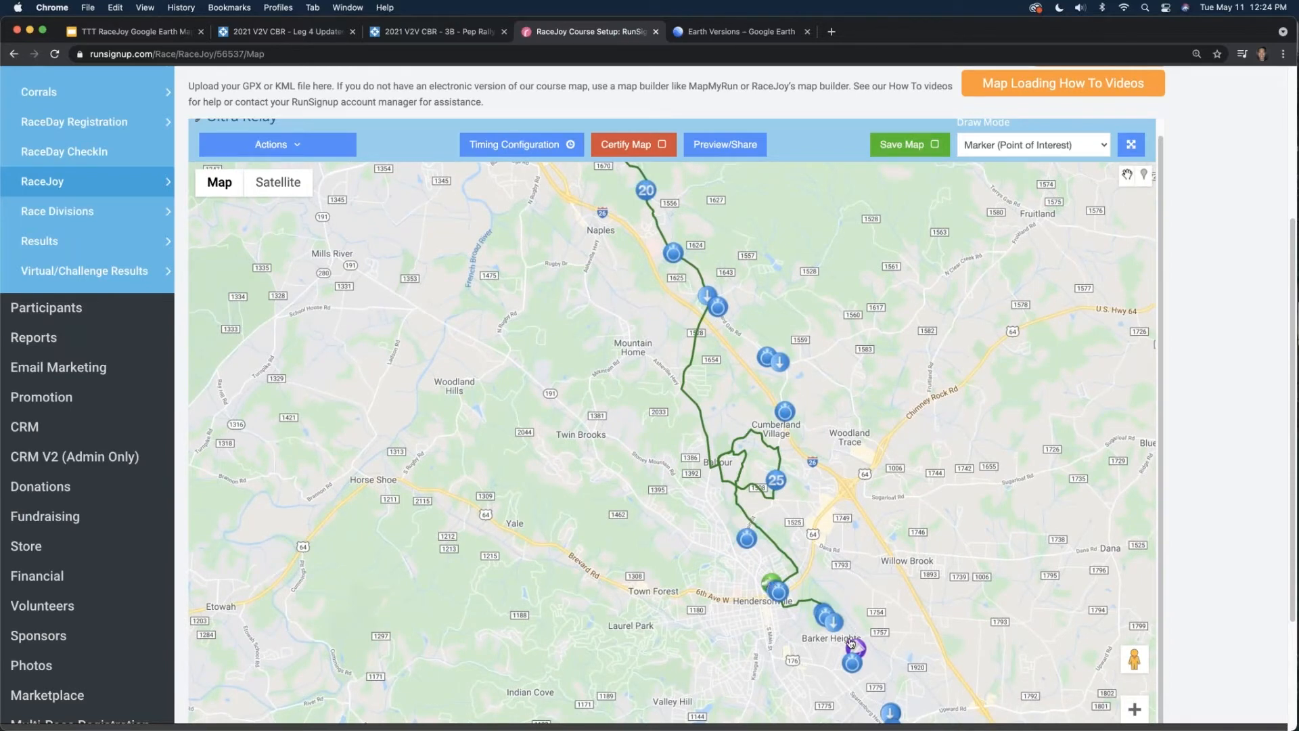
pyautogui.scroll(-2, 873, 617)
pyautogui.scroll(3, 875, 632)
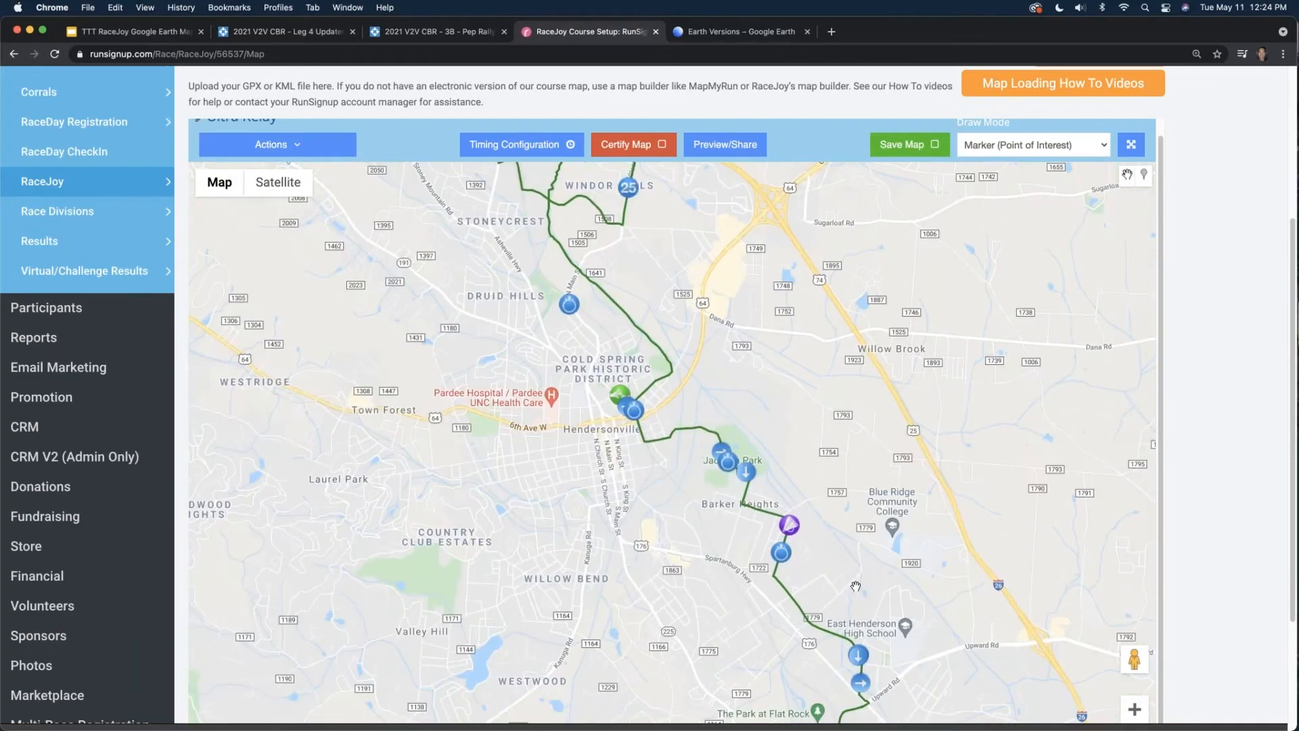
pyautogui.click(621, 396)
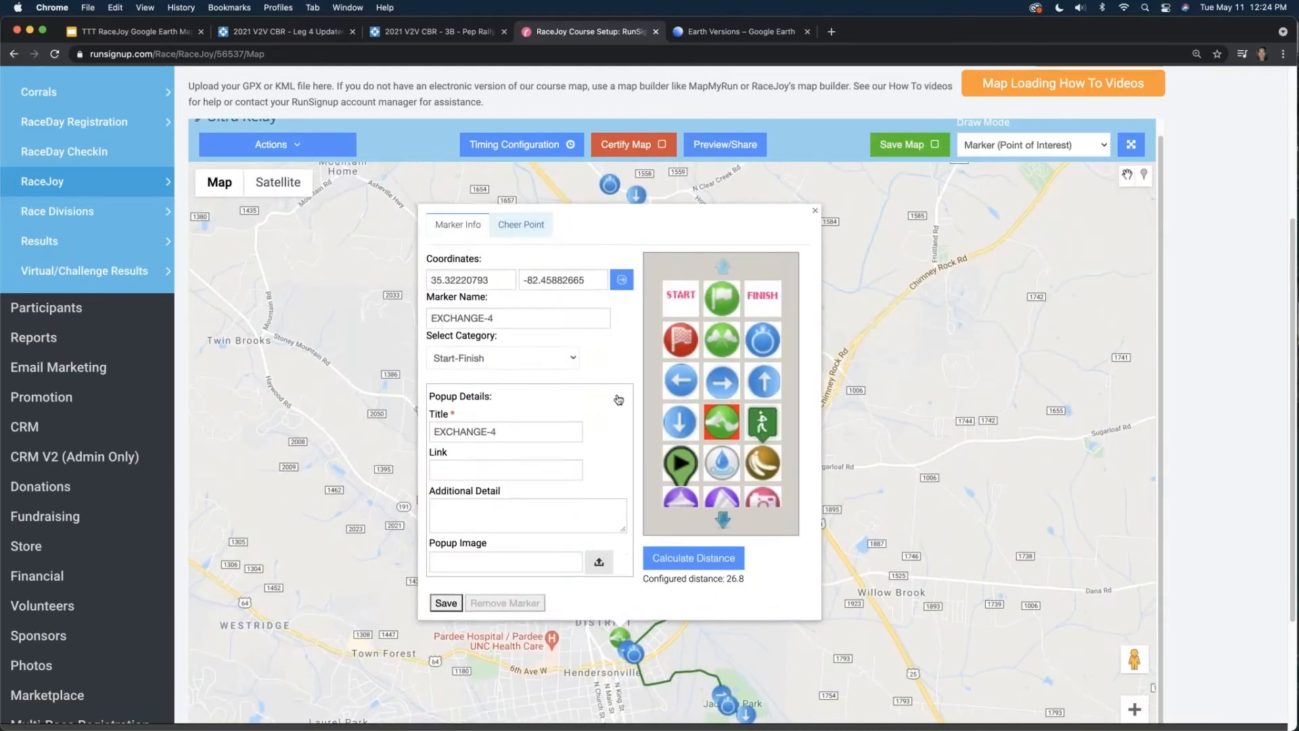
# - Calculate the EXCHANGE-4 marker's distance along the re-imported path in Hendersonville, then close the marker details
pyautogui.click(816, 211)
pyautogui.moveTo(789, 406); pyautogui.dragTo(793, 381)
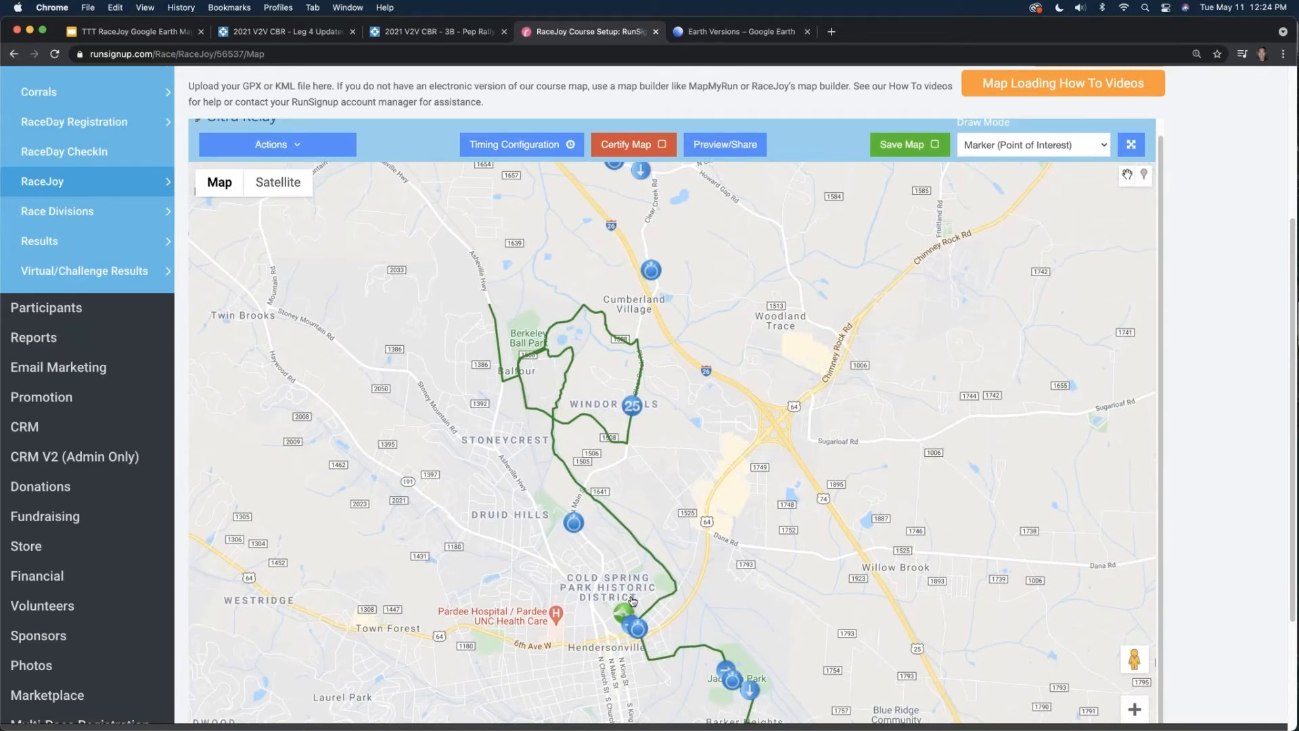
pyautogui.moveTo(618, 565); pyautogui.dragTo(612, 538)
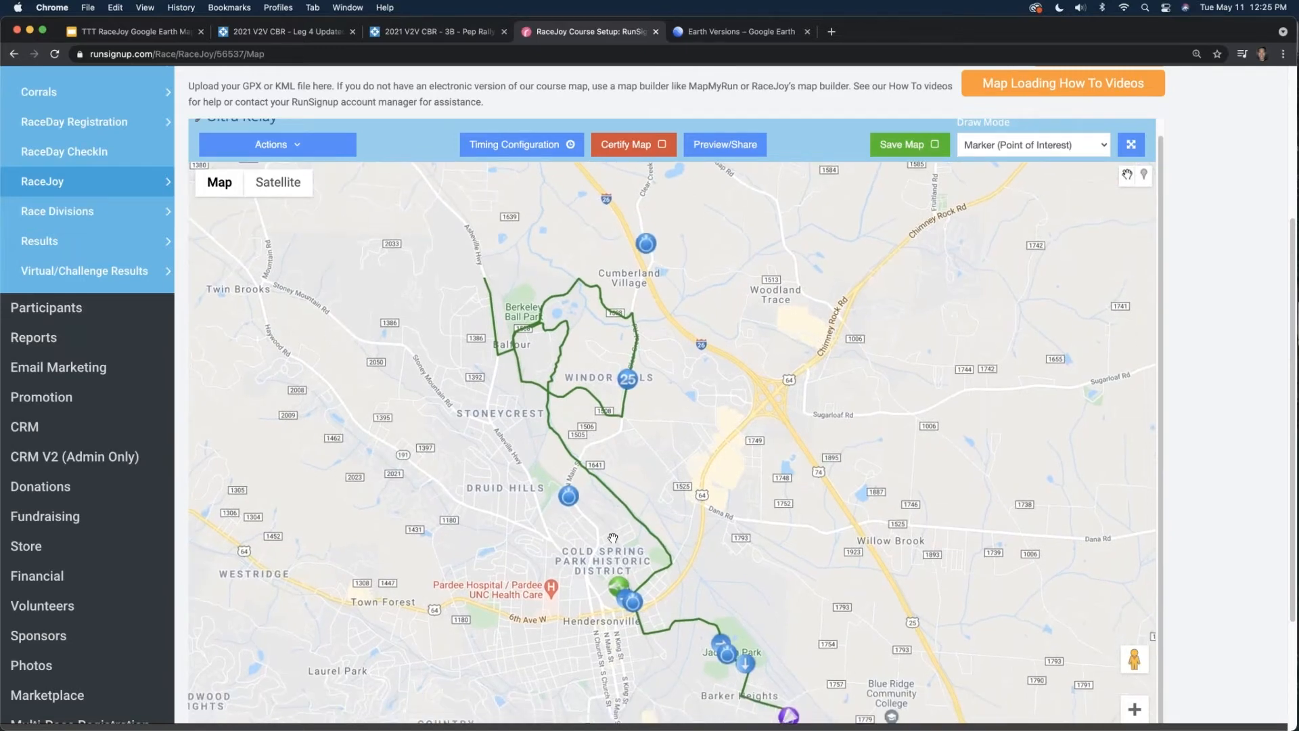
pyautogui.click(622, 587)
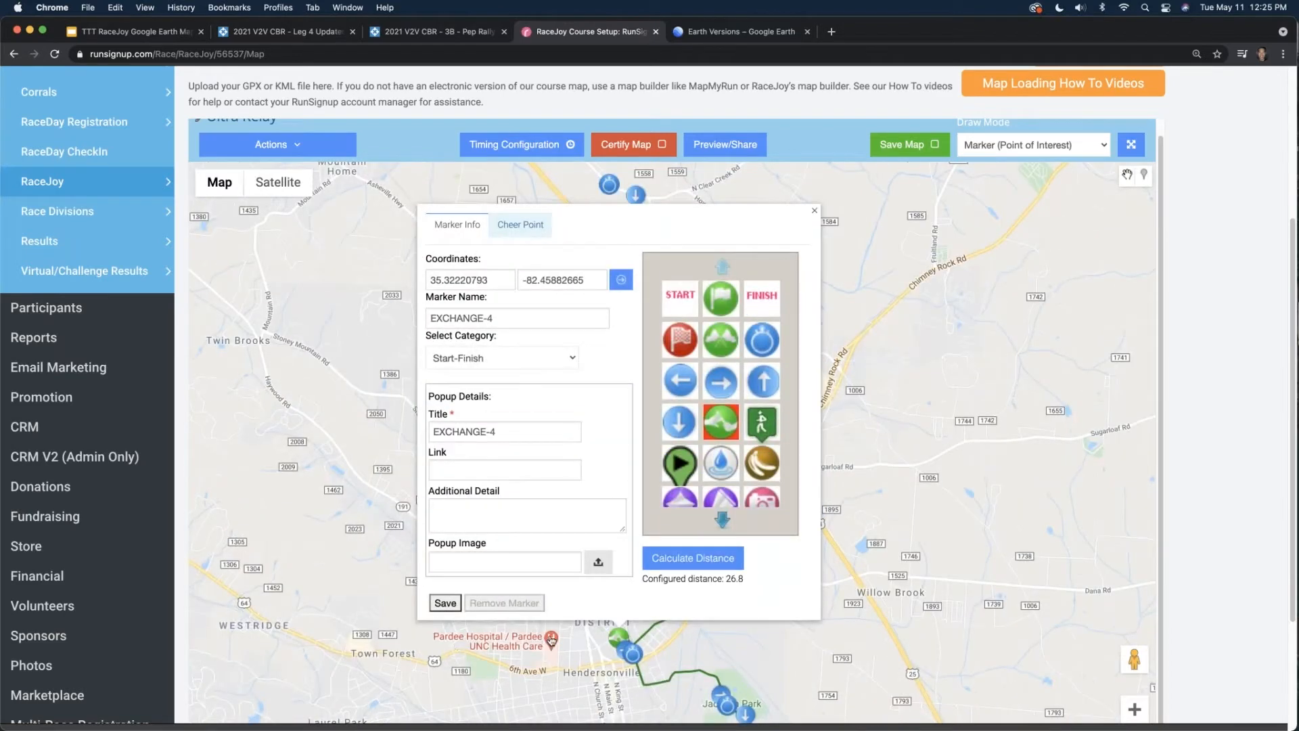
pyautogui.click(687, 566)
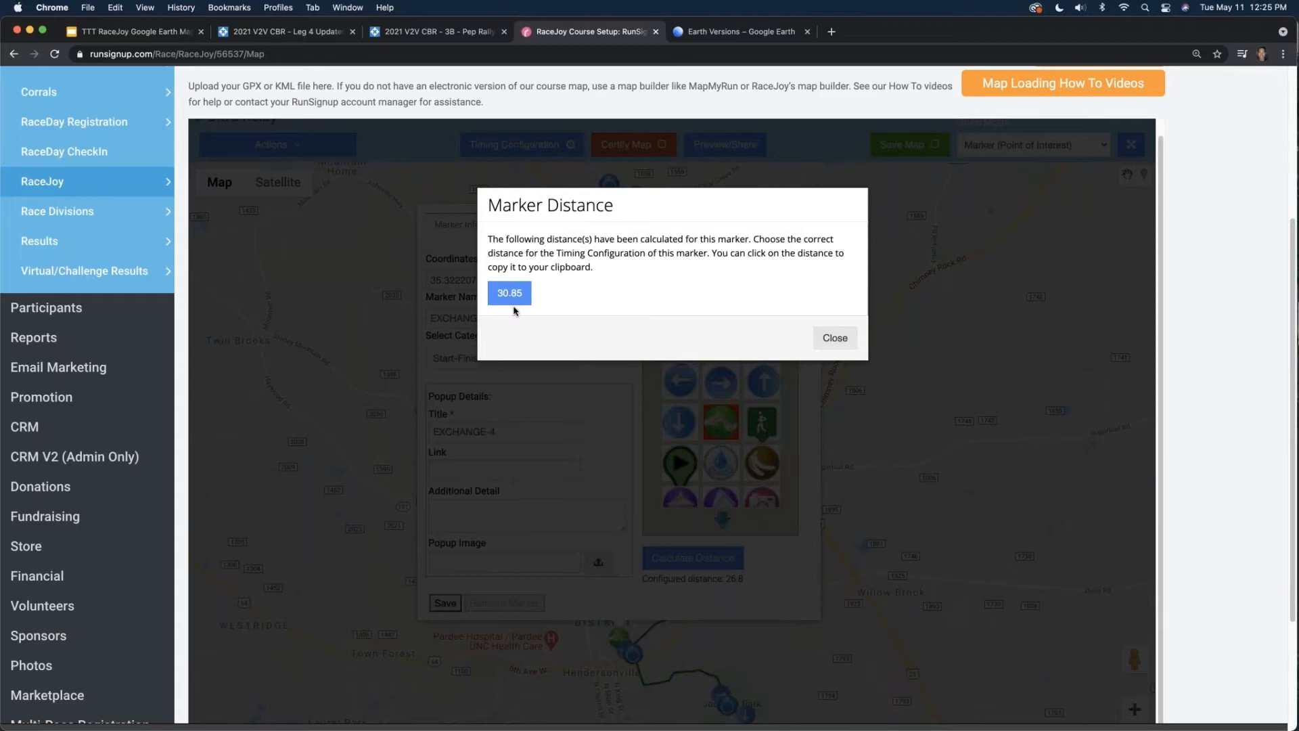
pyautogui.click(837, 336)
pyautogui.click(814, 216)
# - Follow the path south to Flat Rock and calculate the EXCHANGE-5 marker's distance along it
pyautogui.scroll(-2, 773, 513)
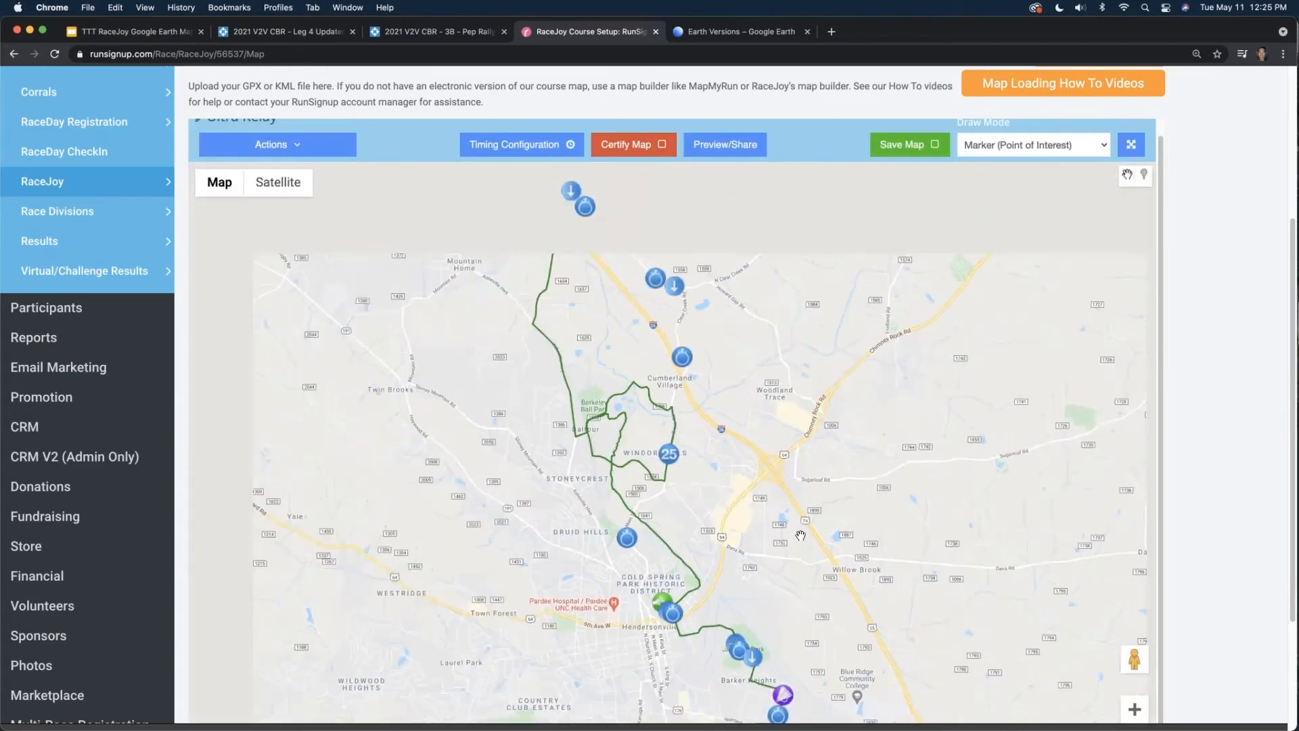
pyautogui.moveTo(778, 609); pyautogui.dragTo(705, 364)
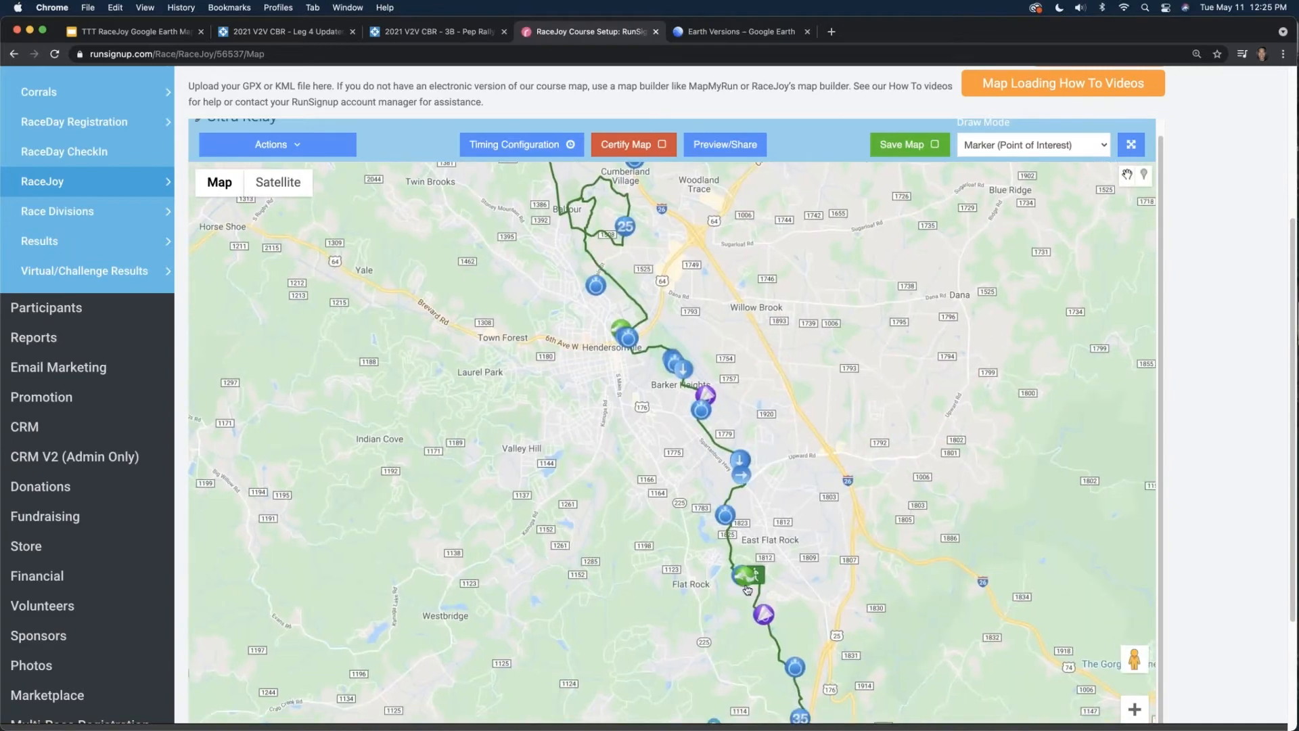
pyautogui.scroll(1, 747, 590)
pyautogui.click(747, 586)
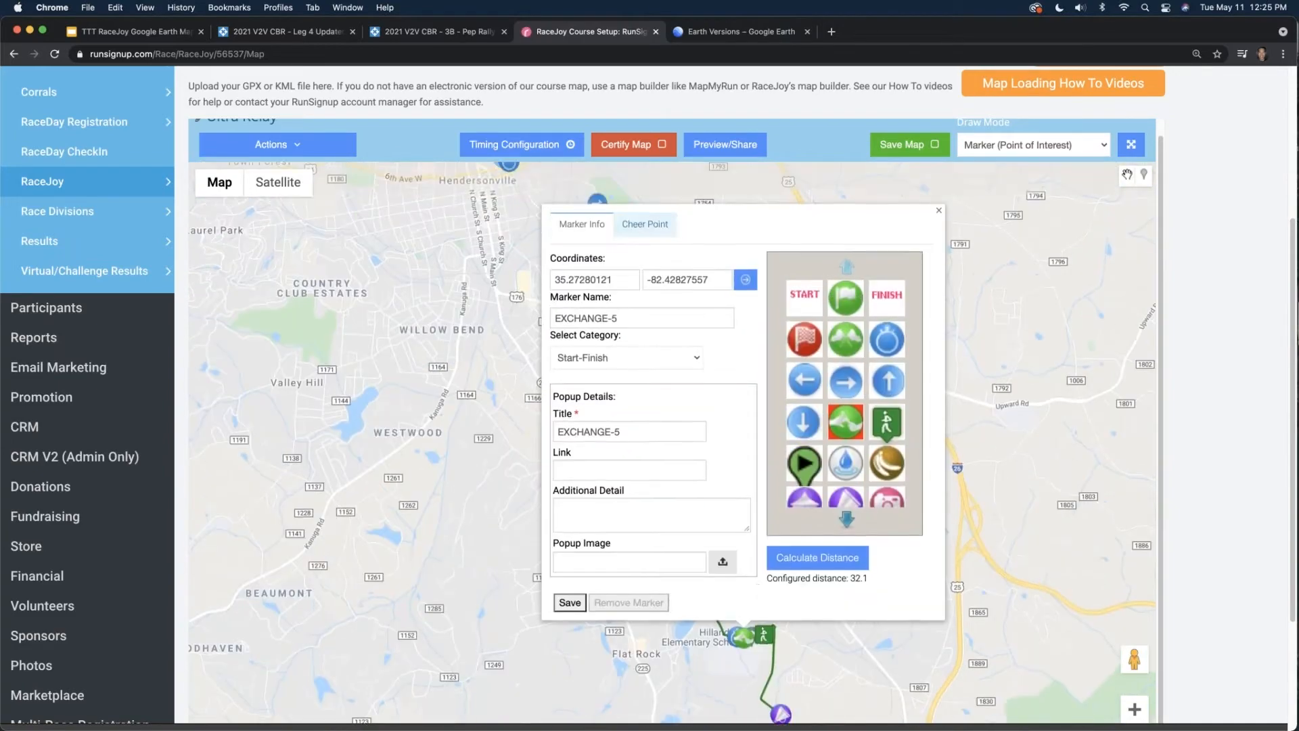
pyautogui.click(820, 558)
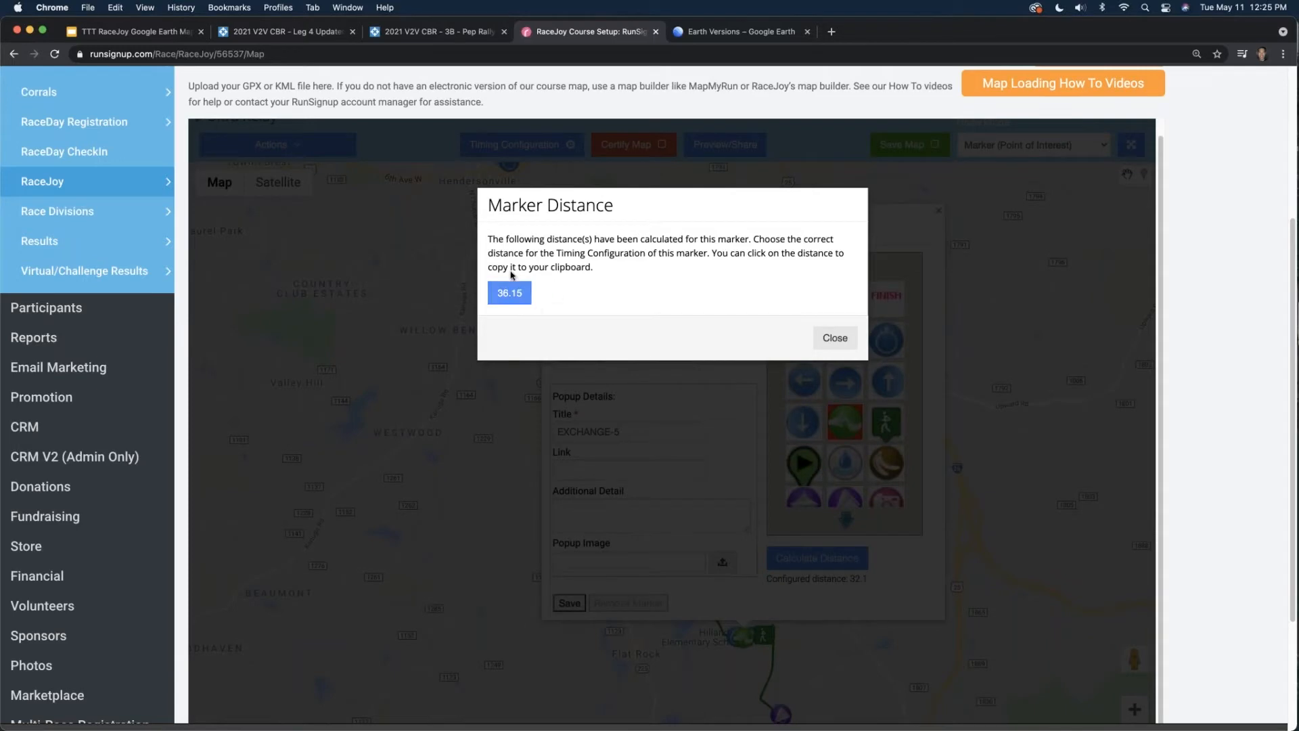
pyautogui.click(836, 340)
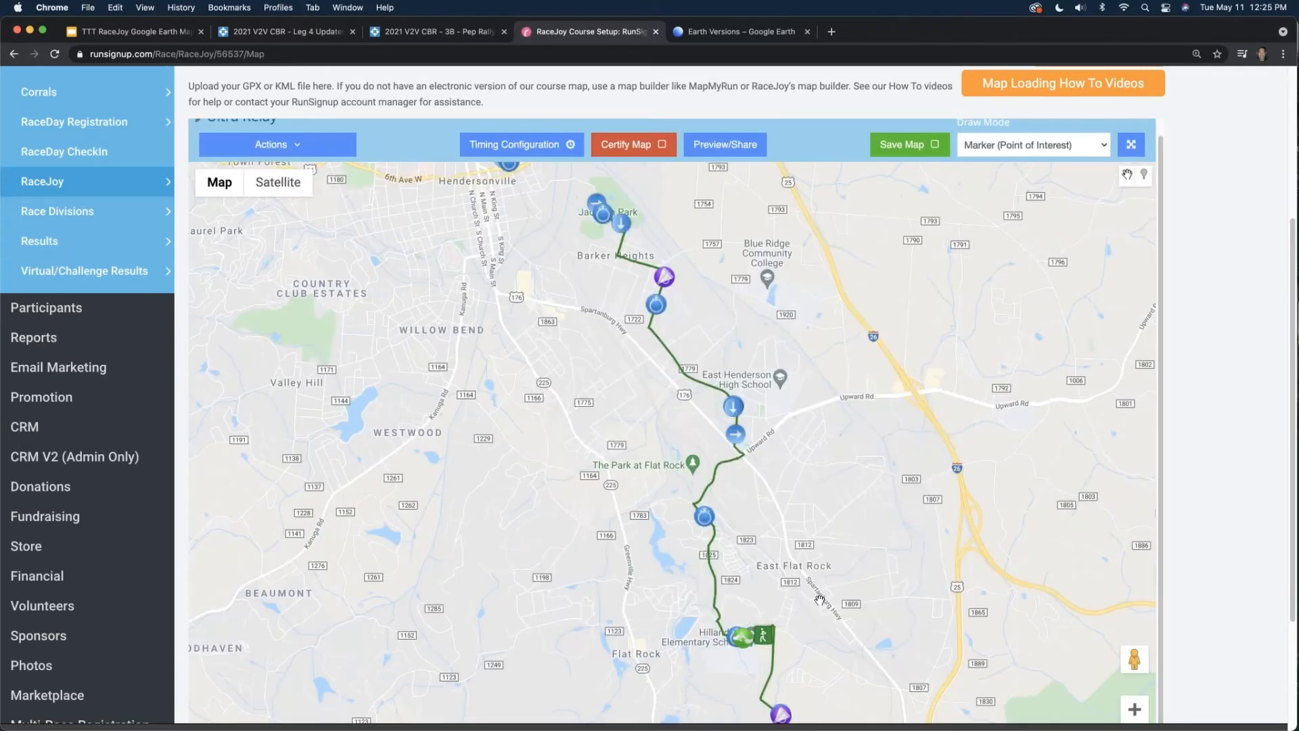
# - Follow the path to Tuxedo and calculate the EXCHANGE-6 marker's distance, then close its details
pyautogui.moveTo(820, 600); pyautogui.dragTo(817, 398)
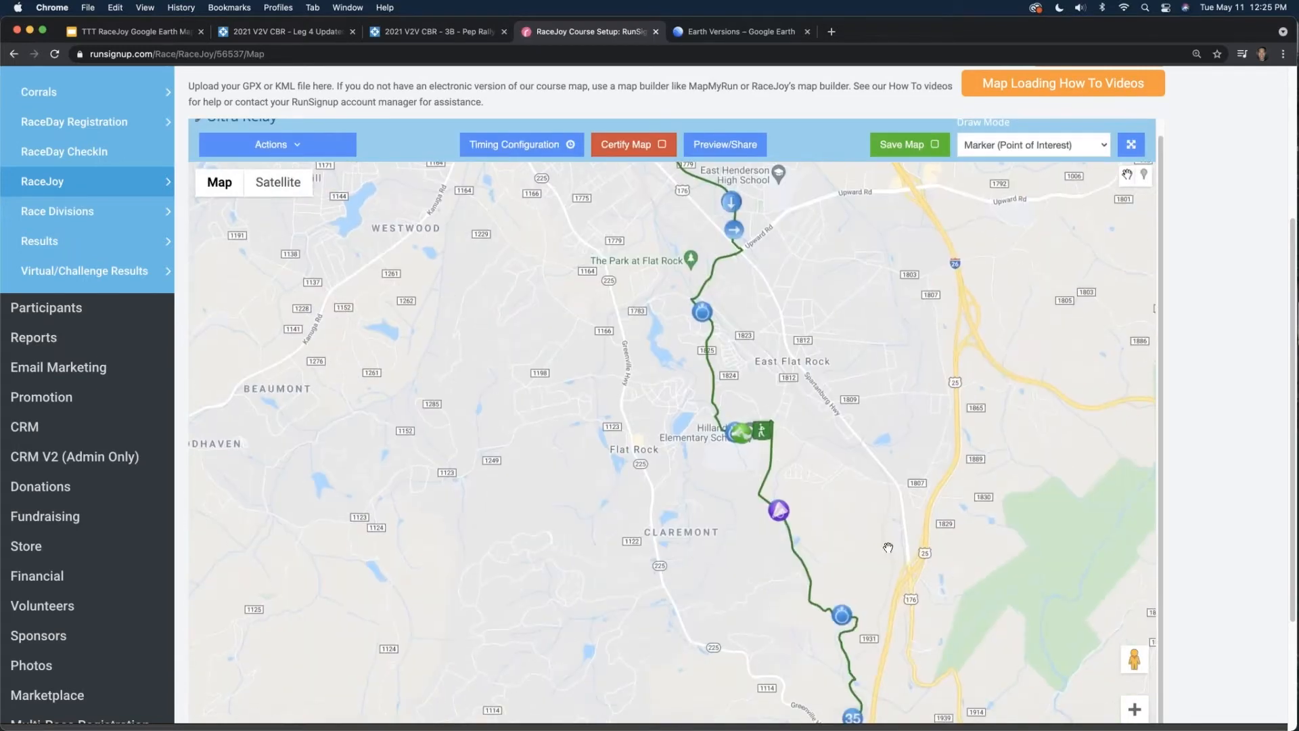
pyautogui.moveTo(890, 543); pyautogui.dragTo(793, 296)
pyautogui.click(644, 658)
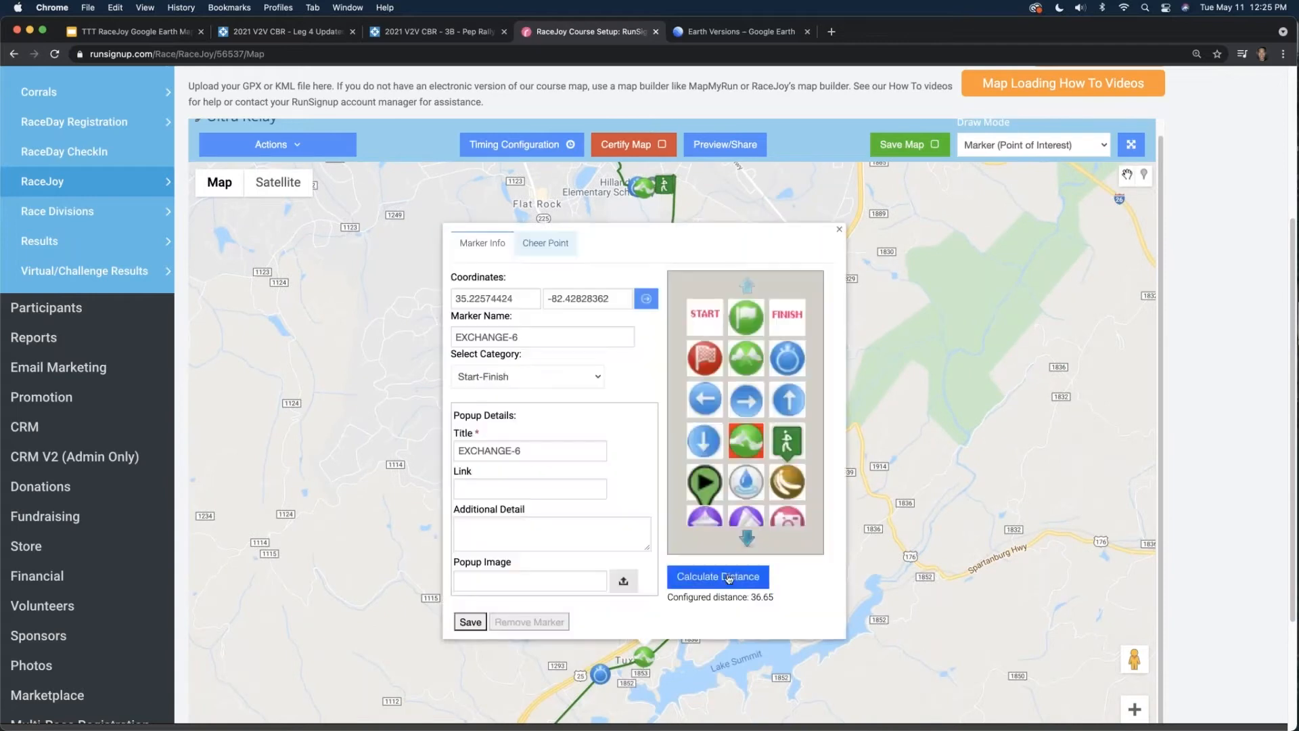
pyautogui.click(729, 576)
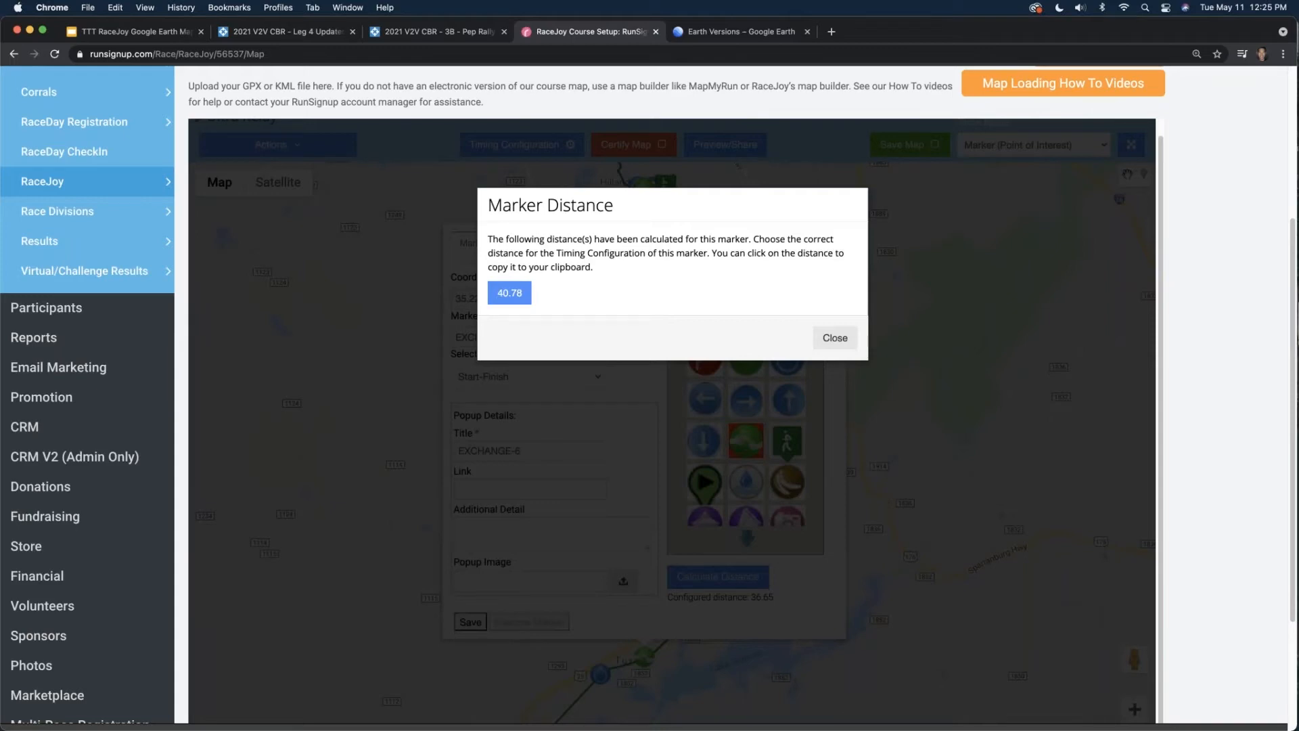
pyautogui.click(835, 338)
pyautogui.click(839, 234)
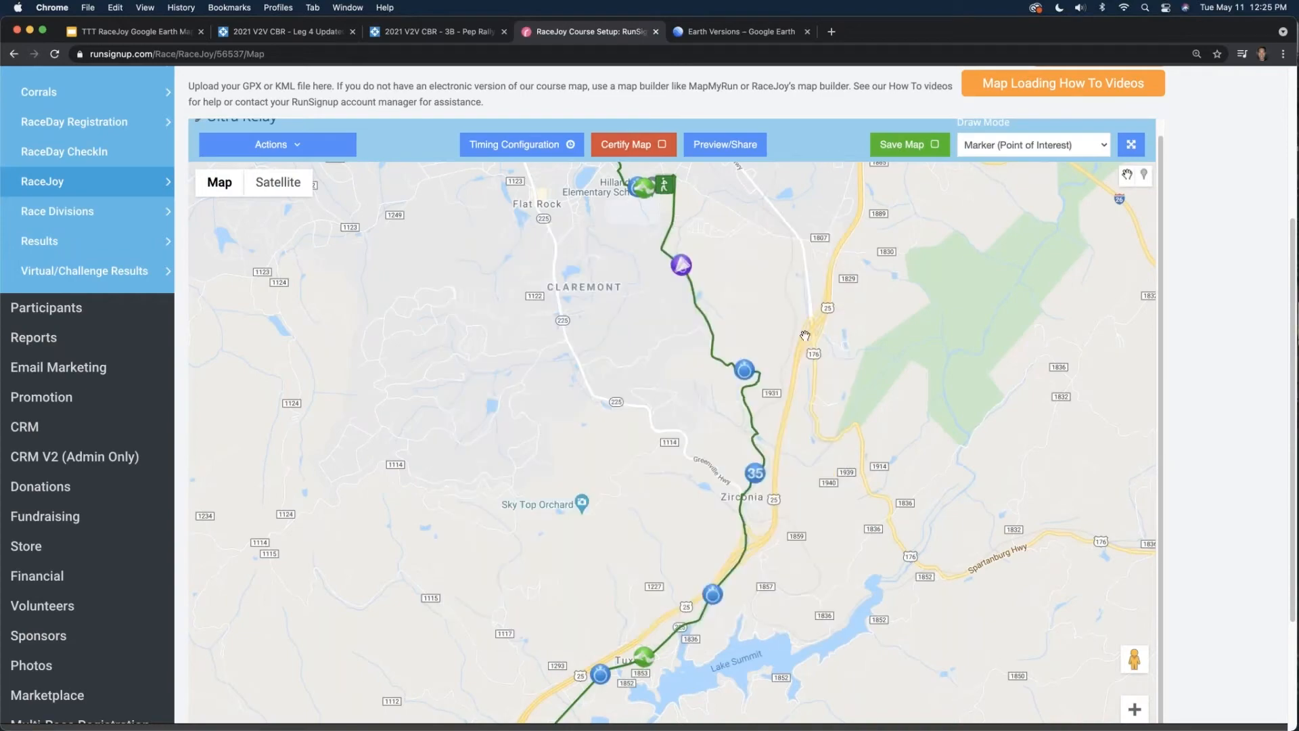
# - Examine the placement of the exchange markers on the path at Hendersonville, Hillandale Elementary School and Tuxedo
pyautogui.moveTo(804, 336); pyautogui.dragTo(900, 721)
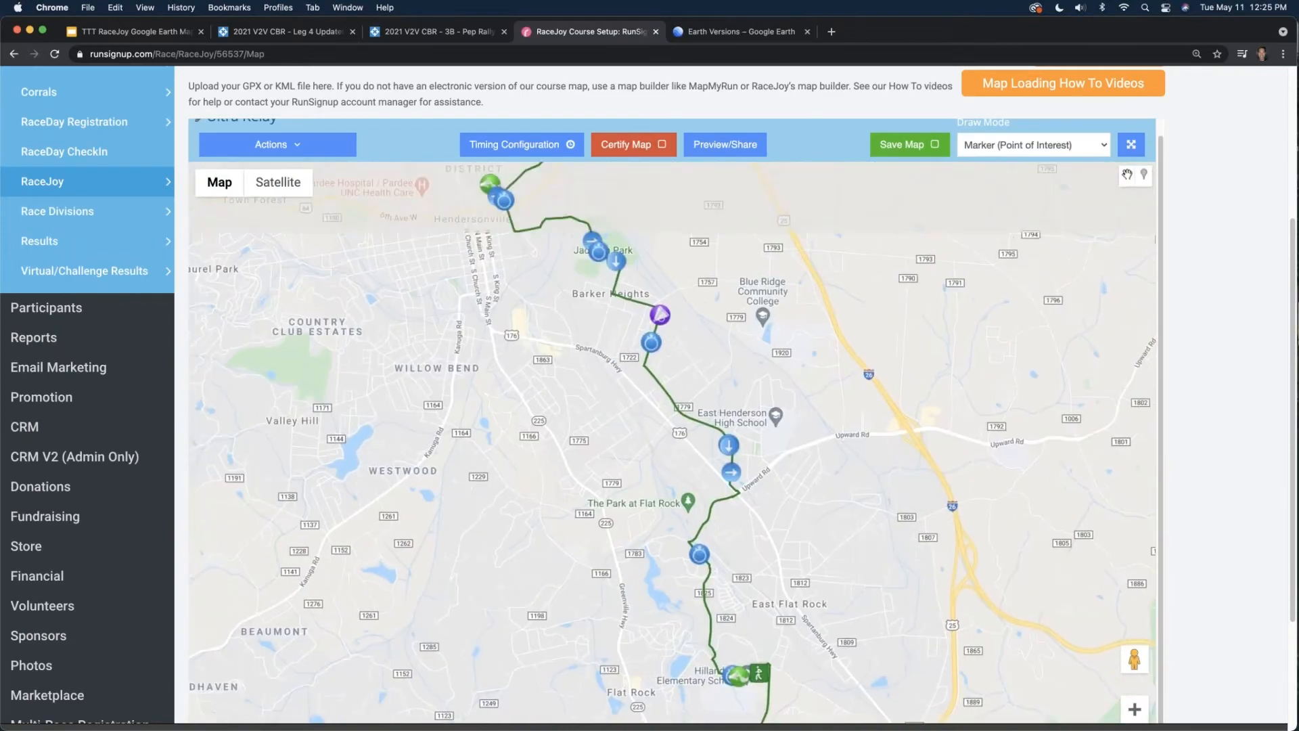
pyautogui.moveTo(560, 209); pyautogui.dragTo(662, 363)
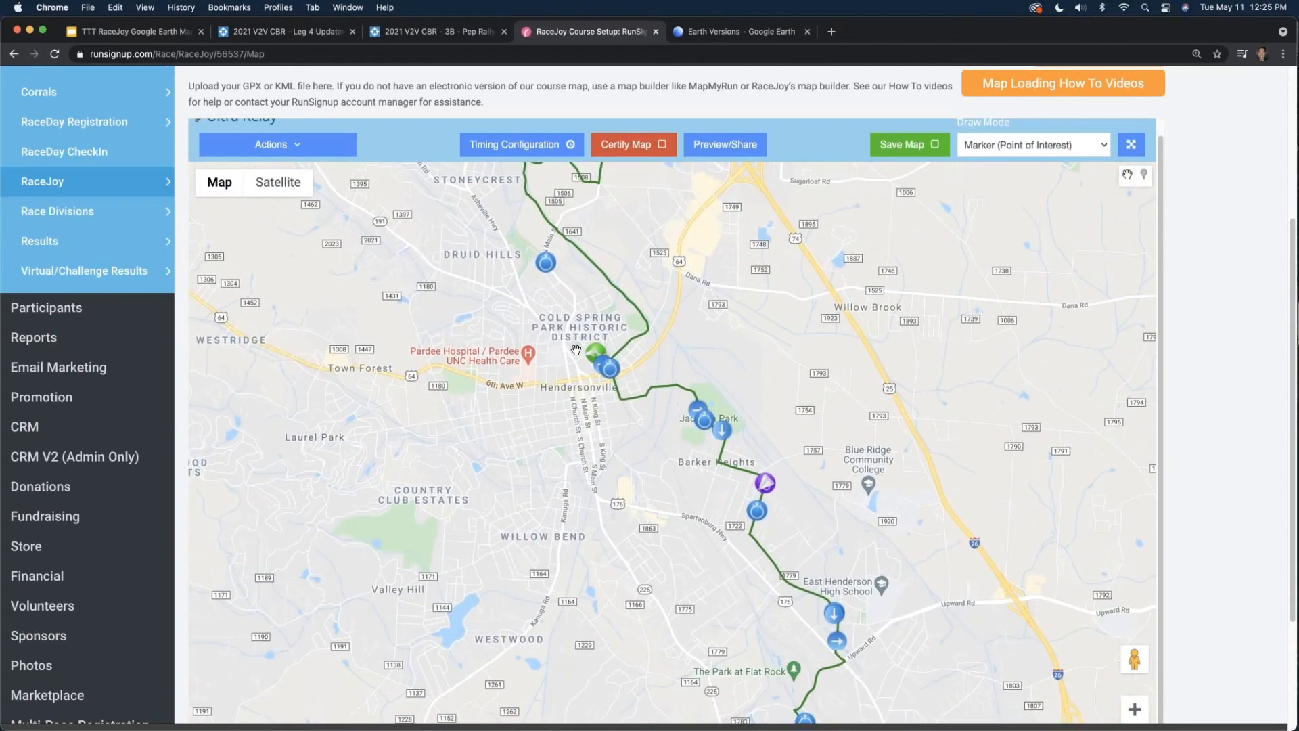
pyautogui.scroll(2, 576, 350)
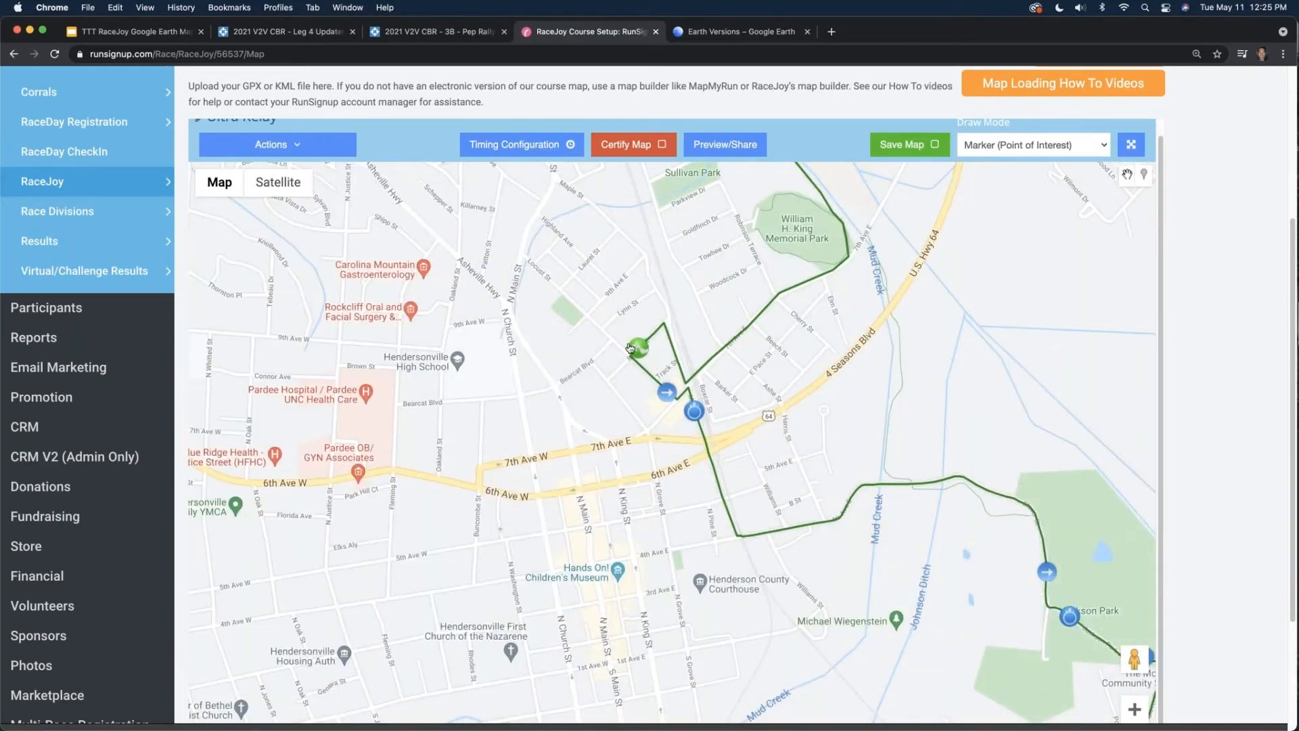
pyautogui.scroll(-1, 772, 426)
pyautogui.moveTo(837, 534); pyautogui.dragTo(822, 230)
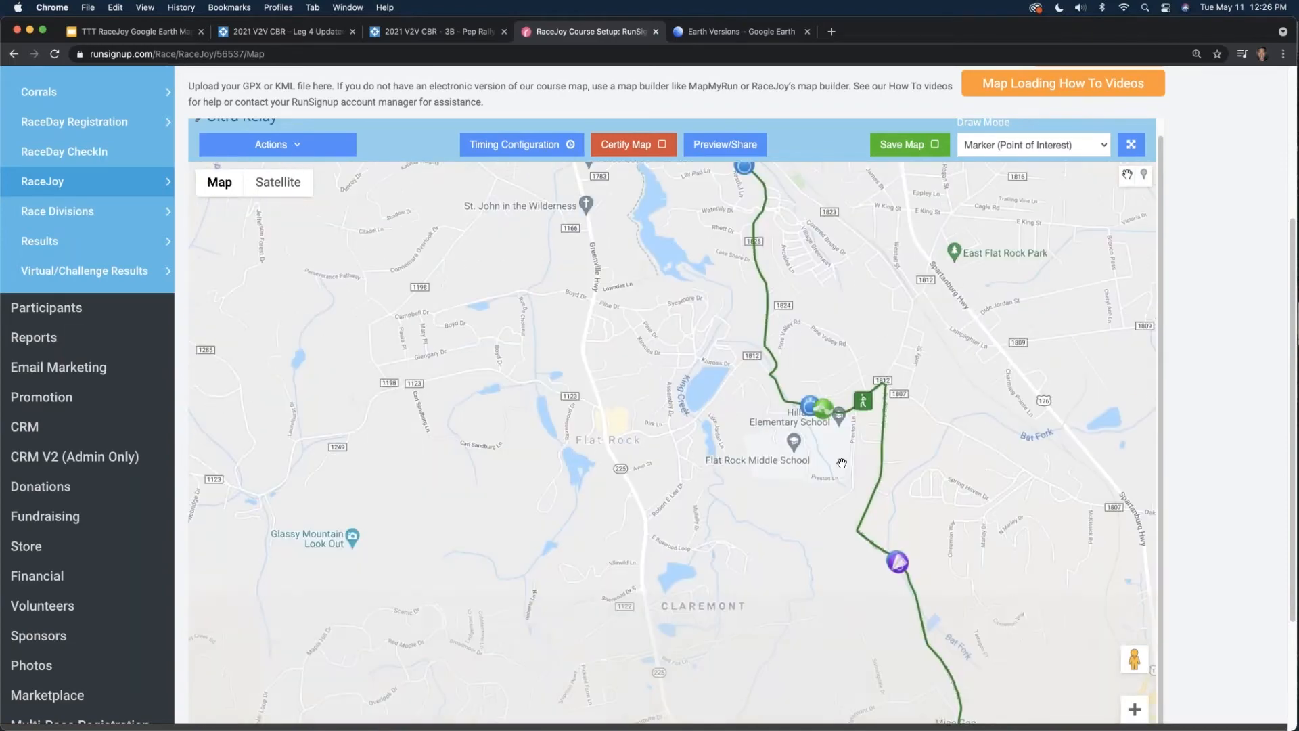
pyautogui.scroll(1, 829, 422)
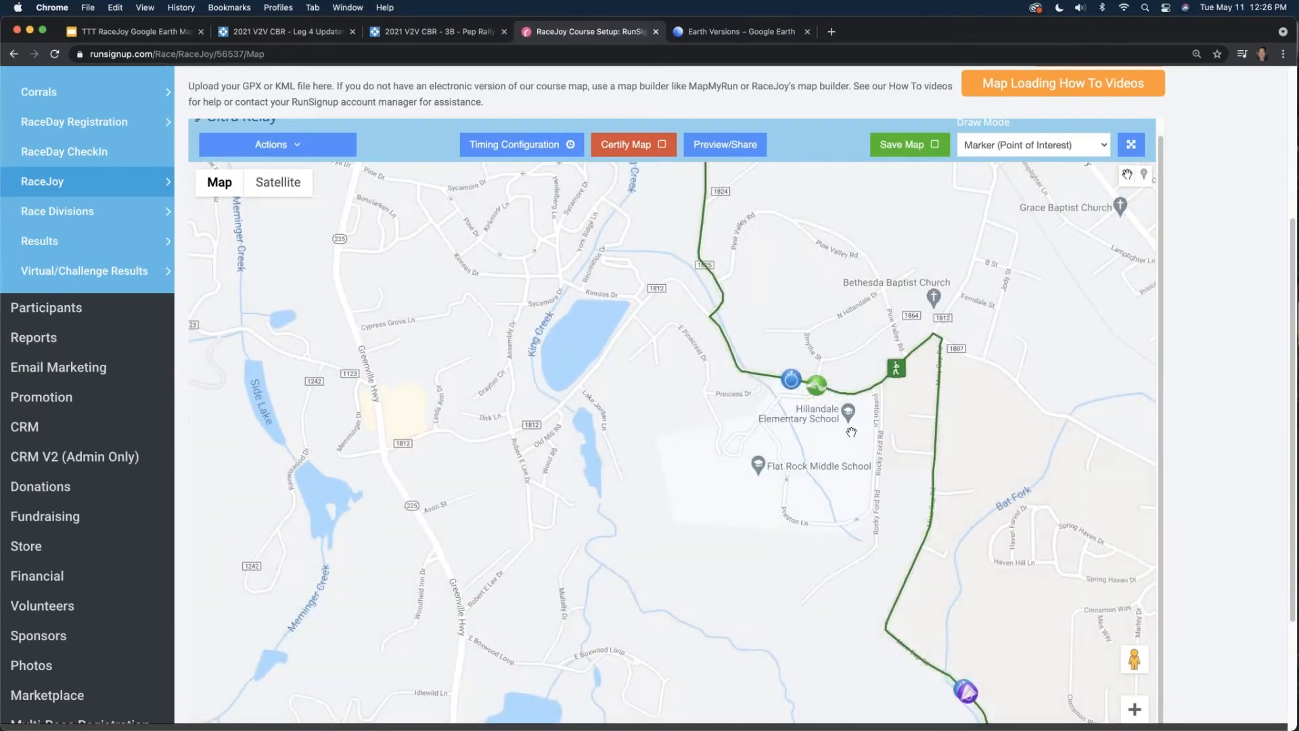
pyautogui.scroll(-1, 900, 460)
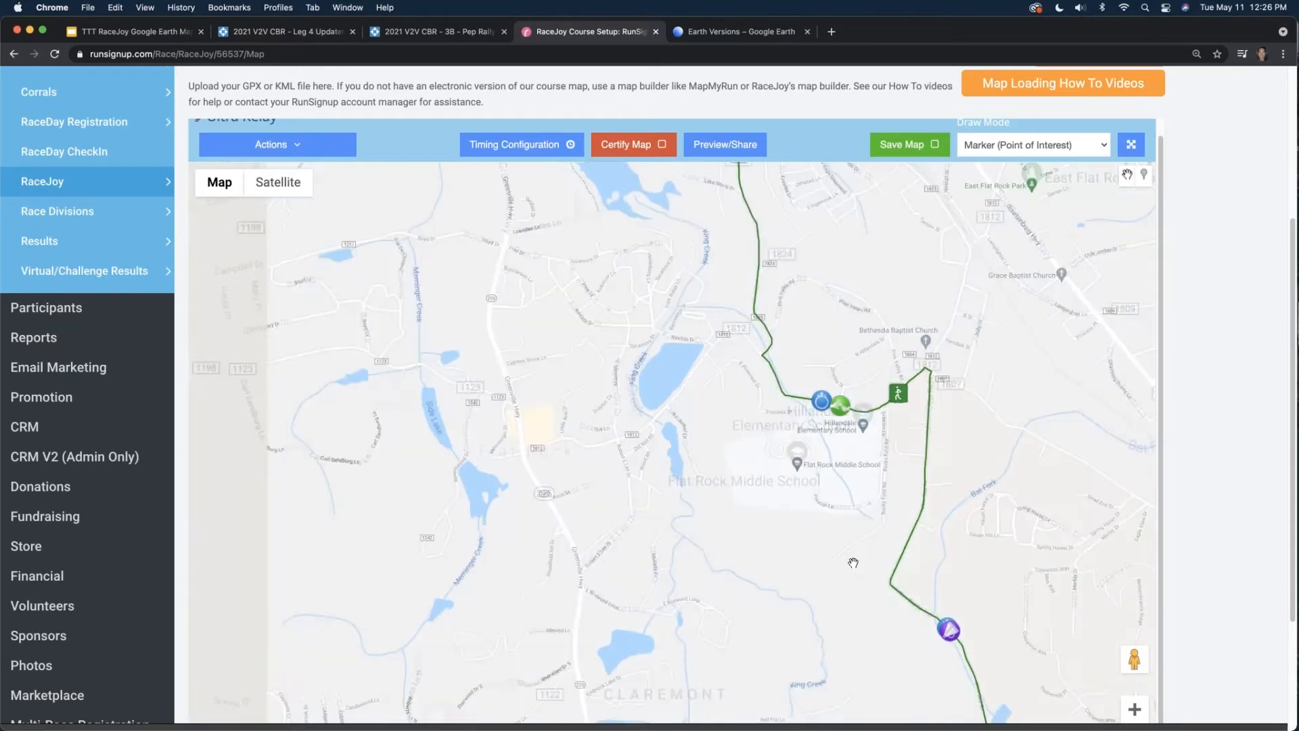
pyautogui.moveTo(854, 567); pyautogui.dragTo(816, 304)
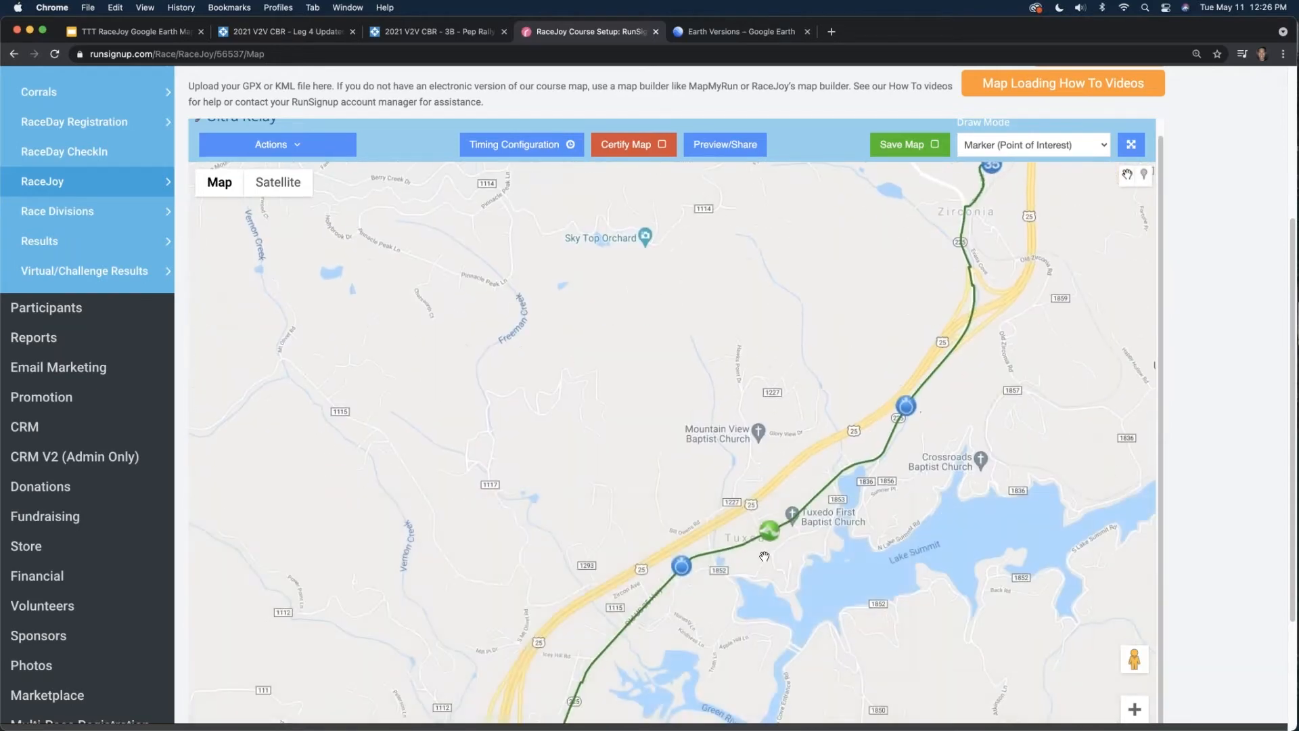
pyautogui.scroll(1, 772, 535)
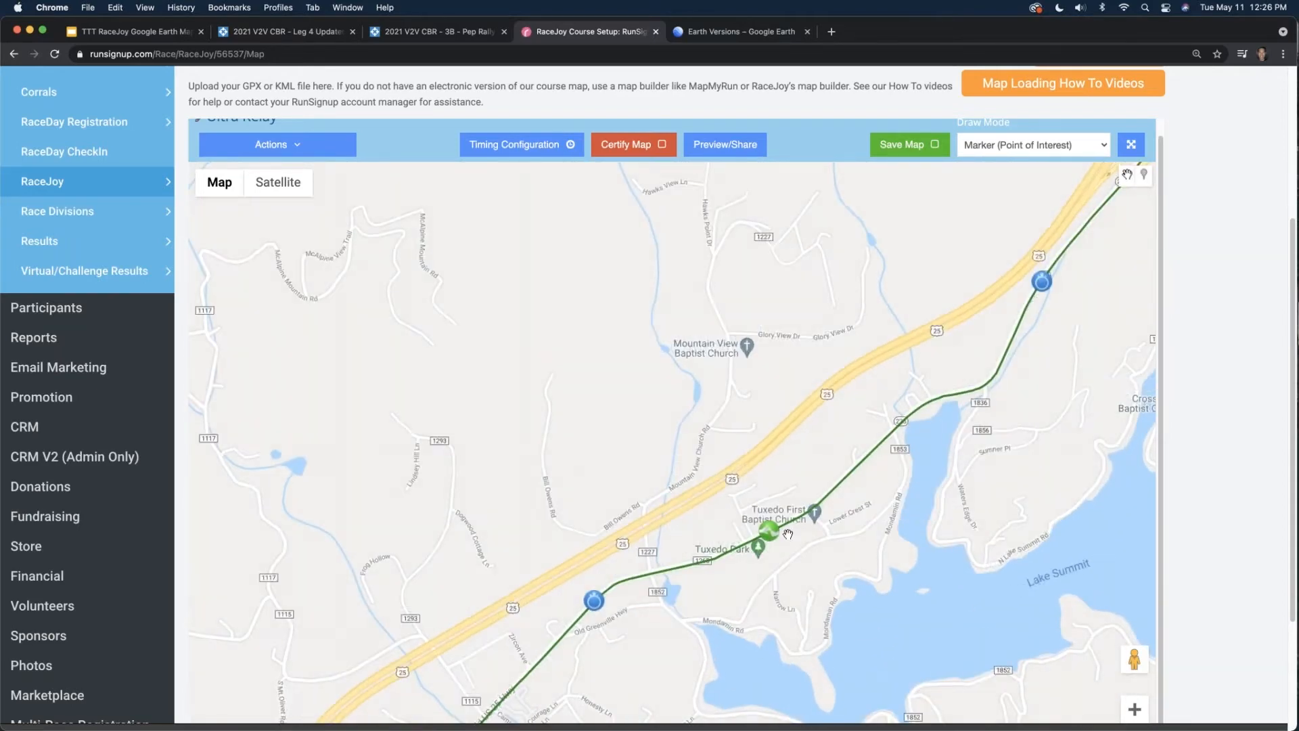
pyautogui.scroll(1, 788, 535)
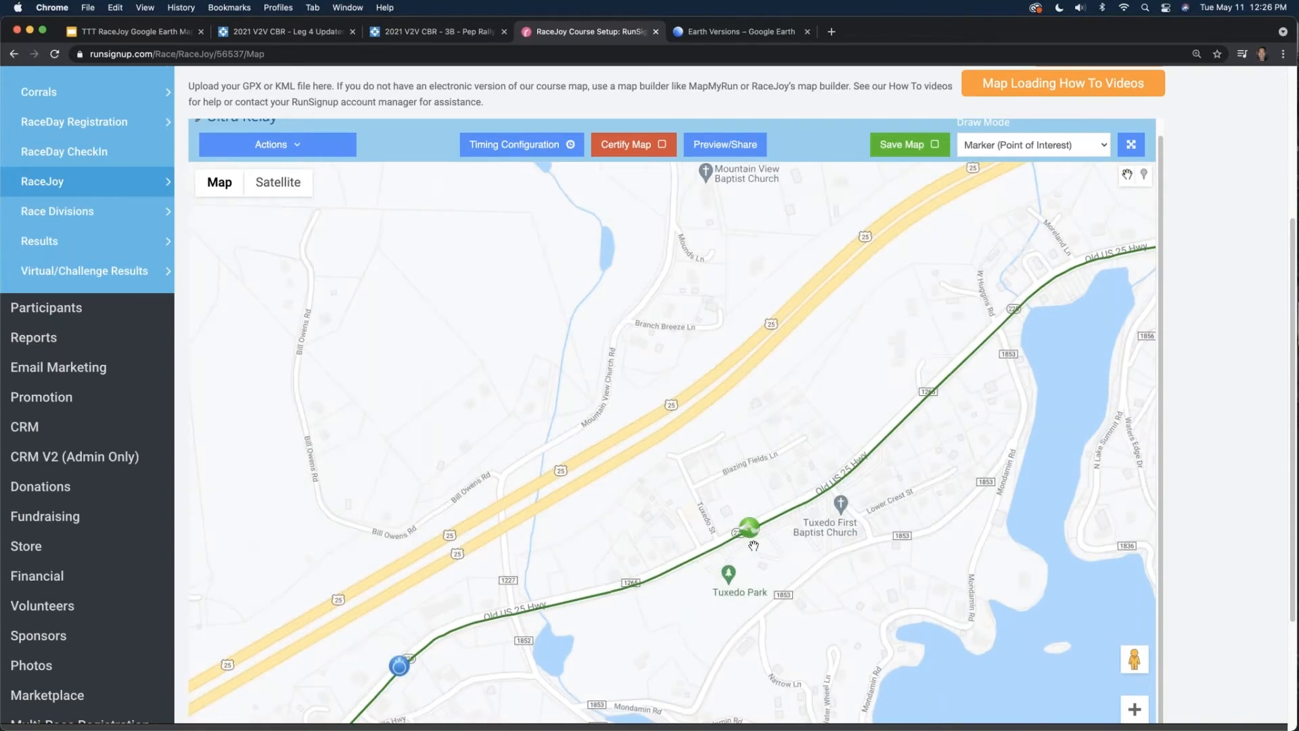
pyautogui.scroll(-2, 811, 535)
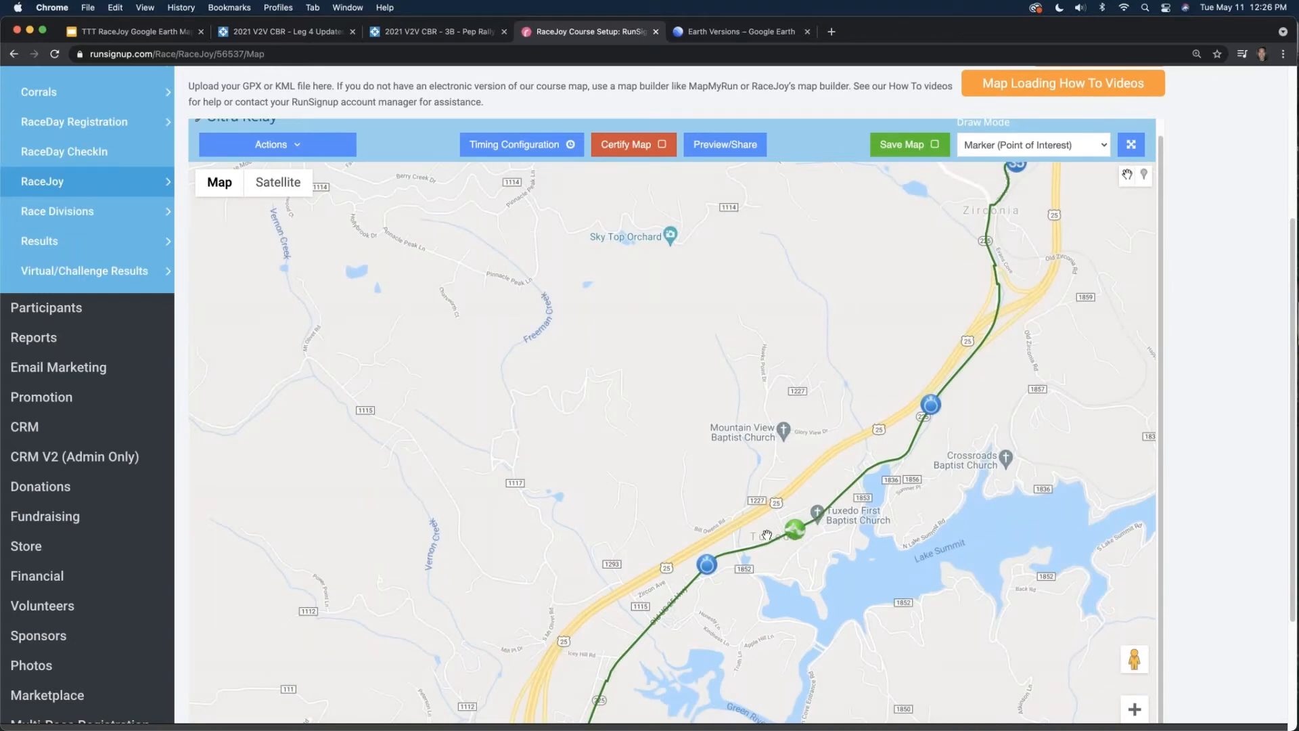
# - Set the EXCHANGE-4 distance to 30.85 in the course's timing point configuration
pyautogui.click(517, 153)
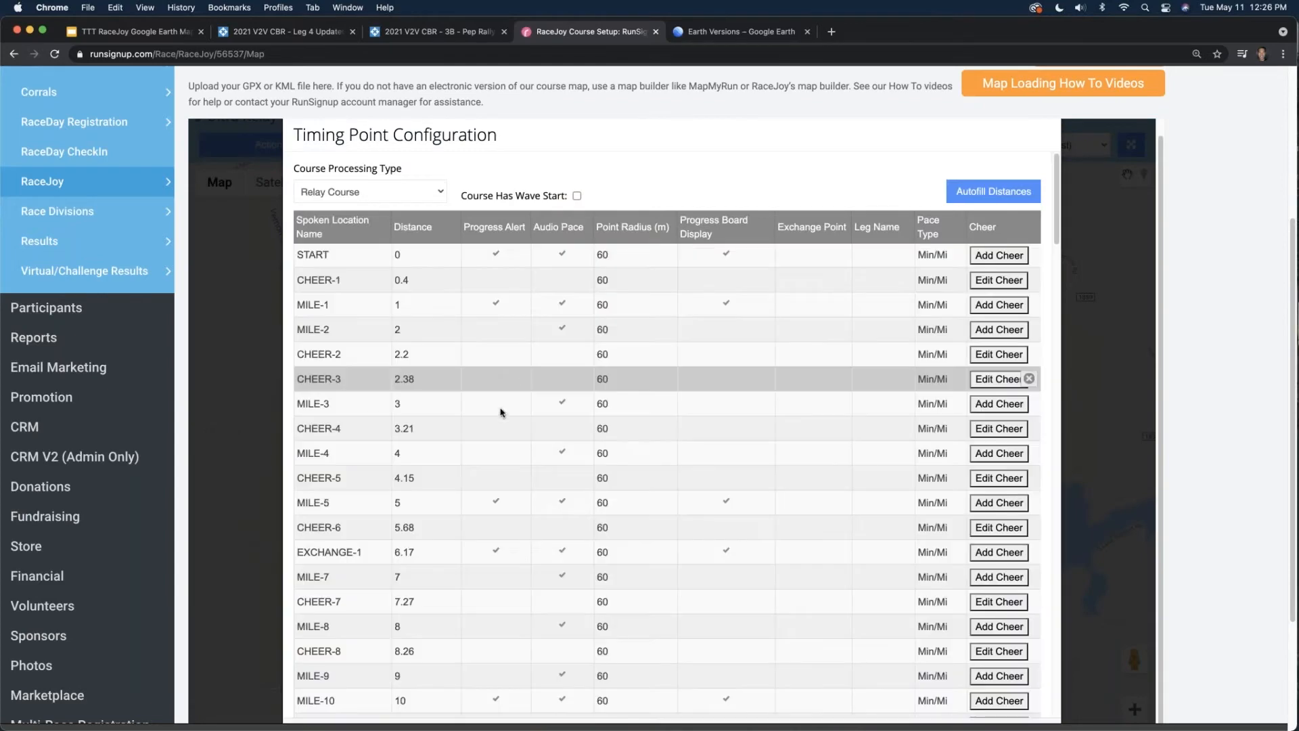
pyautogui.scroll(-10, 447, 458)
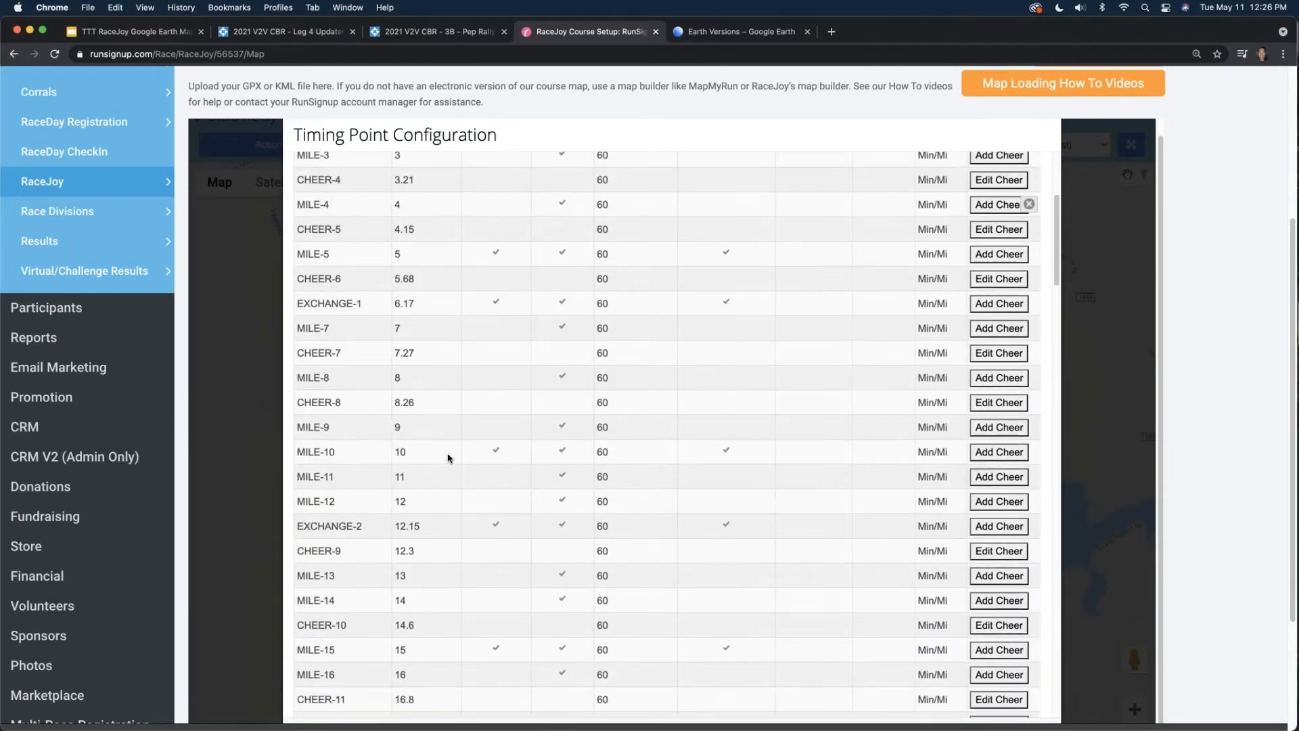
pyautogui.scroll(-4, 447, 459)
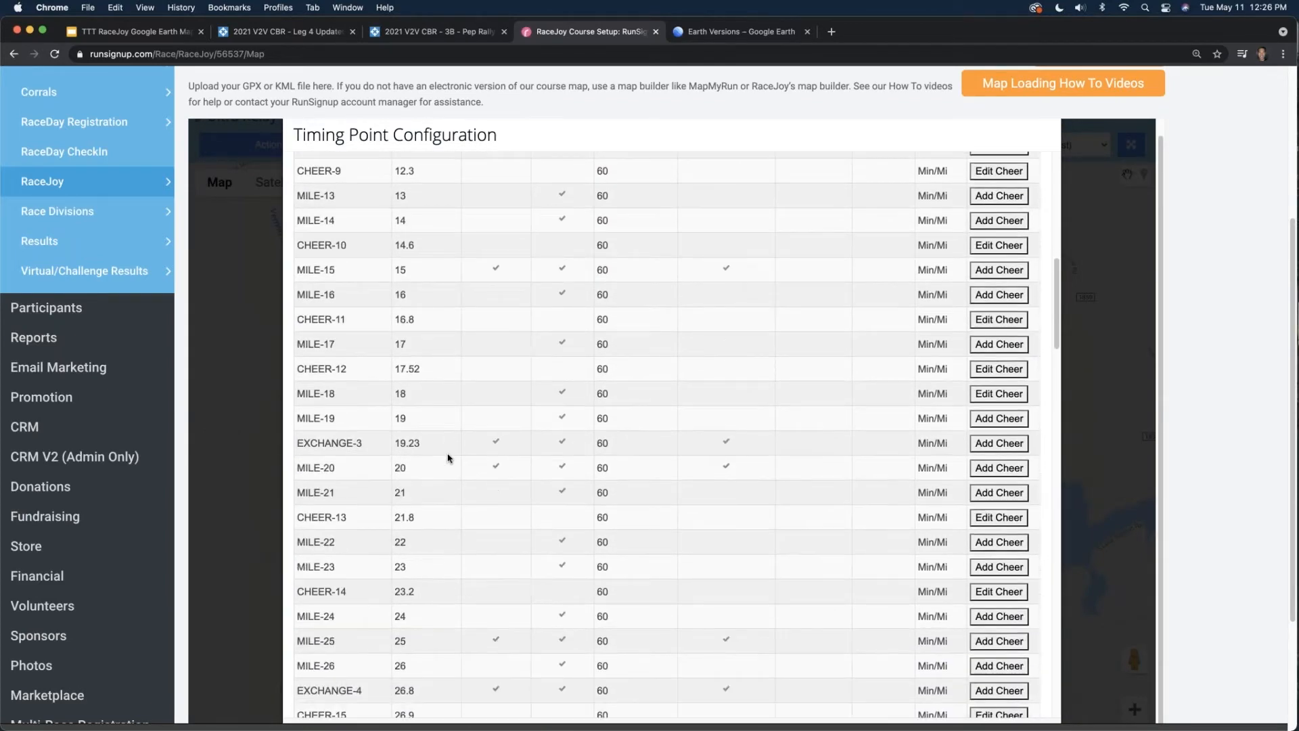
pyautogui.scroll(-2, 447, 458)
pyautogui.scroll(-1, 447, 458)
pyautogui.click(412, 563)
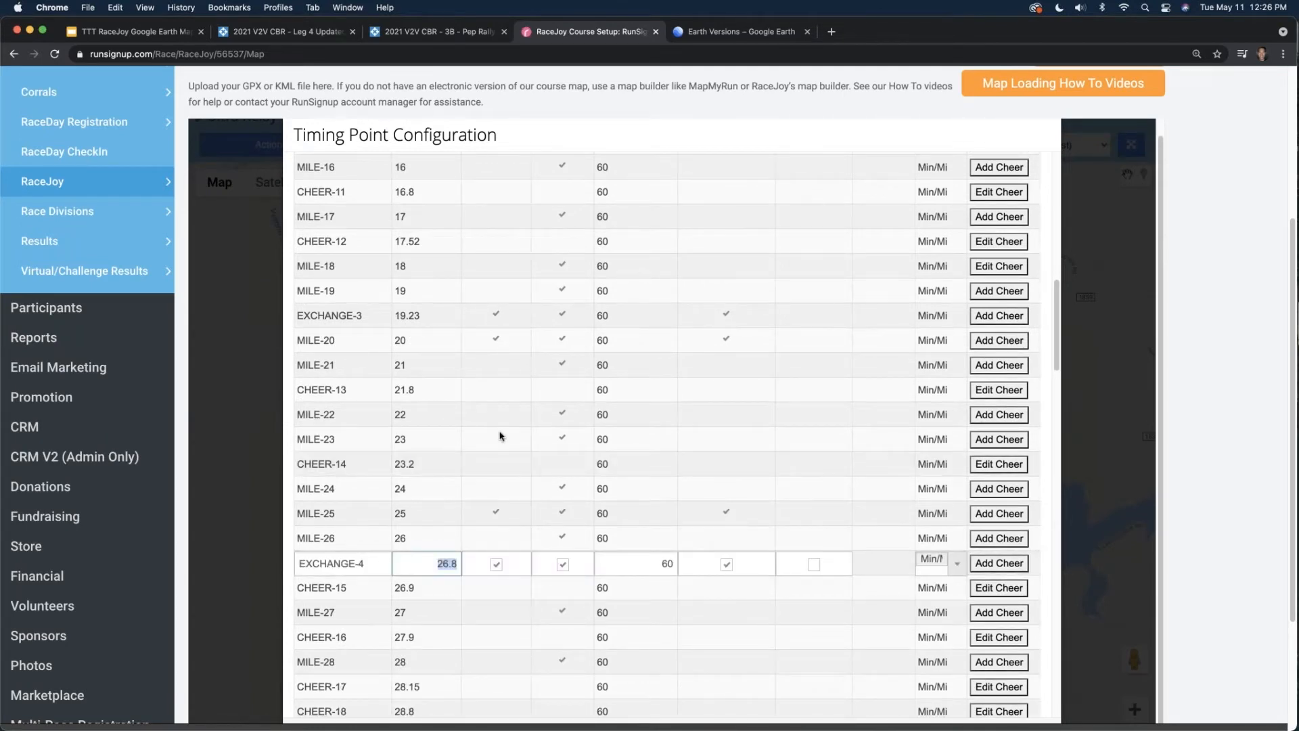
pyautogui.write('30.85')
pyautogui.click(473, 613)
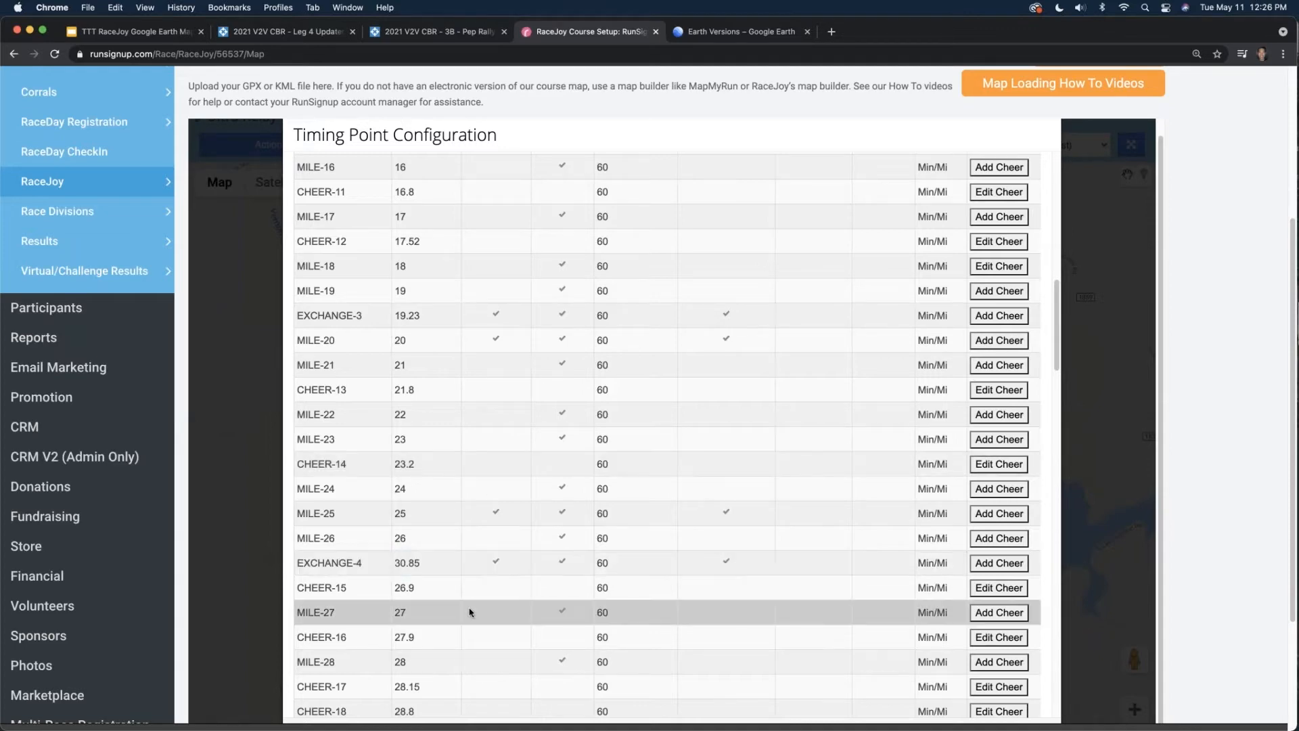
# - Set the EXCHANGE-5 distance to 36.15 in the timing point configuration
pyautogui.scroll(-4, 467, 620)
pyautogui.scroll(-2, 467, 624)
pyautogui.click(437, 629)
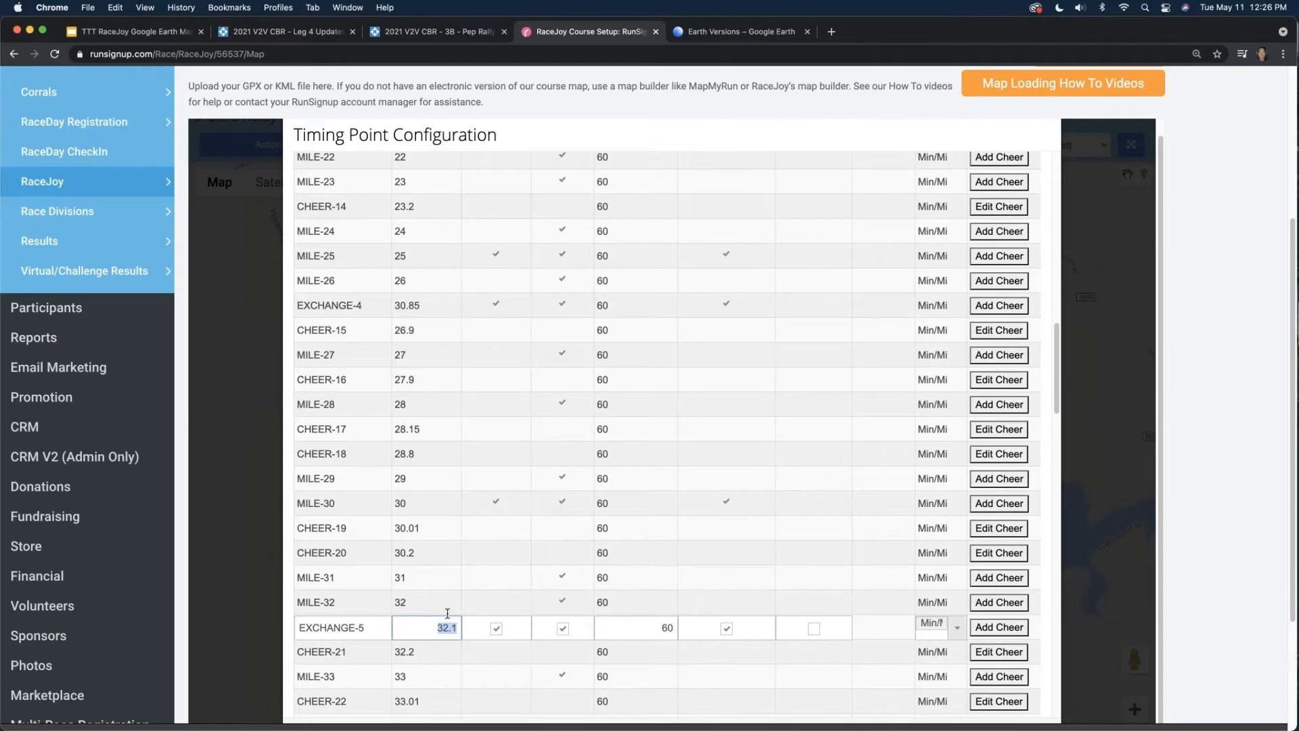
pyautogui.write('3')
# - Set the EXCHANGE-6 distance to 40.78, then save and close the timing point configuration
pyautogui.scroll(-5, 501, 568)
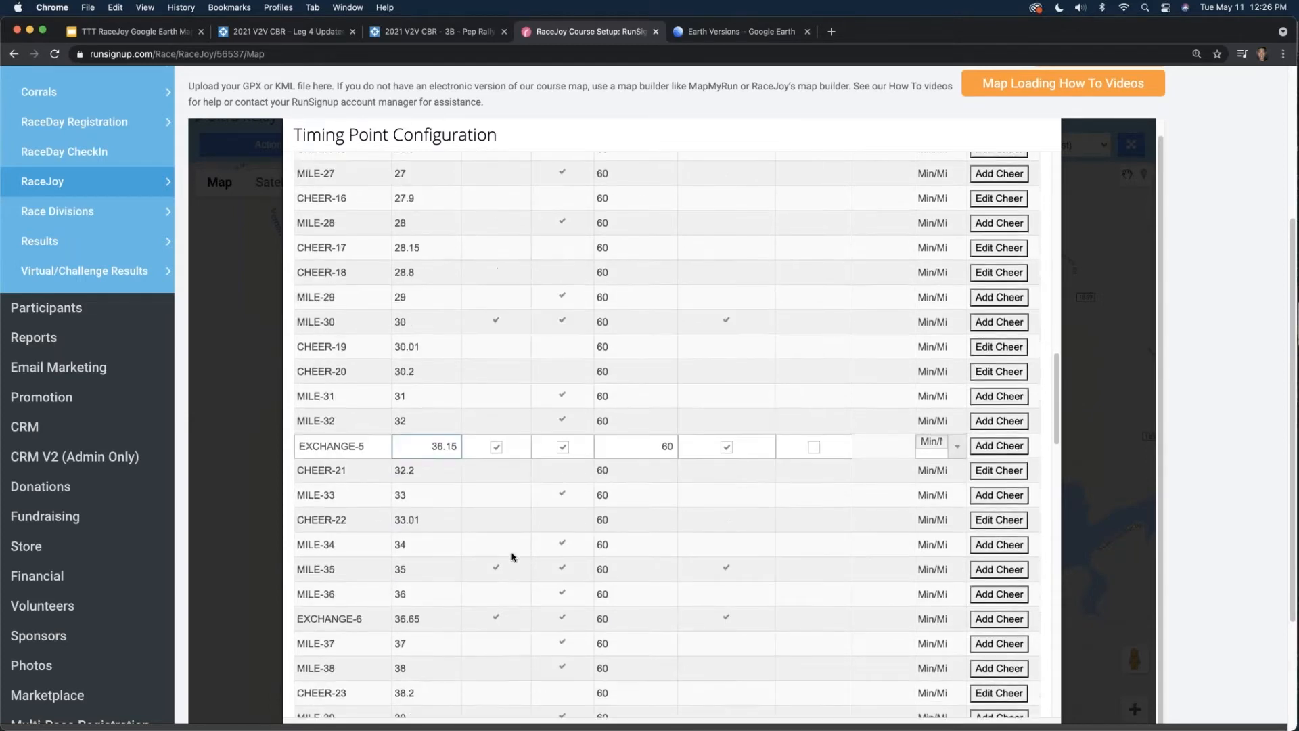
pyautogui.click(436, 582)
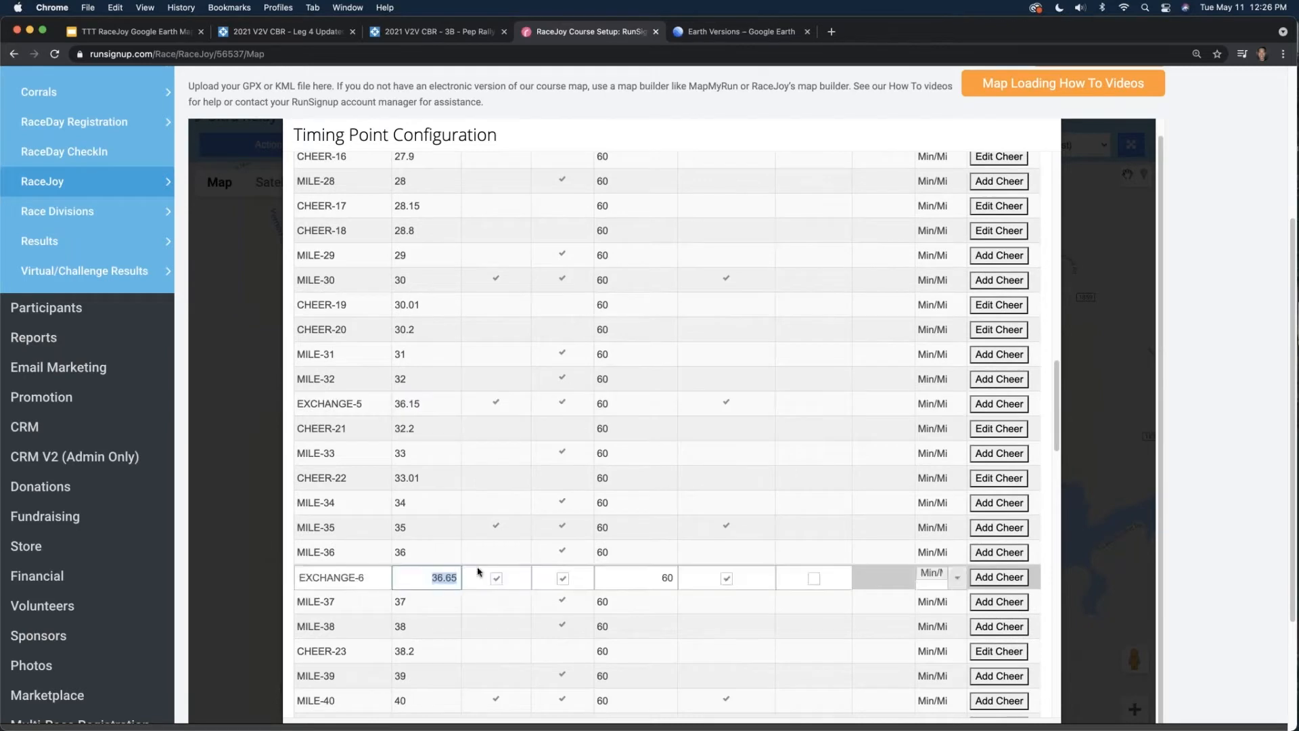
pyautogui.write('40.78')
pyautogui.scroll(-4, 1108, 538)
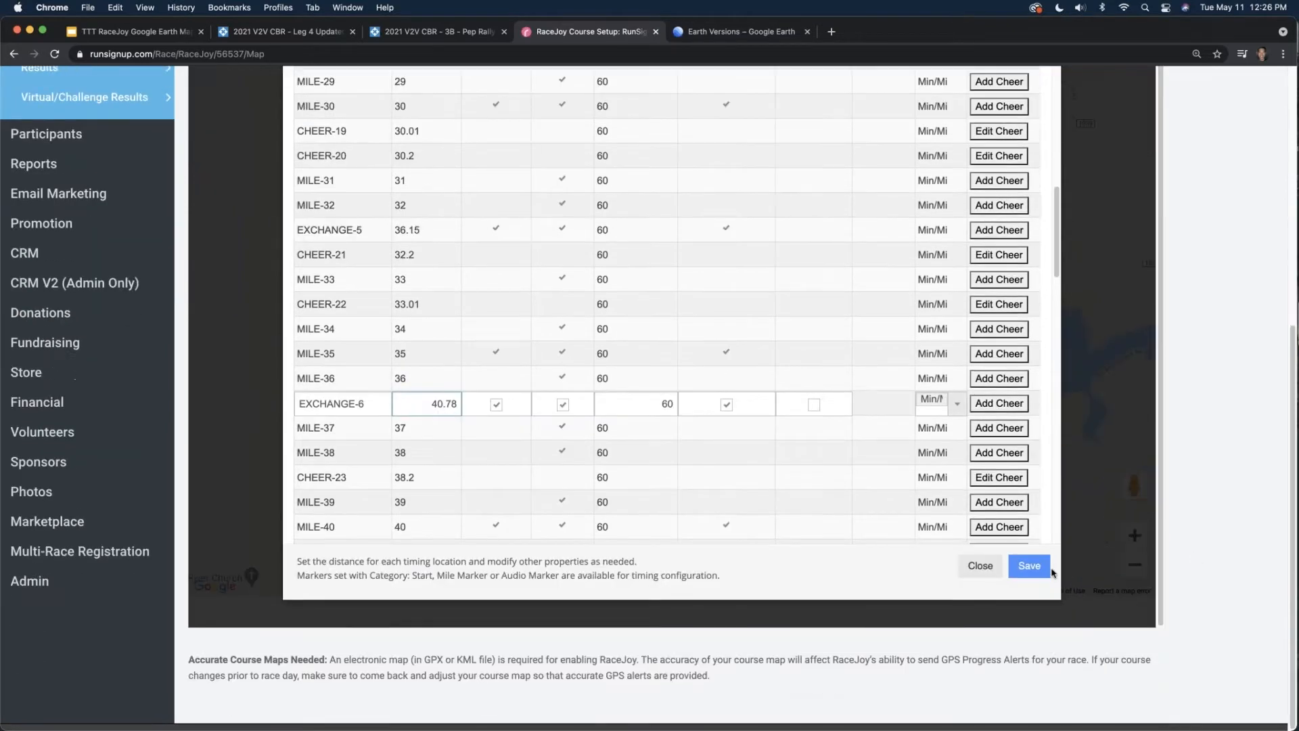
pyautogui.click(1029, 565)
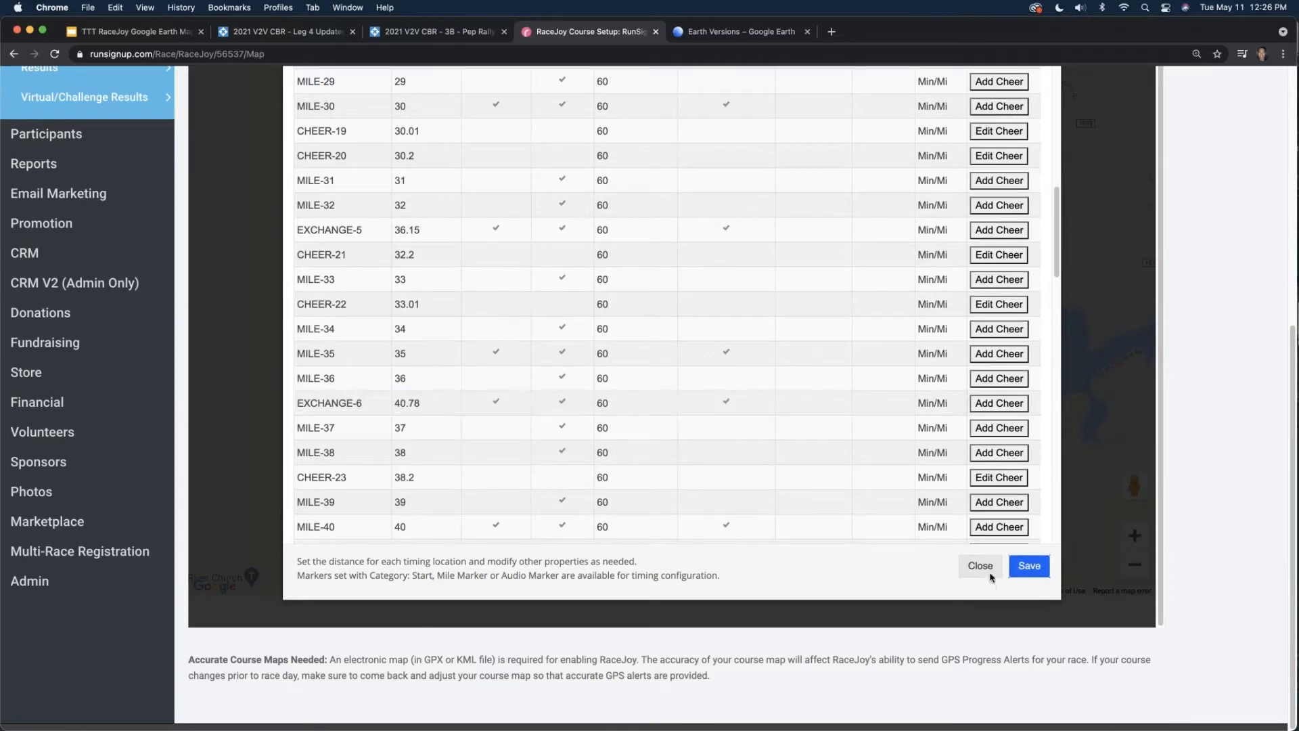
pyautogui.click(979, 566)
# - Recalculate the distance markers along the Ultra Relay path
pyautogui.scroll(5, 1238, 531)
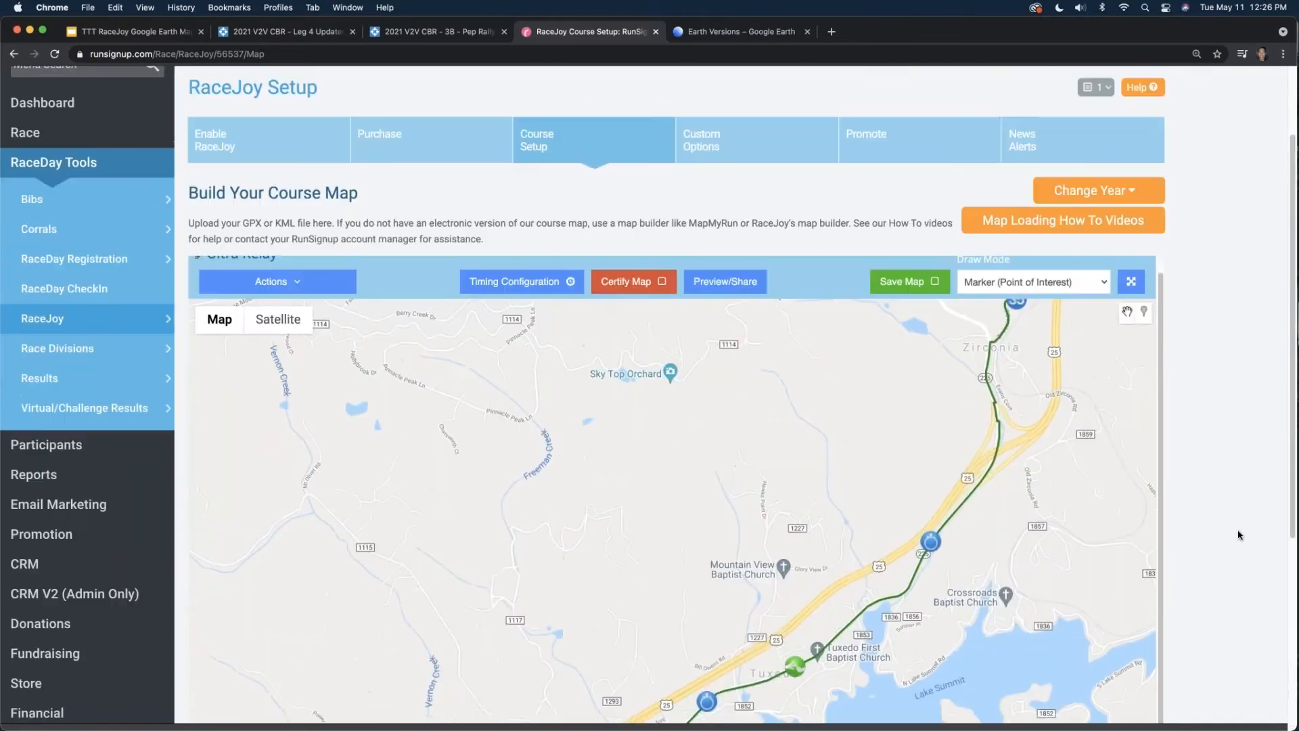
pyautogui.click(329, 300)
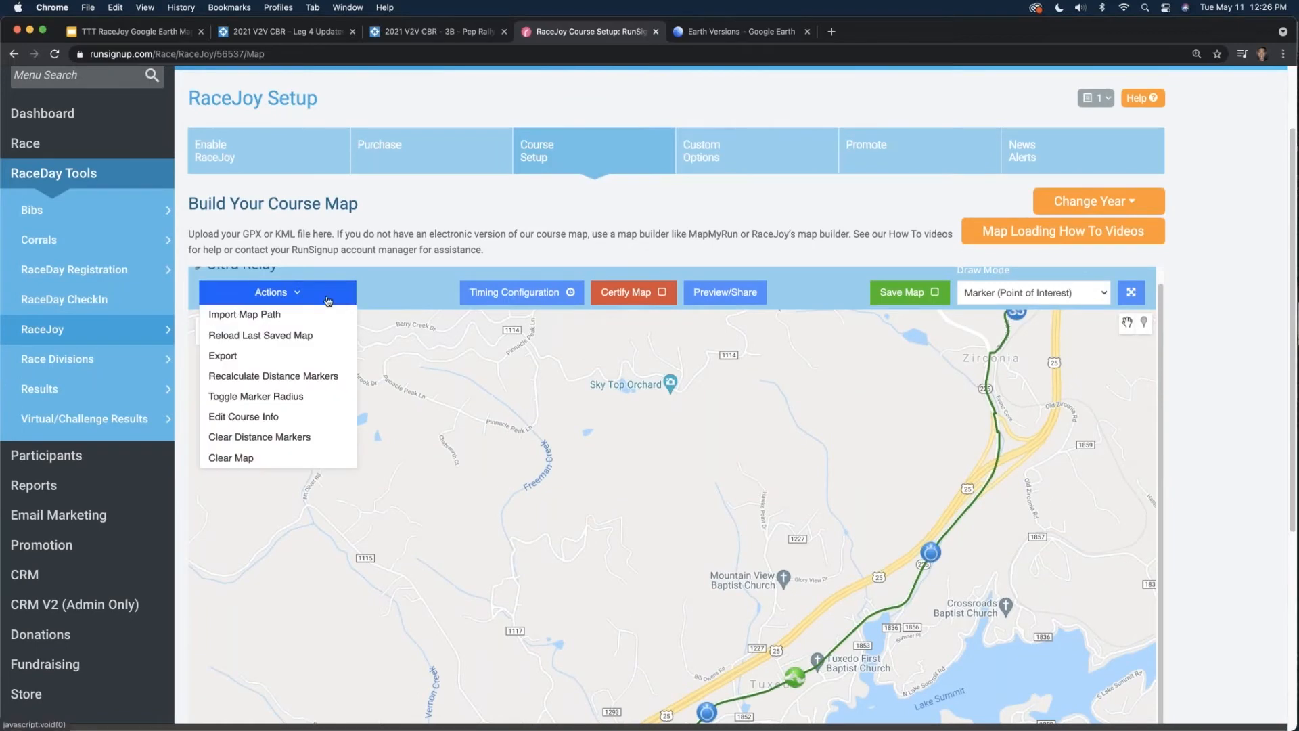
pyautogui.click(324, 381)
pyautogui.click(827, 561)
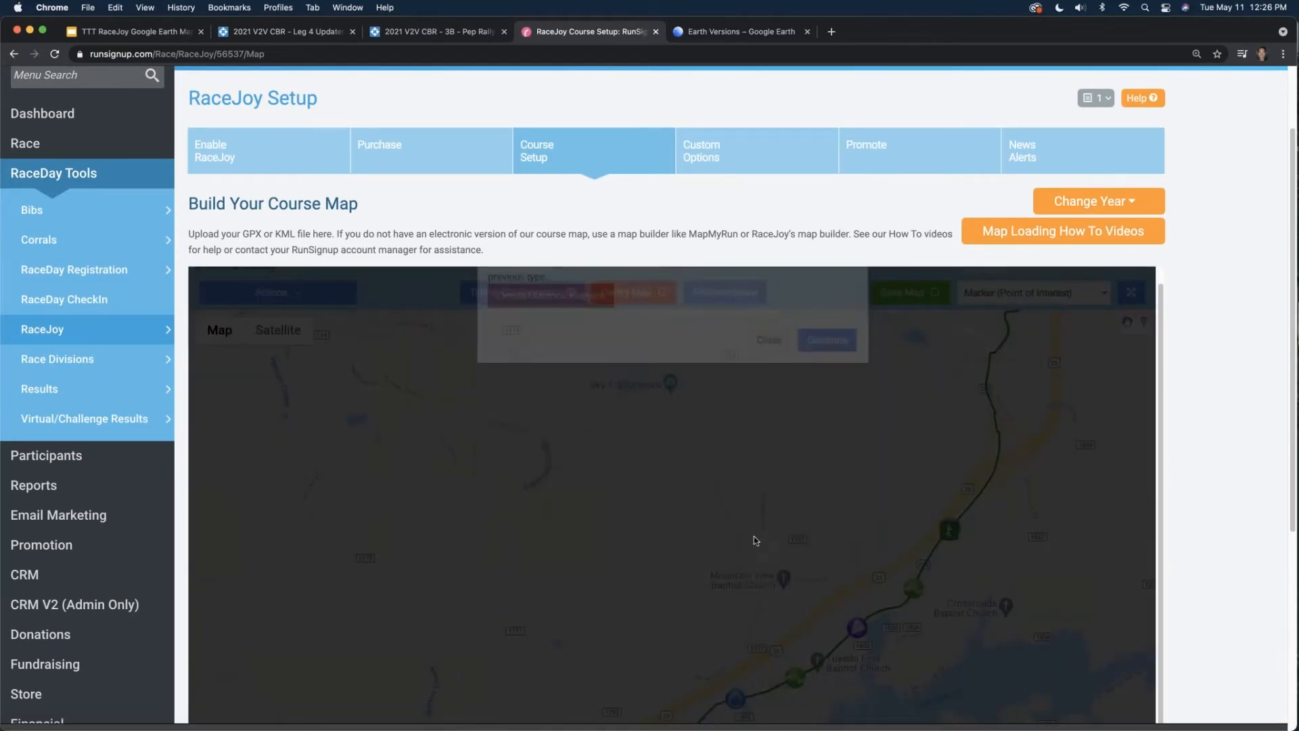
# - Locate the exchange marker near Hendersonville on the recalculated map and check its marker details
pyautogui.scroll(-5, 850, 501)
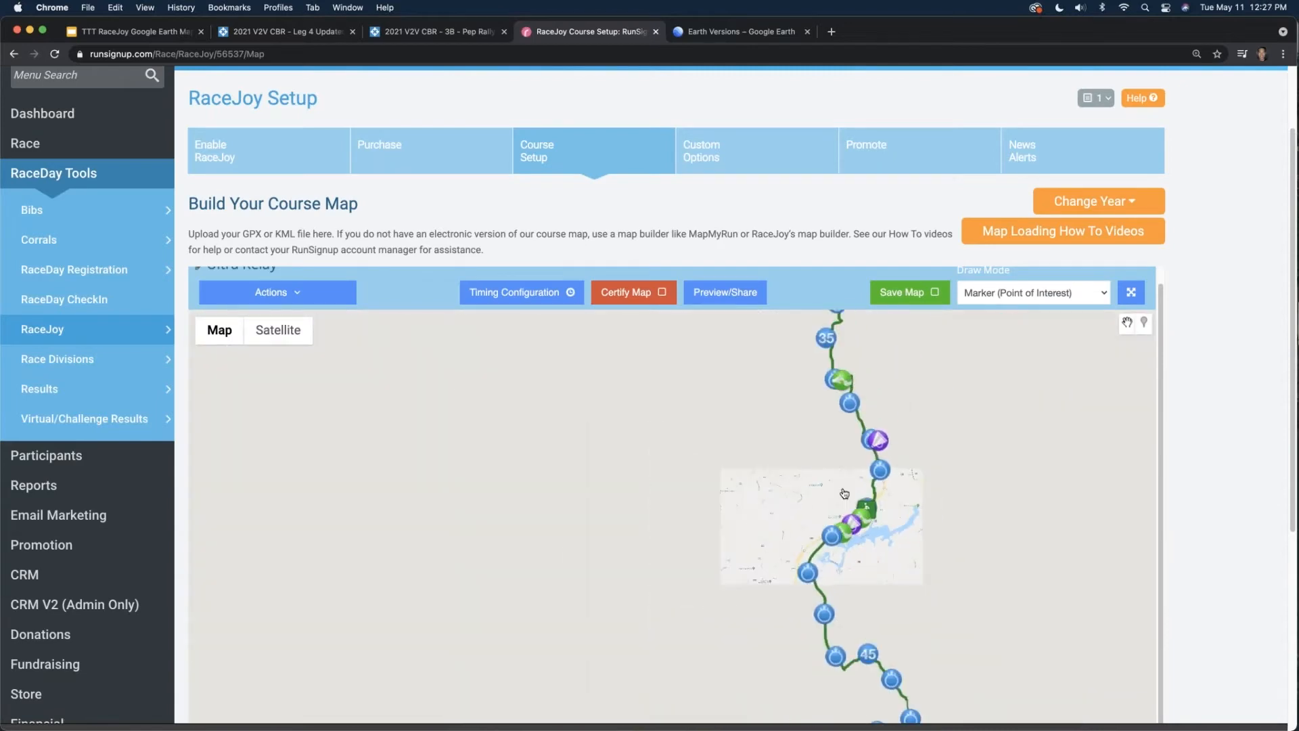
pyautogui.scroll(2, 850, 503)
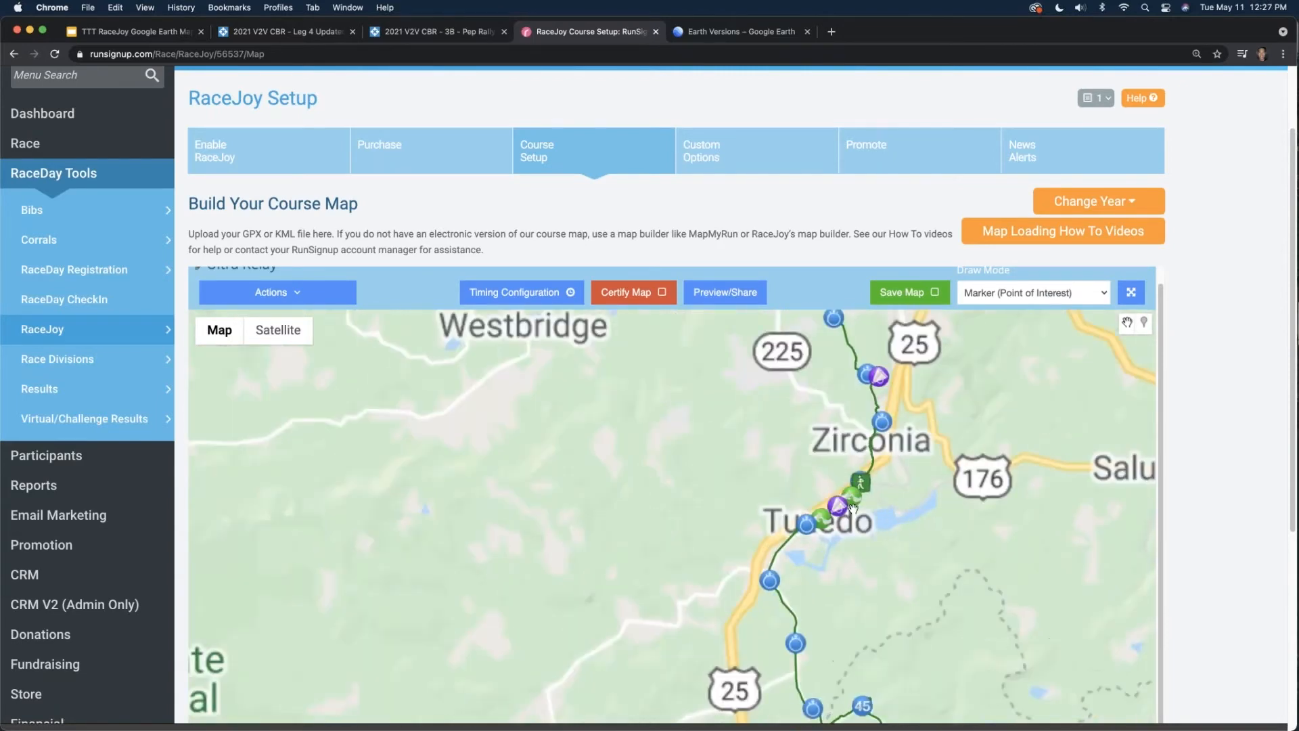
pyautogui.moveTo(812, 543); pyautogui.dragTo(789, 667)
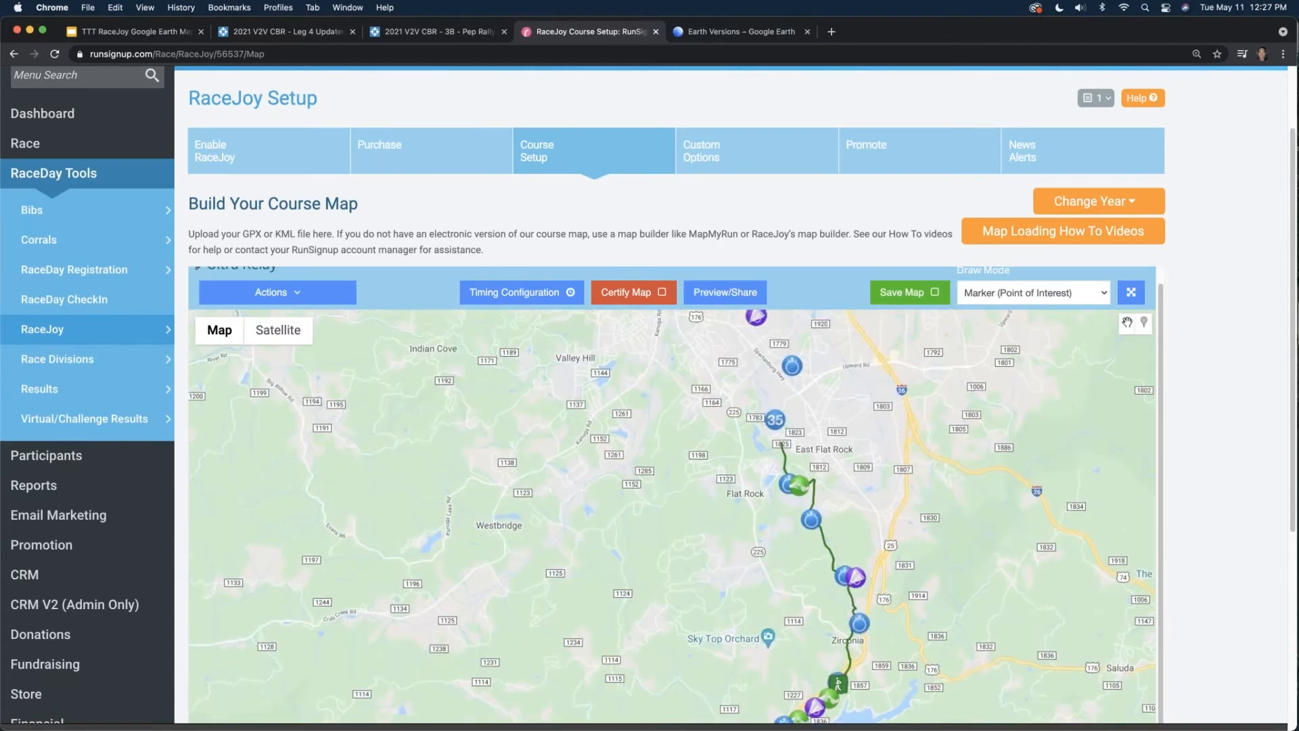
pyautogui.moveTo(740, 563); pyautogui.dragTo(759, 683)
pyautogui.scroll(3, 741, 451)
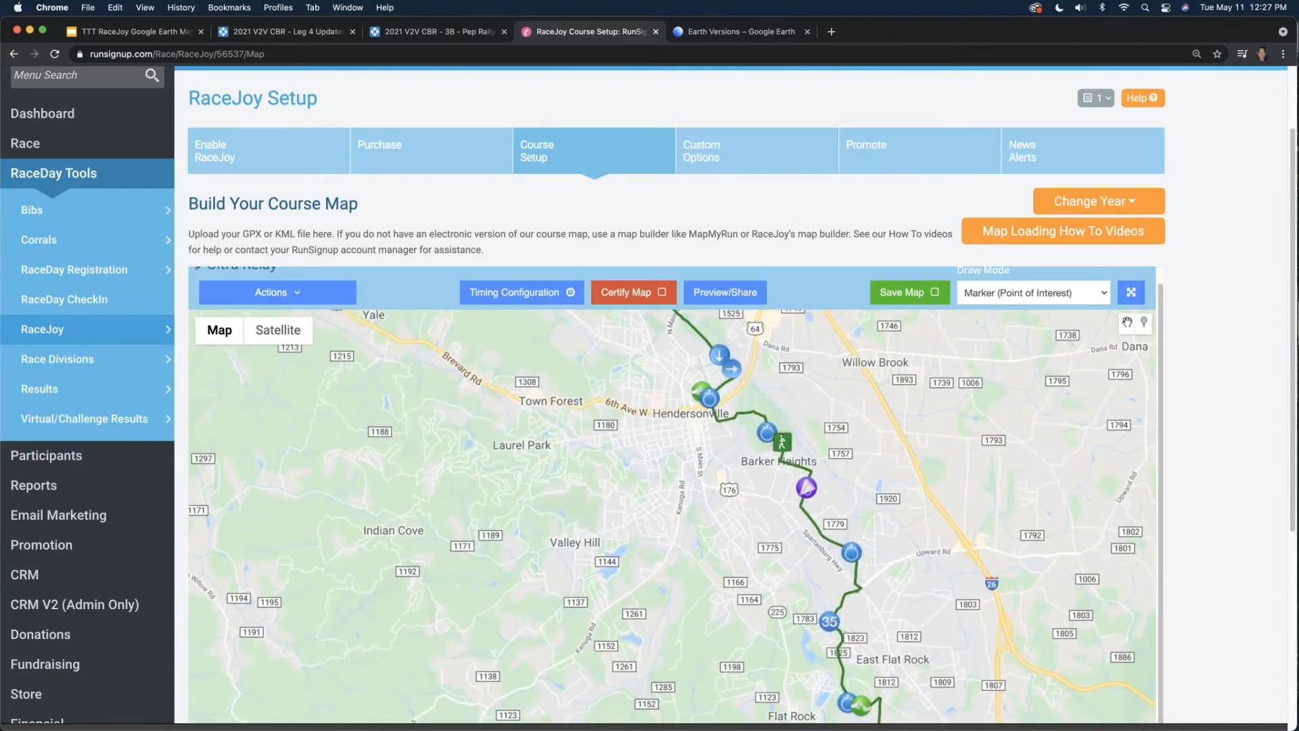
pyautogui.scroll(2, 683, 503)
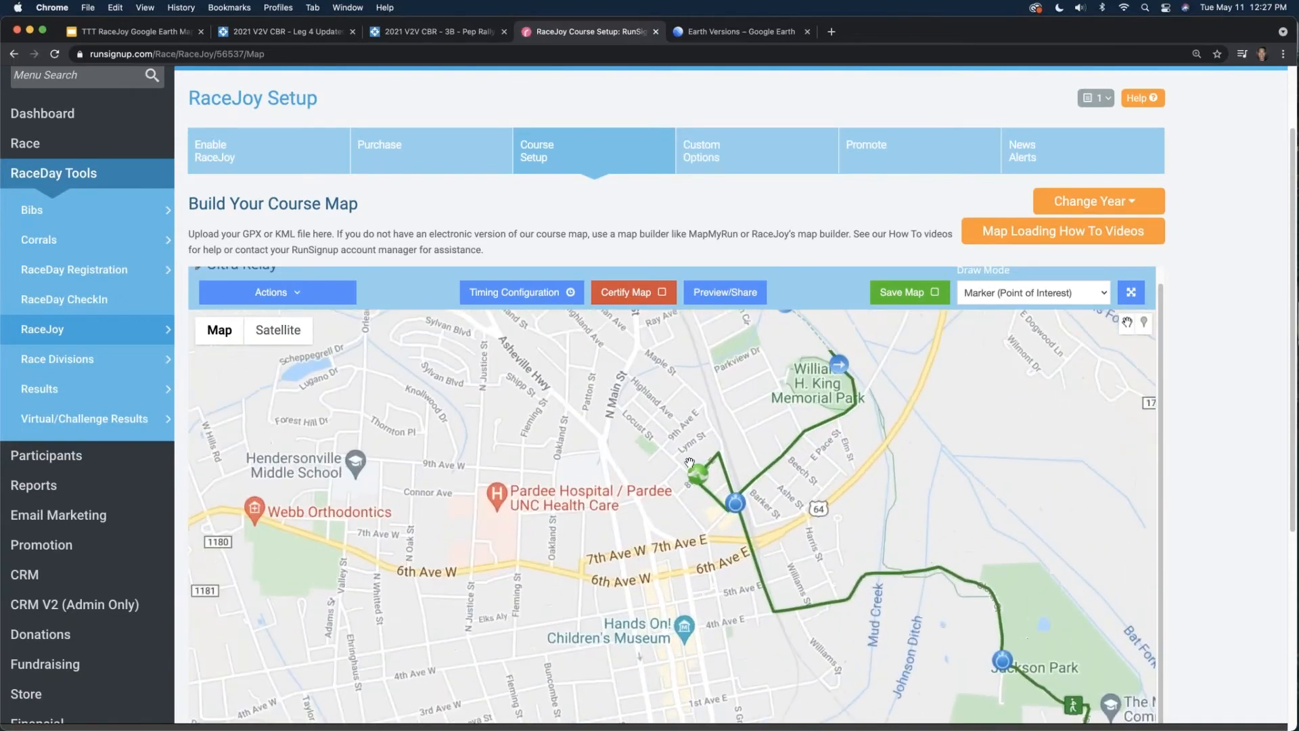
pyautogui.click(702, 484)
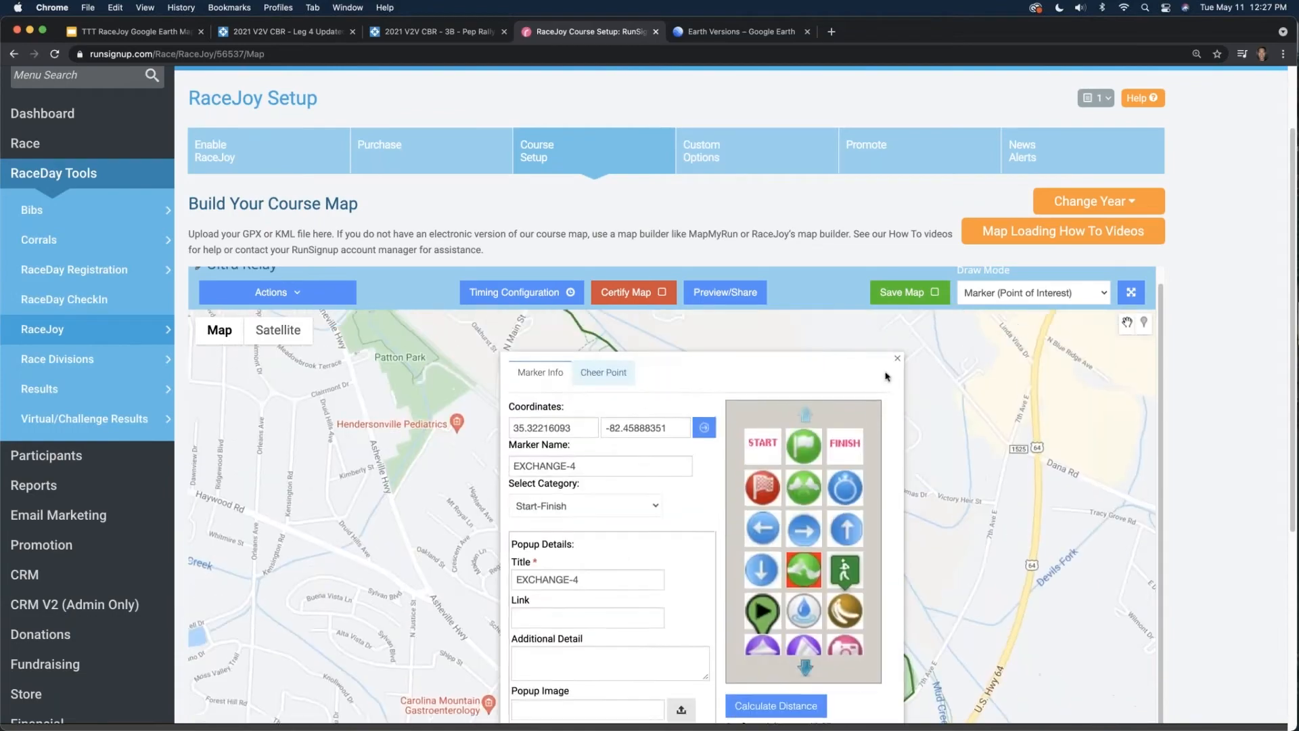
pyautogui.click(897, 358)
# - Follow the path south from Hendersonville and examine the exchange and mile markers at Hillandale Elementary School and Tuxedo
pyautogui.moveTo(713, 562); pyautogui.dragTo(751, 345)
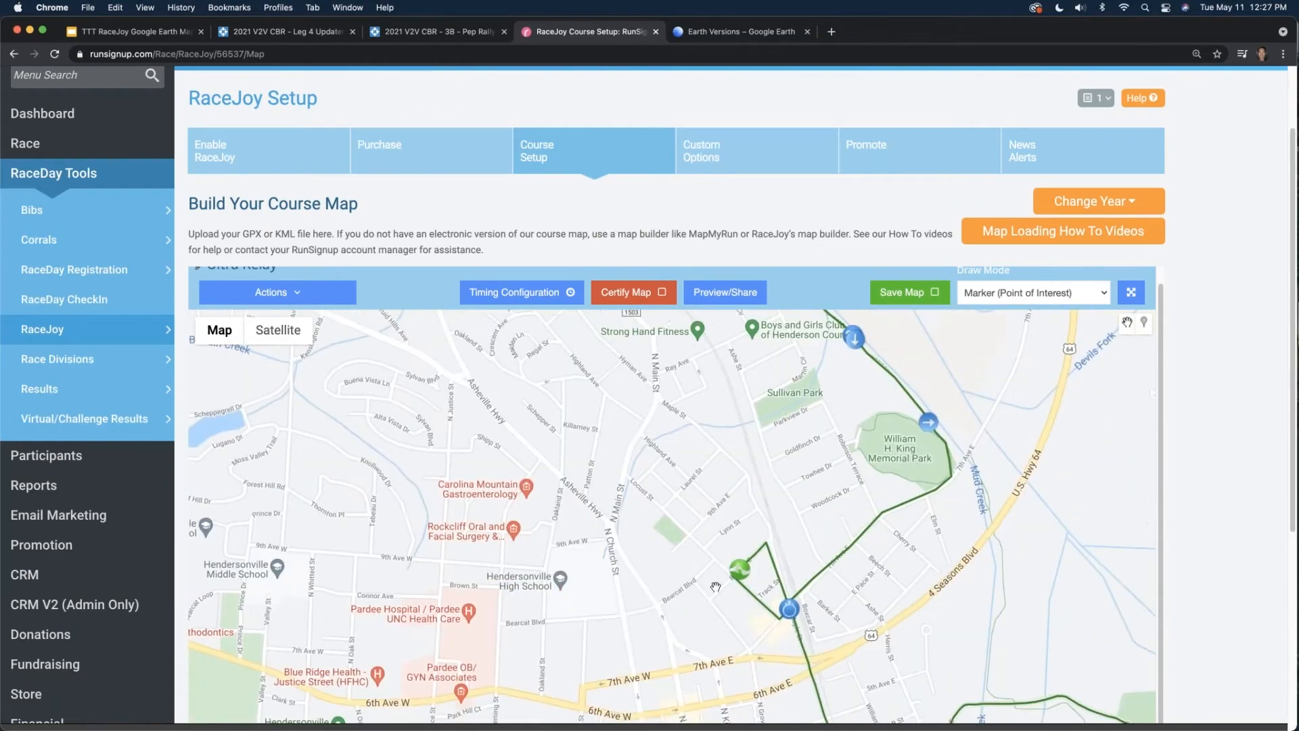
pyautogui.scroll(-4, 961, 626)
pyautogui.moveTo(954, 624); pyautogui.dragTo(838, 473)
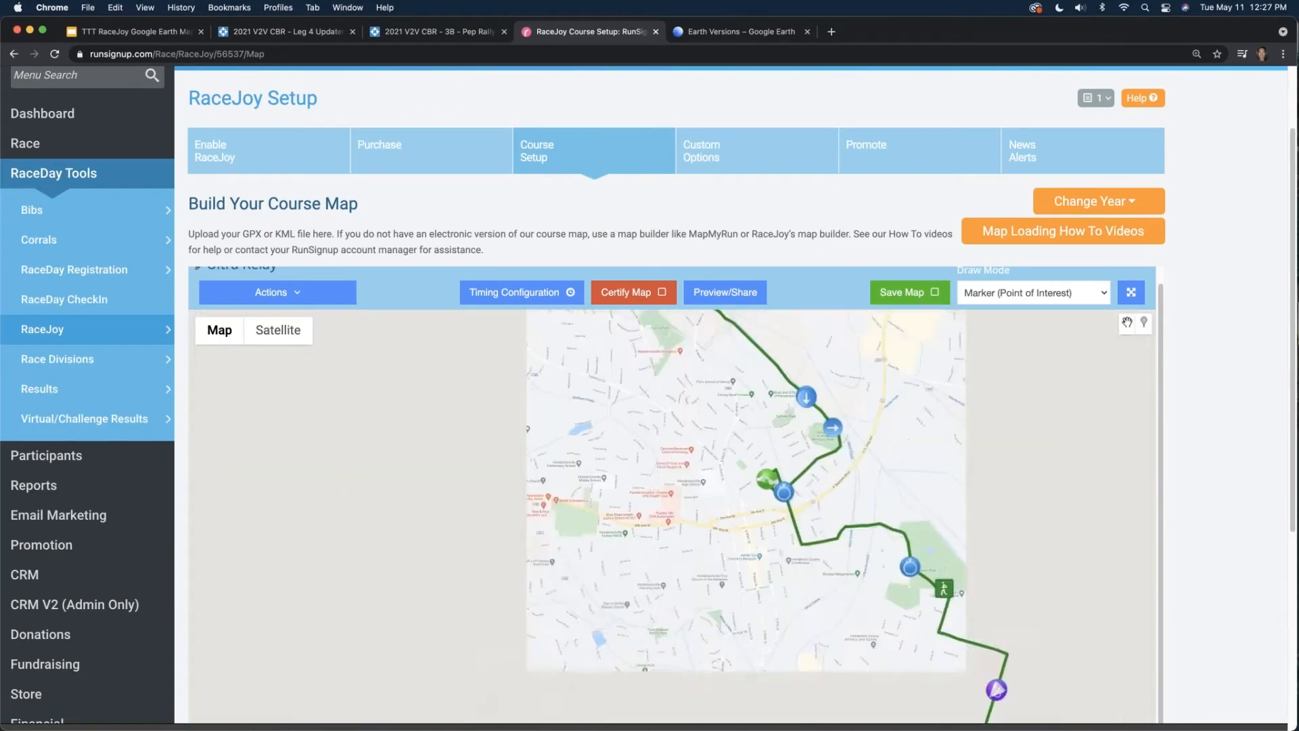
pyautogui.moveTo(838, 632); pyautogui.dragTo(756, 498)
pyautogui.moveTo(769, 620); pyautogui.dragTo(781, 439)
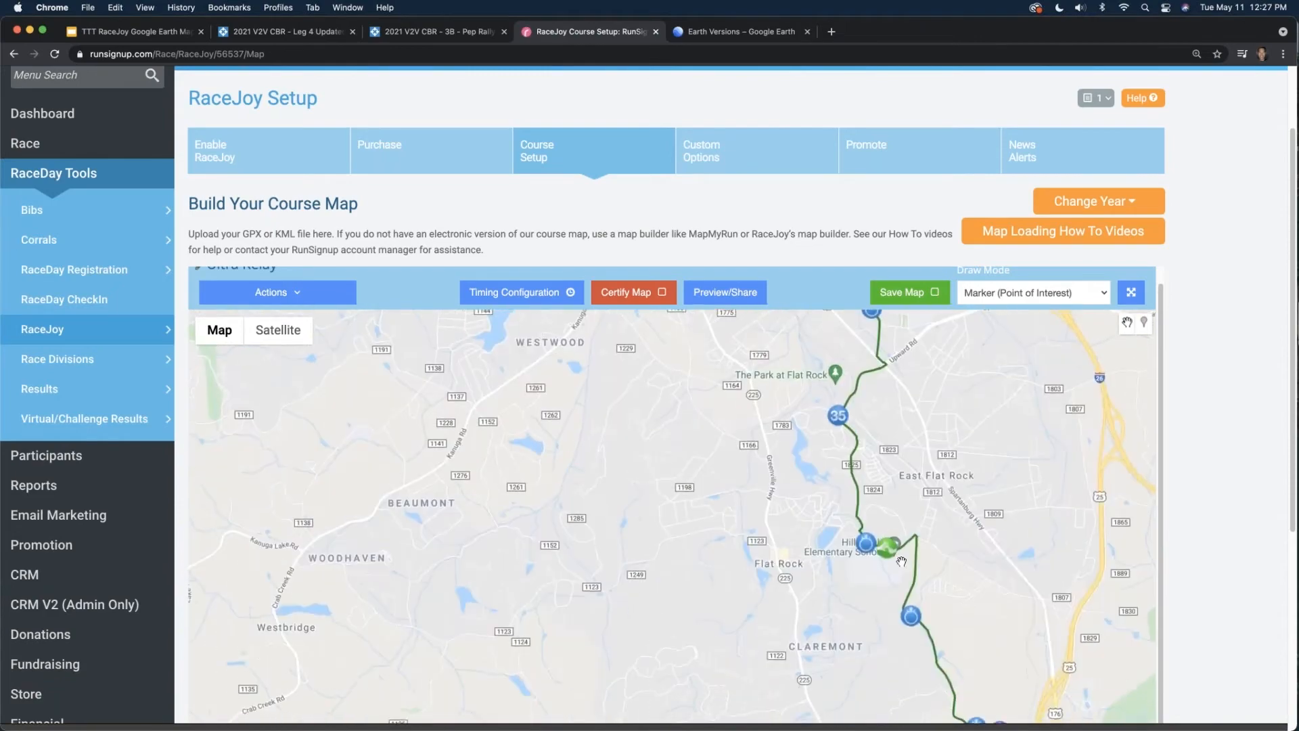
pyautogui.scroll(2, 885, 552)
pyautogui.scroll(1, 885, 552)
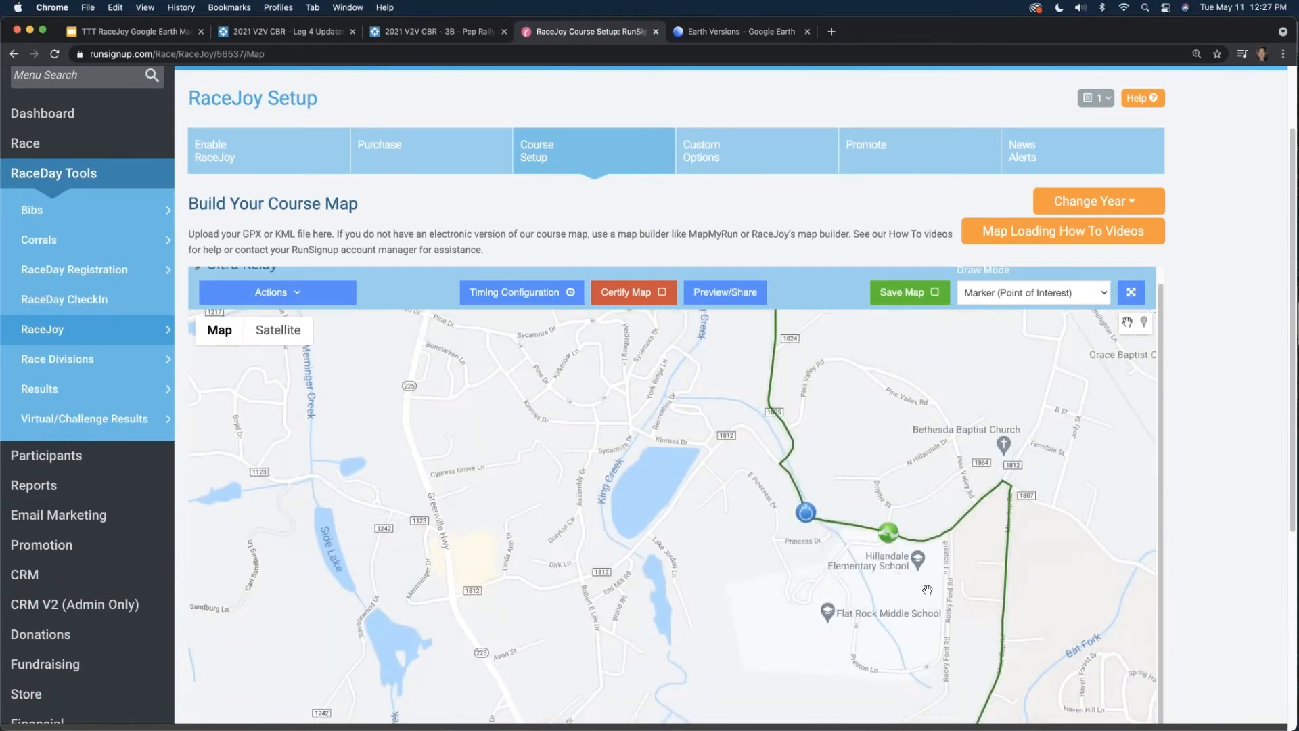
pyautogui.scroll(-3, 927, 590)
pyautogui.moveTo(892, 690); pyautogui.dragTo(911, 352)
pyautogui.scroll(2, 1006, 572)
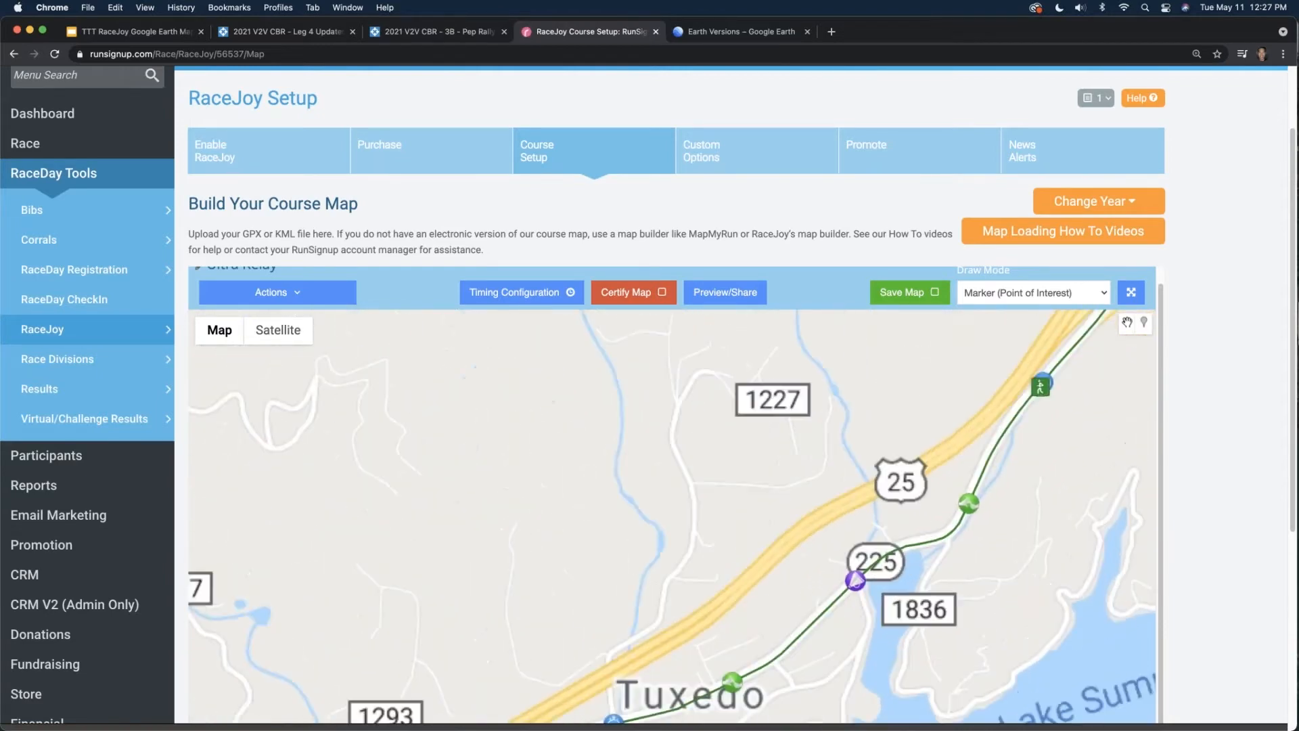
pyautogui.moveTo(1007, 572); pyautogui.dragTo(1104, 510)
pyautogui.scroll(1, 873, 626)
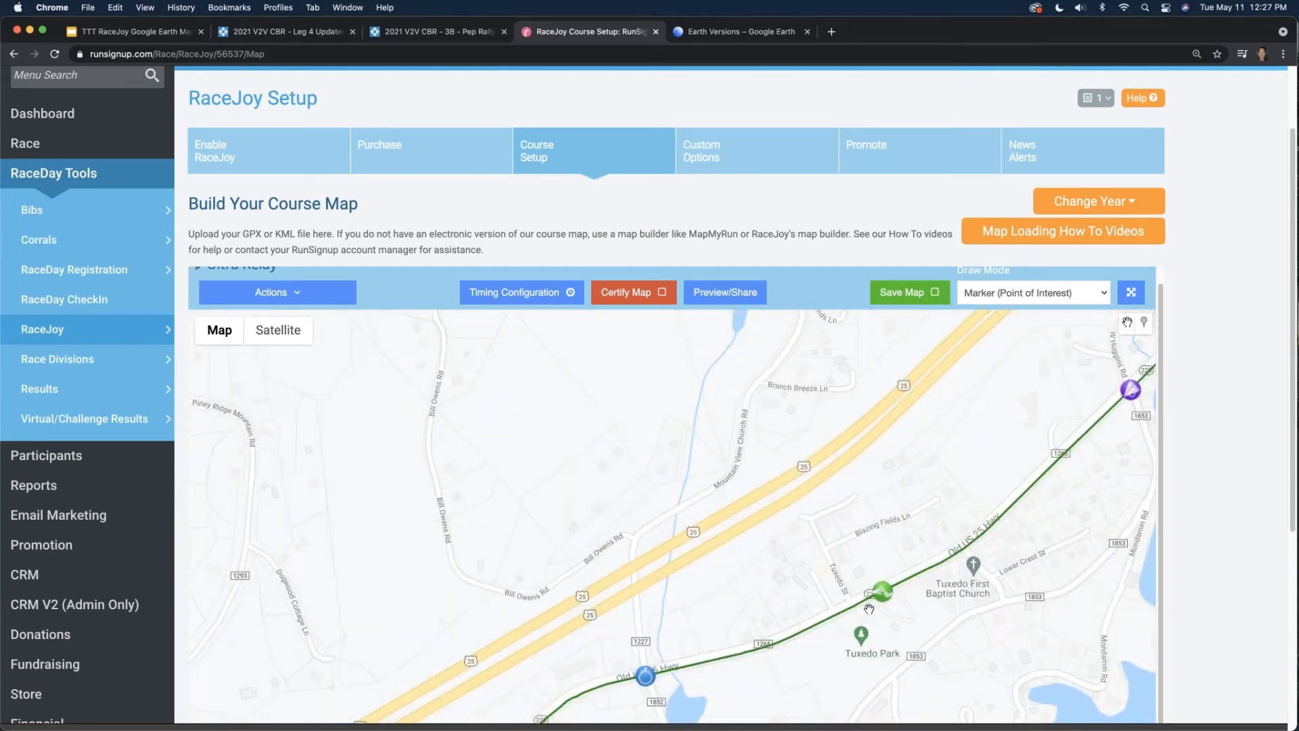
pyautogui.scroll(-1, 978, 586)
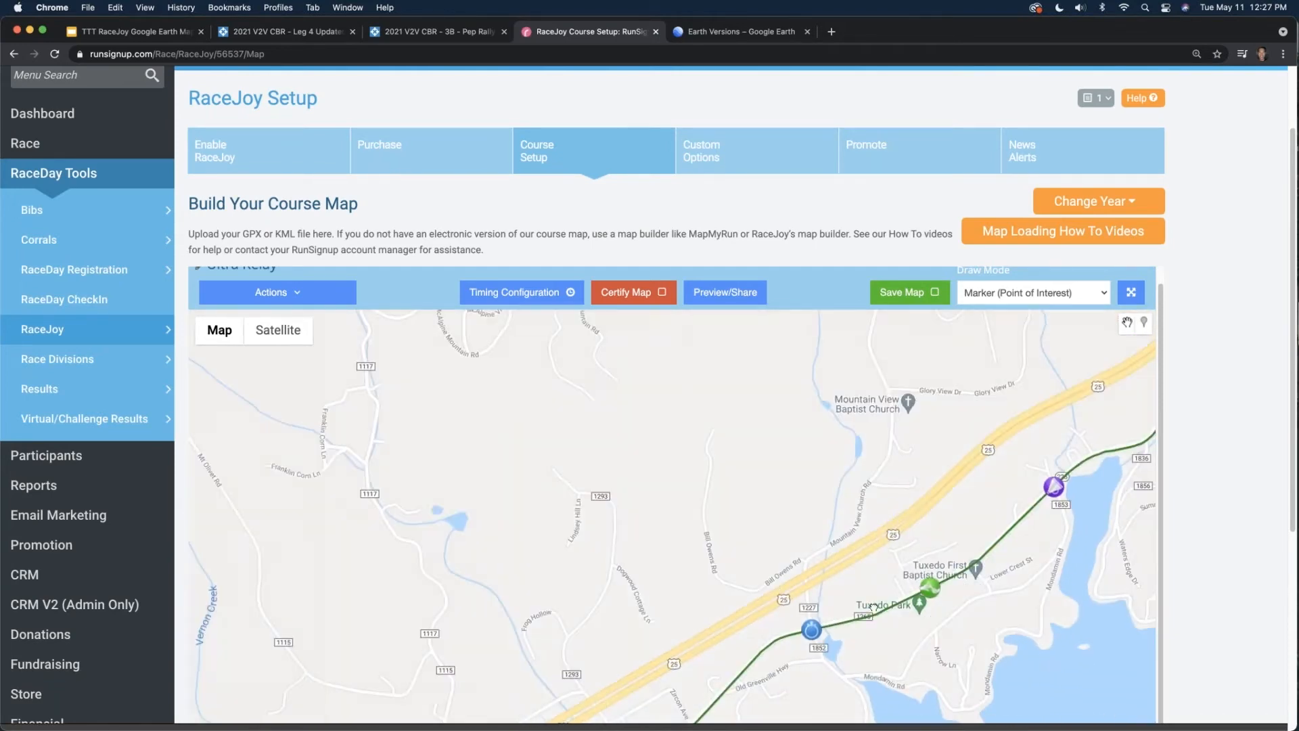
# - Check the configured distance of the exchange marker just northeast of Tuxedo, then close its details
pyautogui.moveTo(874, 607); pyautogui.dragTo(680, 691)
pyautogui.click(931, 523)
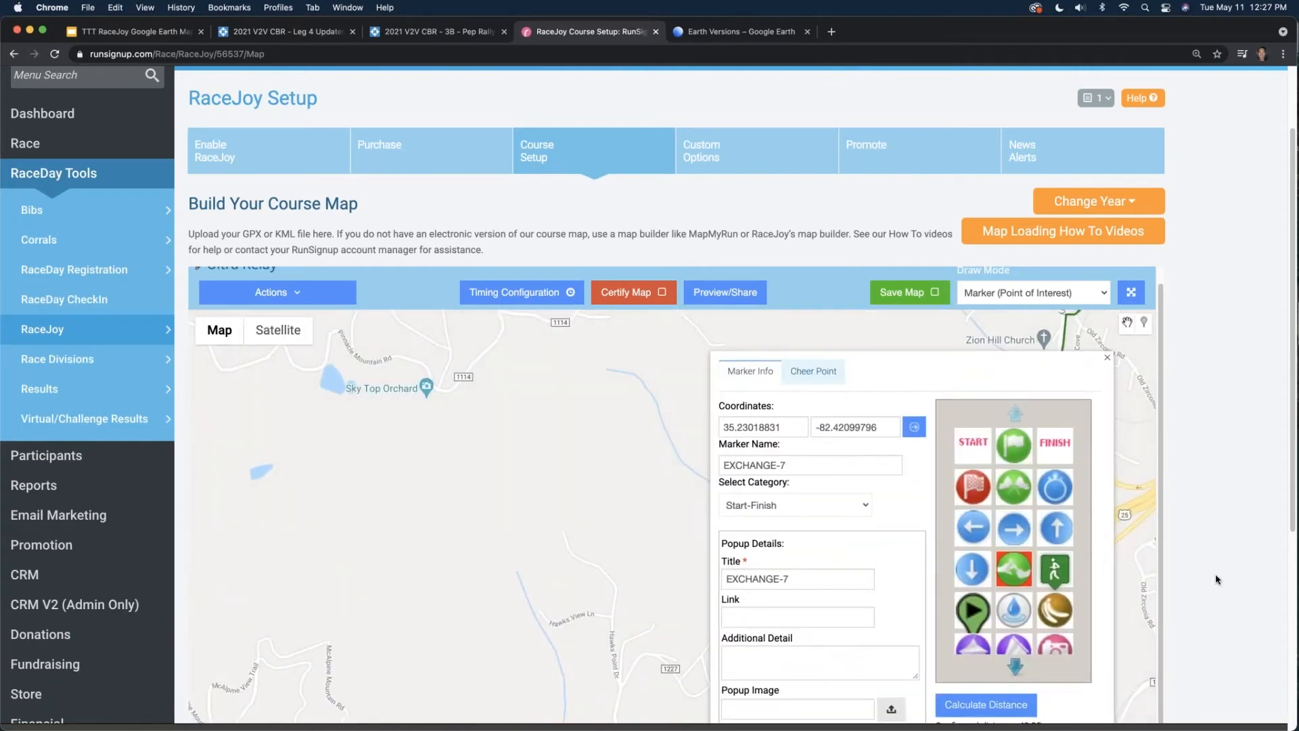
pyautogui.scroll(-3, 1216, 580)
pyautogui.moveTo(1033, 556); pyautogui.dragTo(1023, 555)
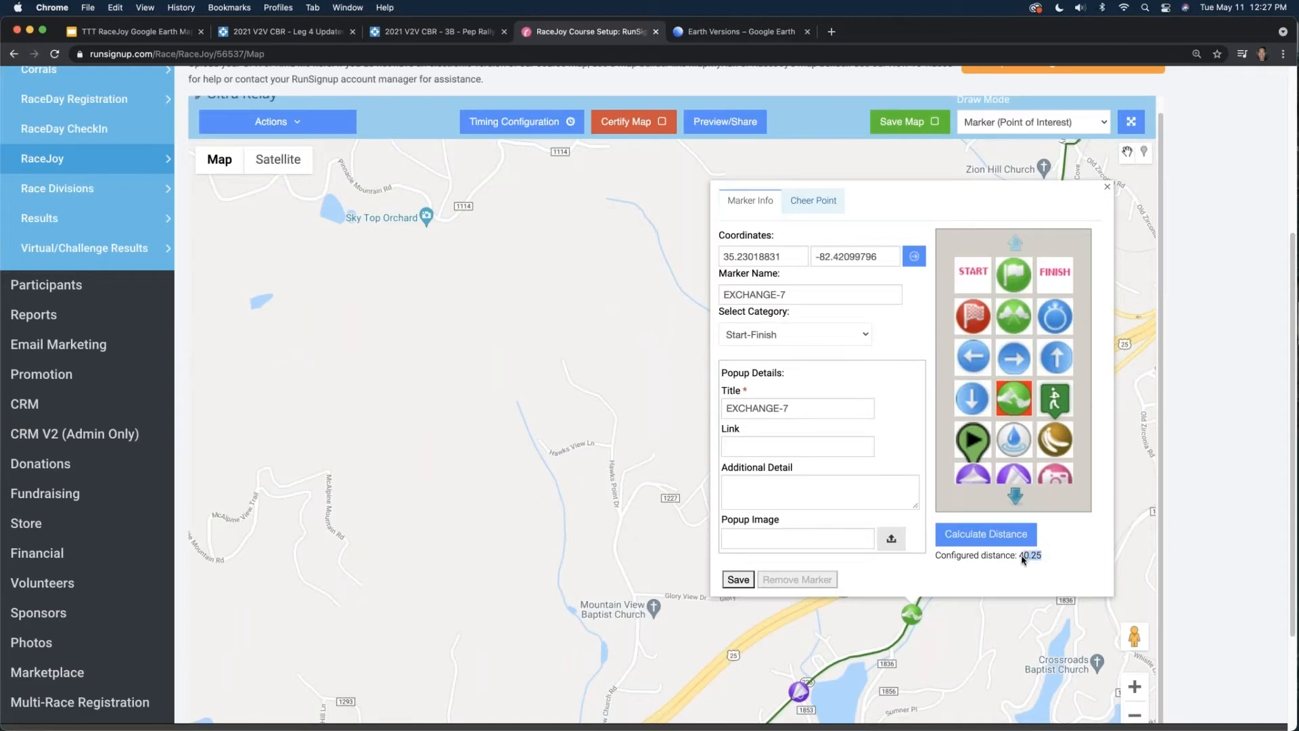
pyautogui.click(1108, 187)
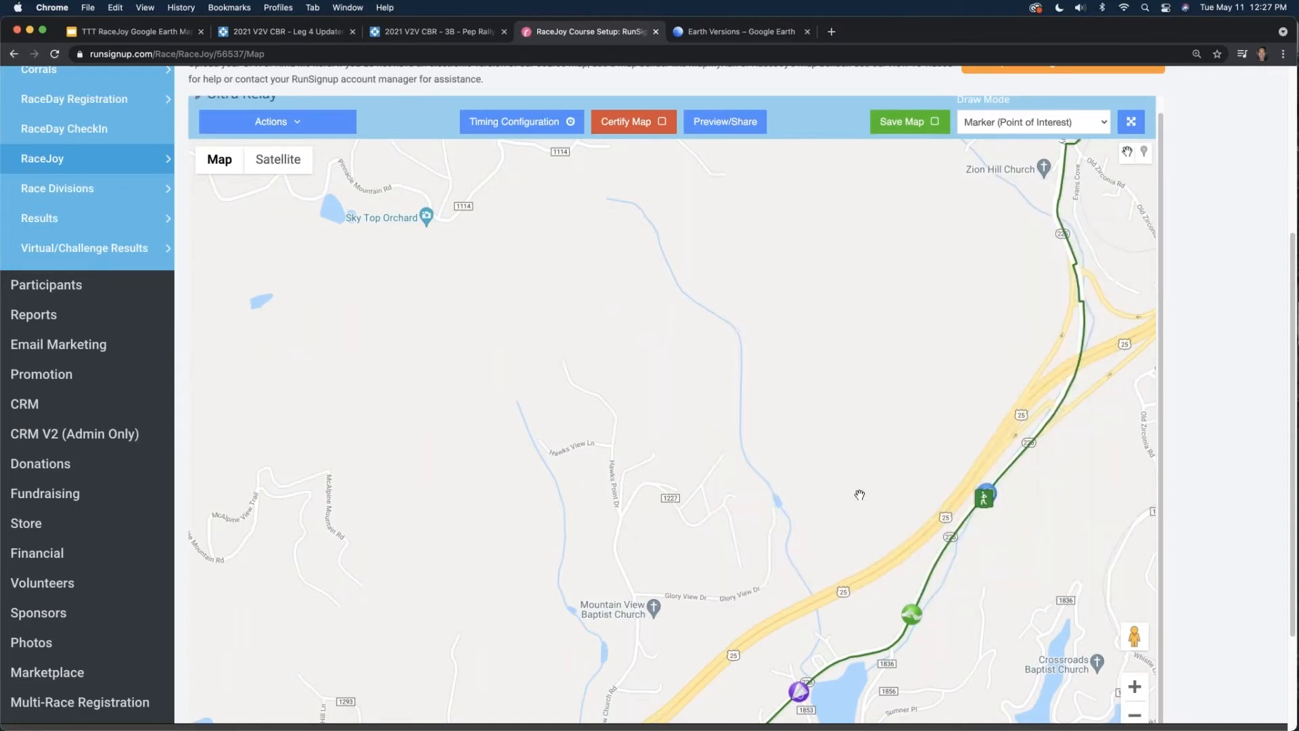
# - Examine the mile and exchange markers along the path from Tuxedo south past North Saluda Reservoir
pyautogui.scroll(-2, 859, 495)
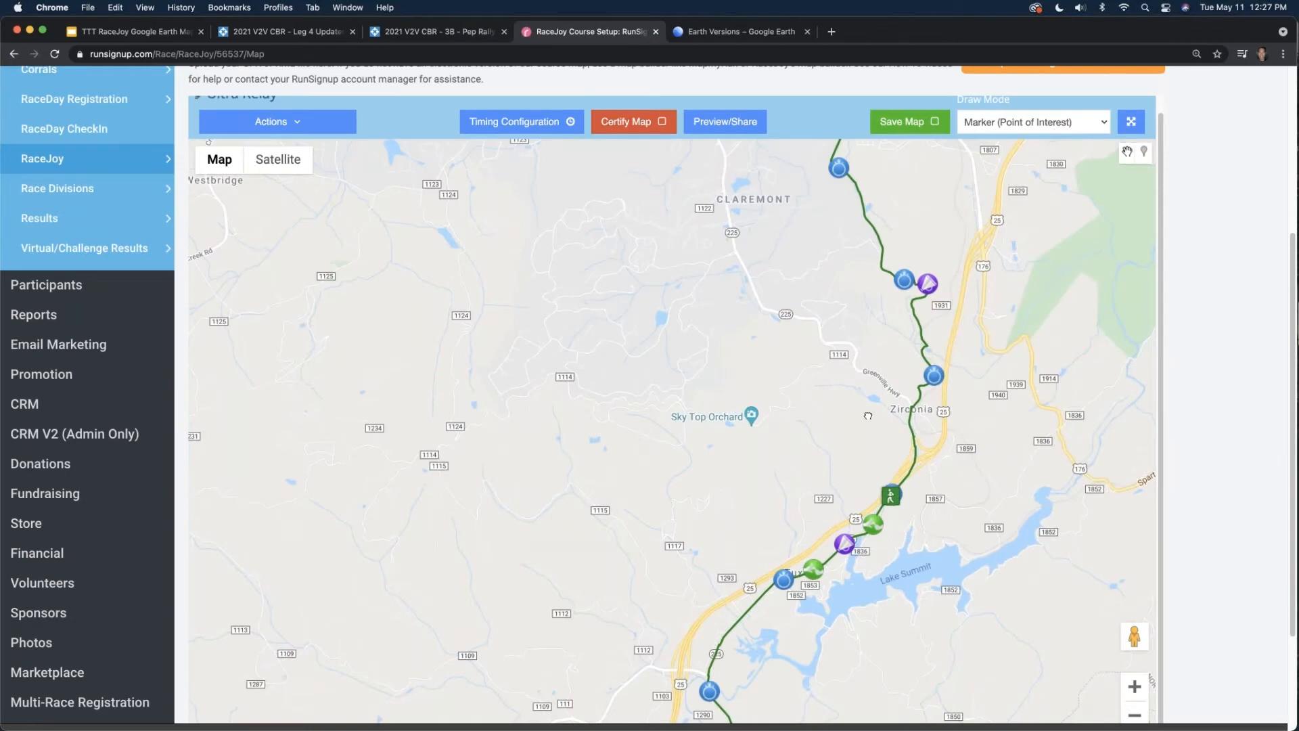
pyautogui.moveTo(829, 499); pyautogui.dragTo(897, 324)
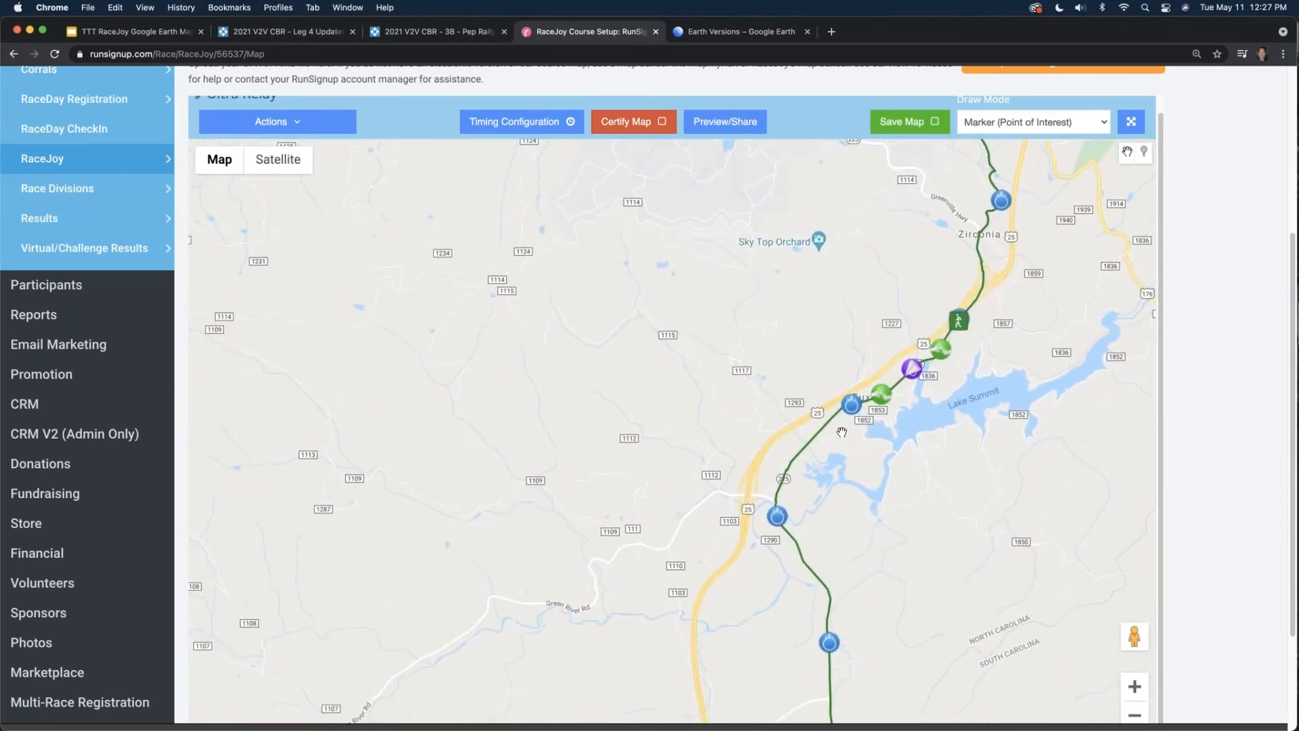
pyautogui.moveTo(843, 596); pyautogui.dragTo(837, 505)
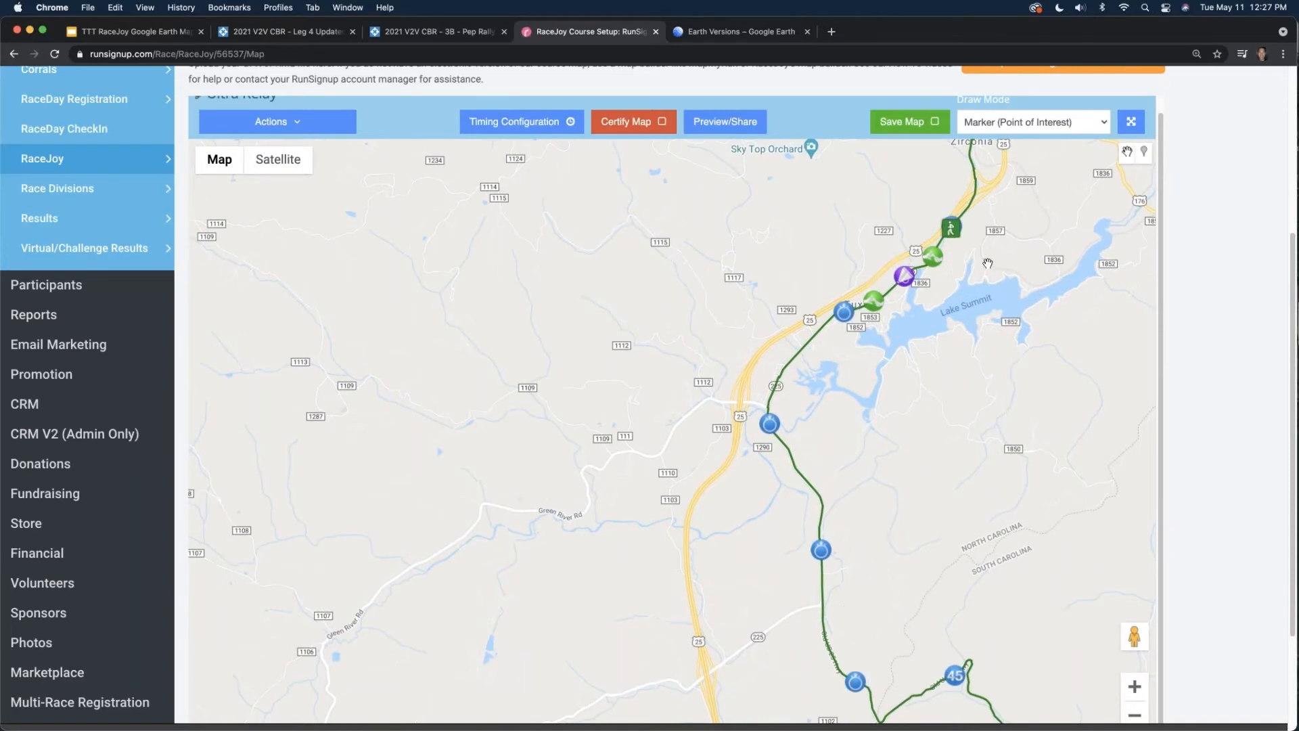
pyautogui.scroll(-3, 908, 487)
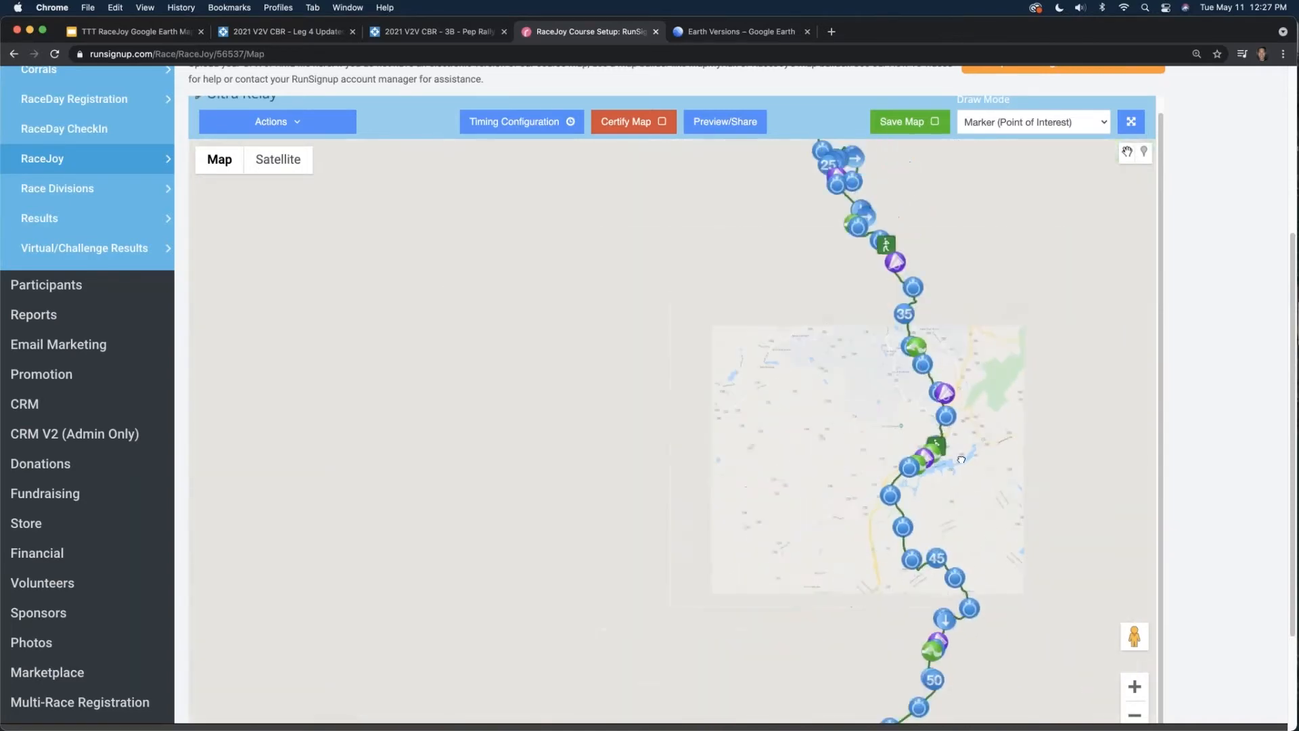
pyautogui.moveTo(959, 445); pyautogui.dragTo(958, 430)
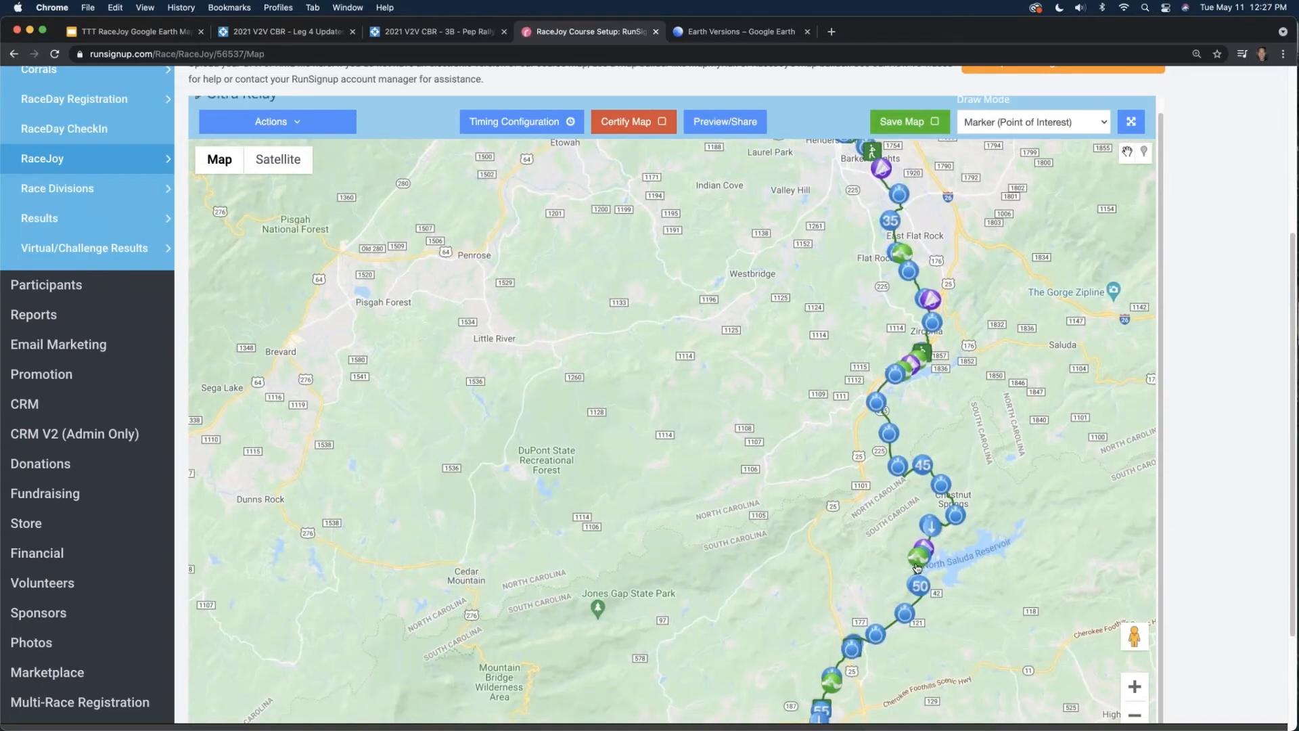
# - Review the order and distances of exchanges 4 to 7 among the mile markers in the timing point configuration, then close it
pyautogui.click(542, 122)
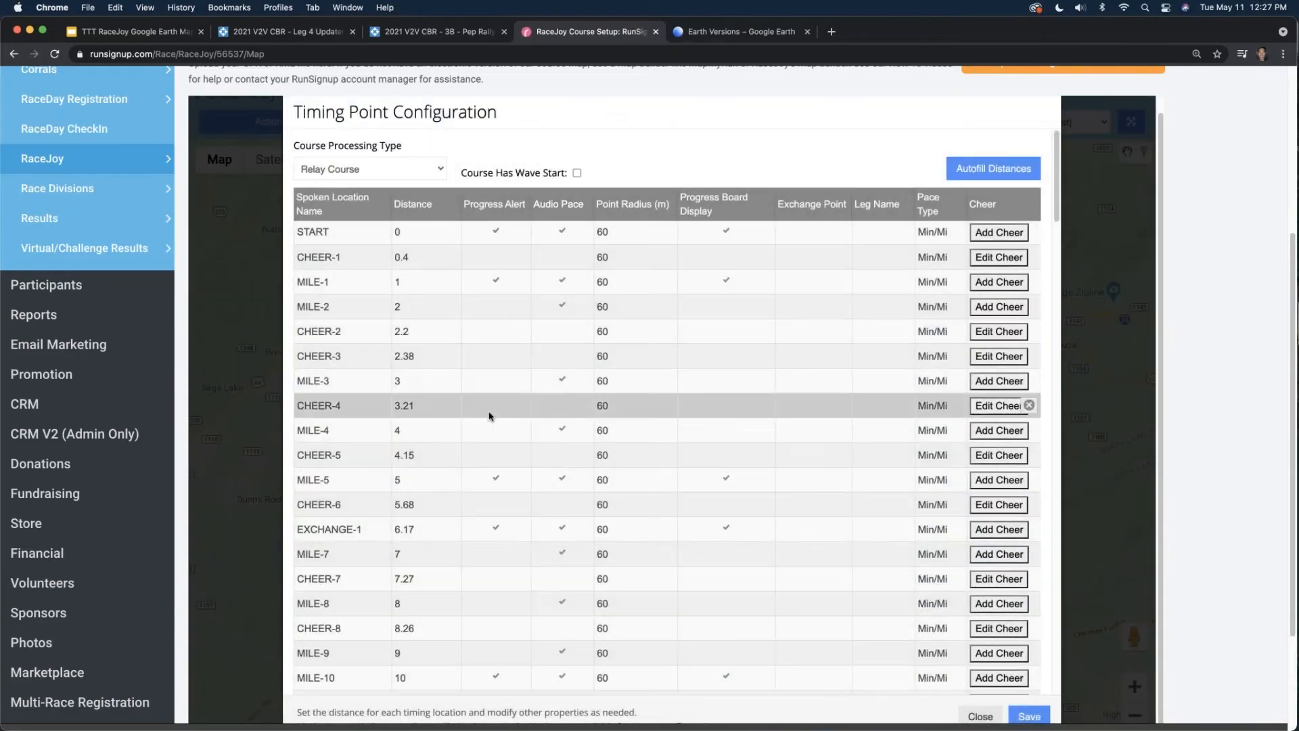
pyautogui.scroll(-7, 440, 497)
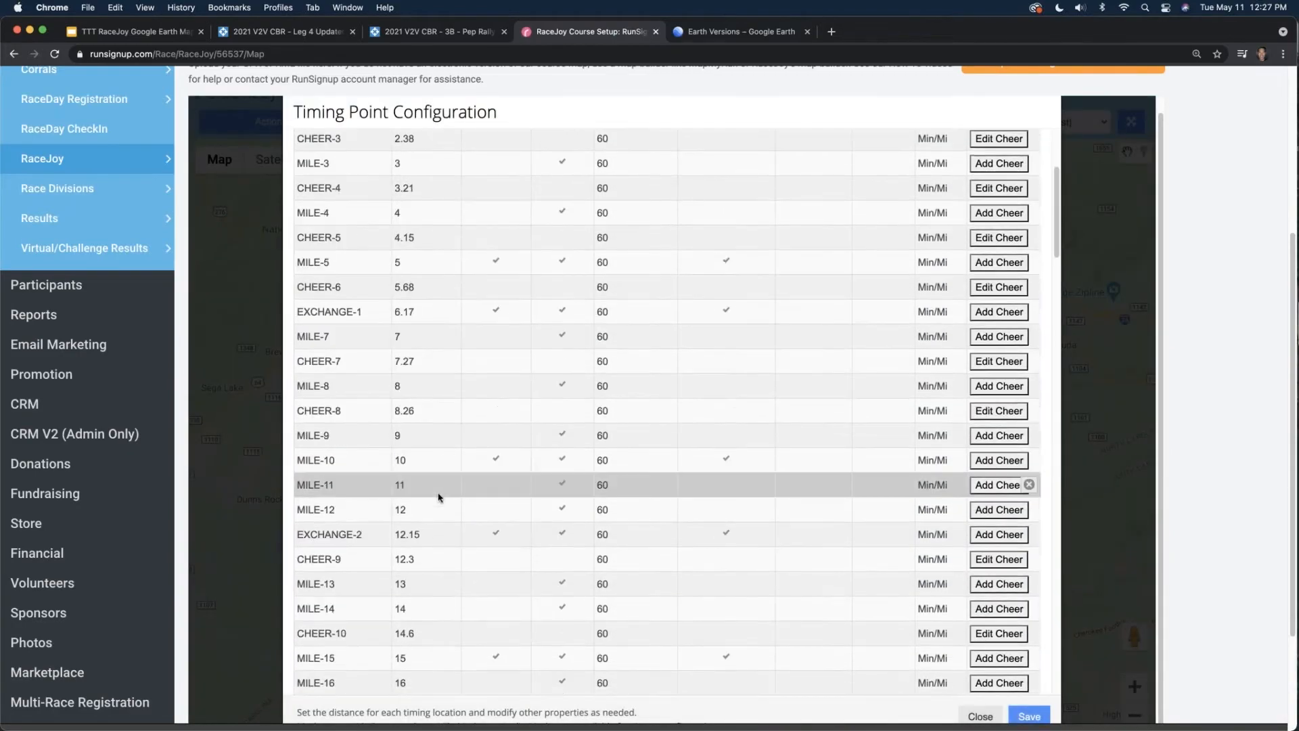
pyautogui.scroll(-5, 438, 497)
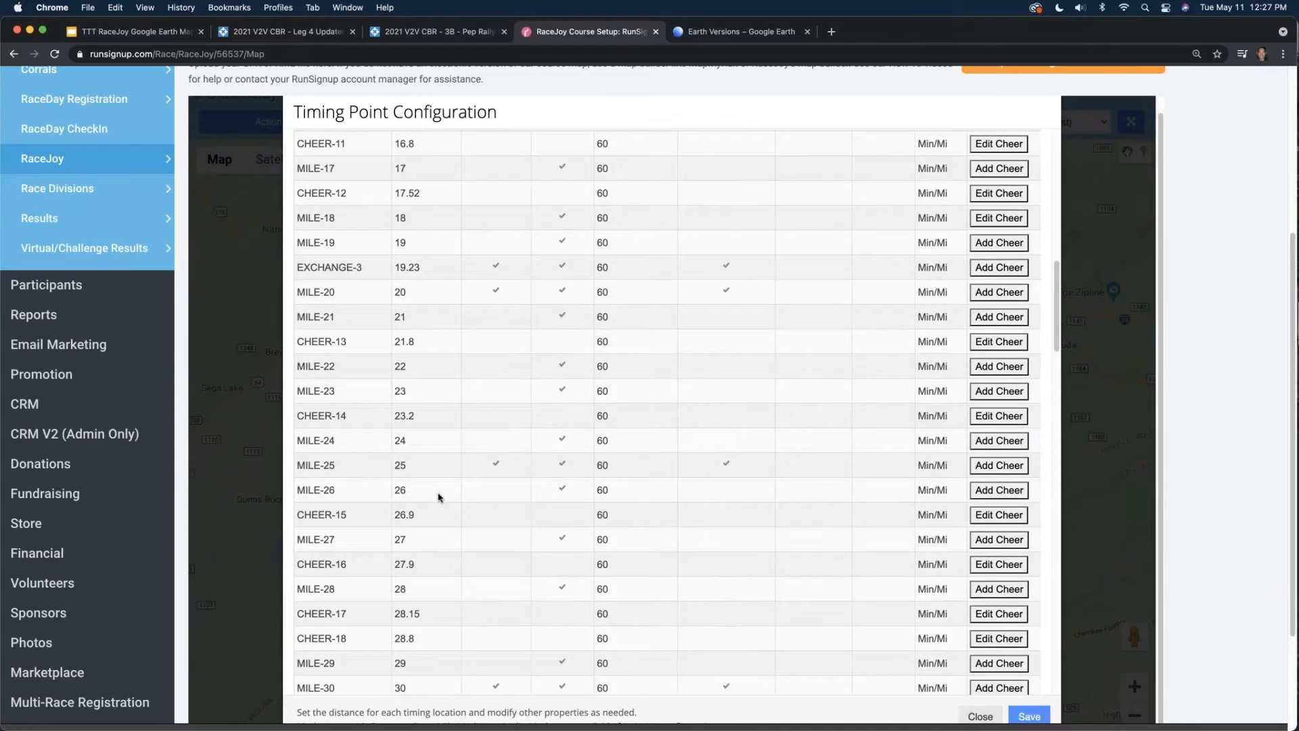
pyautogui.scroll(-8, 439, 497)
pyautogui.scroll(-2, 431, 495)
pyautogui.scroll(1, 426, 481)
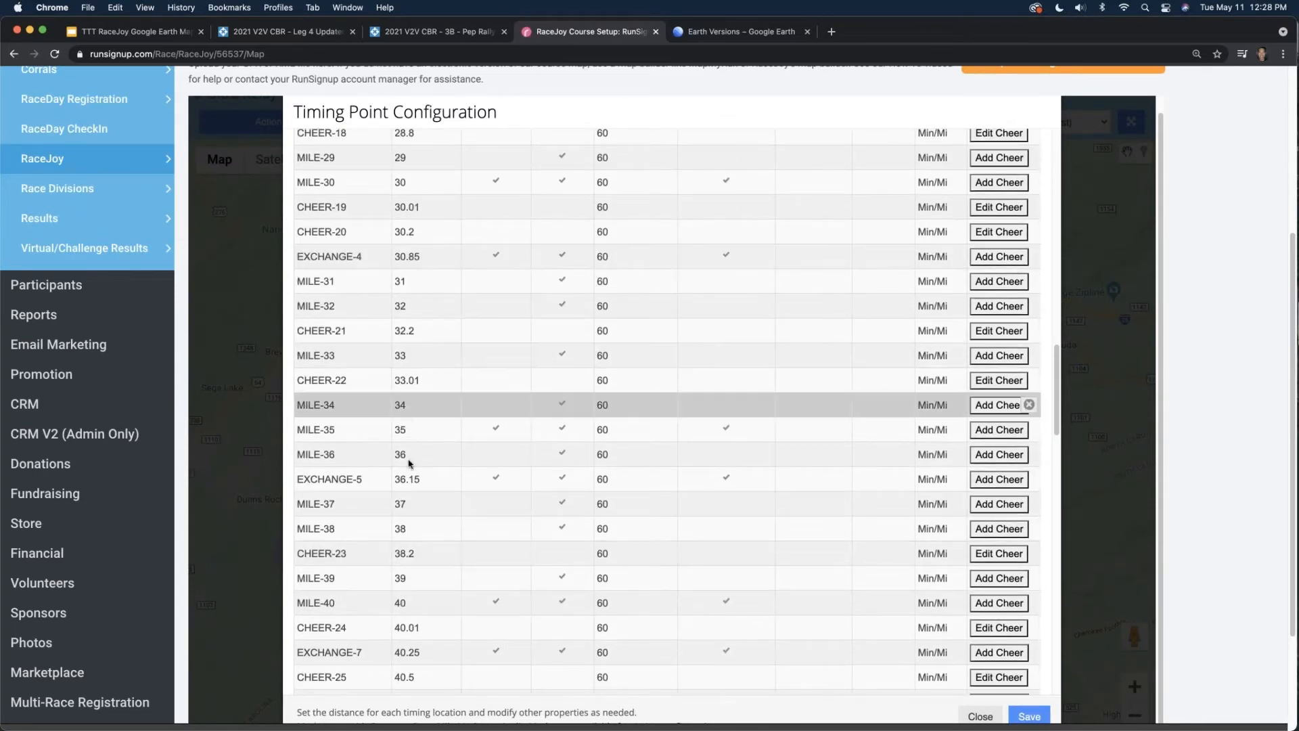
pyautogui.scroll(-2, 415, 595)
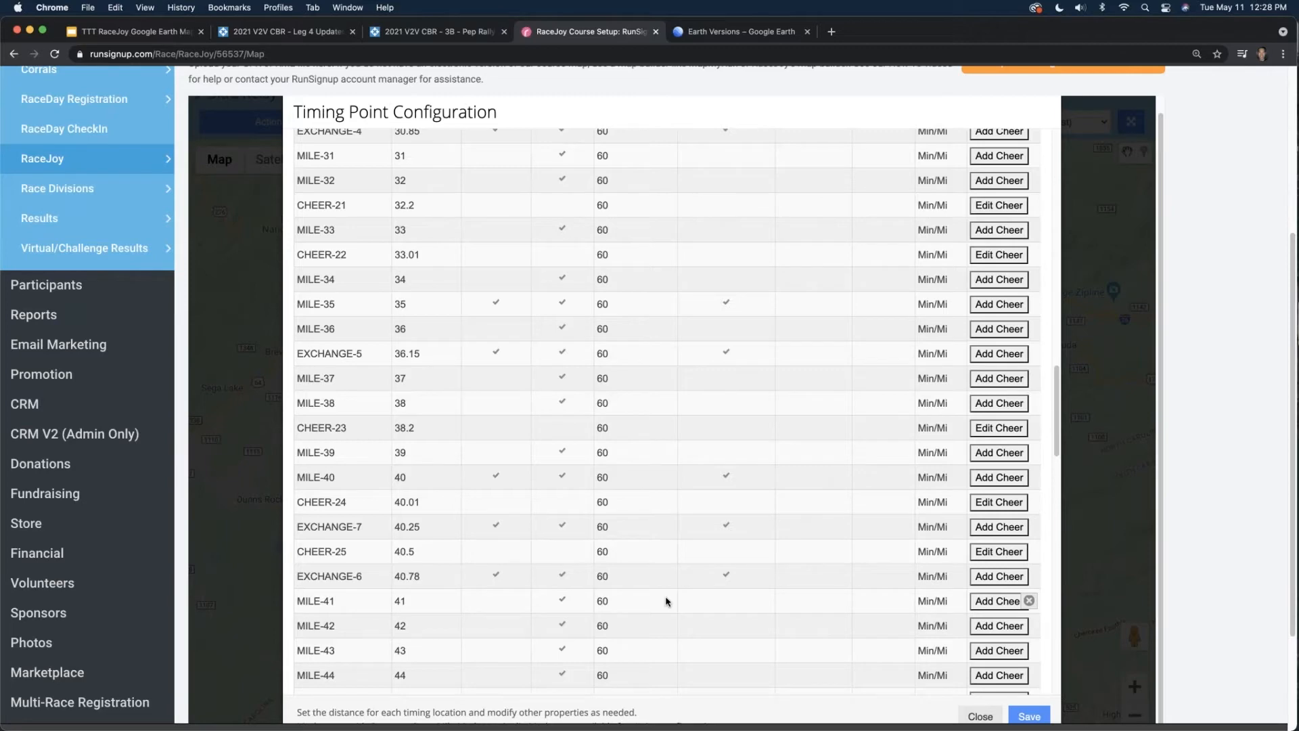
pyautogui.click(980, 717)
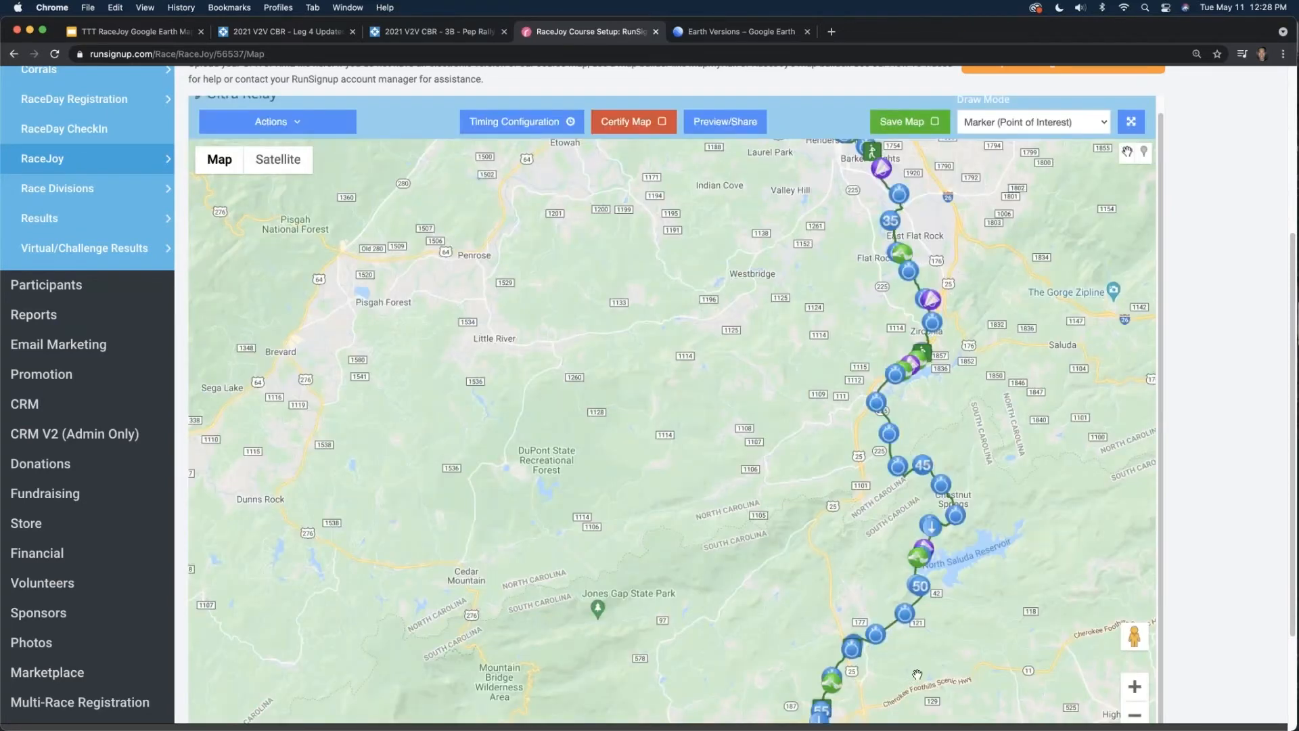
pyautogui.moveTo(814, 549); pyautogui.dragTo(729, 481)
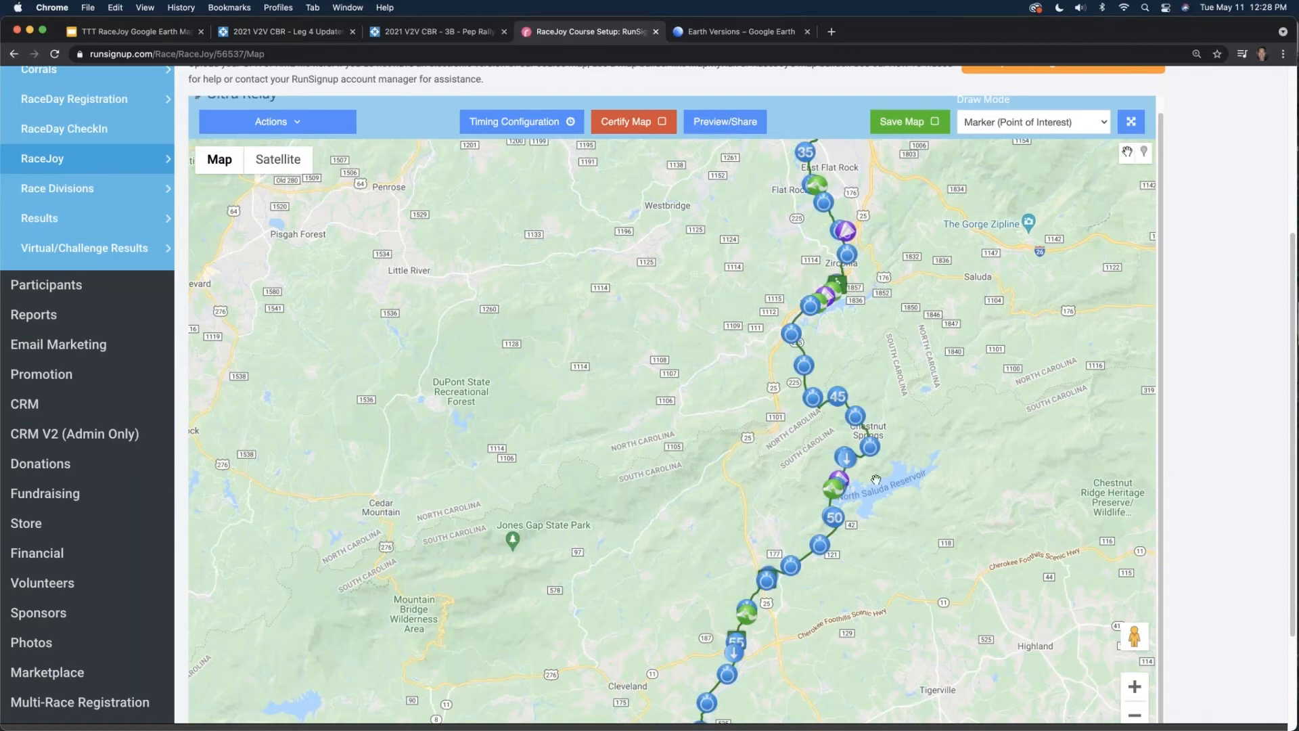
pyautogui.moveTo(854, 487); pyautogui.dragTo(779, 484)
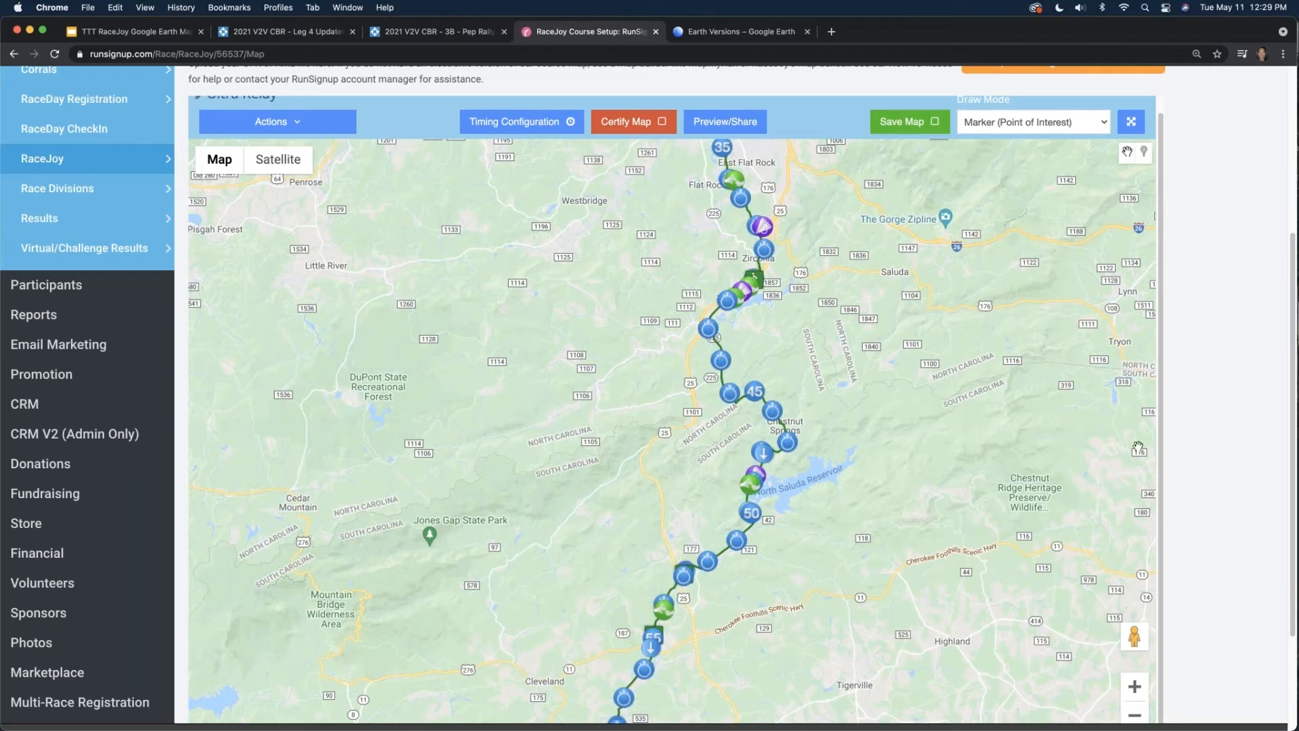
# - Return to the course list, open the Virtual On Course Half Marathon map and export it
pyautogui.scroll(5, 1236, 451)
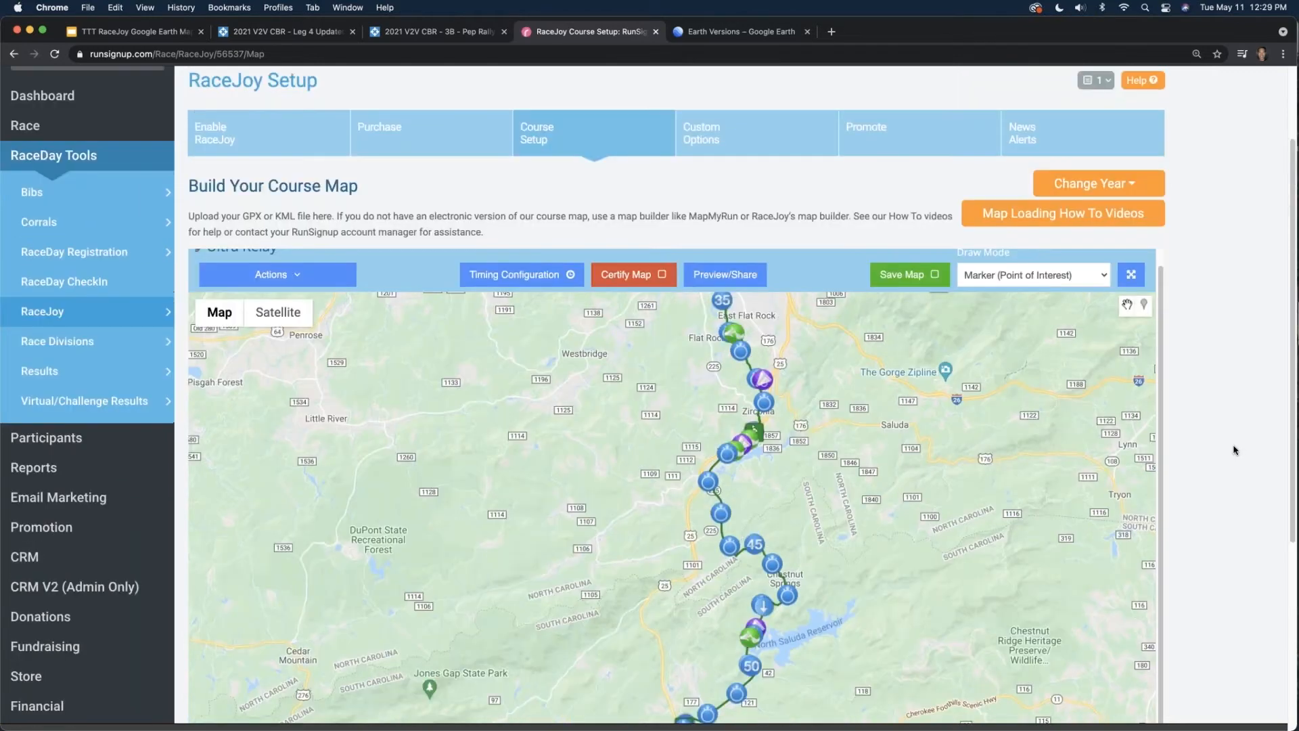
pyautogui.click(588, 181)
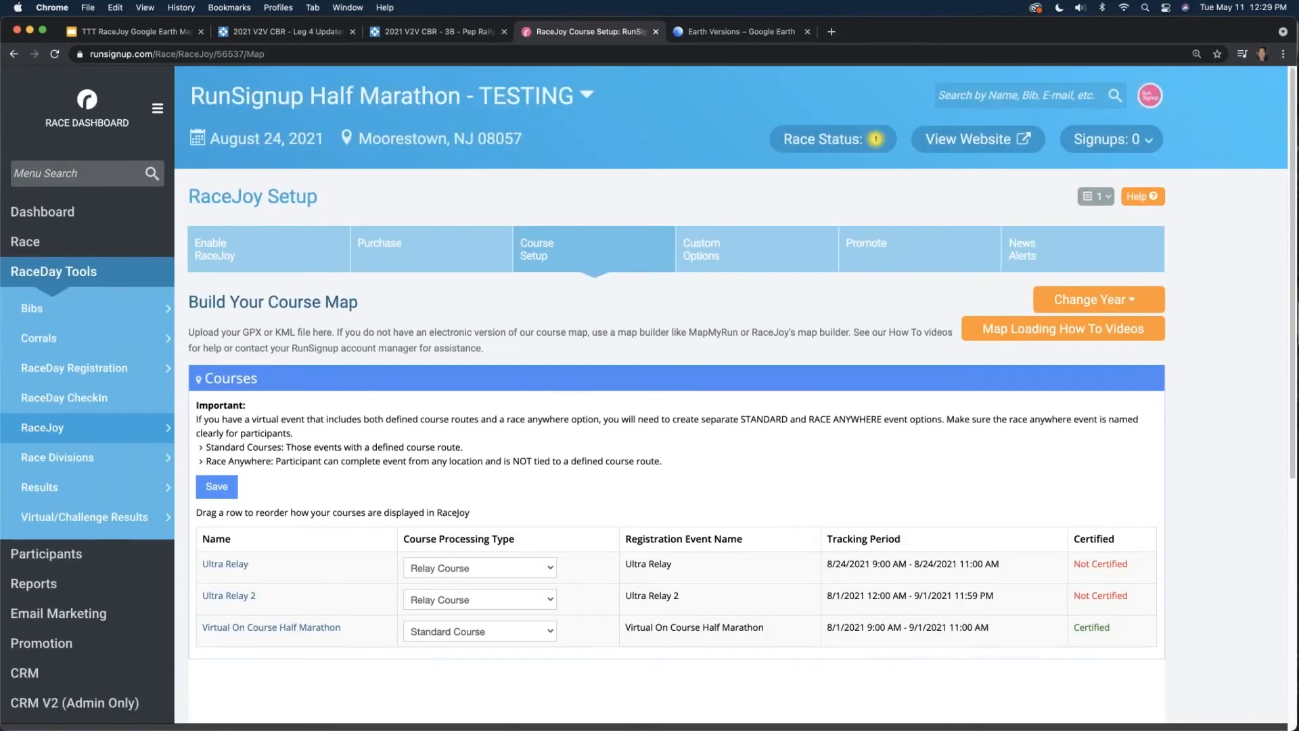
pyautogui.click(284, 629)
pyautogui.click(319, 413)
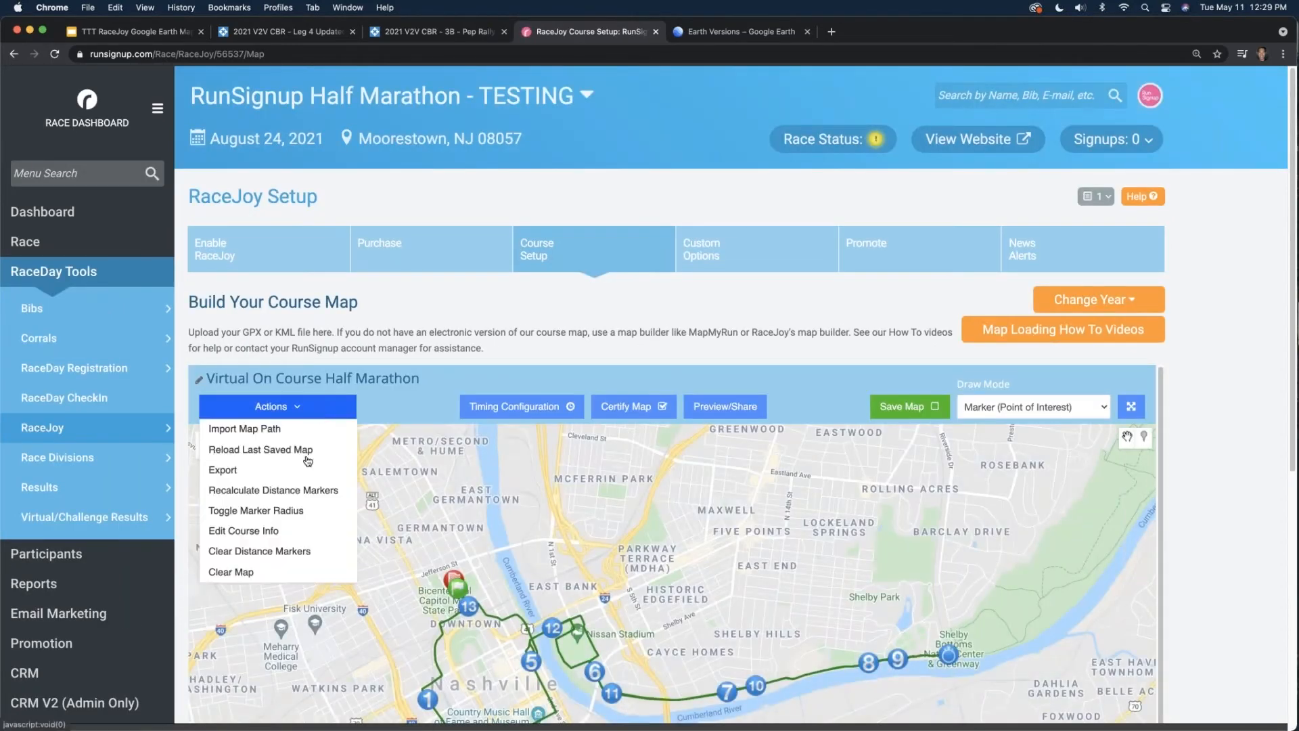
pyautogui.click(273, 476)
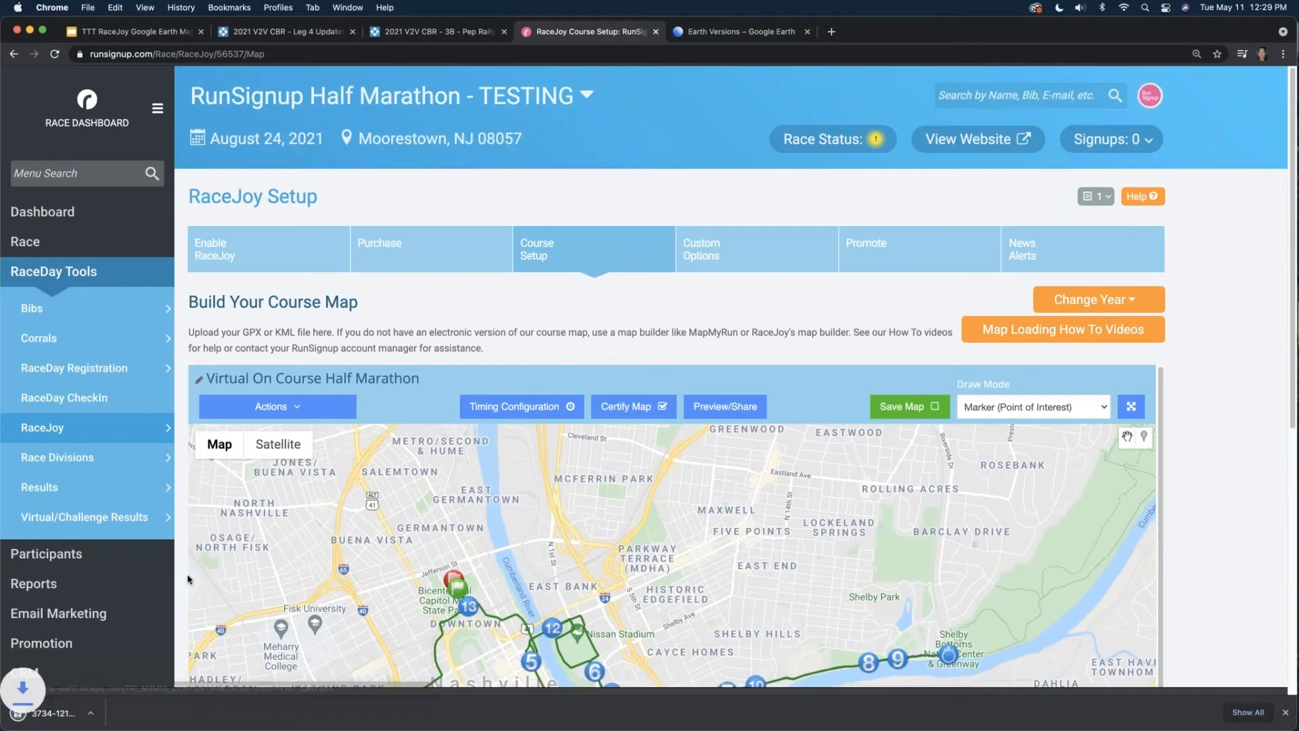
# - Open the exported half marathon KML file in Google Earth Pro, cancelling the pending V2V Relay path edit
pyautogui.click(93, 714)
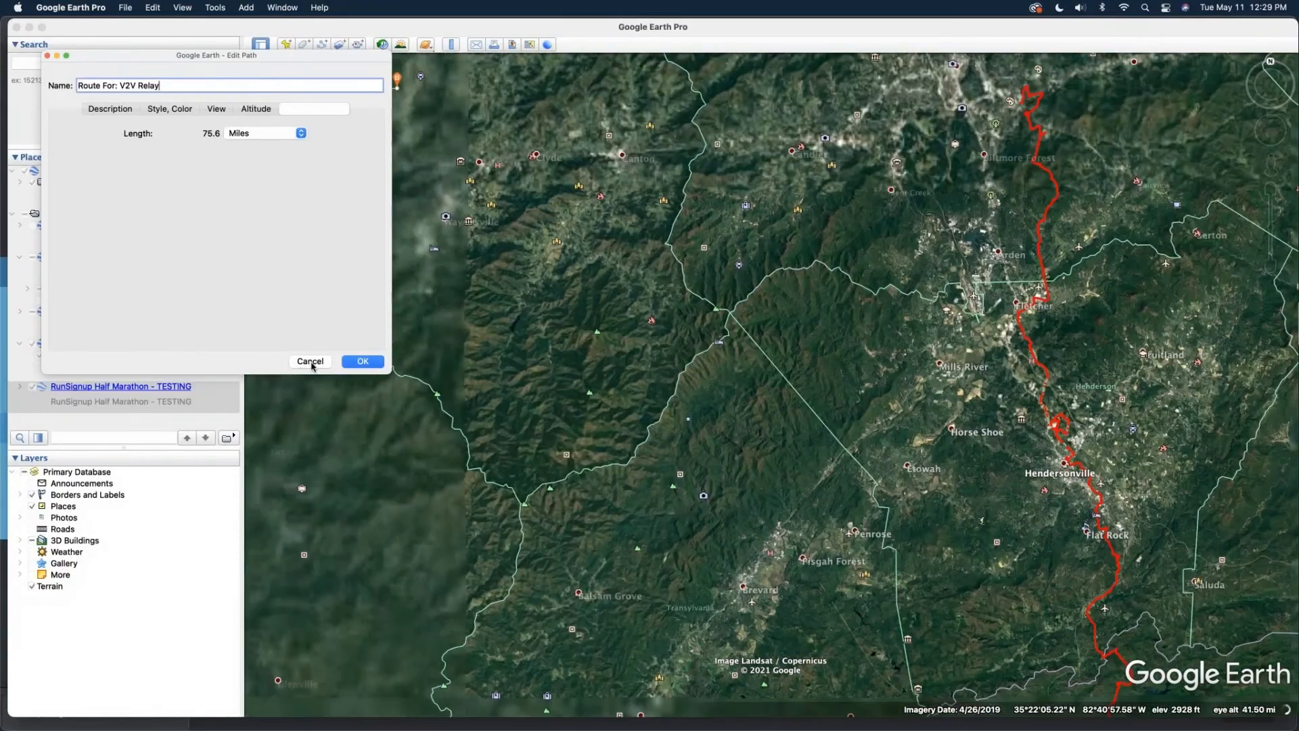
pyautogui.click(310, 361)
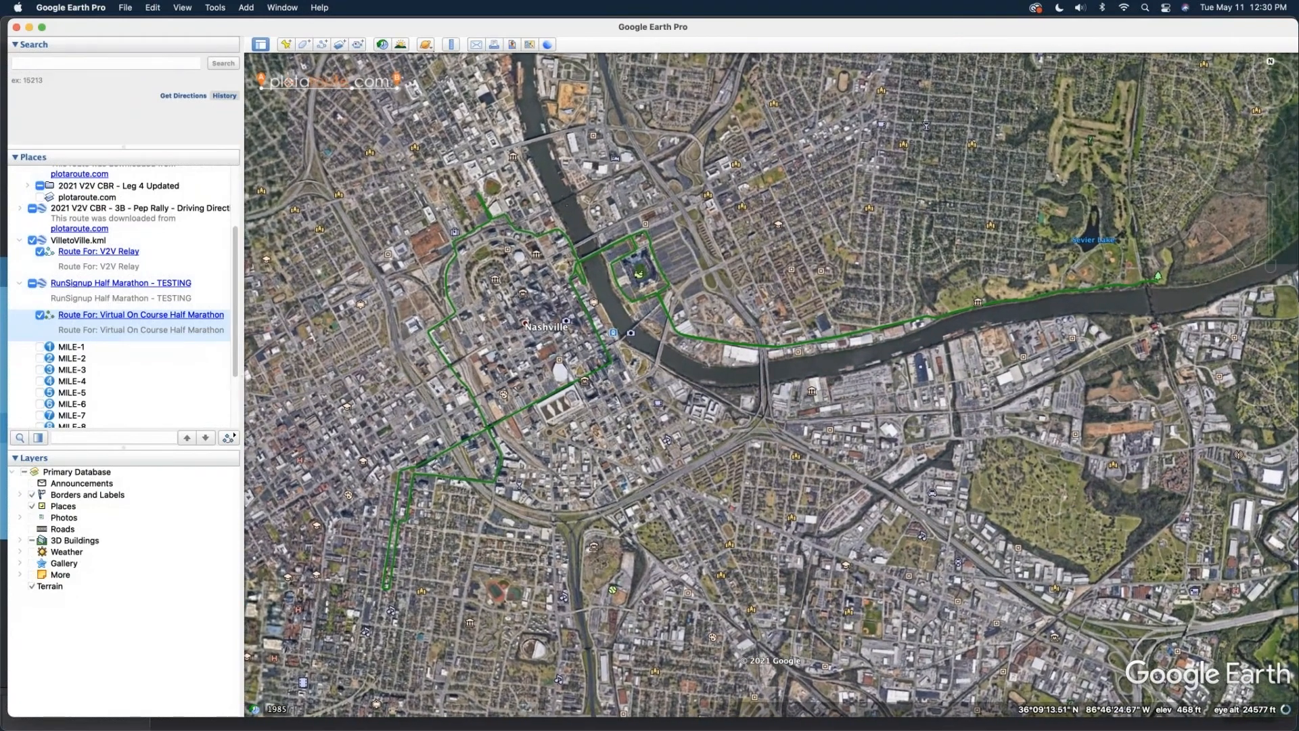
pyautogui.moveTo(405, 551); pyautogui.dragTo(537, 519)
pyautogui.scroll(5, 536, 519)
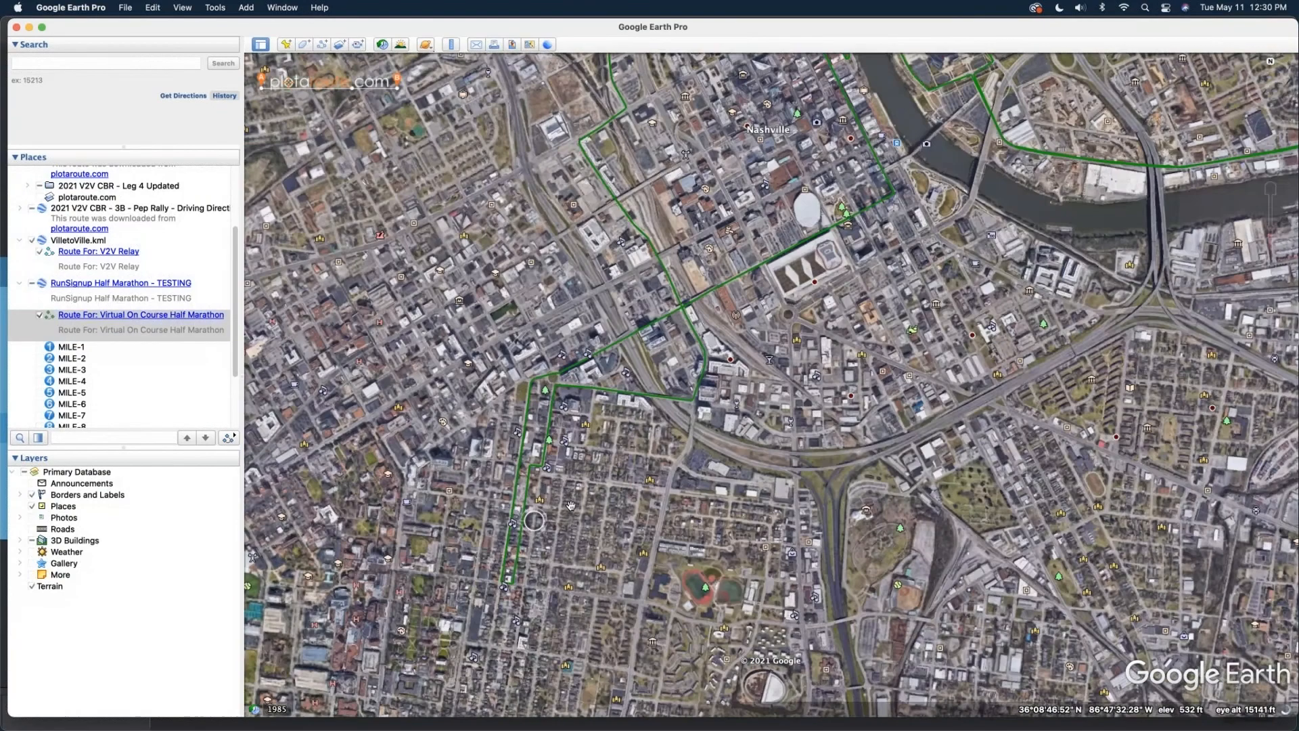
# - Edit the Virtual On Course Half Marathon path, rerouting its eastern Music Row leg several blocks east and then one block south
pyautogui.rightClick(145, 332)
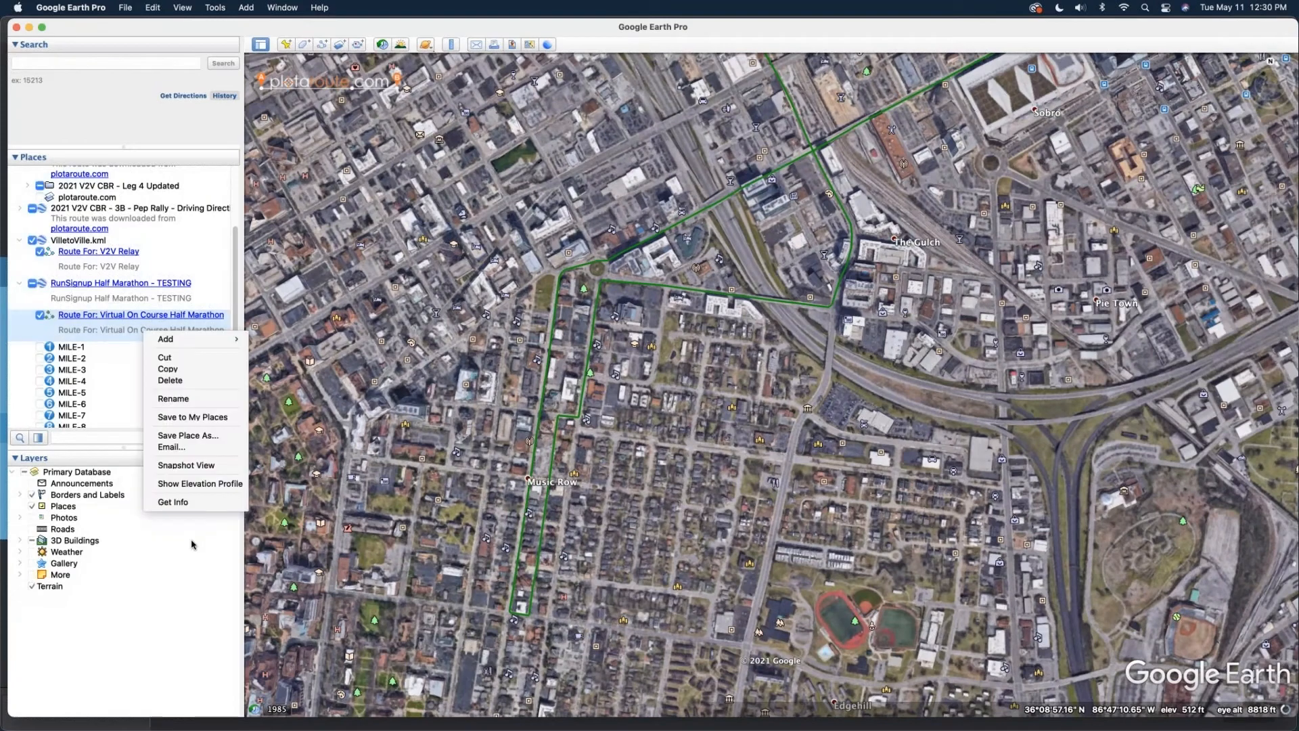
pyautogui.click(173, 502)
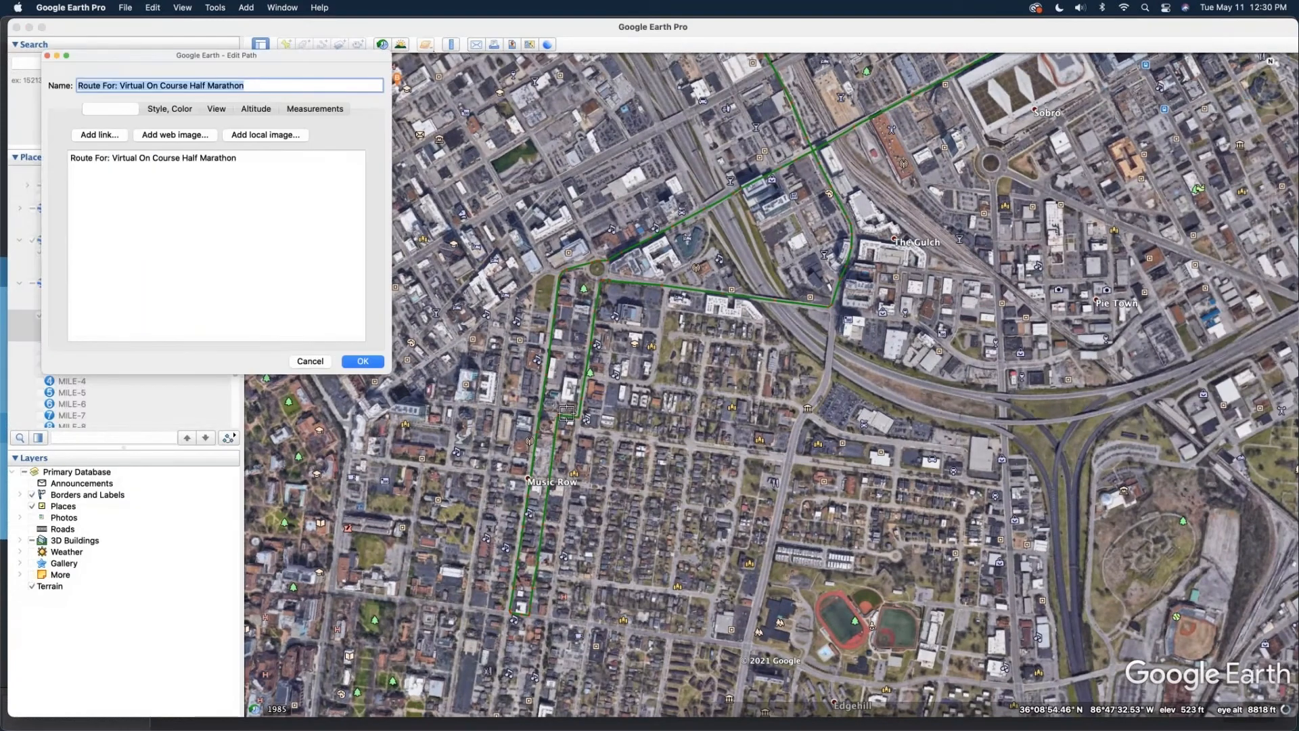
pyautogui.moveTo(557, 415); pyautogui.dragTo(576, 430)
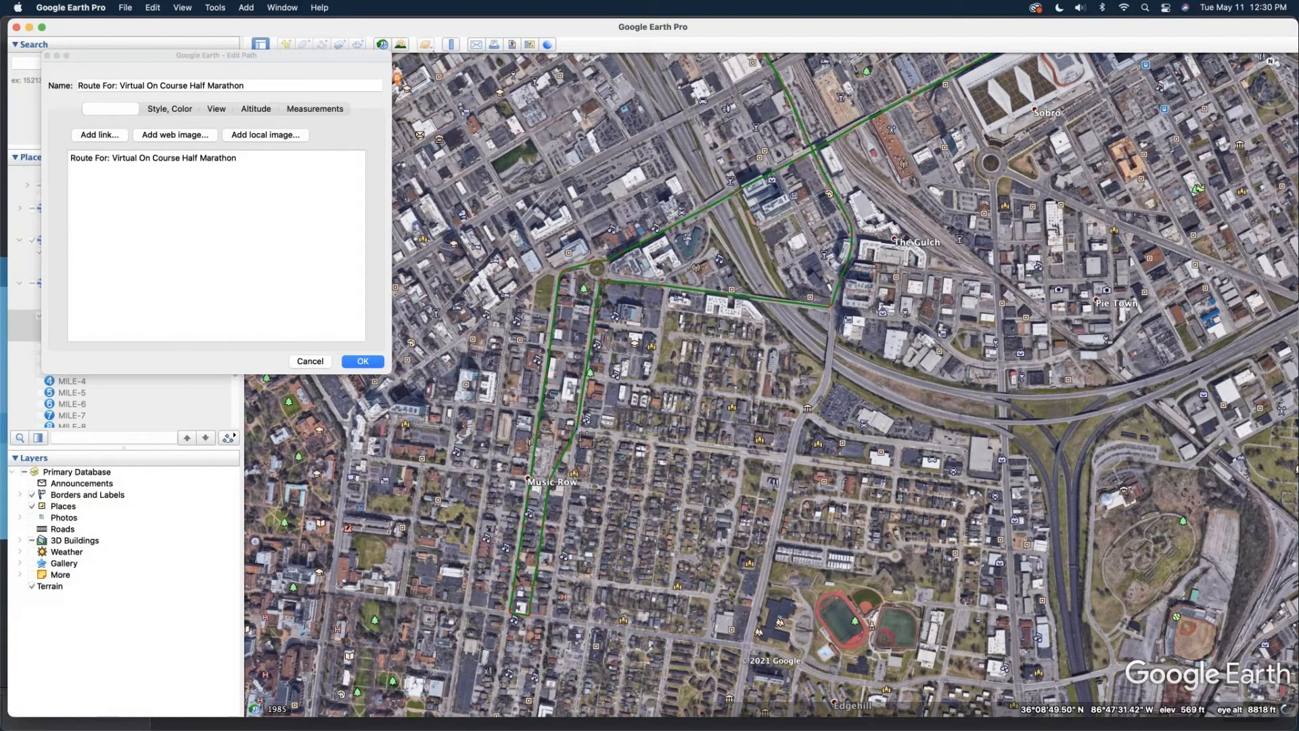
pyautogui.click(616, 434)
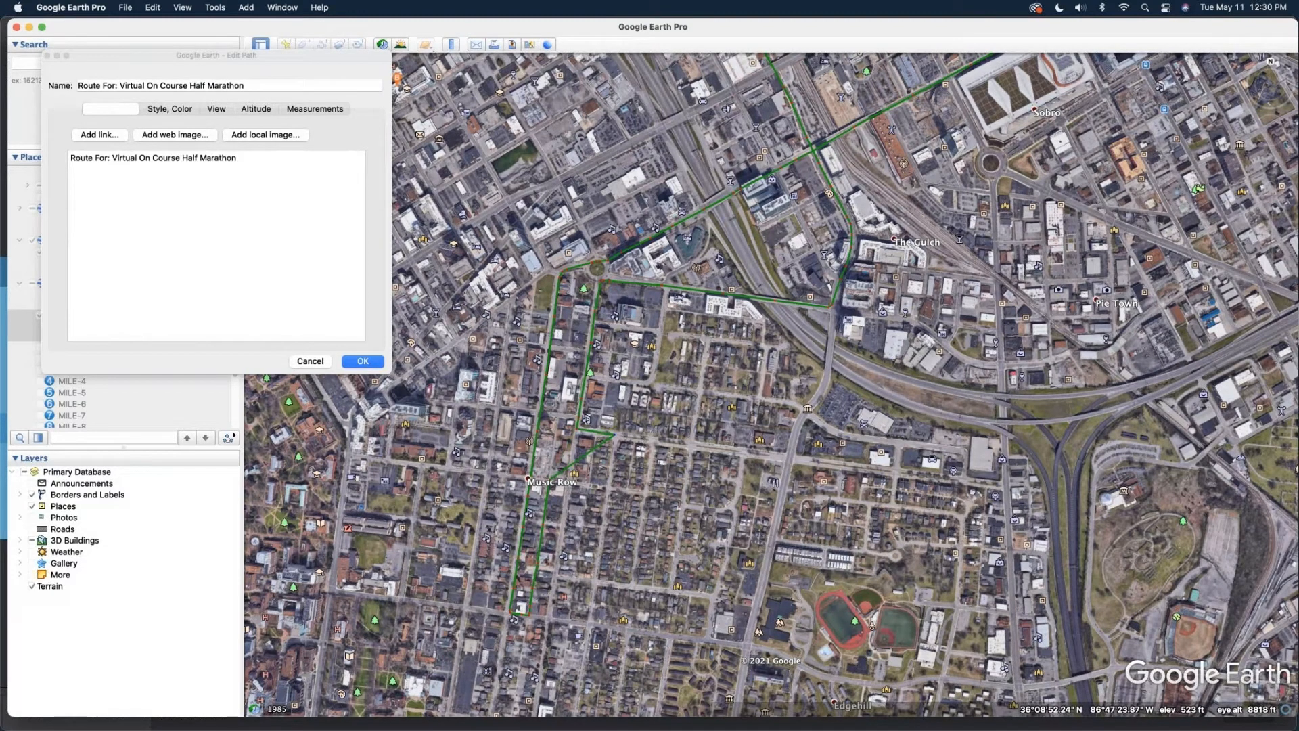
pyautogui.click(689, 445)
pyautogui.click(741, 457)
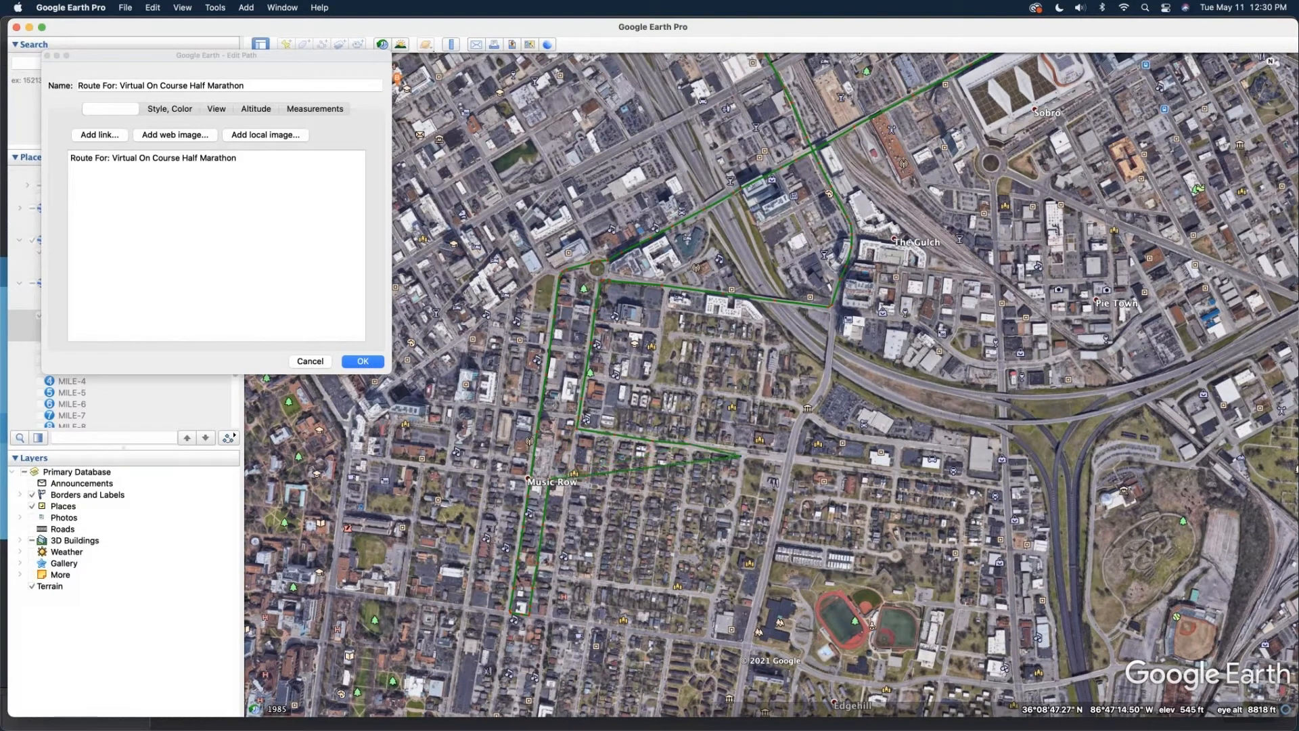
pyautogui.click(735, 509)
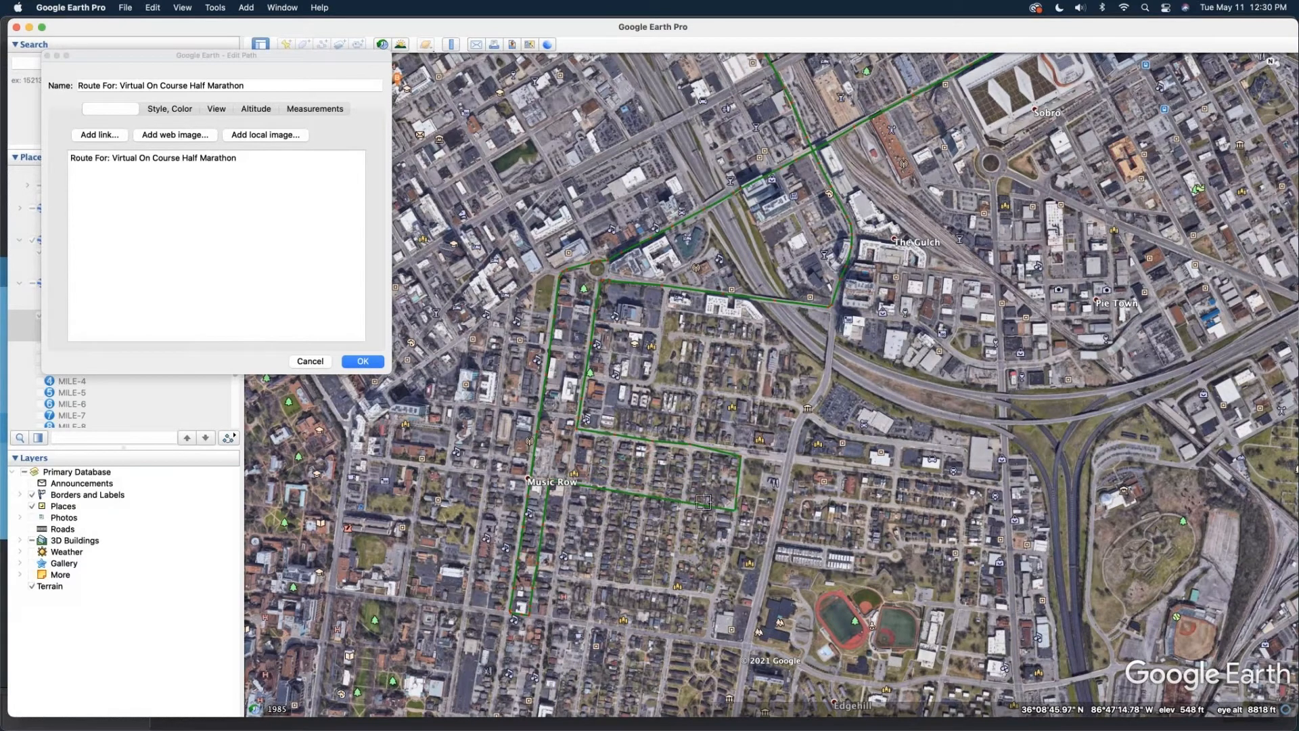
# - Route the detour in right-angled turns along the streets southwest back to the Music Row leg, check the path's length and apply the edit
pyautogui.moveTo(550, 482); pyautogui.dragTo(672, 588)
pyautogui.click(599, 587)
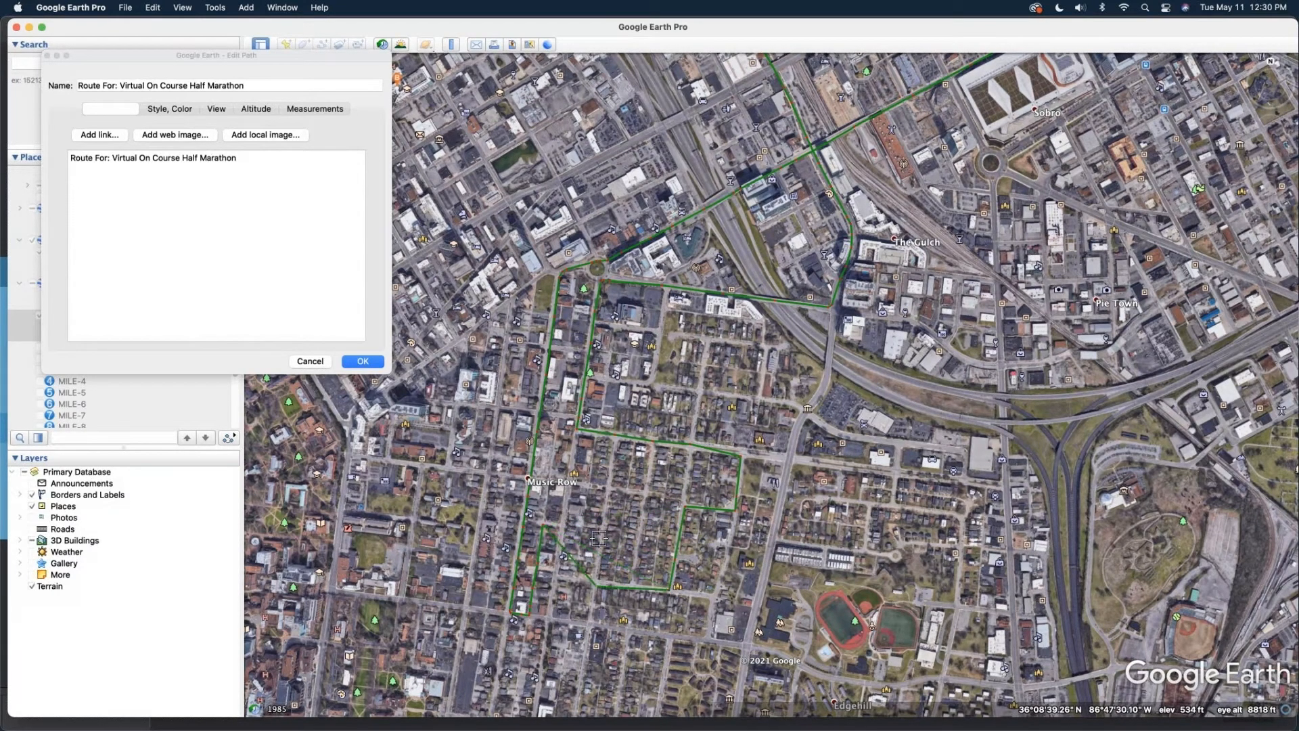
pyautogui.click(599, 527)
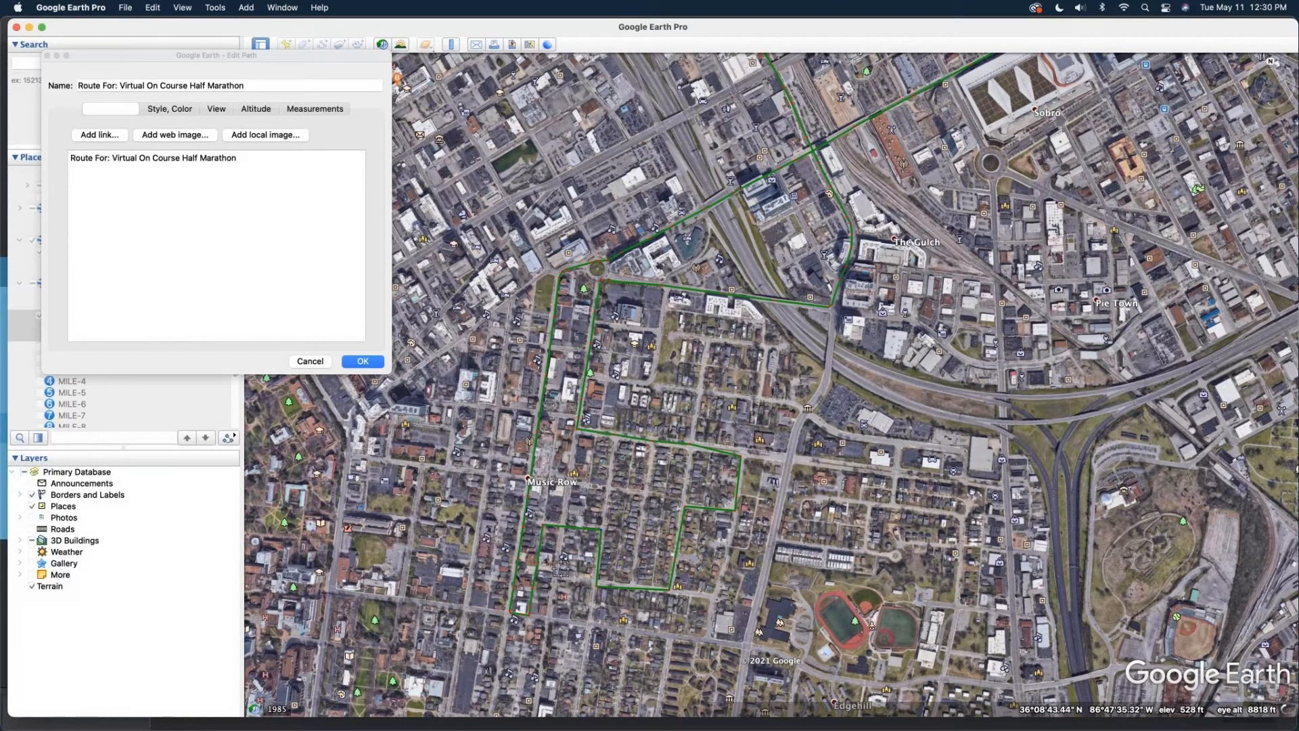
pyautogui.click(336, 110)
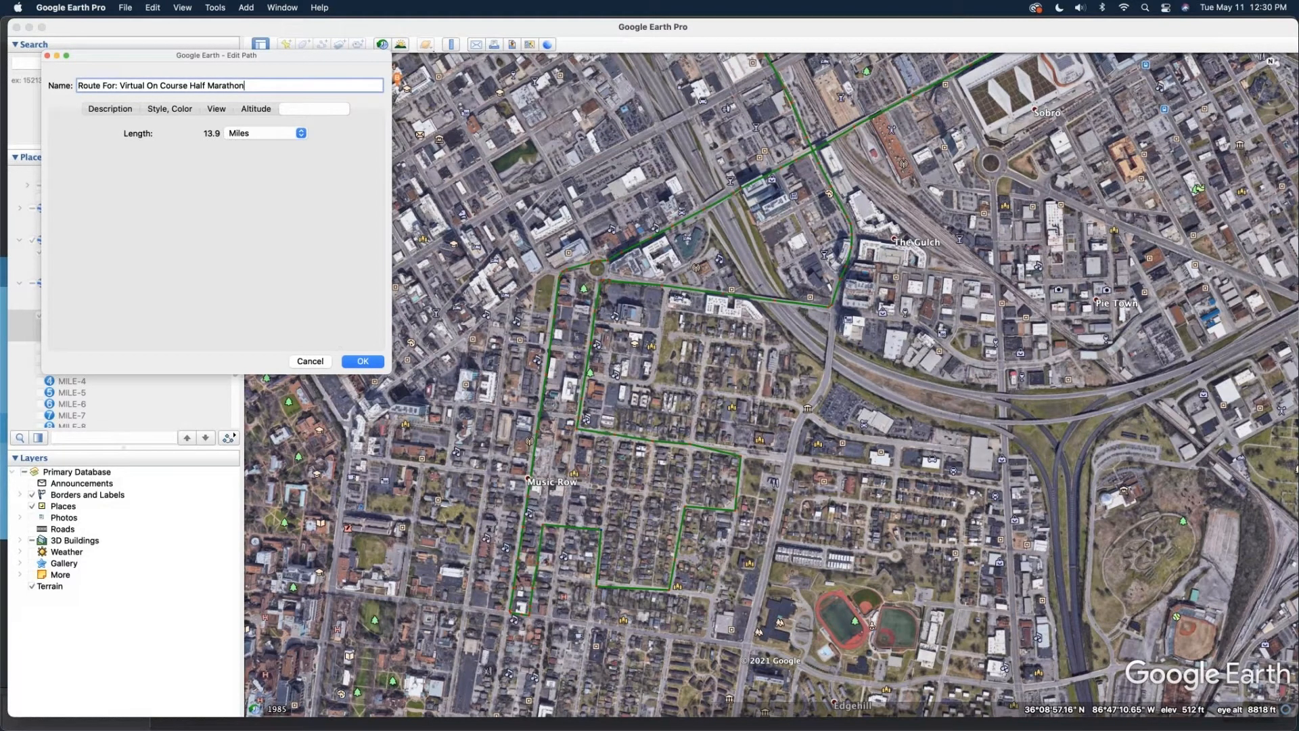
pyautogui.click(366, 362)
# - Save the edited half marathon path to Documents as a KML file named UpdateHalf
pyautogui.rightClick(190, 324)
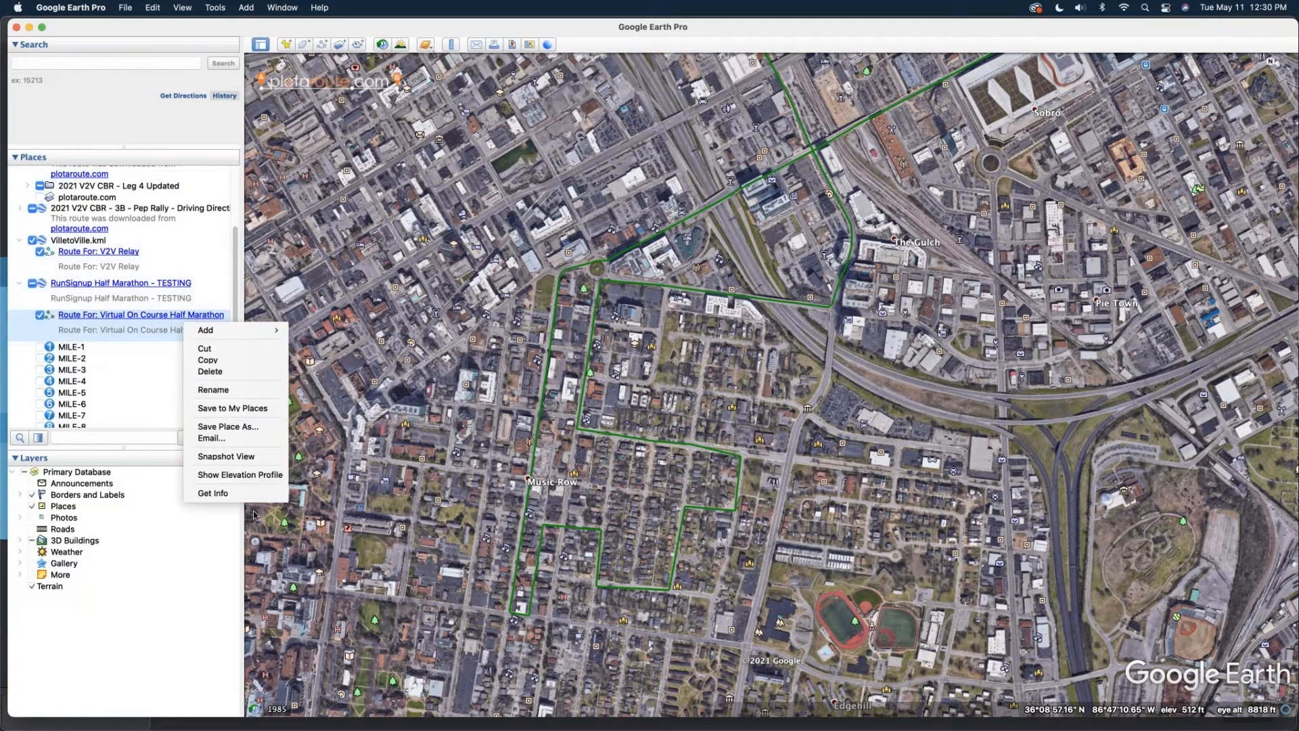
pyautogui.click(244, 428)
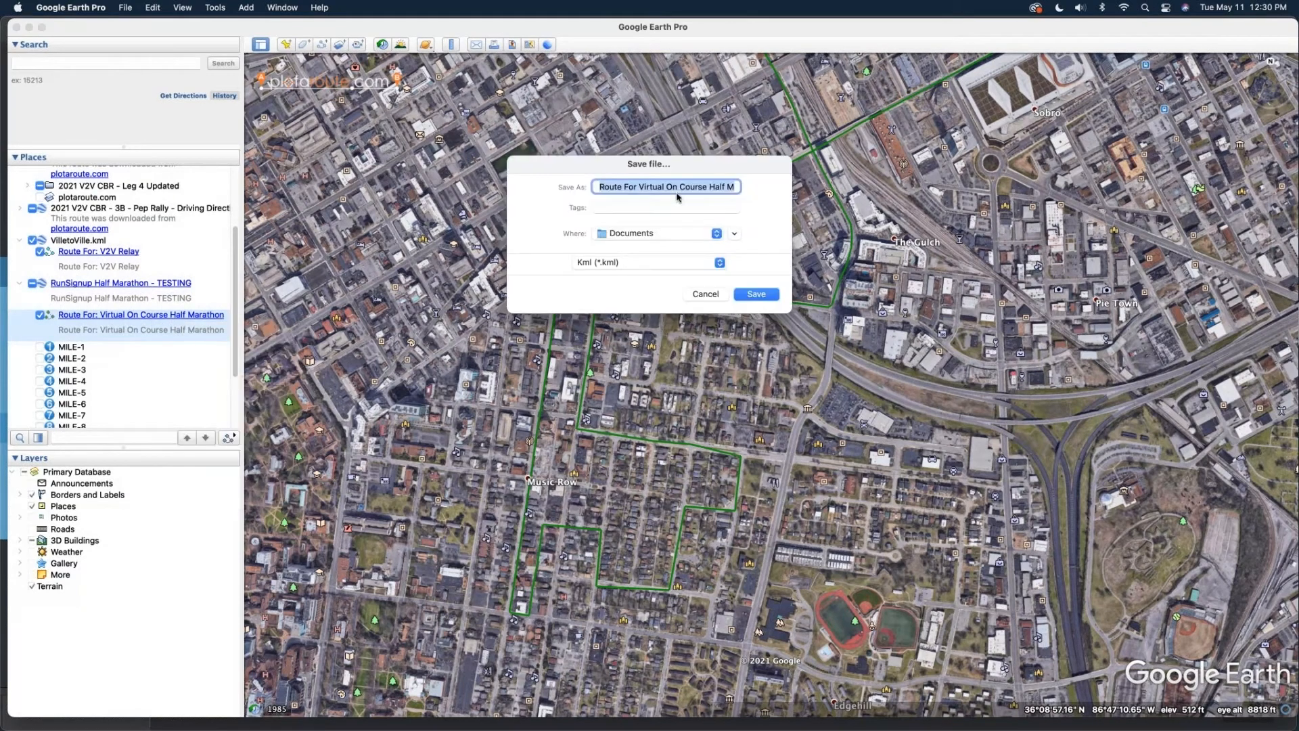
pyautogui.write('UpdateHalf')
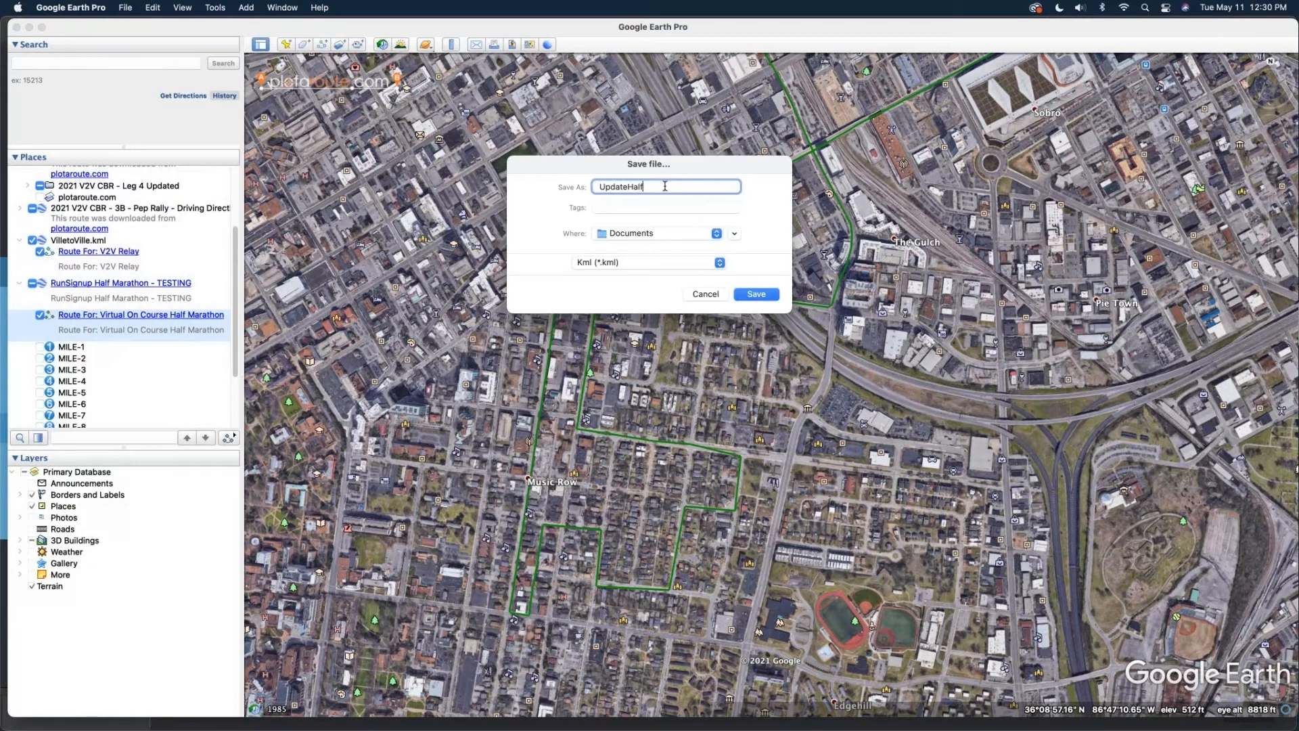
pyautogui.click(744, 295)
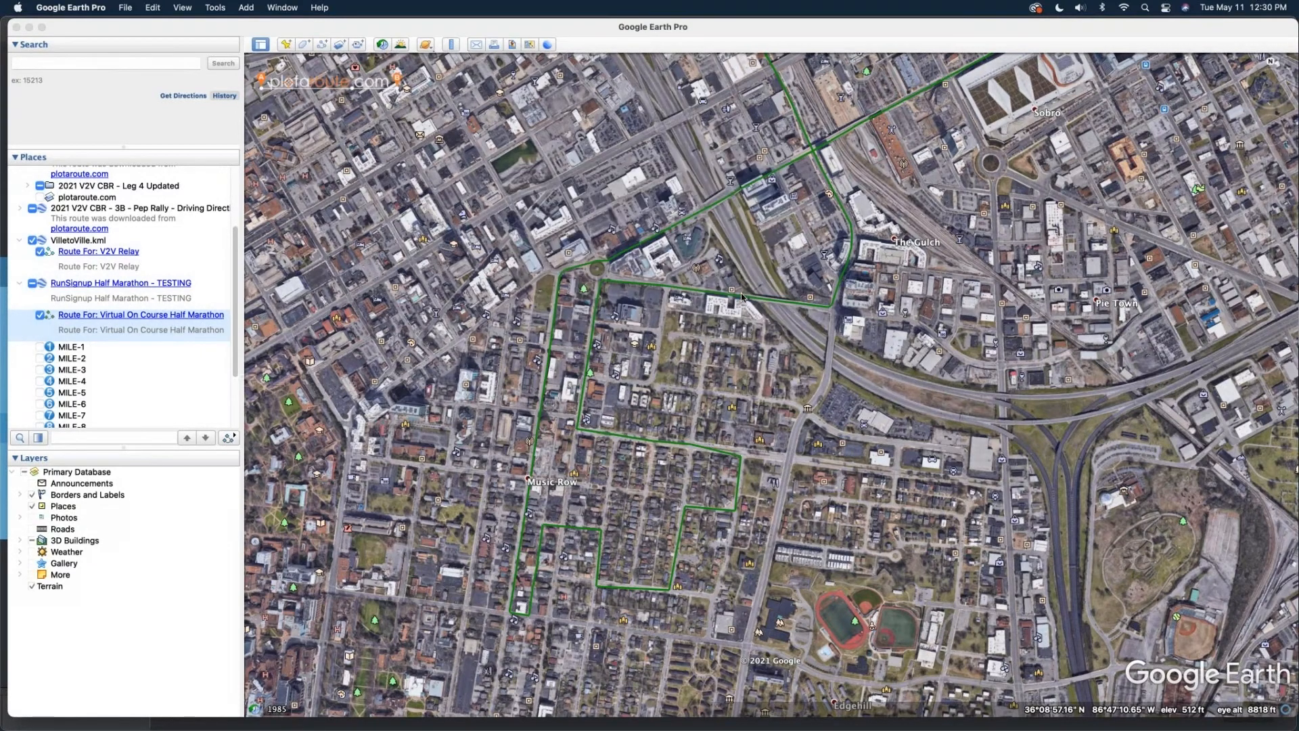
# - Switch to Chrome and import UpdateHalf.kml as the map path of the Virtual On Course Half Marathon
pyautogui.hotkey('ctrl', 'Up')
pyautogui.click(490, 341)
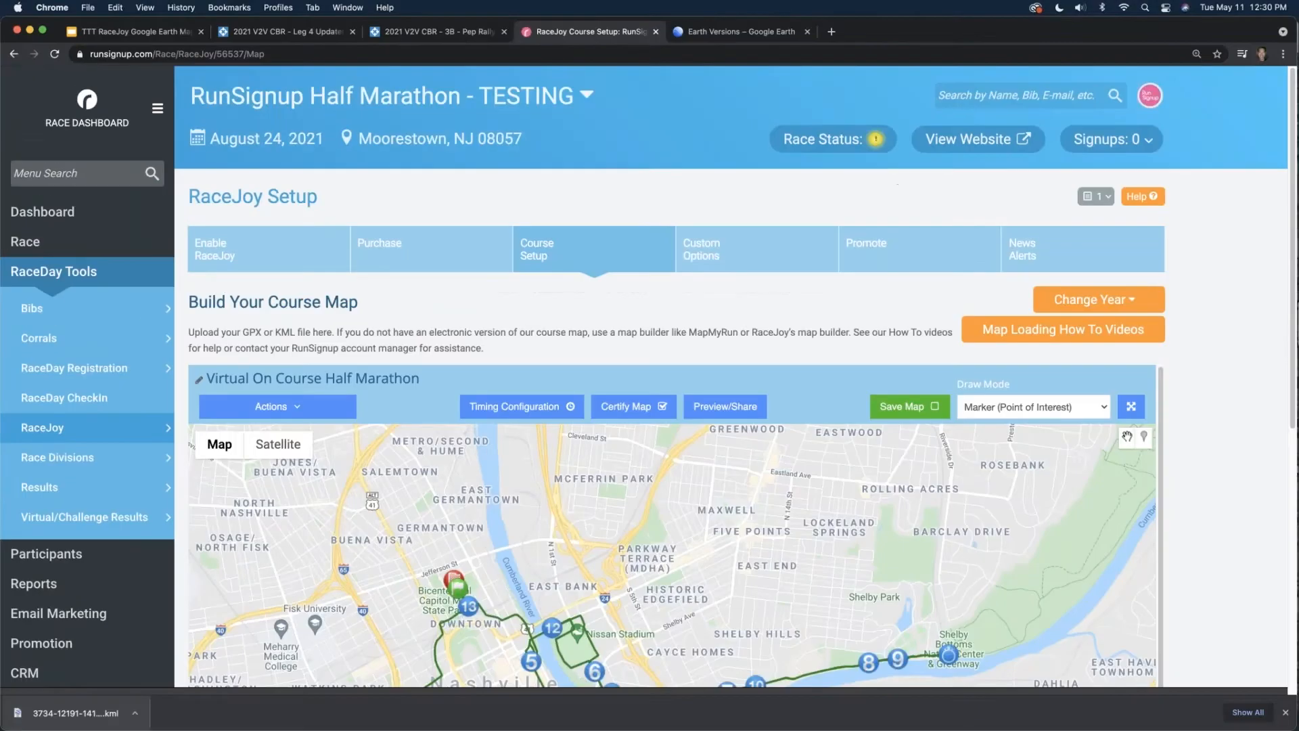
pyautogui.scroll(-3, 291, 338)
pyautogui.click(289, 292)
pyautogui.click(293, 315)
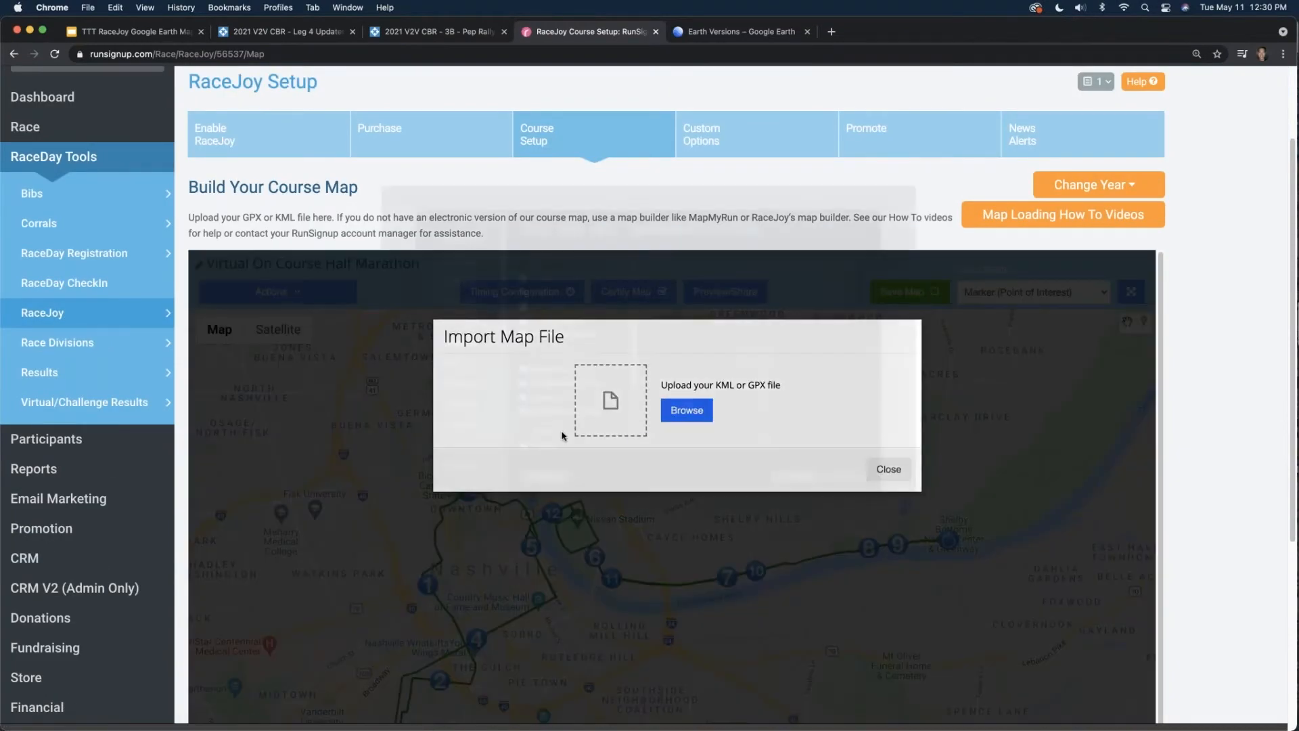
pyautogui.click(566, 433)
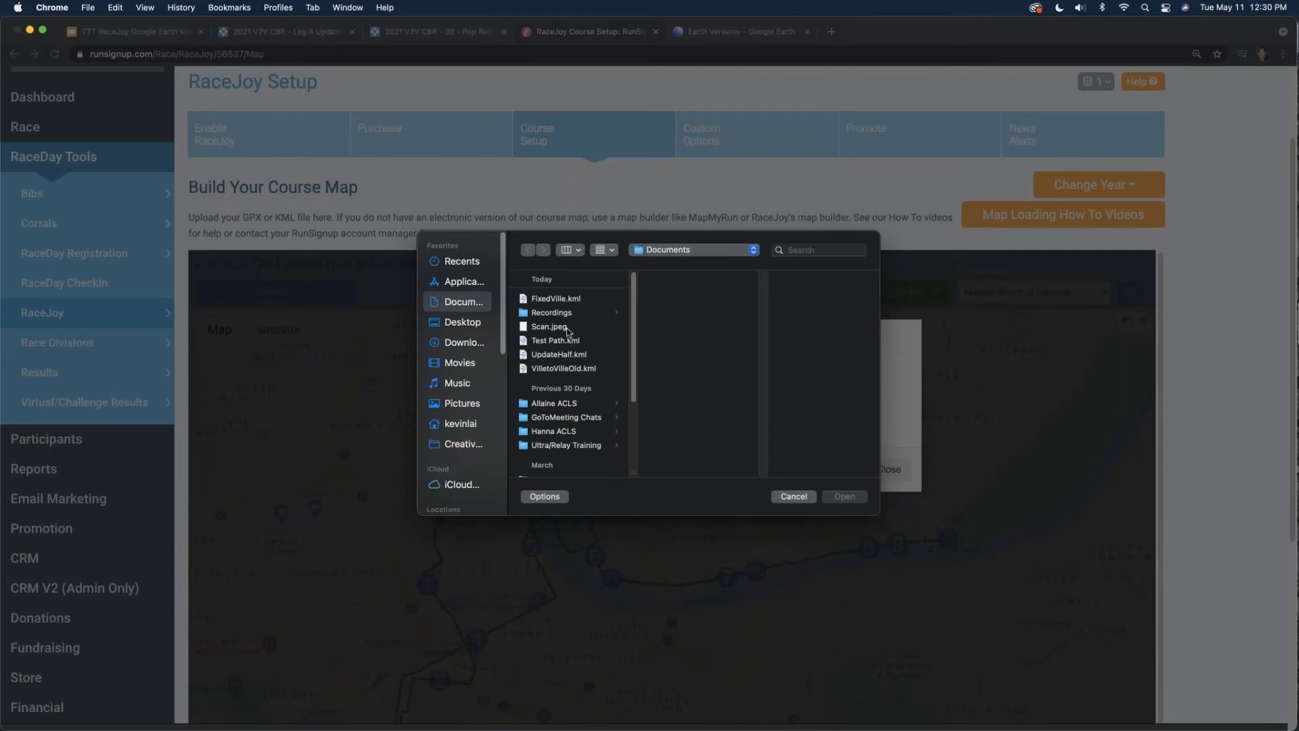
pyautogui.click(561, 355)
pyautogui.click(844, 497)
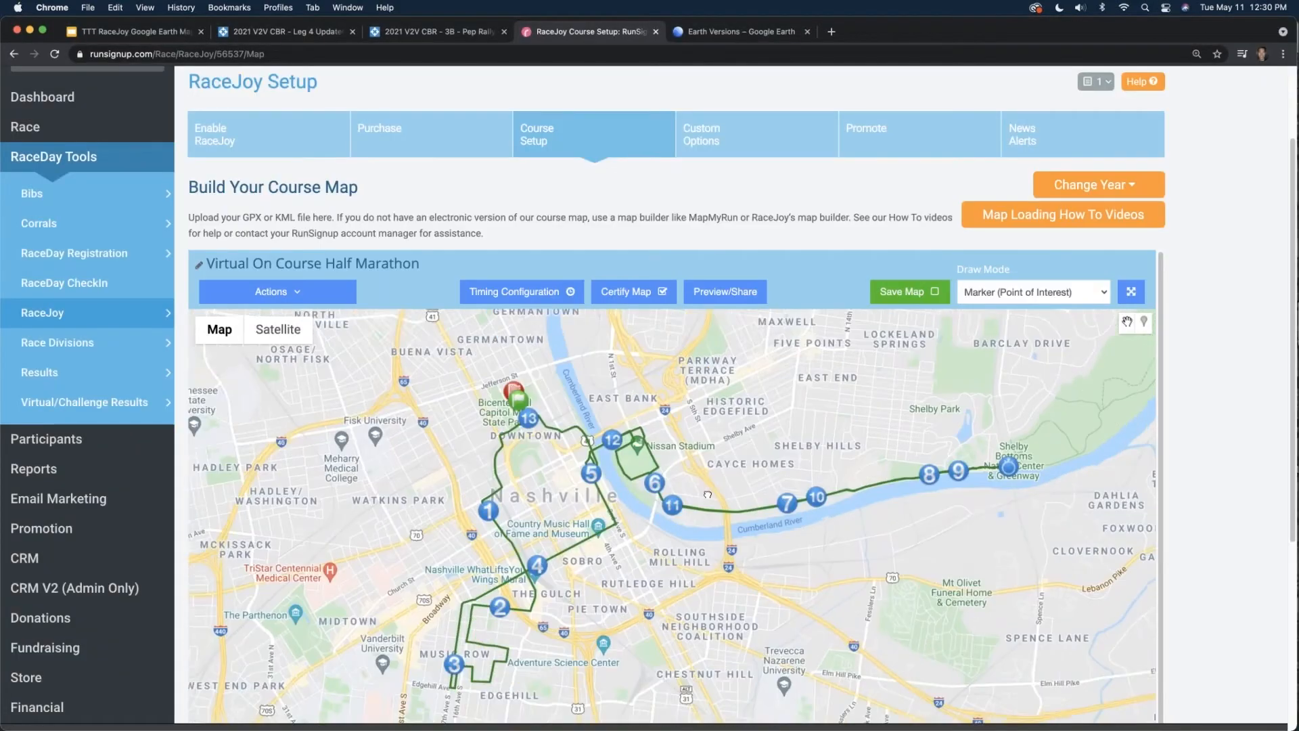
# - Recalculate the distance markers along the imported half marathon path, with one marker per mile
pyautogui.moveTo(708, 494); pyautogui.dragTo(749, 430)
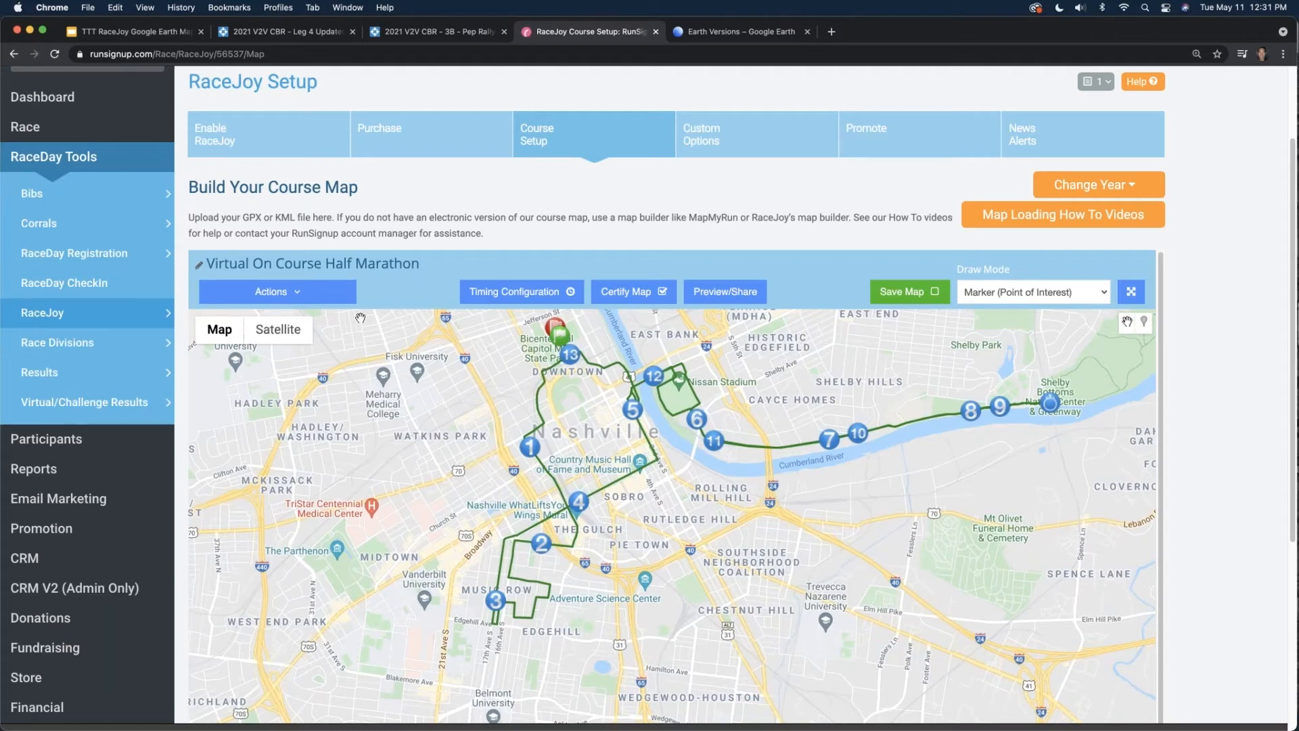
pyautogui.click(328, 302)
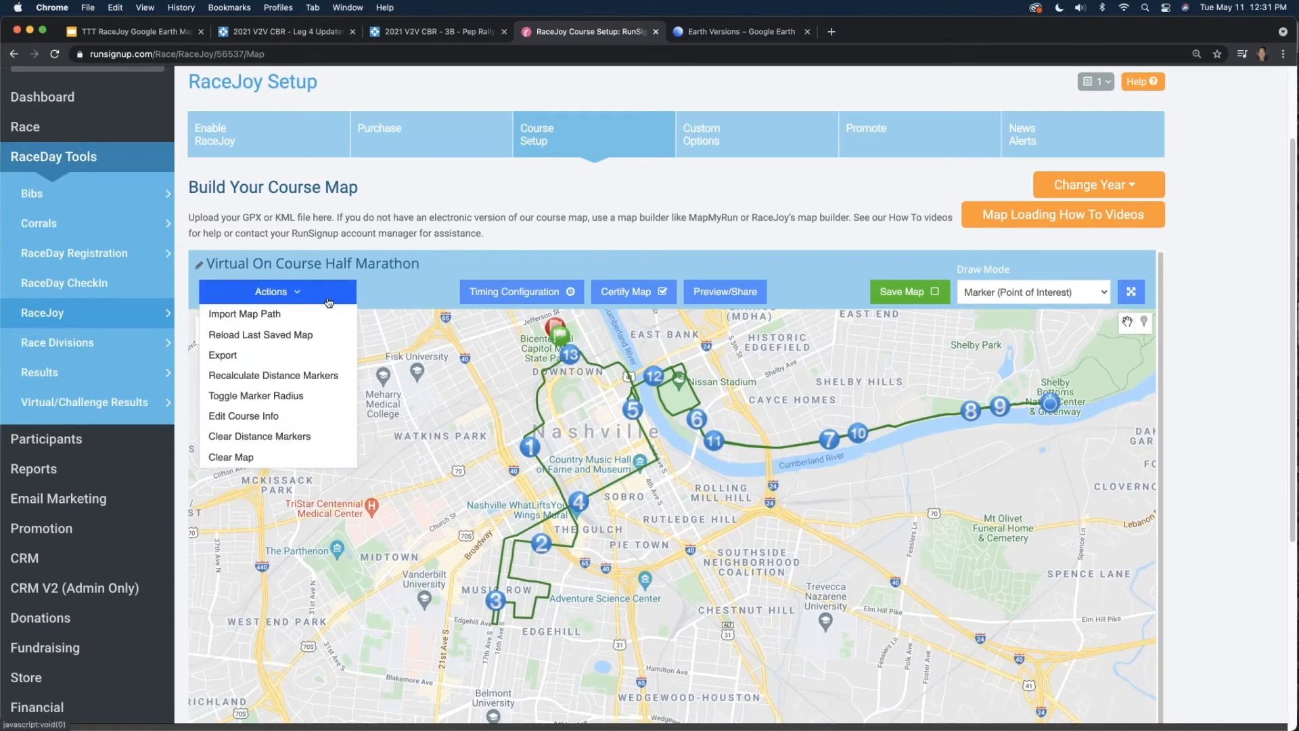
pyautogui.click(318, 381)
pyautogui.click(811, 546)
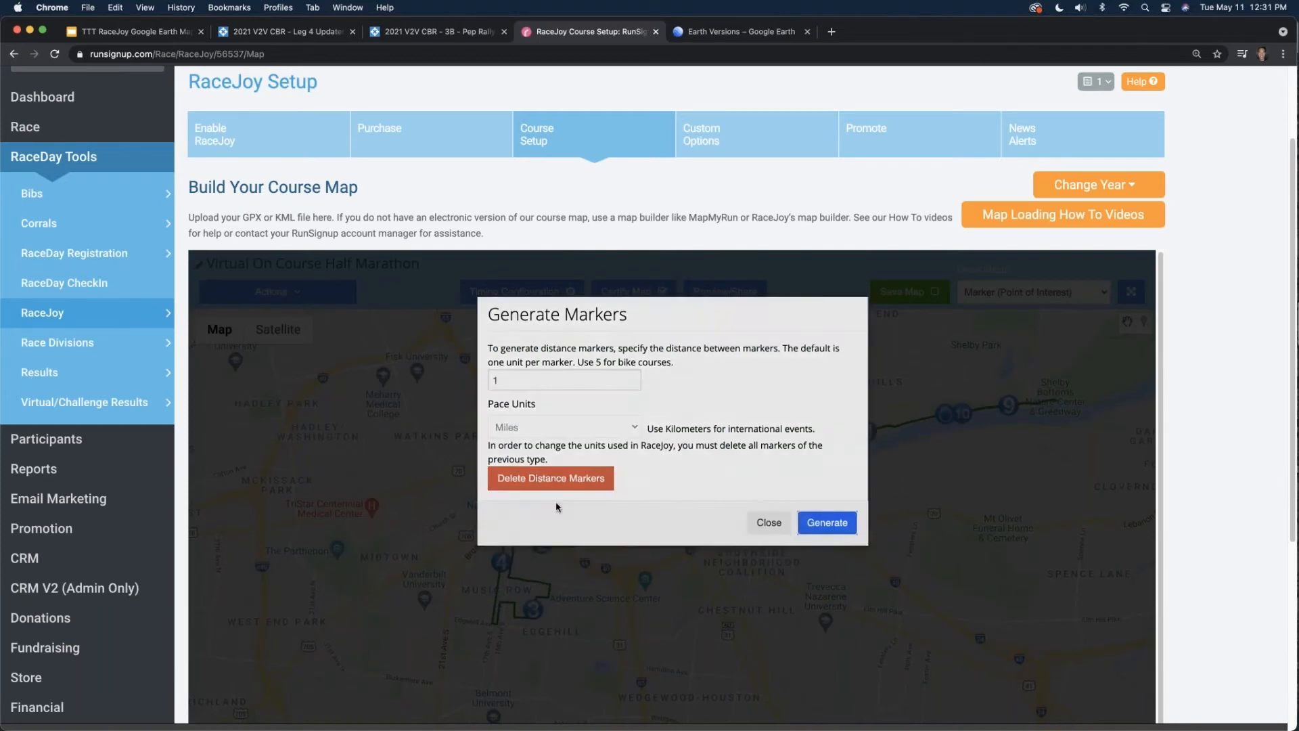
pyautogui.moveTo(637, 516); pyautogui.dragTo(646, 477)
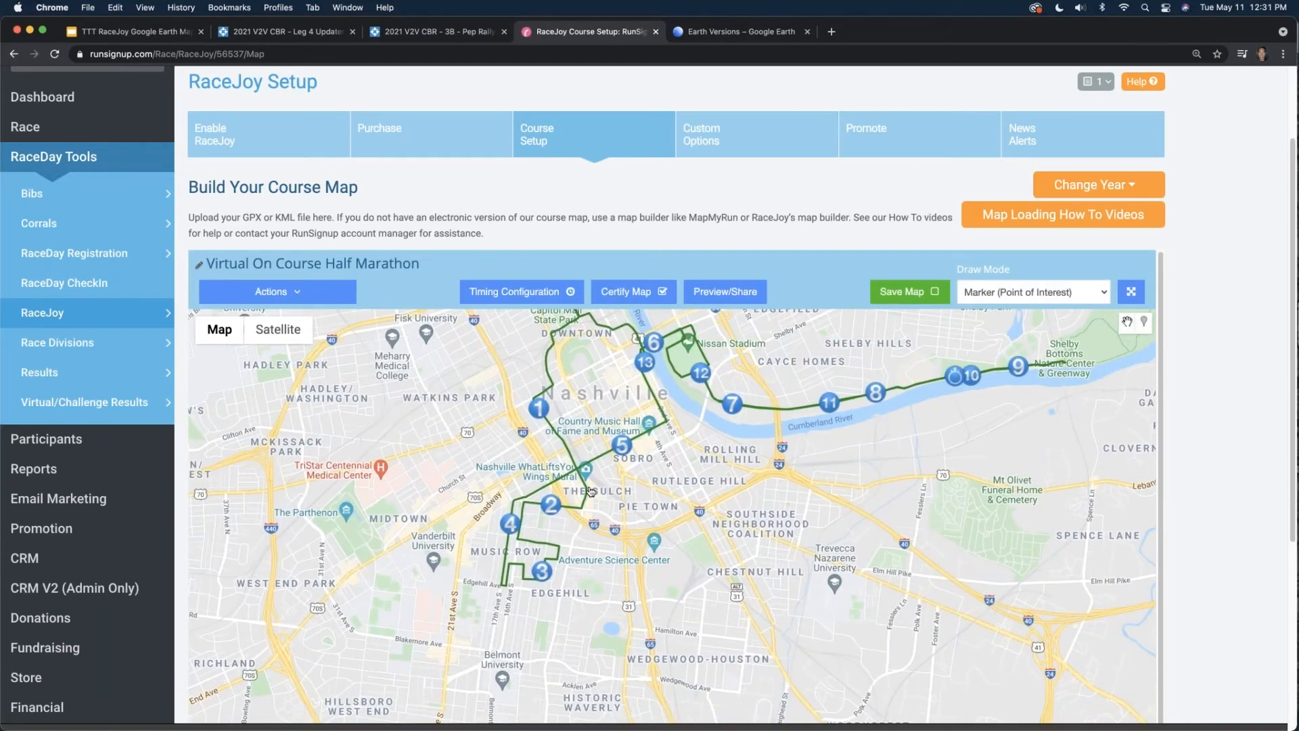
# - Examine the details and configured distance of the unnumbered mile marker just west of mile 10
pyautogui.moveTo(955, 377); pyautogui.dragTo(874, 462)
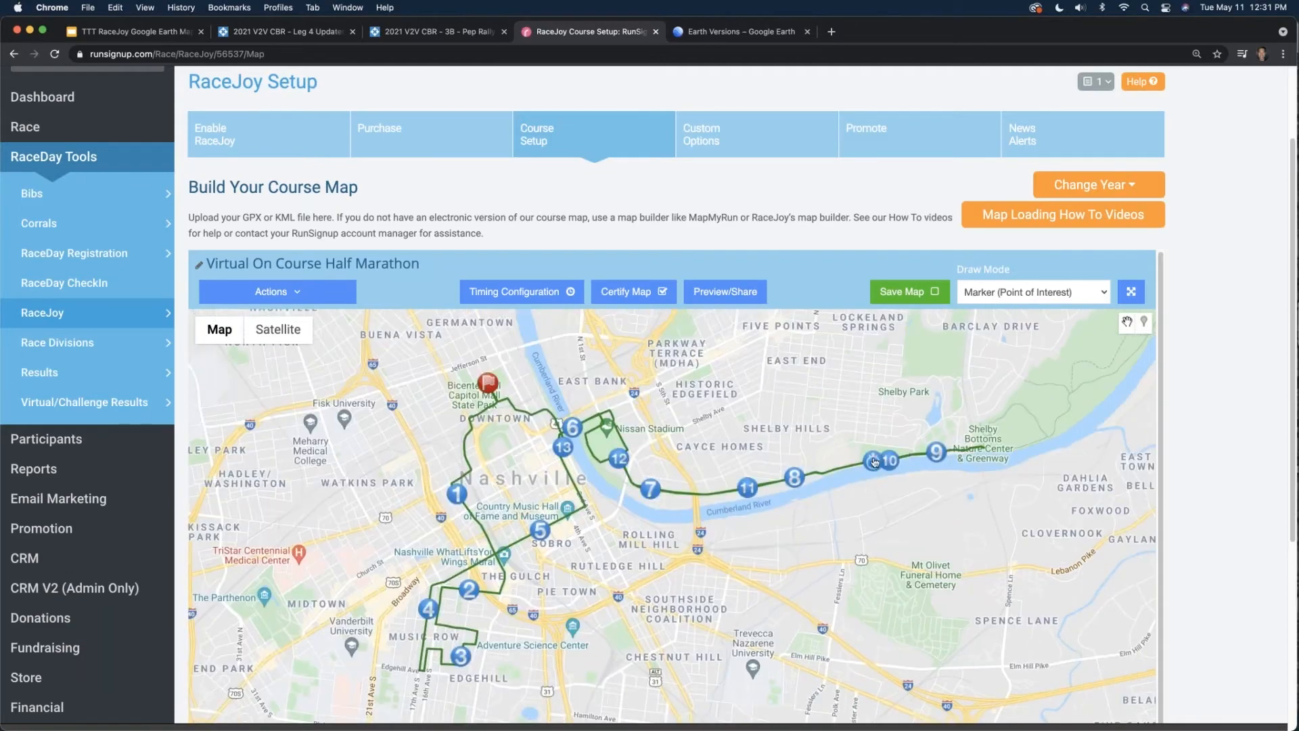
pyautogui.click(874, 464)
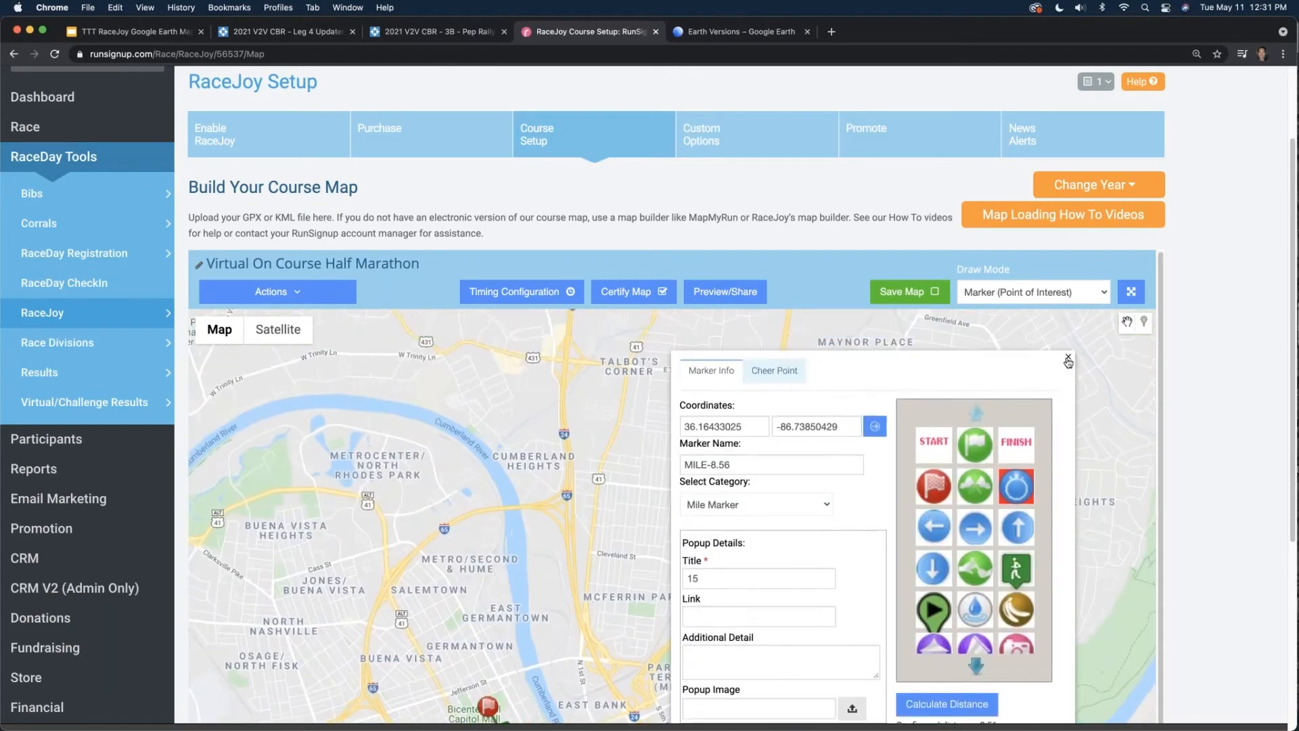
pyautogui.click(1068, 360)
pyautogui.click(905, 636)
pyautogui.scroll(-3, 905, 637)
pyautogui.scroll(-1, 1247, 430)
pyautogui.scroll(2, 1246, 430)
# - Review the half marathon's markers and distances in the timing point configuration, then close it
pyautogui.click(561, 193)
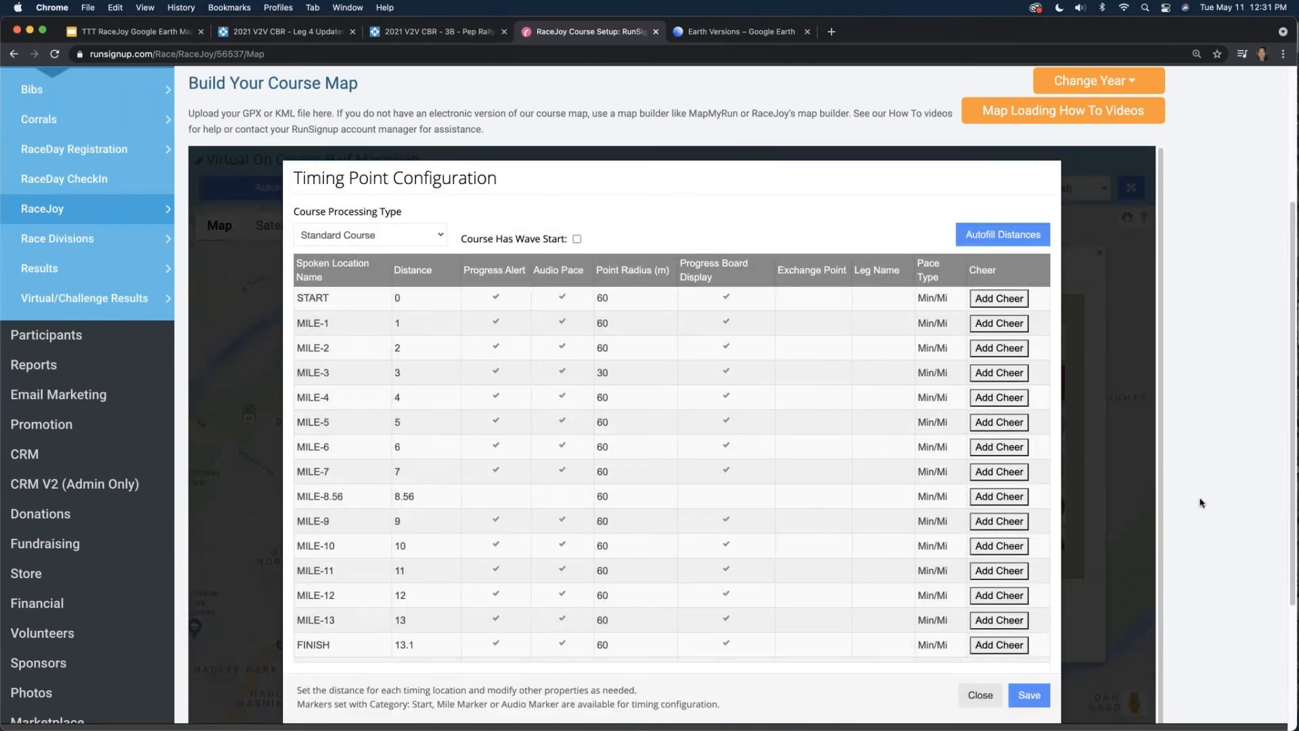
pyautogui.scroll(-3, 1036, 528)
pyautogui.scroll(2, 987, 551)
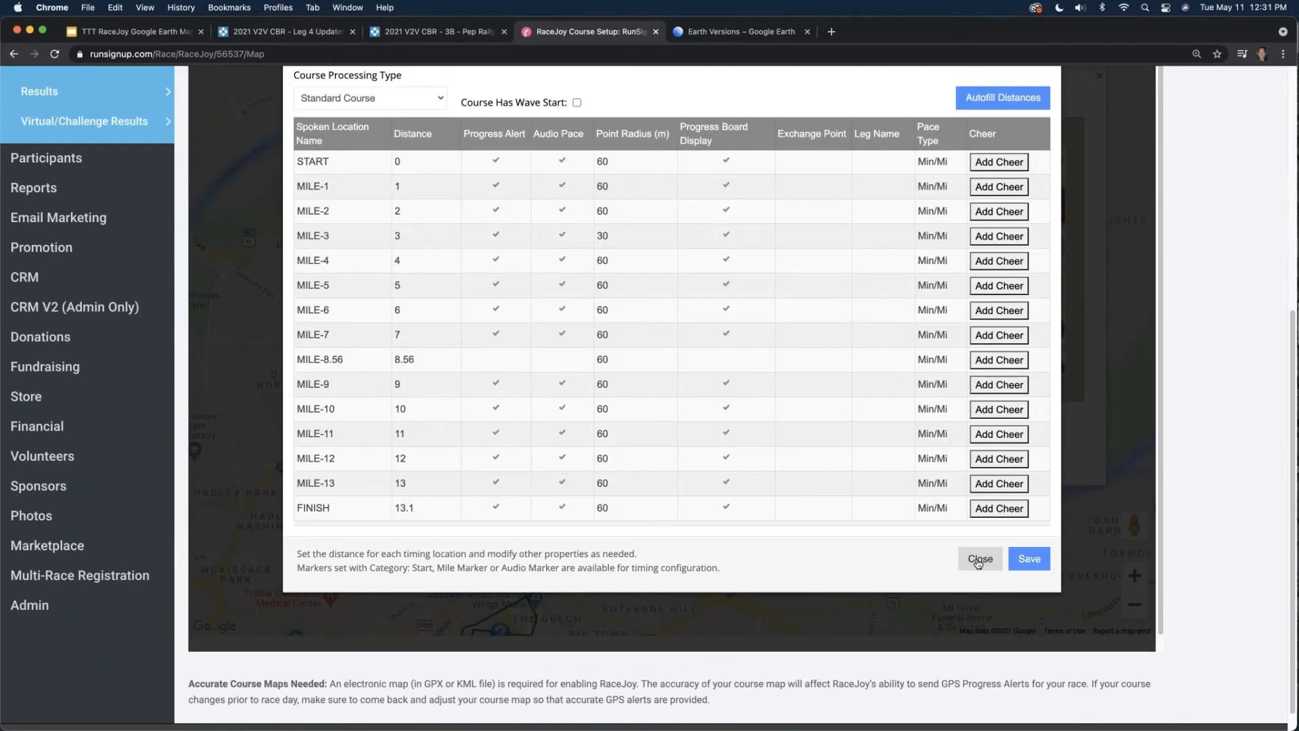
pyautogui.click(983, 564)
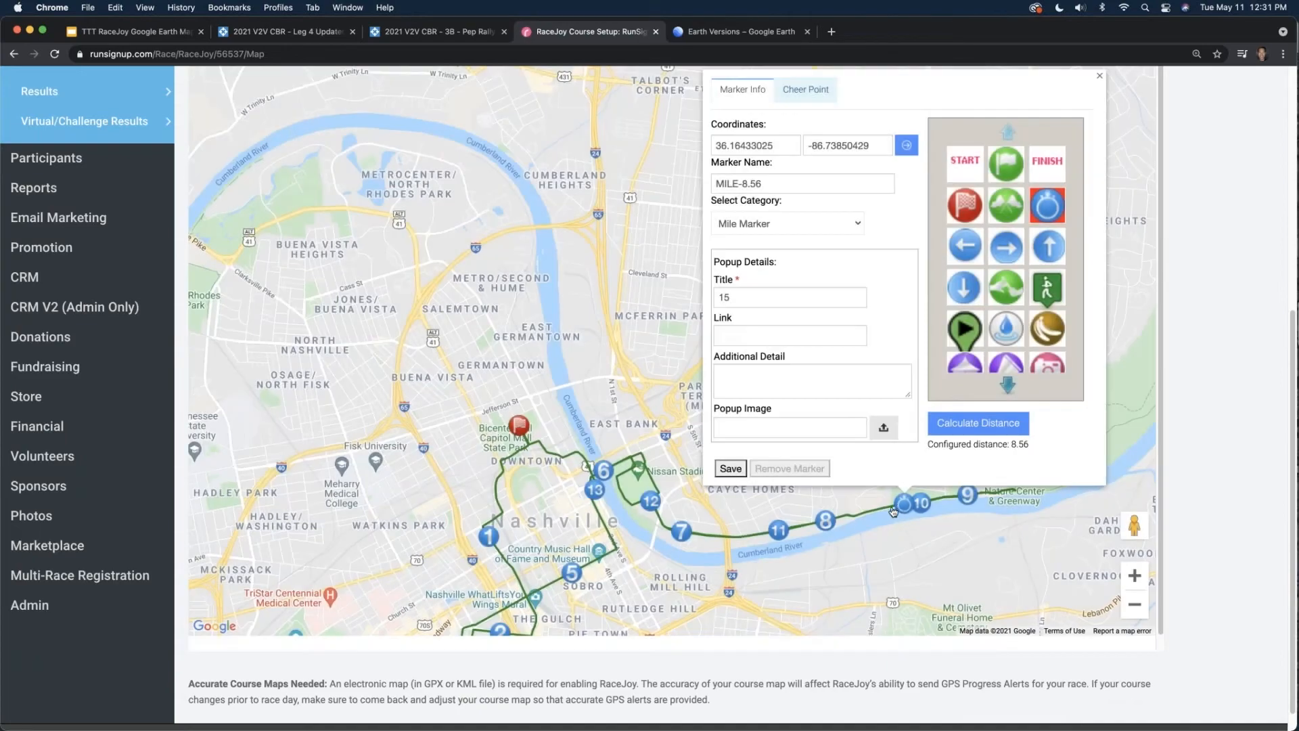
# - Delete the MILE-8.56 timing point from the half marathon's timing configuration, save the configuration and close it
pyautogui.click(824, 522)
pyautogui.click(900, 508)
pyautogui.scroll(3, 1269, 489)
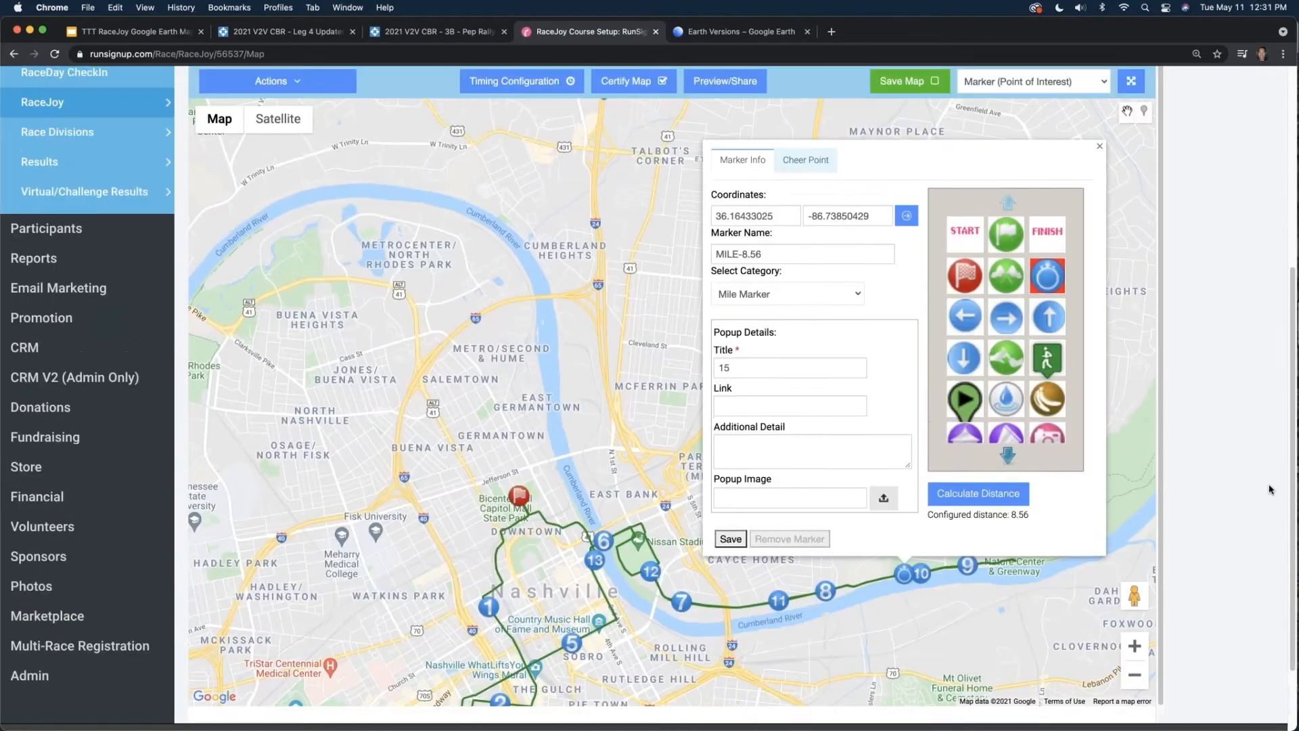
pyautogui.click(1101, 184)
pyautogui.click(552, 119)
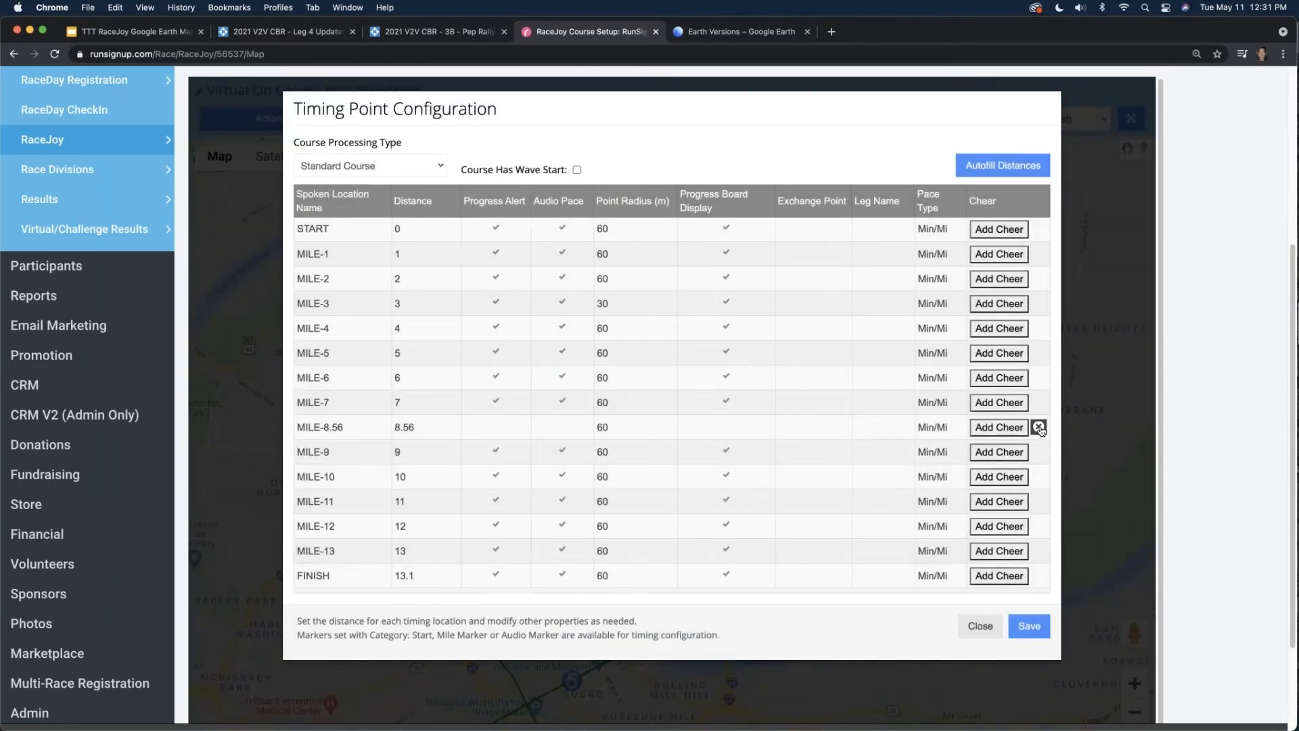
pyautogui.click(1040, 430)
pyautogui.click(1025, 604)
pyautogui.click(980, 641)
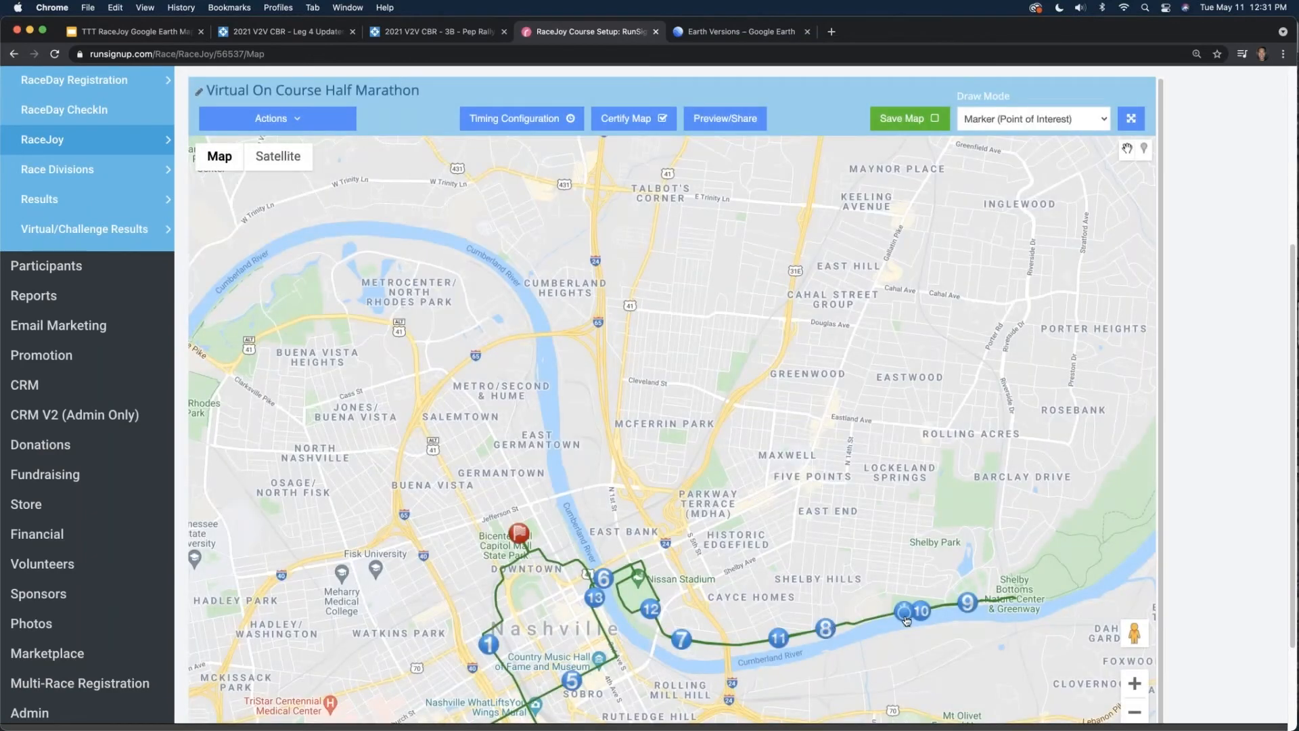
# - Remove the unnumbered mile marker just west of mile 10 from the map and review the timing point list
pyautogui.click(905, 616)
pyautogui.click(809, 577)
pyautogui.moveTo(865, 463); pyautogui.dragTo(838, 350)
pyautogui.moveTo(460, 675); pyautogui.dragTo(629, 494)
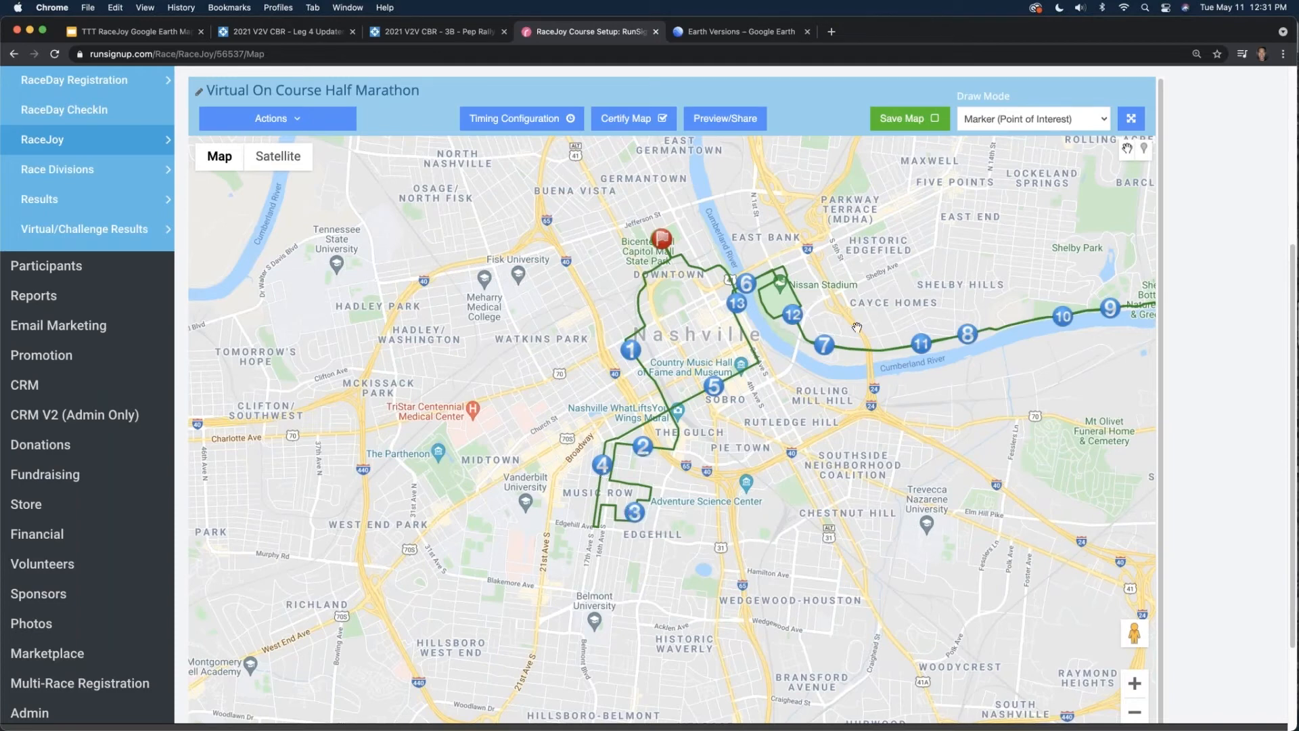
pyautogui.moveTo(833, 426); pyautogui.dragTo(702, 446)
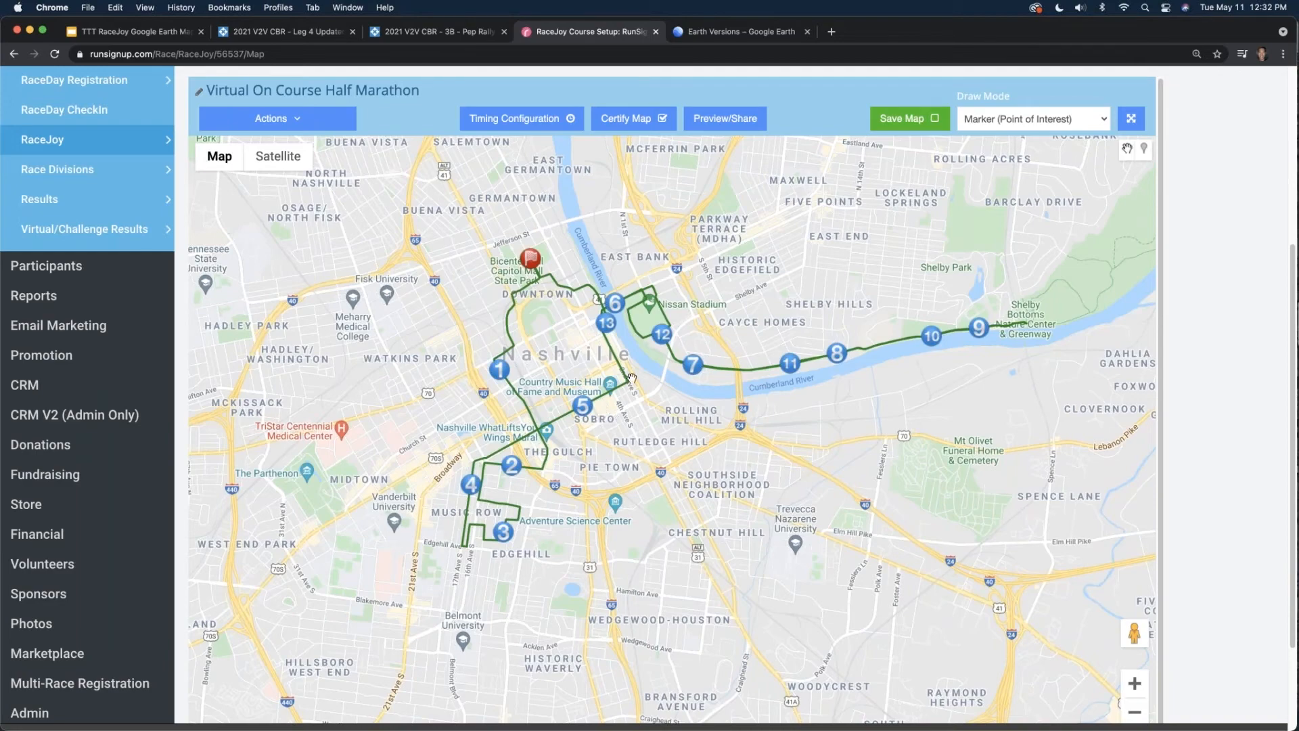
pyautogui.scroll(2, 630, 377)
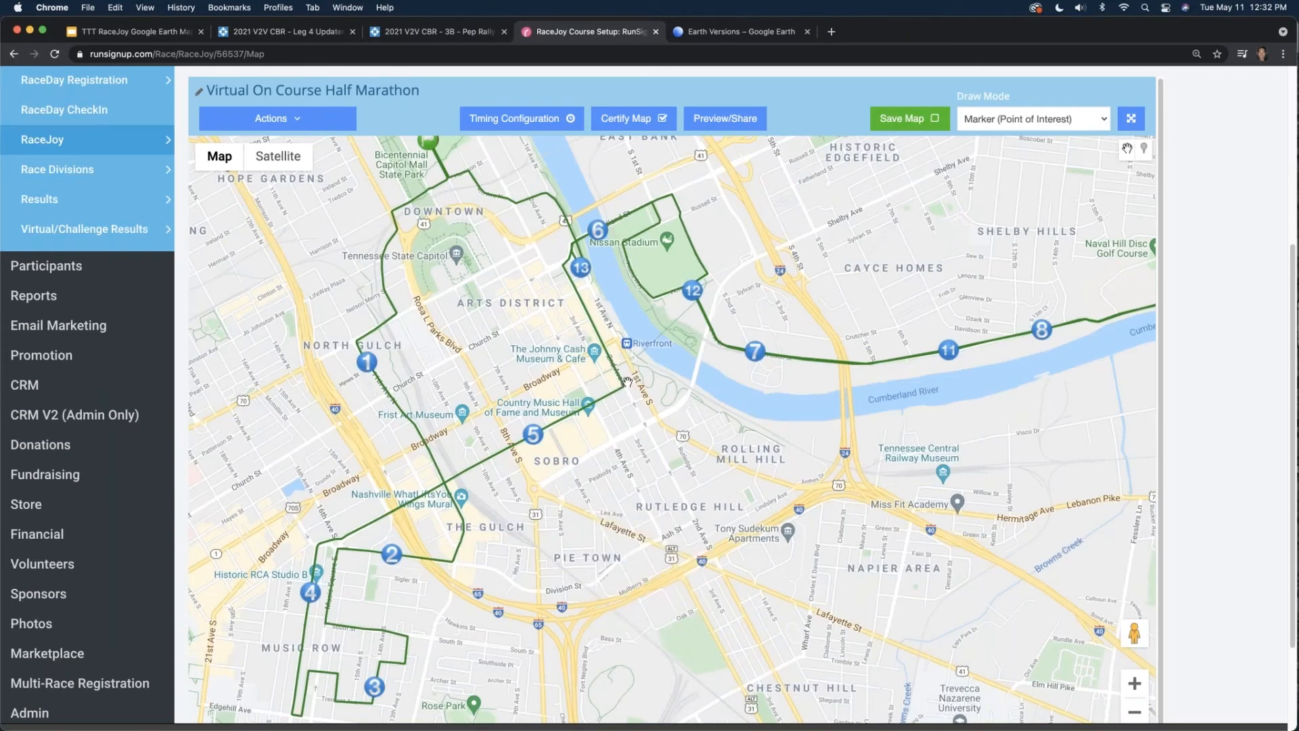
pyautogui.click(565, 119)
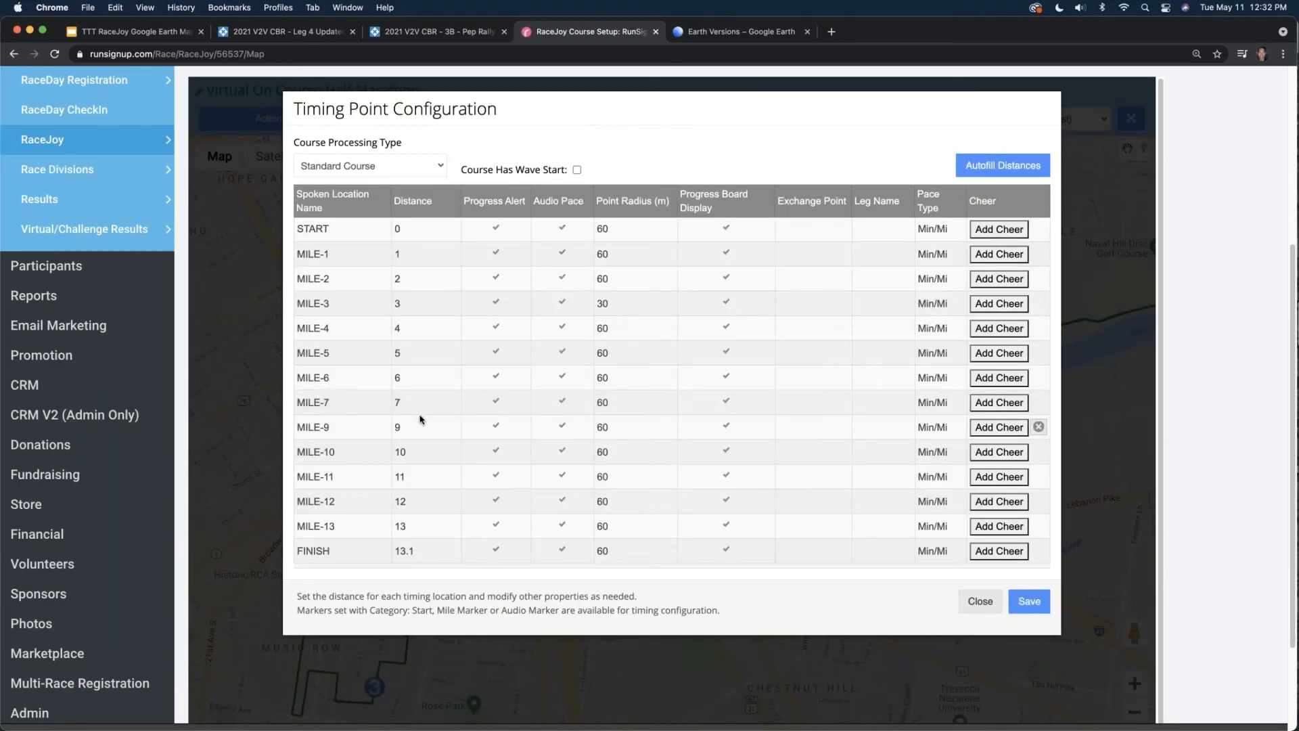
pyautogui.click(980, 601)
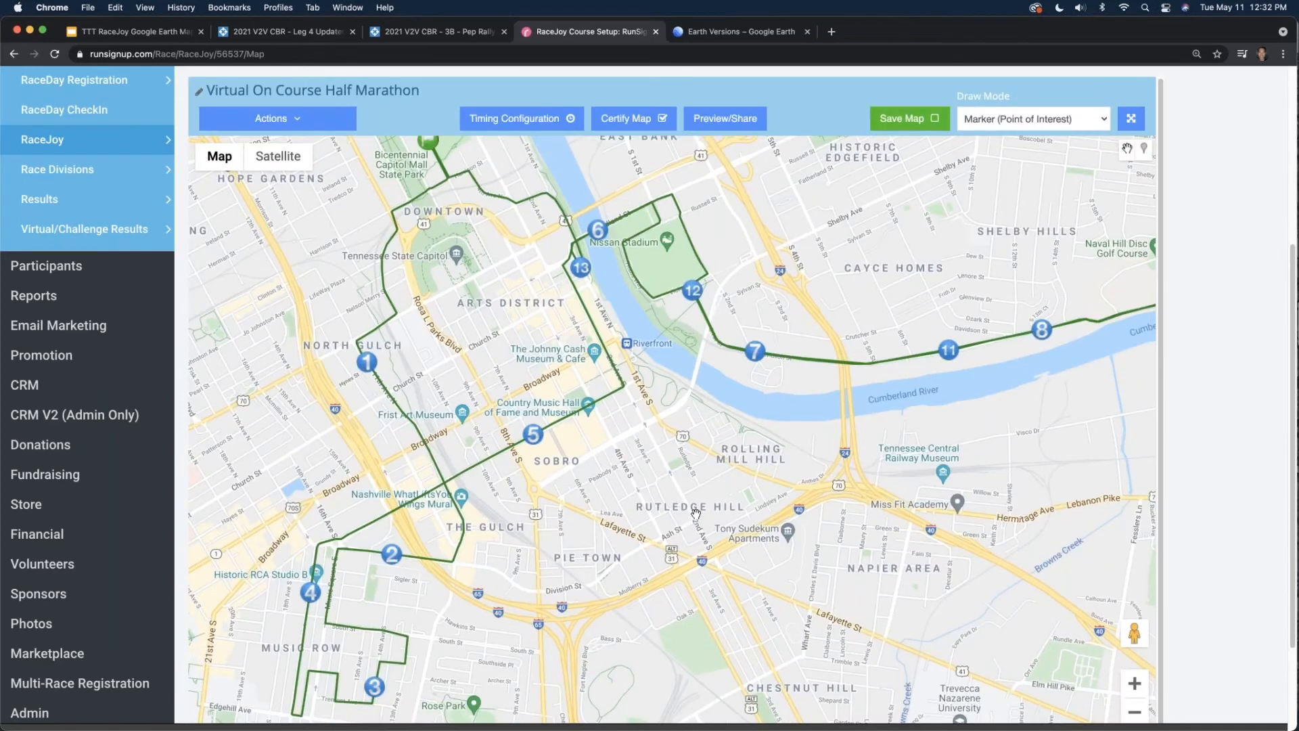
pyautogui.scroll(-2, 695, 514)
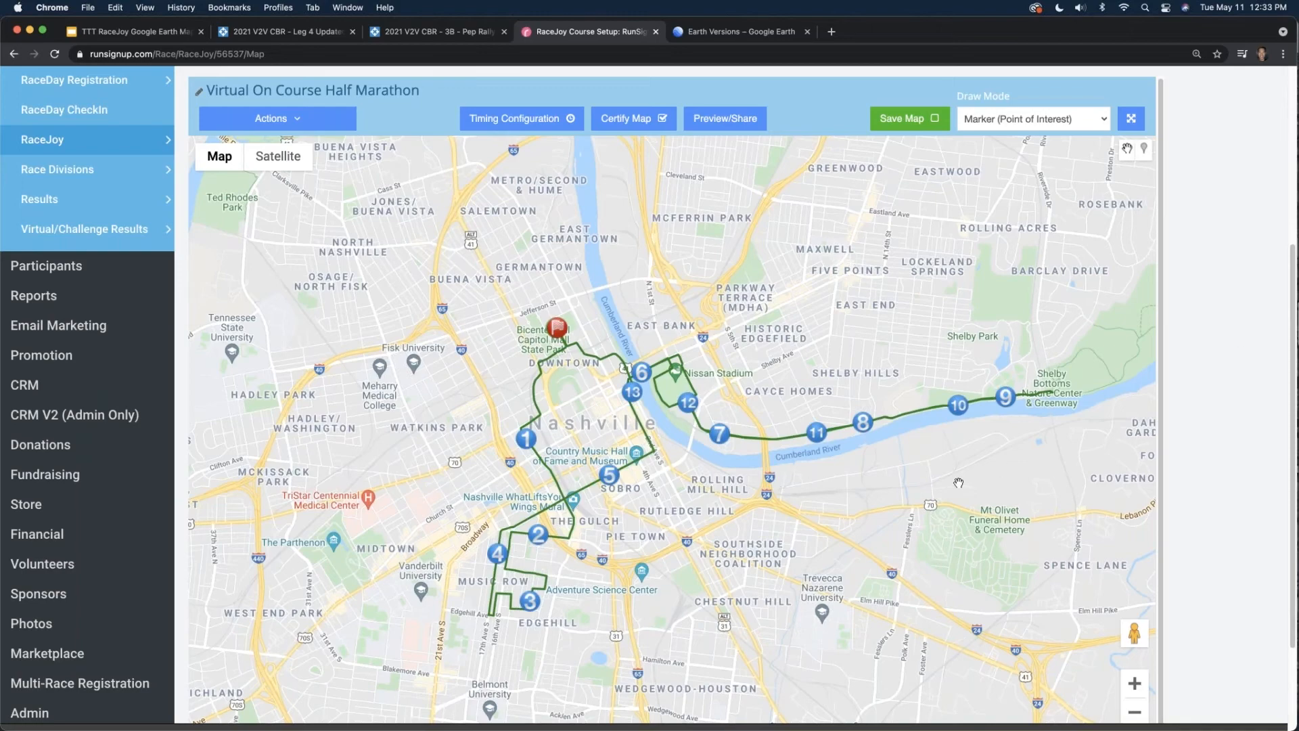
pyautogui.moveTo(948, 477); pyautogui.dragTo(945, 474)
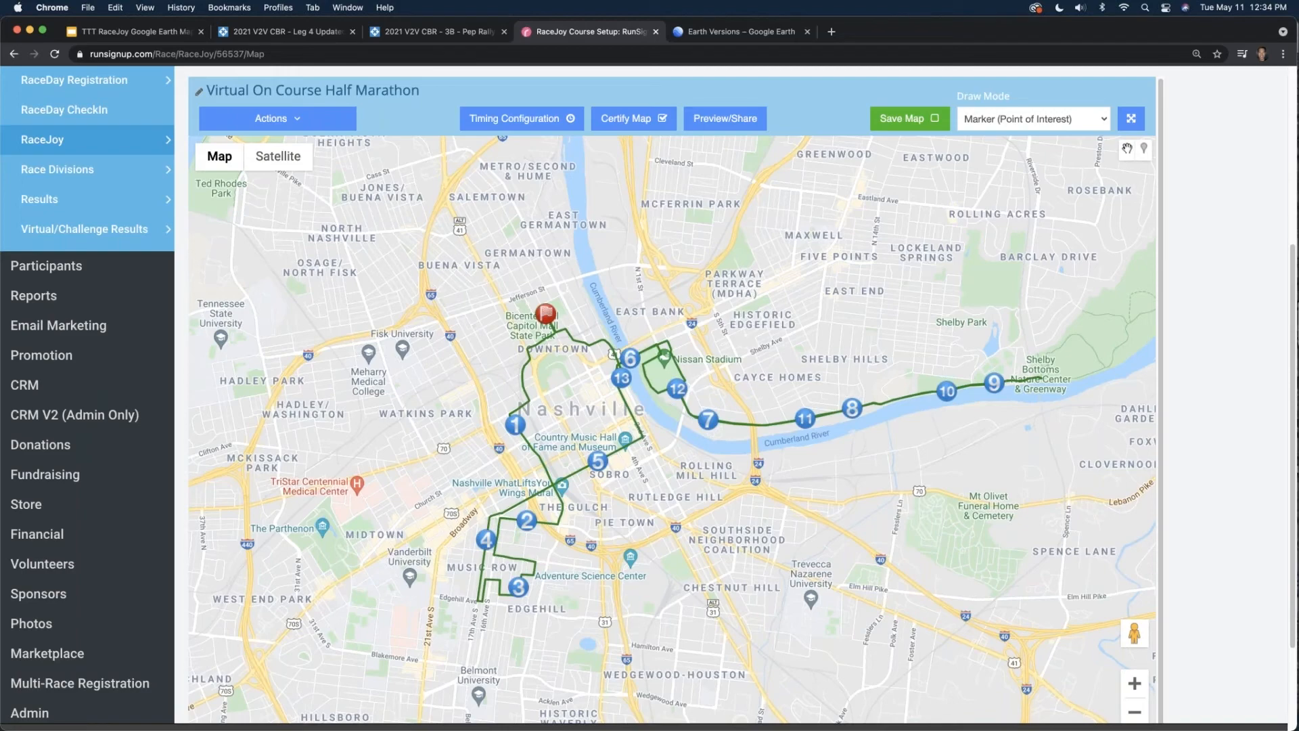
pyautogui.moveTo(849, 586); pyautogui.dragTo(810, 575)
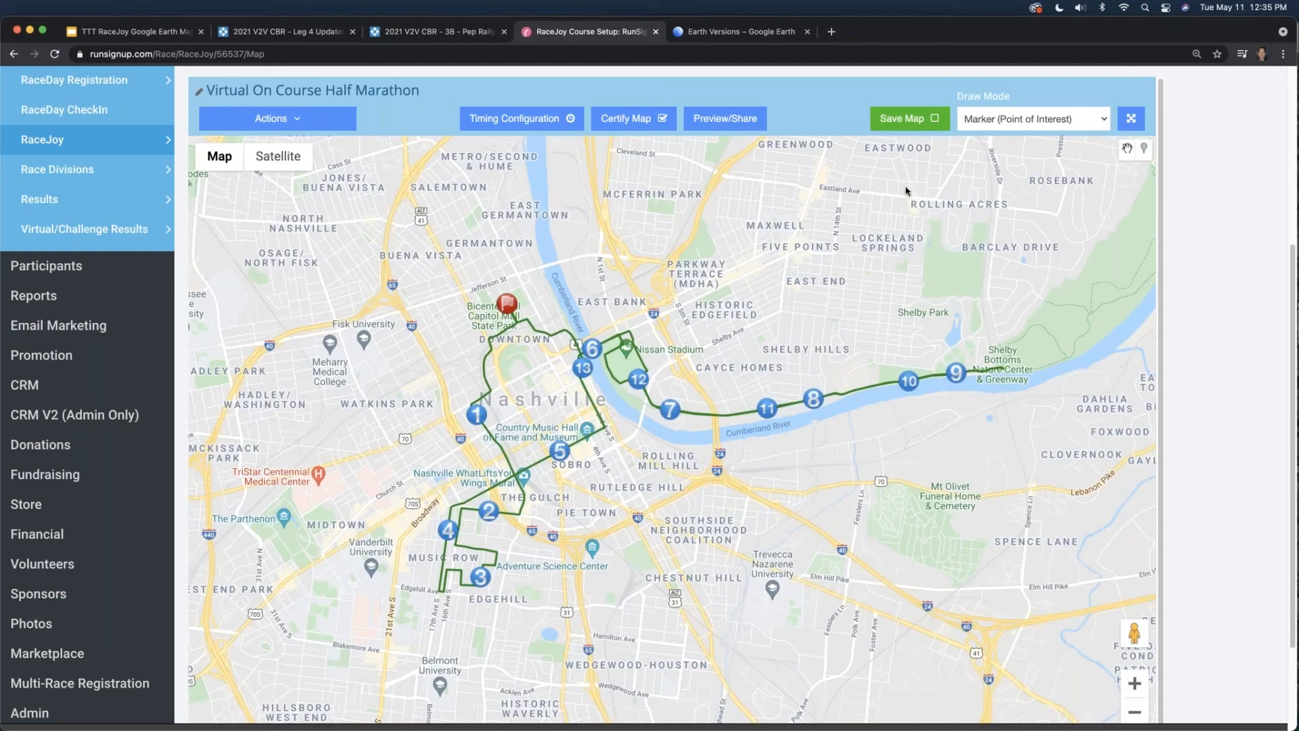
pyautogui.scroll(5, 426, 116)
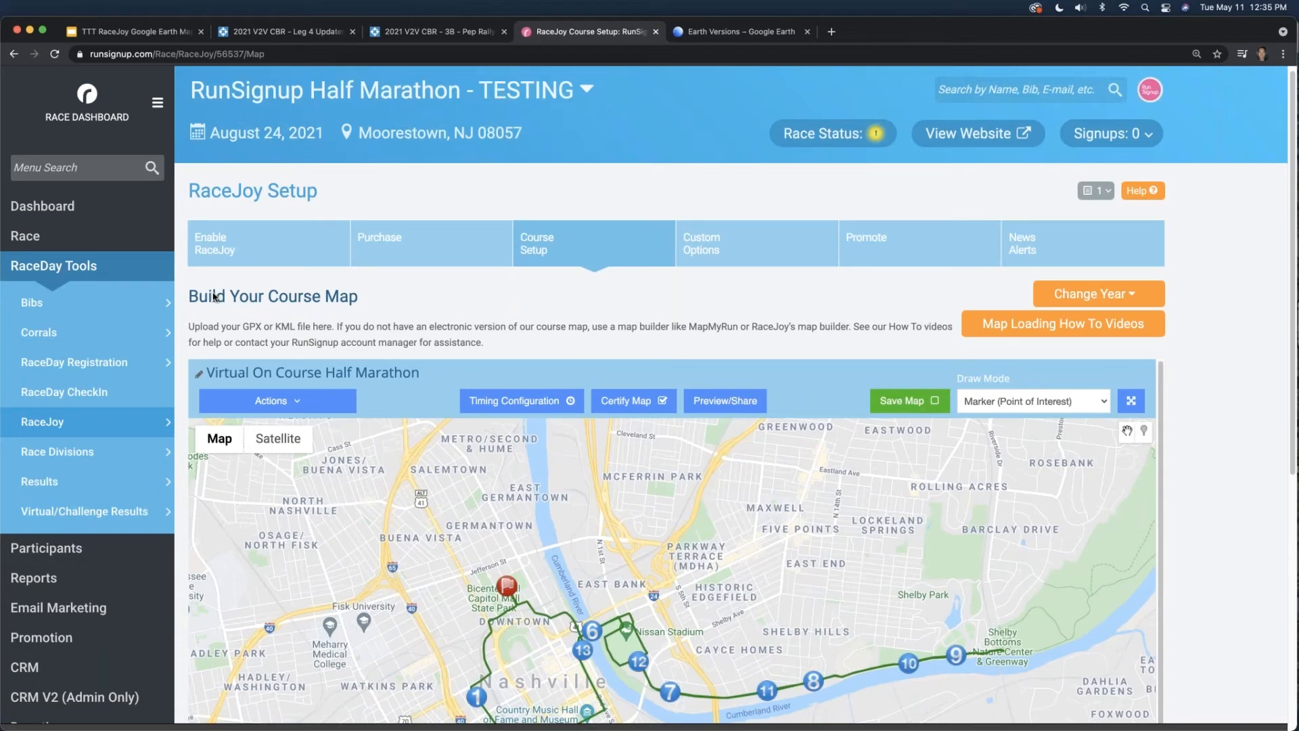
pyautogui.rightClick(214, 297)
pyautogui.click(428, 312)
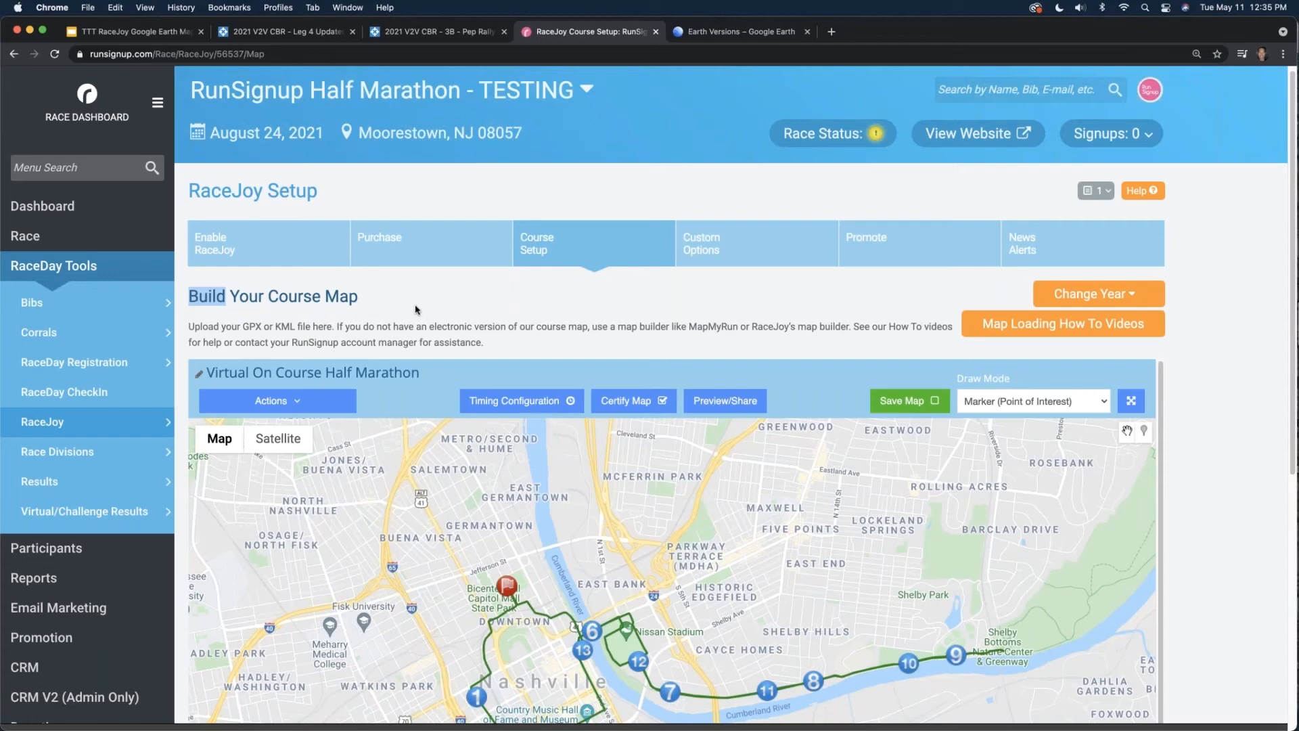
pyautogui.scroll(-3, 415, 309)
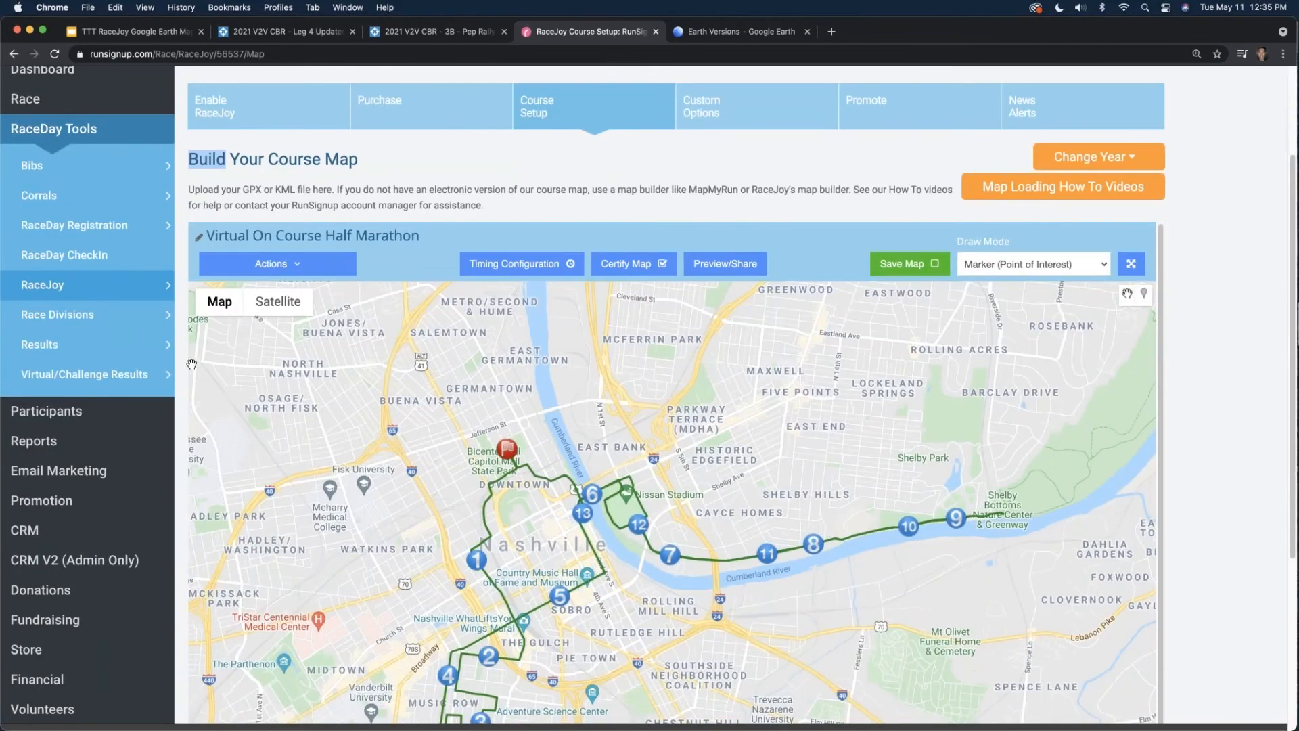
pyautogui.scroll(-3, 183, 367)
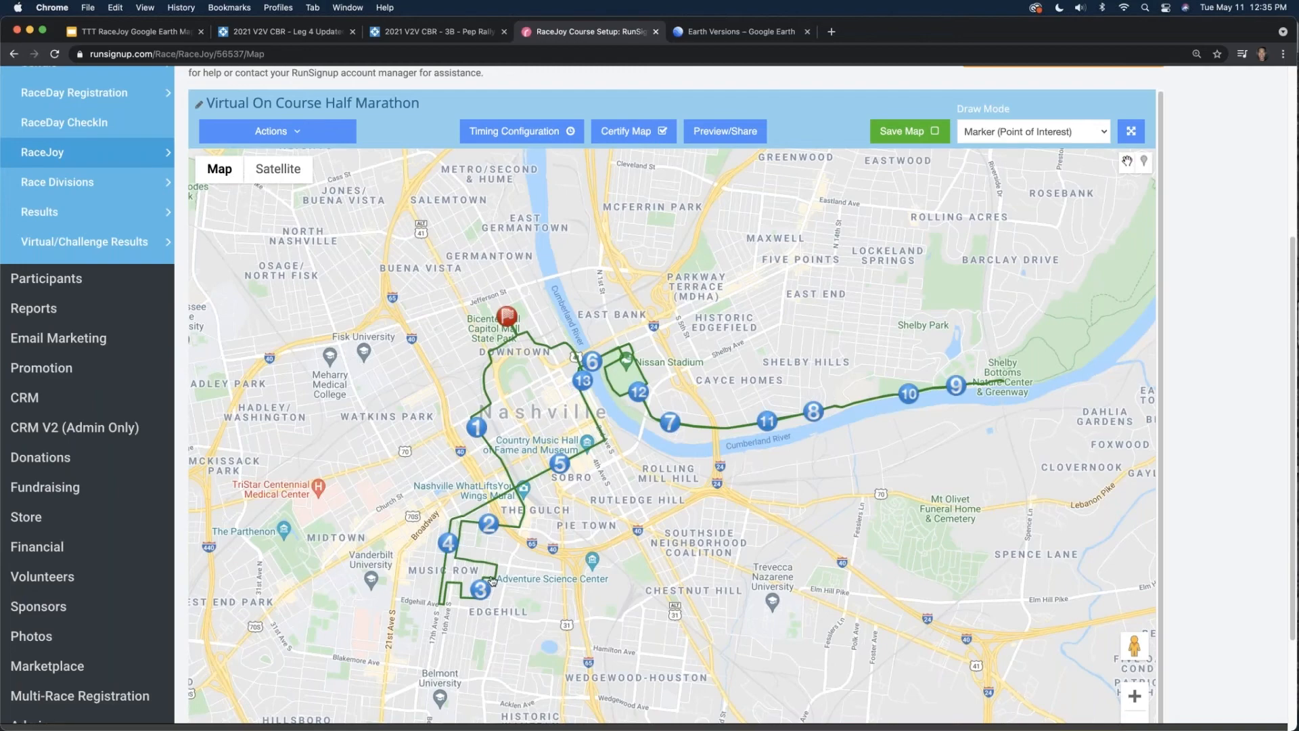
# - Move the mile 3 and 4 markers slightly north, mile 2 west, mile 5 northeast and mile 7 east
pyautogui.scroll(1, 491, 578)
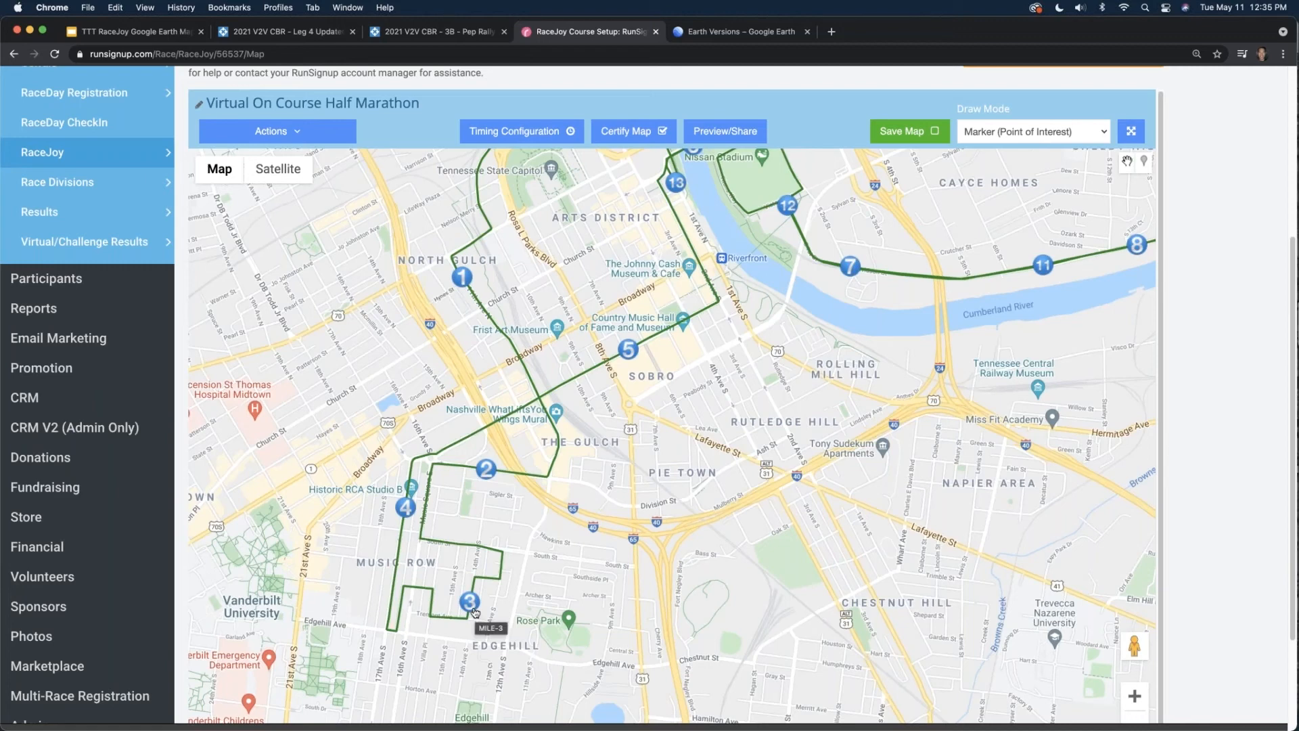
pyautogui.moveTo(474, 611); pyautogui.dragTo(473, 586)
pyautogui.moveTo(409, 512); pyautogui.dragTo(409, 505)
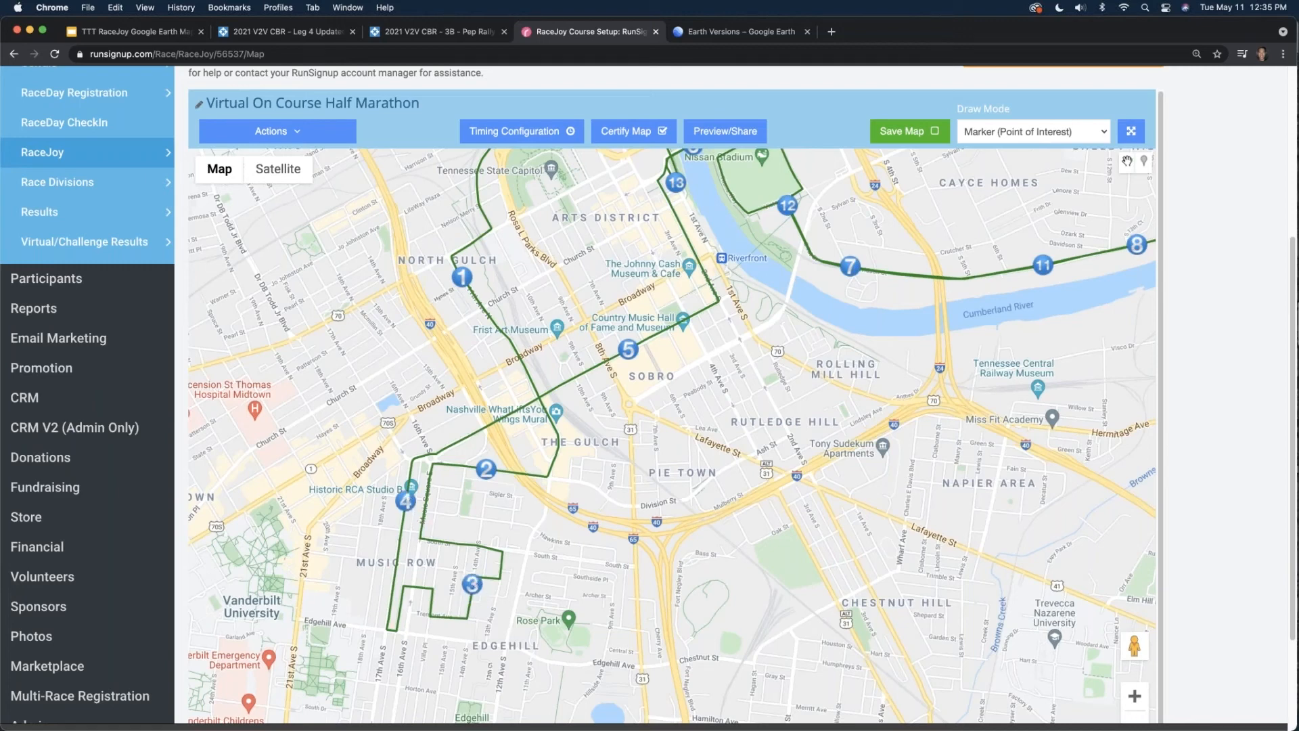
pyautogui.moveTo(494, 471); pyautogui.dragTo(483, 471)
pyautogui.moveTo(629, 360); pyautogui.dragTo(639, 354)
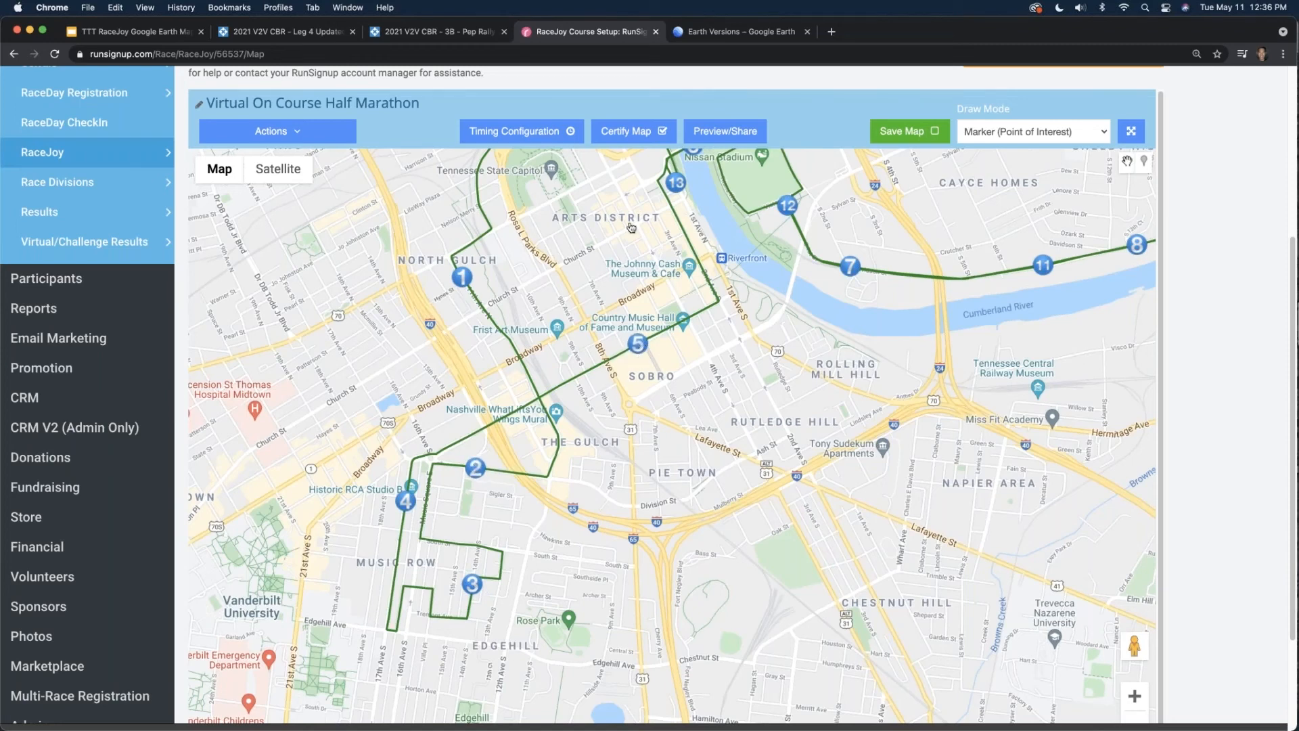
pyautogui.moveTo(601, 278); pyautogui.dragTo(572, 329)
pyautogui.moveTo(816, 335); pyautogui.dragTo(836, 337)
# - Open the details of the finish marker in downtown Nashville and calculate its distance along the path
pyautogui.moveTo(580, 455); pyautogui.dragTo(609, 613)
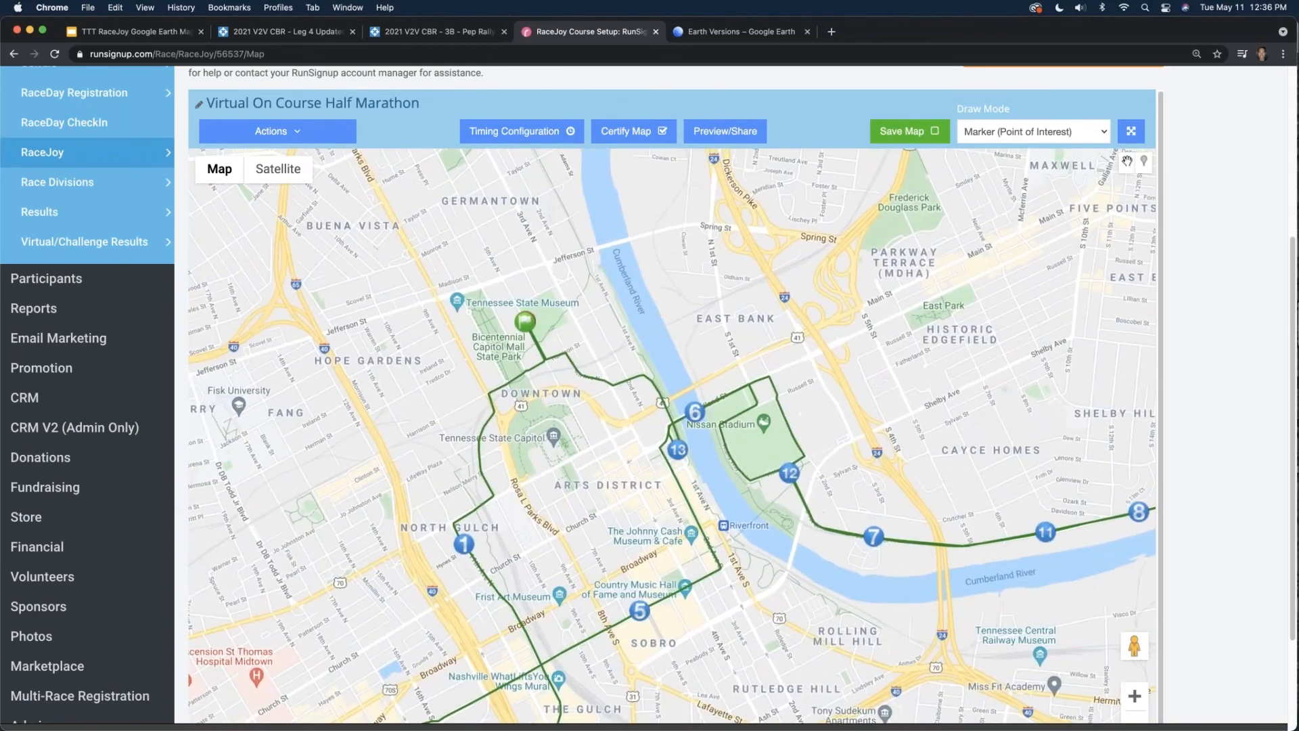
pyautogui.scroll(5, 532, 326)
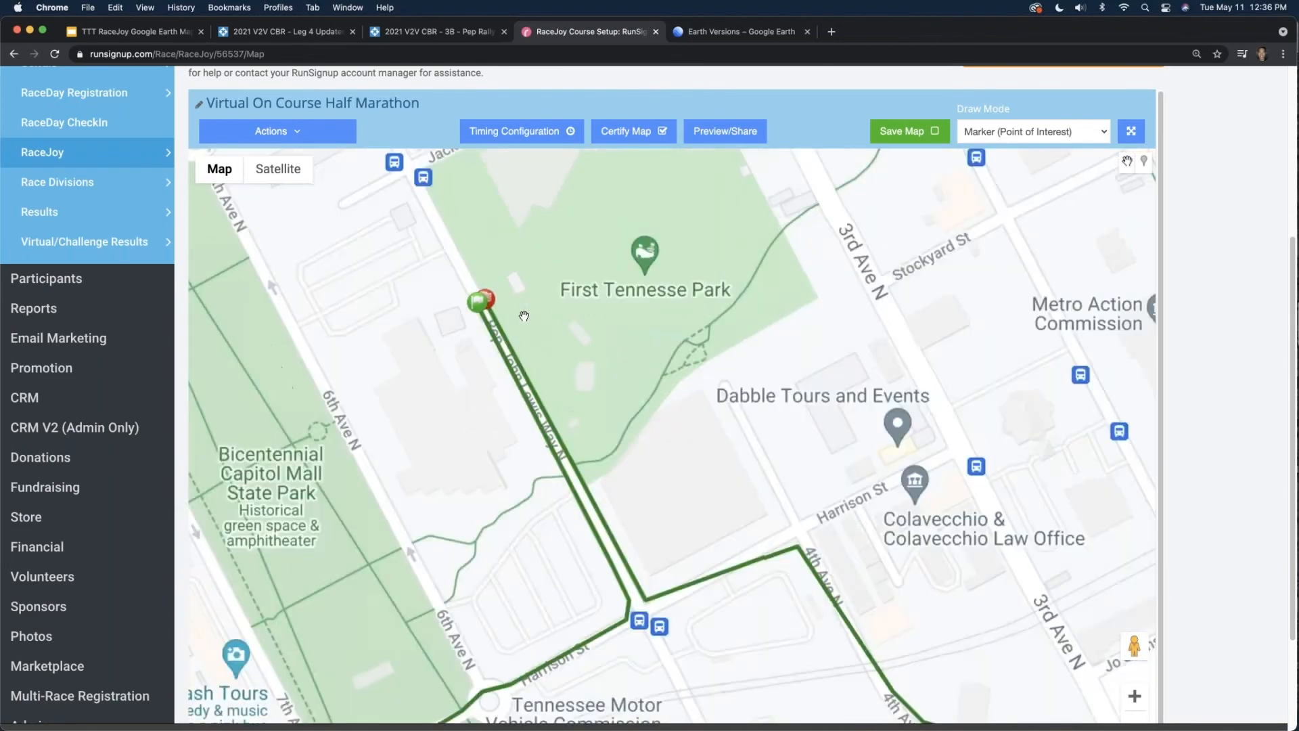
pyautogui.click(492, 302)
pyautogui.click(552, 541)
pyautogui.click(548, 264)
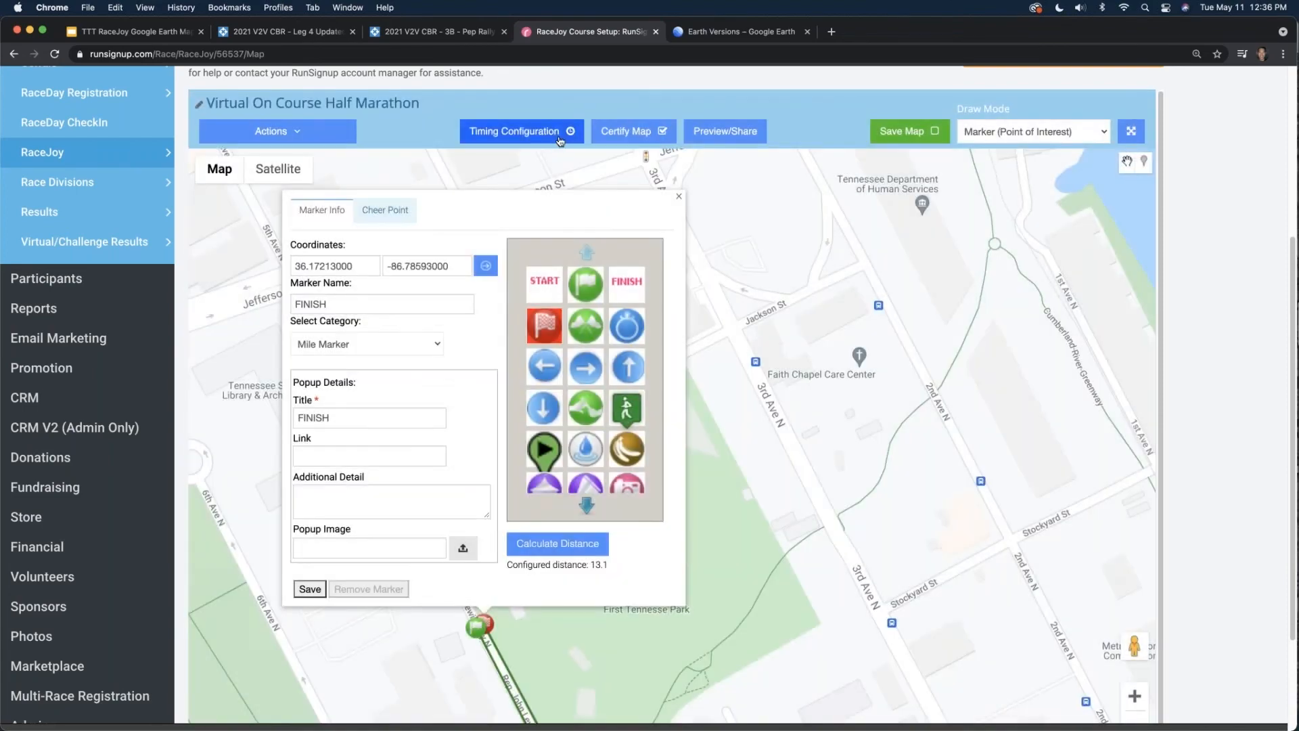
# - Set the FINISH timing point's distance to 13.88, save the timing configuration and close the finish marker's details
pyautogui.click(560, 140)
pyautogui.click(426, 564)
pyautogui.write('13.88')
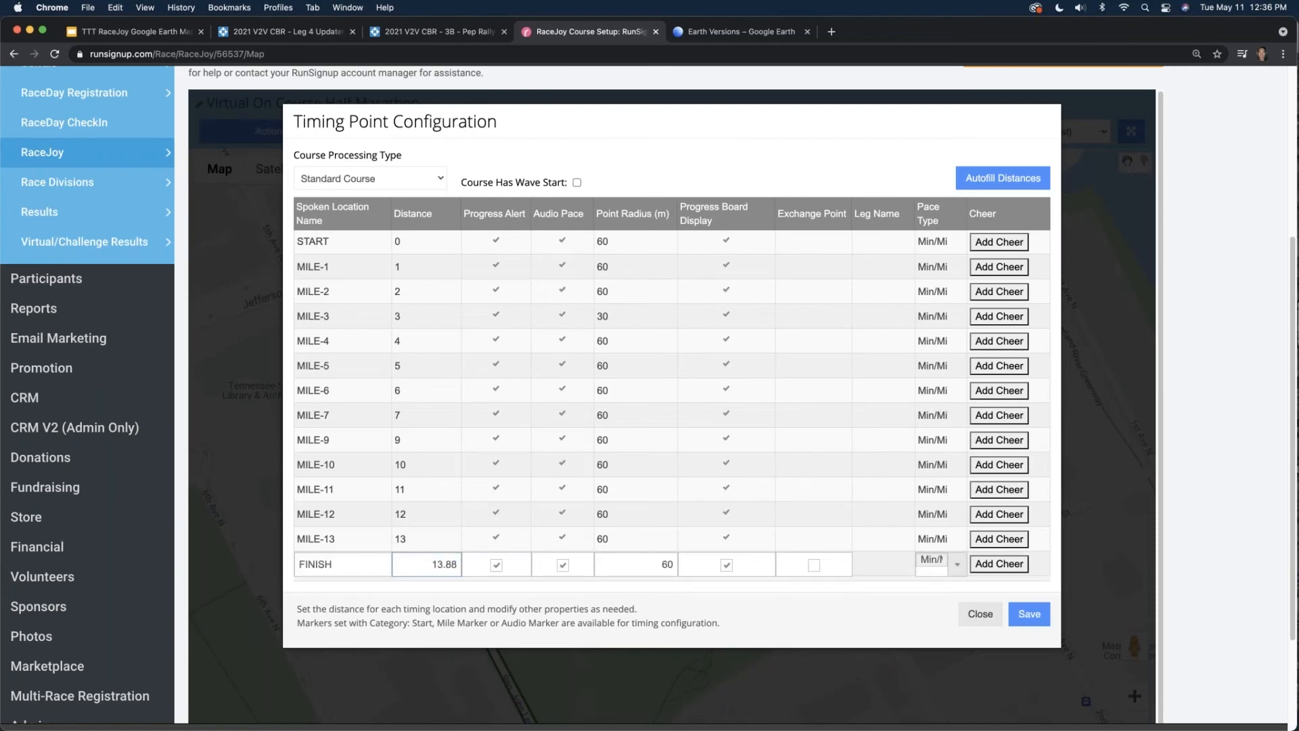
pyautogui.click(1026, 614)
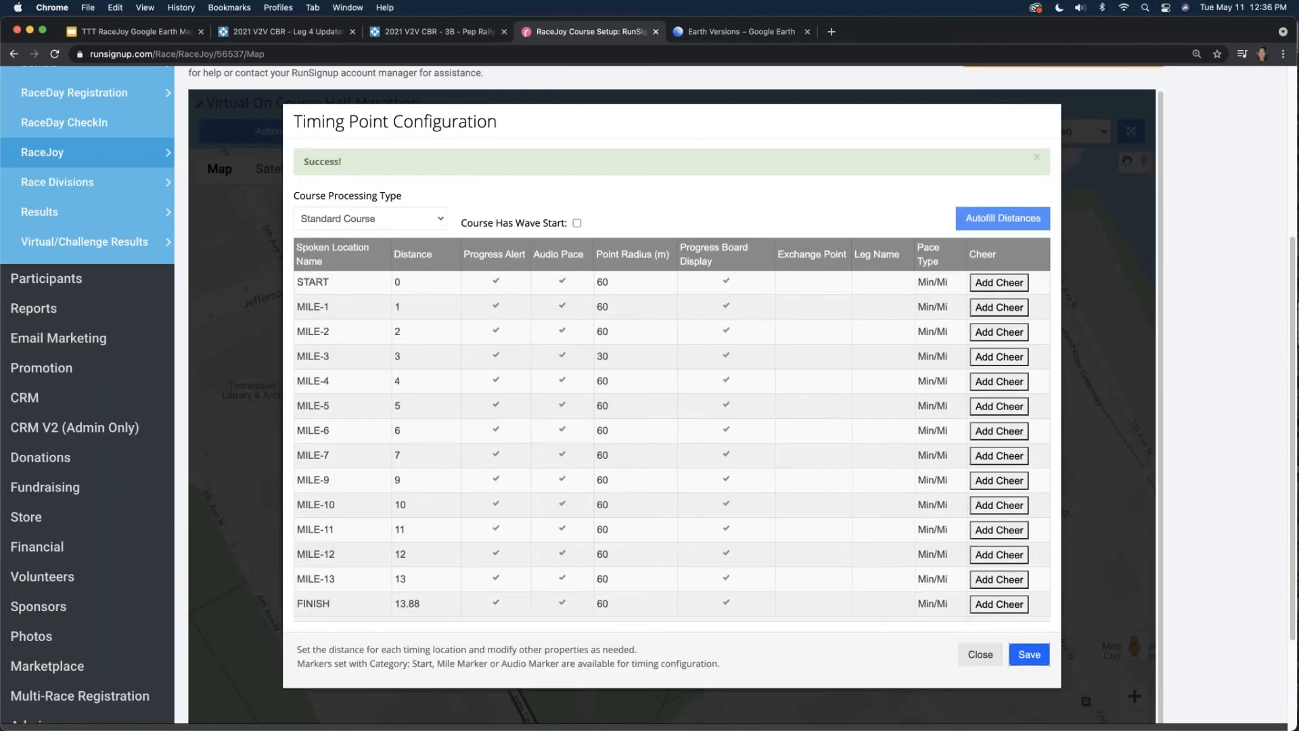
pyautogui.click(981, 653)
pyautogui.click(680, 197)
pyautogui.scroll(-3, 737, 482)
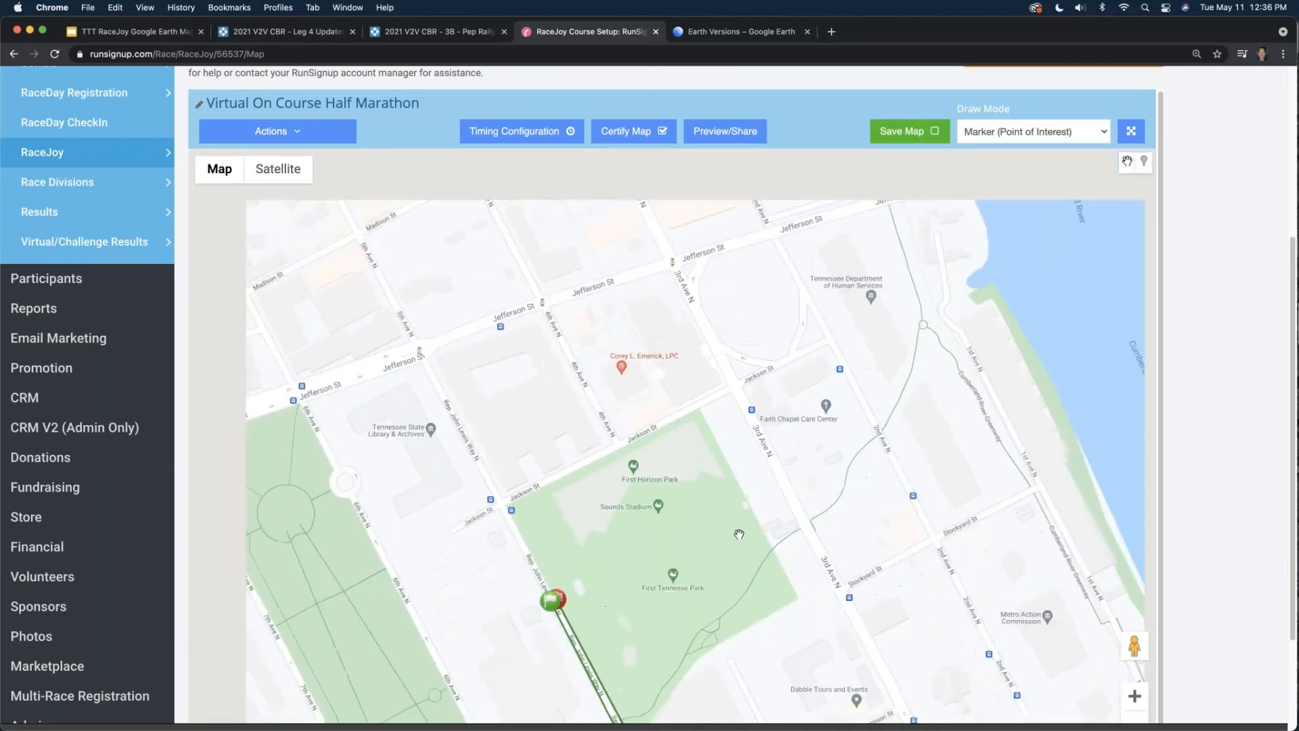
pyautogui.moveTo(697, 503); pyautogui.dragTo(669, 478)
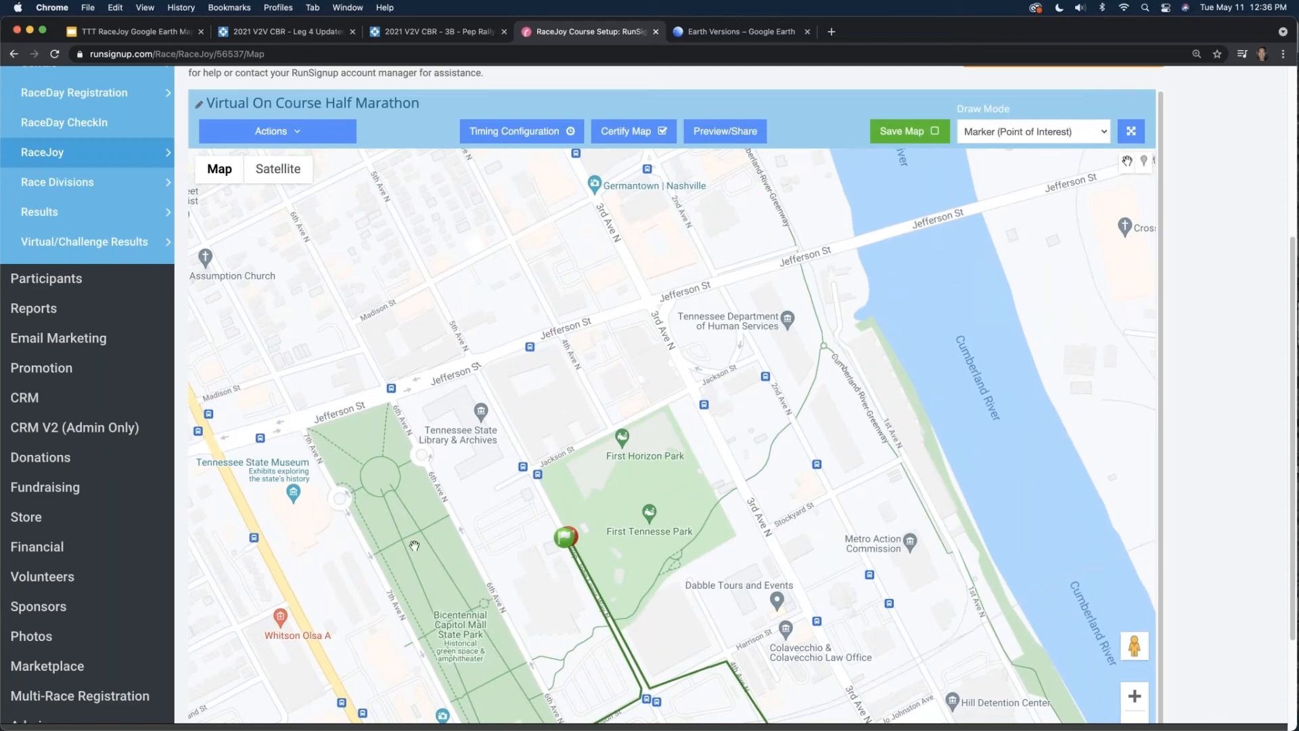
pyautogui.moveTo(502, 534); pyautogui.dragTo(498, 474)
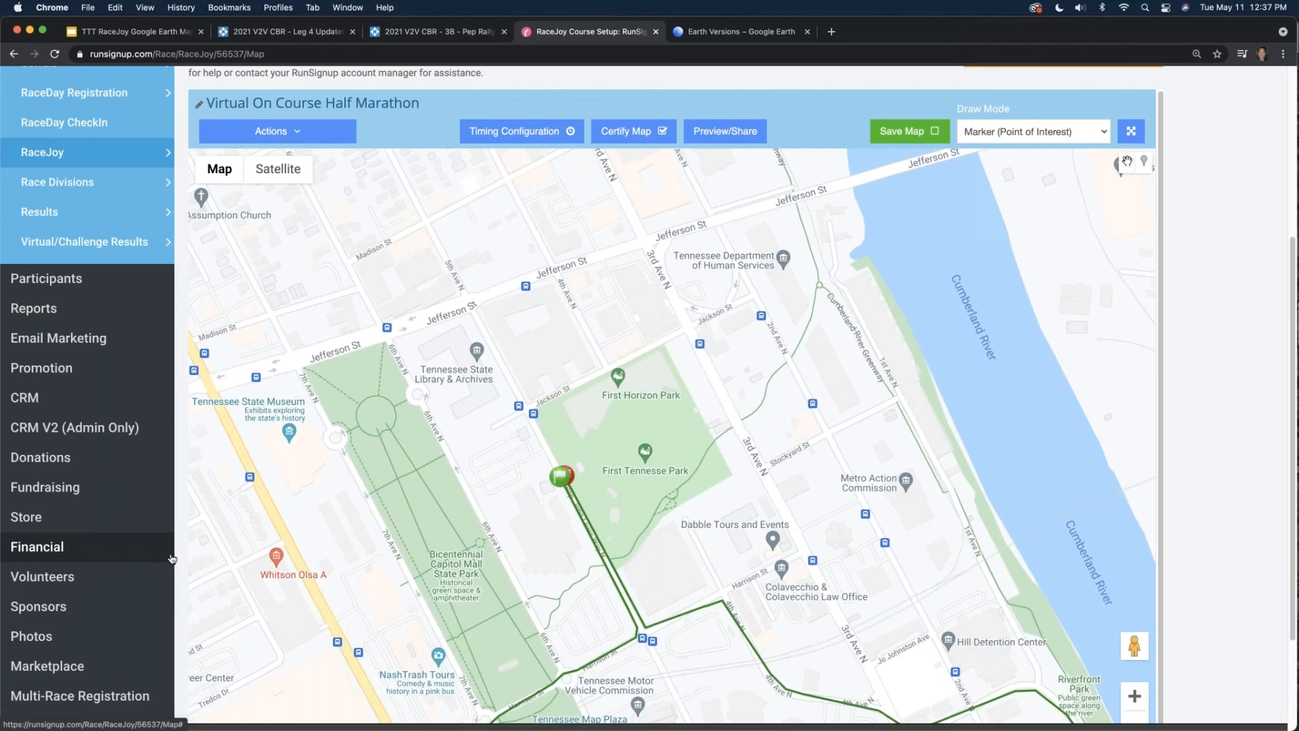
pyautogui.click(313, 139)
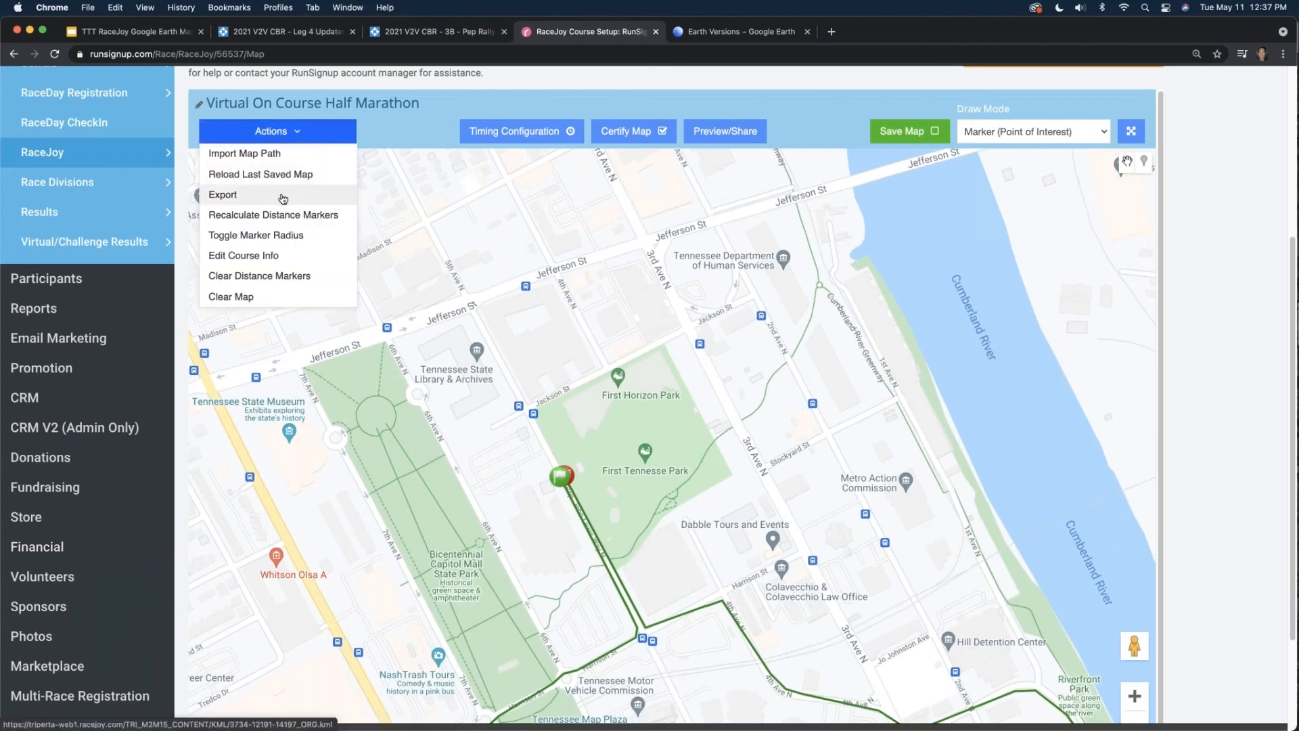
# - Return to the race's RaceJoy course list and show the event years that can be selected
pyautogui.scroll(3, 153, 308)
pyautogui.moveTo(153, 308)
pyautogui.click(284, 360)
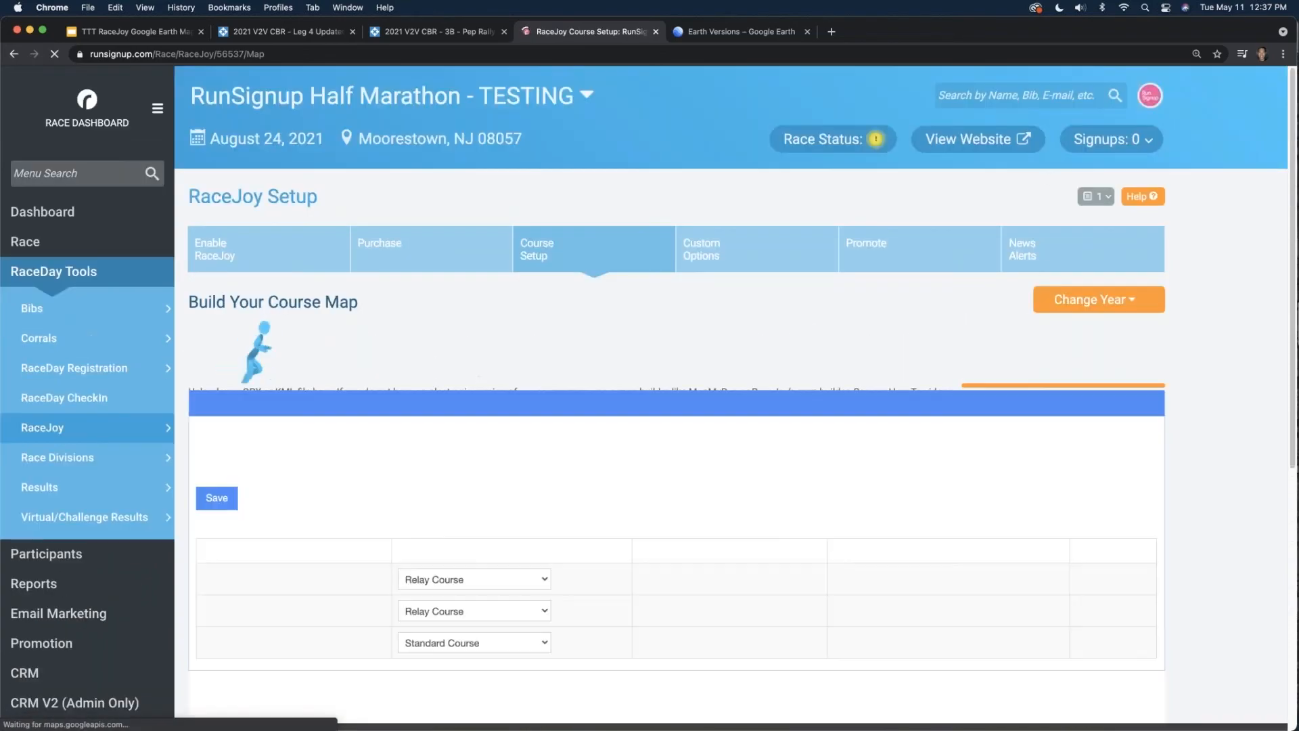
pyautogui.click(1091, 299)
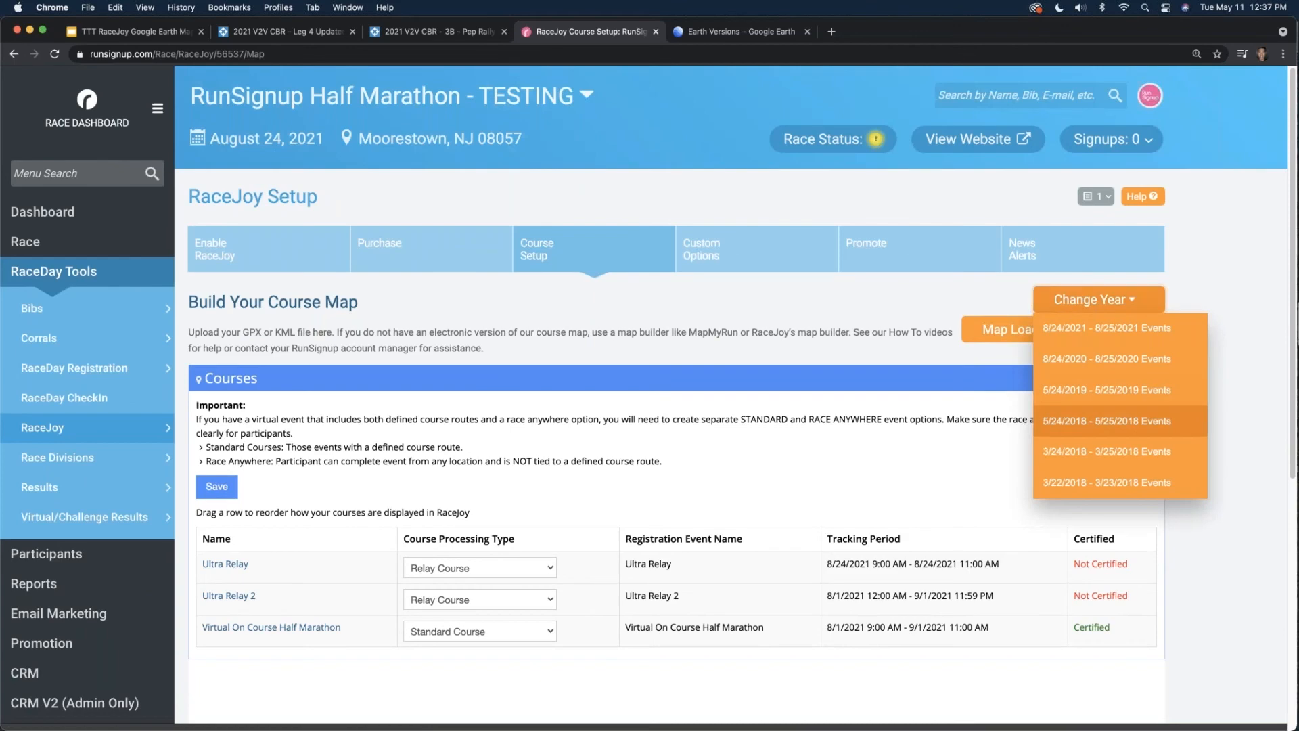
pyautogui.click(1110, 421)
pyautogui.click(560, 293)
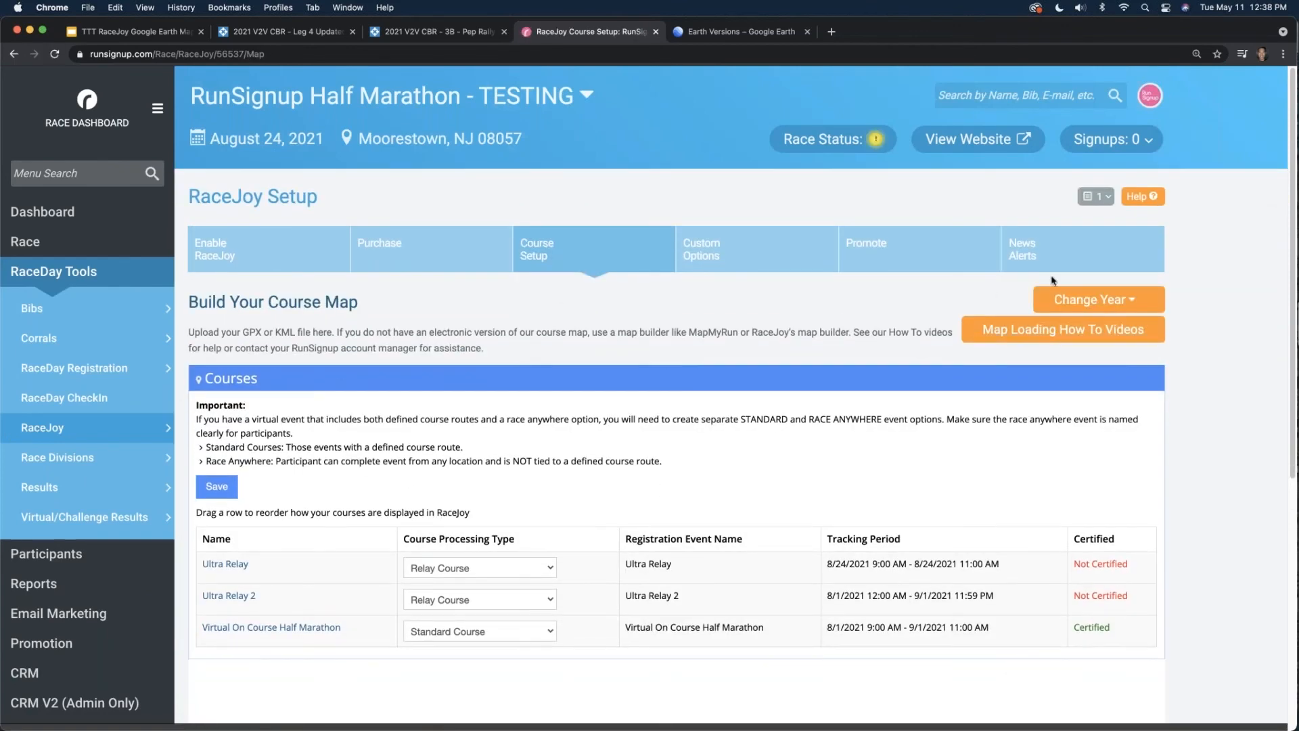
pyautogui.click(1074, 298)
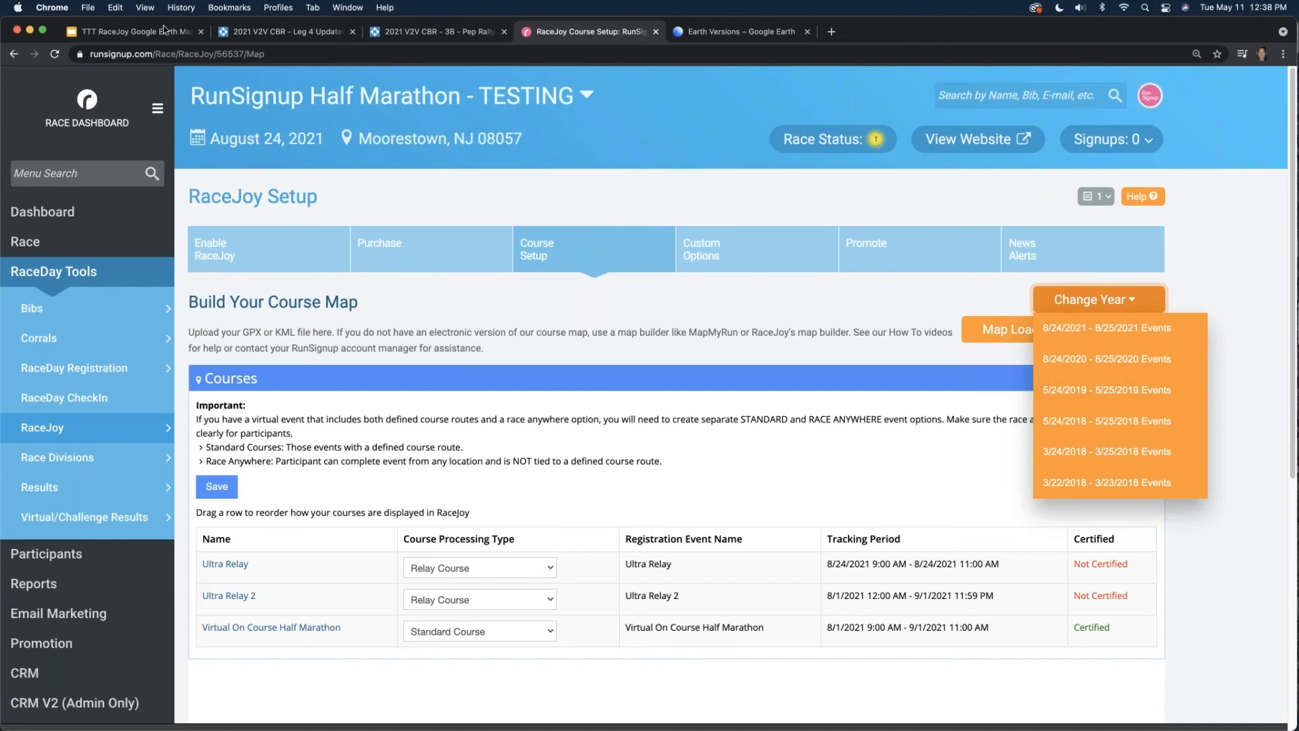
# - Switch to the TTT RaceJoy Google Earth Map Editing presentation, present the RunSignup 101 slide full screen, then exit
pyautogui.click(132, 31)
pyautogui.click(119, 445)
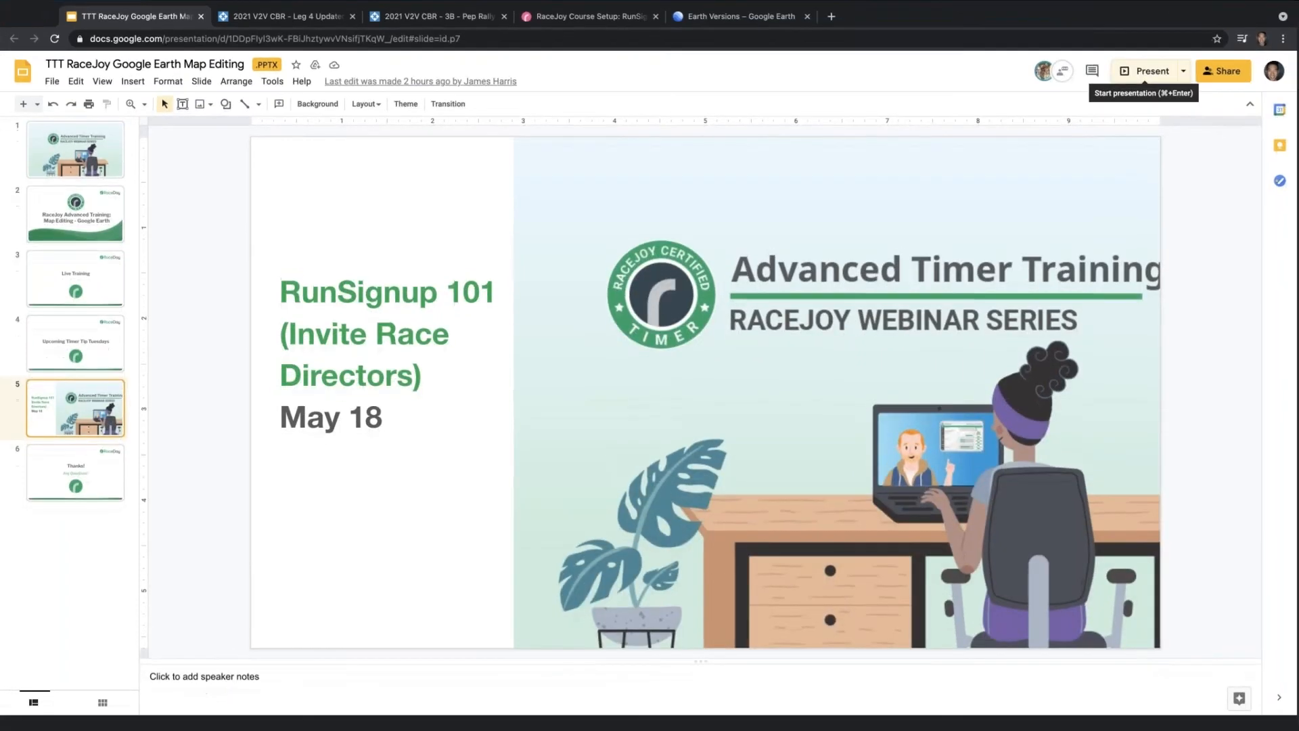
pyautogui.click(1145, 86)
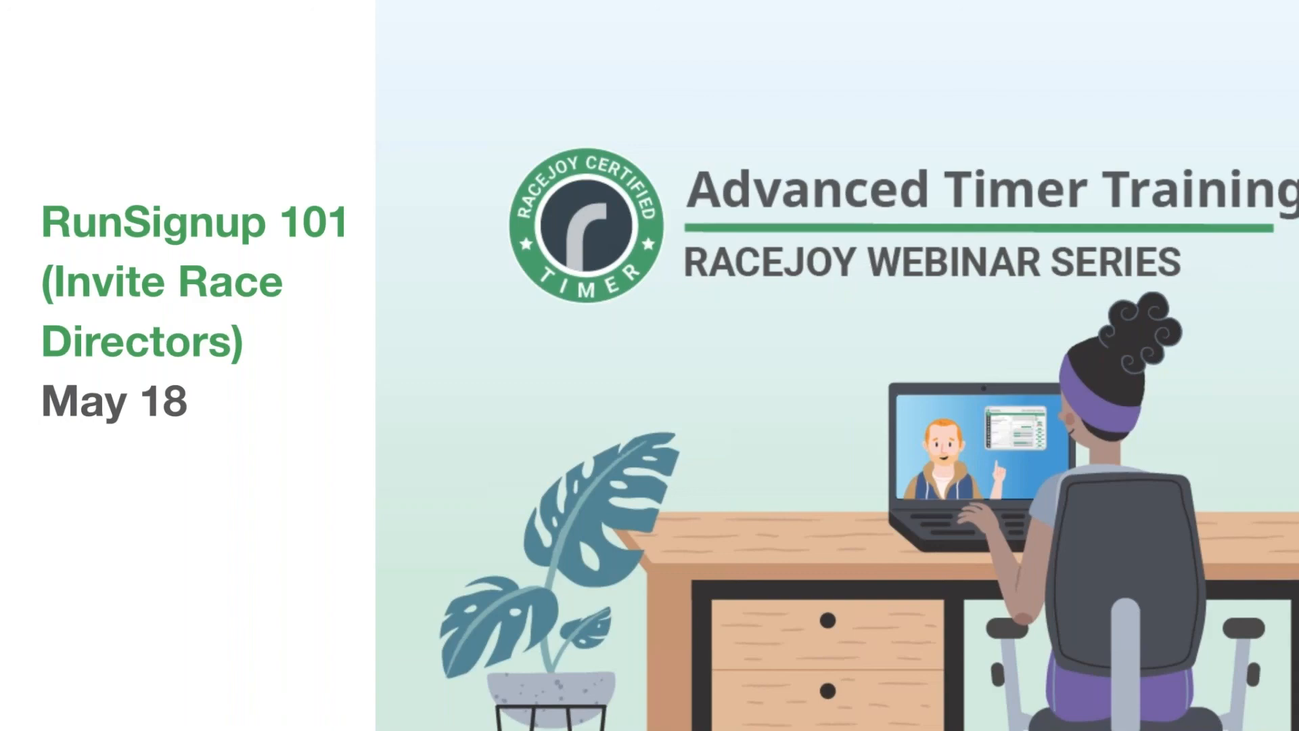
pyautogui.press('Escape')
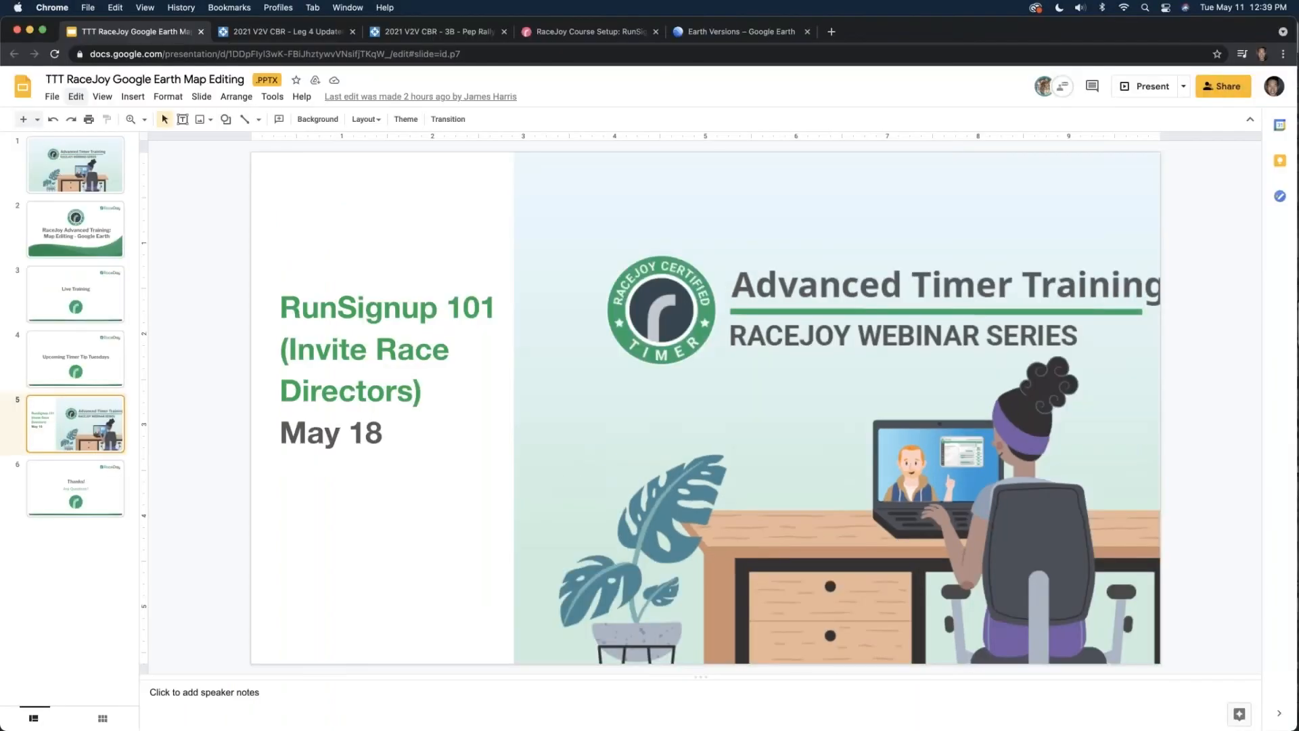
# - Open runsignup.com in a new browser tab and go to the Webinars page among its Learning resources
pyautogui.press('super+t')
pyautogui.write('runsignup.com')
pyautogui.press('Tab')
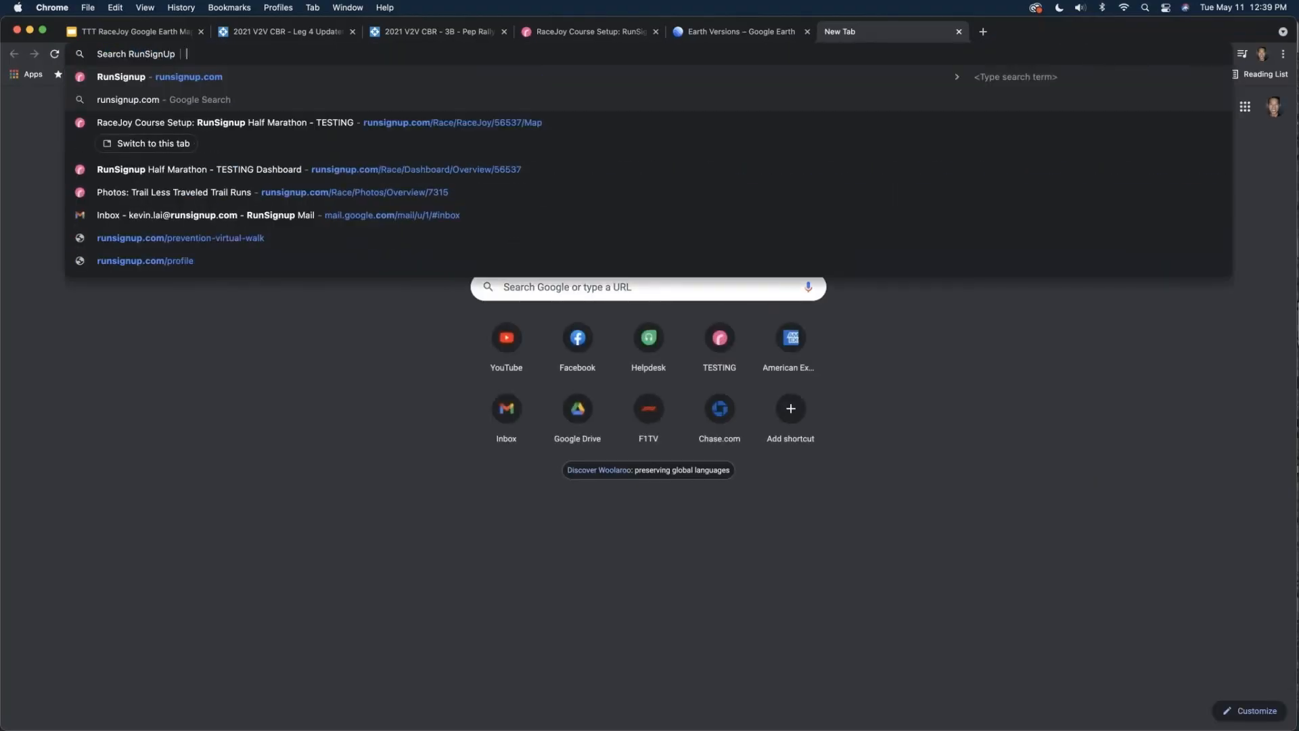
pyautogui.write('learning')
pyautogui.press('Return')
pyautogui.click(293, 110)
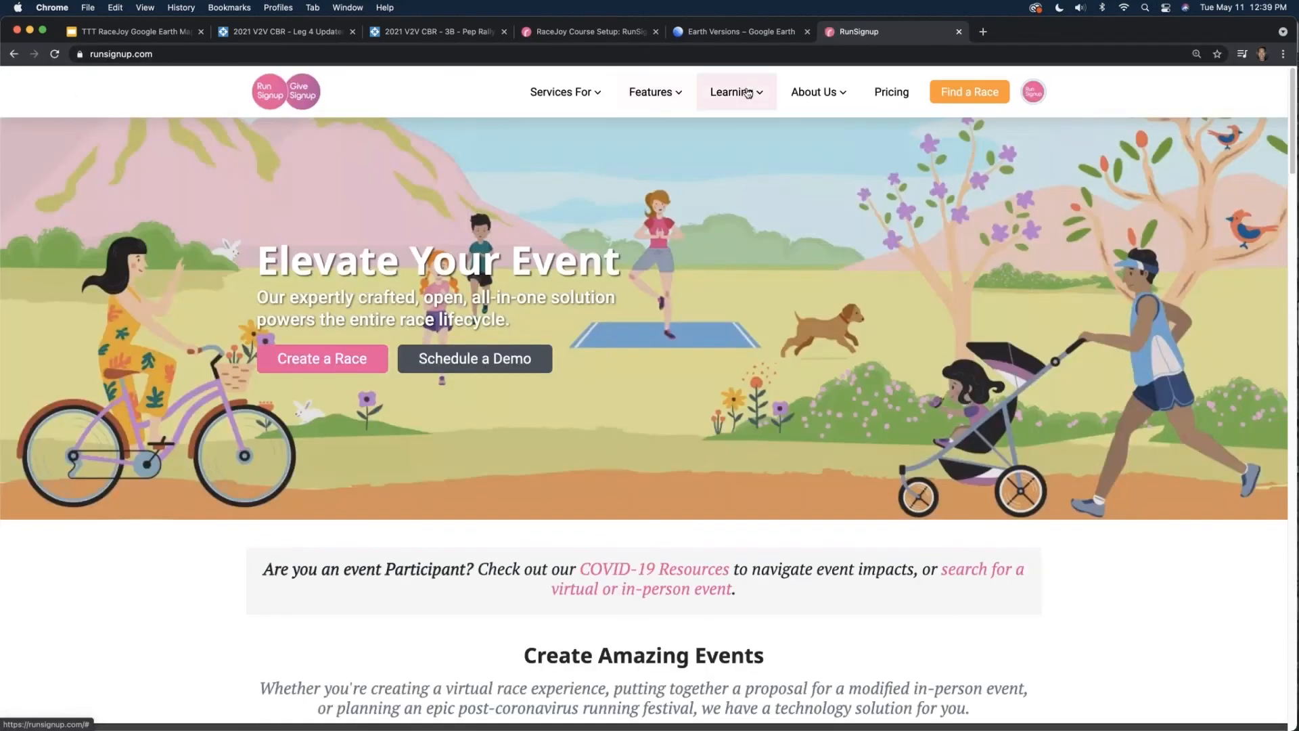
pyautogui.click(734, 92)
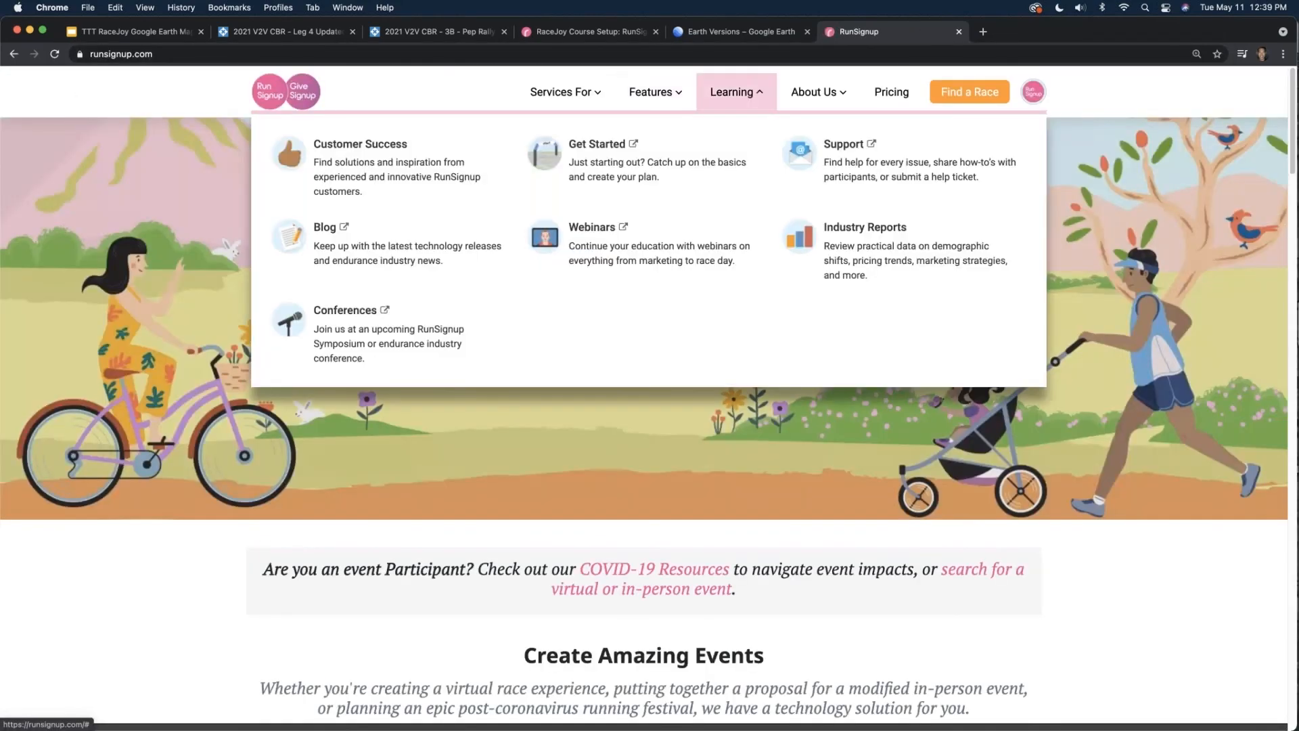
pyautogui.click(638, 263)
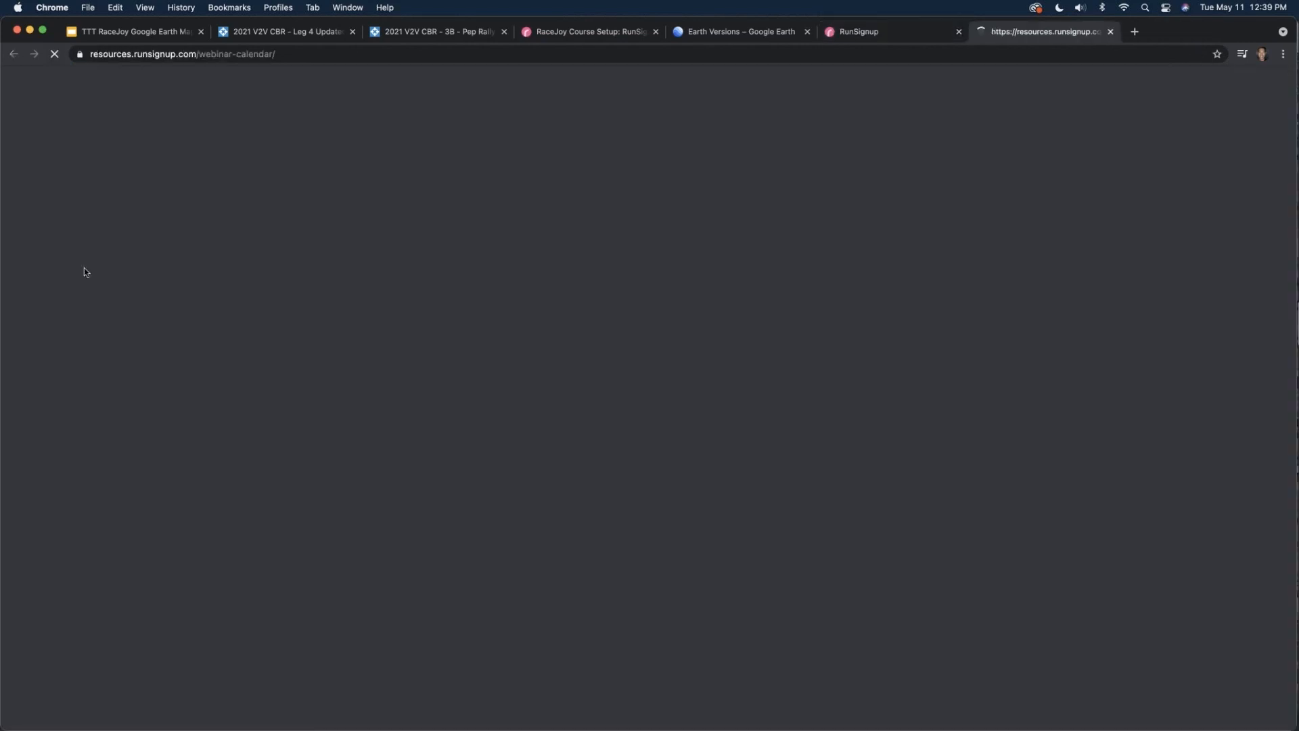
# - Browse the upcoming and recorded webinars and highlight the title of the RunSignup 101: The Basics webinar dated March 10
pyautogui.scroll(-3, 179, 401)
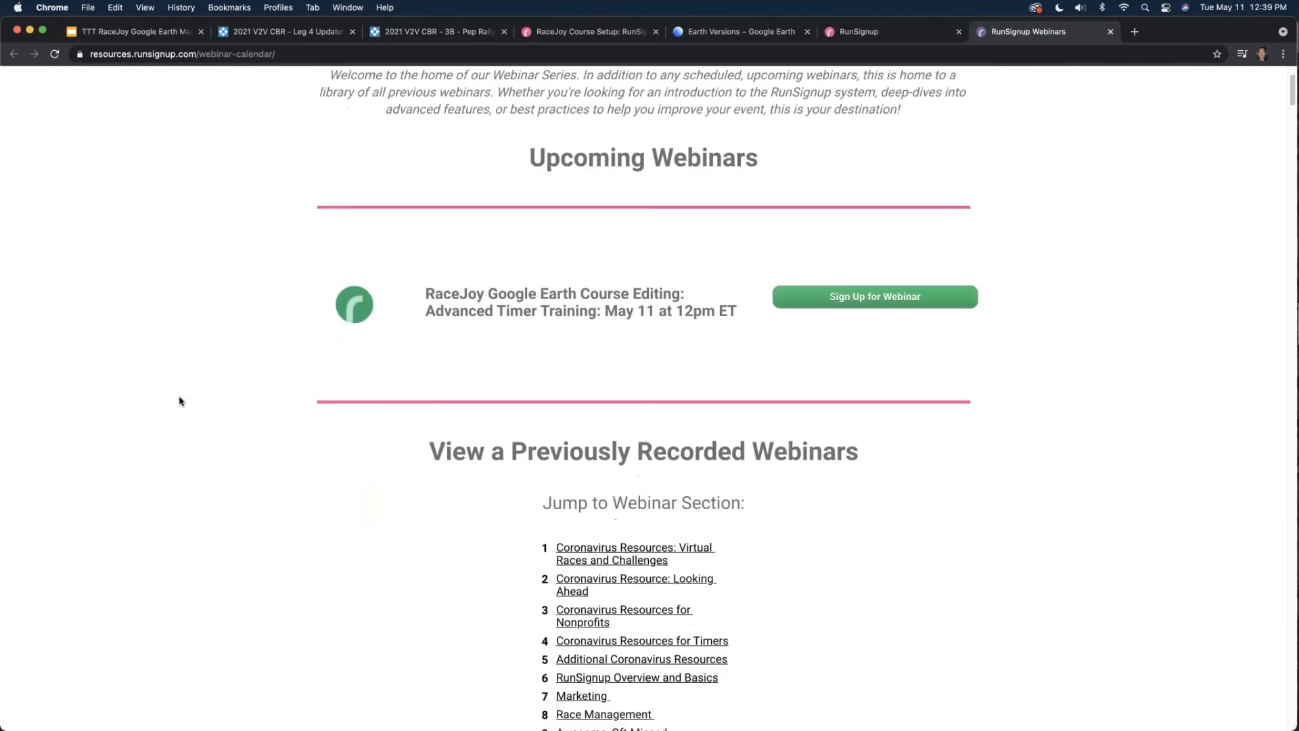
pyautogui.scroll(-10, 179, 401)
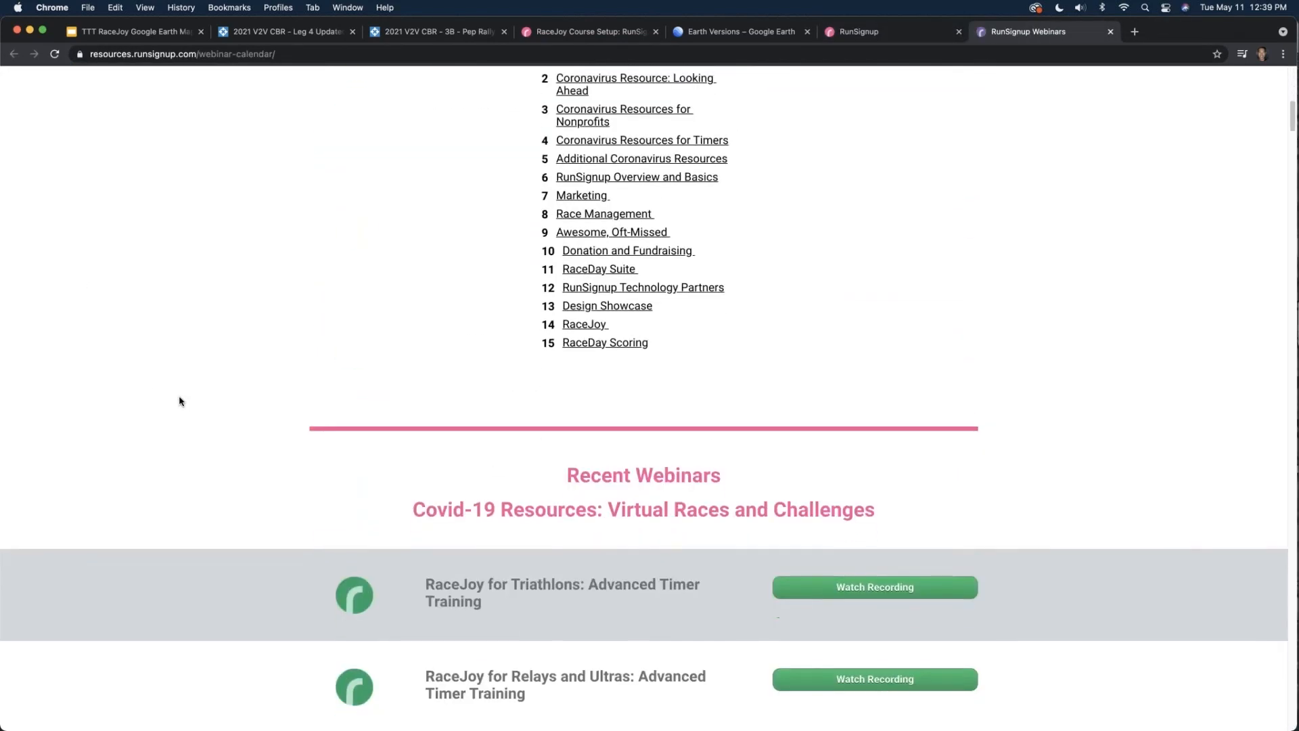
pyautogui.scroll(-12, 179, 401)
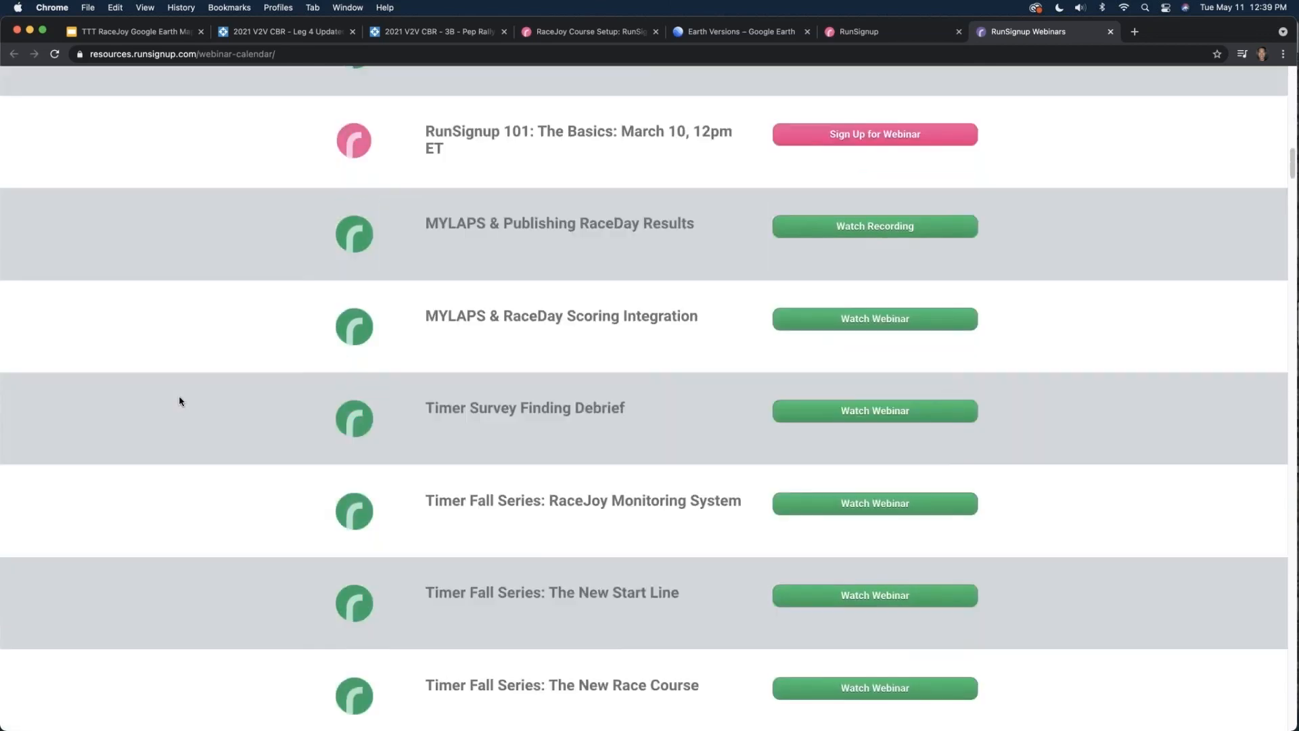
pyautogui.scroll(3, 180, 400)
pyautogui.moveTo(440, 309); pyautogui.dragTo(368, 291)
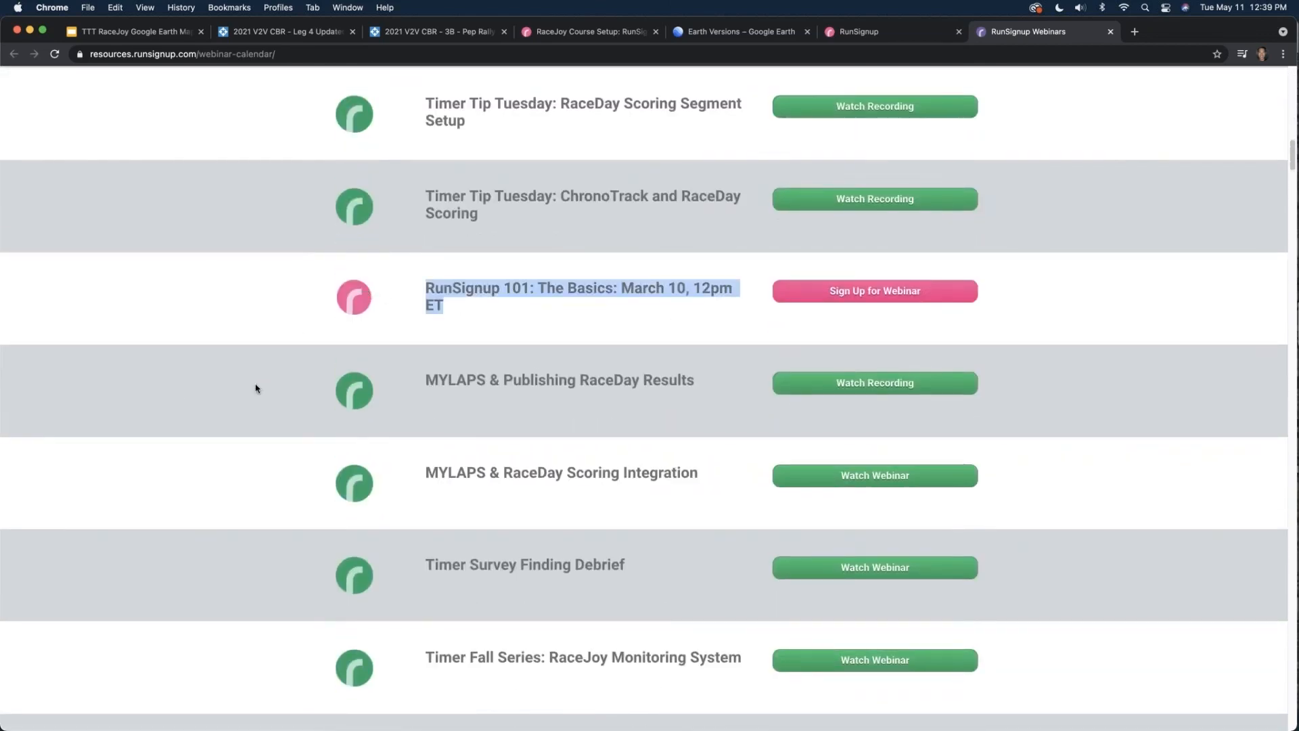
pyautogui.scroll(-3, 256, 388)
pyautogui.scroll(3, 256, 388)
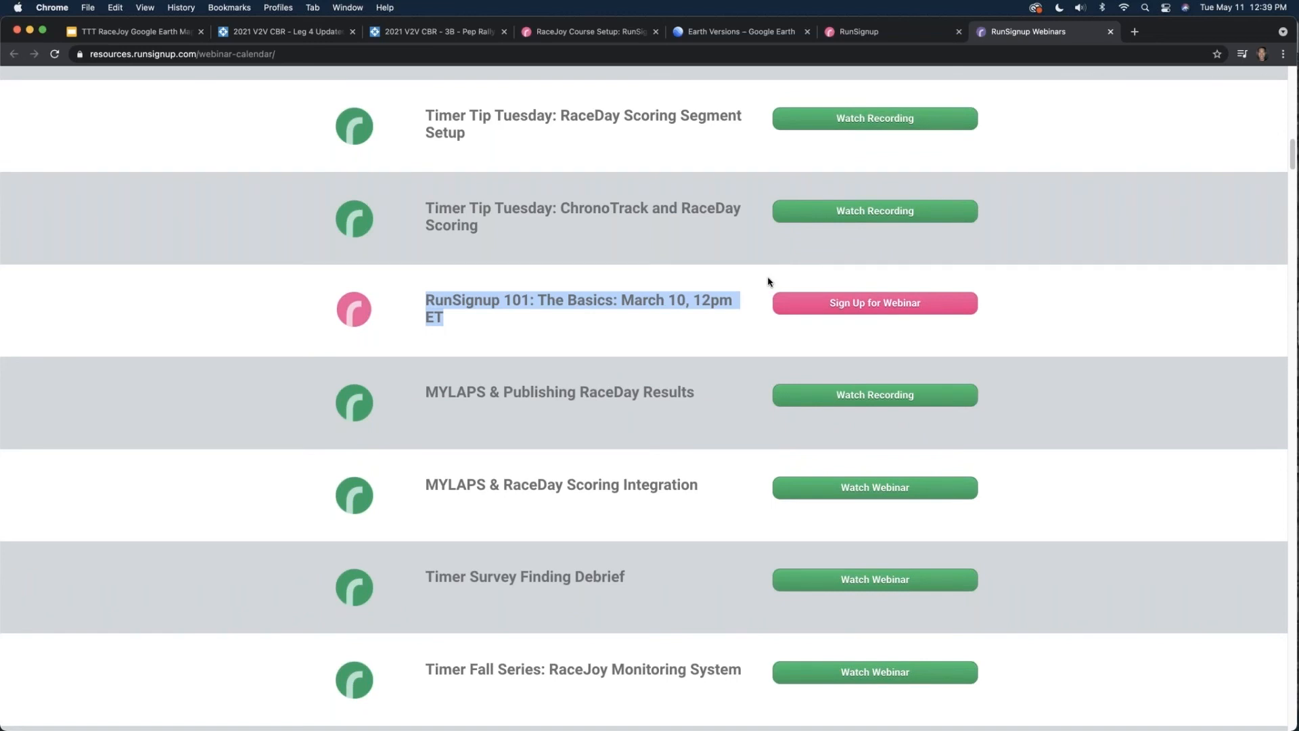
# - Look over the older webinars, go back to the start of the page and return to the TTT RaceJoy Google Earth Map Editing presentation
pyautogui.scroll(-10, 768, 281)
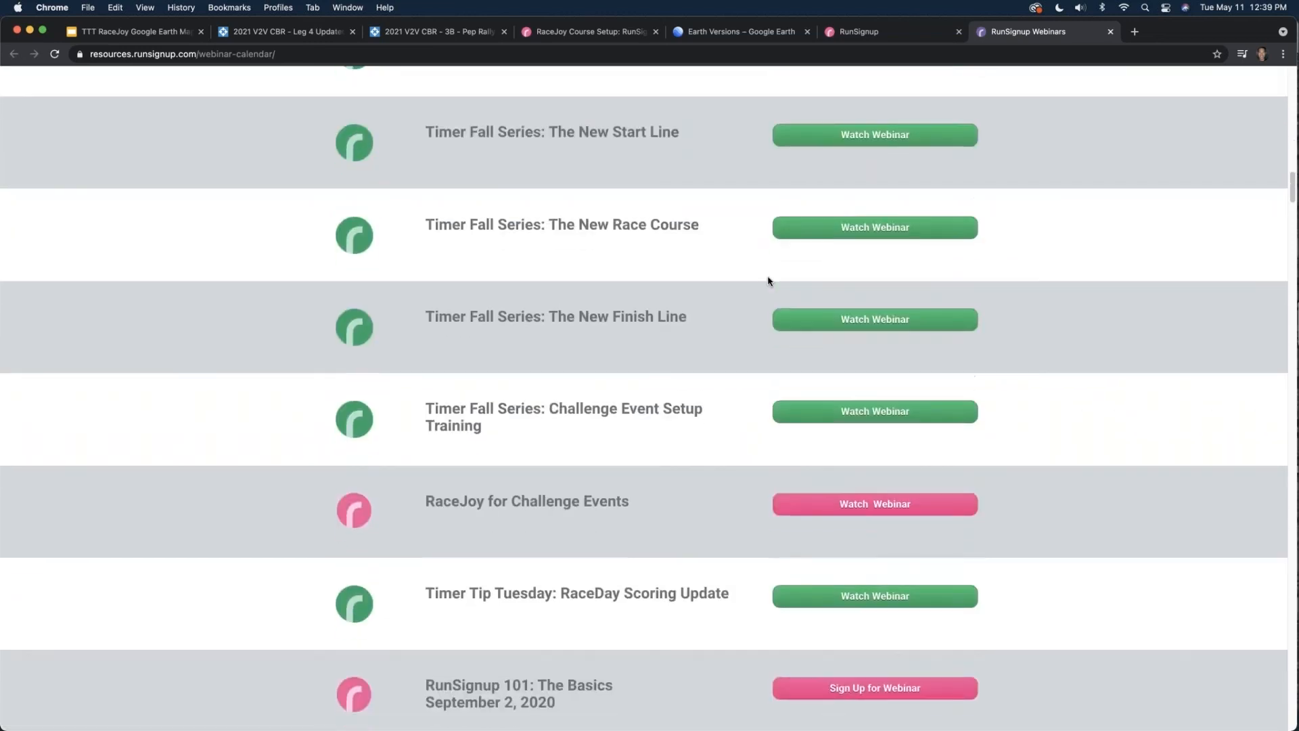
pyautogui.scroll(15, 768, 282)
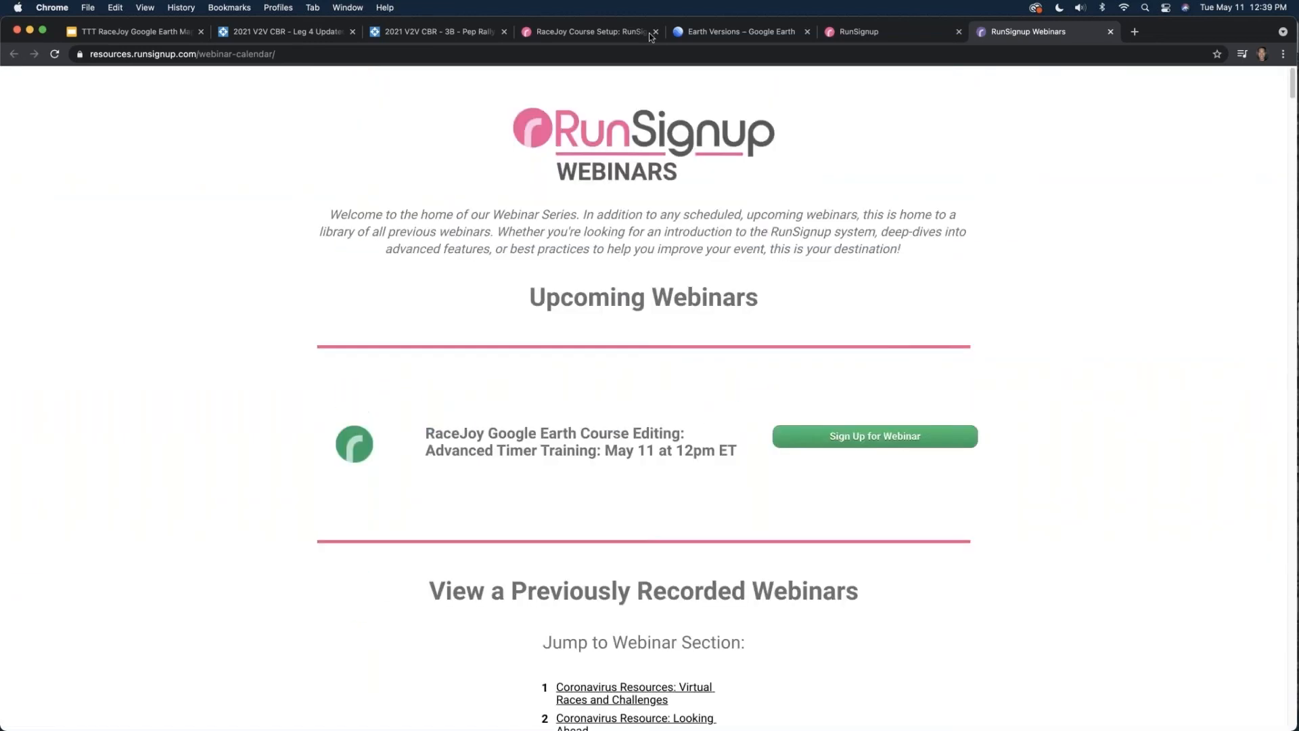
pyautogui.click(145, 36)
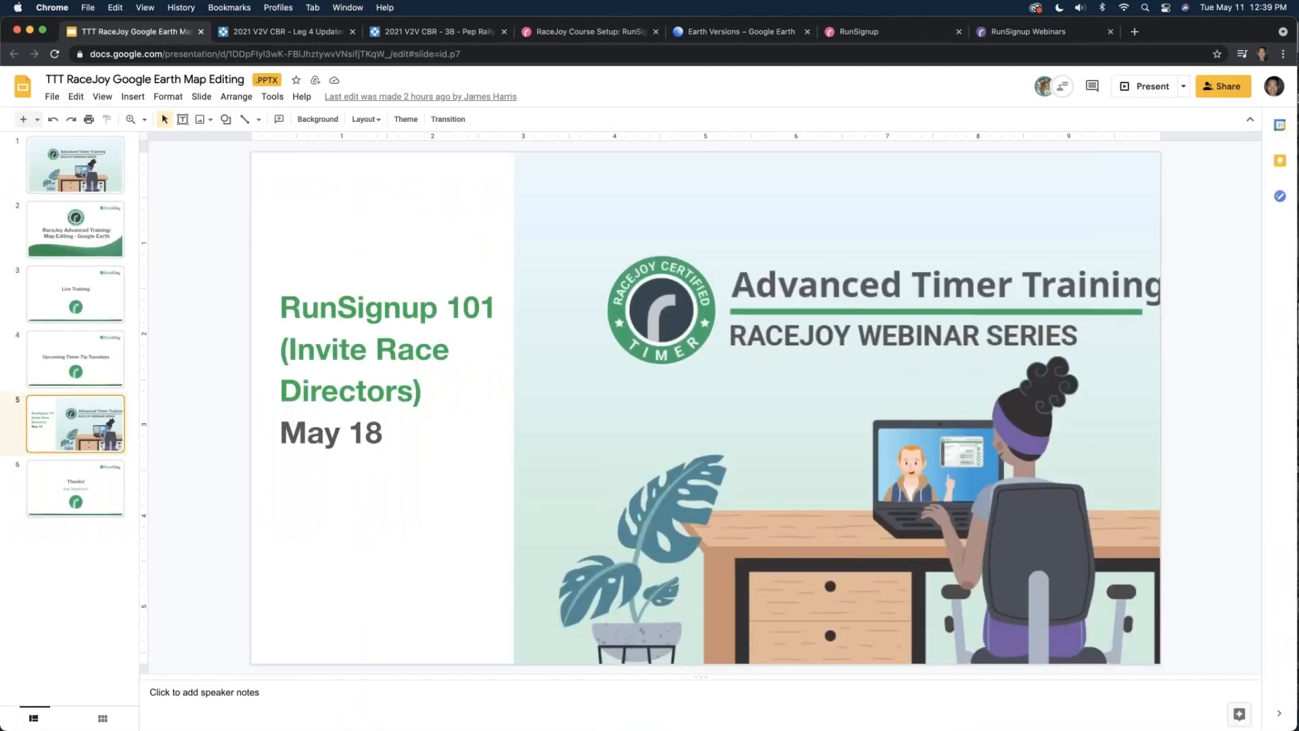